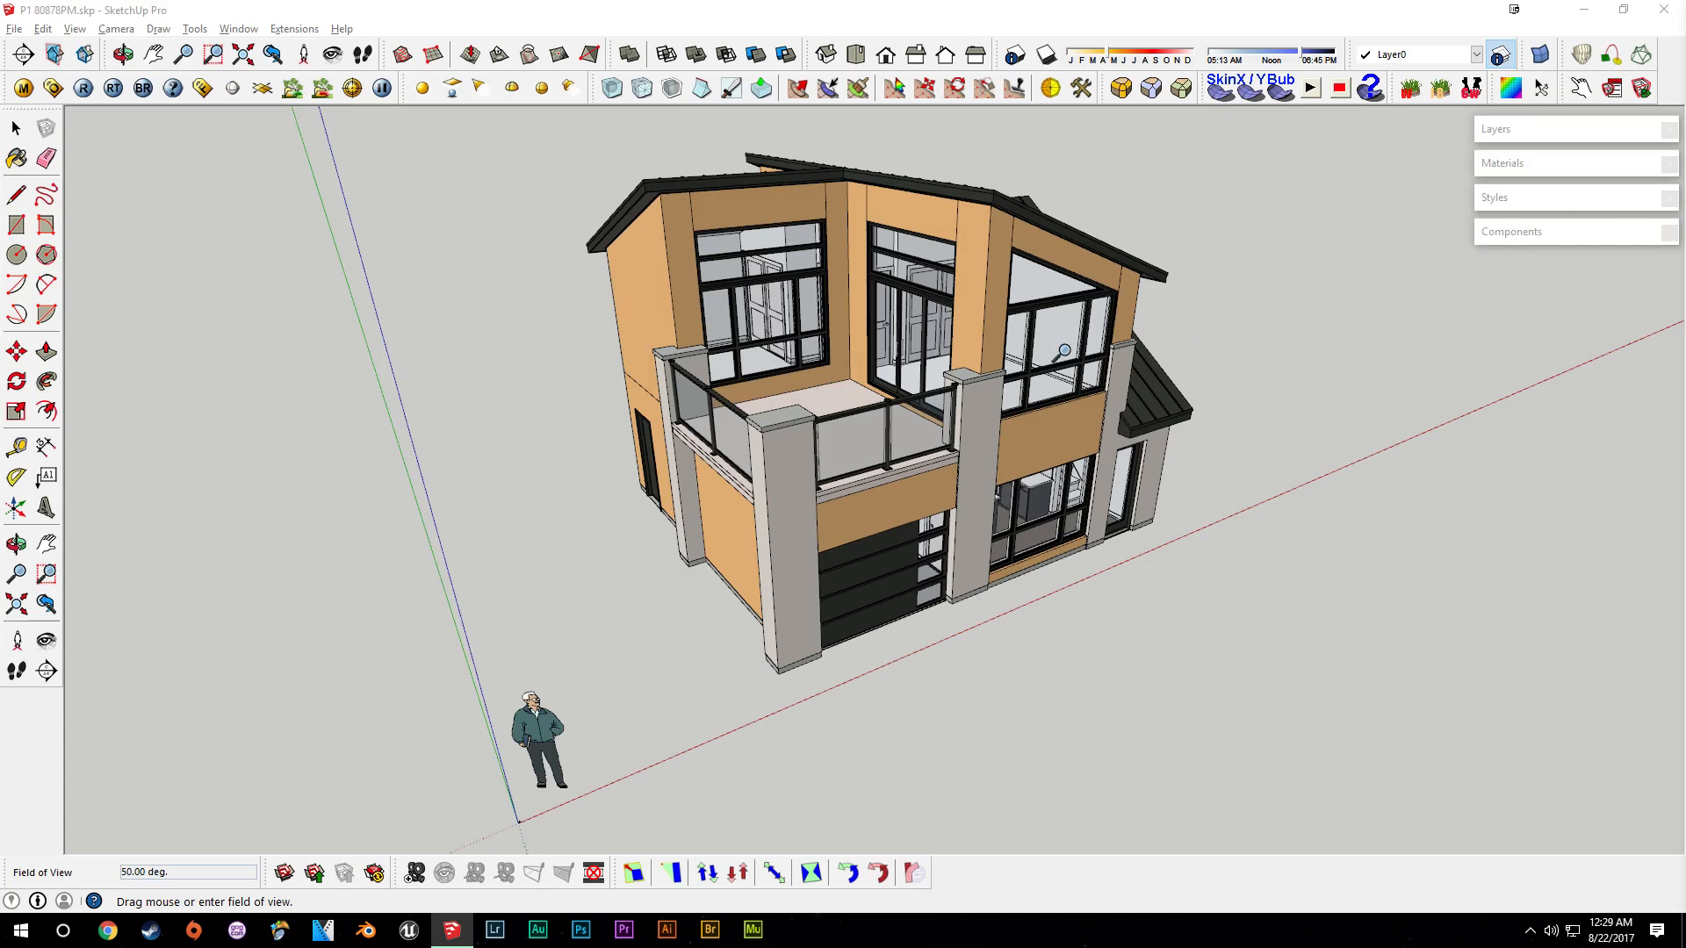
- Open the Layers panel and hide the Roof layer
middle_click_drag(1172, 383, 558, 209)
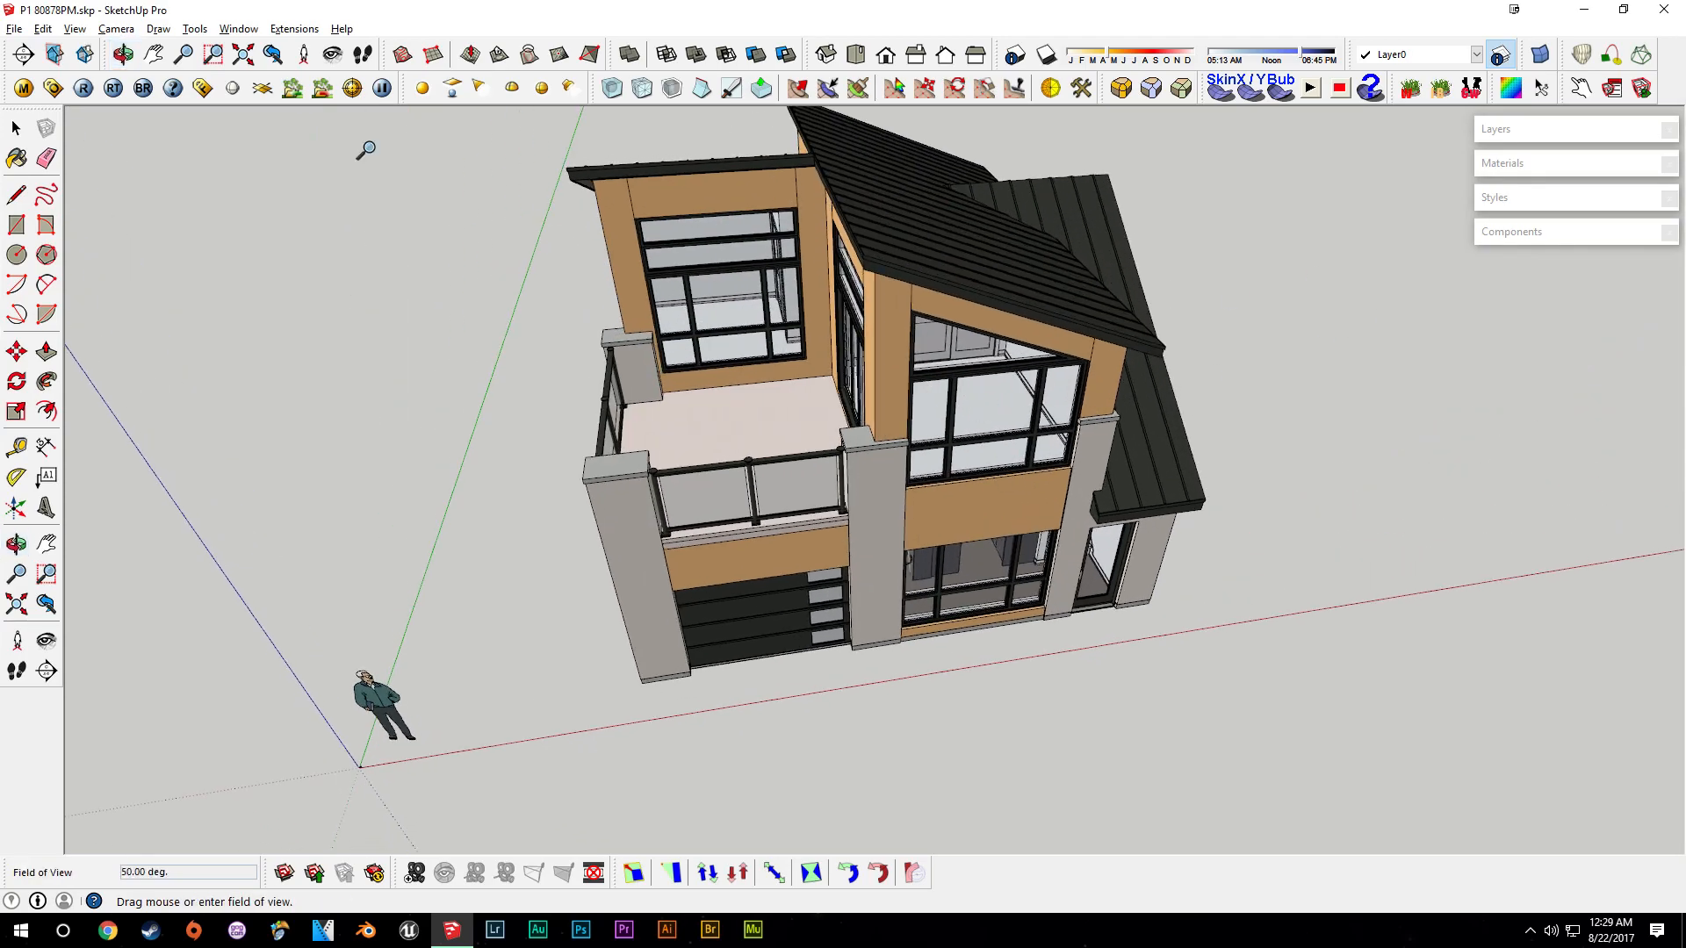
middle_click_drag(1150, 369, 1010, 492)
left_click(1602, 134)
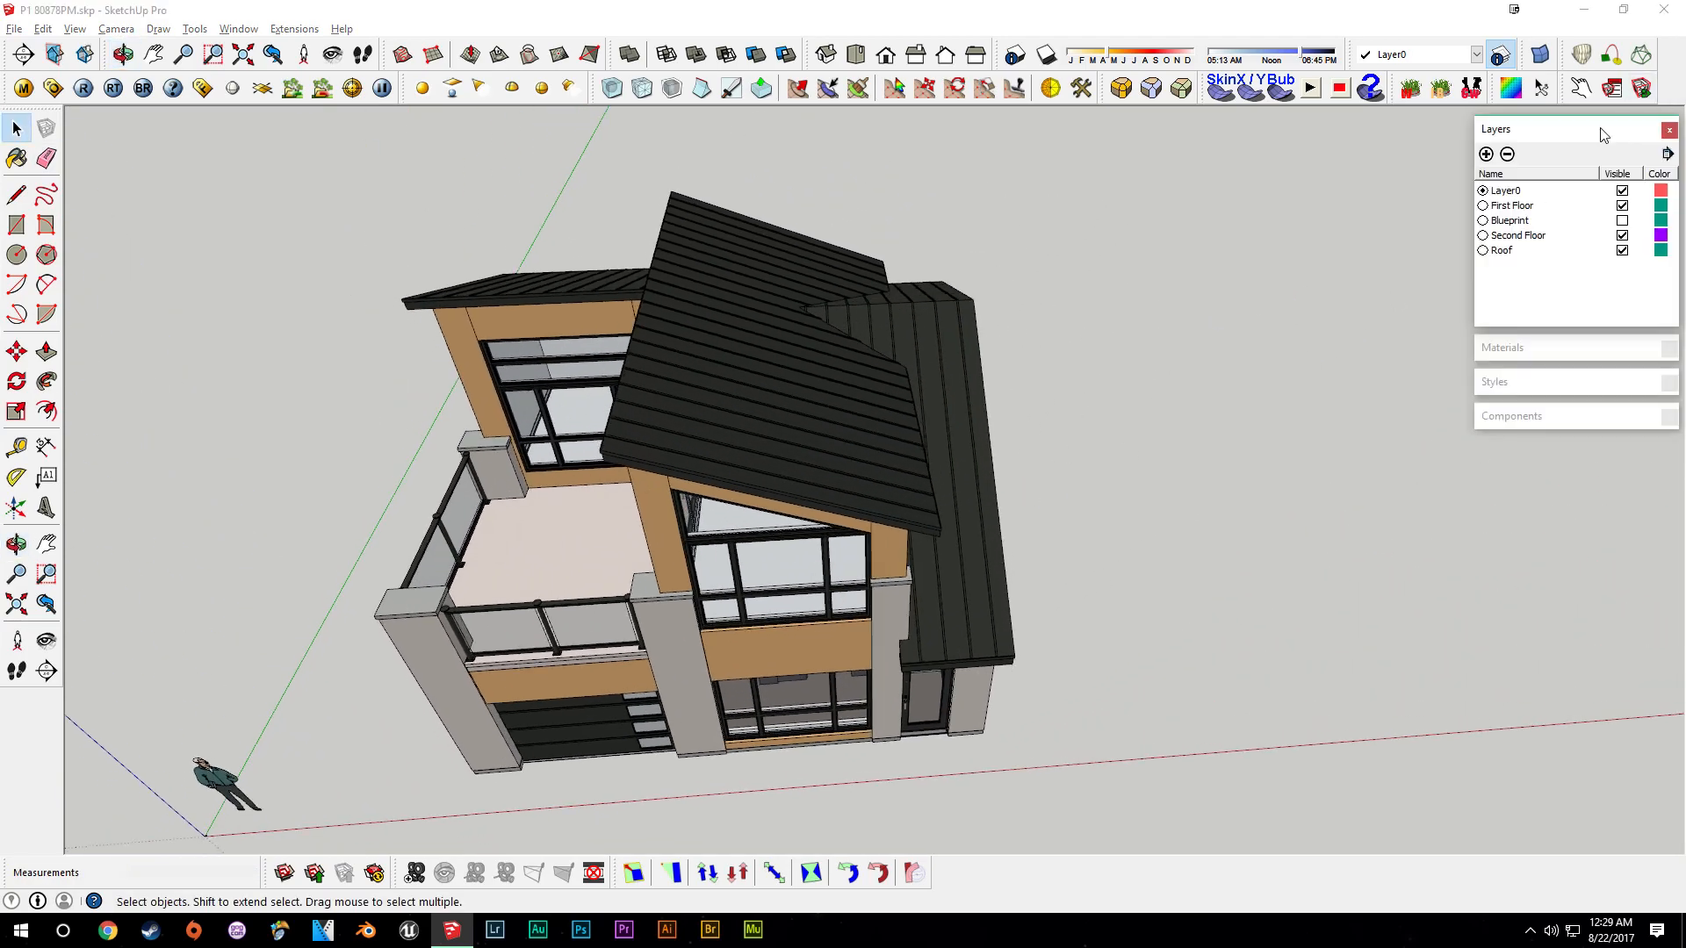
left_click(1621, 251)
- Orbit and zoom through the upper floor rooms to inspect the interior layout
middle_click_drag(807, 369, 561, 412)
scroll(948, 221, "up", 4)
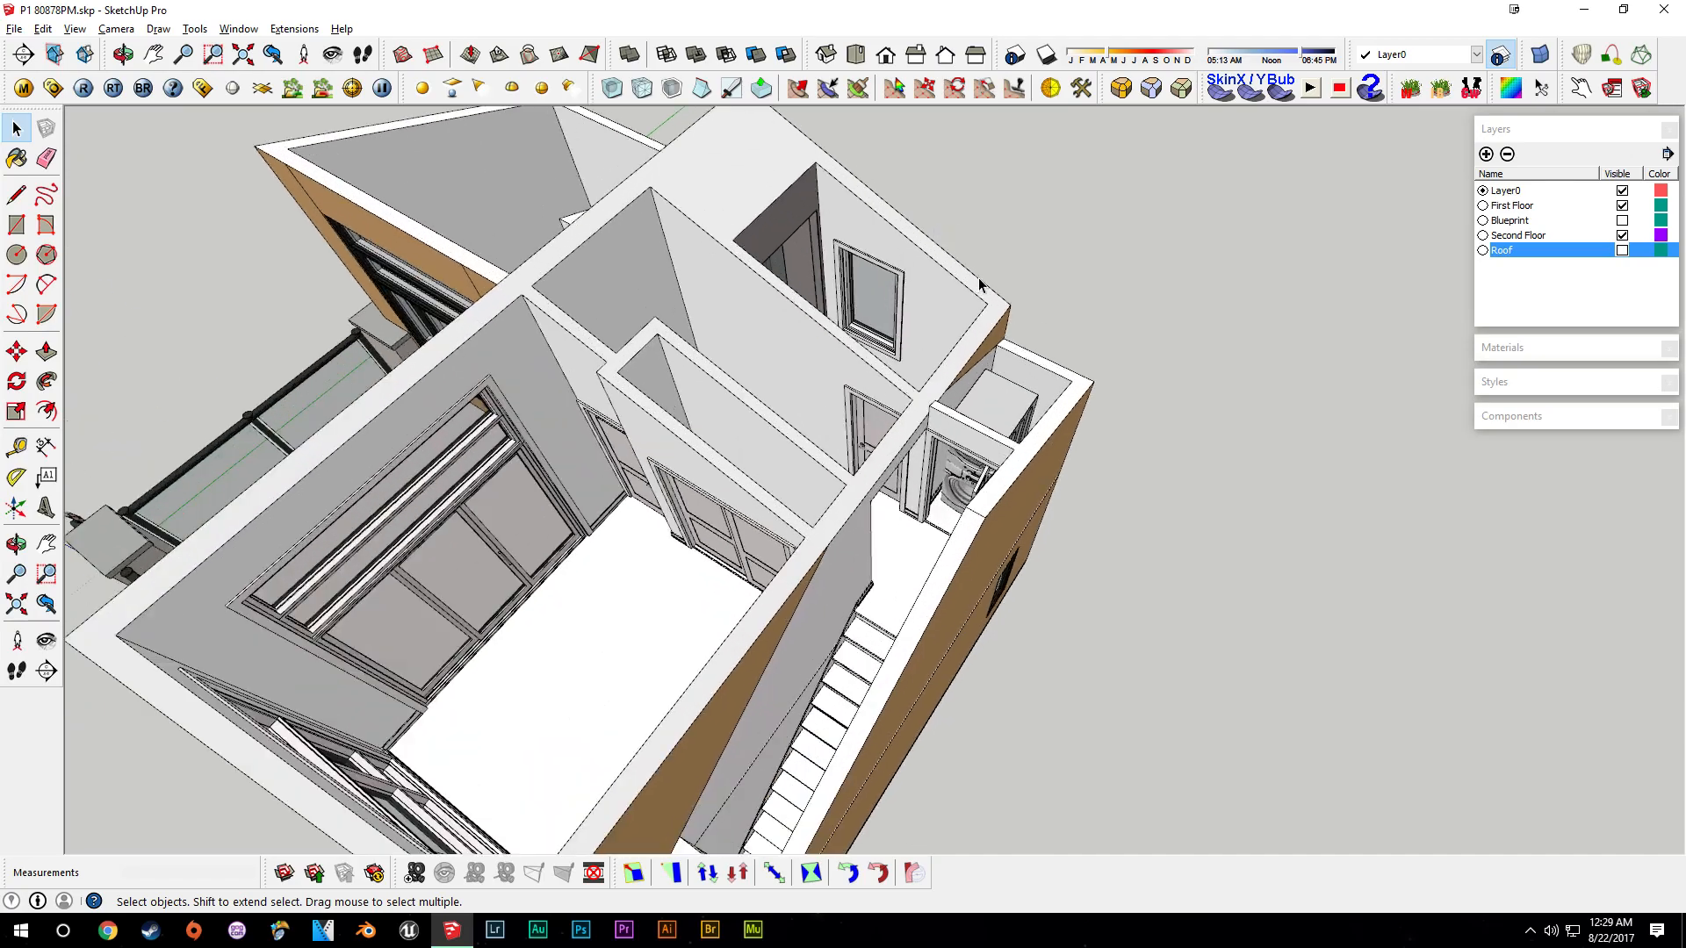
middle_click_drag(980, 281, 622, 326)
scroll(994, 318, "up", 4)
scroll(678, 274, "up", 3)
middle_click_drag(755, 294, 845, 424, "shift")
key("space")
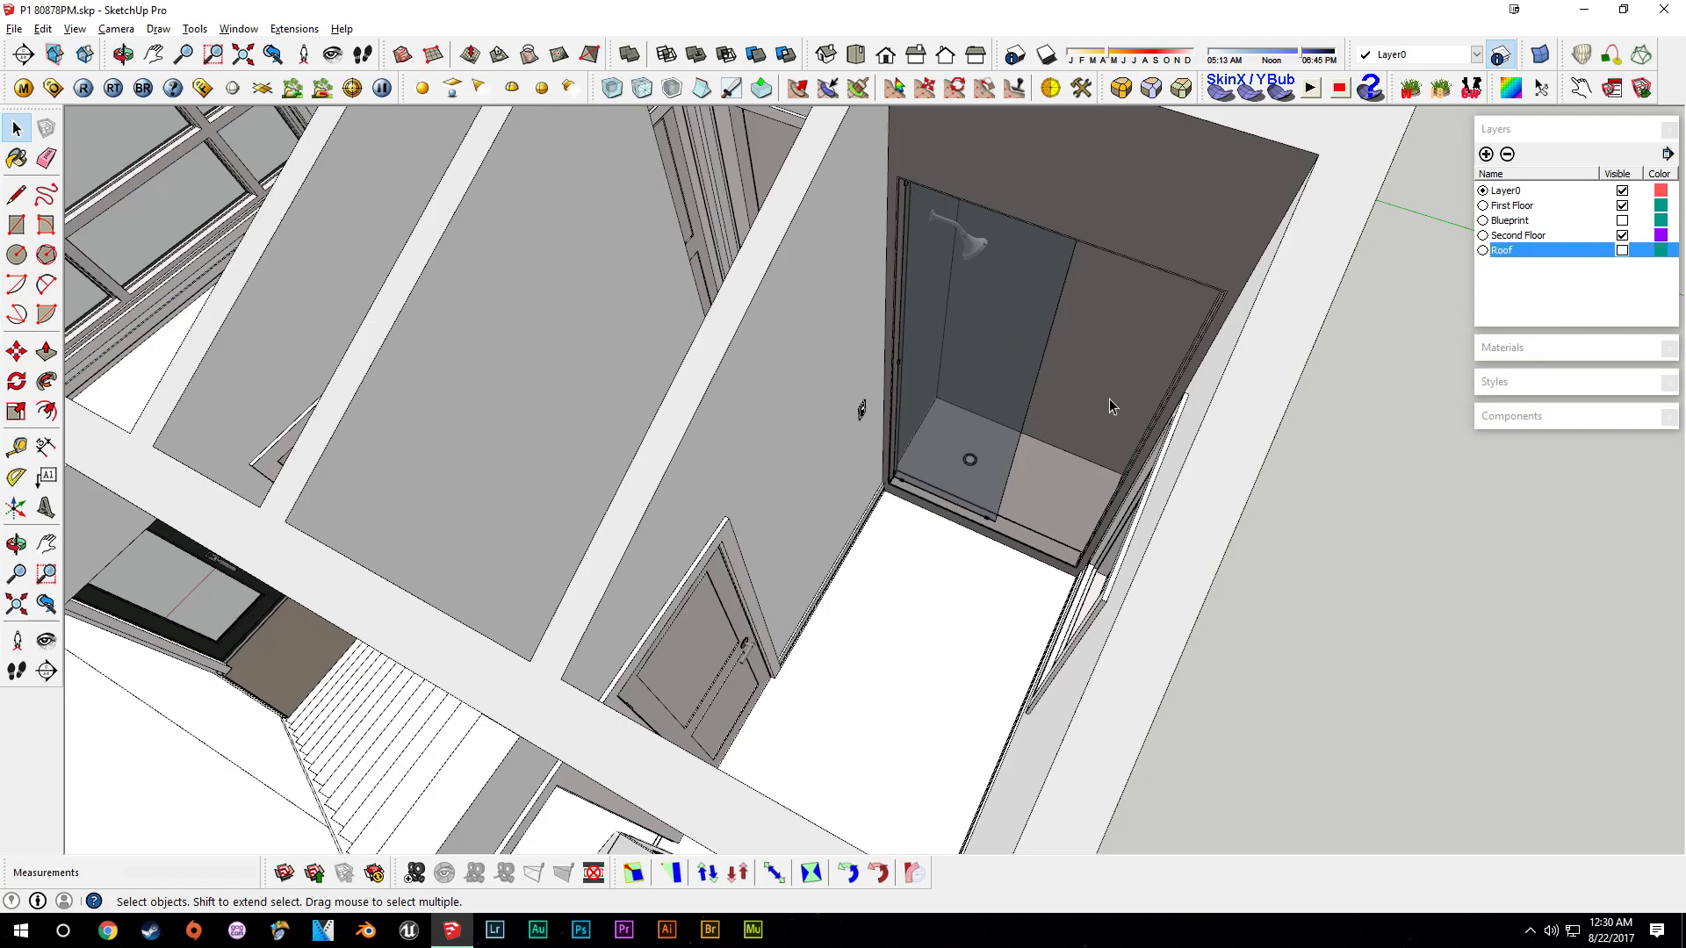
middle_click_drag(848, 575, 881, 303)
middle_click_drag(952, 575, 952, 323)
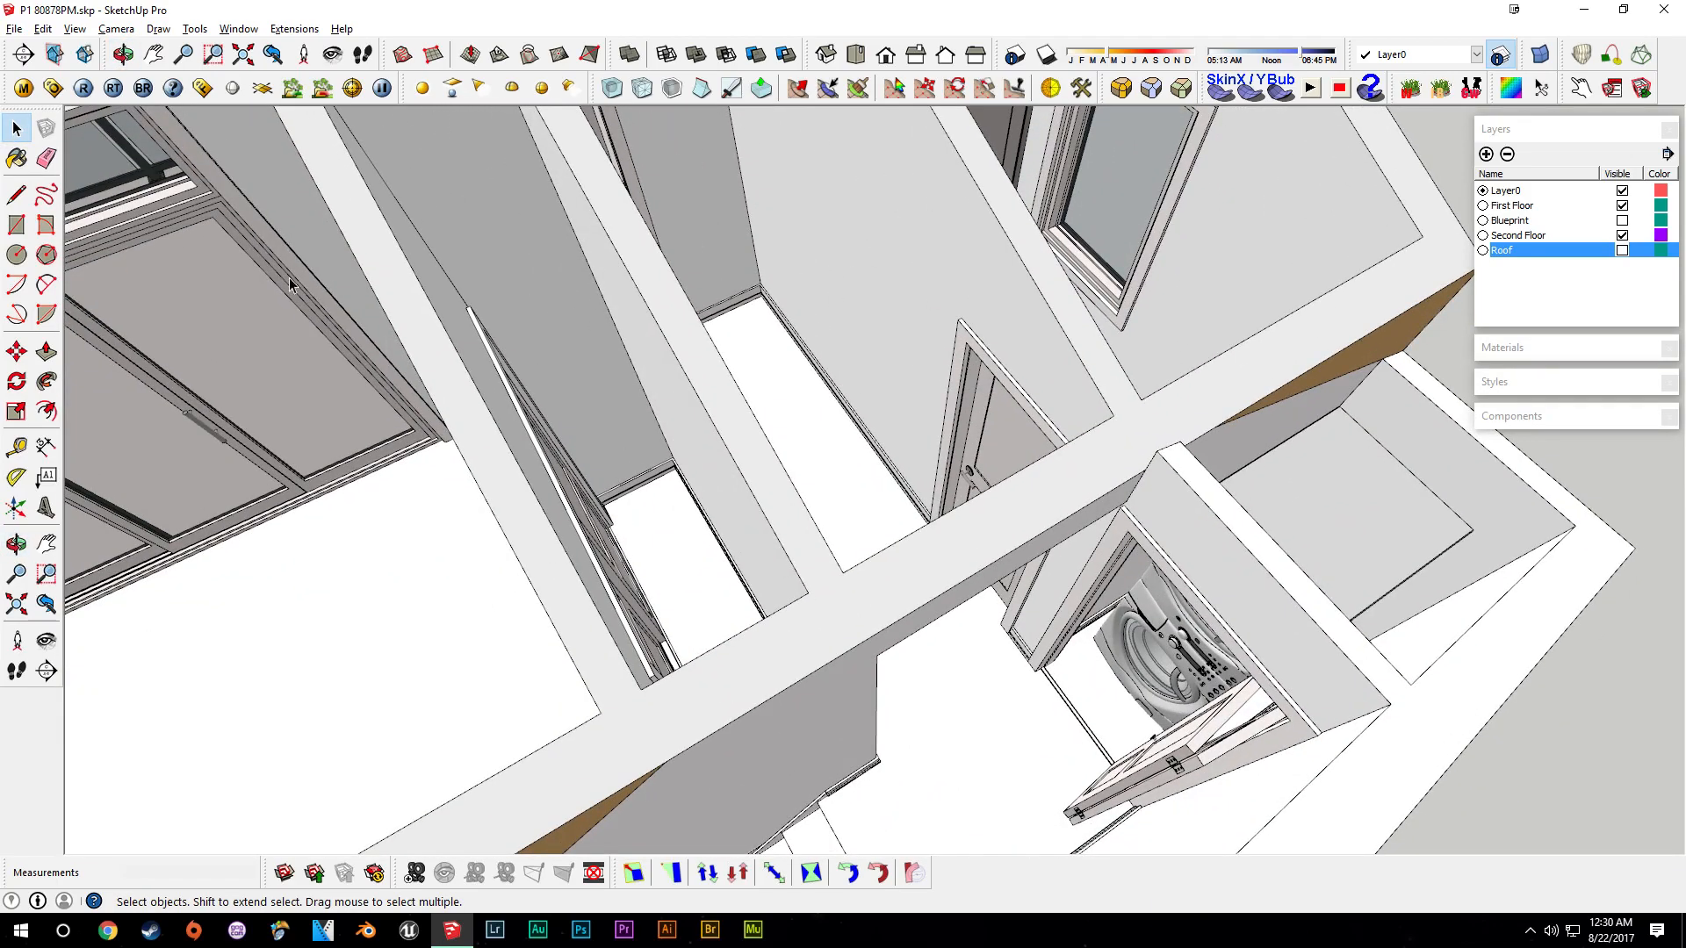
middle_click_drag(289, 283, 966, 439)
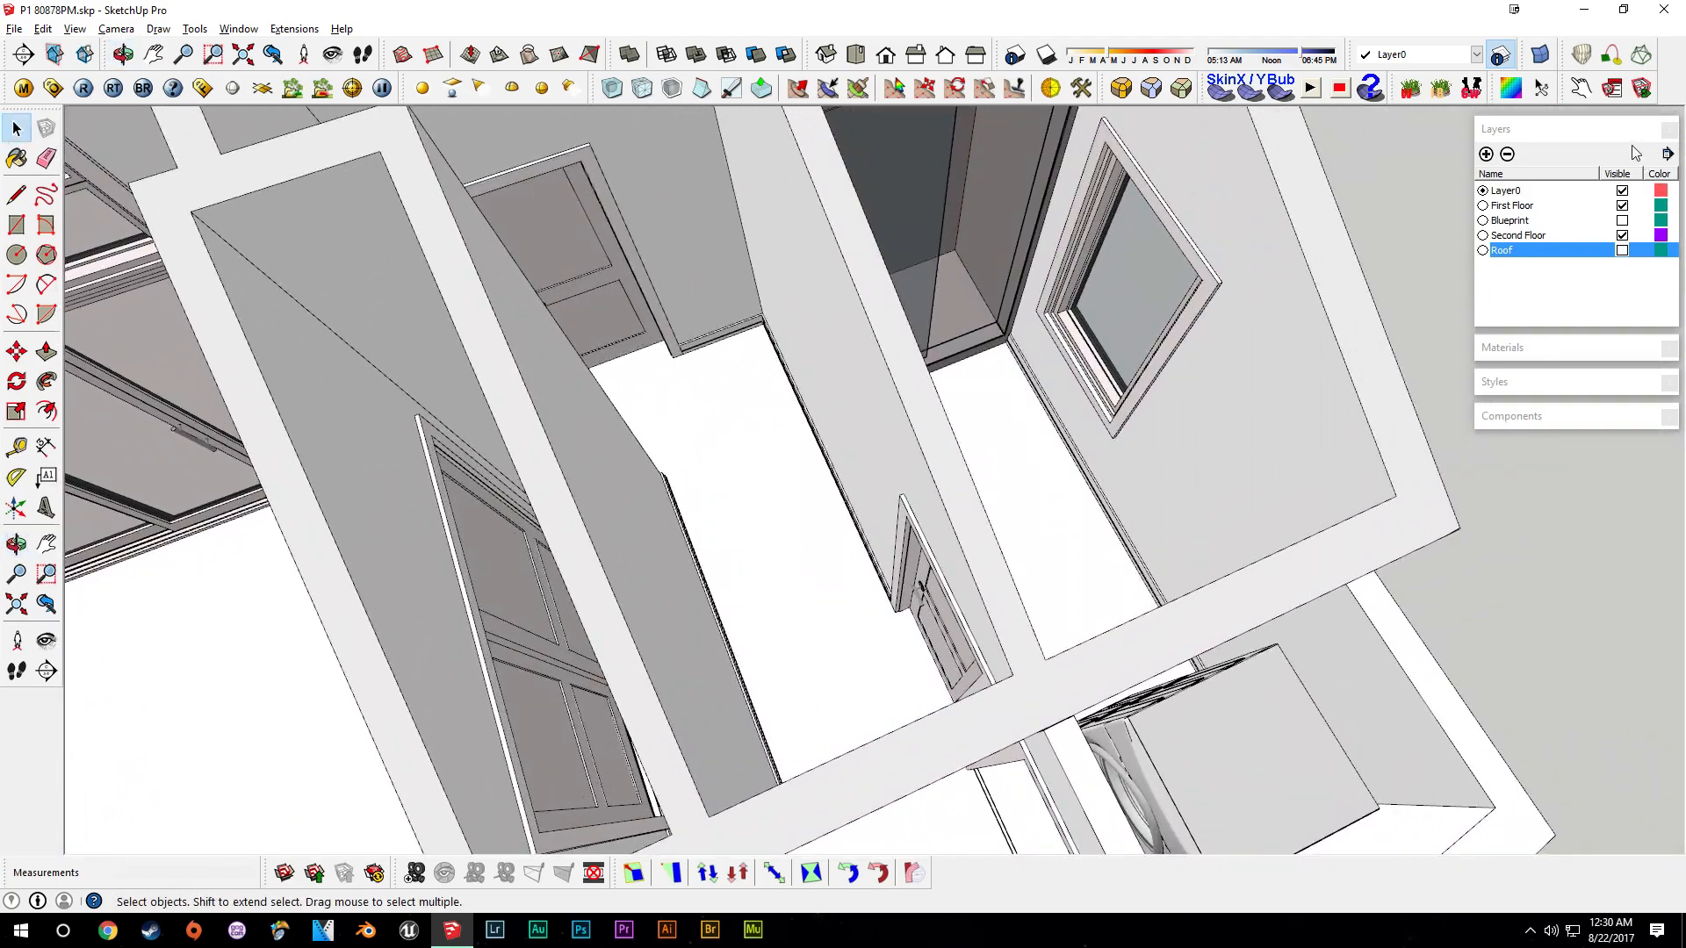
left_click(1605, 138)
middle_click_drag(1167, 472, 1091, 452)
scroll(1054, 273, "up", 3)
scroll(992, 492, "down", 7)
middle_click_drag(874, 597, 957, 409)
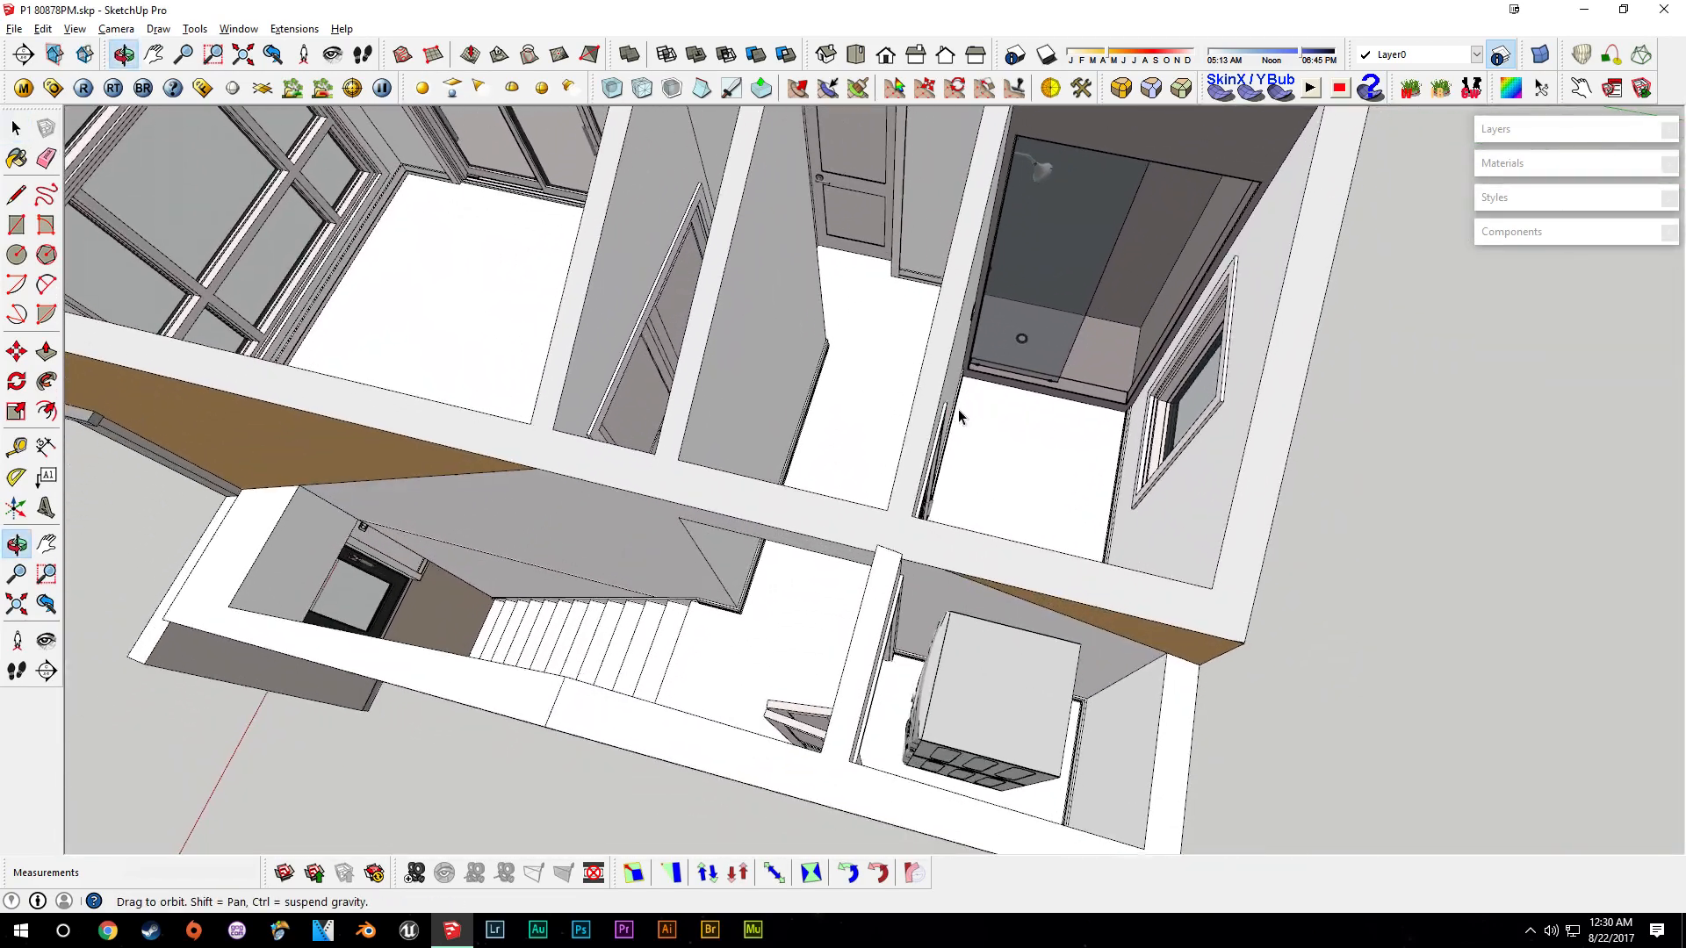
- Hide the Second Floor layer and select the toilet in the bathroom
left_click(1531, 130)
left_click(1621, 235)
middle_click_drag(869, 507, 904, 351, "shift")
middle_click_drag(1010, 562, 1256, 579)
scroll(1128, 377, "up", 5)
left_click(1062, 386)
- Measure the distance between the toilet and the wall with the Tape Measure
scroll(1070, 394, "up", 2)
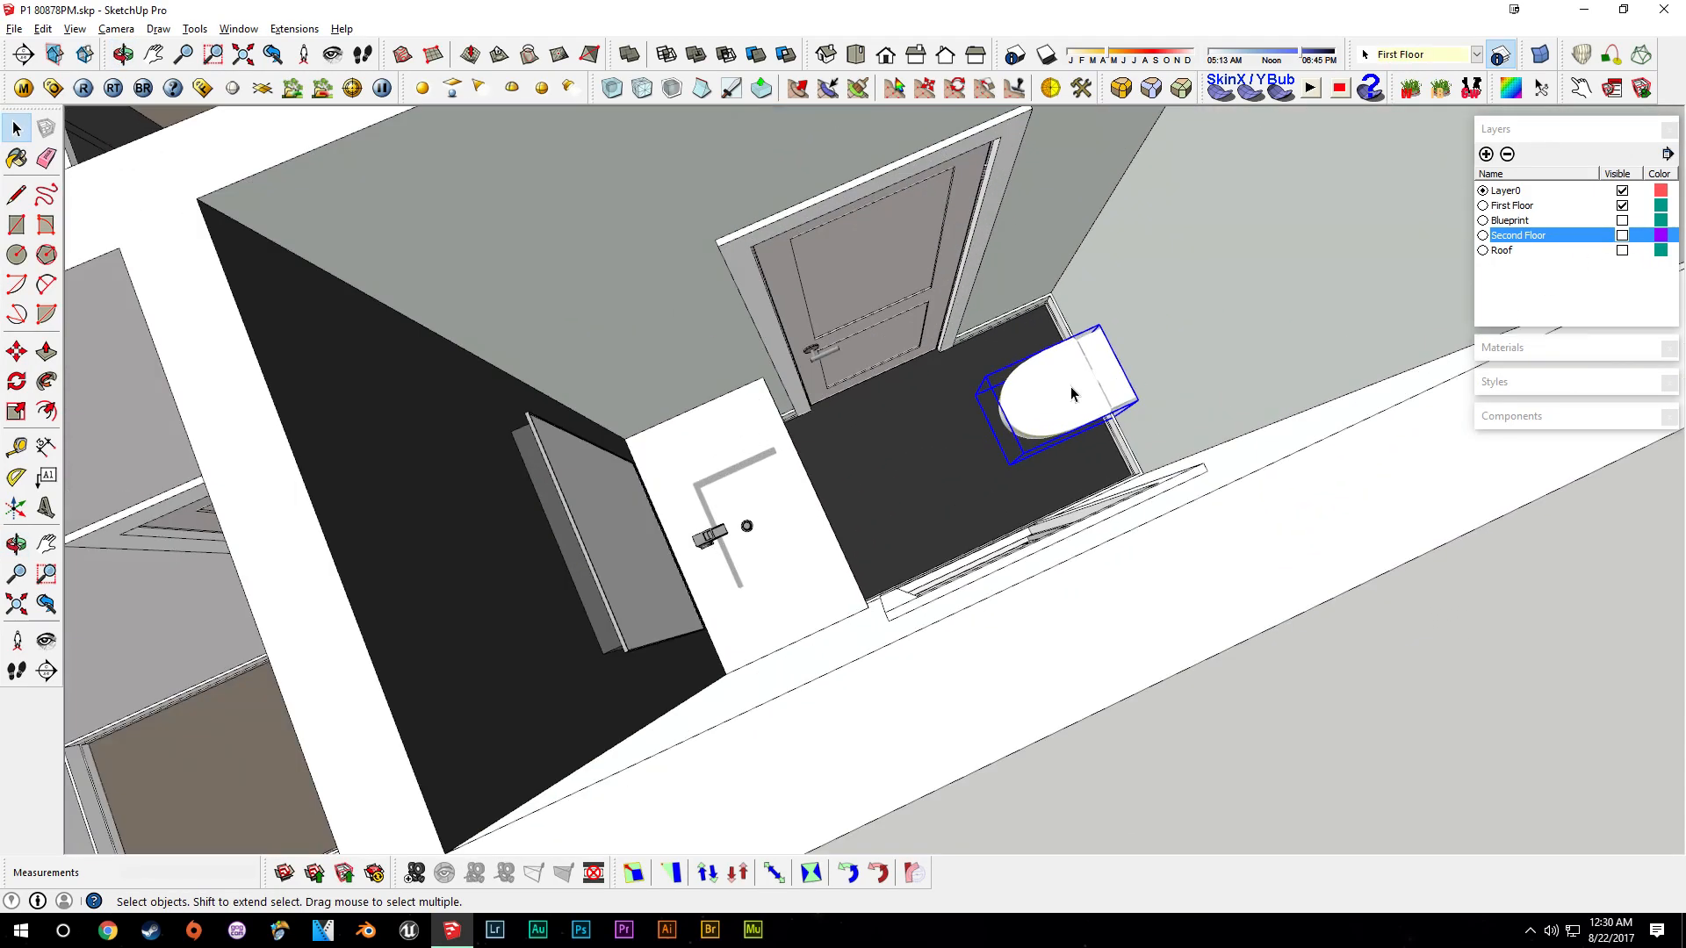
scroll(1071, 393, "up", 2)
scroll(1307, 327, "down", 1)
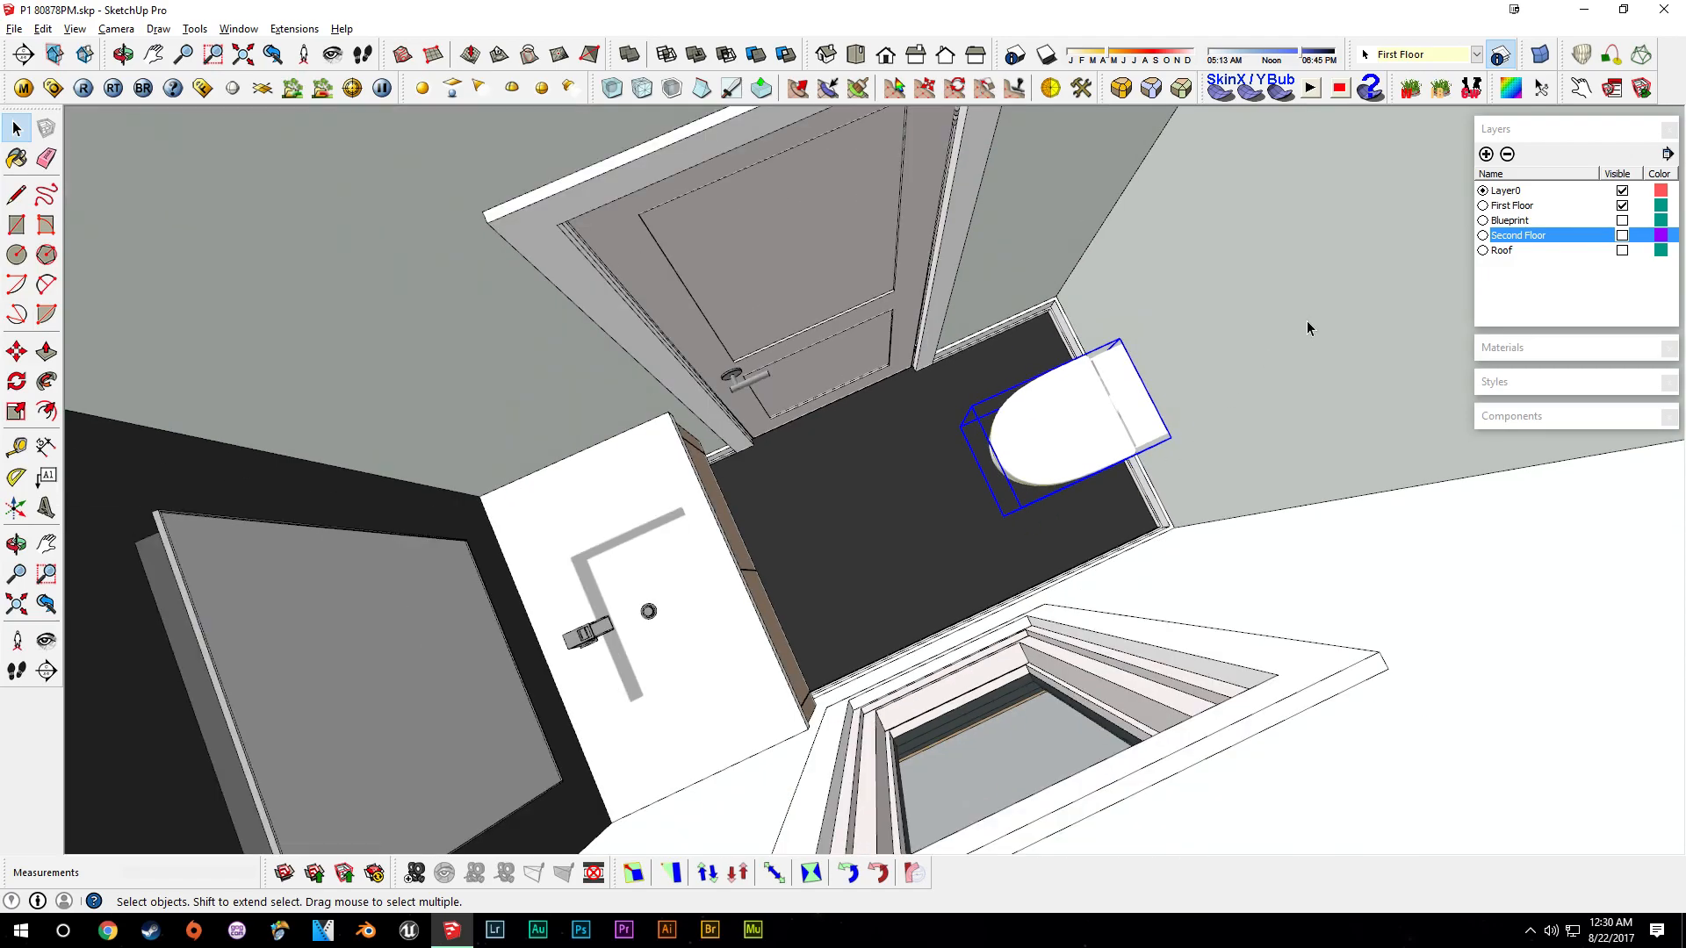
scroll(1307, 328, "down", 4)
scroll(1204, 374, "up", 5)
mouse_move(1110, 410)
middle_mouse_down()
mouse_move(1211, 375)
mouse_move(986, 440)
mouse_move(975, 414)
middle_mouse_up()
scroll(1042, 350, "up", 2)
mouse_move(1042, 350)
middle_mouse_down()
mouse_move(1024, 343)
mouse_move(1084, 195)
mouse_move(1129, 433)
mouse_move(1145, 368)
mouse_move(1098, 482)
middle_mouse_up()
key("t")
scroll(1093, 461, "up", 2)
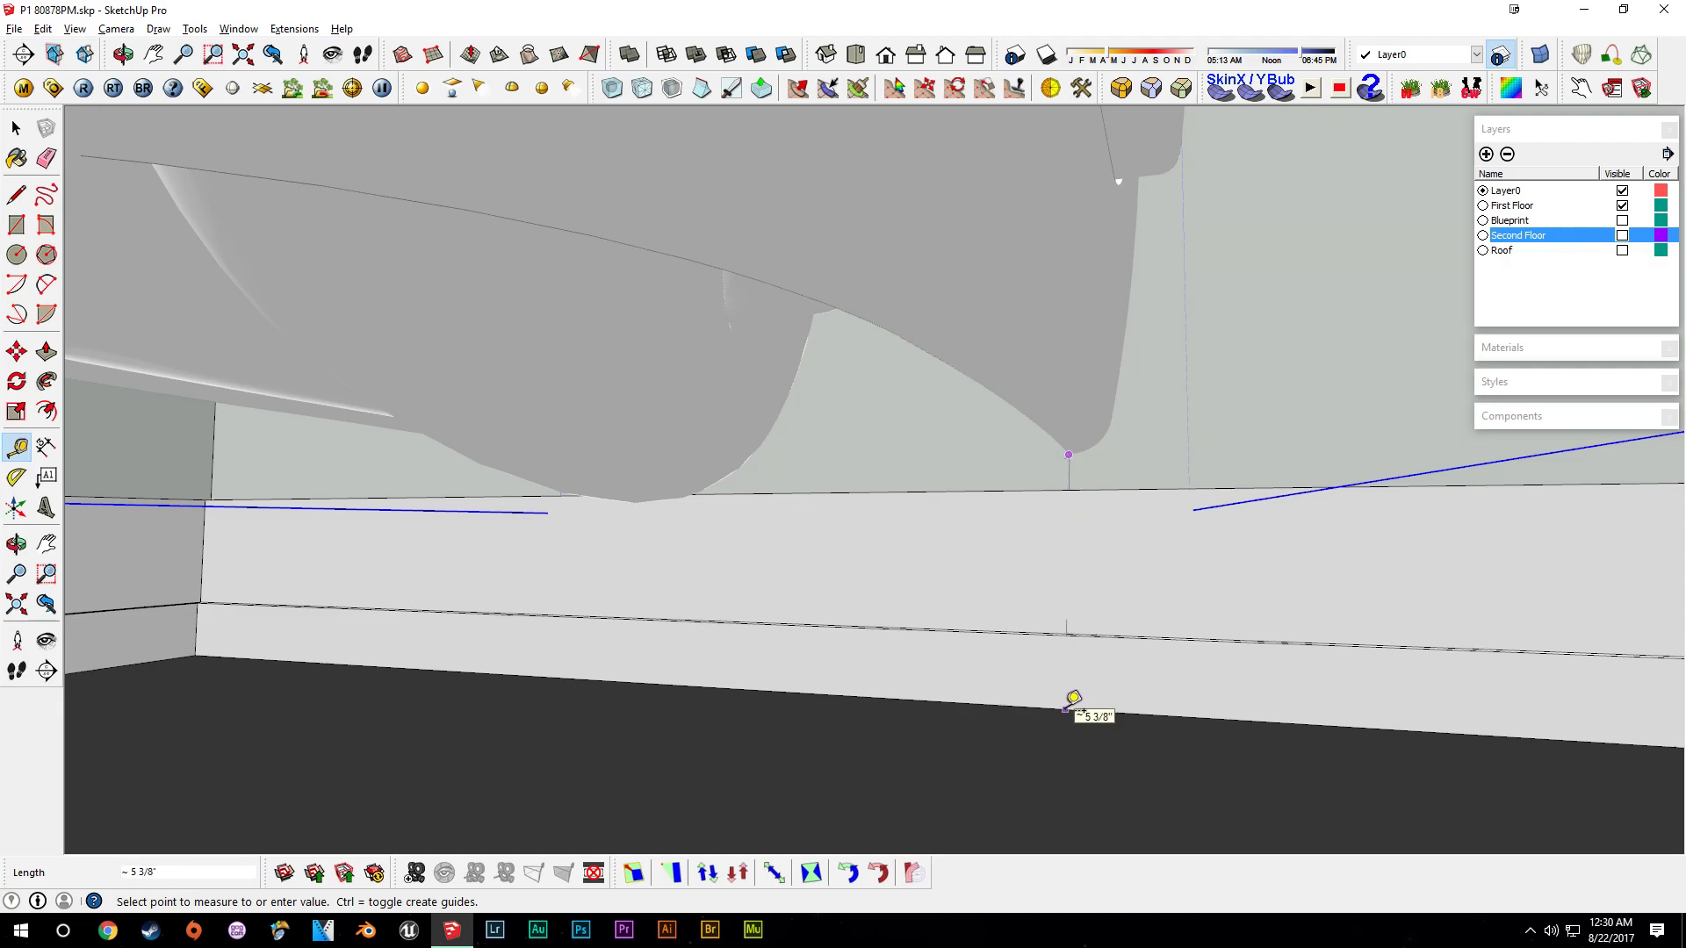
middle_click_drag(1119, 522, 968, 590)
key("space")
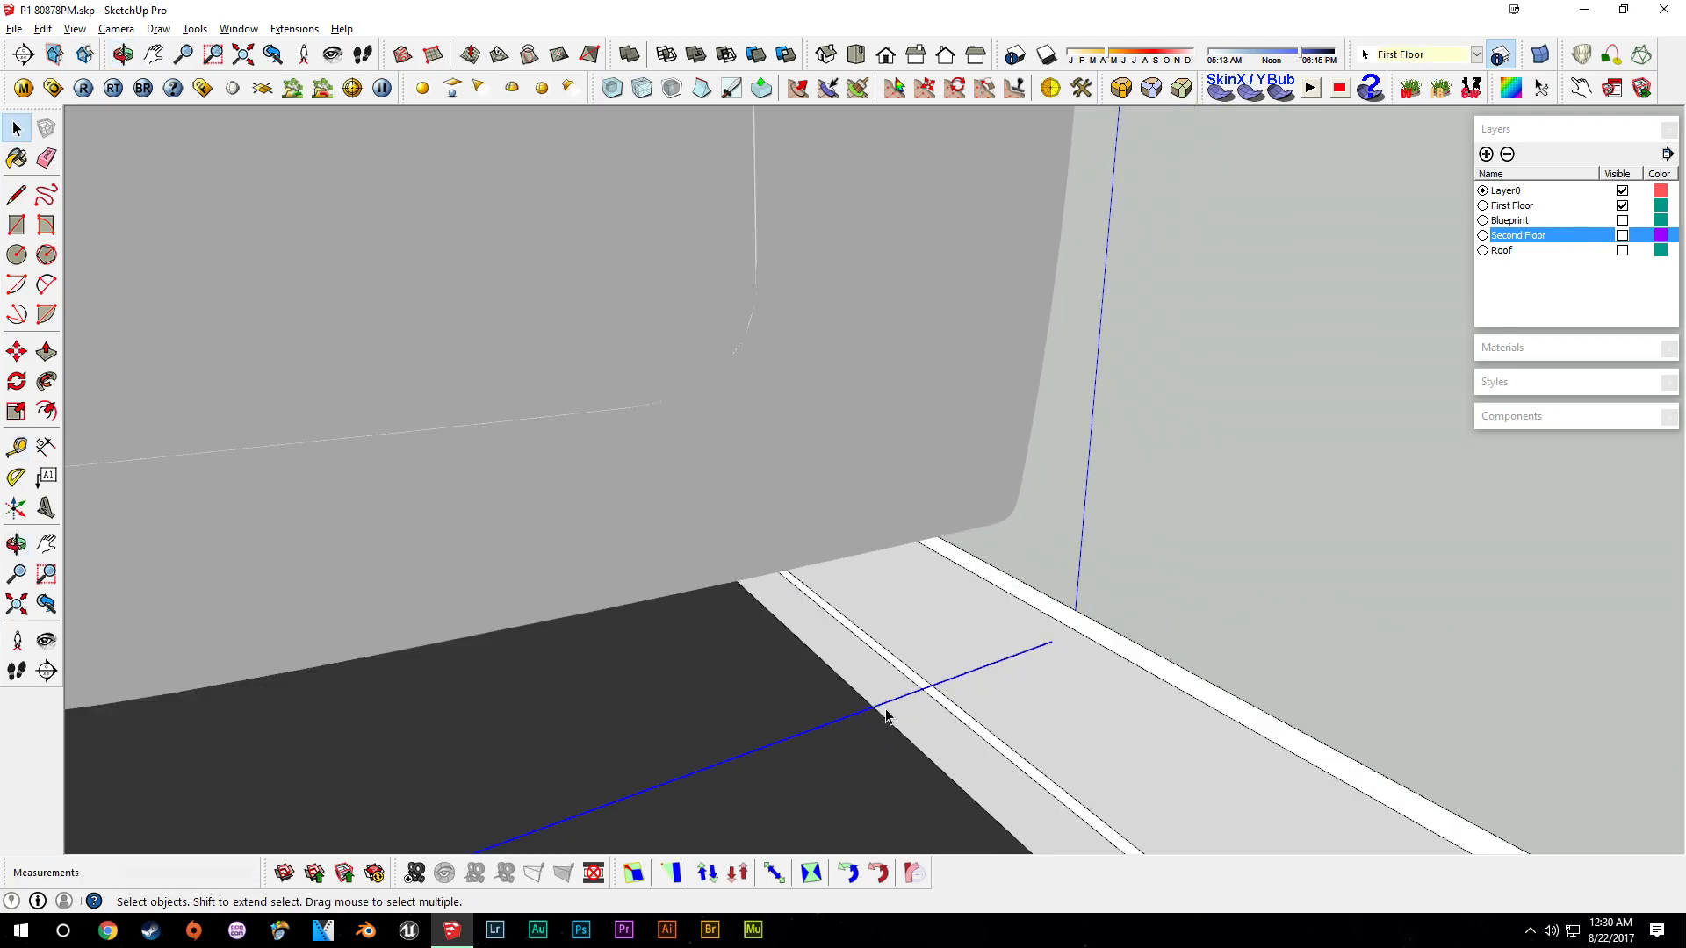
- Rotate the toilet so its tank faces the back wall of the bathroom
middle_click_drag(1057, 308, 1102, 582)
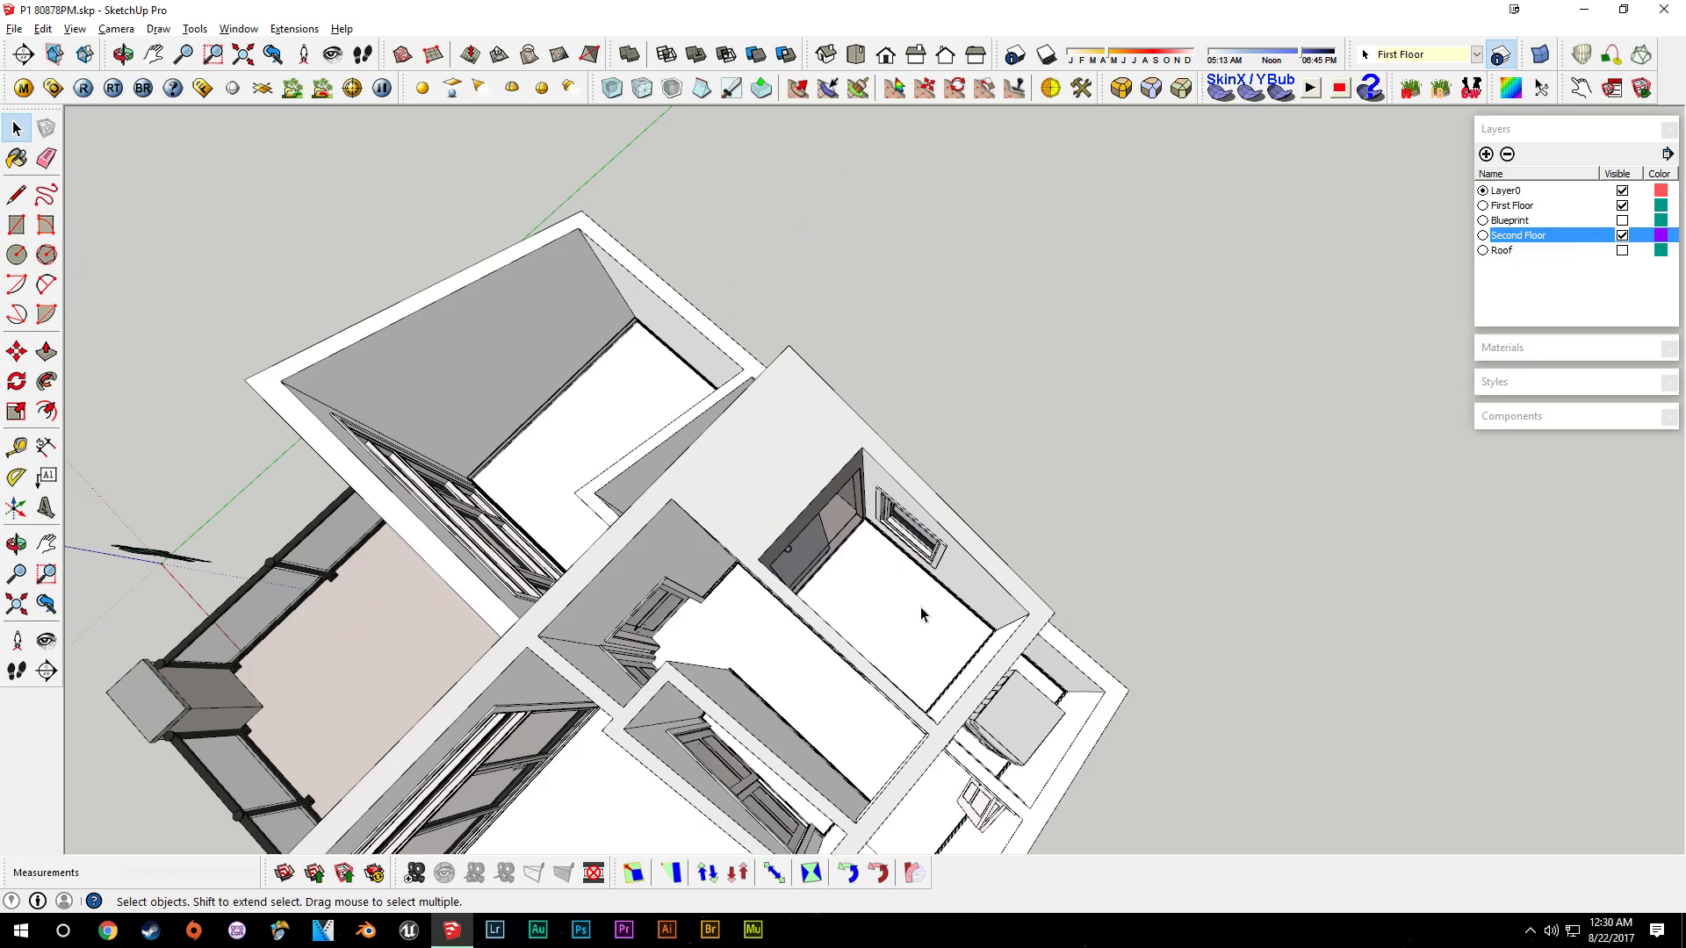
middle_click_drag(922, 602, 728, 426)
scroll(728, 426, "up", 3)
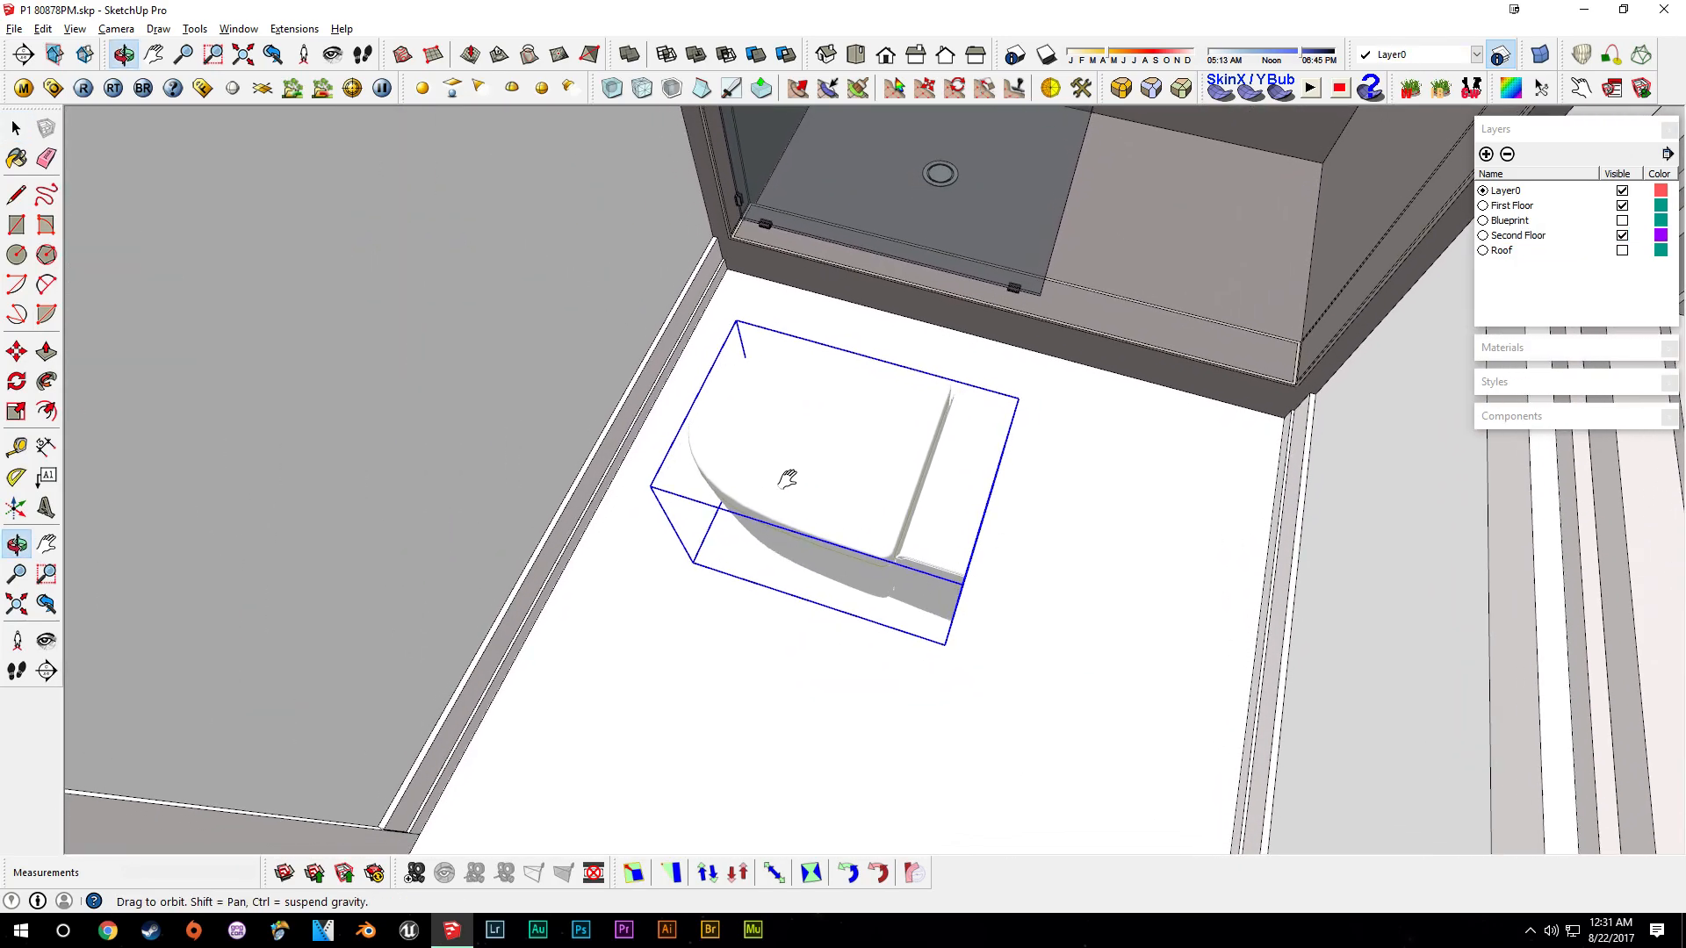
key("m")
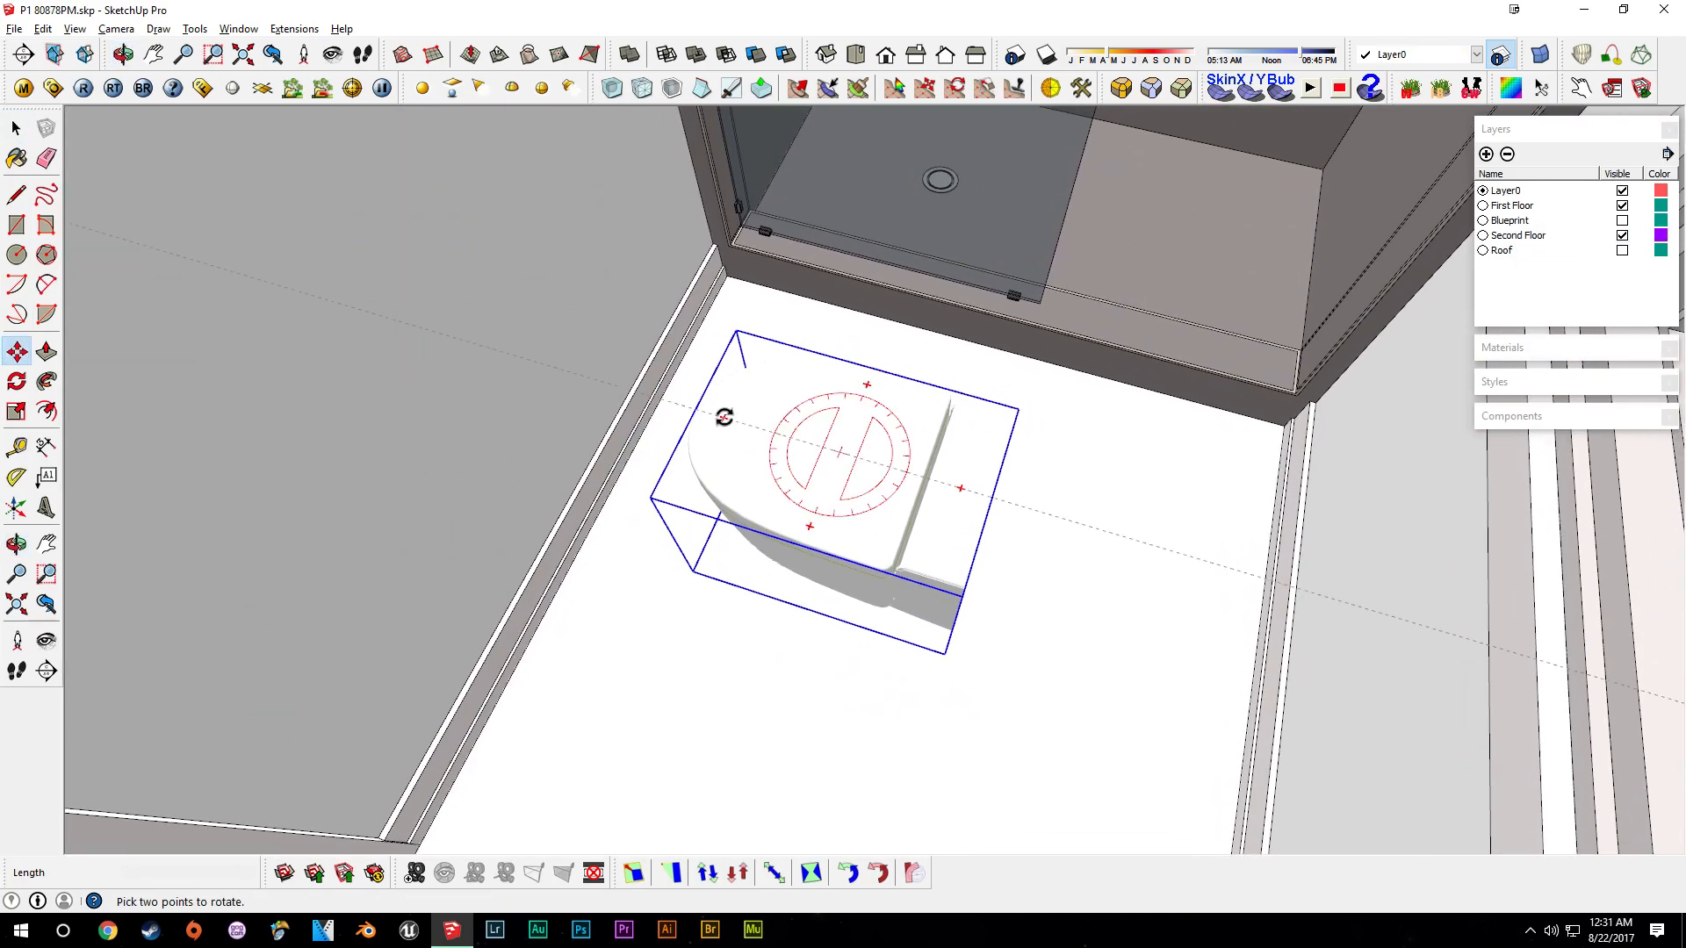
left_click(723, 417)
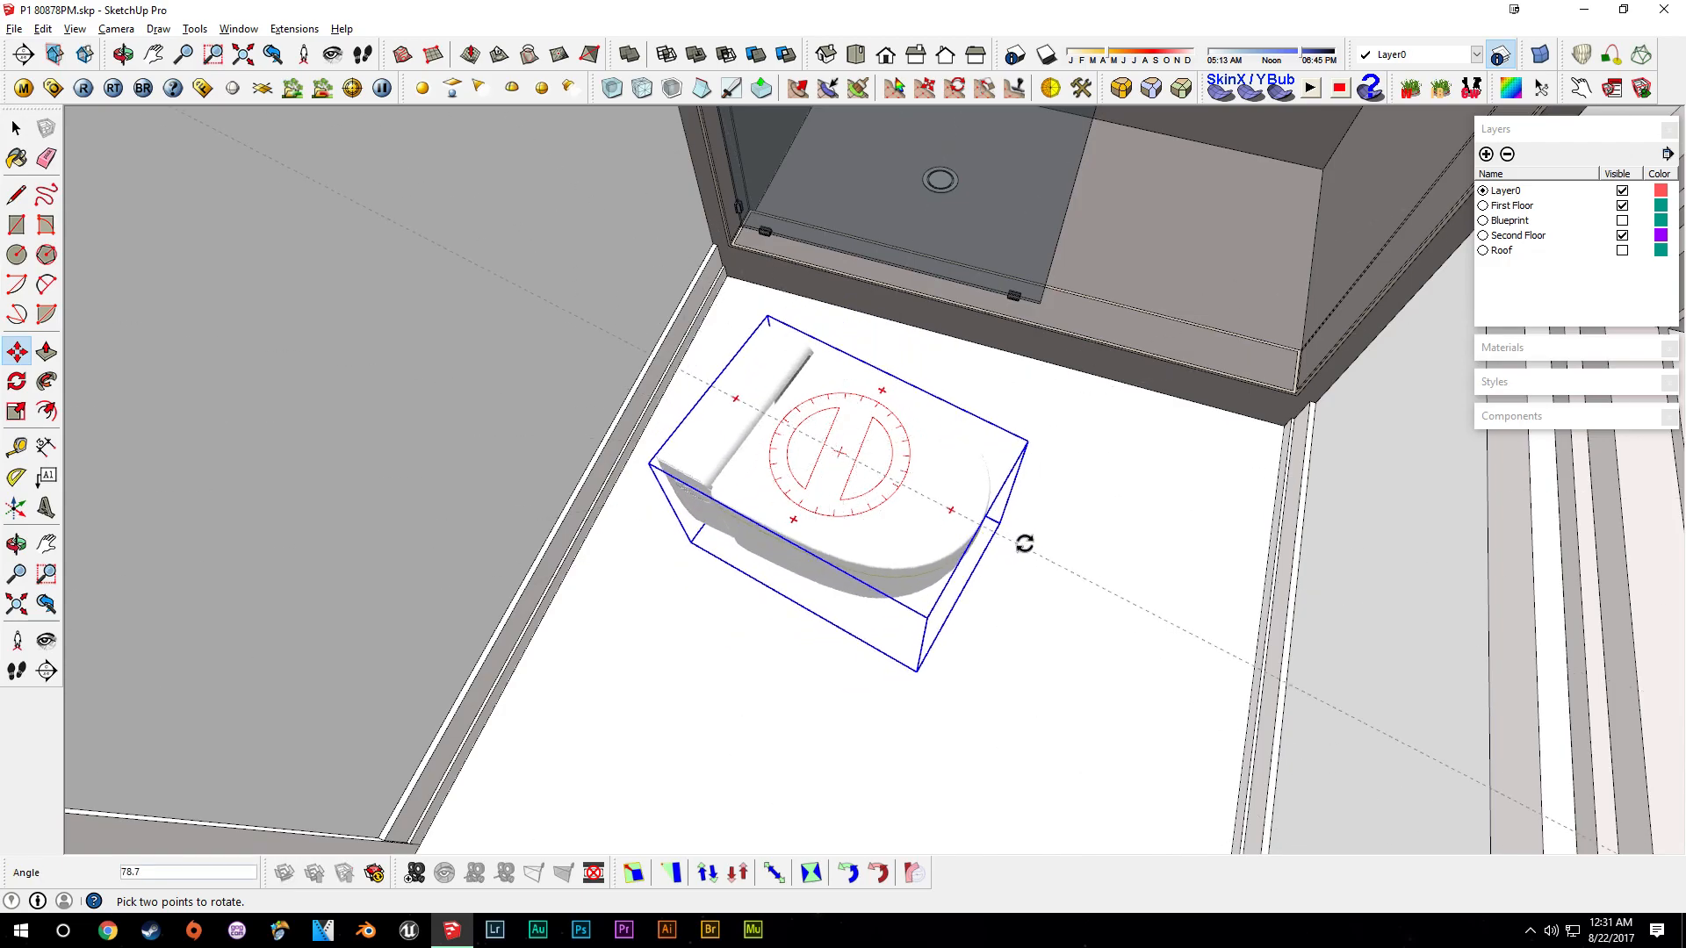
left_click(1032, 514)
- Move the toilet back until its tank corner snaps against the wall
scroll(771, 459, "up", 5)
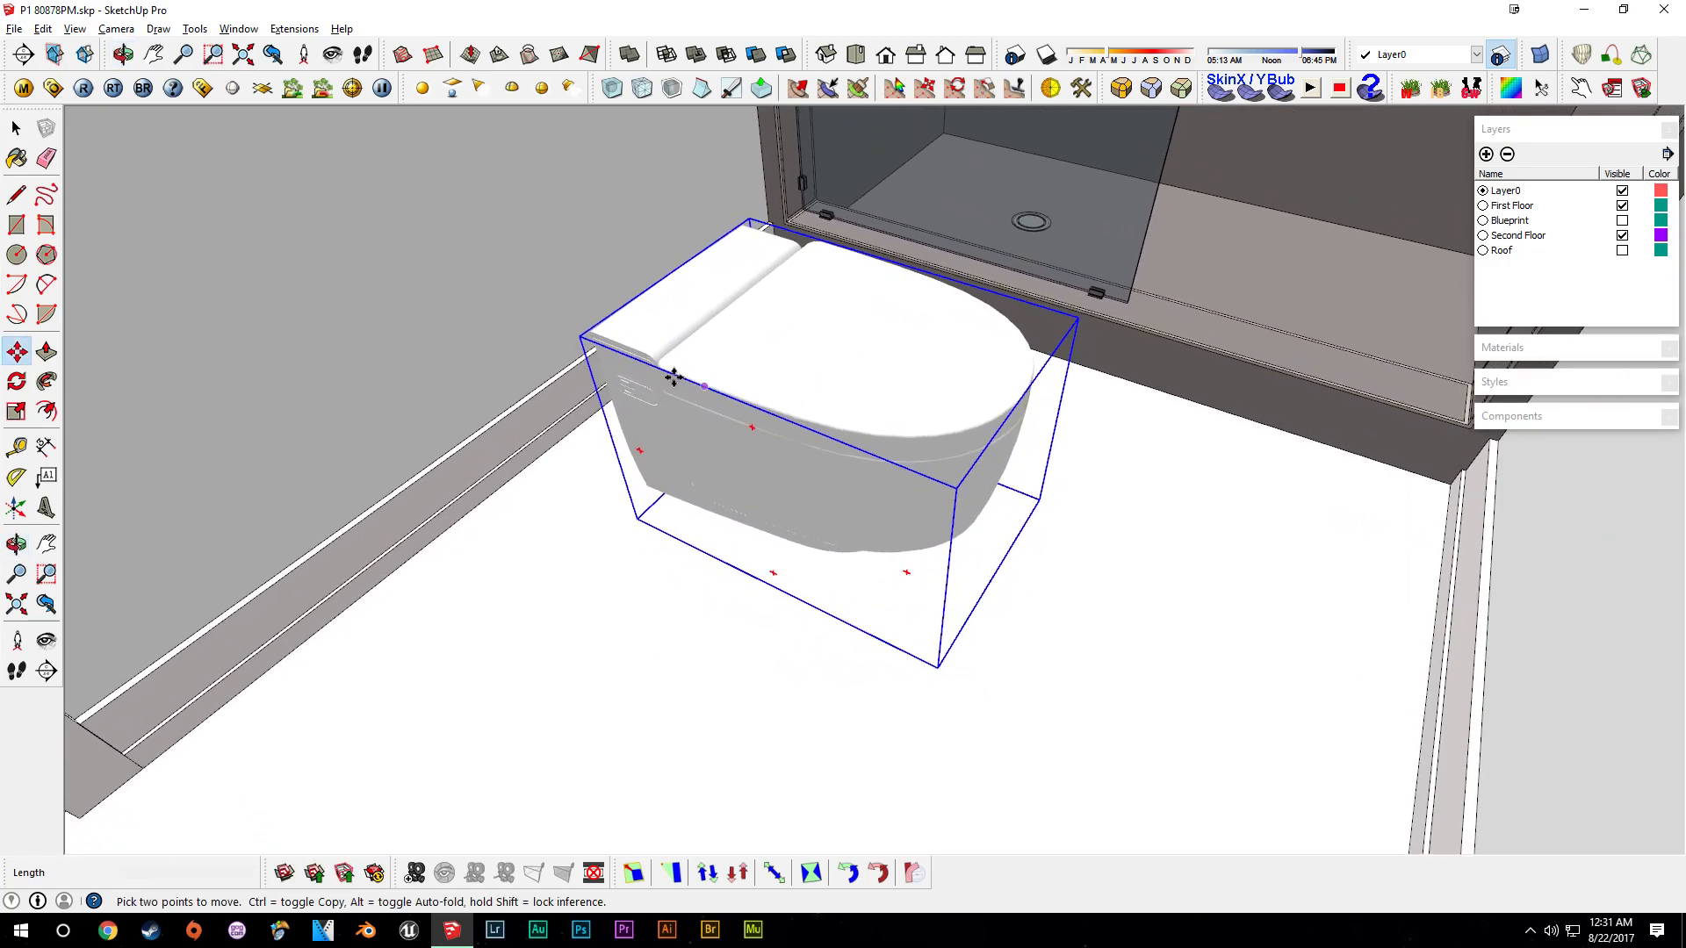
scroll(961, 604, "up", 8)
middle_click_drag(884, 606, 1041, 532)
middle_click_drag(888, 549, 549, 307, "shift")
scroll(1098, 429, "up", 1)
left_click(992, 355)
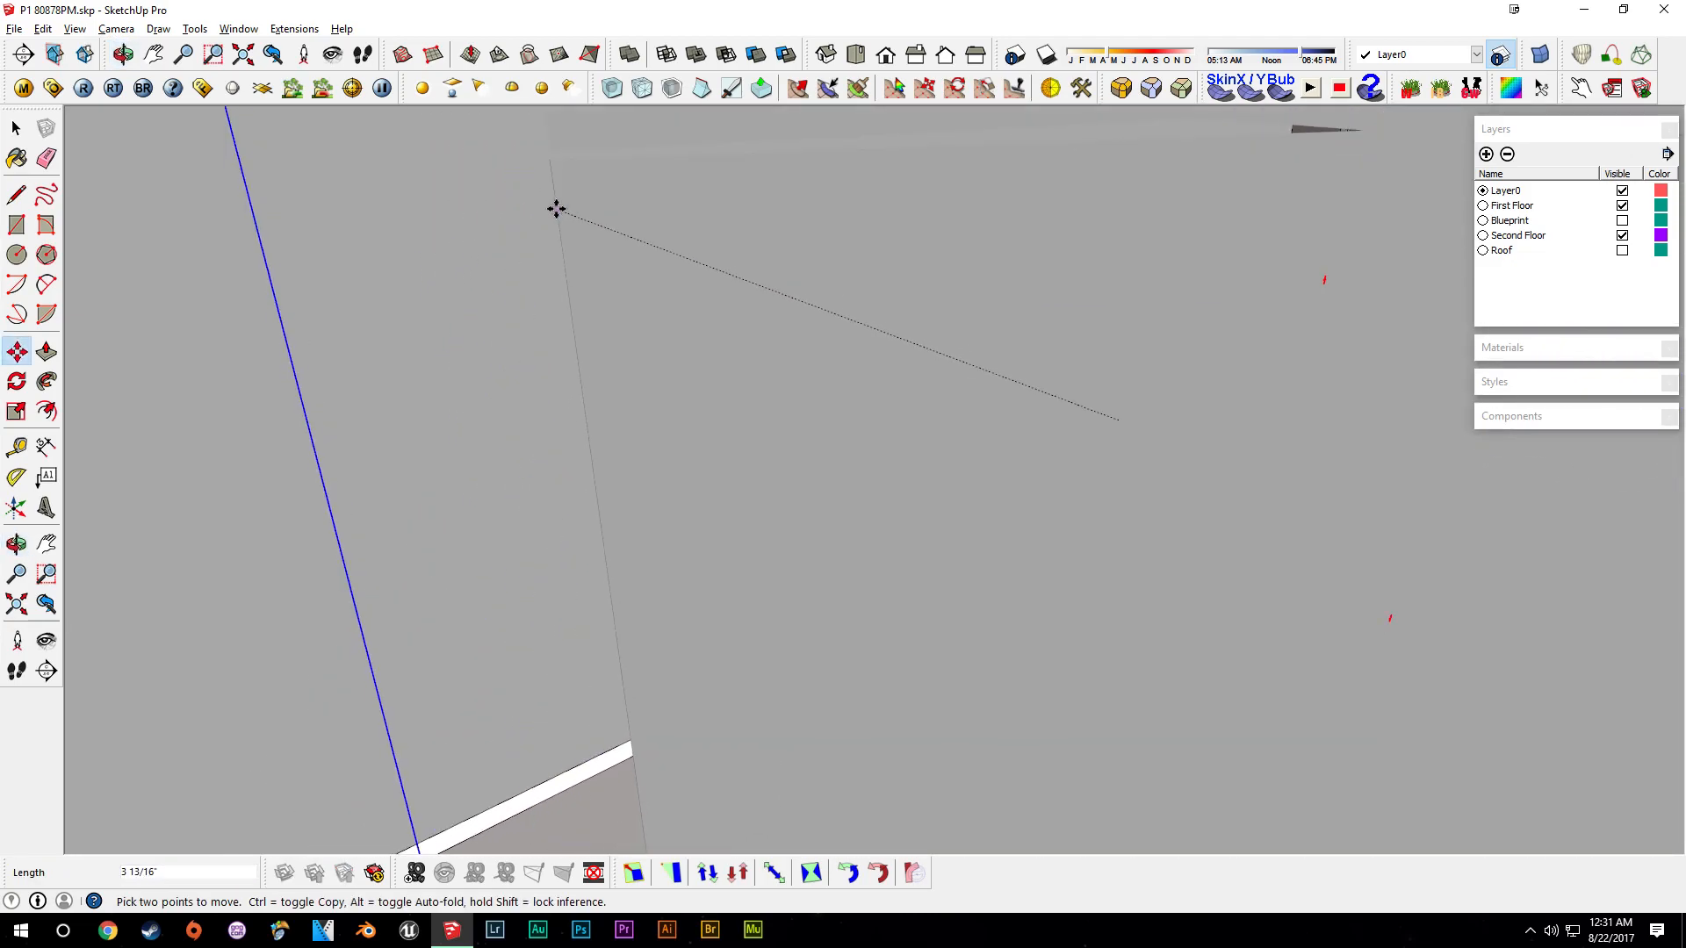
middle_click_drag(552, 199, 886, 513)
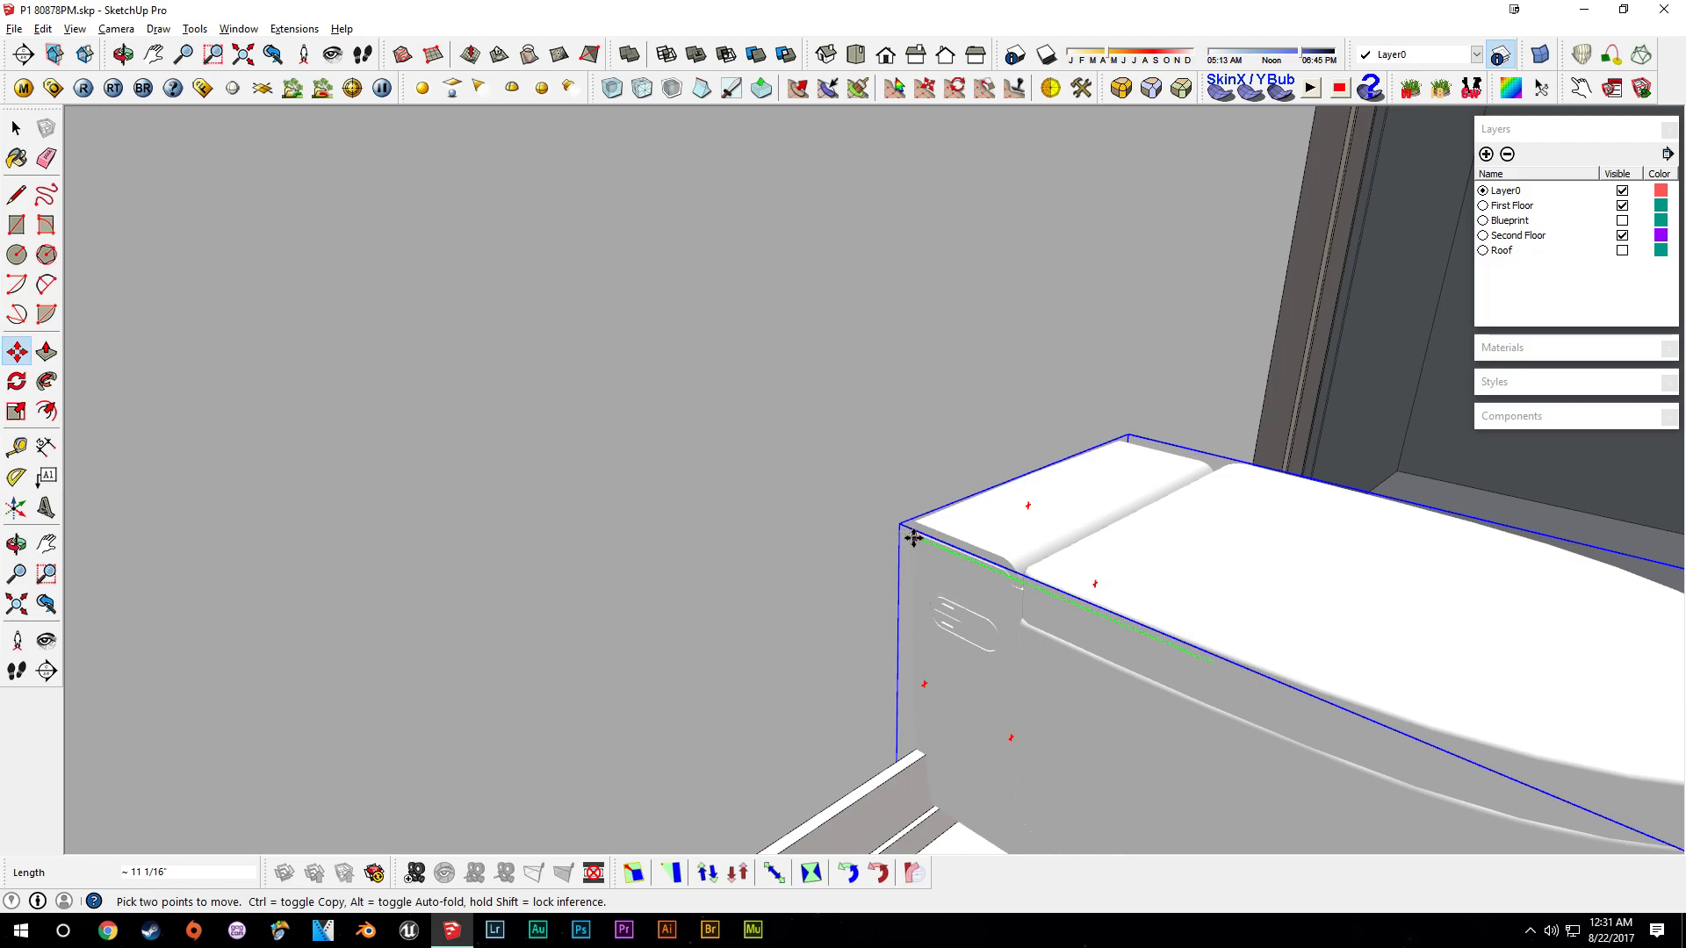
left_click(908, 532)
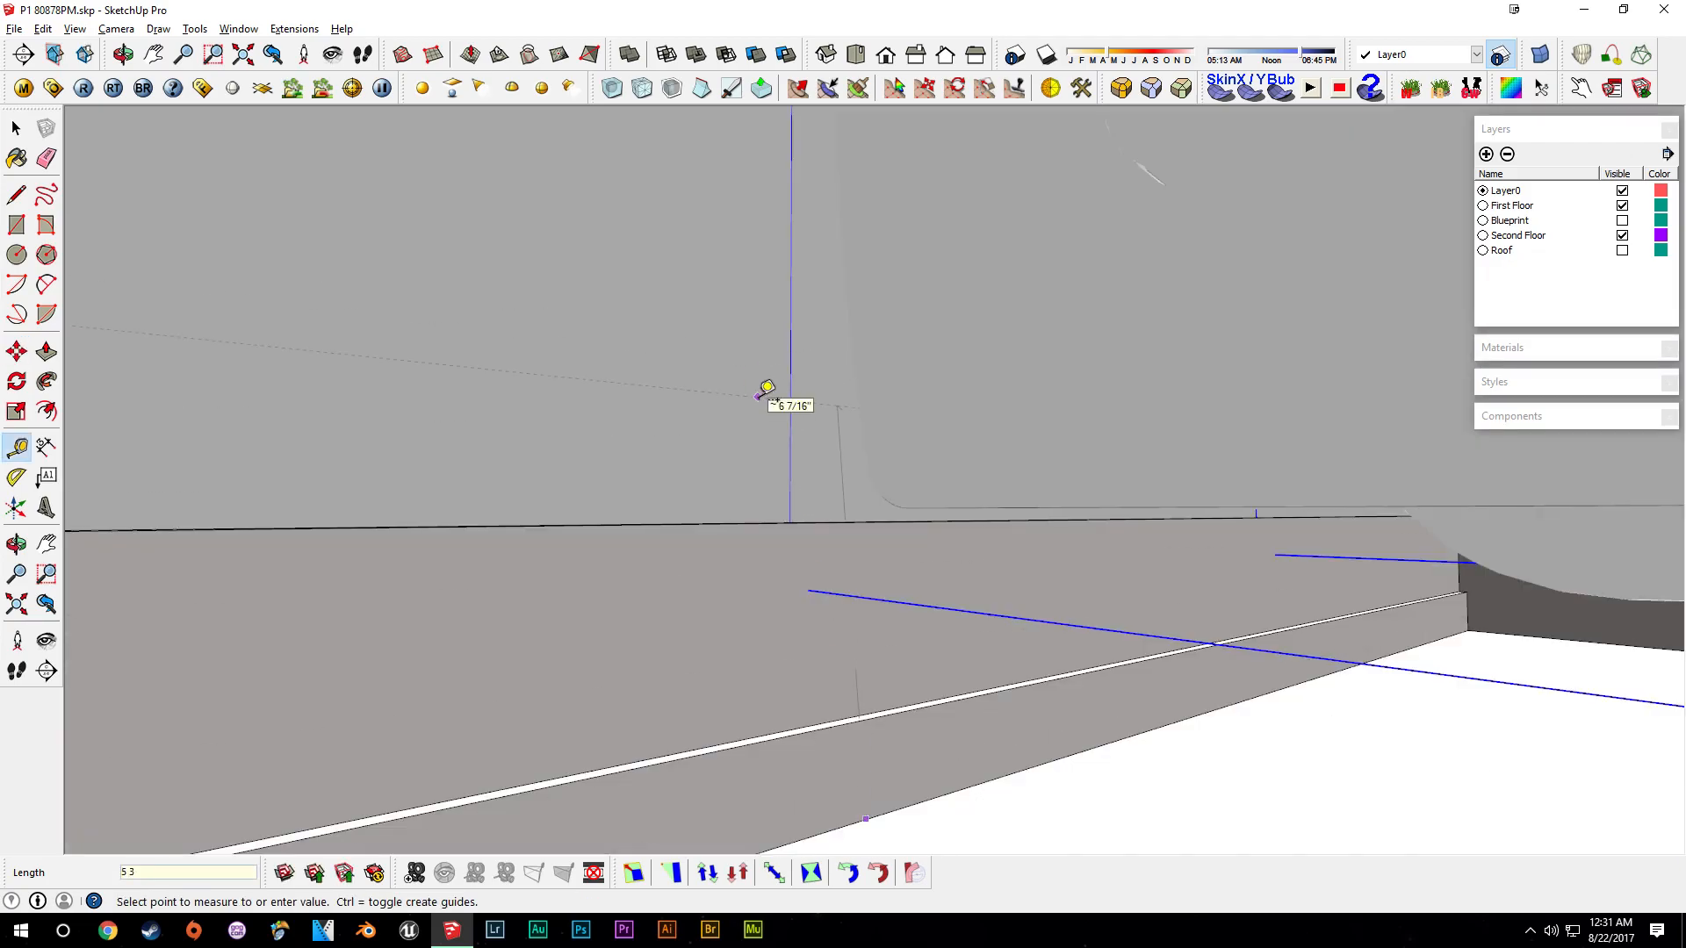
- Measure the toilet's height offset and move it vertically onto the floor
middle_click_drag(909, 539, 983, 466)
key("space")
key("m")
left_click(920, 399)
left_click(919, 358)
key("space")
middle_click_drag(914, 395, 933, 623)
- Show the Blueprint layer to compare the toilet position with the floor plan
scroll(935, 623, "down", 7)
left_click(1052, 528, "shift")
middle_click_drag(1071, 514, 935, 606)
scroll(860, 697, "down", 3)
scroll(860, 708, "down", 4)
scroll(831, 635, "up", 3)
scroll(935, 605, "up", 3)
scroll(935, 612, "up", 1)
left_click(1622, 220)
- Move the light switch along the wall toward the door
middle_click_drag(1039, 523, 869, 562)
scroll(862, 558, "up", 2)
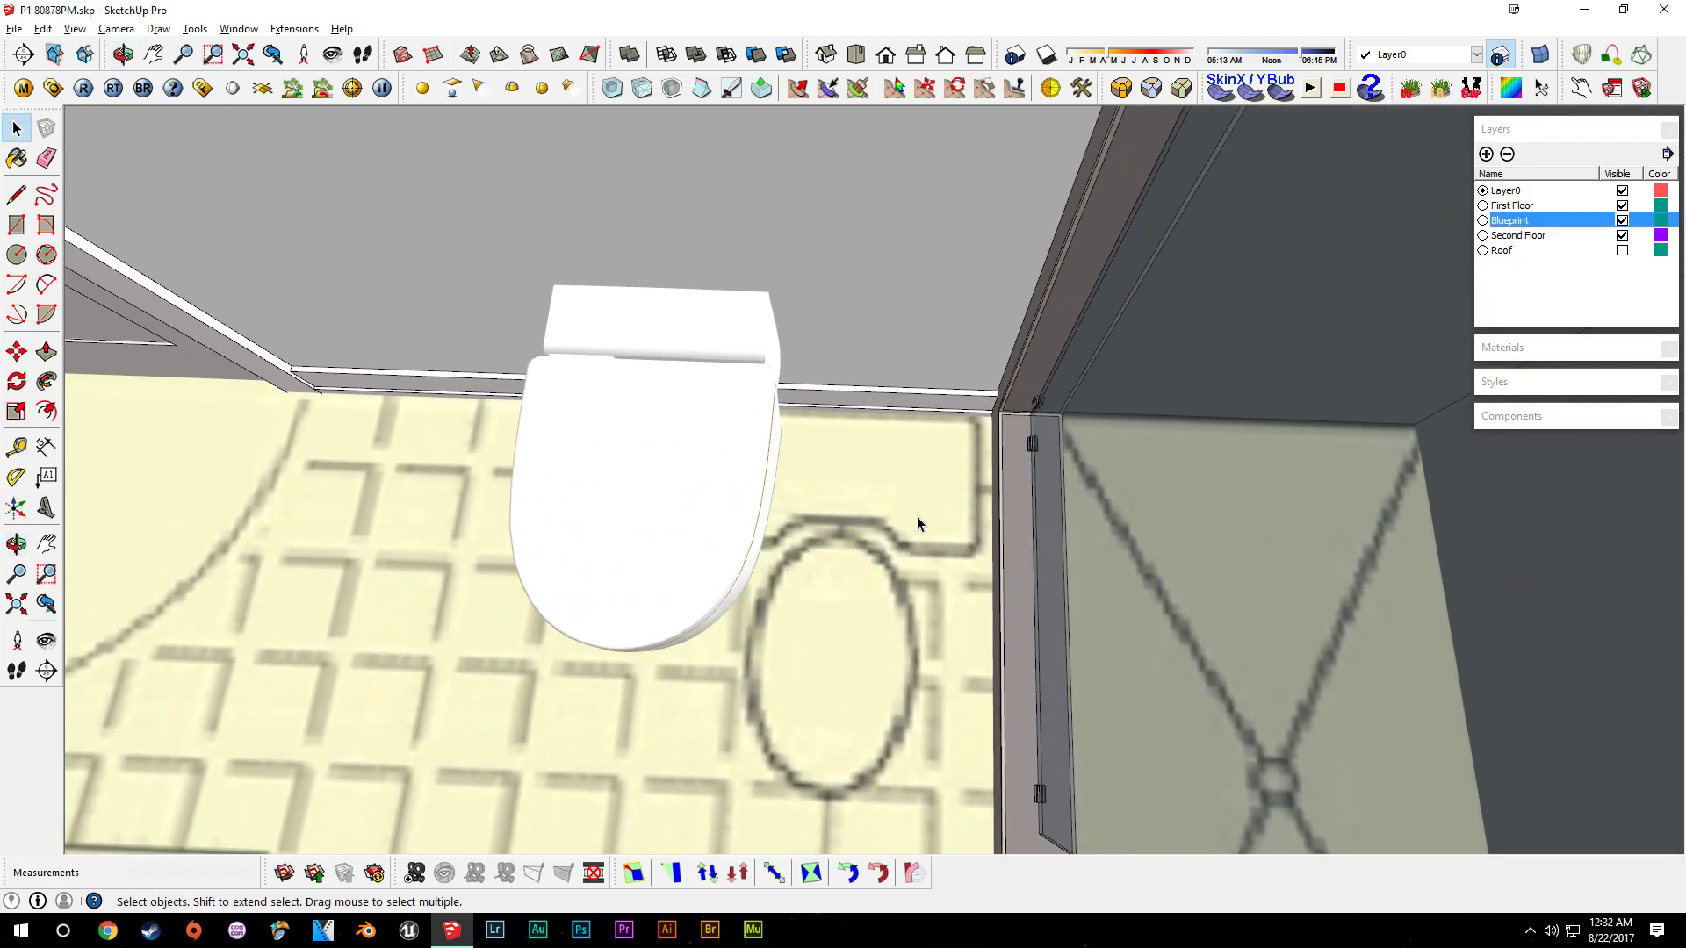
middle_click_drag(931, 509, 1007, 511)
scroll(966, 474, "down", 5)
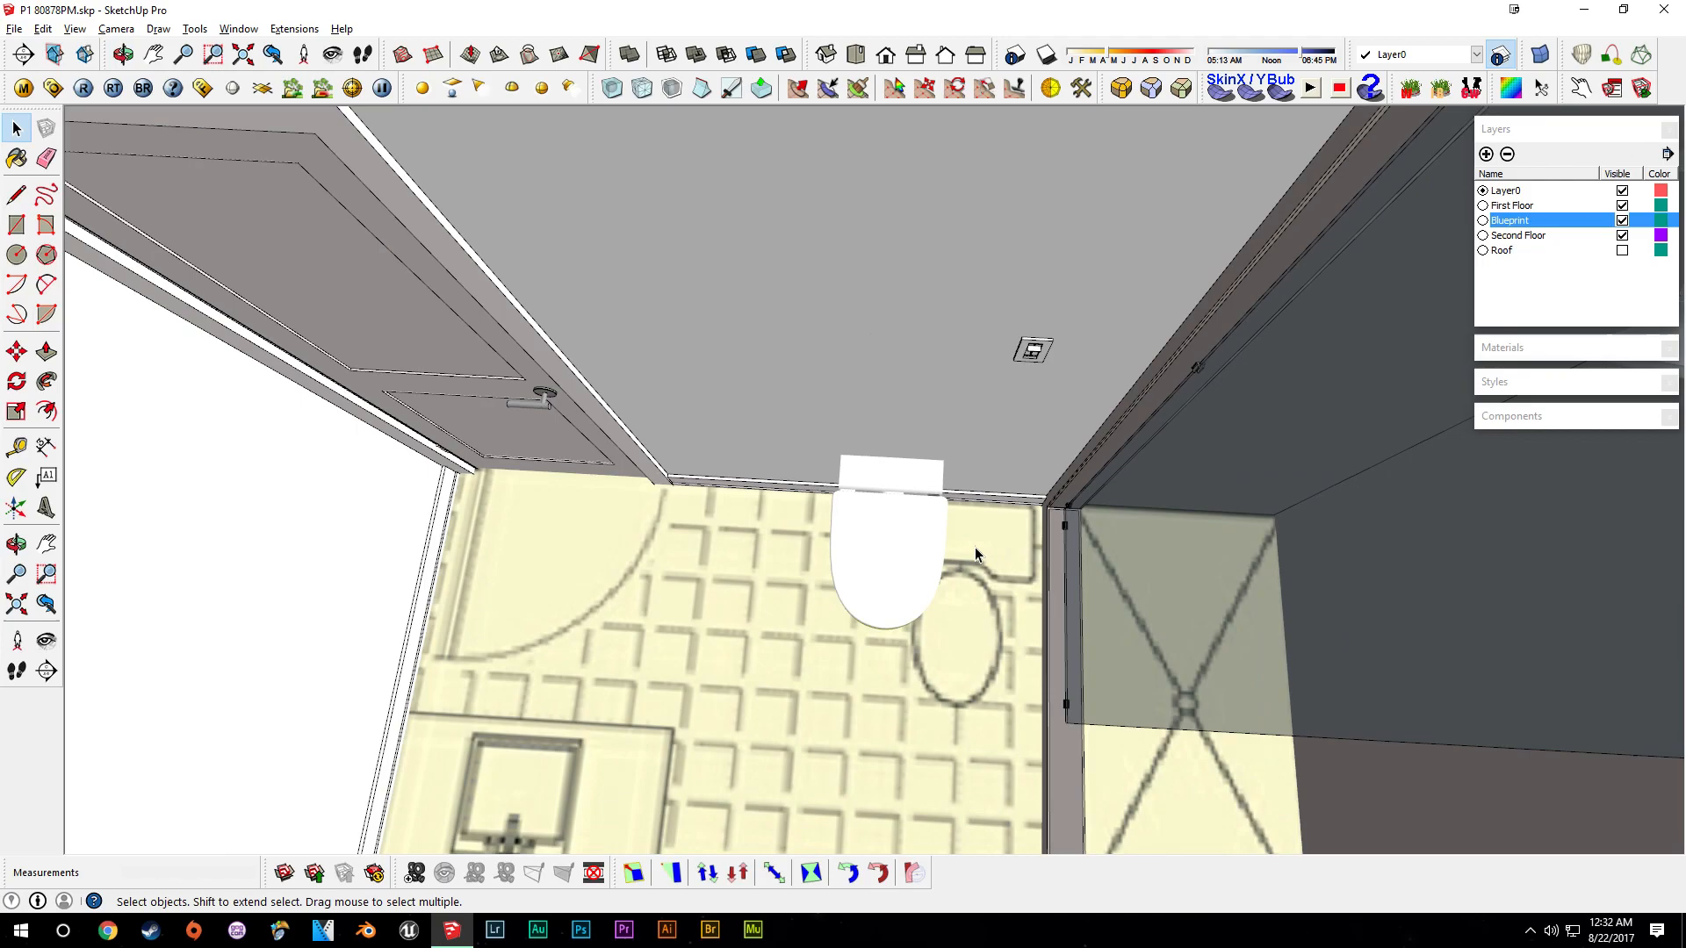
middle_click_drag(966, 577, 989, 487)
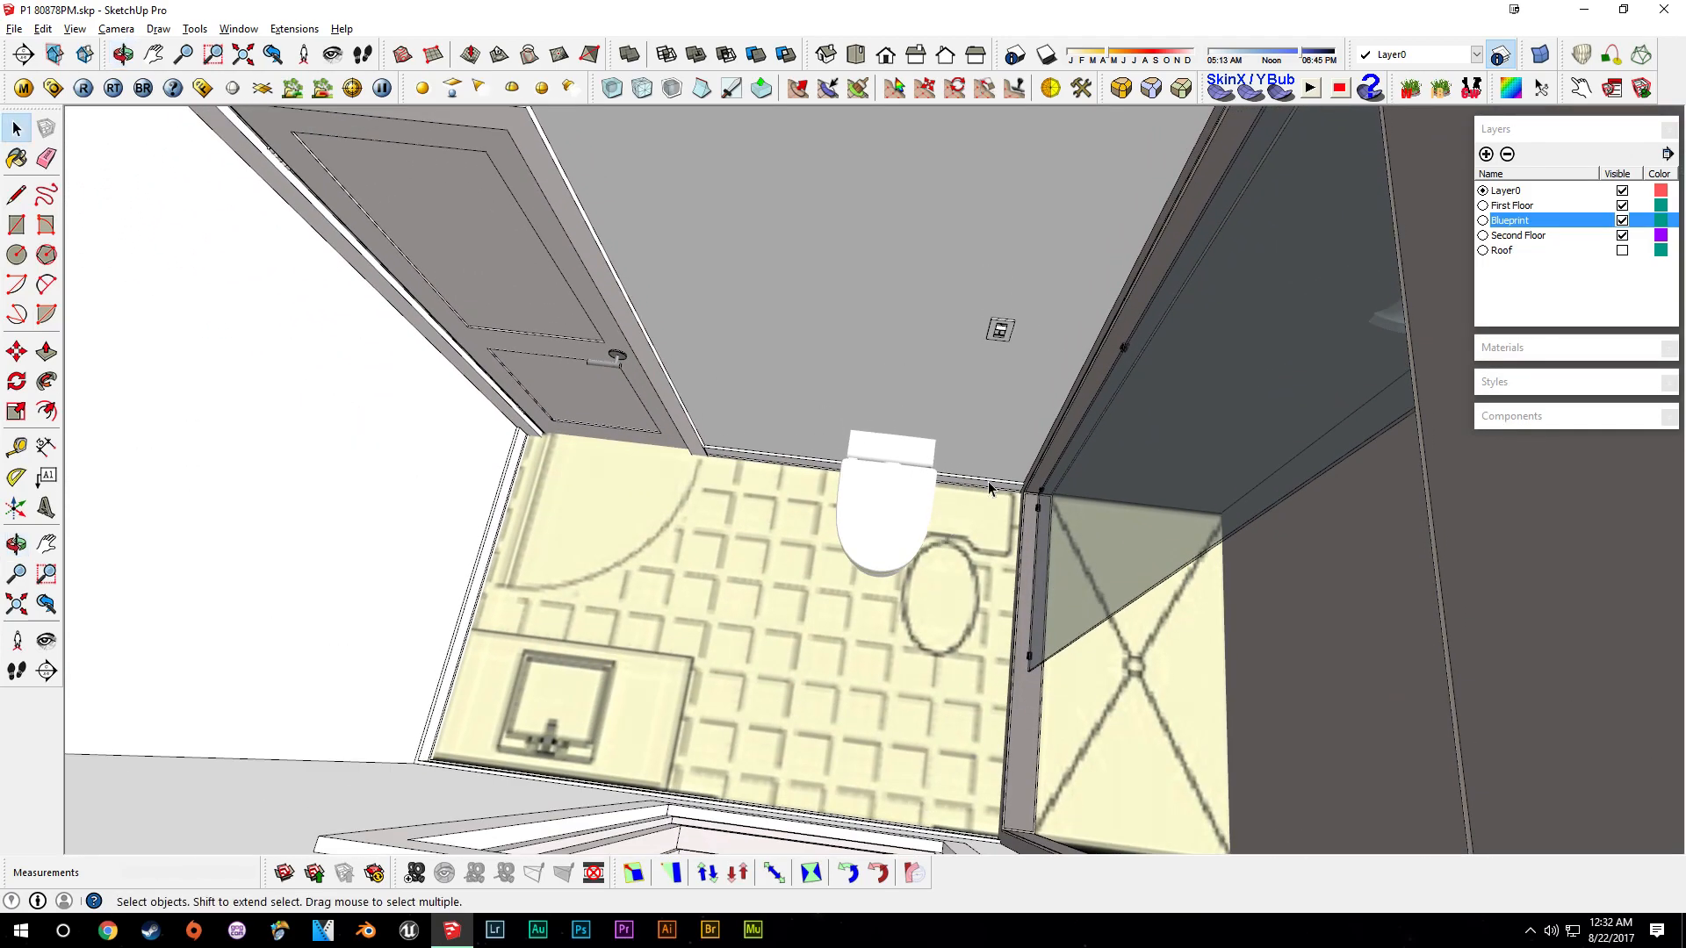
key("m")
left_click(1014, 322)
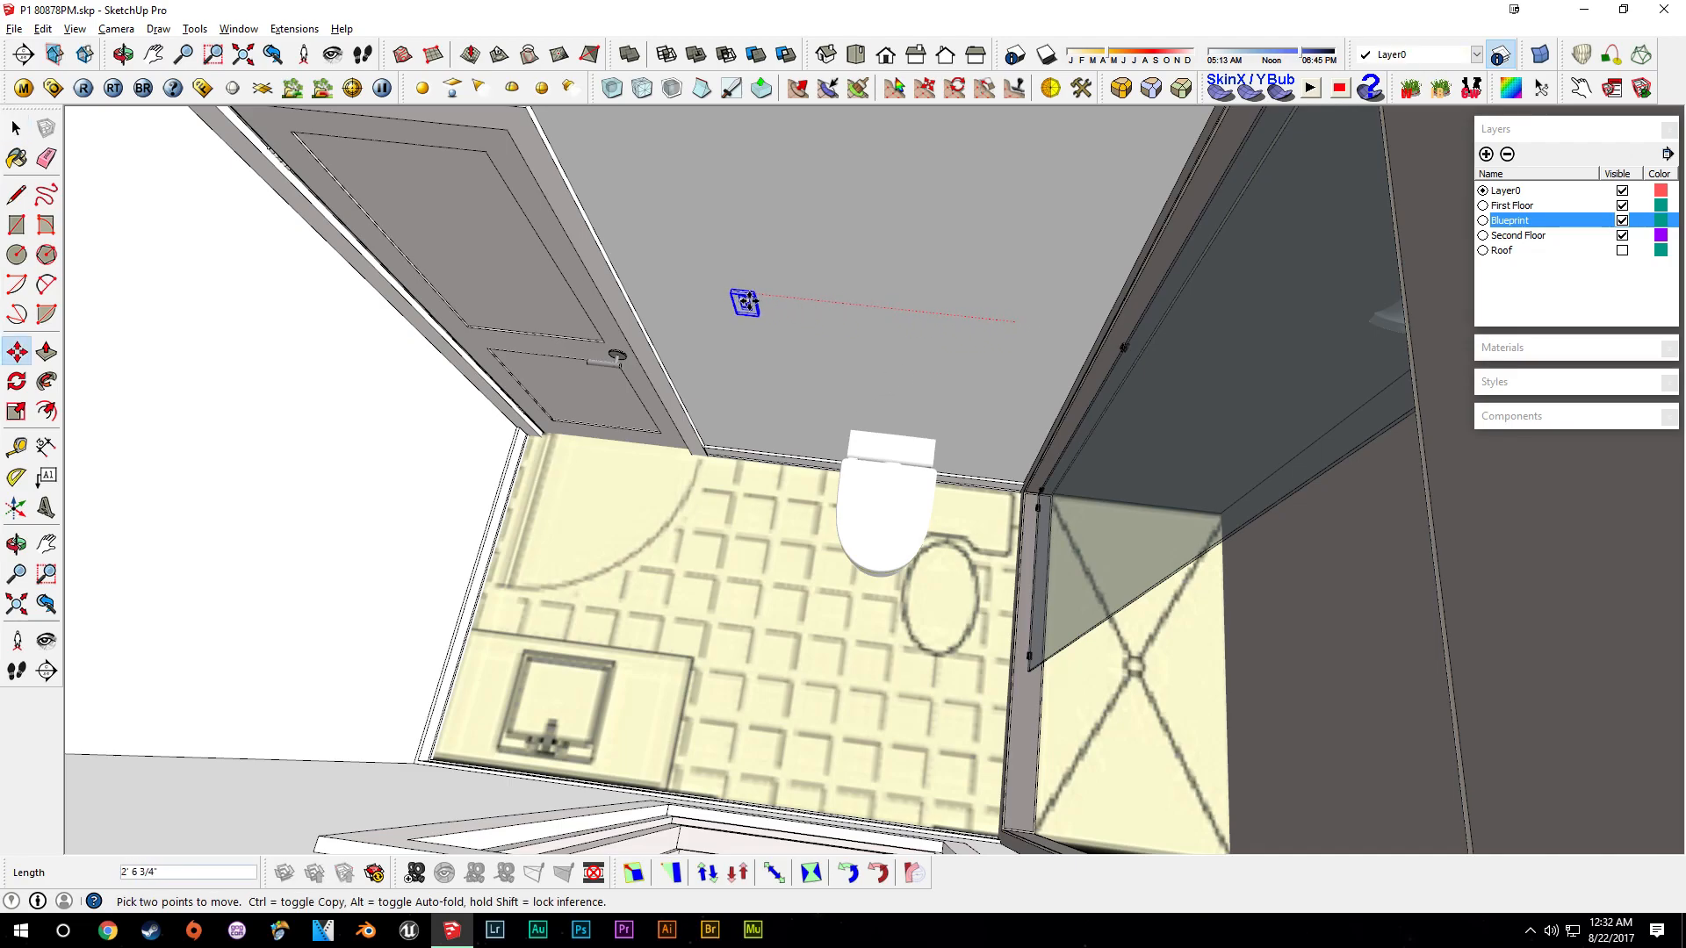
left_click(667, 283)
- Orbit around the bathroom to review the toilet and light switch placement
key("space")
middle_click_drag(667, 285, 722, 423)
scroll(722, 423, "up", 2)
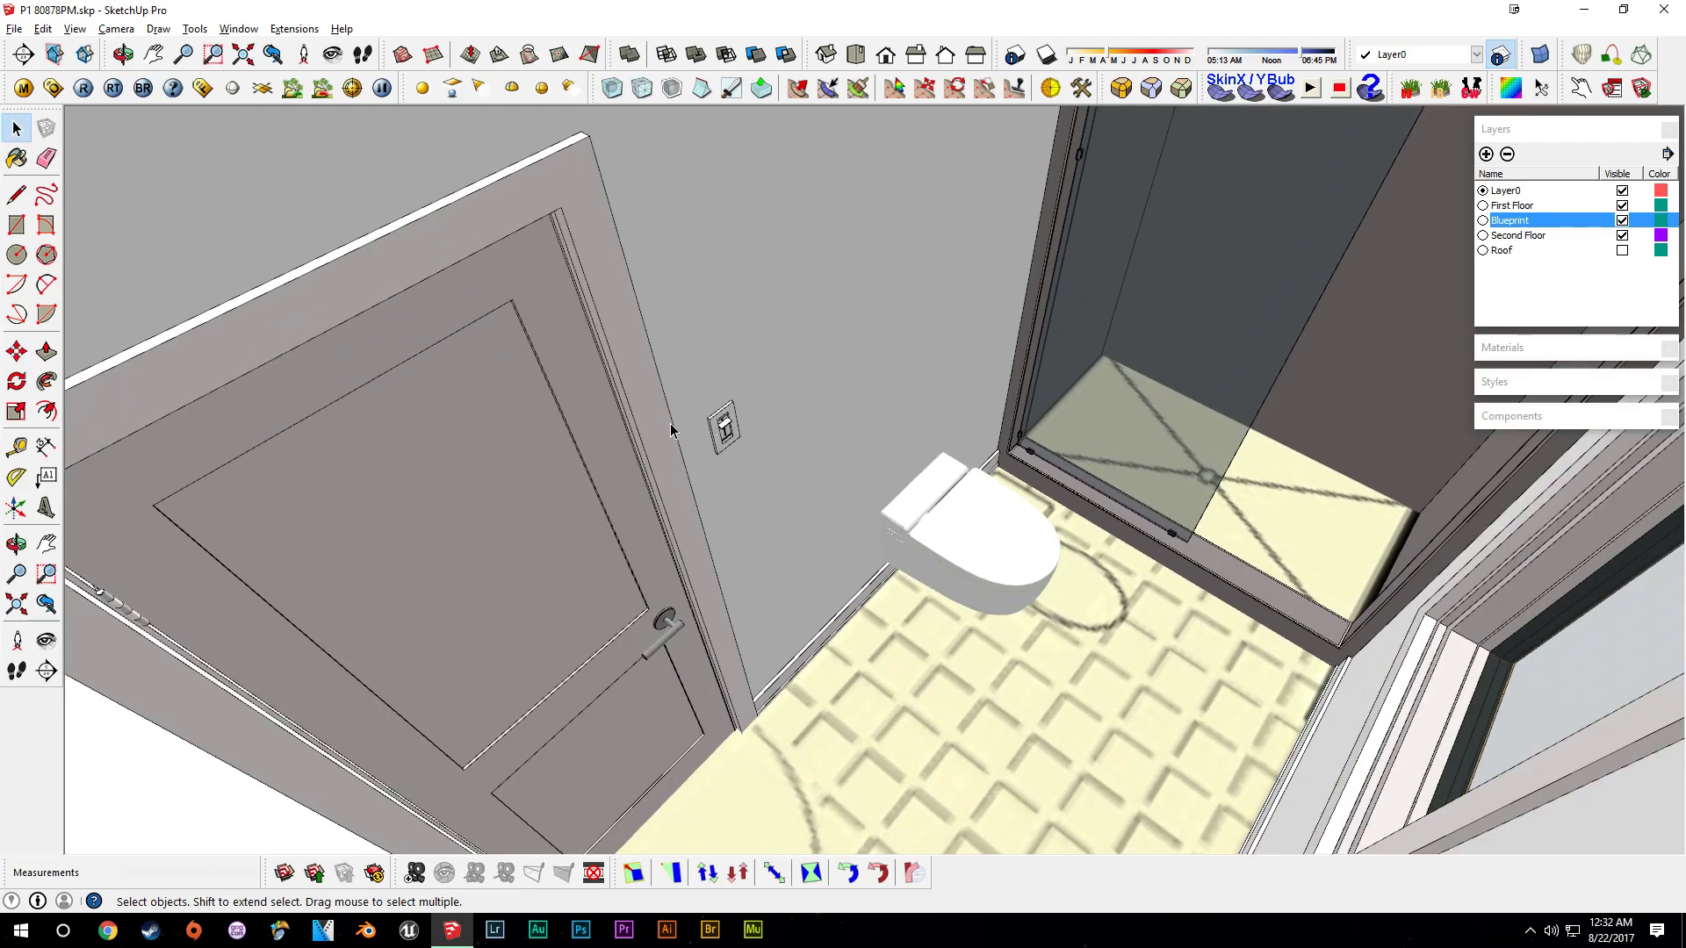
middle_click_drag(1020, 278, 1172, 354)
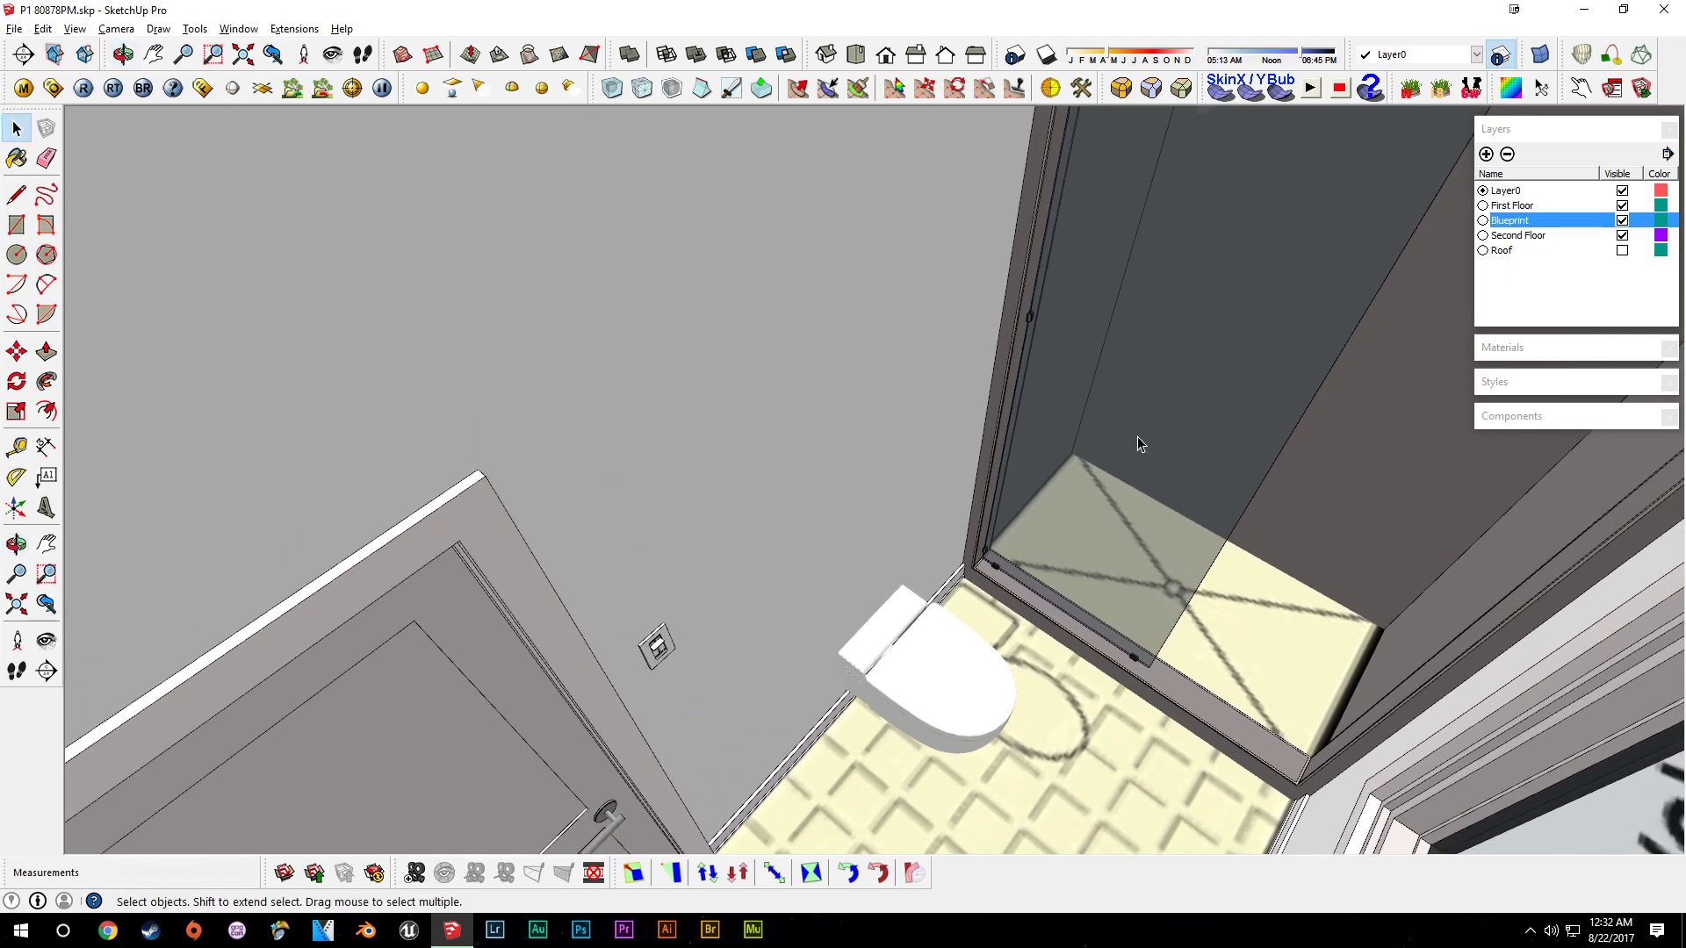
middle_click_drag(605, 467, 966, 633)
middle_click_drag(906, 542, 885, 568)
middle_click_drag(923, 752, 812, 555)
scroll(812, 555, "up", 3)
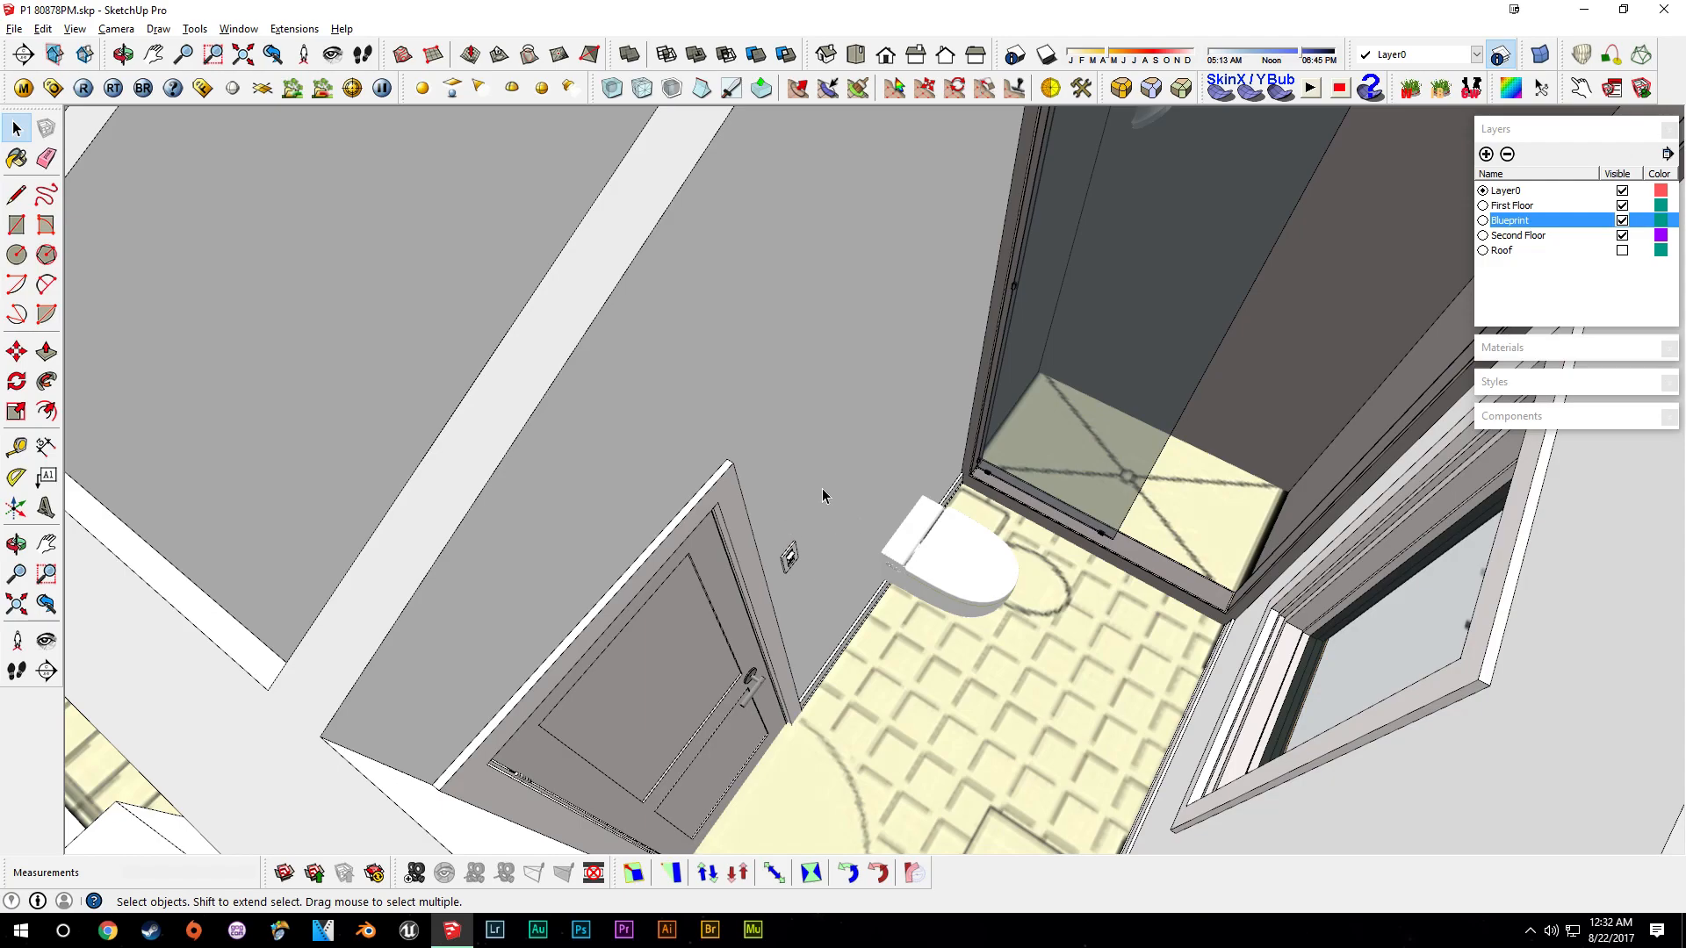
middle_click_drag(796, 542, 1011, 489)
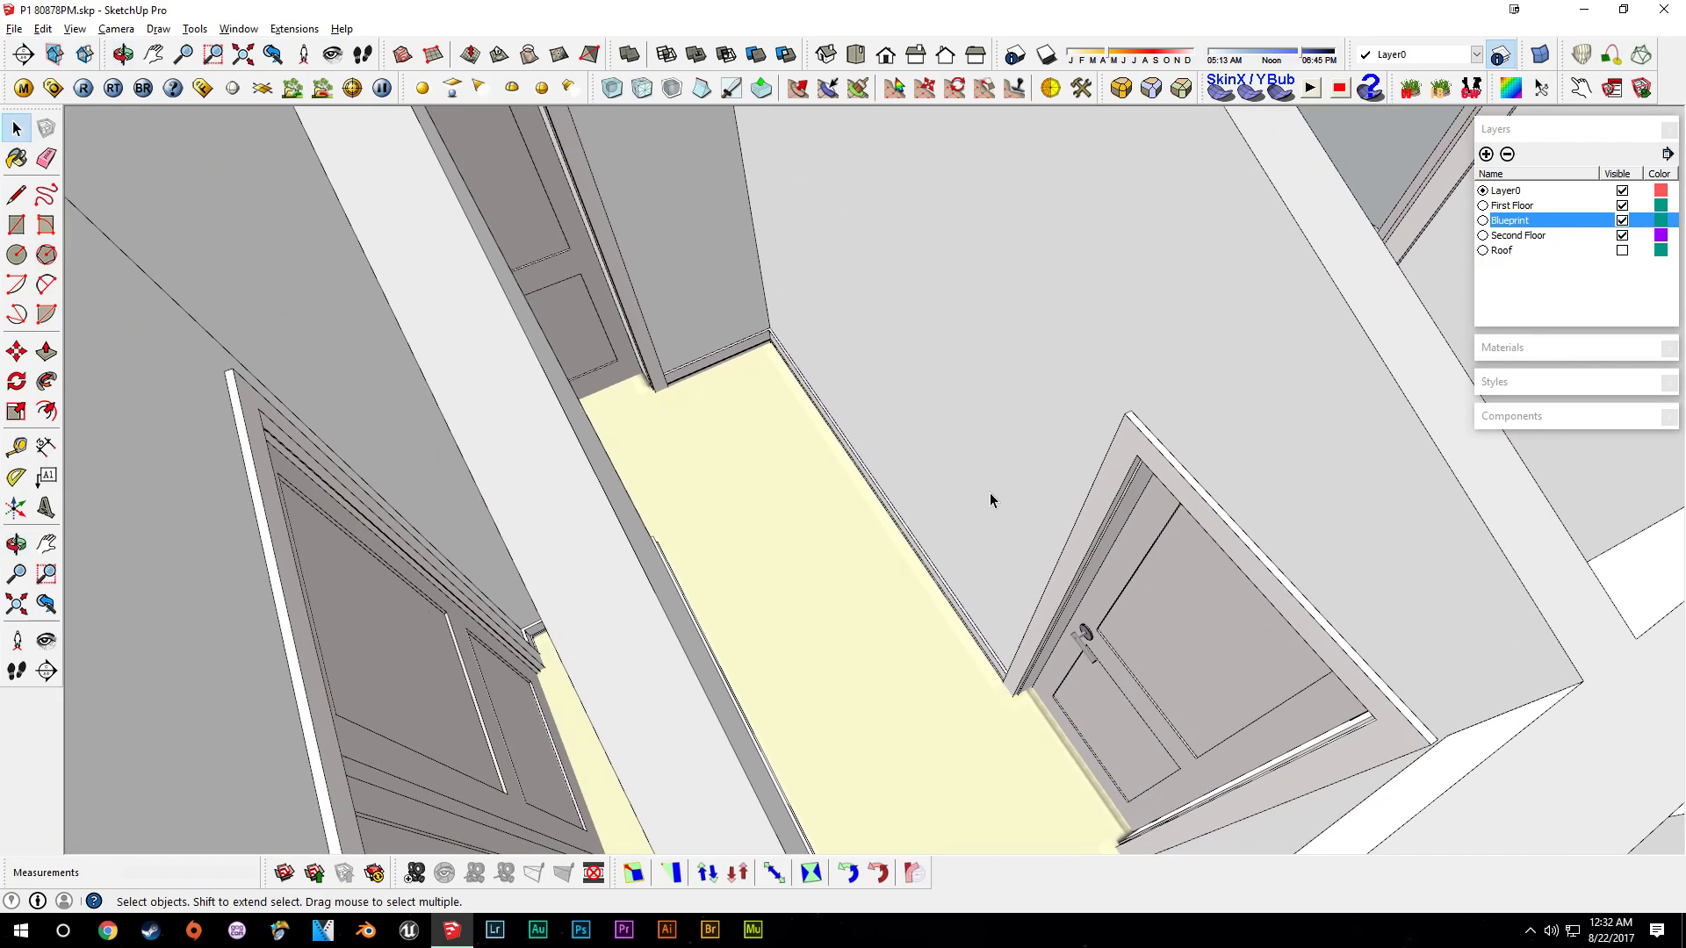
middle_click_drag(988, 492, 503, 550)
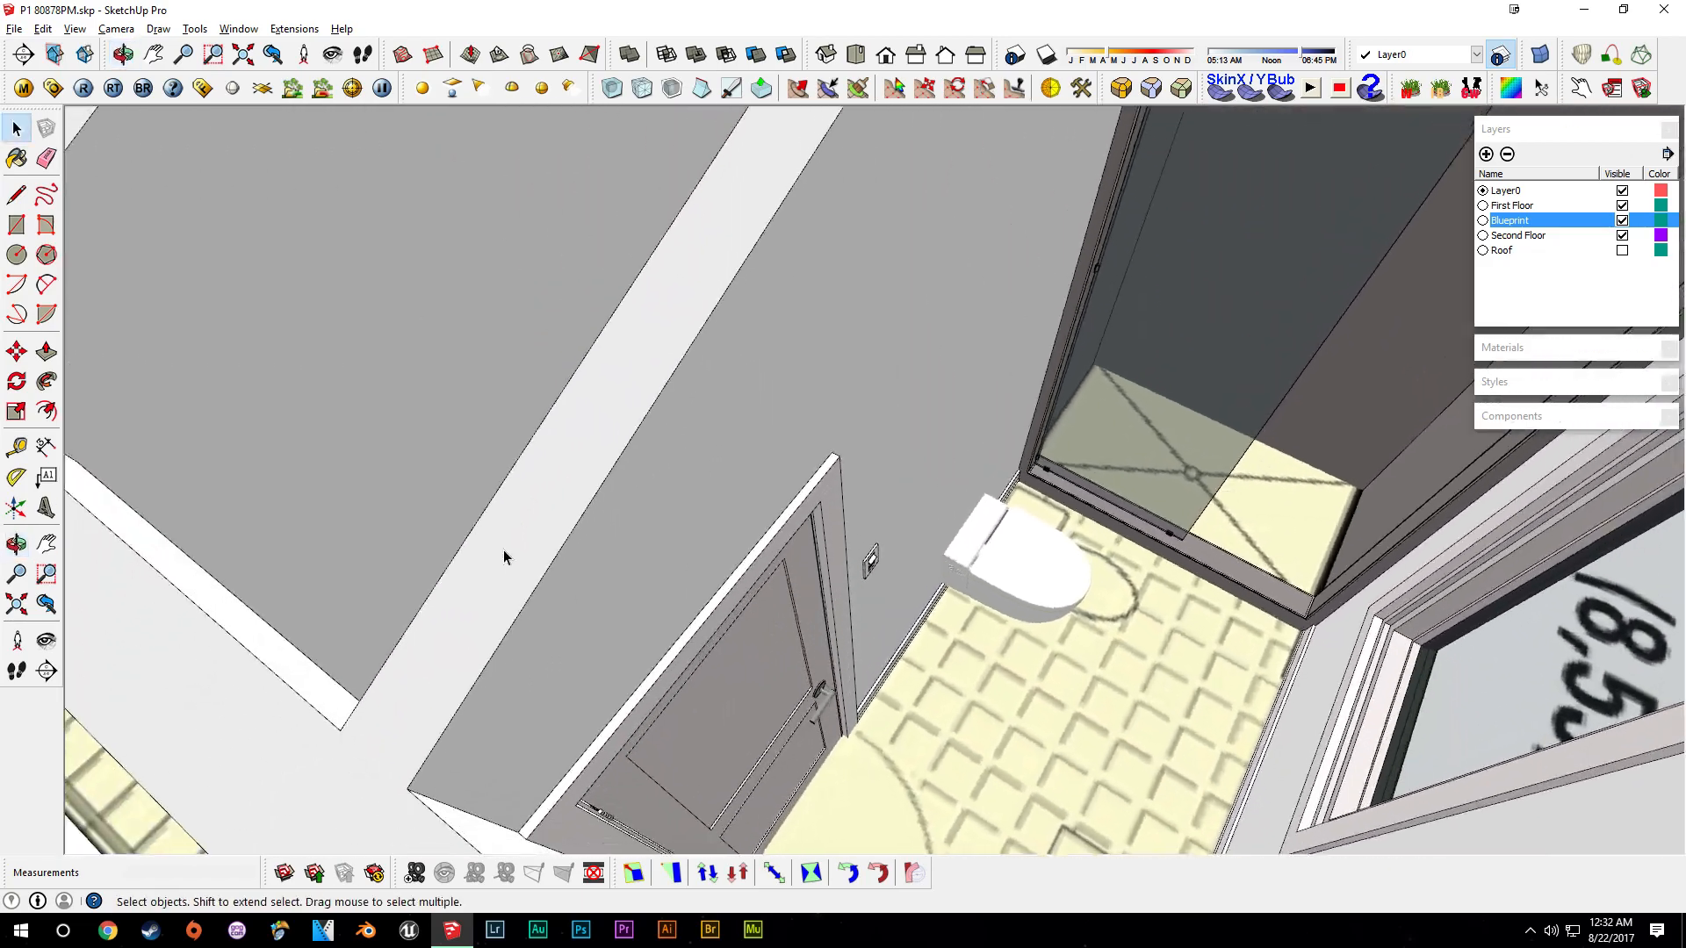
middle_click_drag(1087, 295, 890, 351, "shift")
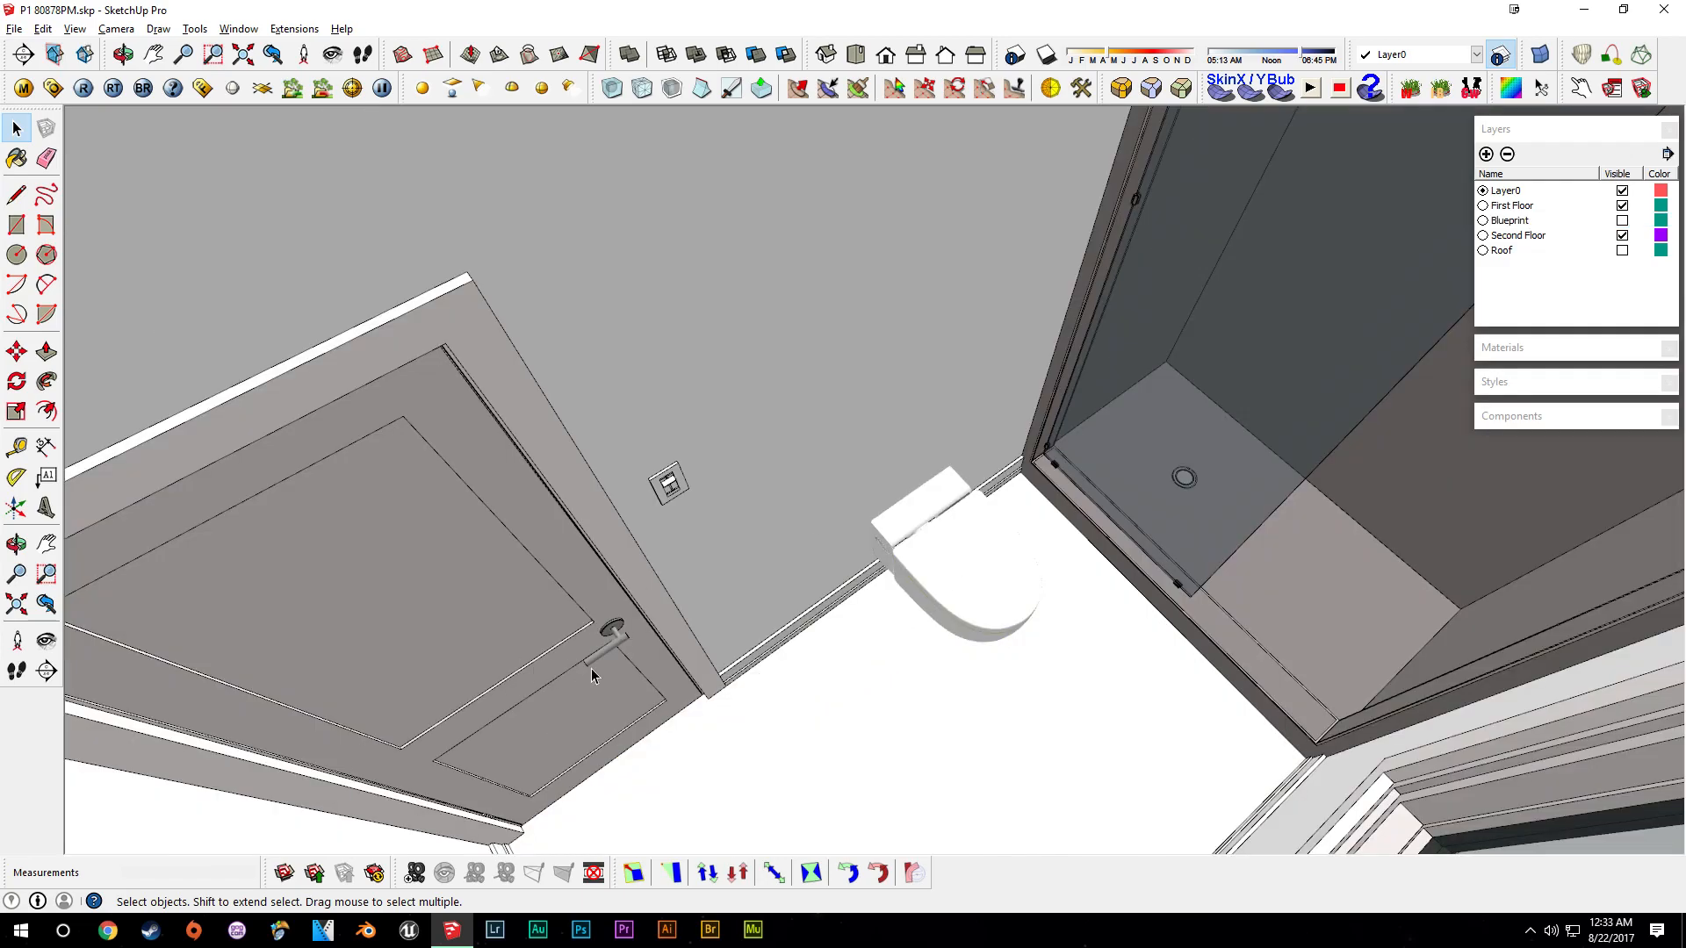
- Open the group around the door handle to examine it, then close the group
middle_click_drag(592, 667, 720, 608, "shift")
scroll(720, 608, "up", 3)
left_click(746, 572)
scroll(753, 566, "up", 2)
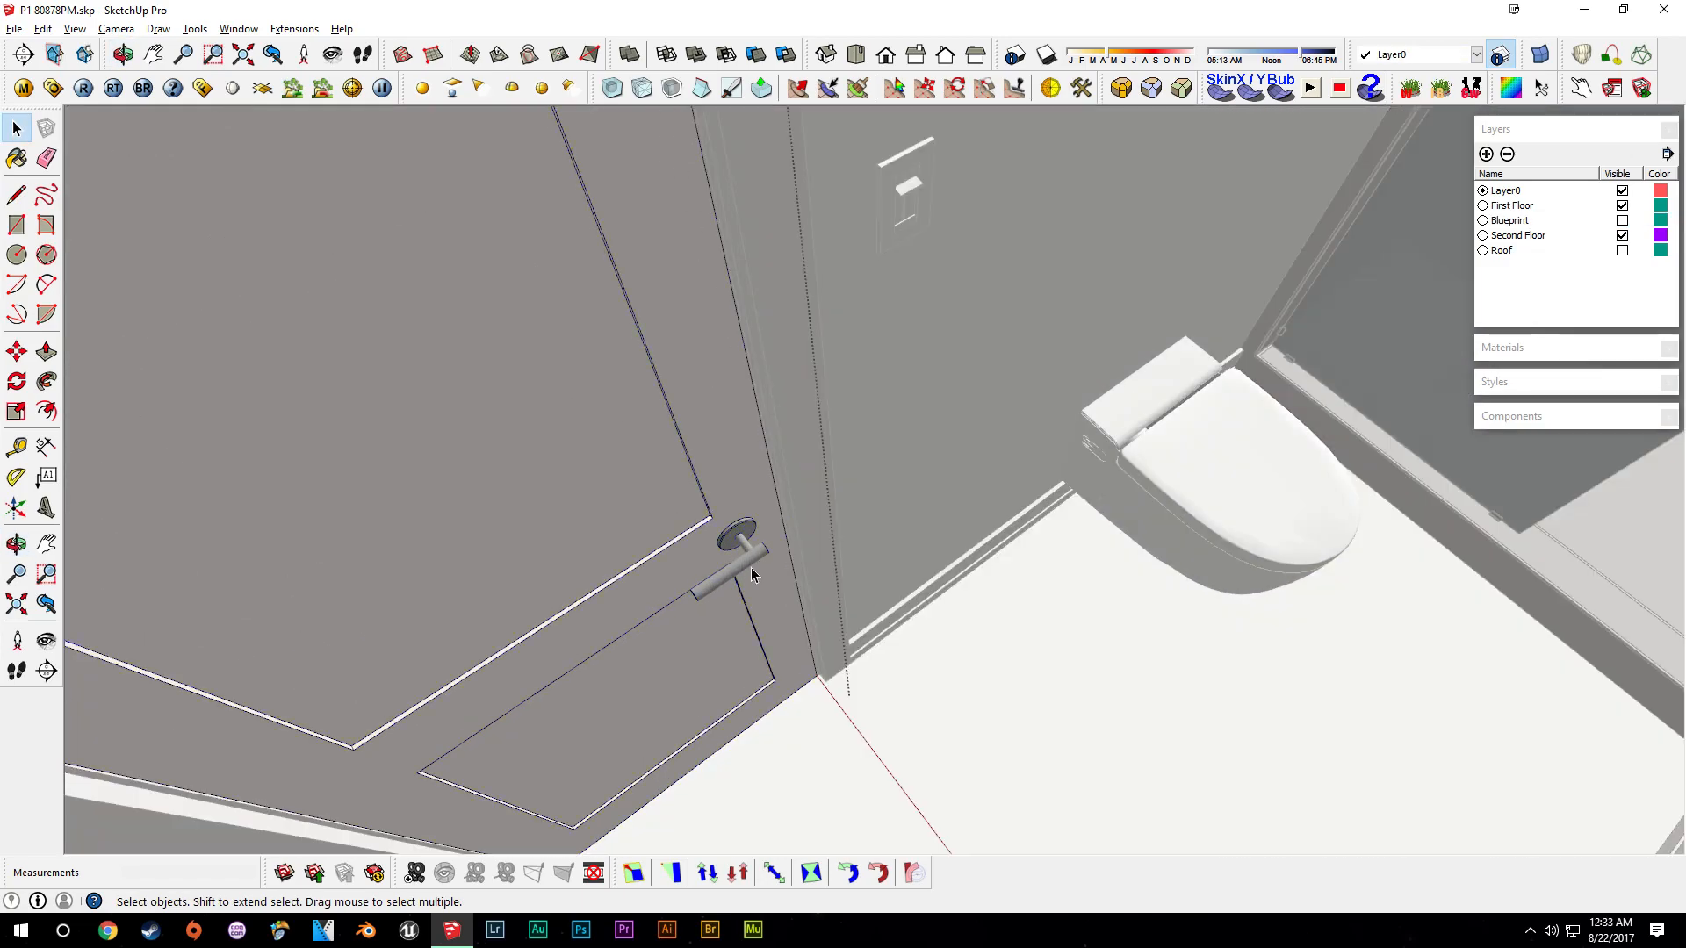
double_click(755, 566)
middle_click_drag(799, 584, 899, 530)
left_click(899, 531)
scroll(1019, 588, "down", 4)
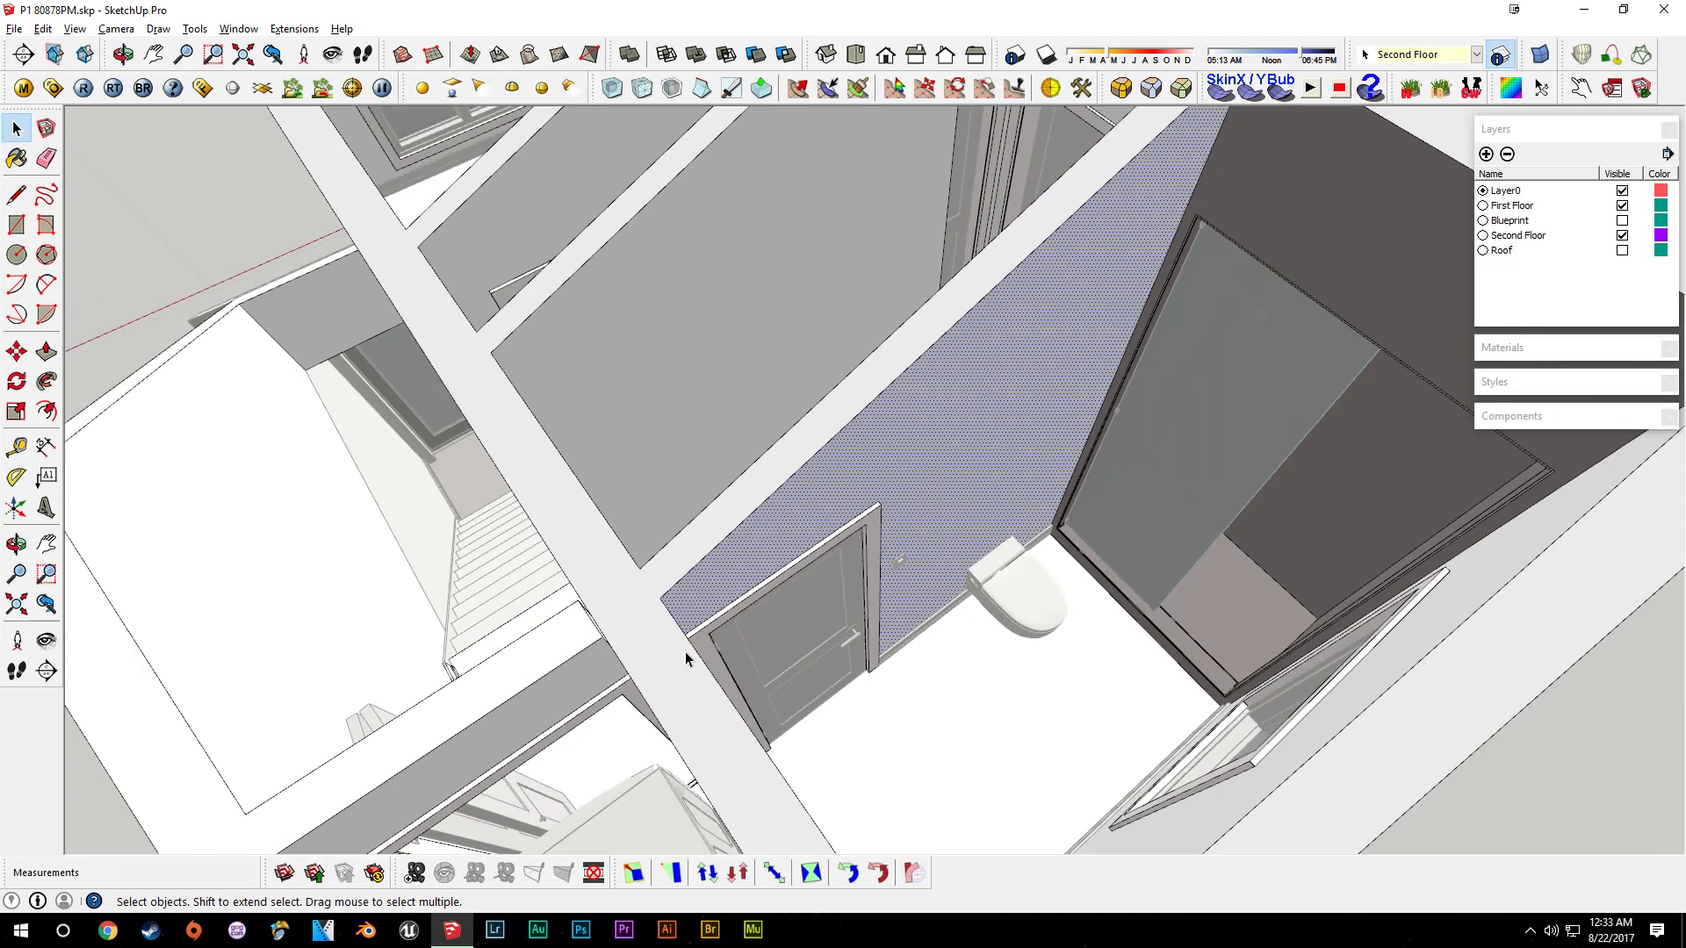
middle_click_drag(941, 627, 747, 546, "shift")
left_click(1309, 771)
scroll(722, 384, "up", 5)
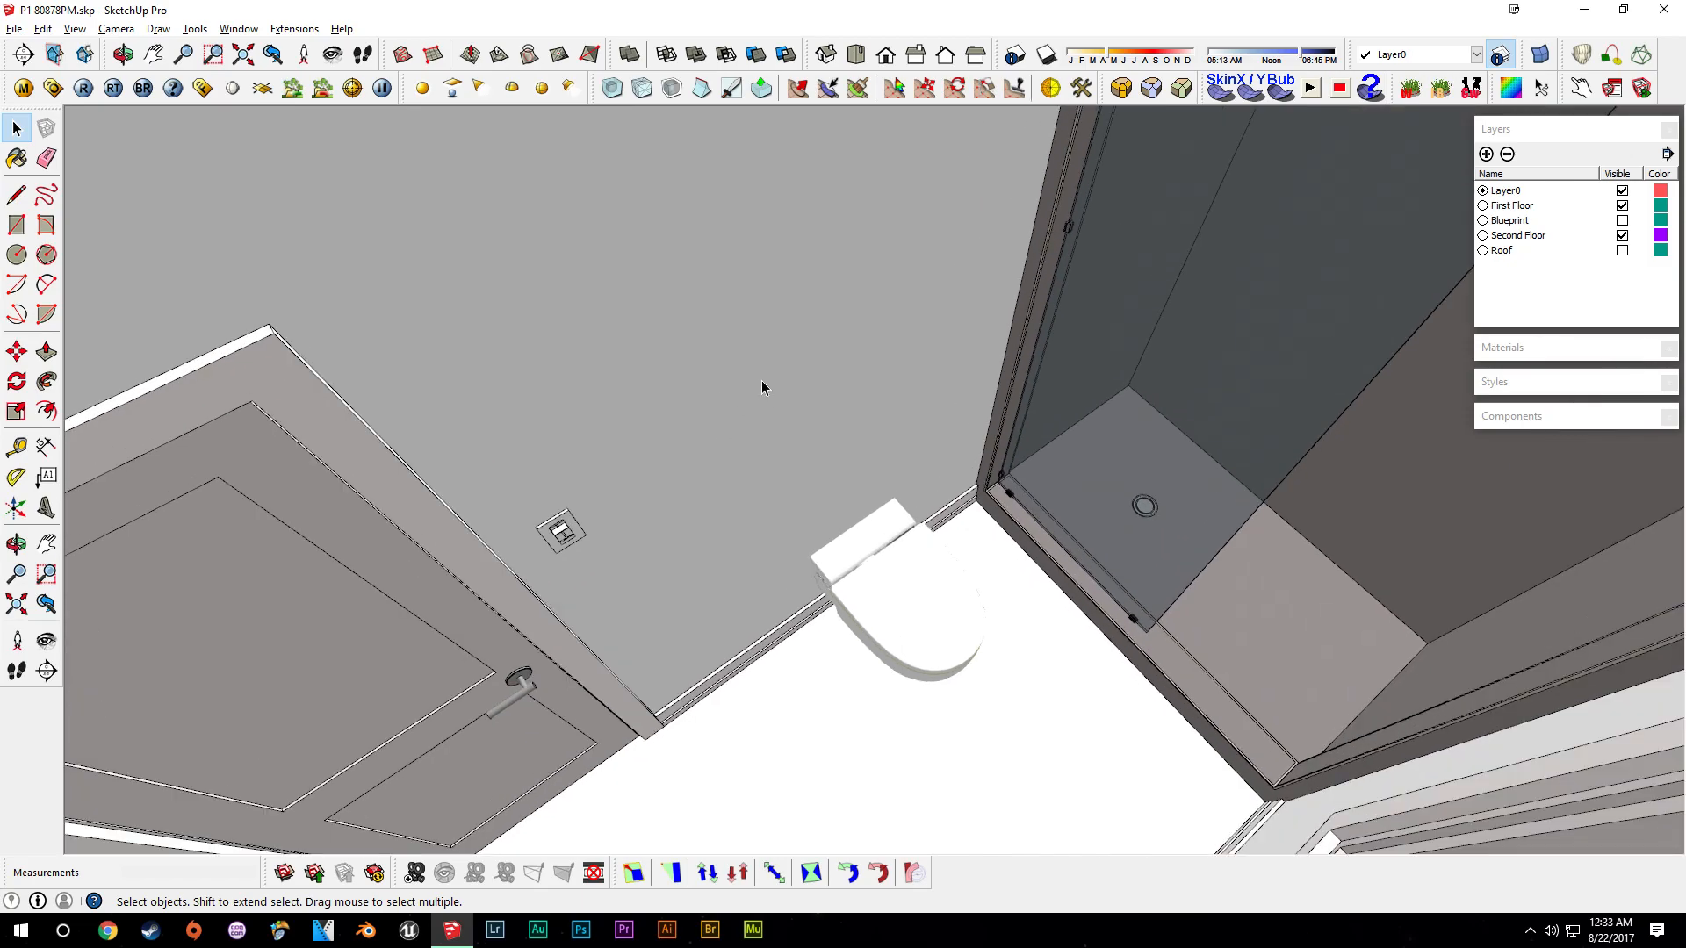
- Move the toilet paper holder onto the wall beside the toilet
left_click(838, 433)
scroll(830, 465, "up", 5)
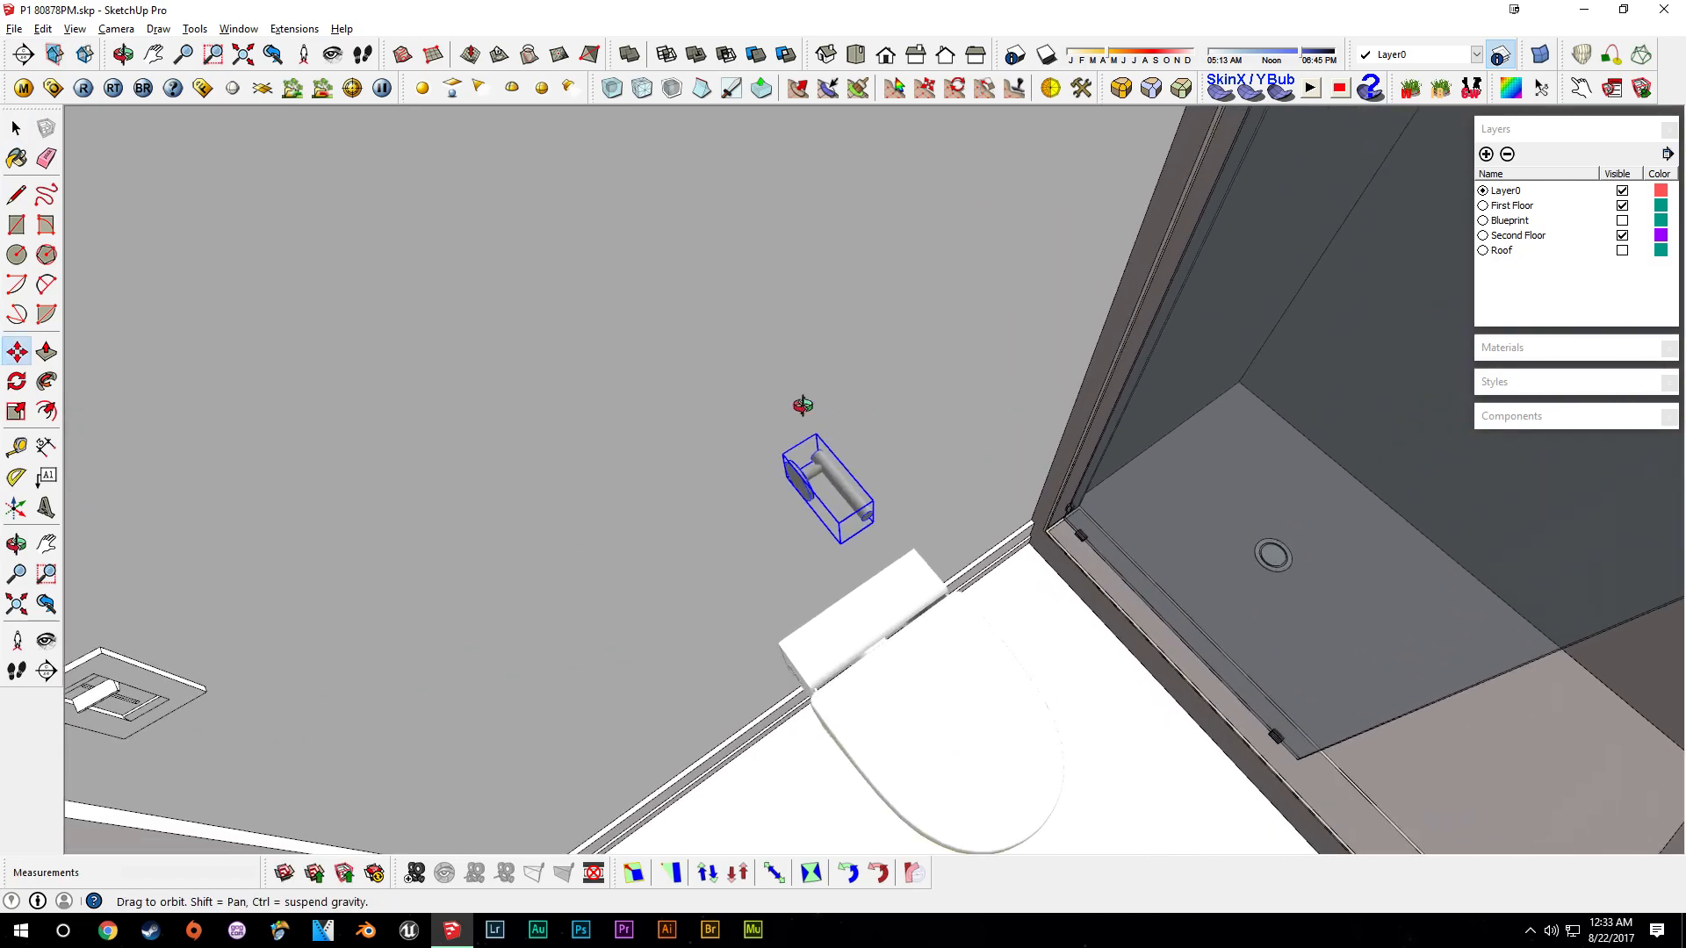
middle_click_drag(782, 507, 1044, 346)
left_click(1046, 346)
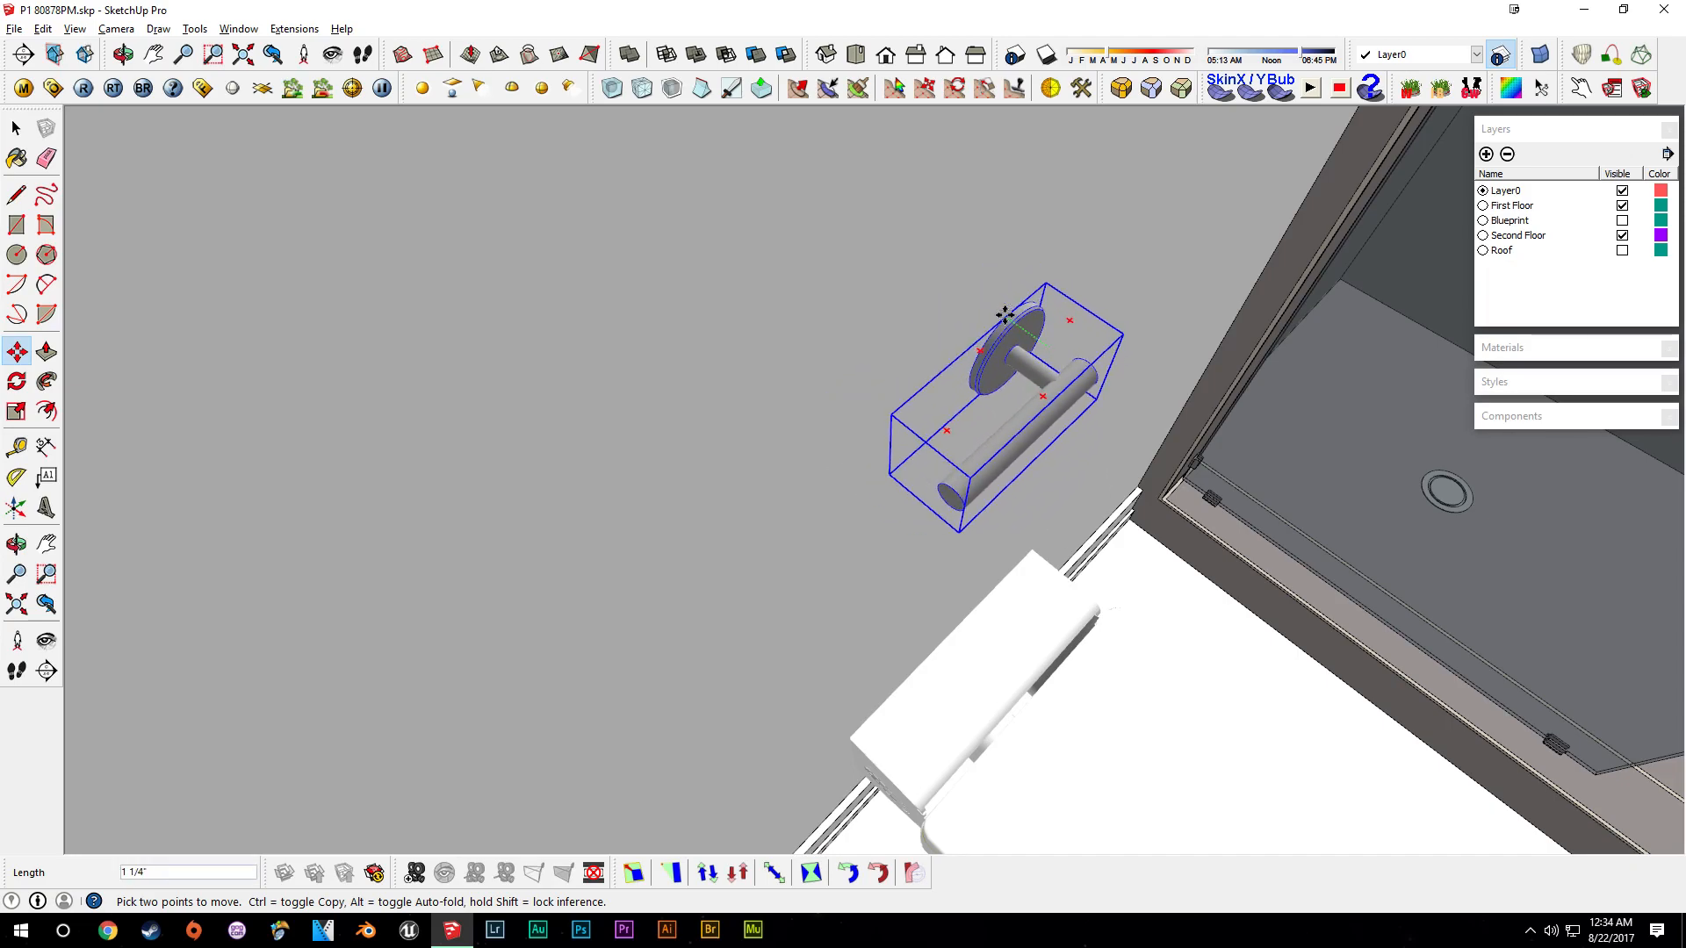
middle_click_drag(993, 312, 1073, 331)
scroll(869, 214, "down", 3)
middle_click_drag(869, 214, 962, 499)
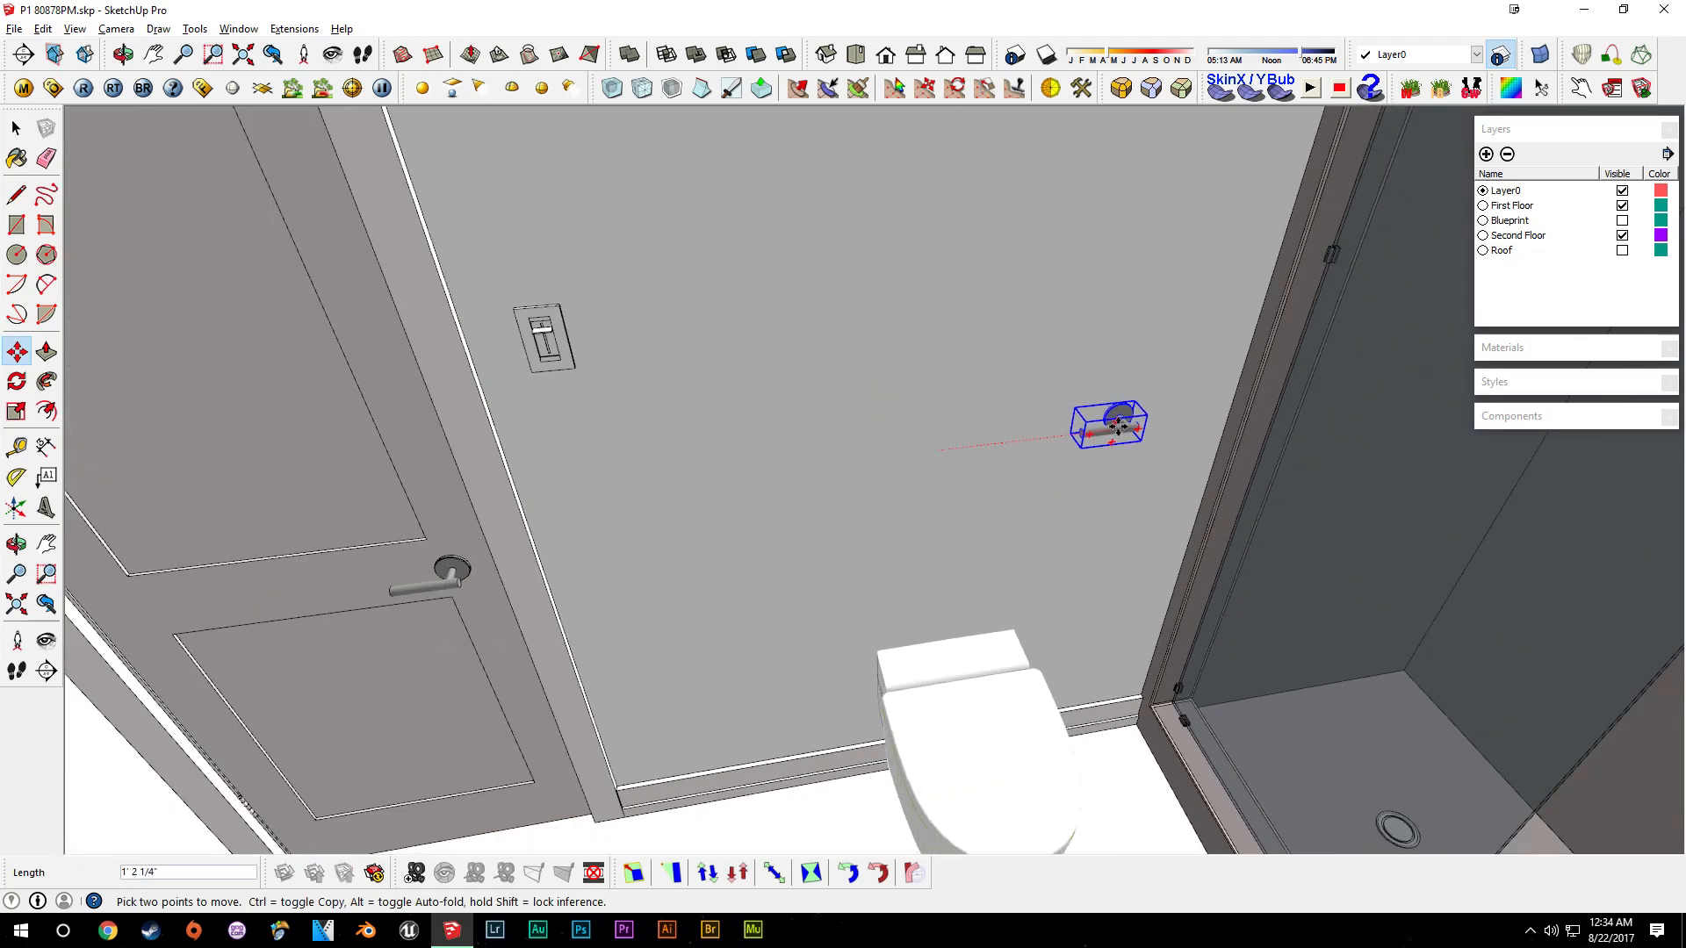
- Scale the toilet paper holder up uniformly by a factor of 1.23
scroll(1141, 420, "up", 2)
scroll(1128, 414, "up", 2)
key("s")
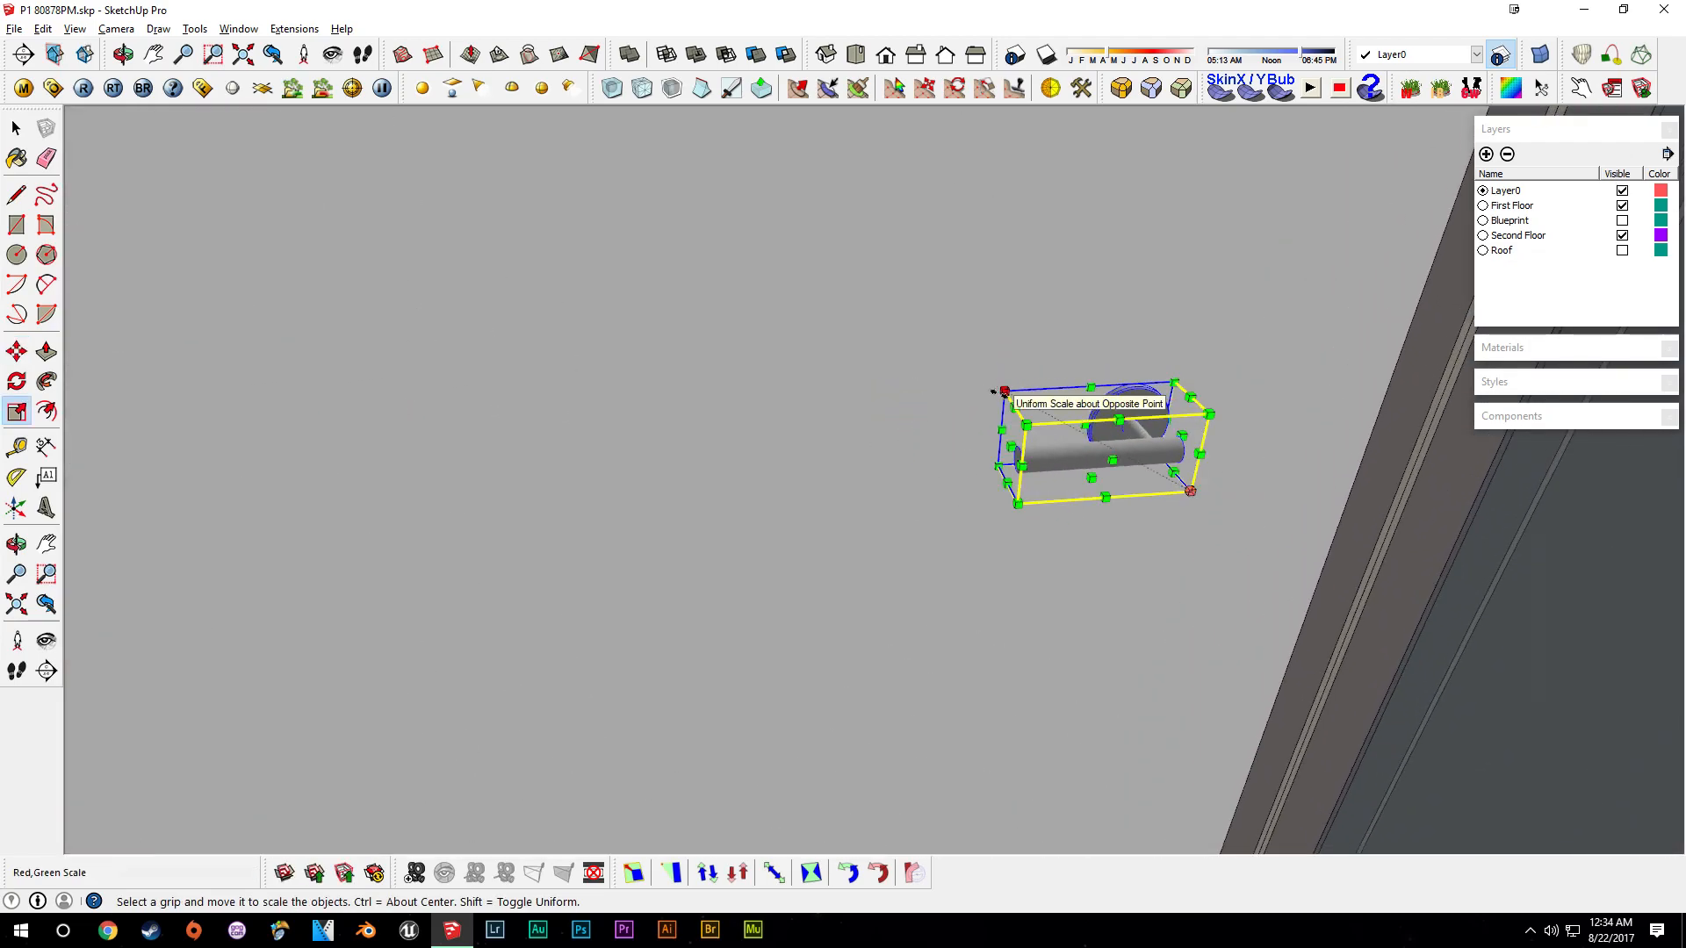
left_click(1004, 391)
key("space")
middle_click_drag(992, 391, 1075, 426)
key("s")
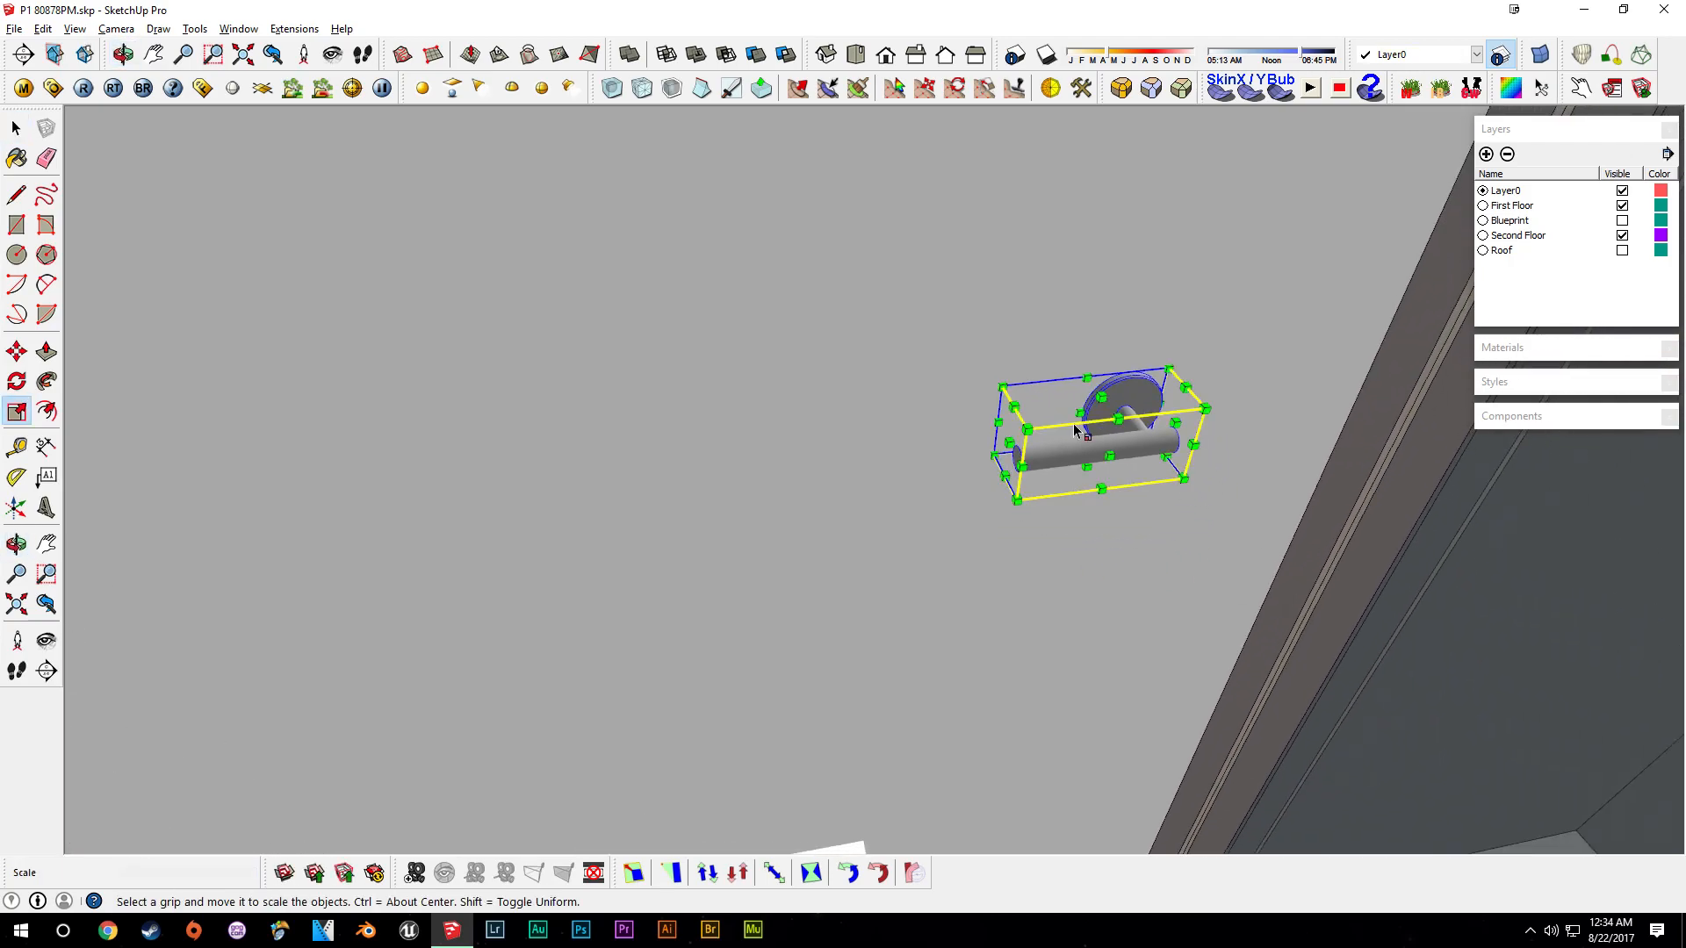
left_click_drag(1027, 429, 992, 428)
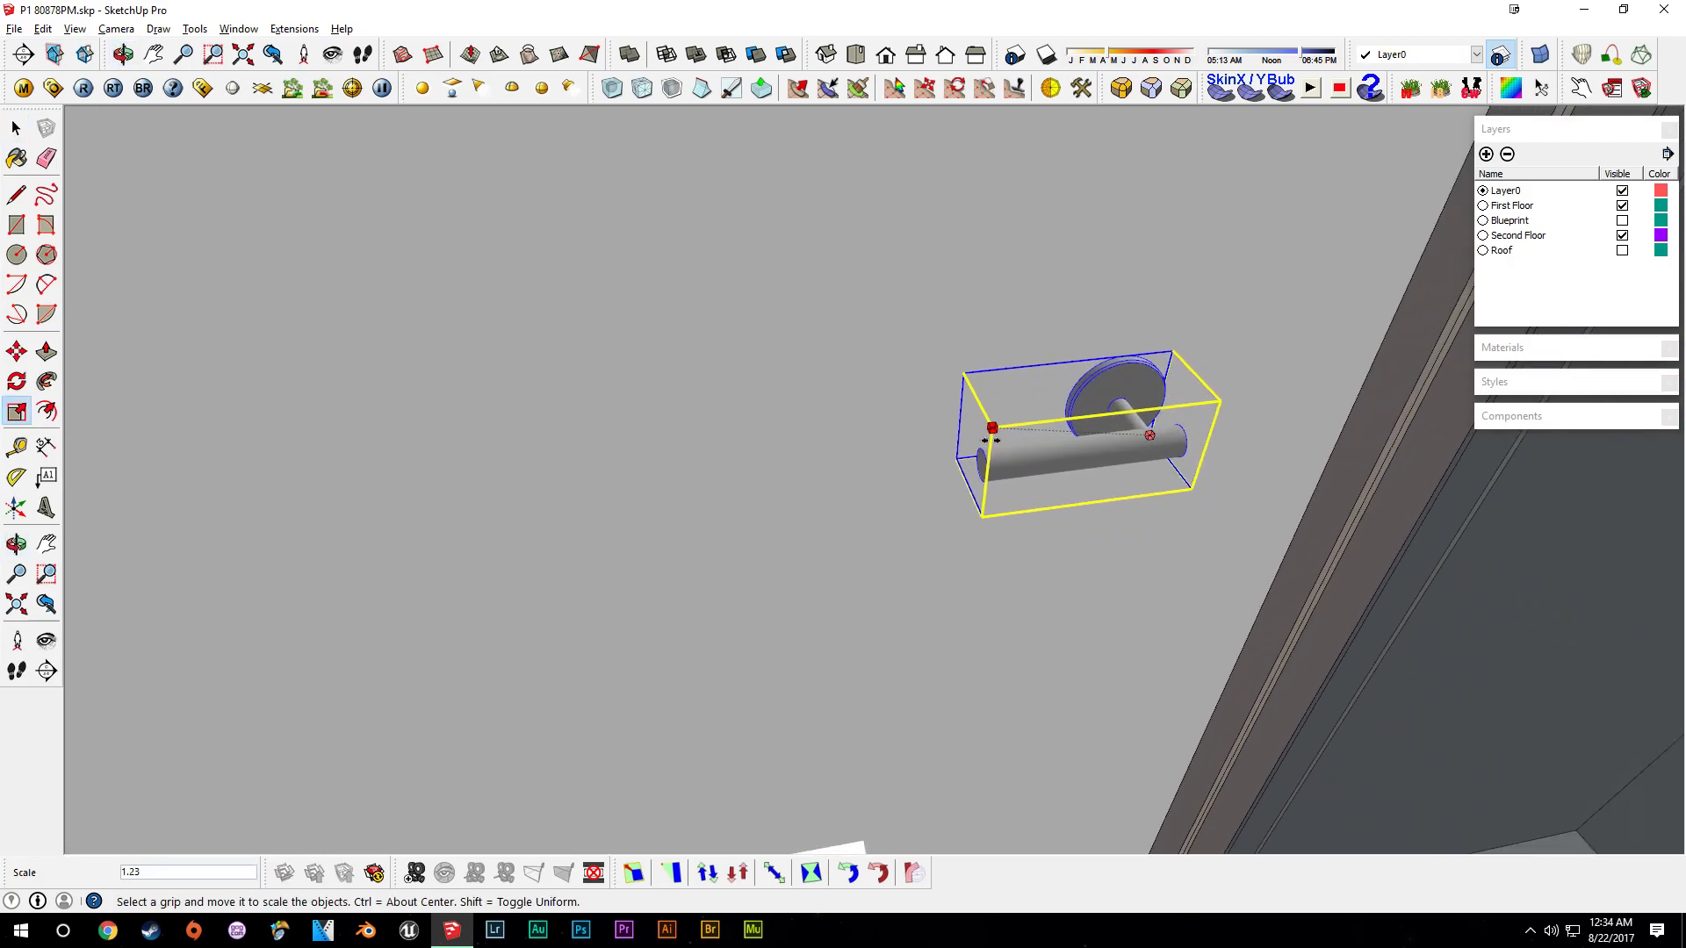
- Explode the toilet paper holder component into its parts
middle_click_drag(1051, 434, 1019, 566)
scroll(1098, 402, "down", 3)
scroll(1018, 567, "down", 2)
key("space")
scroll(1018, 567, "up", 3)
right_click(1024, 421)
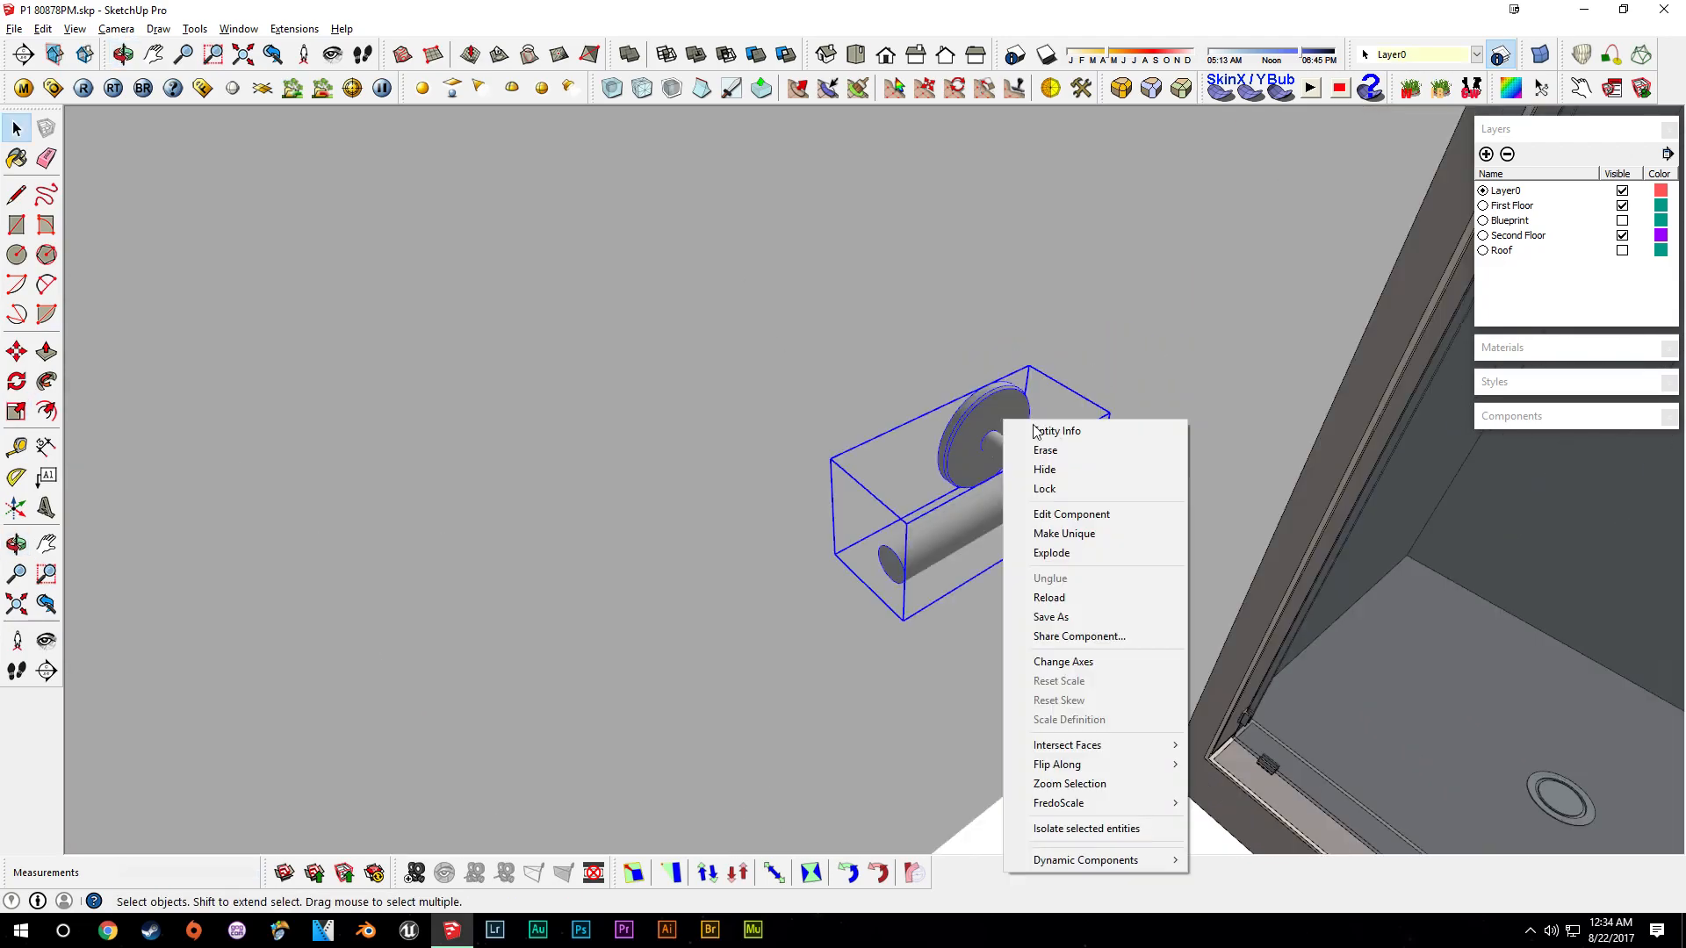
left_click(1062, 555)
- Group the holder's rod separately from its wall mount
scroll(1014, 460, "up", 2)
middle_click_drag(1014, 461, 981, 528)
left_click(981, 528)
left_click(1171, 580)
right_click(987, 482)
left_click(1036, 142)
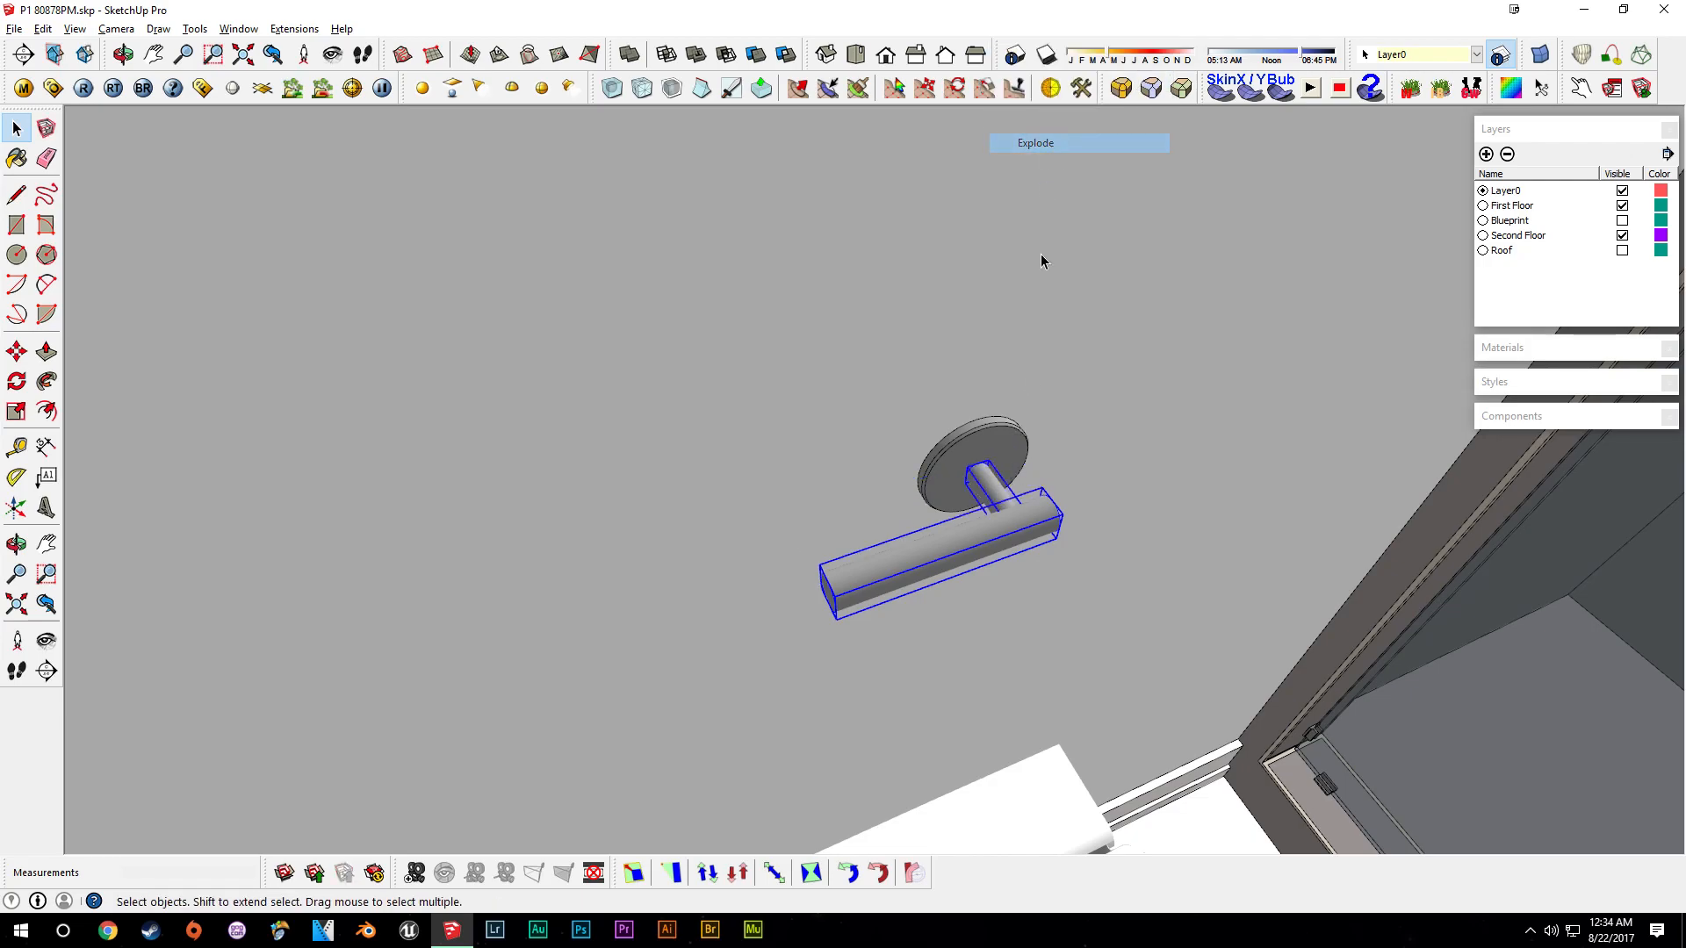
- Copy the wall mount along the rod to make a second mount
left_click(992, 489)
scroll(992, 489, "up", 4)
key("m")
key("space")
left_click(929, 469)
key("m")
left_click(1003, 484)
key("ctrl")
left_click(708, 557)
middle_click_drag(825, 561, 1251, 518)
scroll(904, 534, "down", 2)
scroll(1053, 539, "down", 2)
key("space")
left_click(1056, 533)
- Stretch the rod along its length by a factor of 4.50 to form a towel bar
key("s")
left_click(1108, 451)
scroll(864, 559, "down", 2)
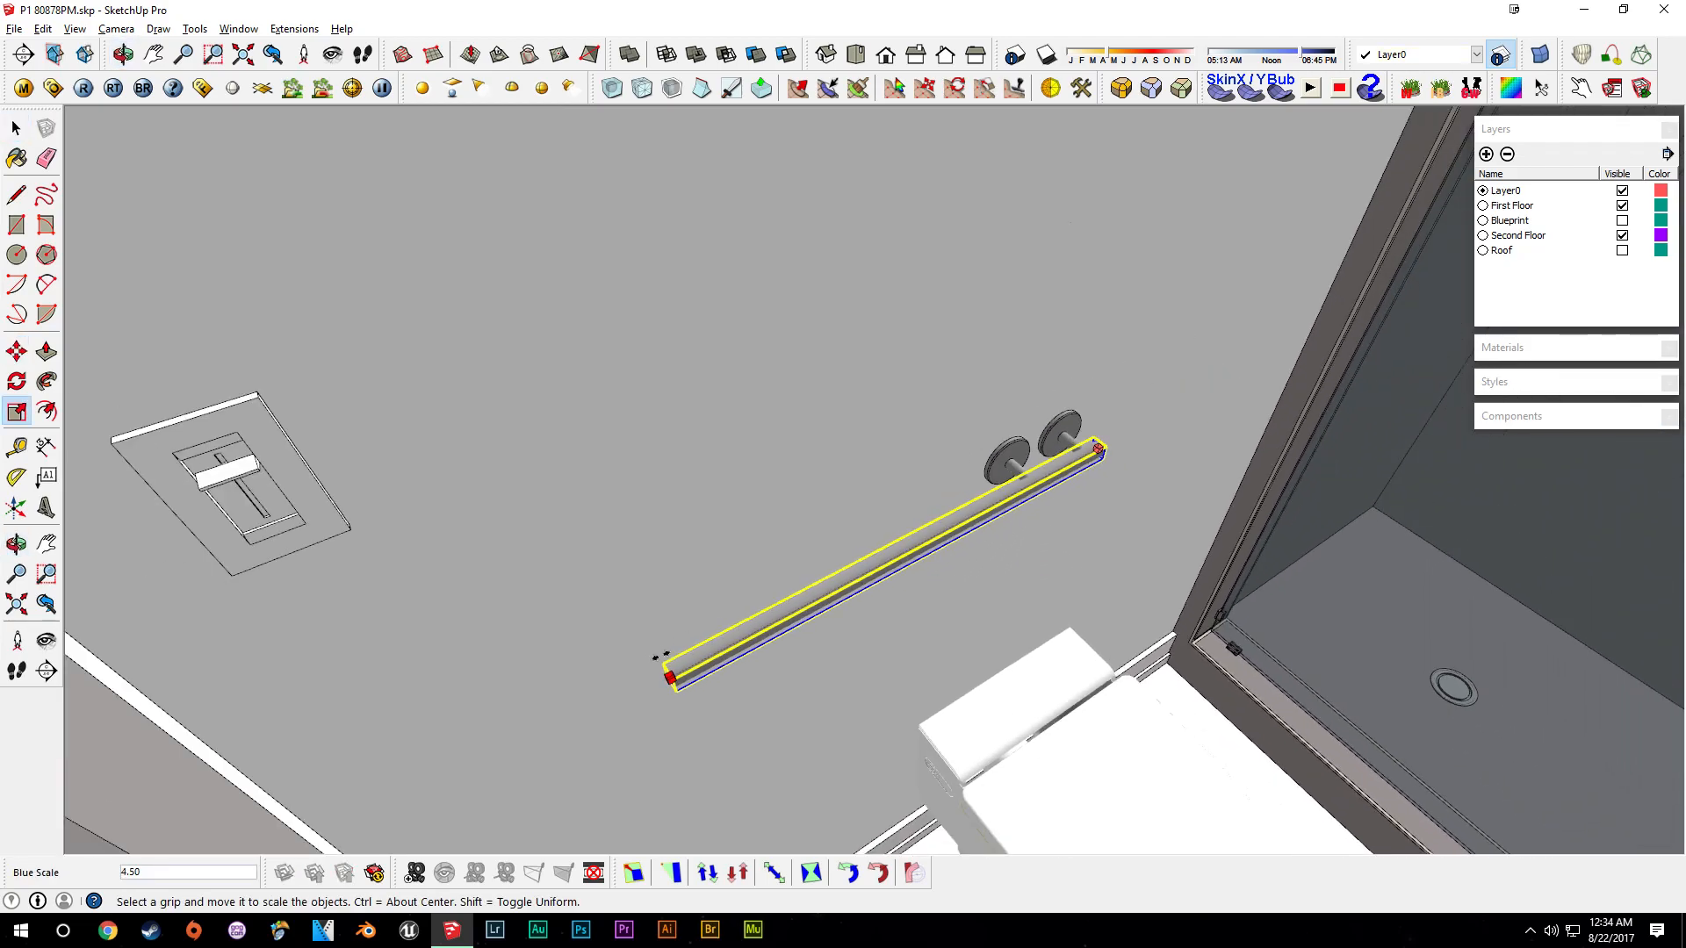
left_click(657, 681)
key("space")
- Make one mount a component named Tower Bar Support
left_click(1018, 478)
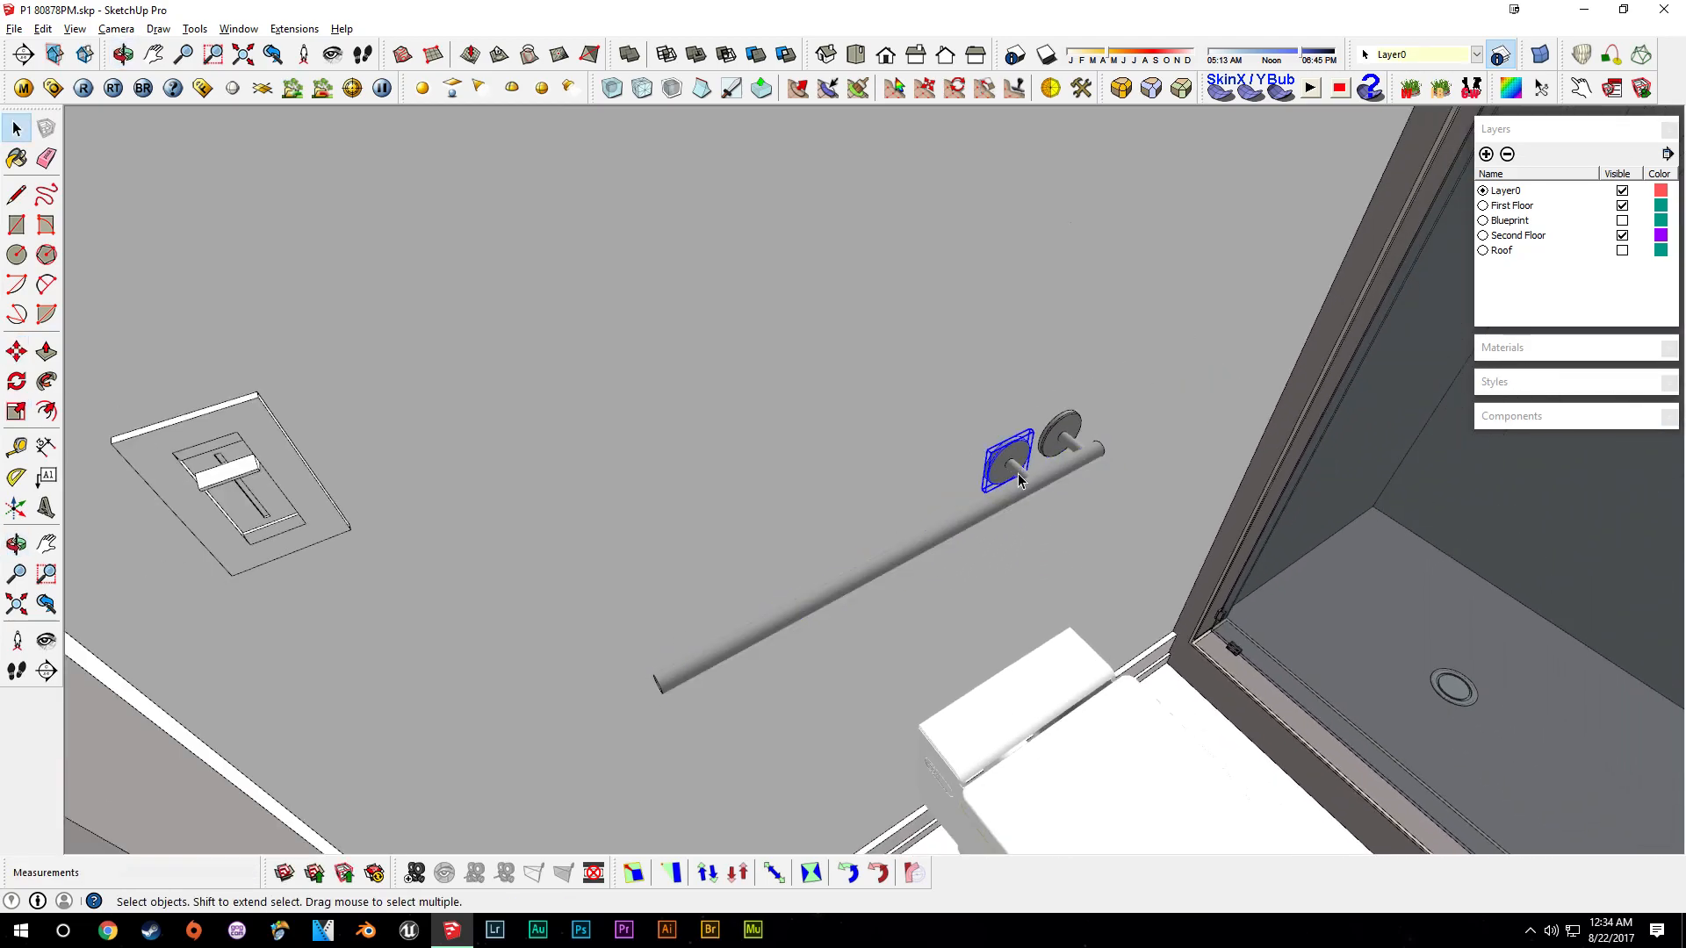
key("g")
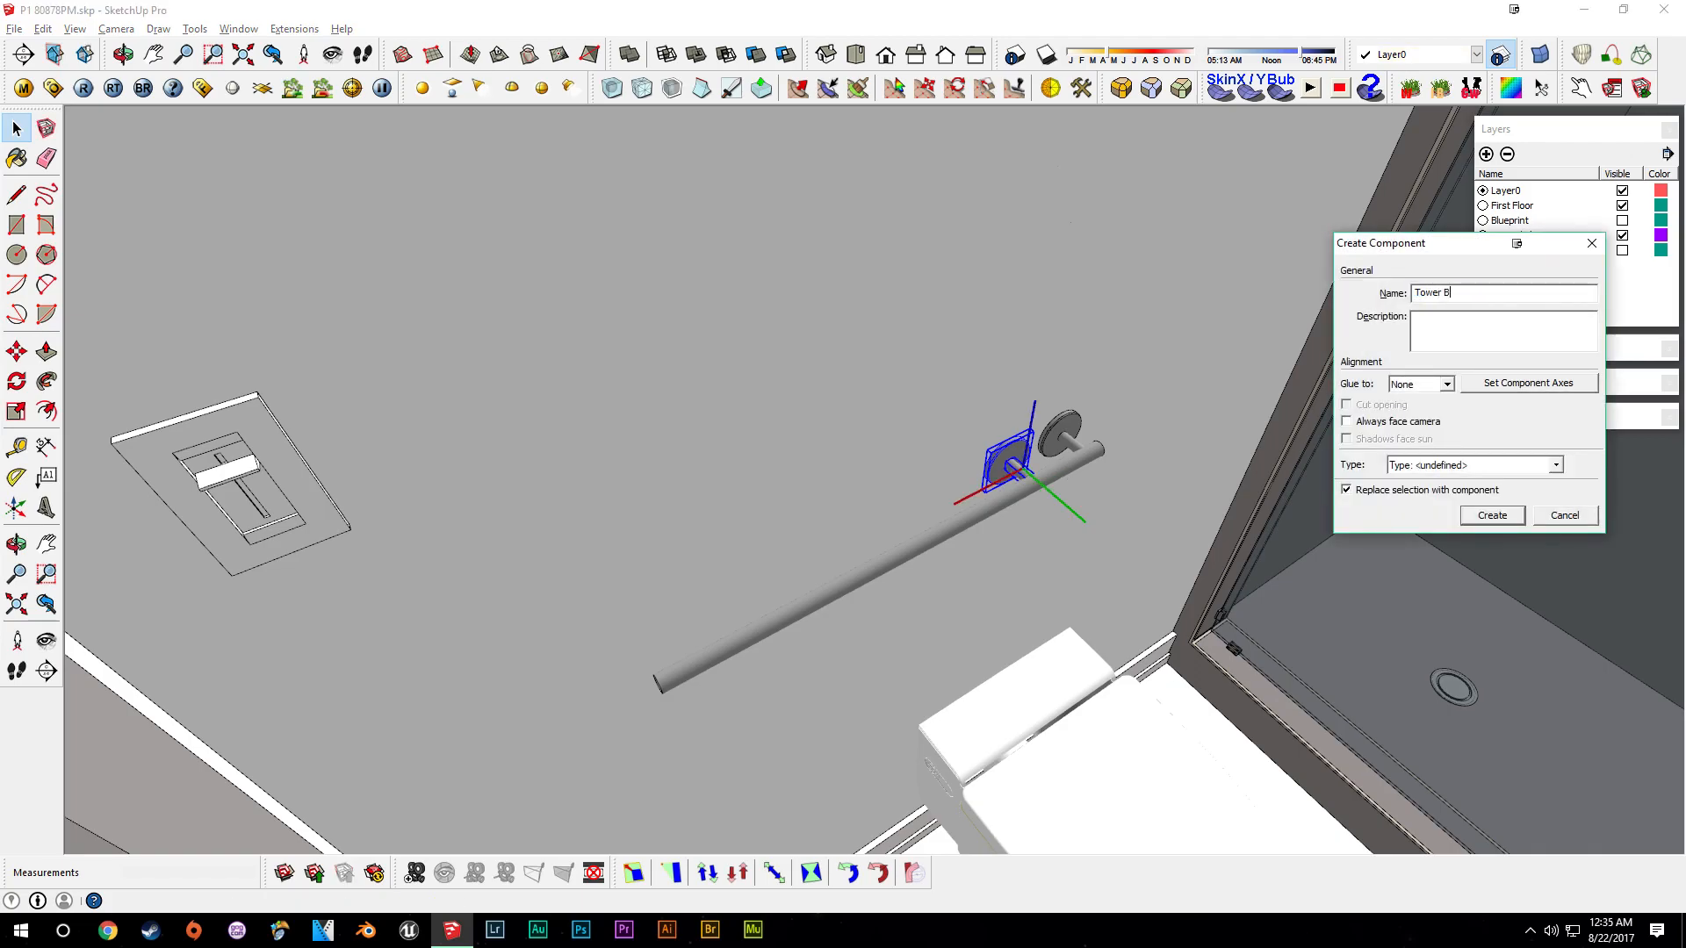
type("Tower Bar Support")
key("Return")
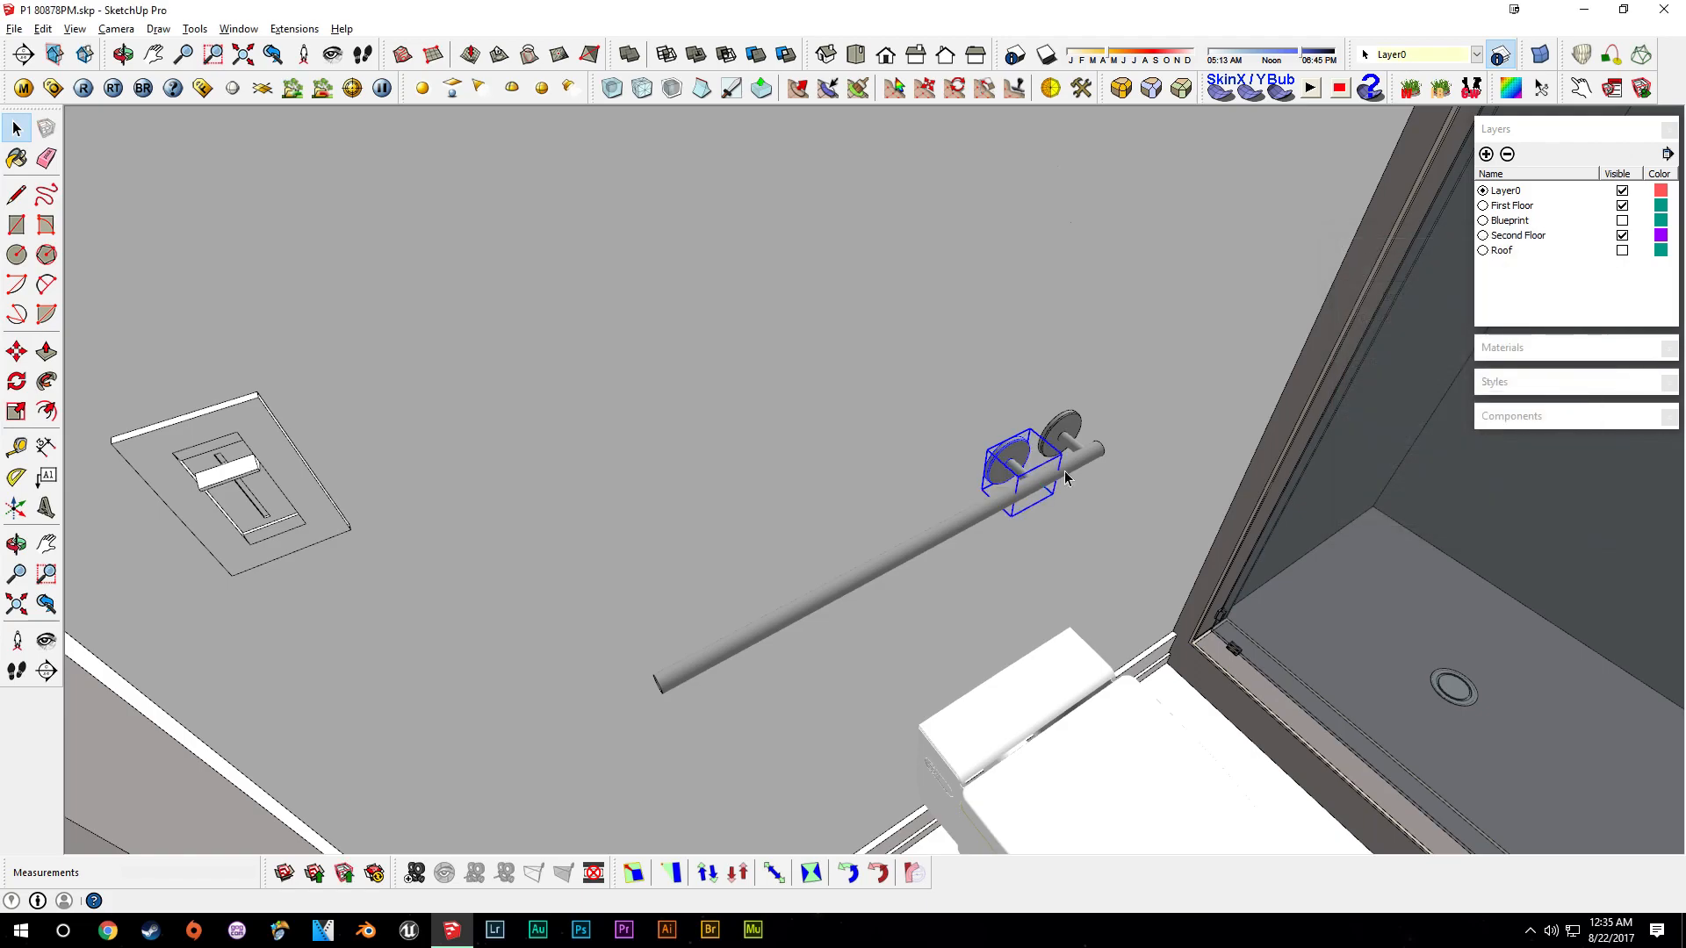
- Delete the other, ungrouped mount
scroll(1054, 456, "up", 2)
middle_click_drag(1027, 519, 1038, 497)
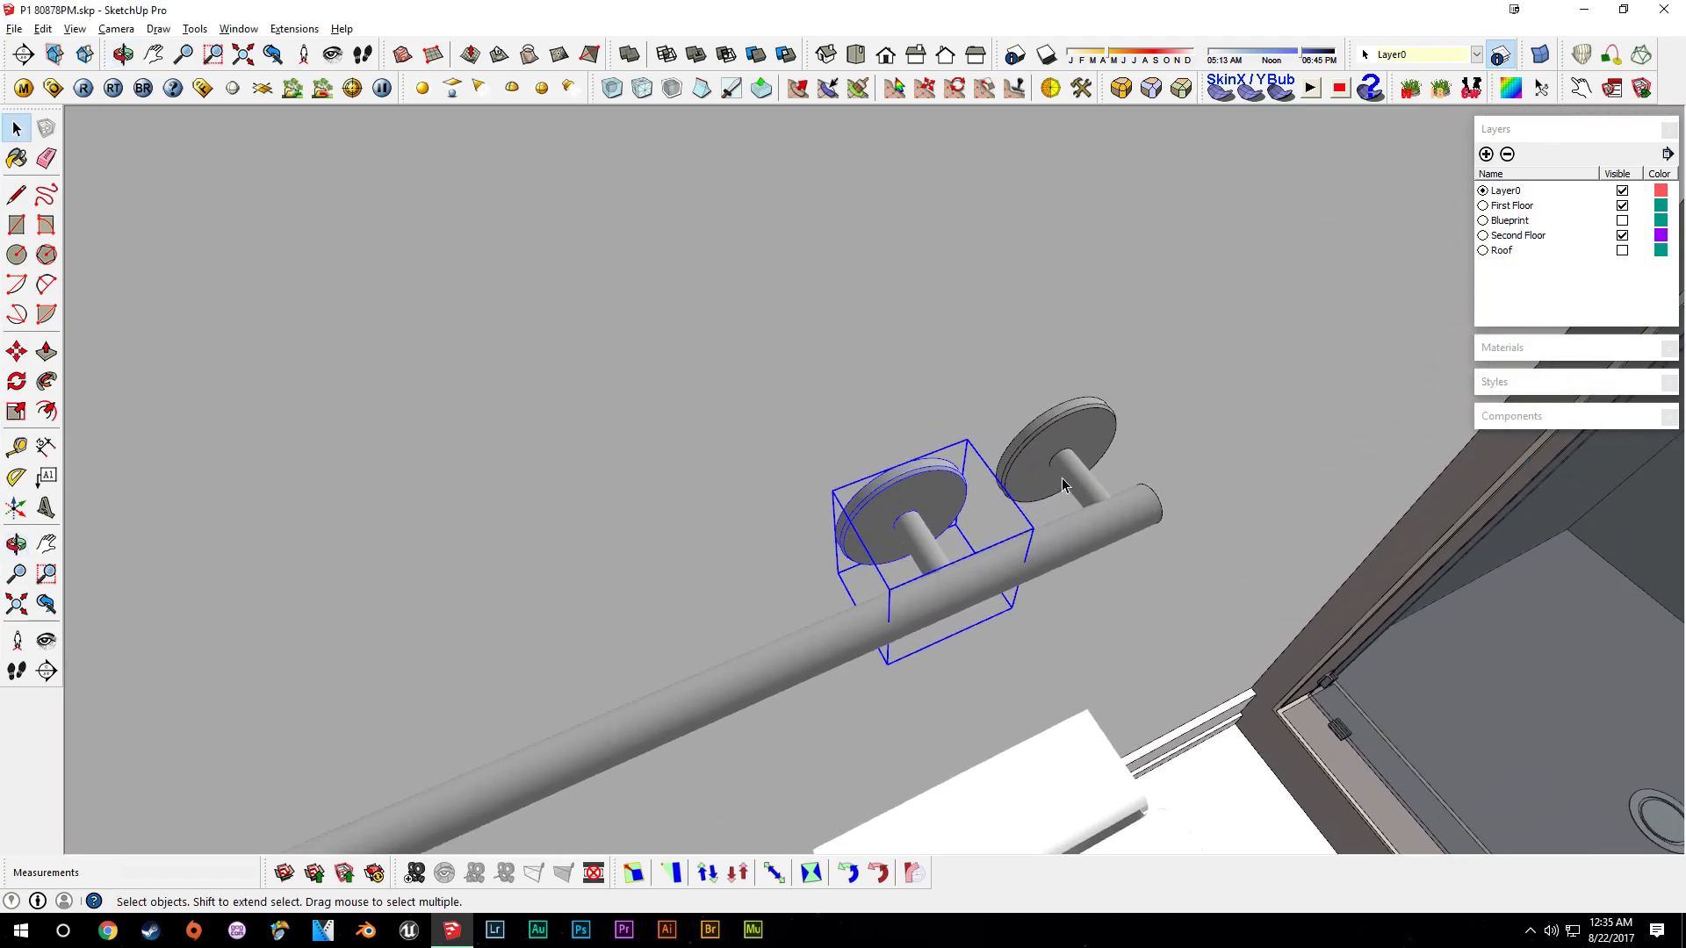
left_click(1080, 483)
scroll(1085, 491, "up", 2)
left_click(1002, 462, "shift")
key("Delete")
- Copy the Tower Bar Support component to the other end of the bar
left_click(867, 526)
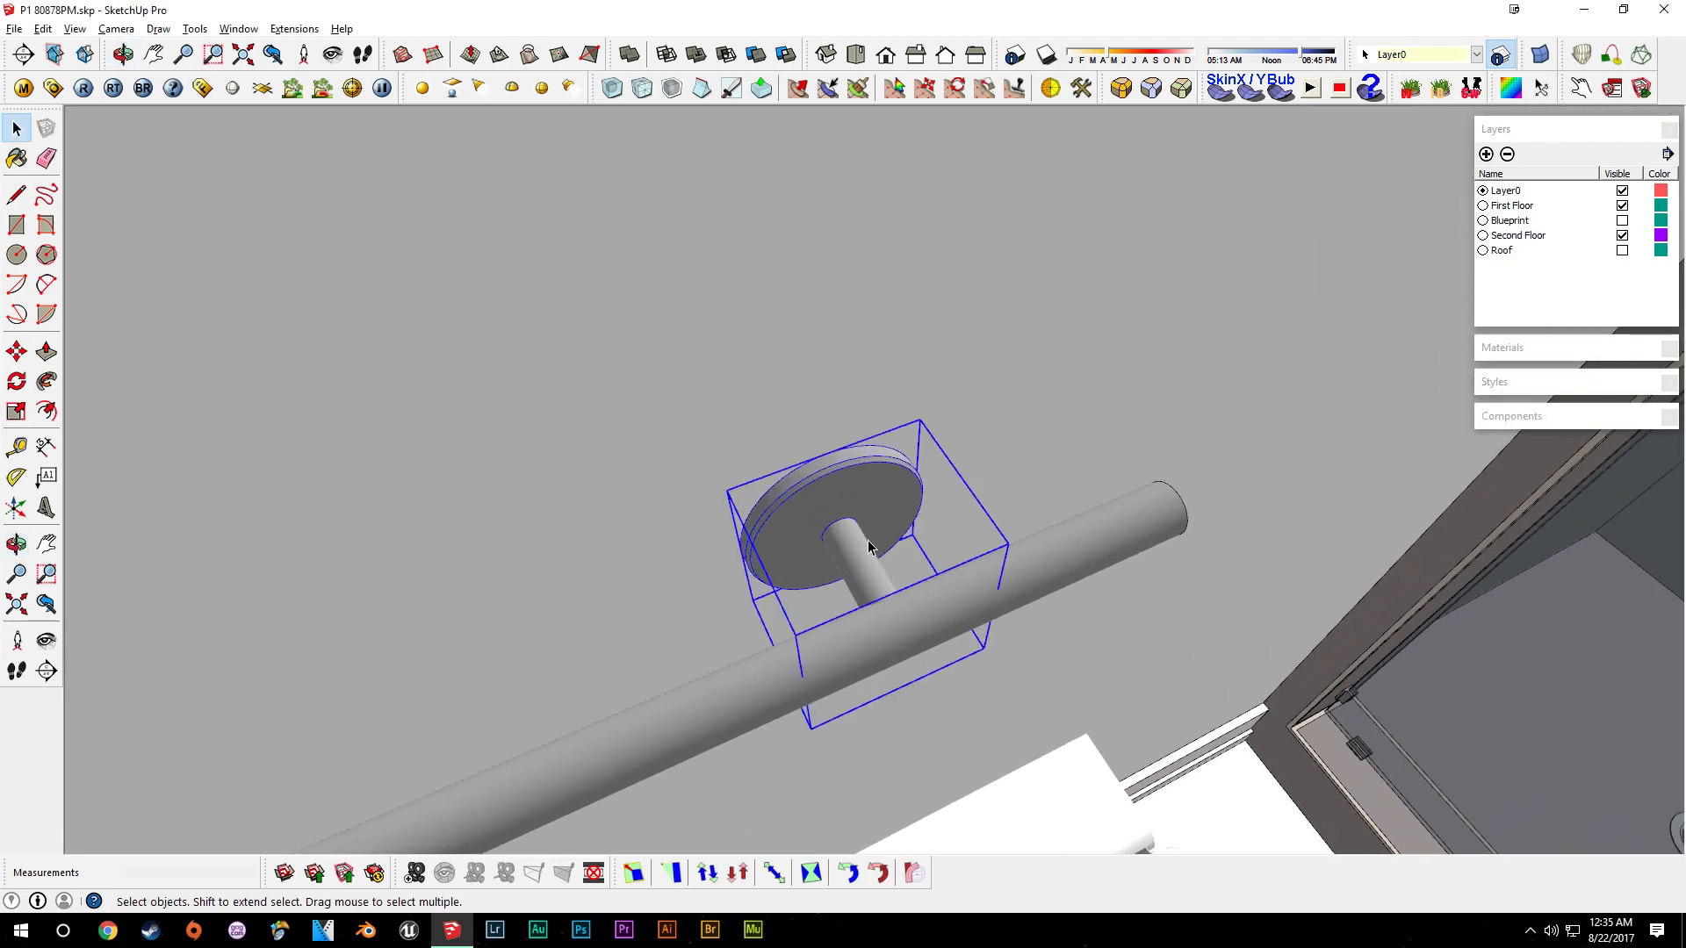
key("m")
left_click(850, 545)
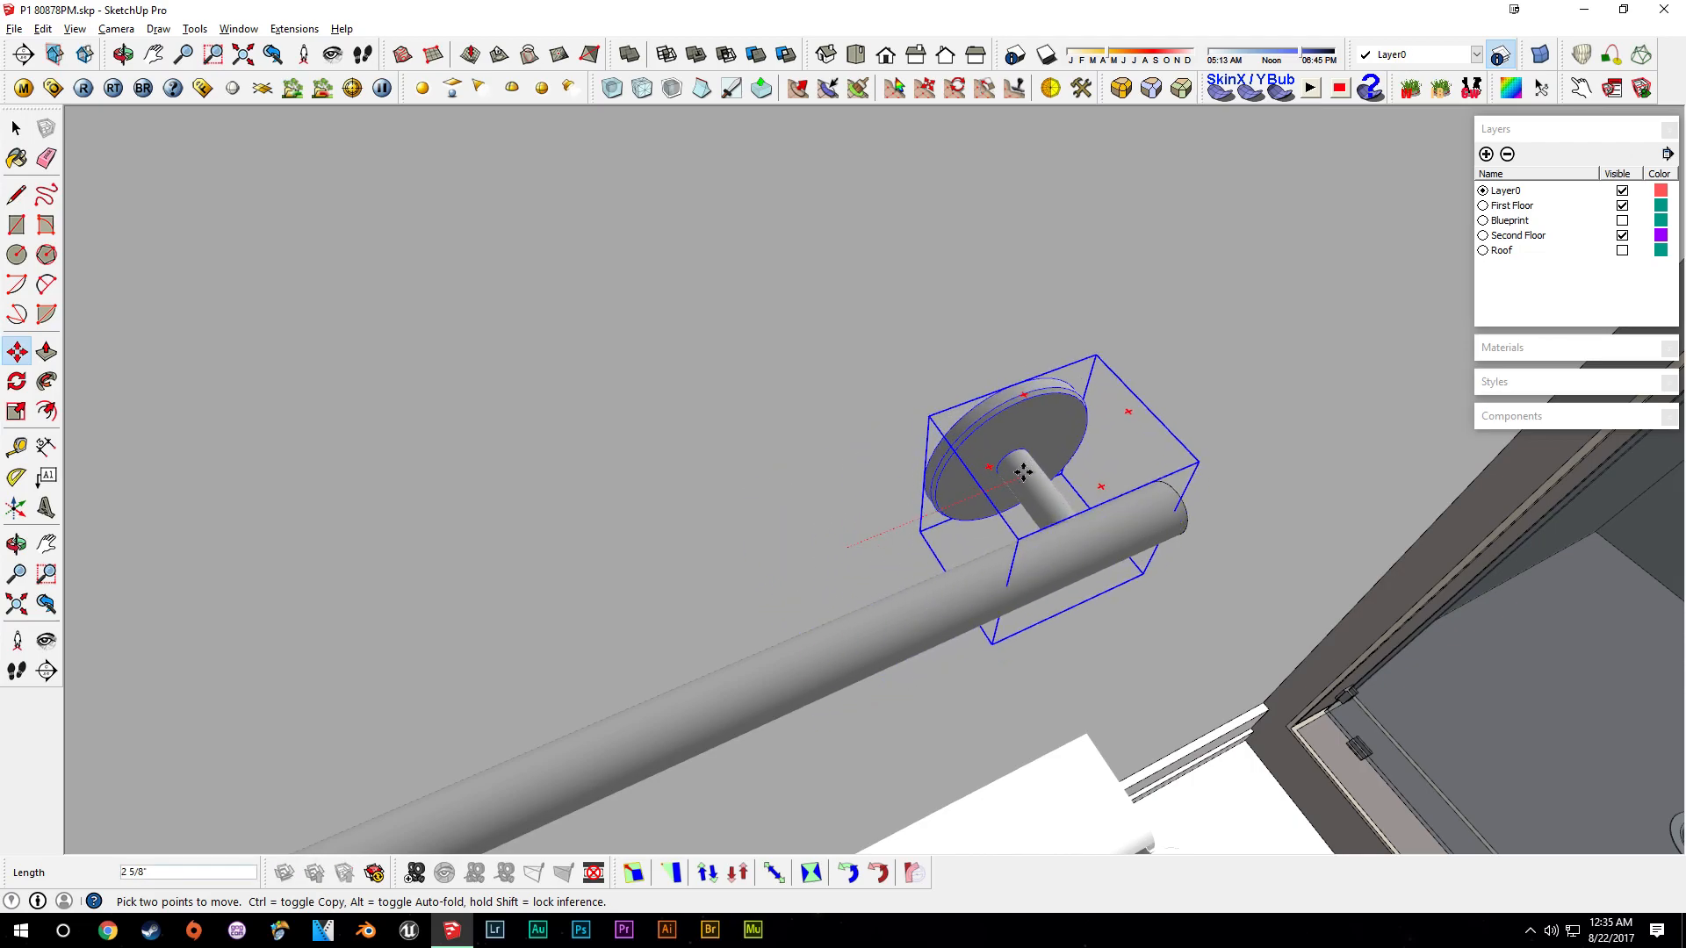
key("ctrl")
scroll(1018, 479, "down", 3)
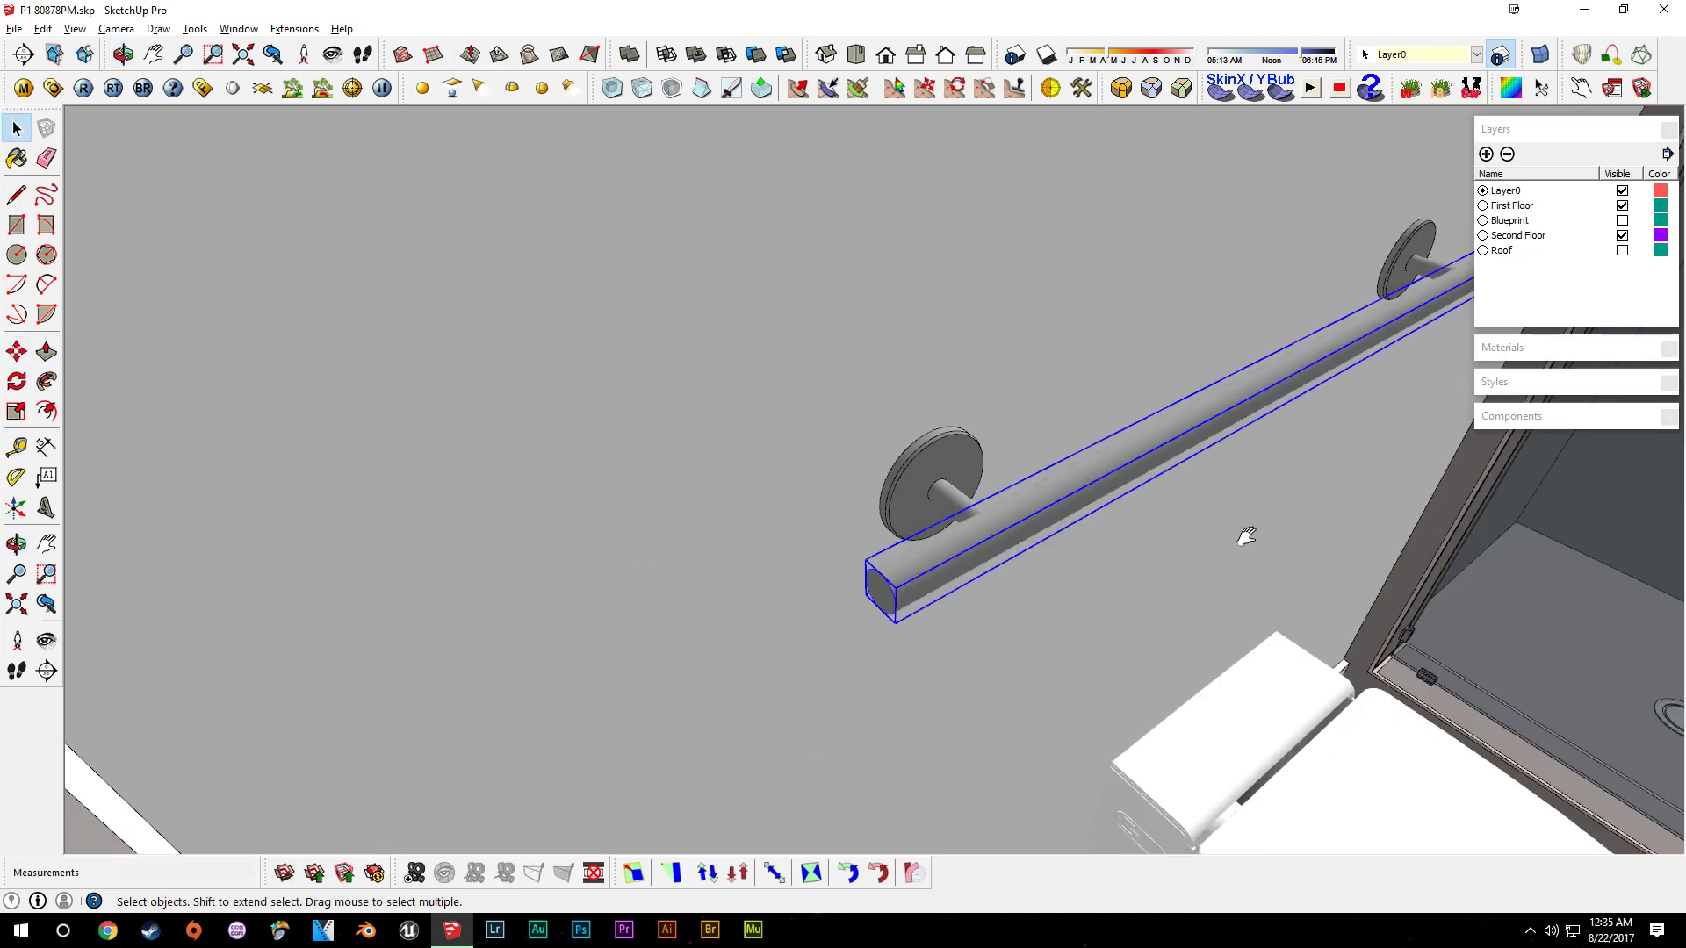
middle_click_drag(1245, 534, 1132, 580)
- Try scaling the bar shorter along its length, then undo the scaling
key("s")
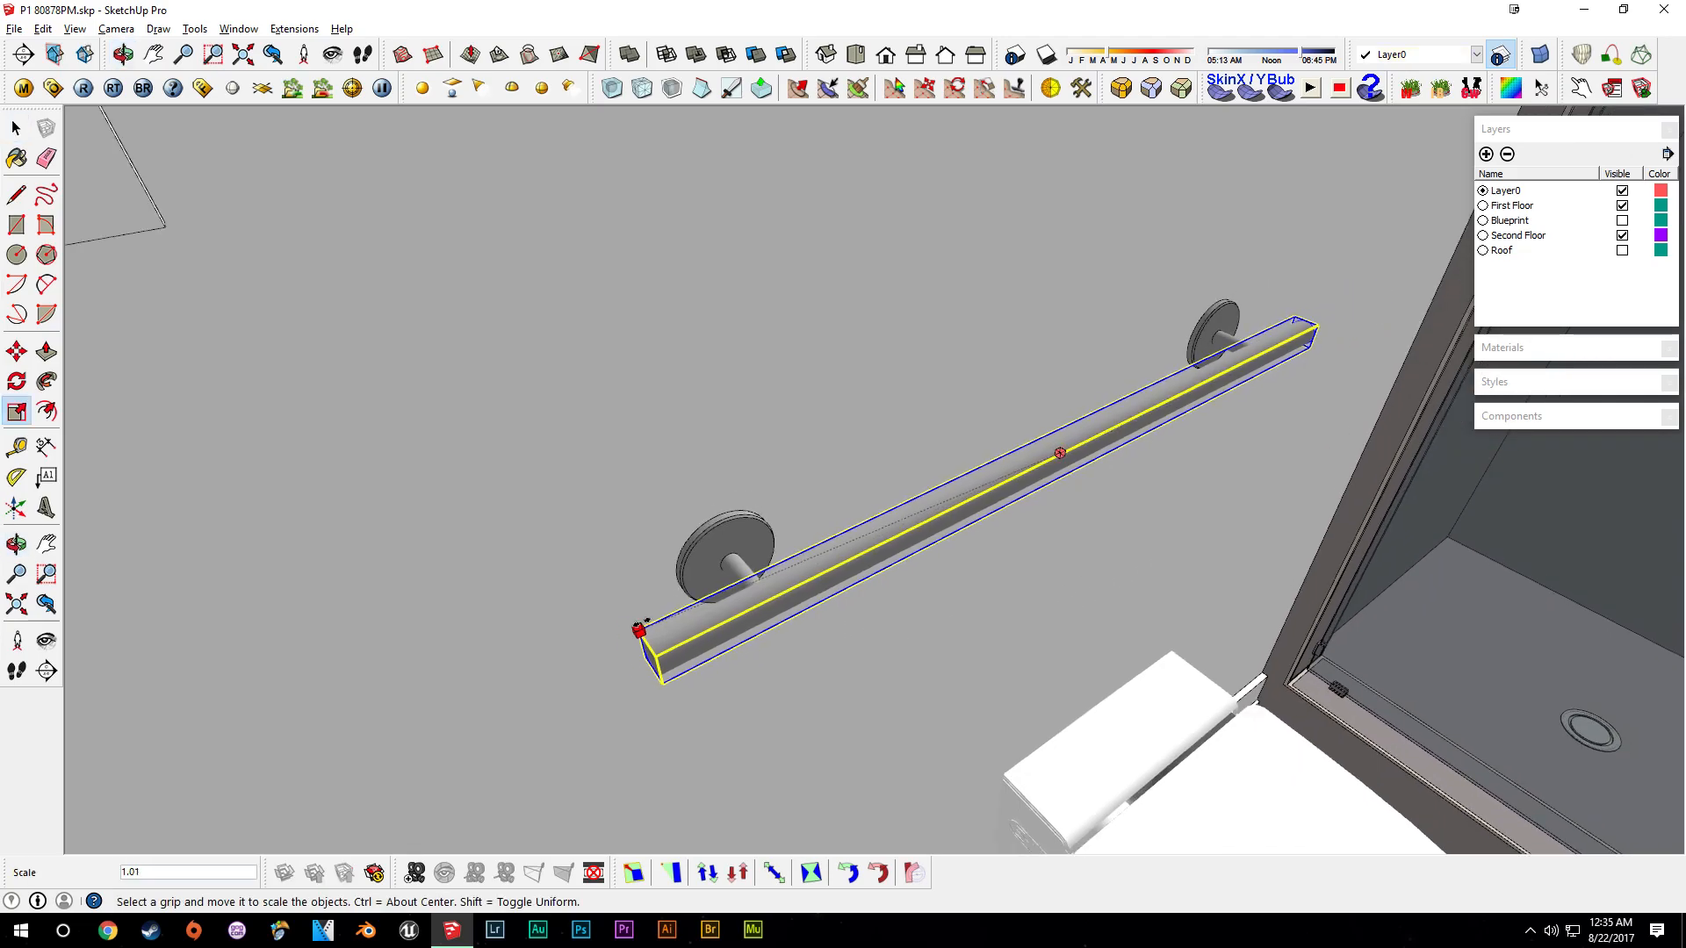
middle_click_drag(639, 629, 1036, 631)
left_click(876, 558)
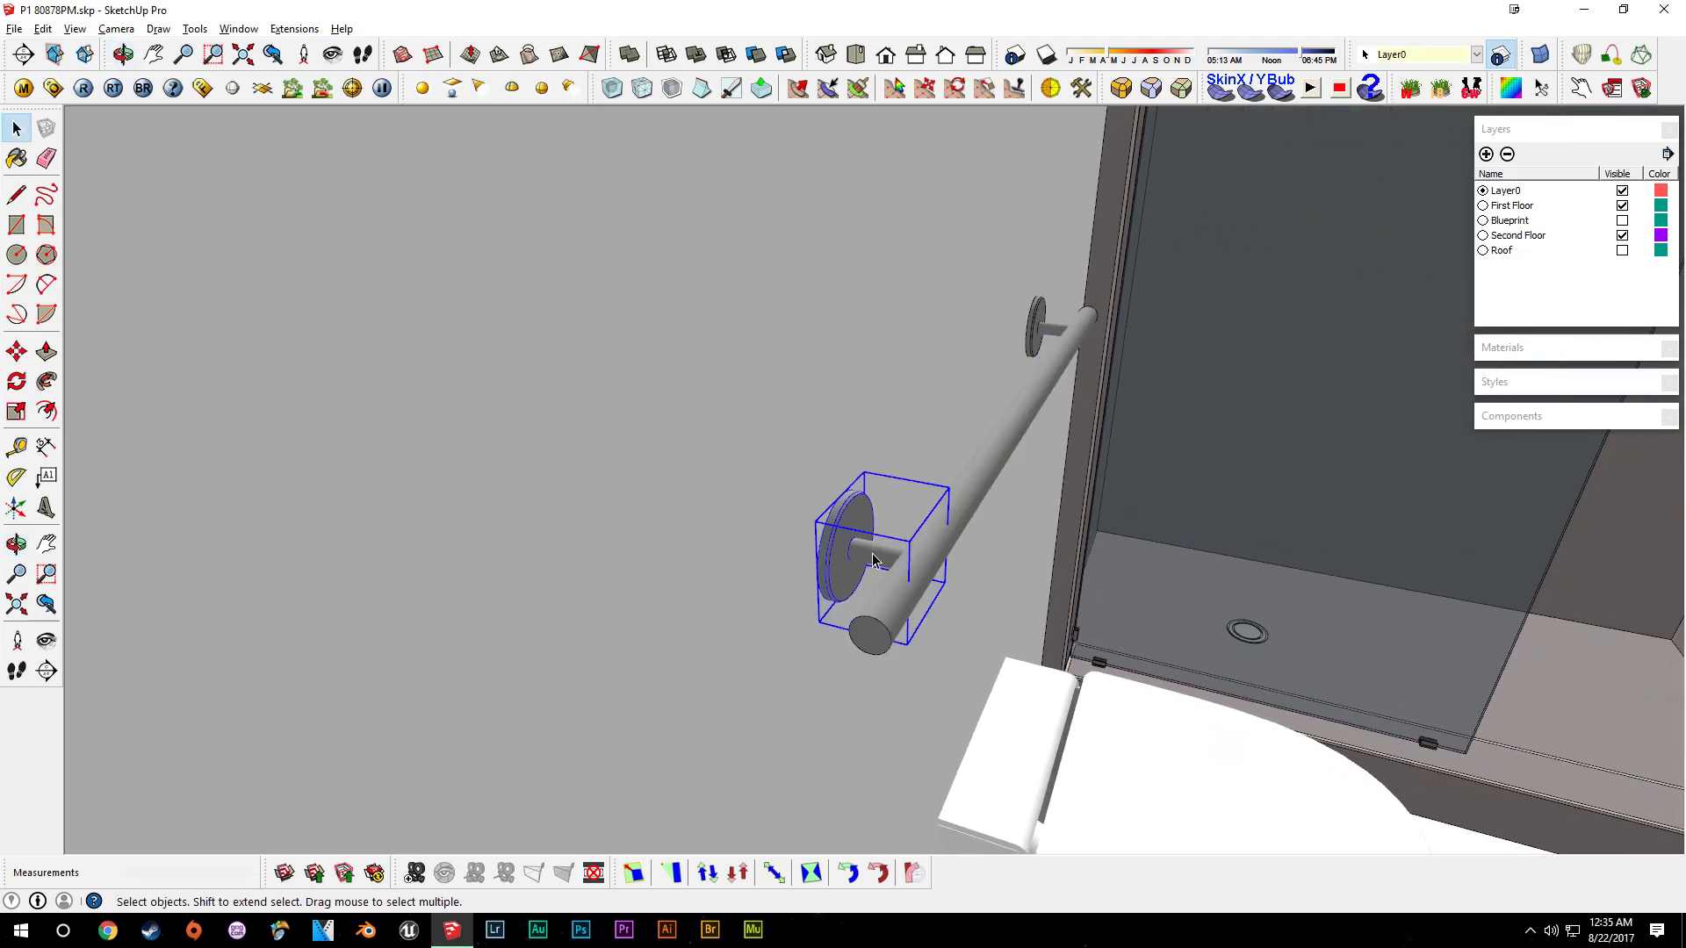
middle_click_drag(881, 560, 648, 650)
middle_click_drag(474, 570, 846, 524, "shift")
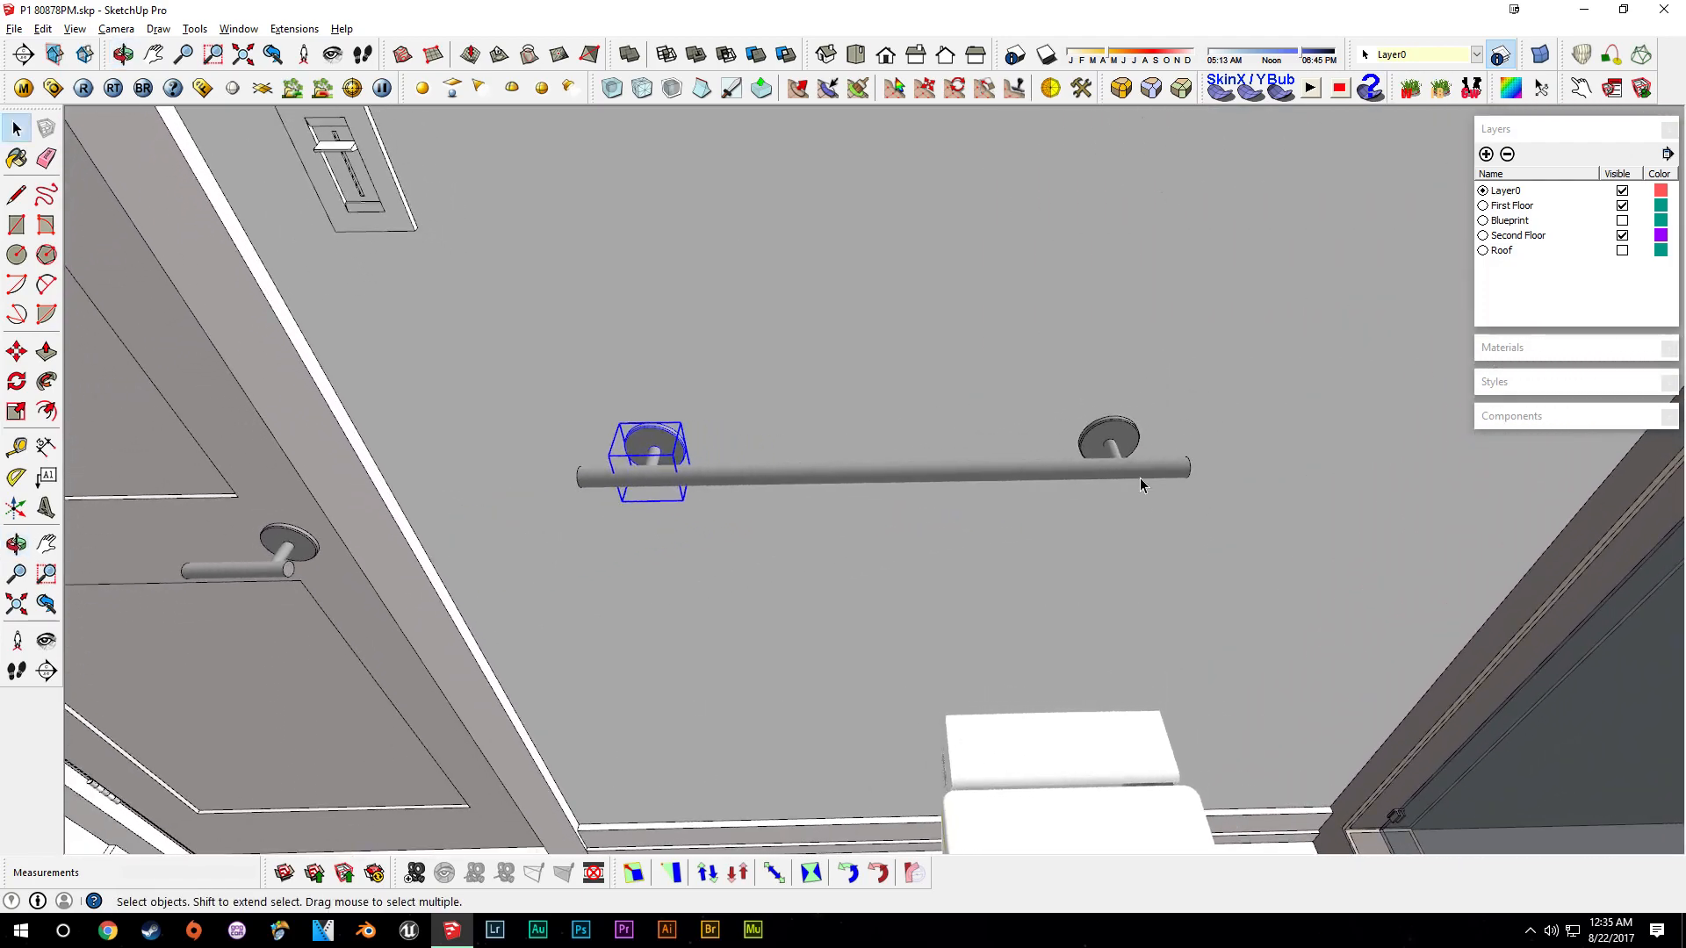
scroll(1108, 535, "down", 3)
middle_click_drag(1109, 535, 929, 536, "shift")
key("ctrl+z")
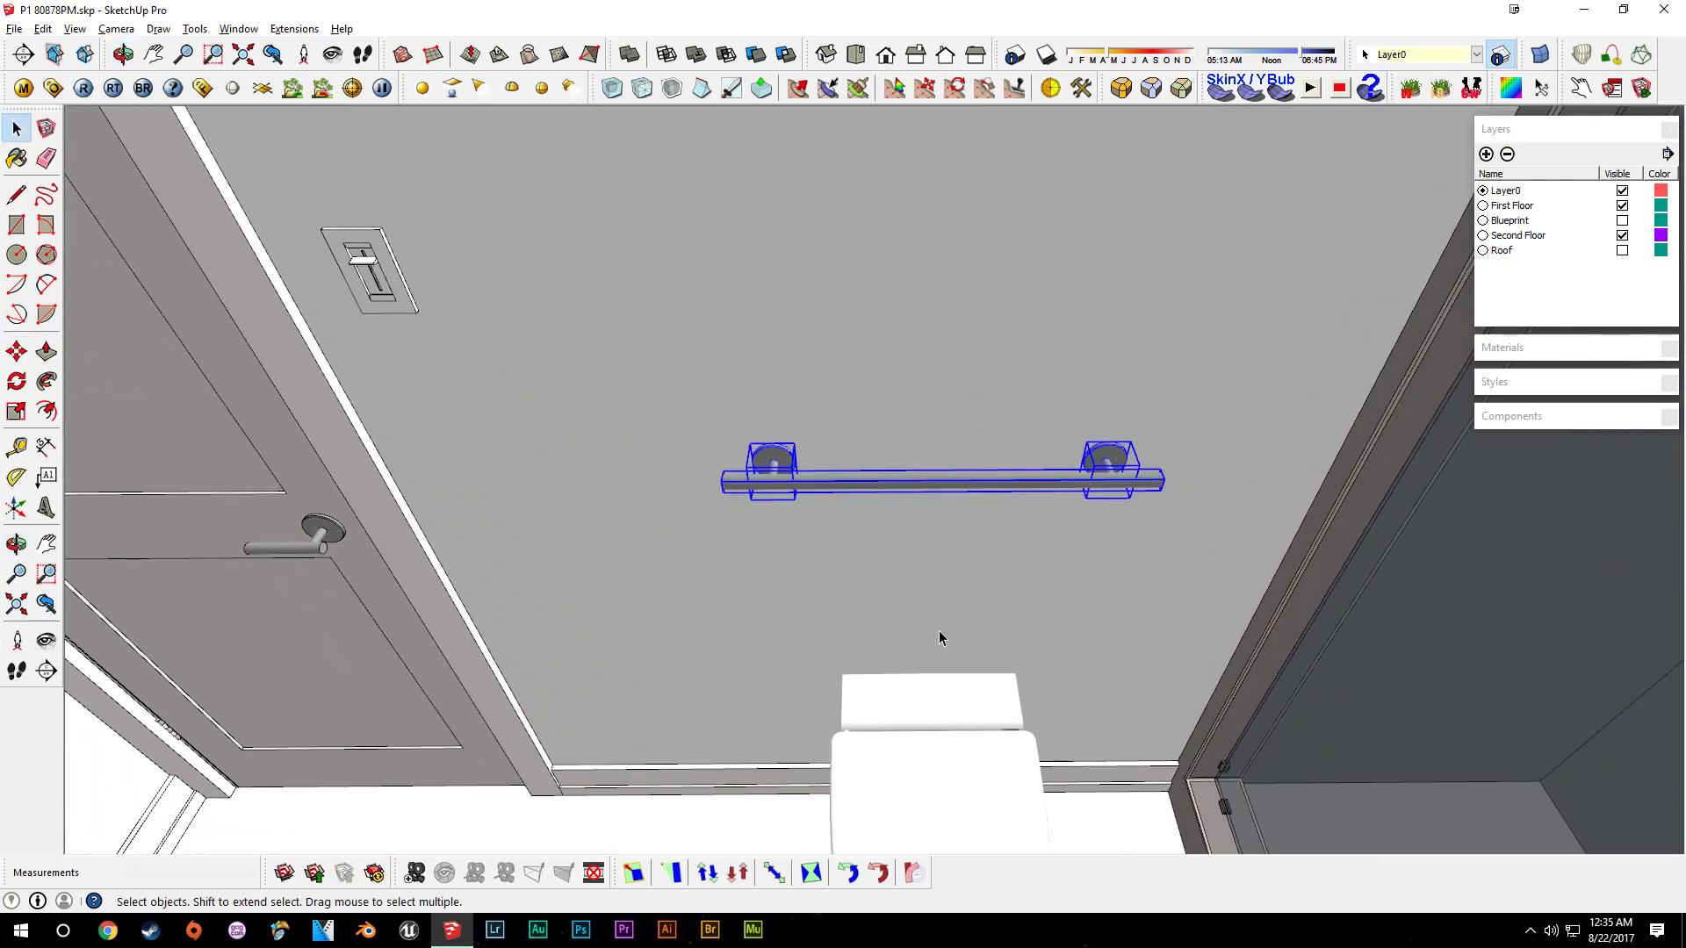
- Place guide lines with the Tape Measure, one offset 14 inches from the bar's centre guide
middle_click_drag(939, 630, 1012, 620)
key("t")
left_click(376, 419)
key("Escape")
middle_click_drag(960, 650, 942, 582)
key("space")
key("t")
left_click(887, 457)
middle_click_drag(1155, 467, 1145, 430)
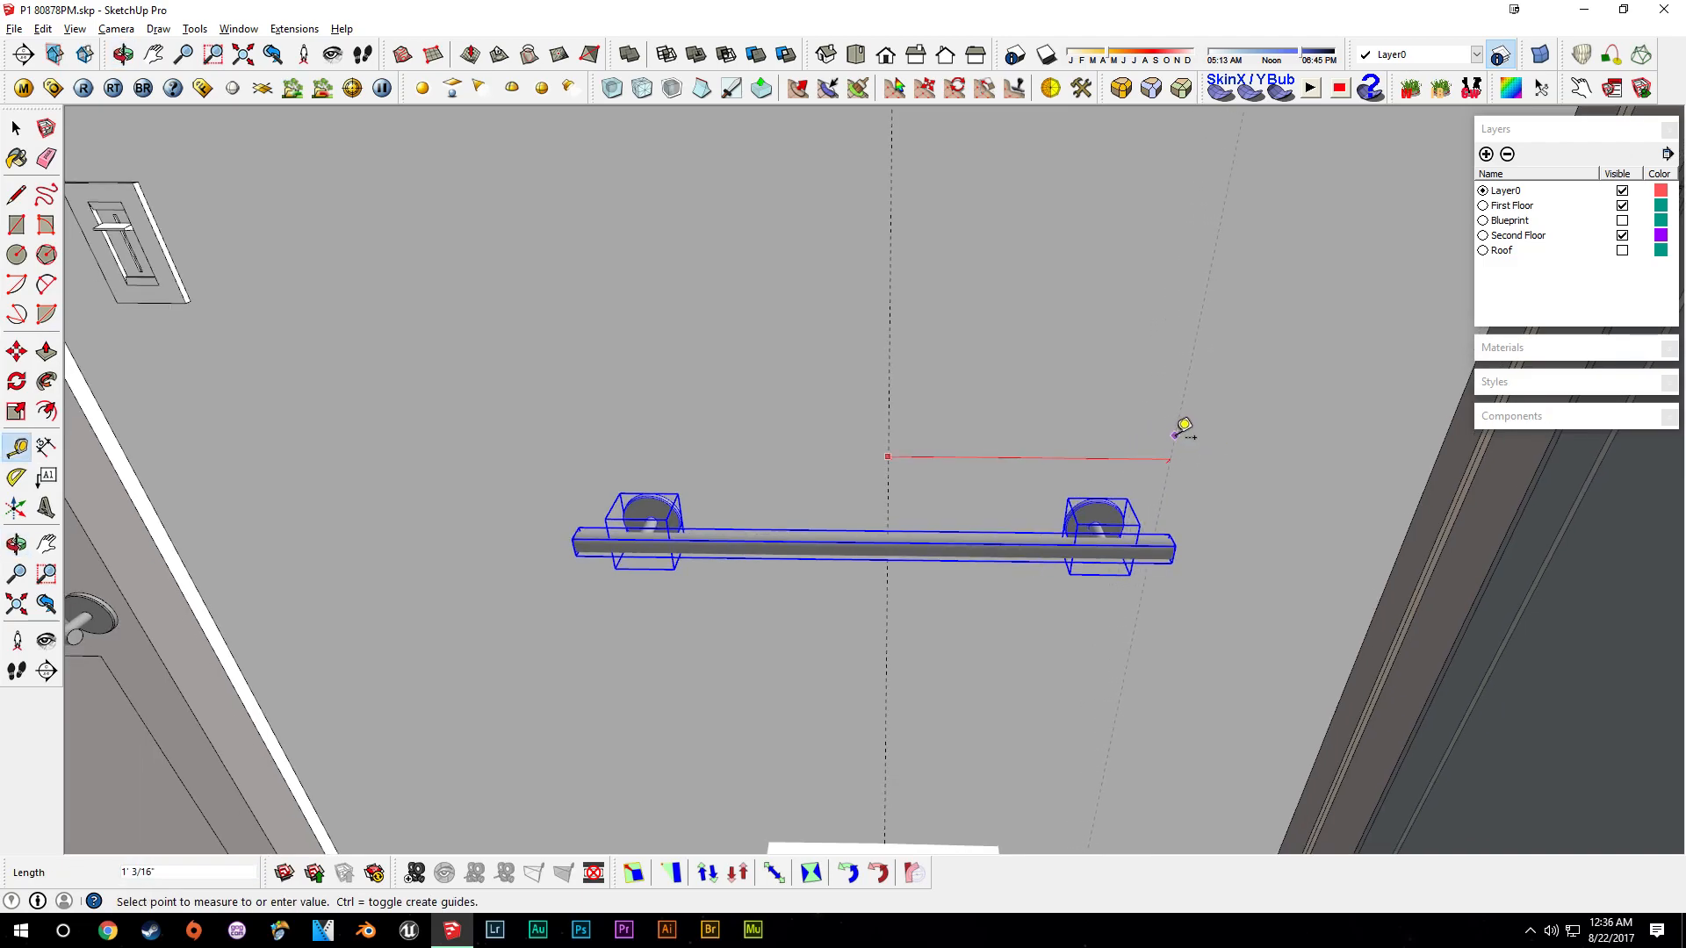
middle_click_drag(1184, 426, 1191, 436)
type("14")
key("Return")
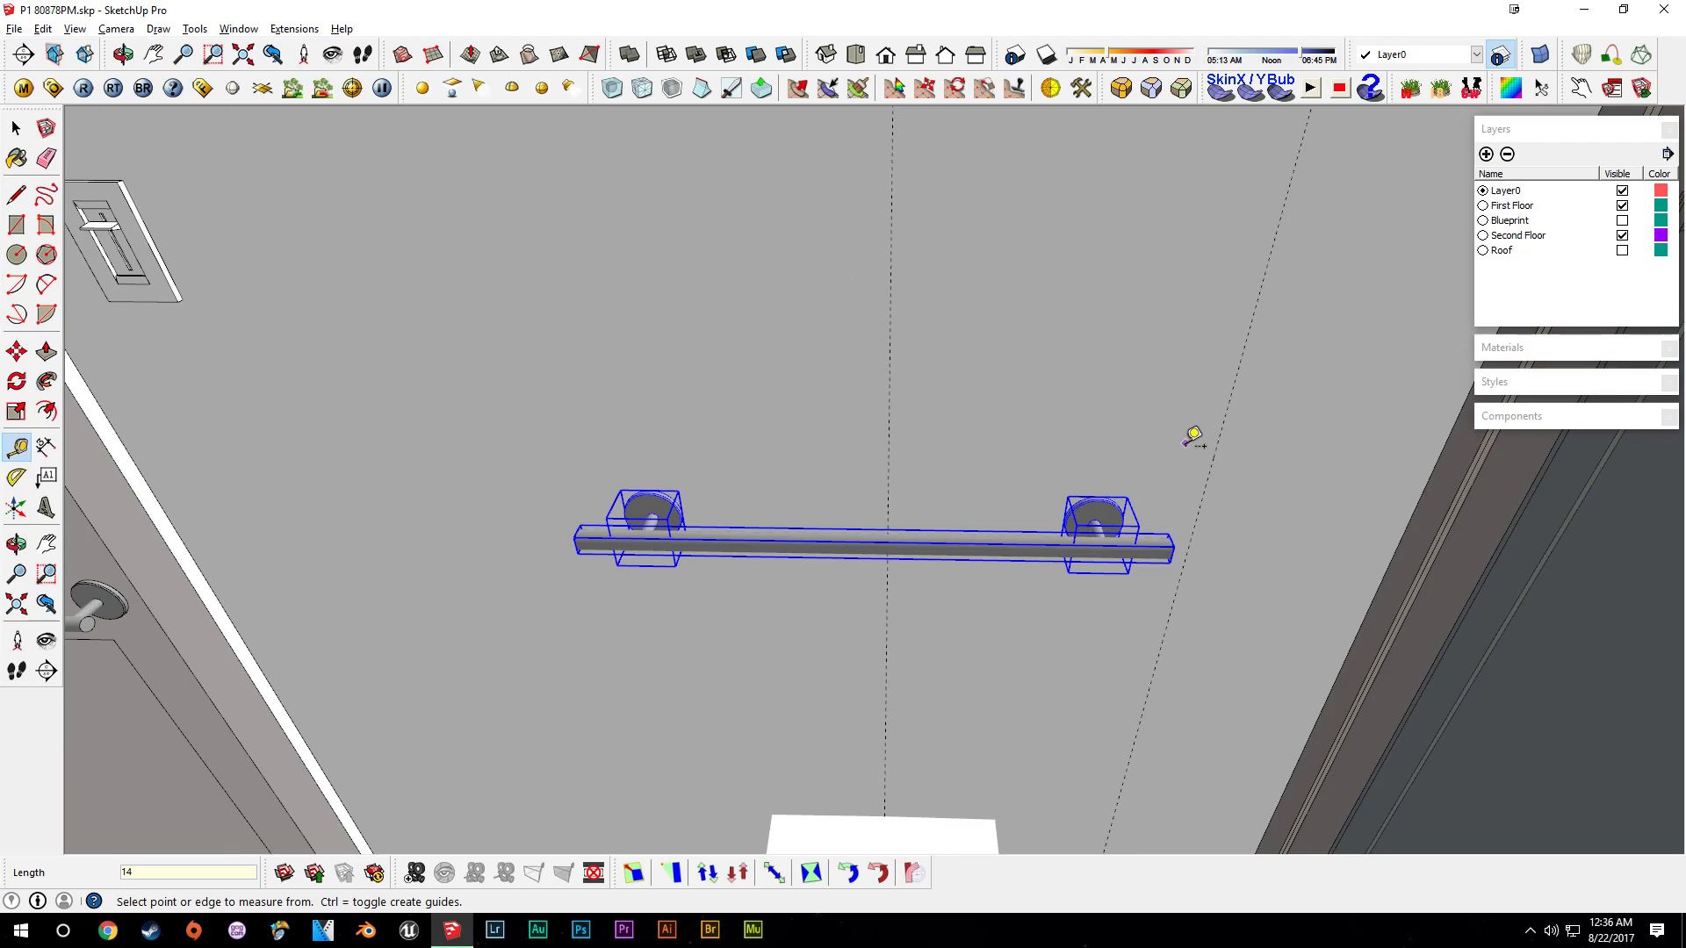
left_click(890, 316)
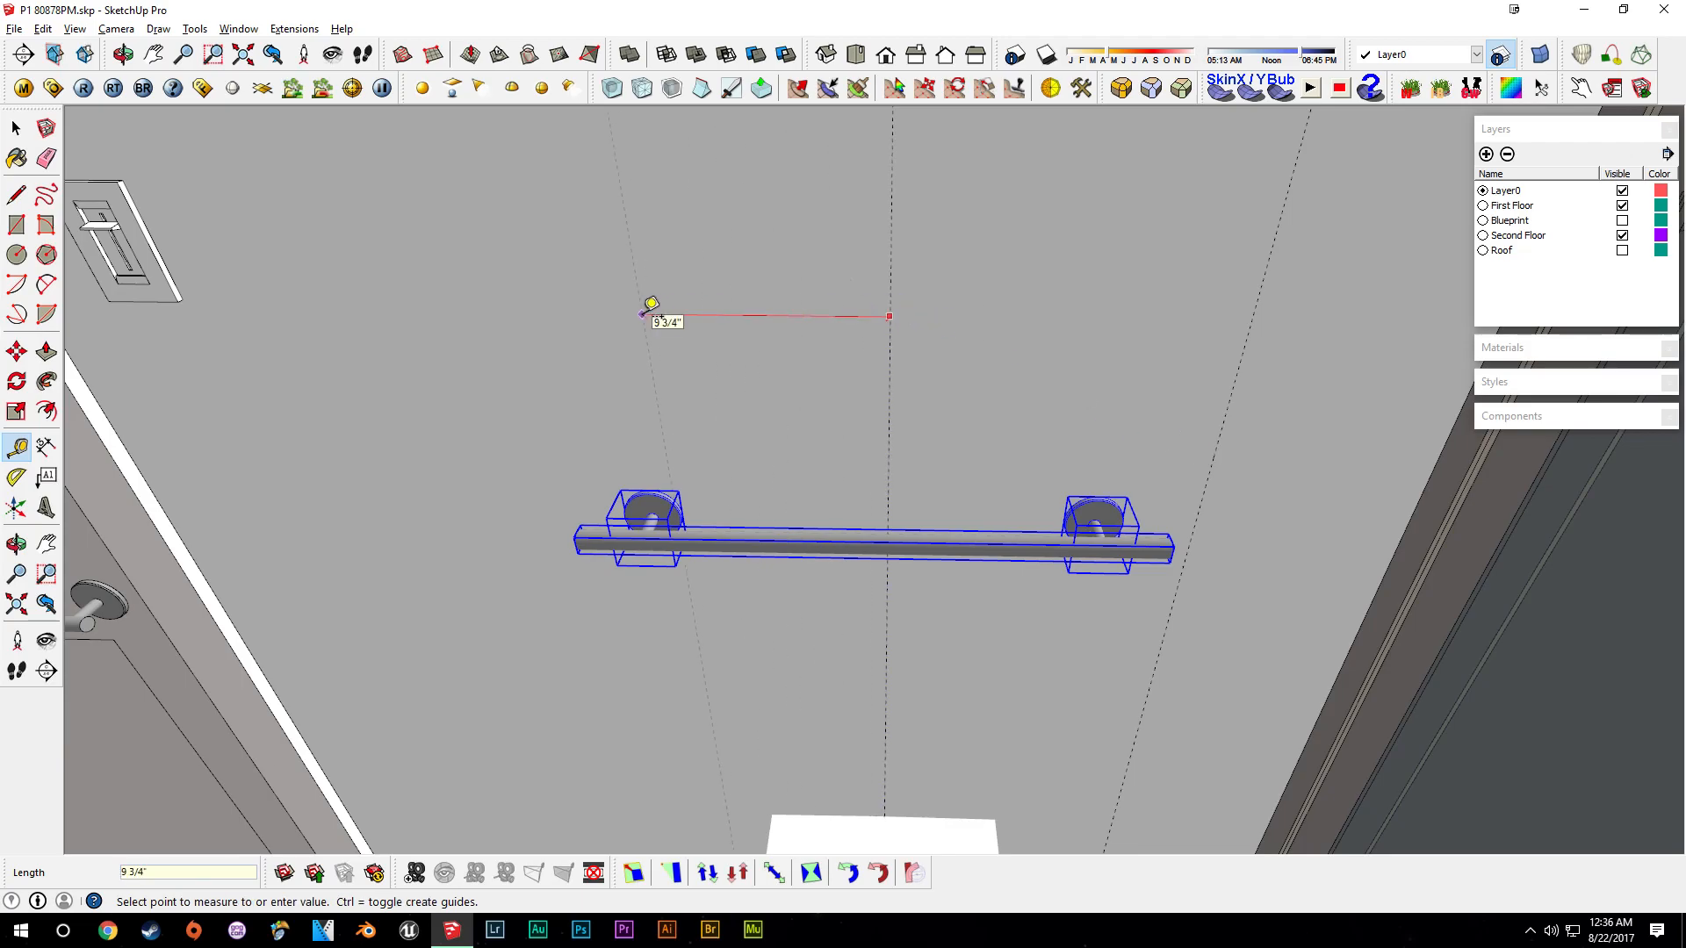
key("Return")
left_click(889, 341)
key("Escape")
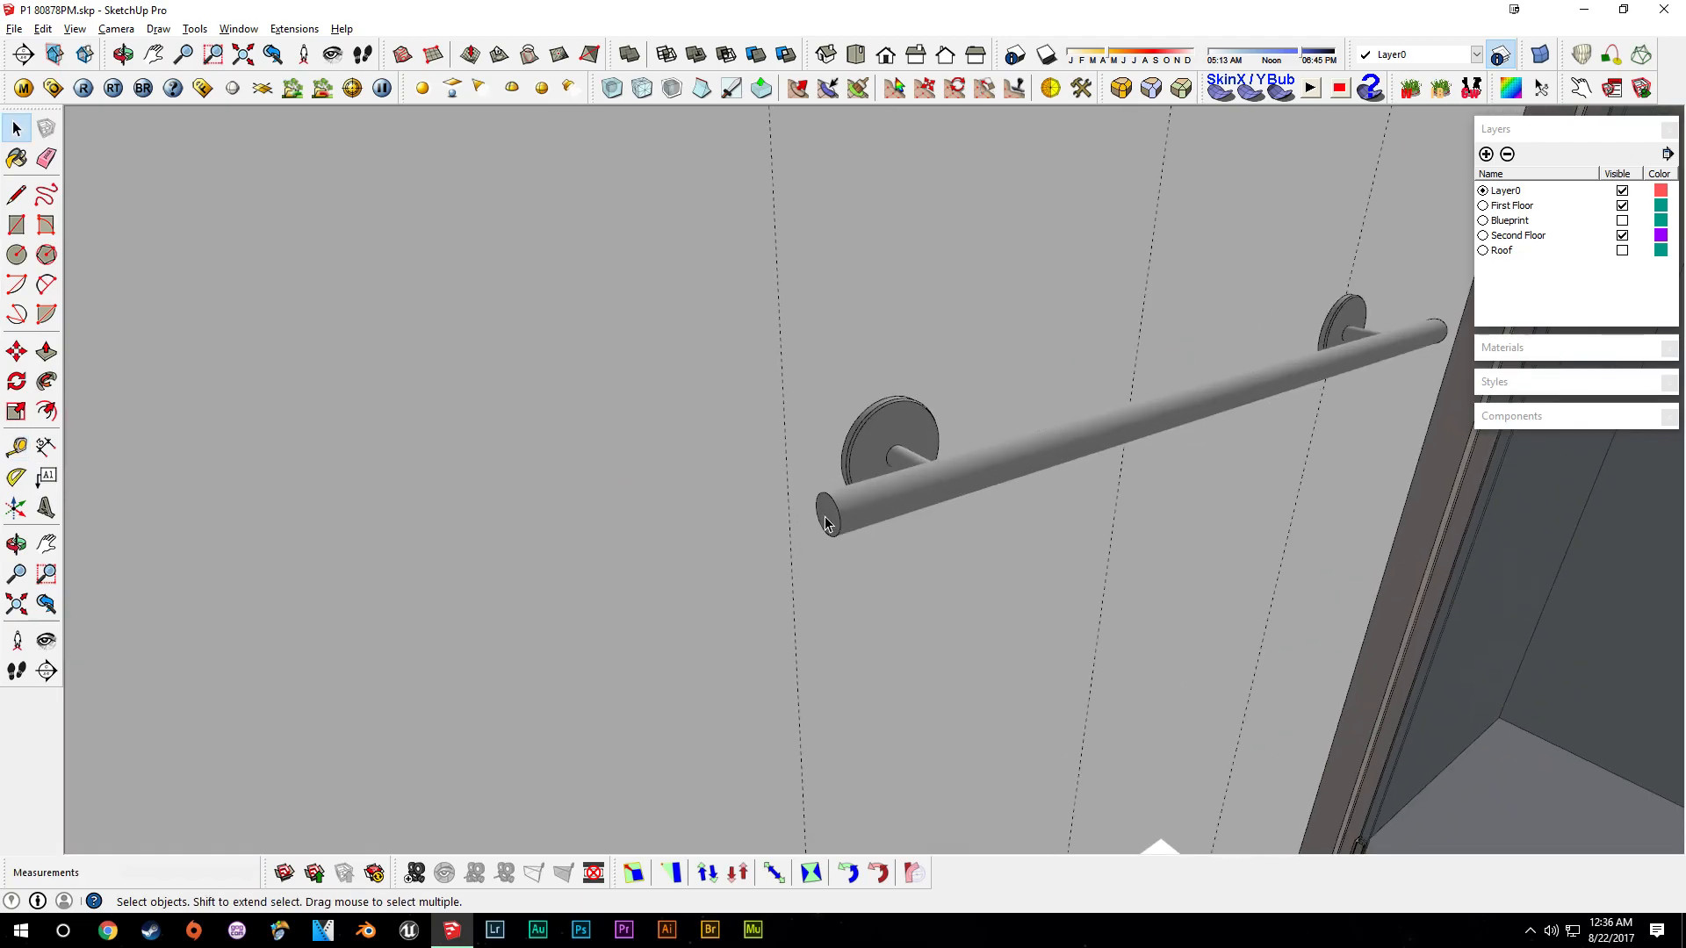
- Open the bar group and push/pull its end face to extend the bar
double_click(861, 527)
key("p")
left_click(829, 521)
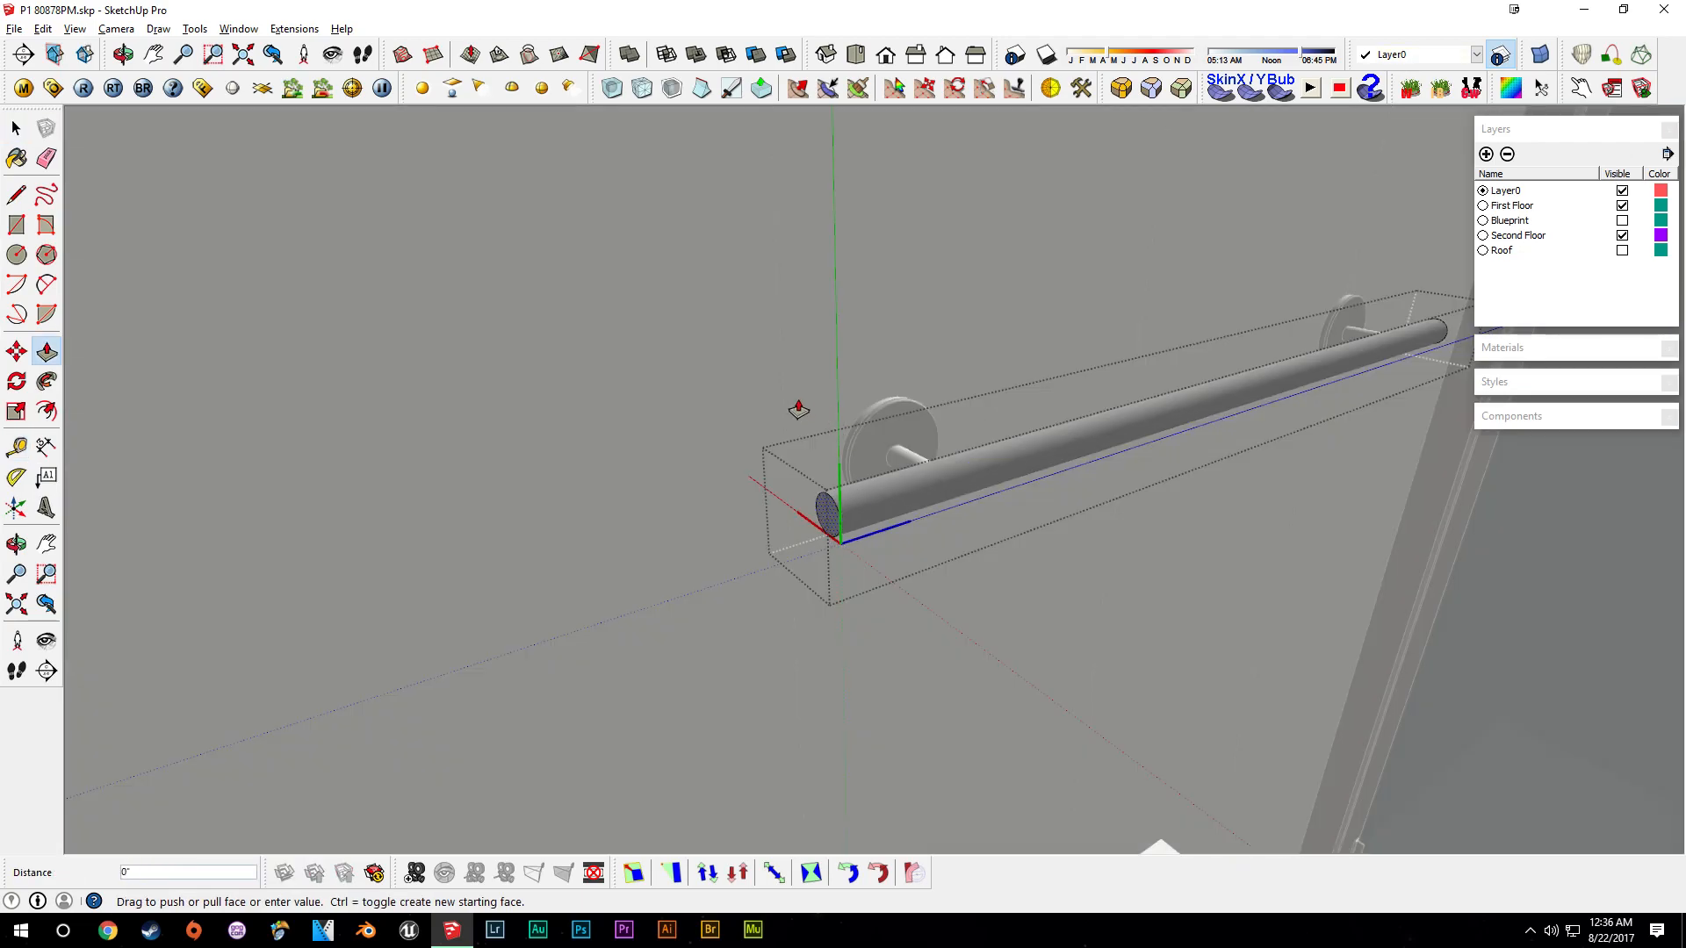
left_click(781, 395)
middle_click_drag(1150, 365, 619, 493, "shift")
scroll(414, 471, "down", 5)
scroll(948, 377, "up", 5)
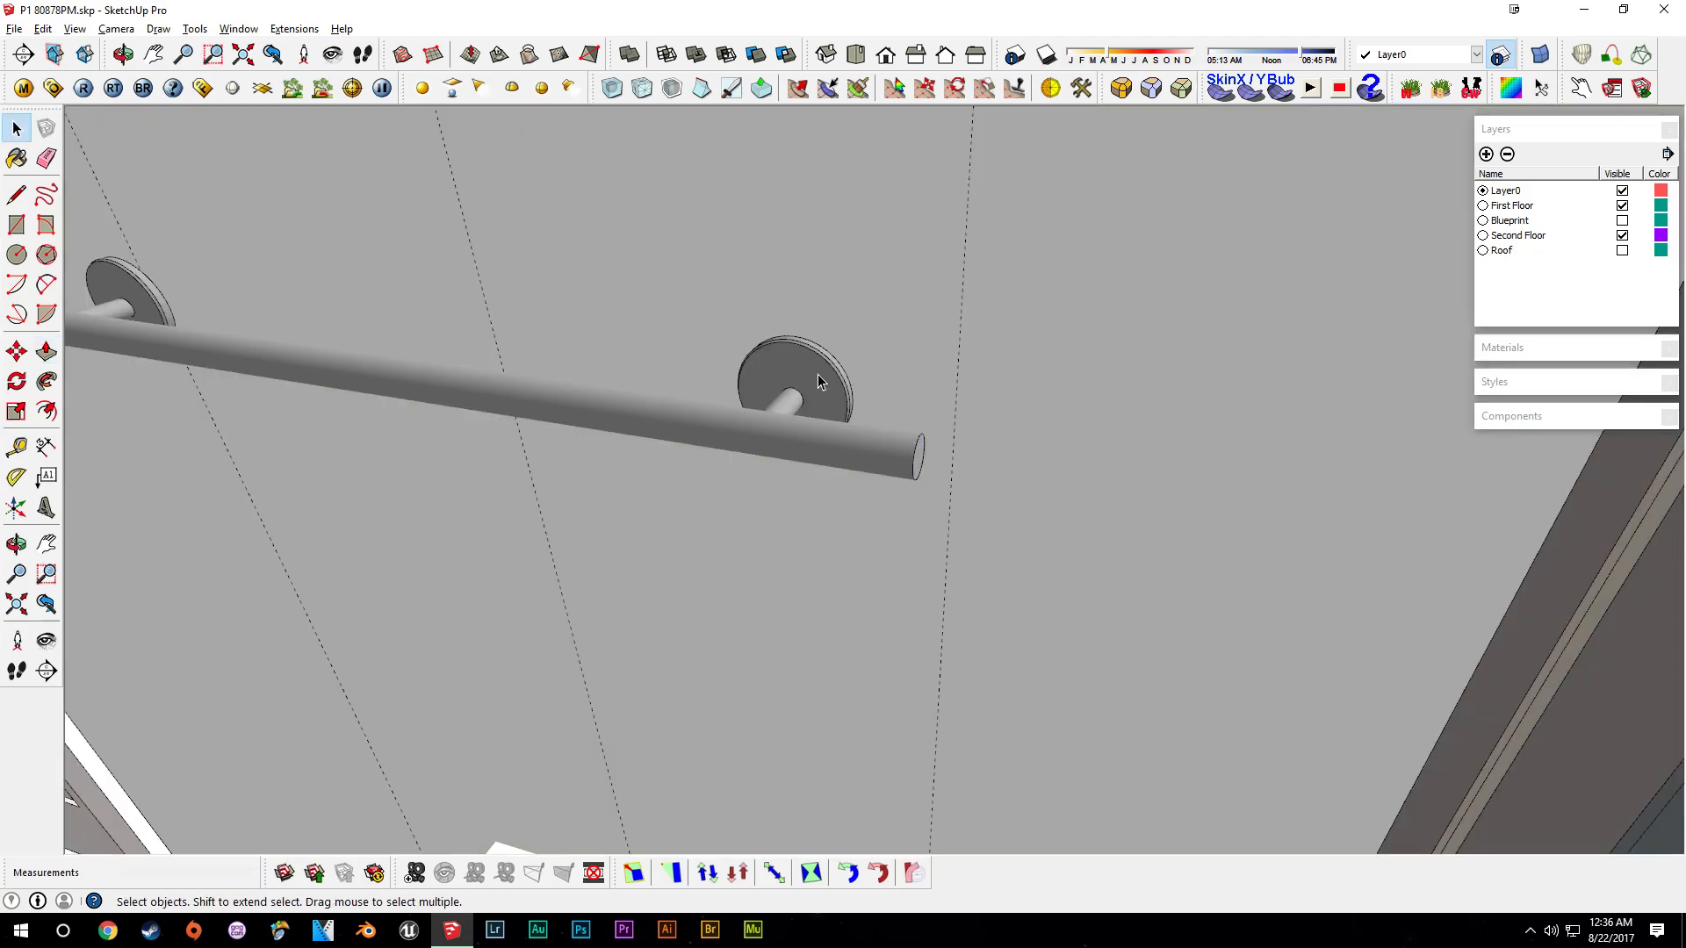
left_click(818, 379)
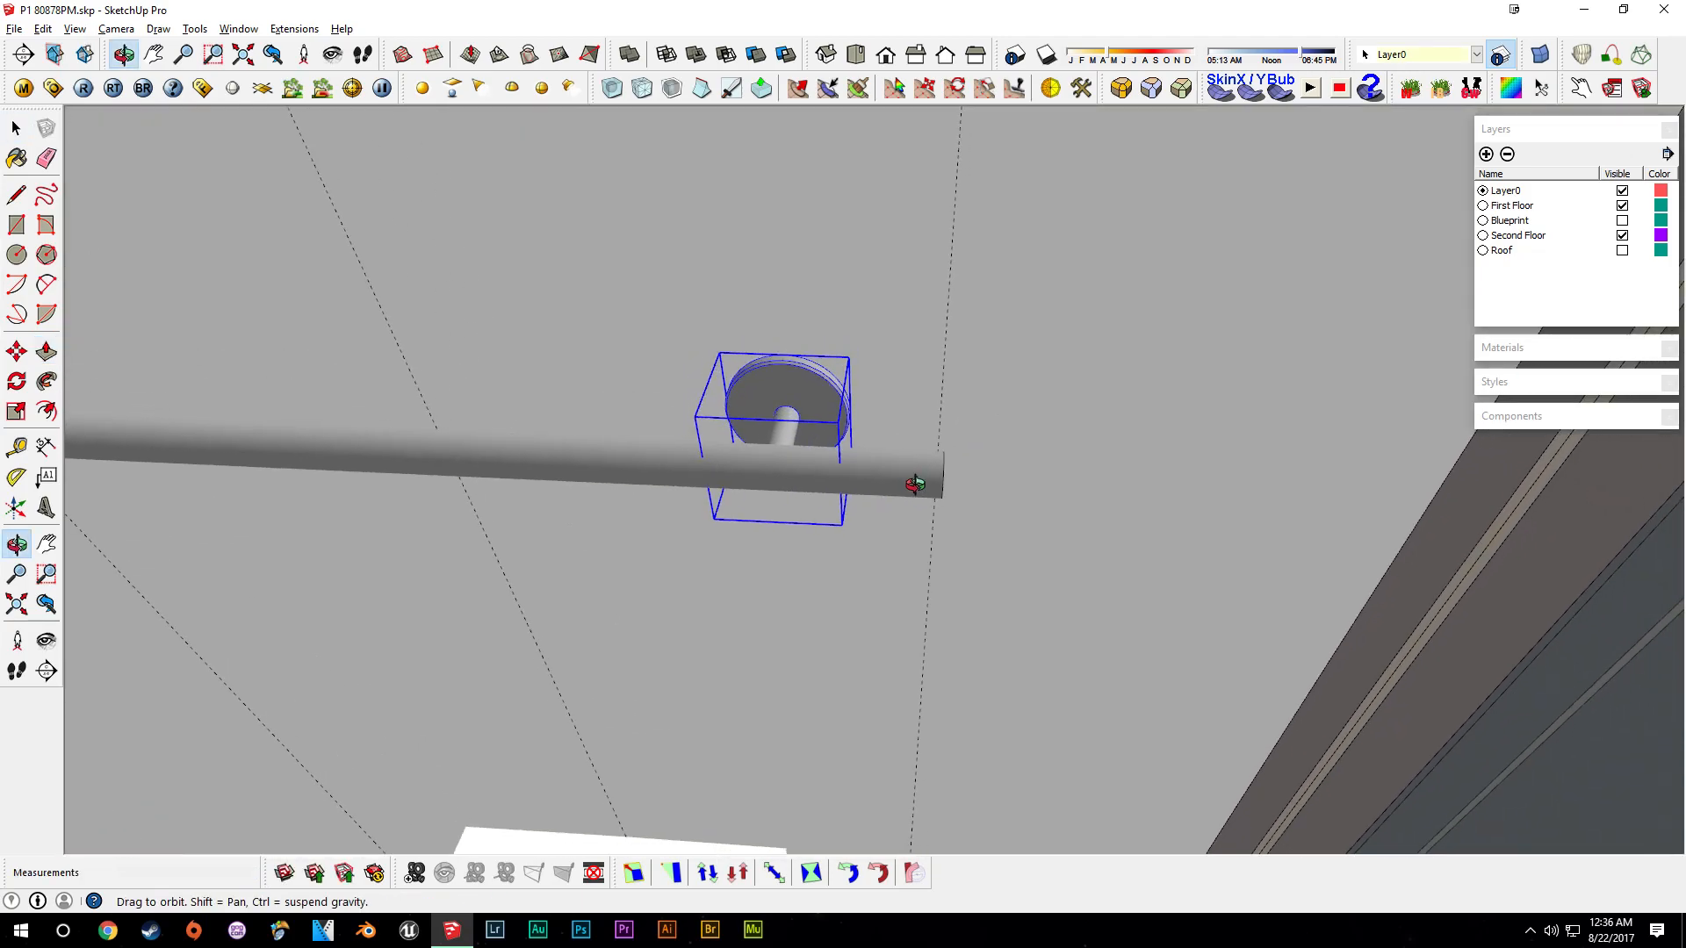
- Move the right support along the bar toward its end
scroll(882, 439, "up", 3)
key("m")
scroll(841, 400, "up", 1)
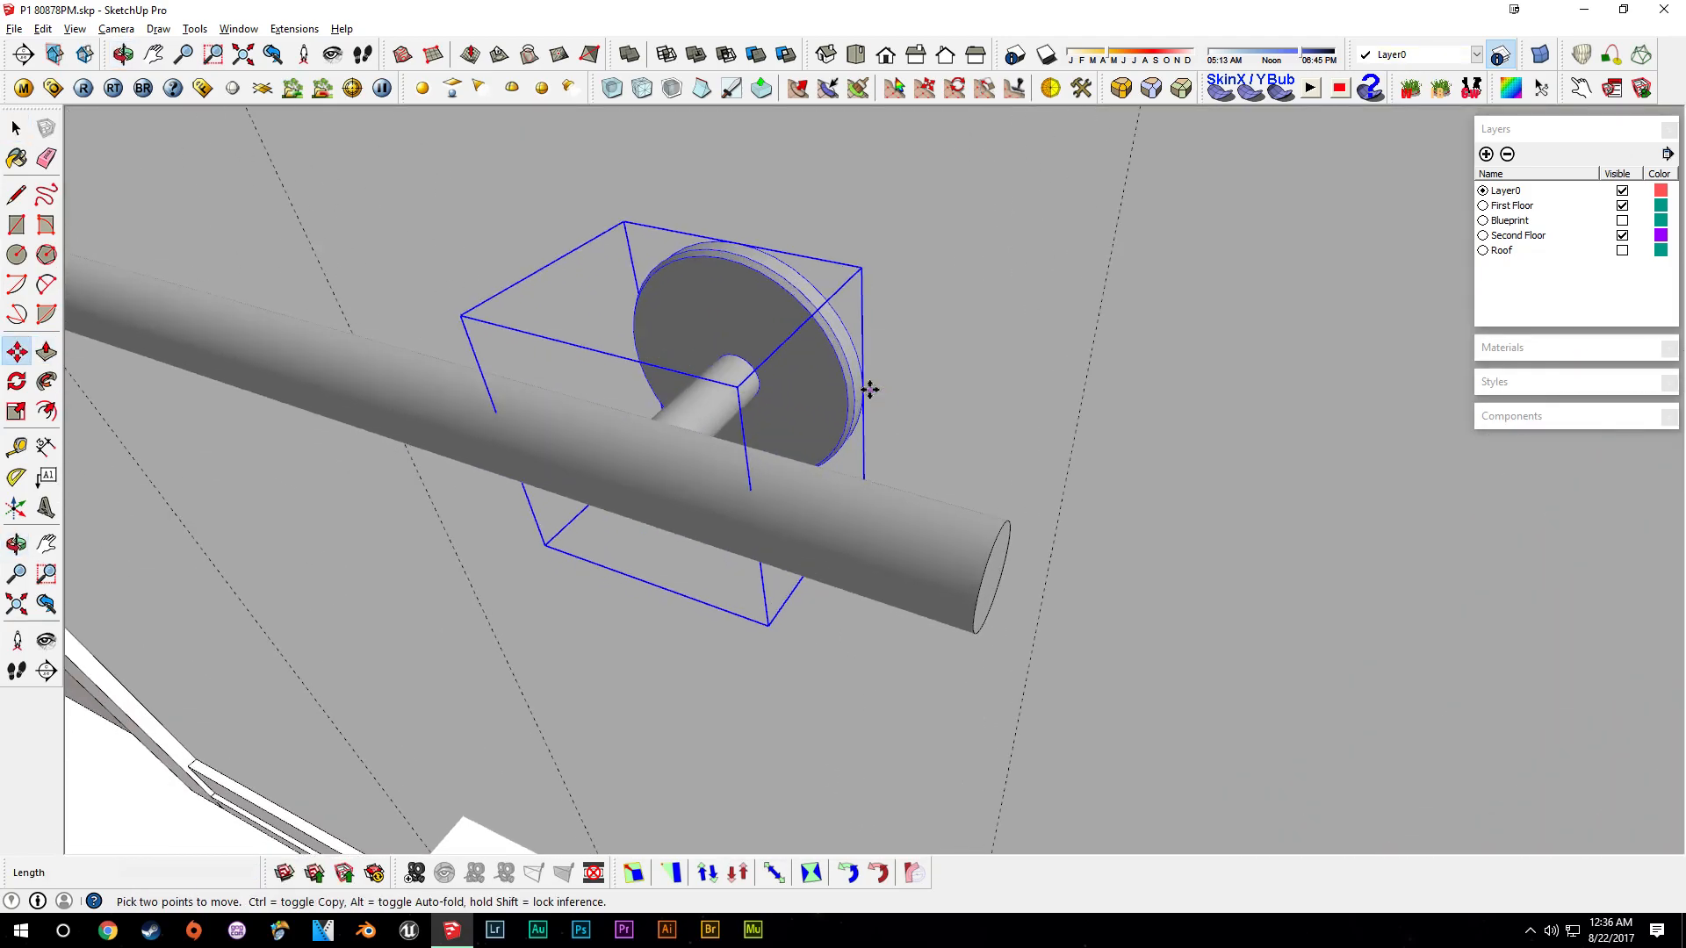
left_click(869, 381)
scroll(1010, 434, "up", 1)
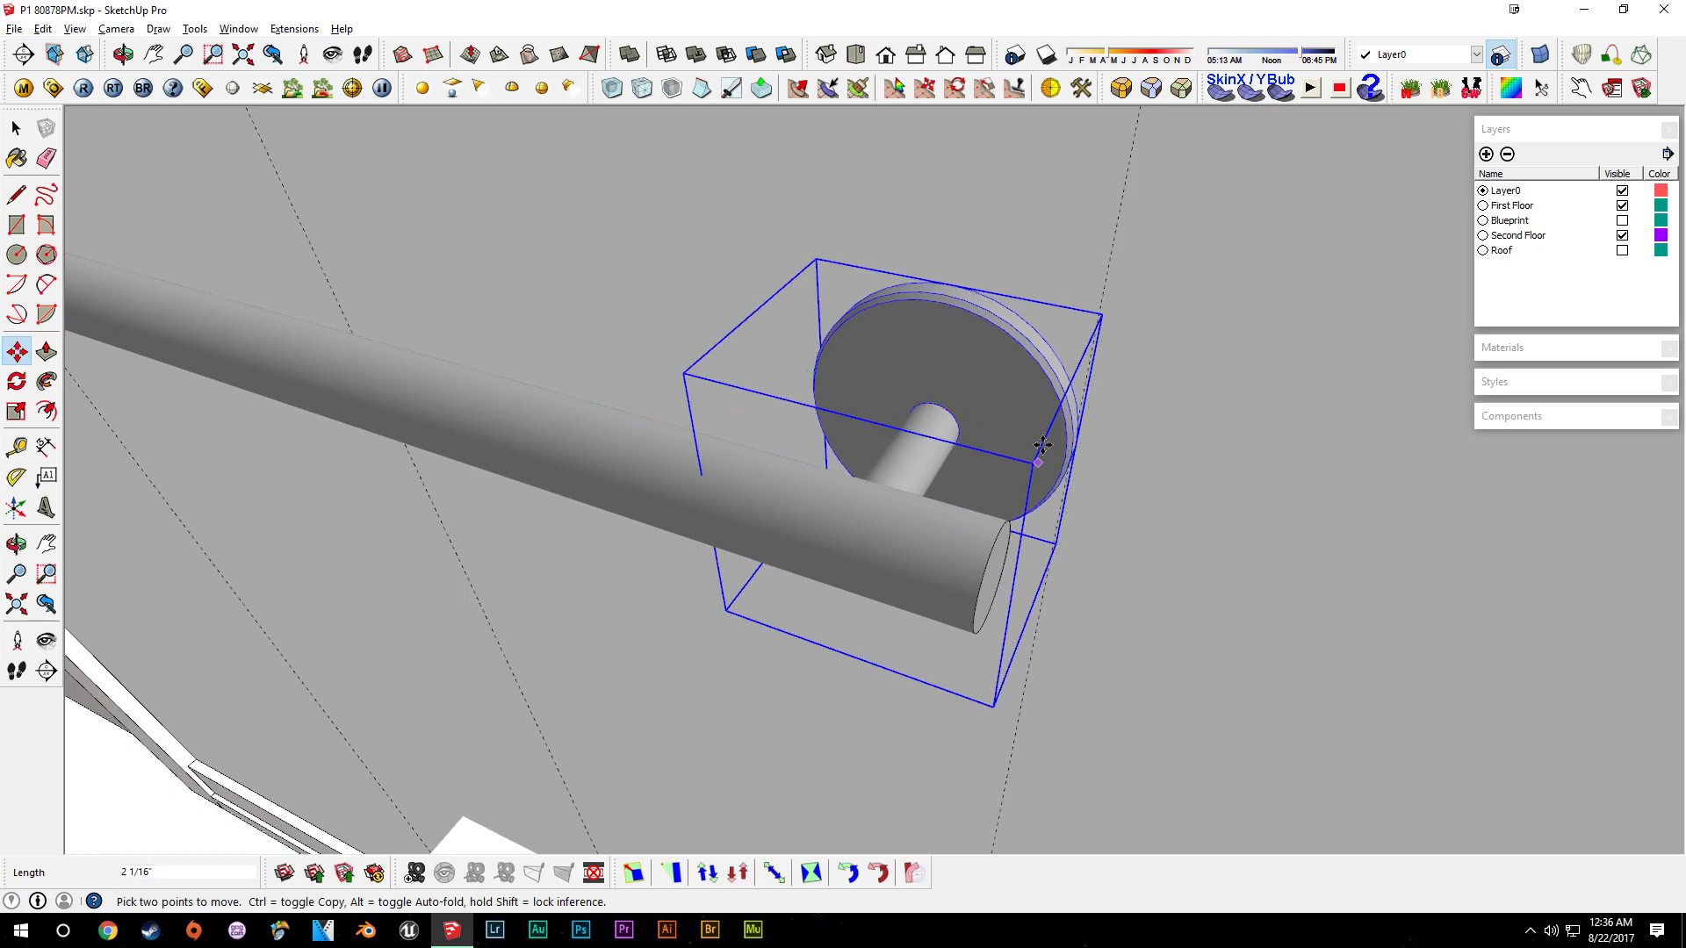
left_click(873, 387)
key("space")
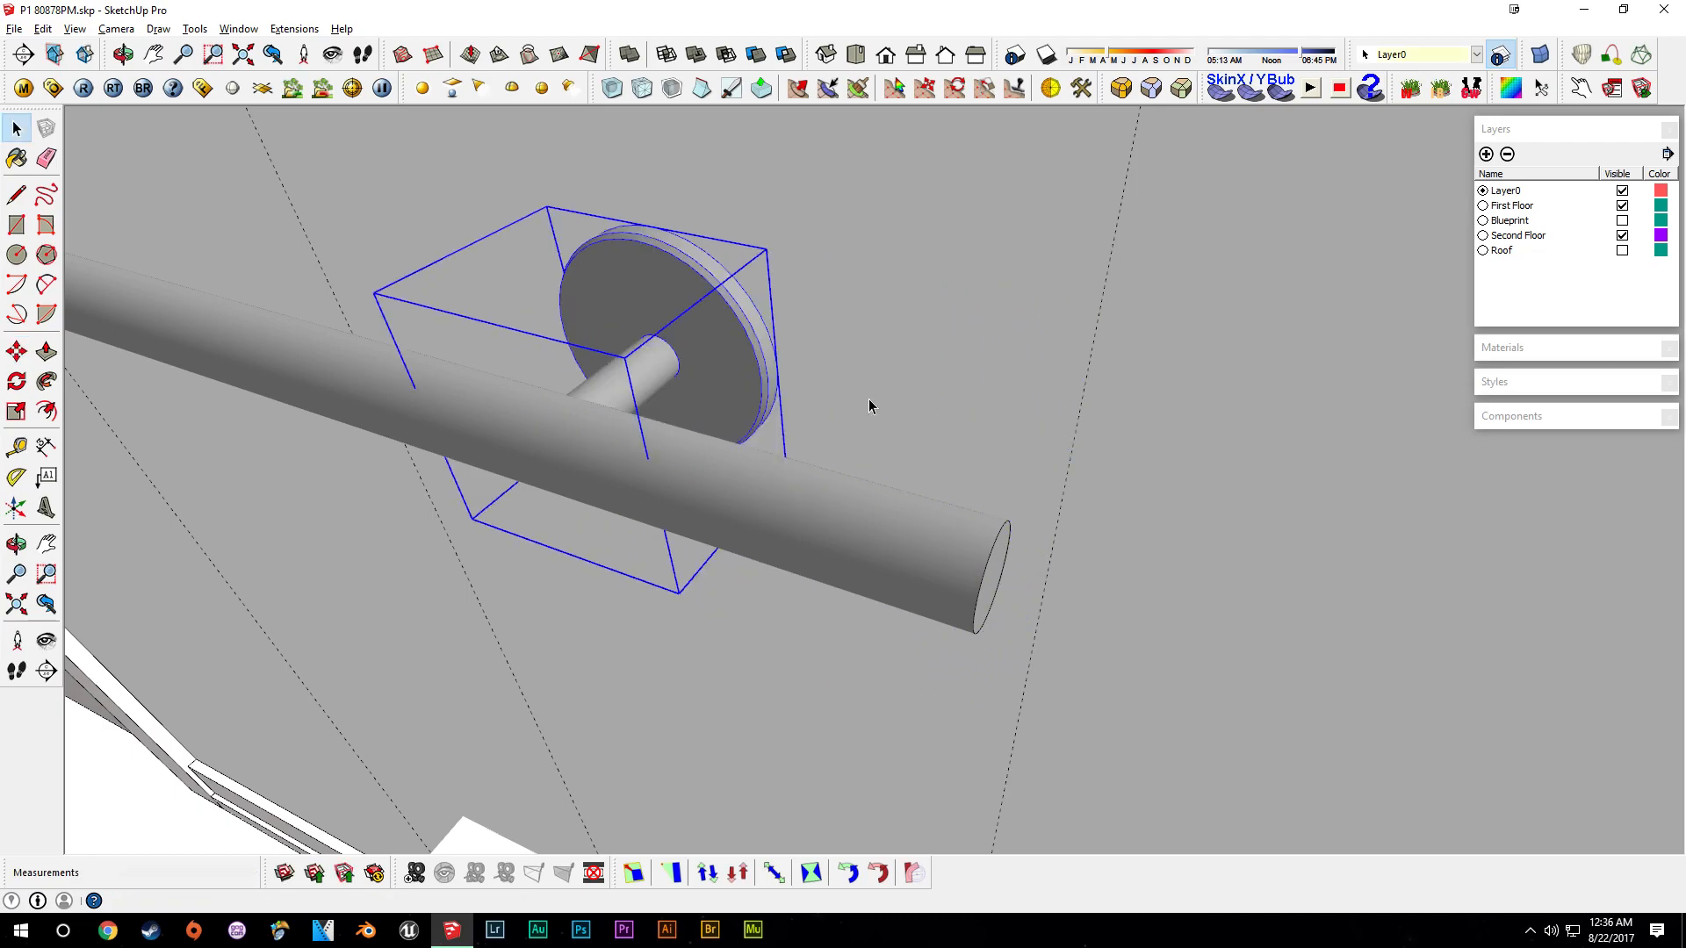
- Reposition the right support along the bar with several further moves
scroll(1066, 513, "down", 3)
middle_click_drag(764, 541, 913, 419)
key("m")
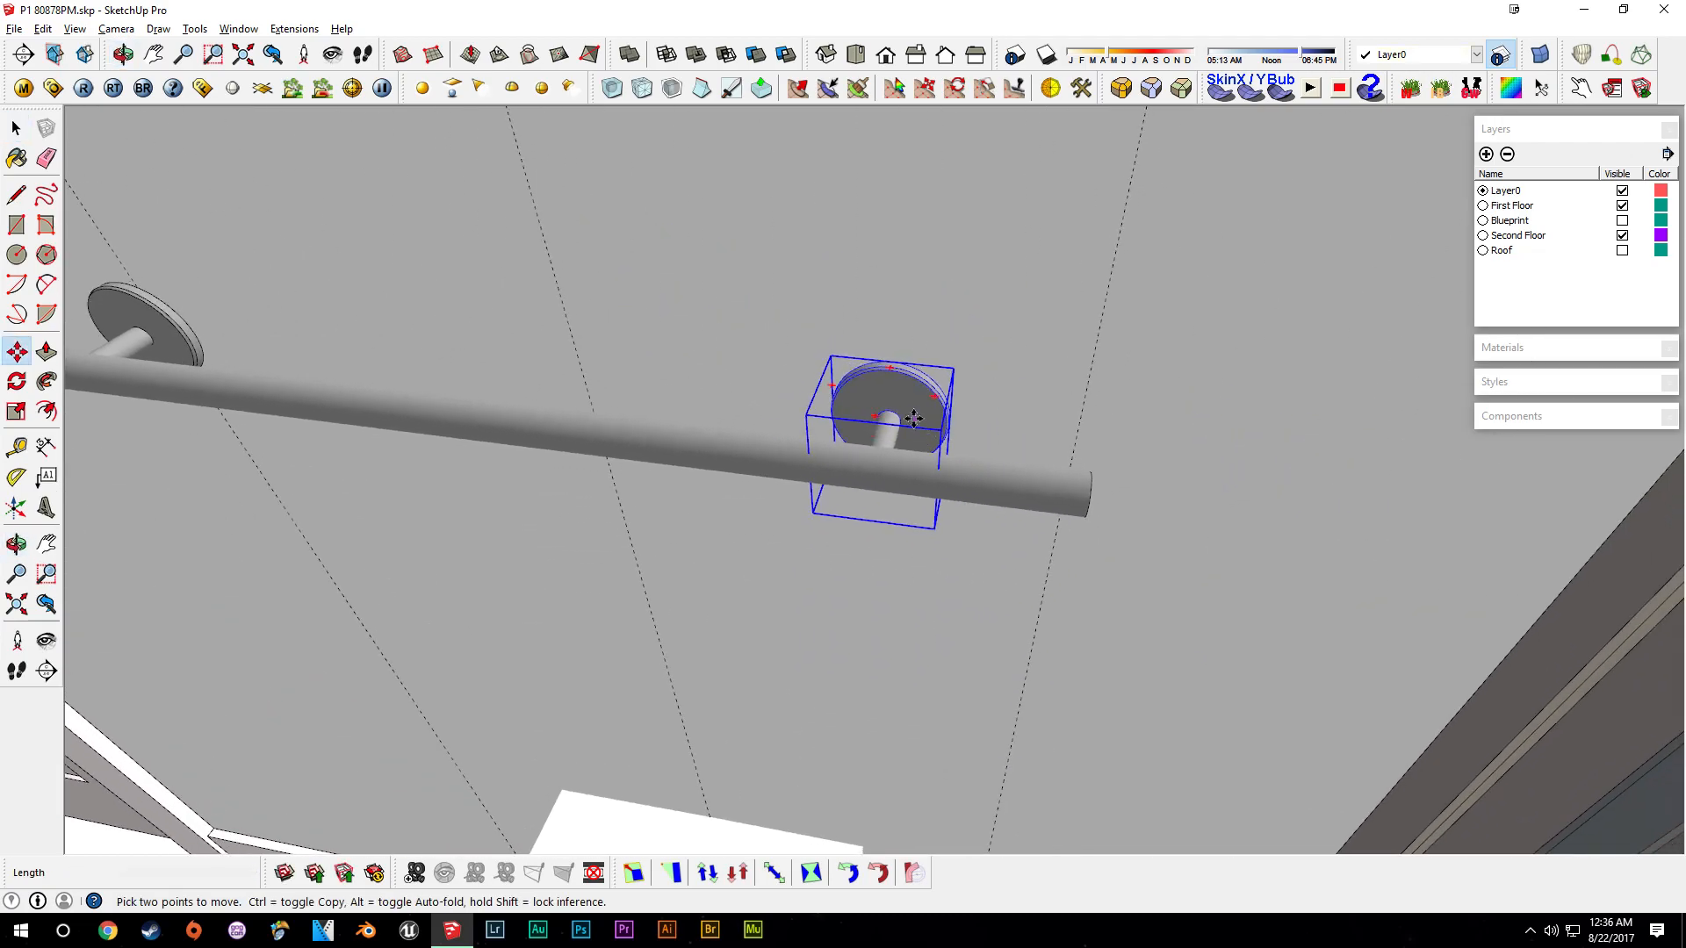
left_click(913, 418)
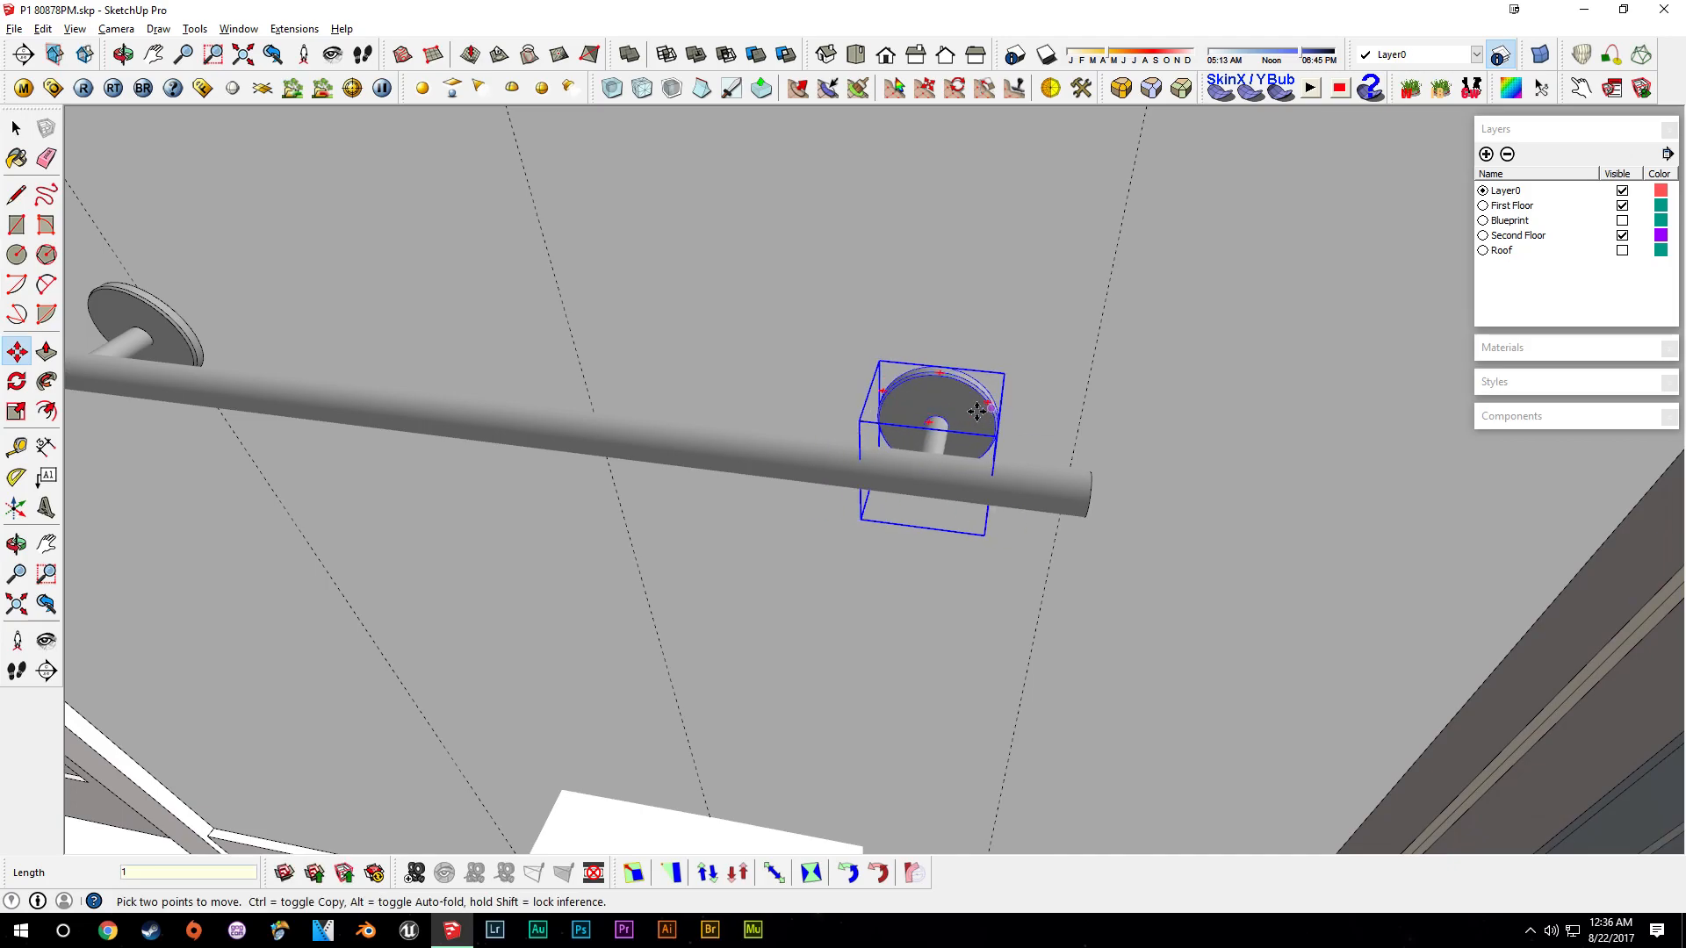
left_click(981, 412)
key("space")
middle_click_drag(1045, 471, 903, 433)
scroll(760, 380, "up", 3)
middle_click_drag(764, 382, 944, 452)
scroll(845, 452, "down", 3)
left_click(933, 455, "shift")
left_click(976, 468, "shift")
scroll(977, 468, "up", 2)
middle_click_drag(763, 382, 1039, 529)
scroll(851, 404, "up", 1)
key("m")
left_click(960, 408)
left_click(894, 431)
- Snap the right support onto the dashed guide line
scroll(893, 431, "up", 2)
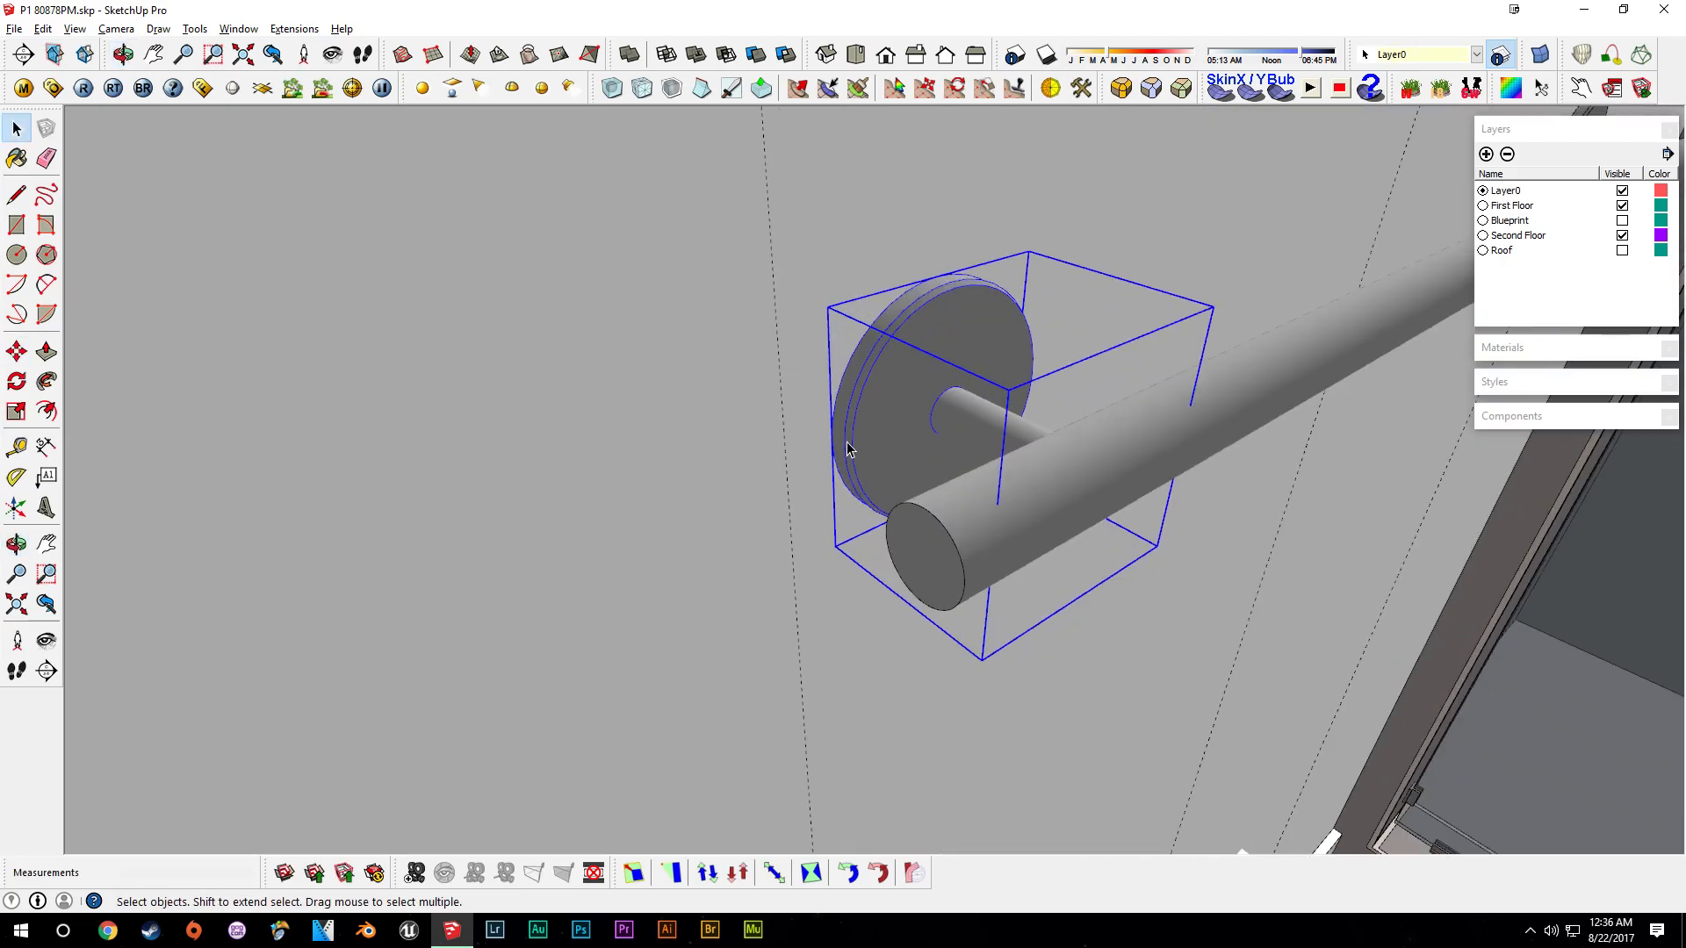
scroll(844, 439, "up", 1)
key("m")
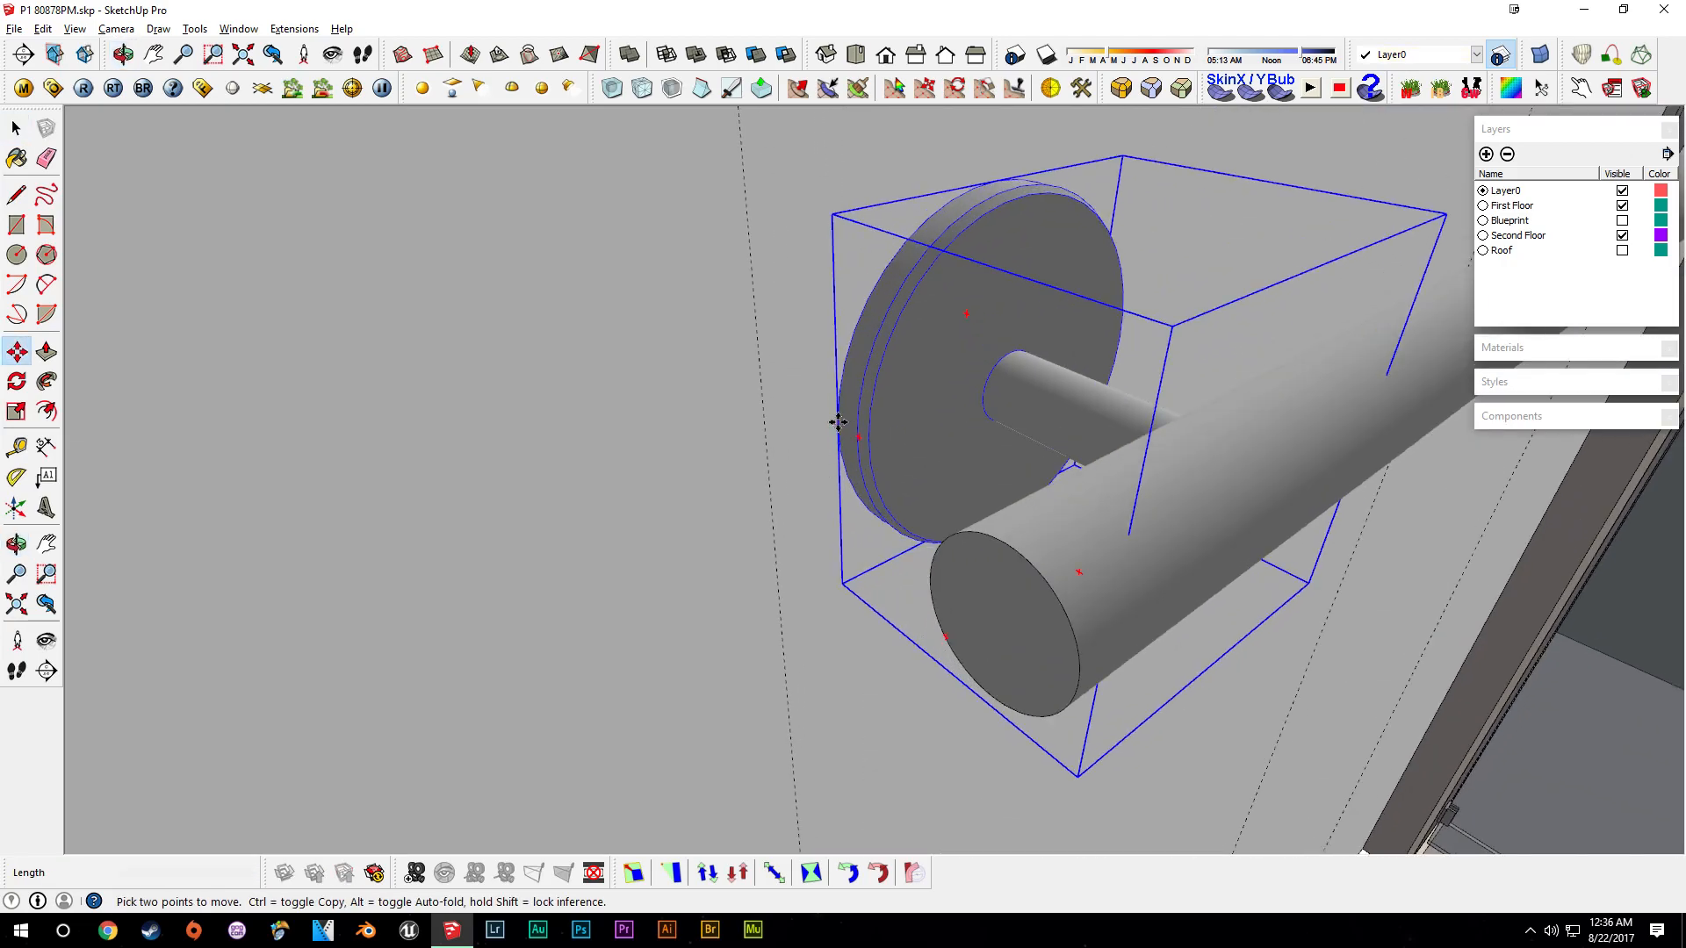
left_click(839, 422)
middle_click_drag(799, 460, 550, 409)
scroll(819, 459, "down", 4)
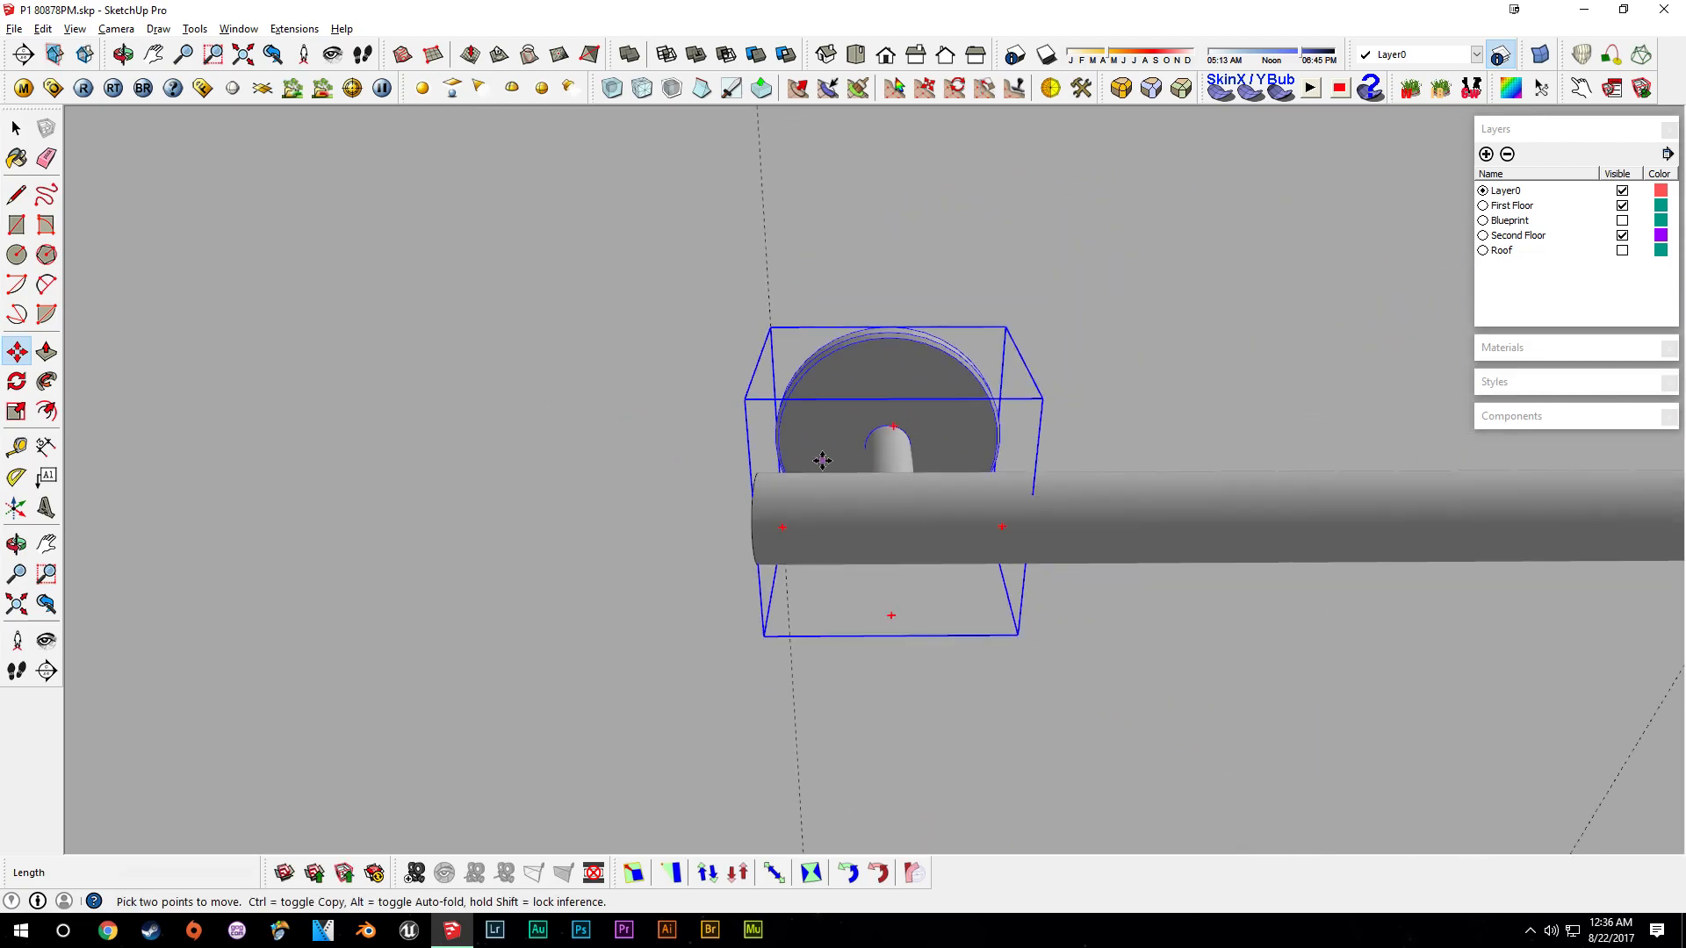
left_click(827, 419)
key("Return")
key("space")
- Move the other support along the bar onto its guide line
scroll(900, 425, "down", 3)
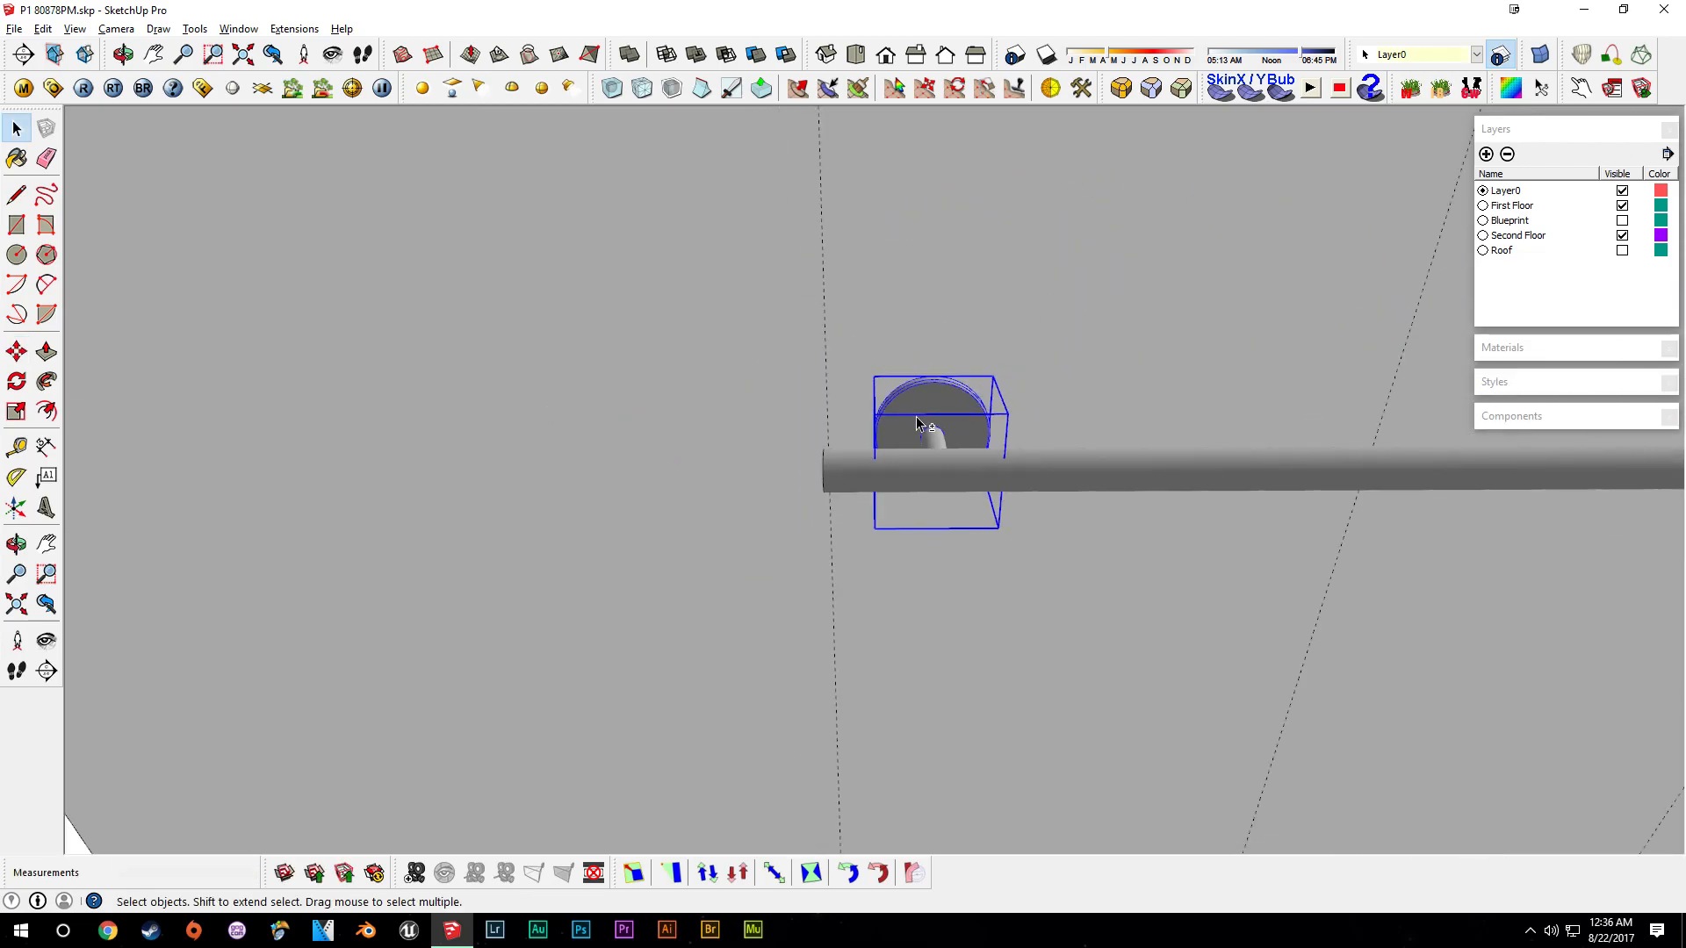
left_click(926, 425)
middle_click_drag(927, 423, 429, 440, "shift")
middle_click_drag(1343, 445, 777, 425, "shift")
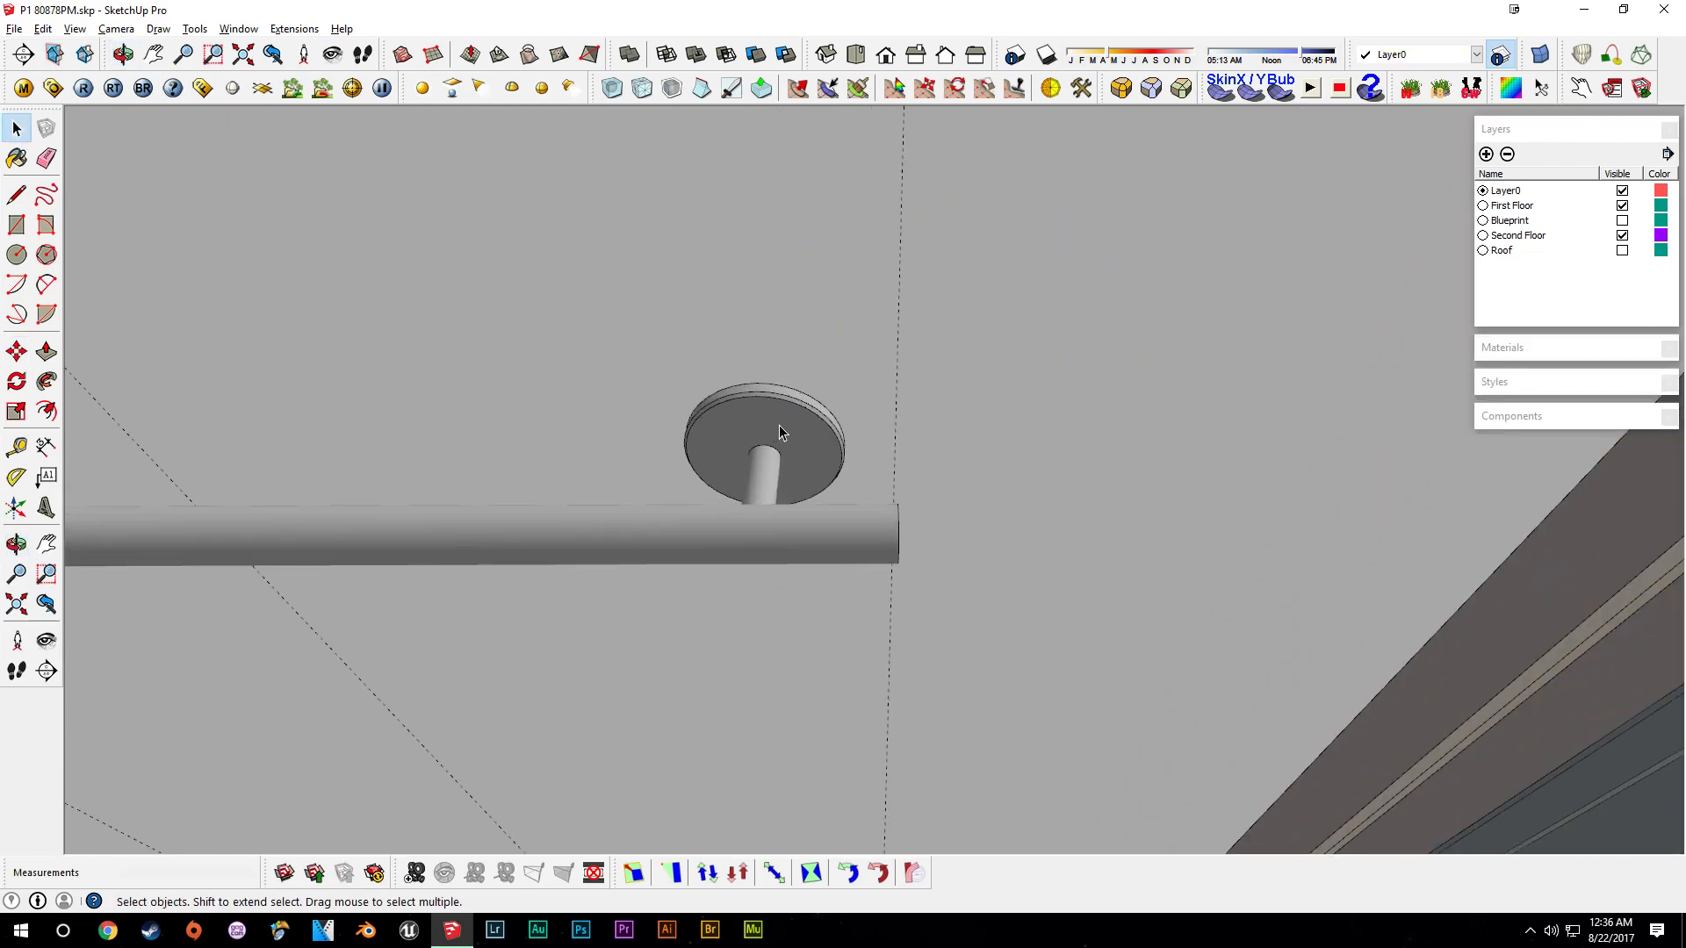
left_click(802, 439)
key("m")
left_click(762, 430)
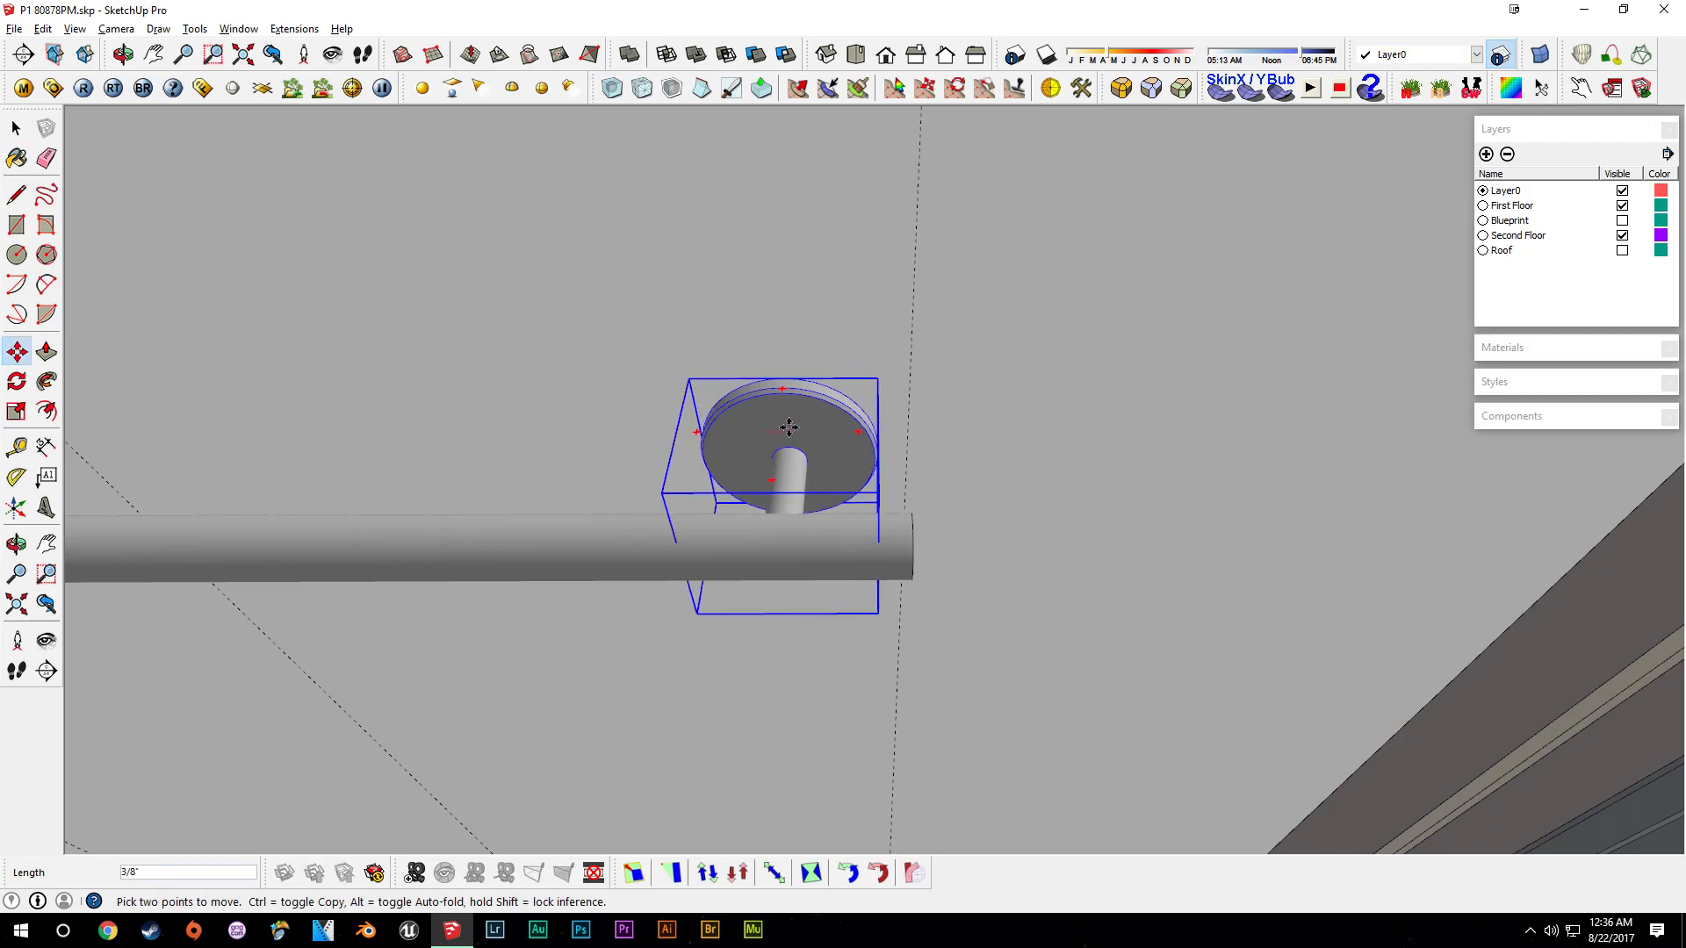
key("Return")
key("space")
- Move the support a distance of 1 further along the bar
scroll(952, 458, "up", 3)
middle_click_drag(959, 463, 884, 408)
key("m")
left_click(961, 485)
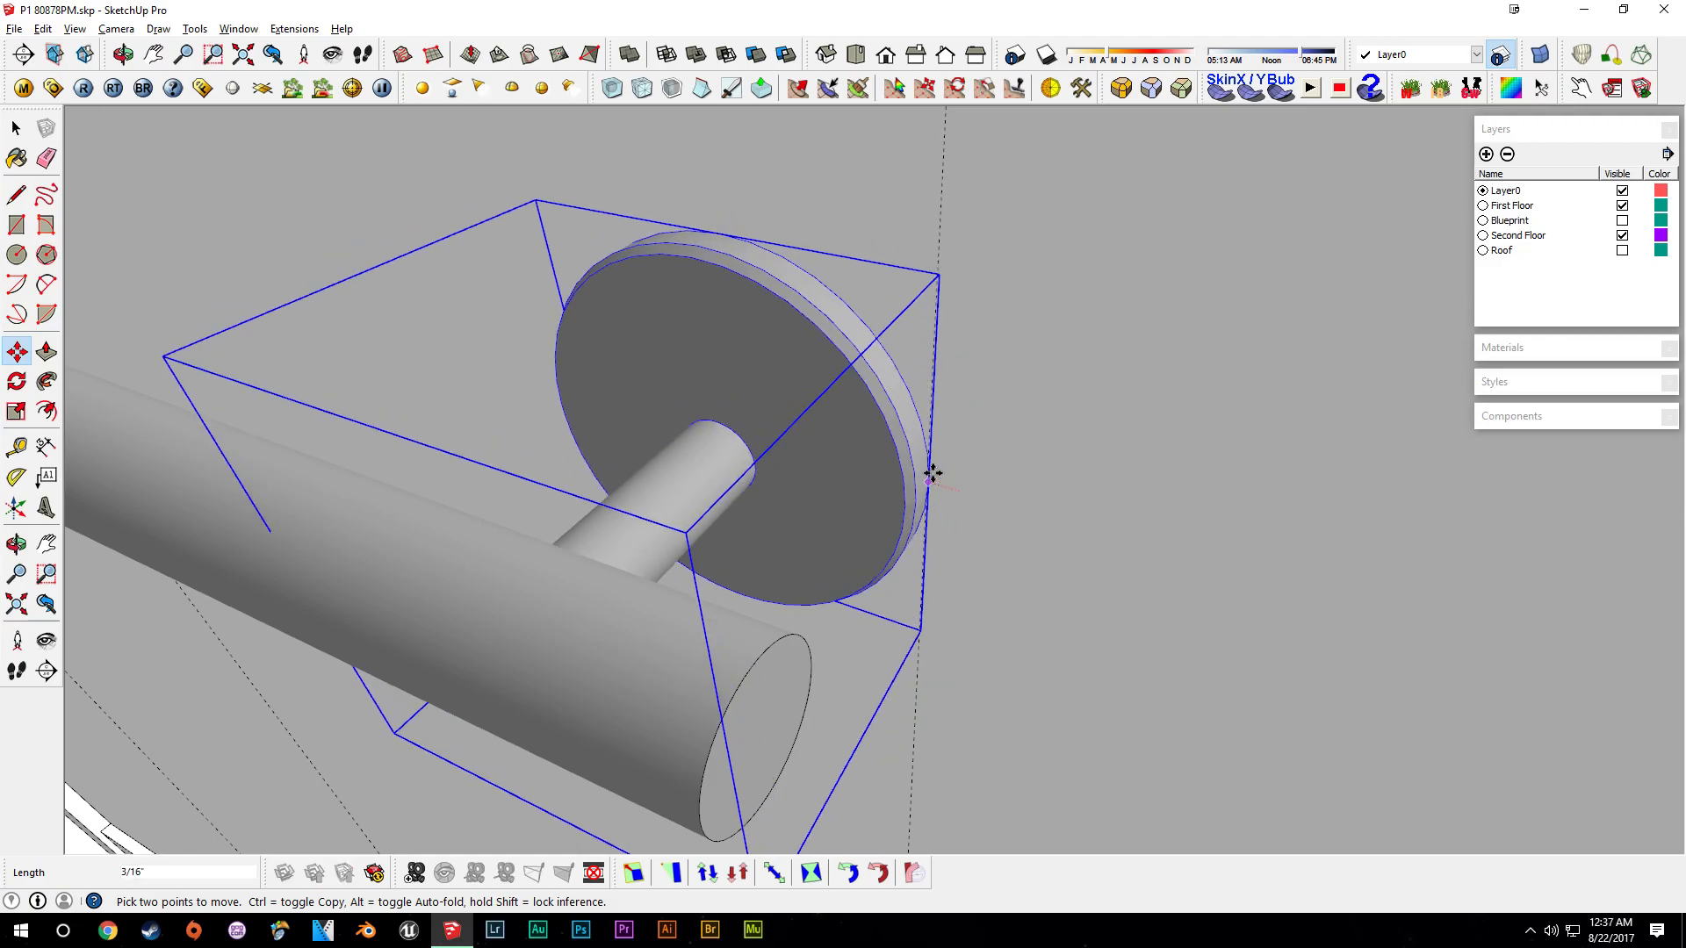
type("1")
key("Return")
key("space")
- Select the whole towel bar with both supports and make it a component named Towel Bar Upstair
scroll(690, 473, "down", 8)
scroll(813, 625, "down", 3)
middle_click_drag(797, 645, 971, 567)
scroll(1033, 443, "down", 3)
middle_click_drag(876, 490, 806, 550)
middle_click_drag(790, 664, 910, 652, "shift")
middle_click_drag(862, 730, 1099, 555, "shift")
scroll(899, 734, "down", 2)
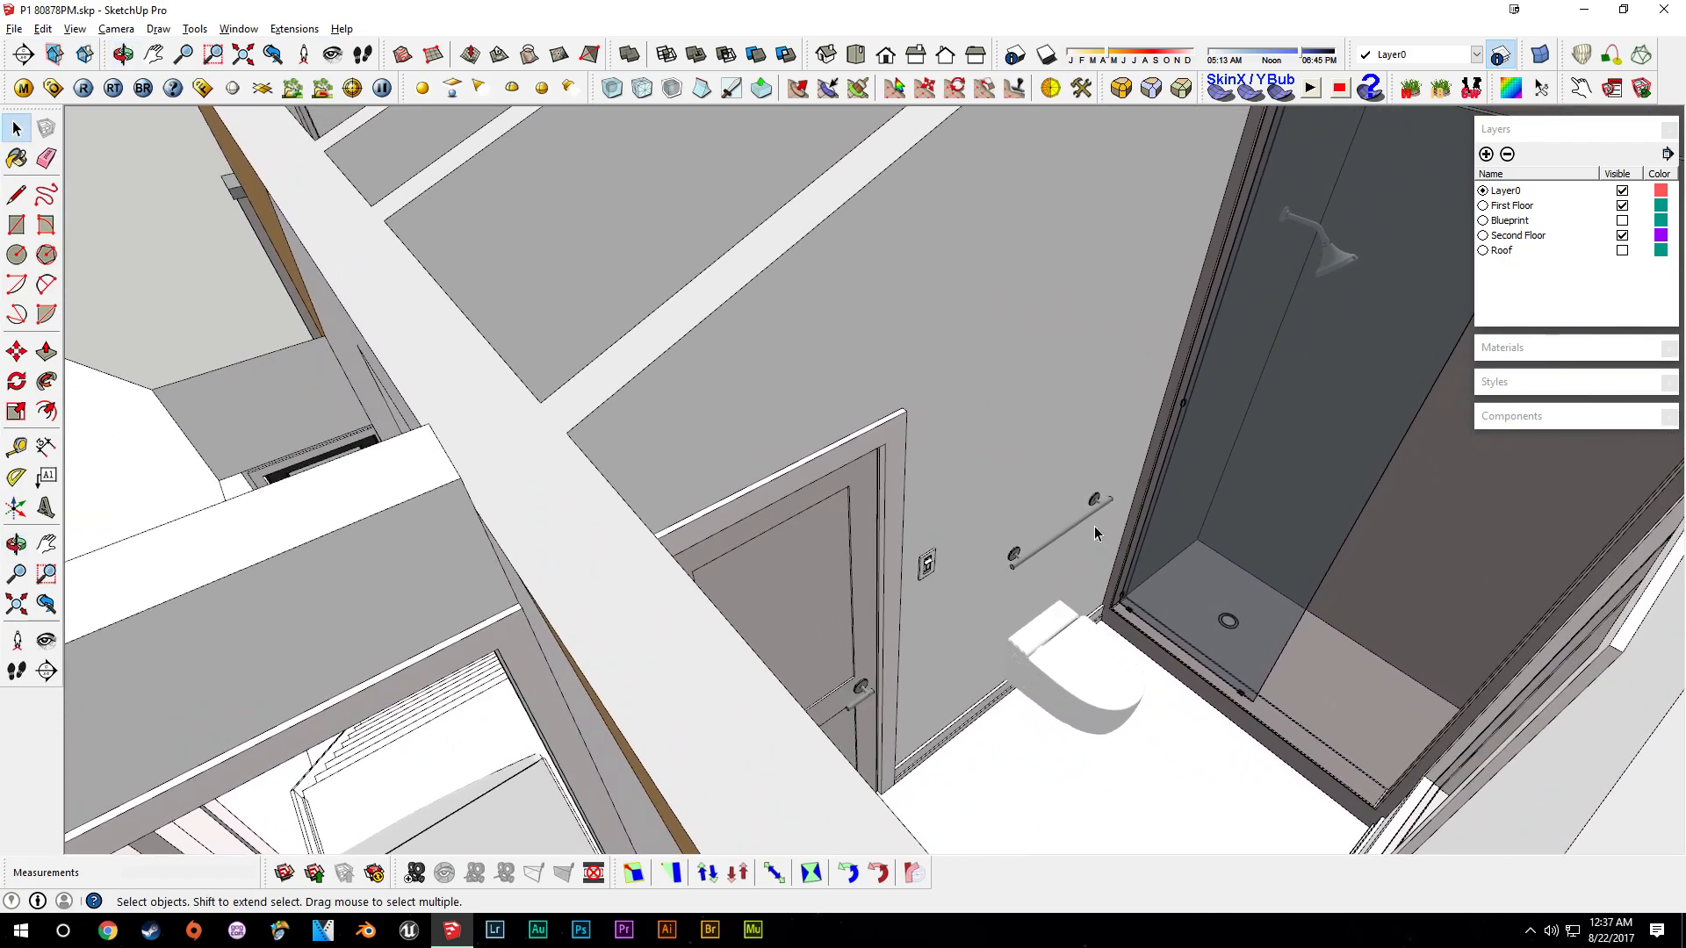
scroll(1087, 542, "up", 2)
scroll(1097, 546, "up", 2)
middle_click_drag(1109, 550, 819, 489)
left_click(838, 493, "shift")
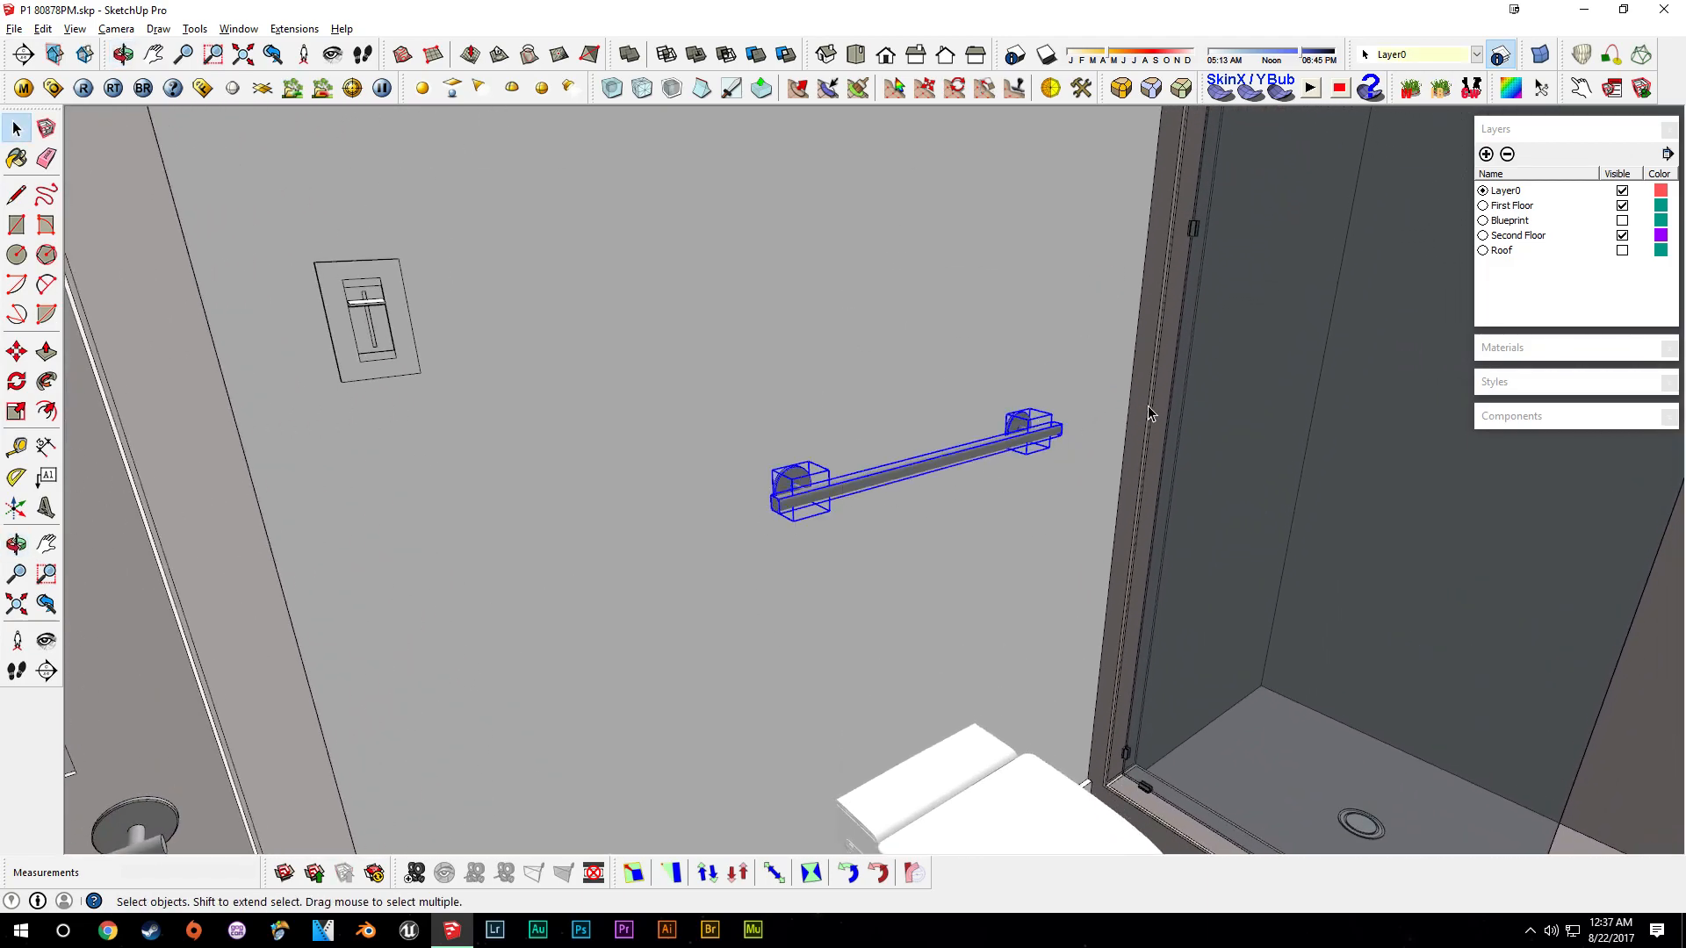
key("g")
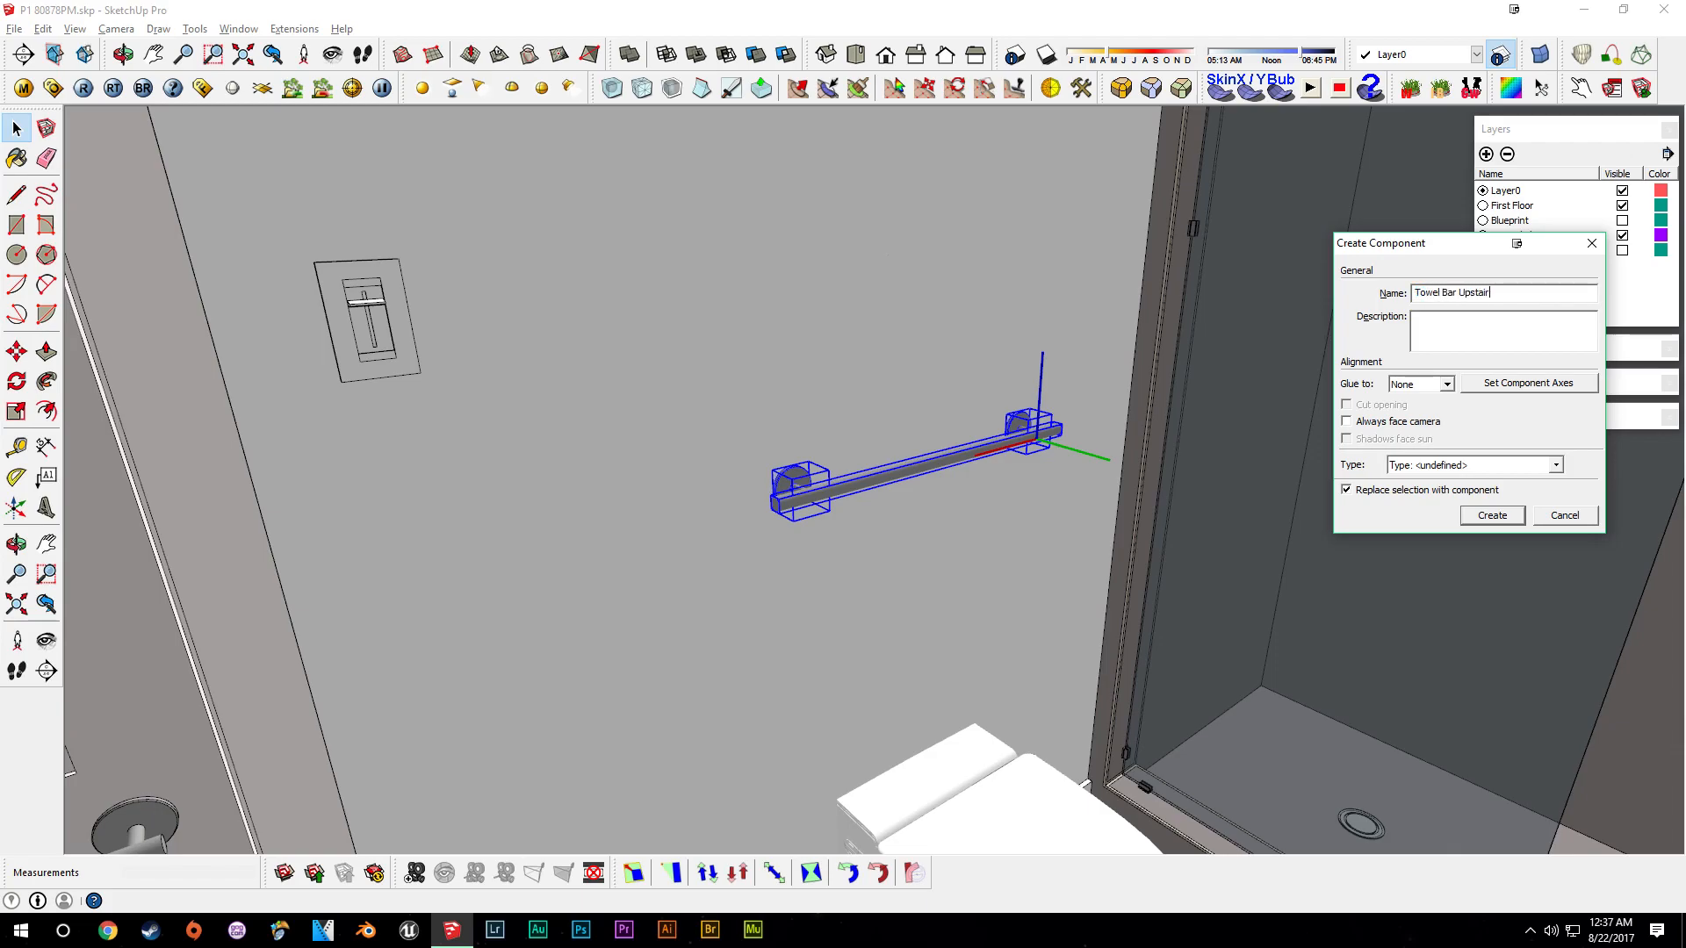
key("Return")
- Move the towel bar component higher up the wall beside the shower
key("m")
left_click(864, 479)
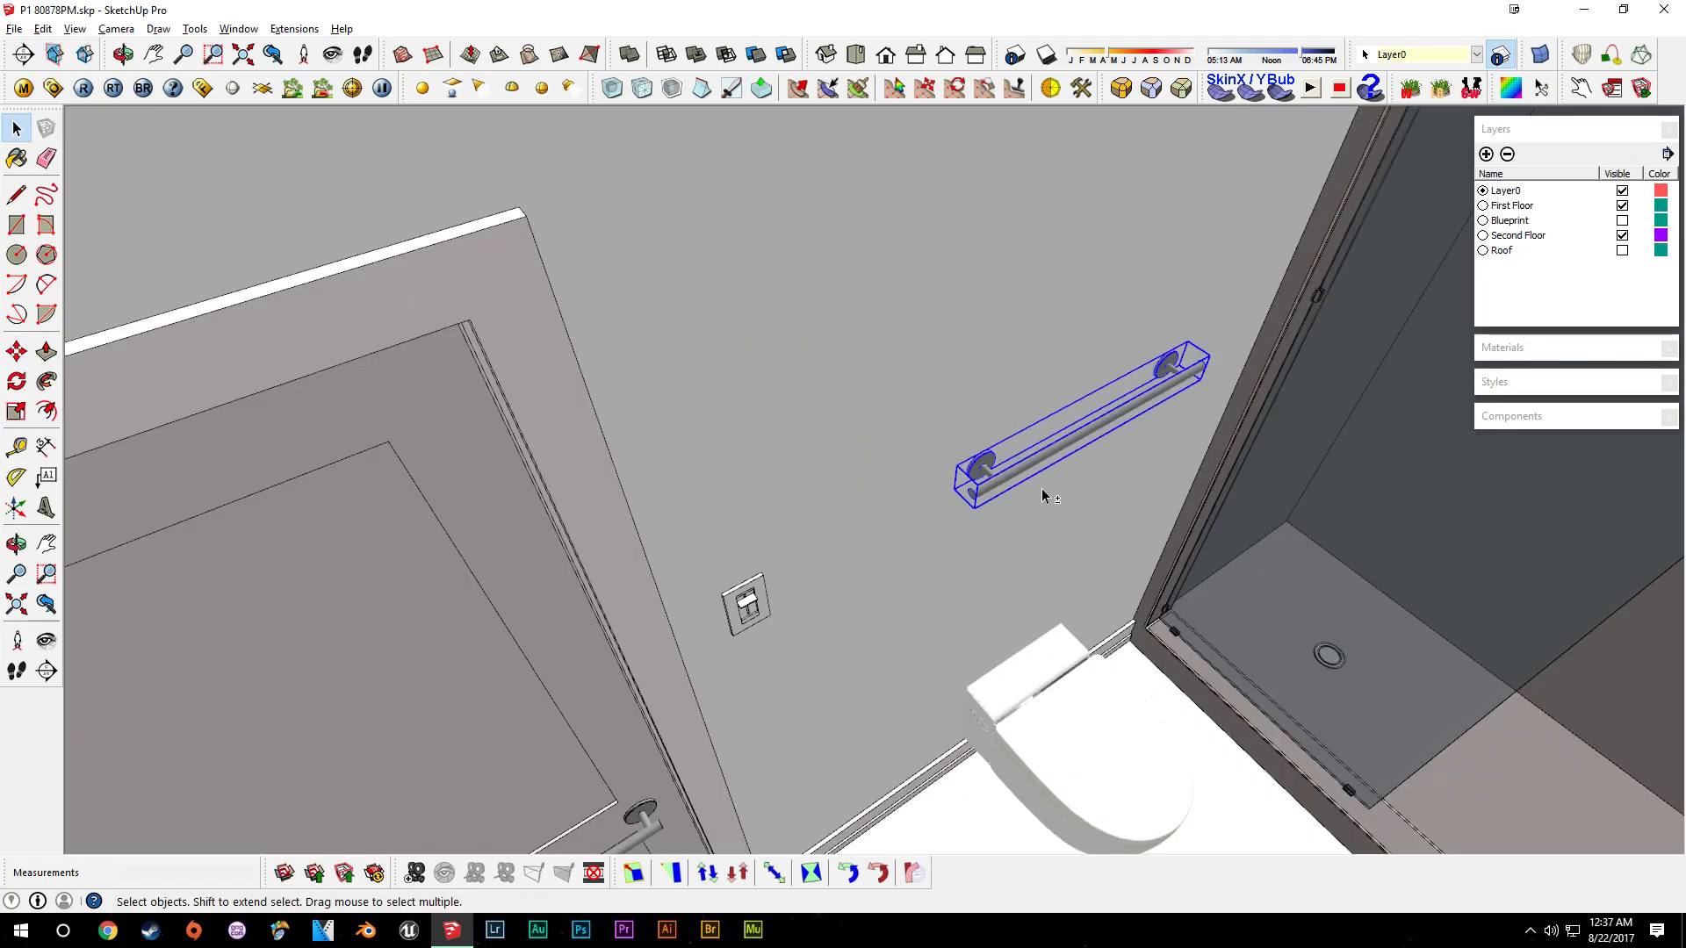
left_click(1026, 466, "shift")
mouse_move(1045, 492)
middle_mouse_down()
mouse_move(1110, 453)
mouse_move(1084, 369)
middle_mouse_up()
mouse_move(1043, 289)
middle_mouse_down()
mouse_move(997, 504)
mouse_move(877, 591)
mouse_move(1410, 627)
mouse_move(1091, 525)
mouse_move(931, 404)
mouse_move(818, 486)
mouse_move(606, 475)
mouse_move(627, 537)
mouse_move(538, 478)
mouse_move(662, 360)
mouse_move(763, 515)
mouse_move(798, 365)
mouse_move(931, 335)
middle_mouse_up()
left_click(918, 350)
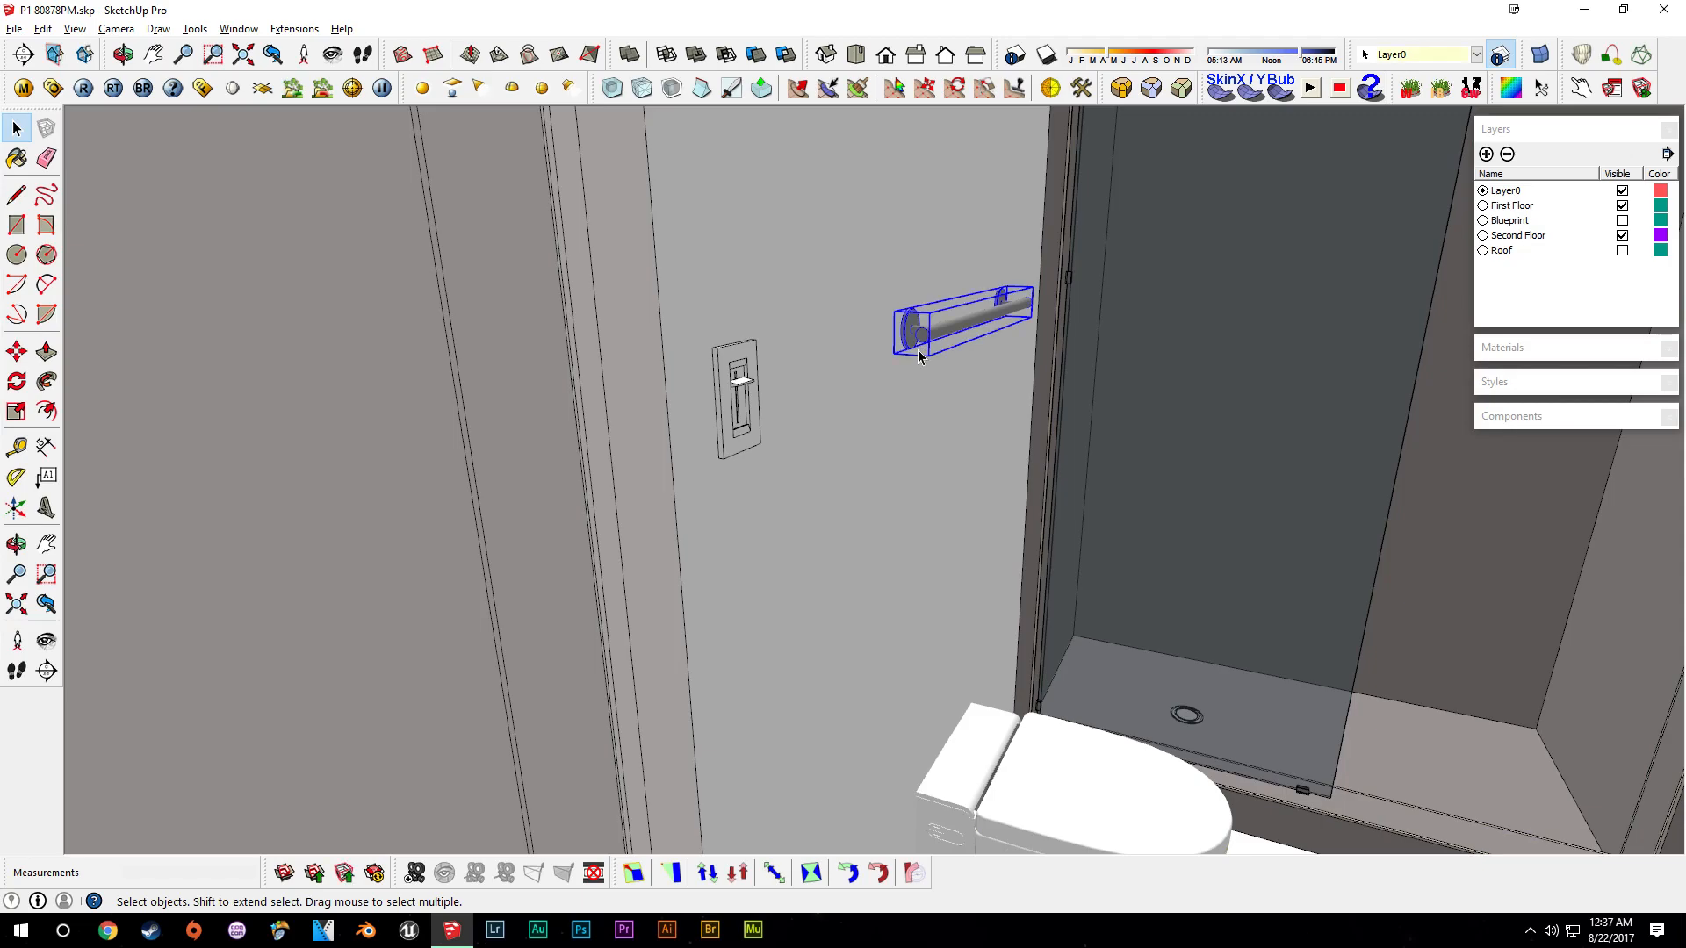
- Hide the Second Floor layer
key("m")
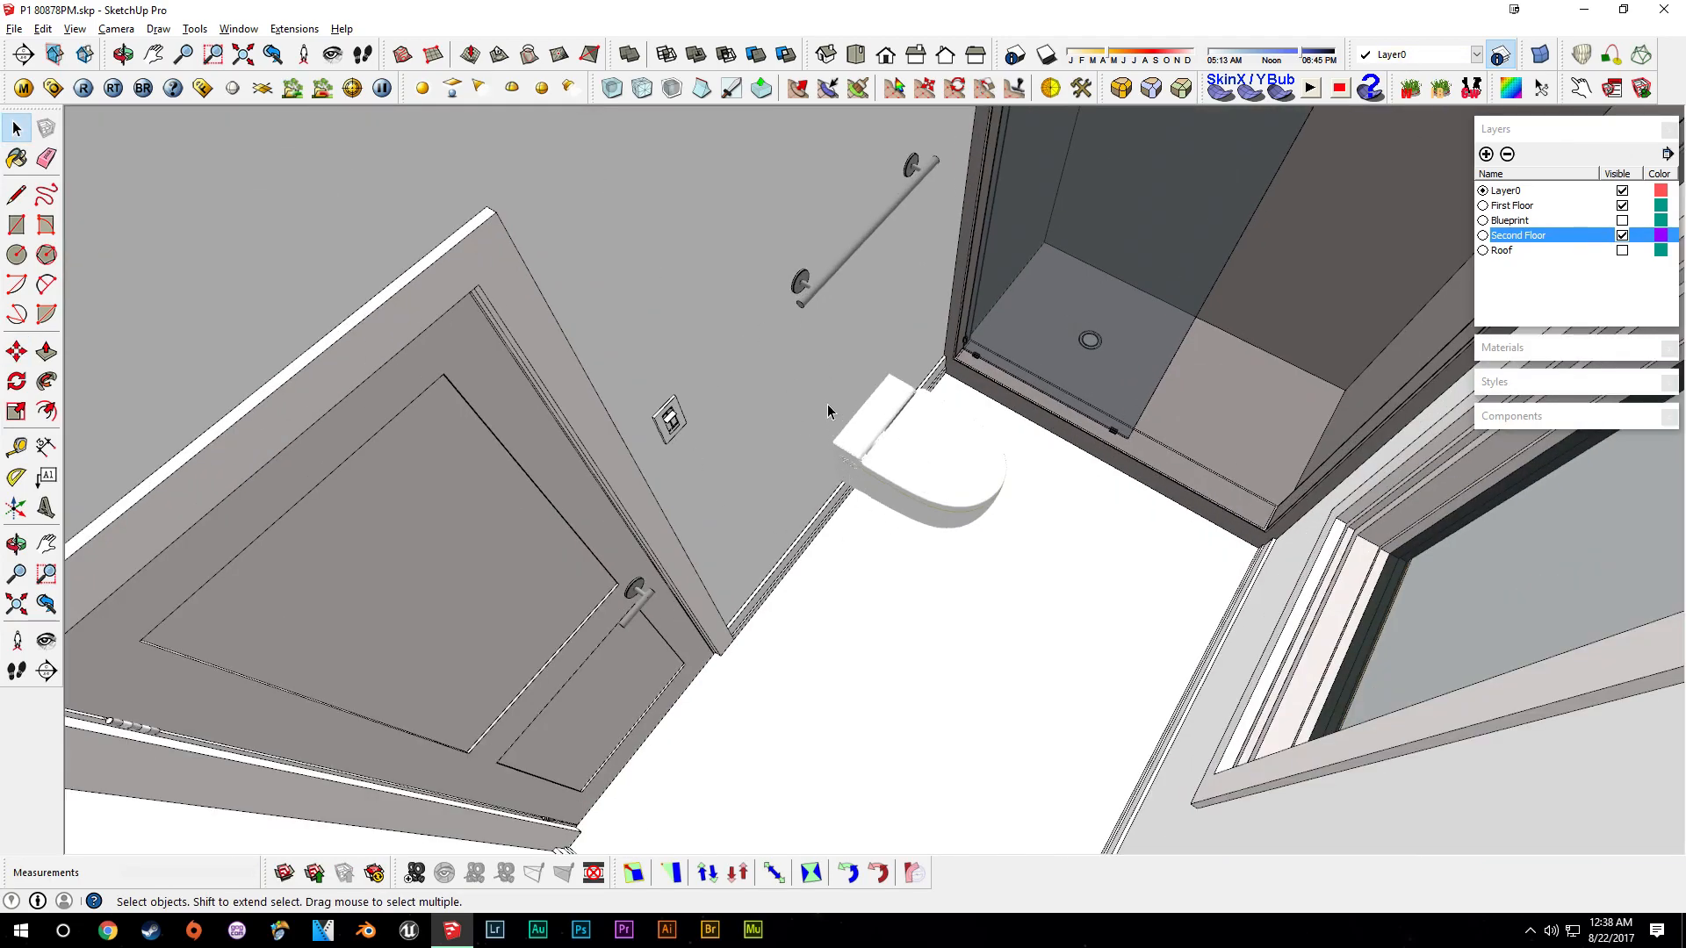
scroll(827, 404, "up", 3)
middle_click_drag(782, 505, 825, 478)
left_click(1621, 236)
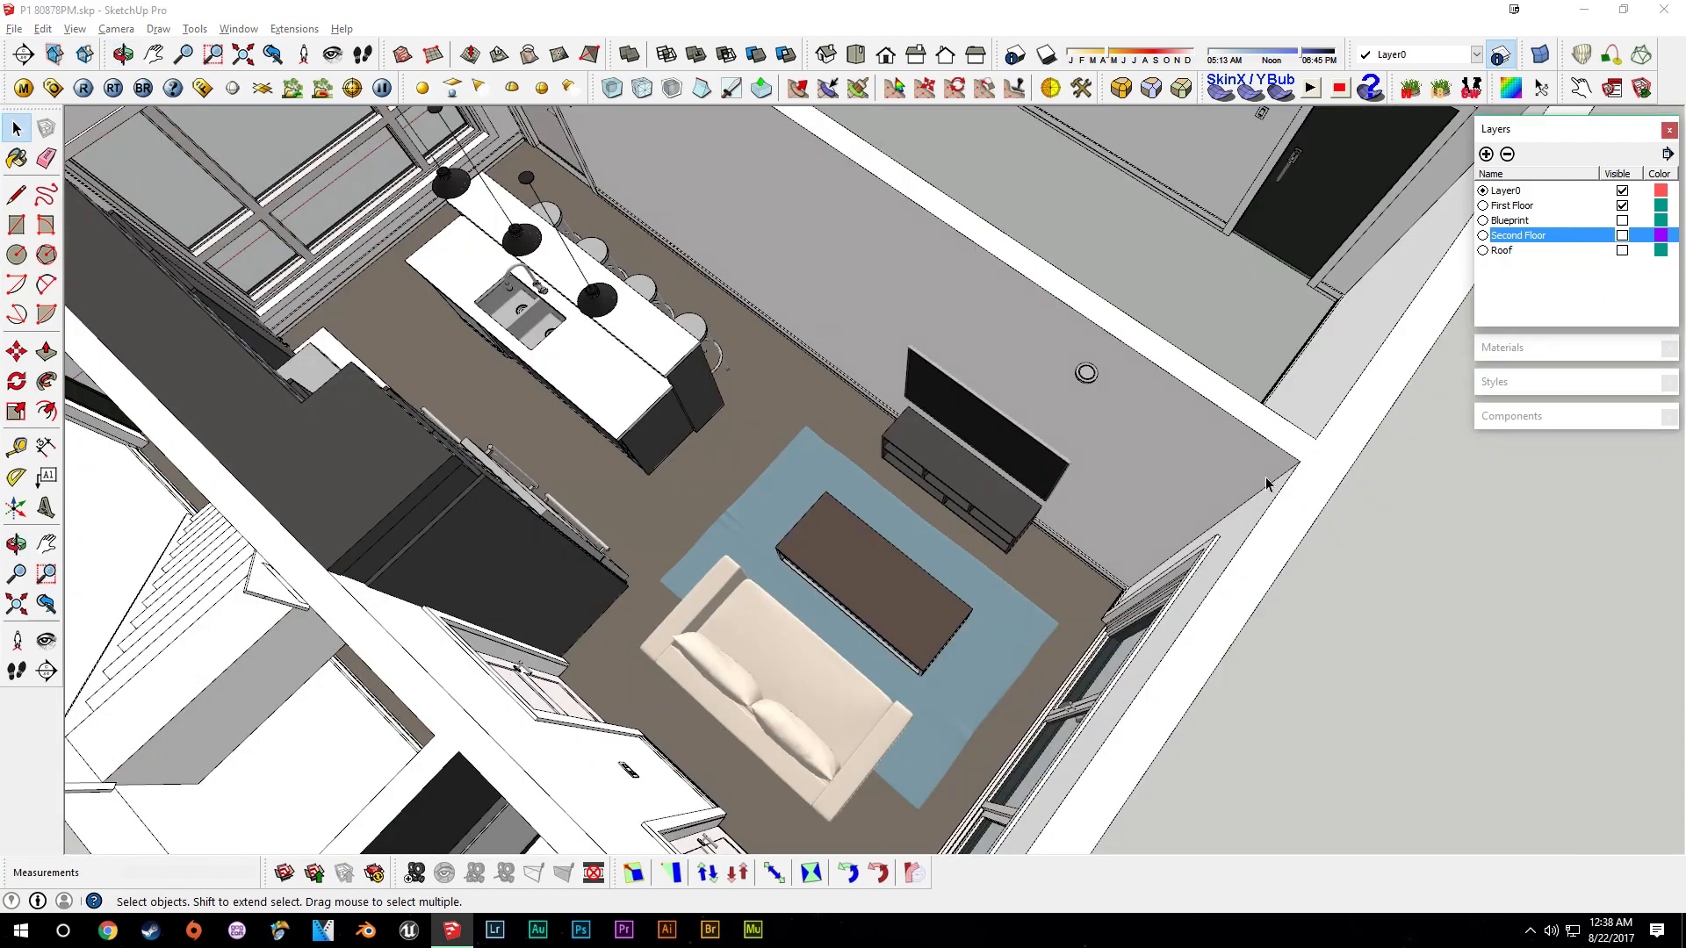
- Browse the 3D Warehouse results for toilet paper holders and close the window
middle_click_drag(856, 625, 1012, 353, "shift")
scroll(895, 549, "up", 3)
mouse_move(922, 571)
middle_mouse_down()
mouse_move(1160, 700)
mouse_move(1235, 512)
mouse_move(908, 340)
middle_mouse_up()
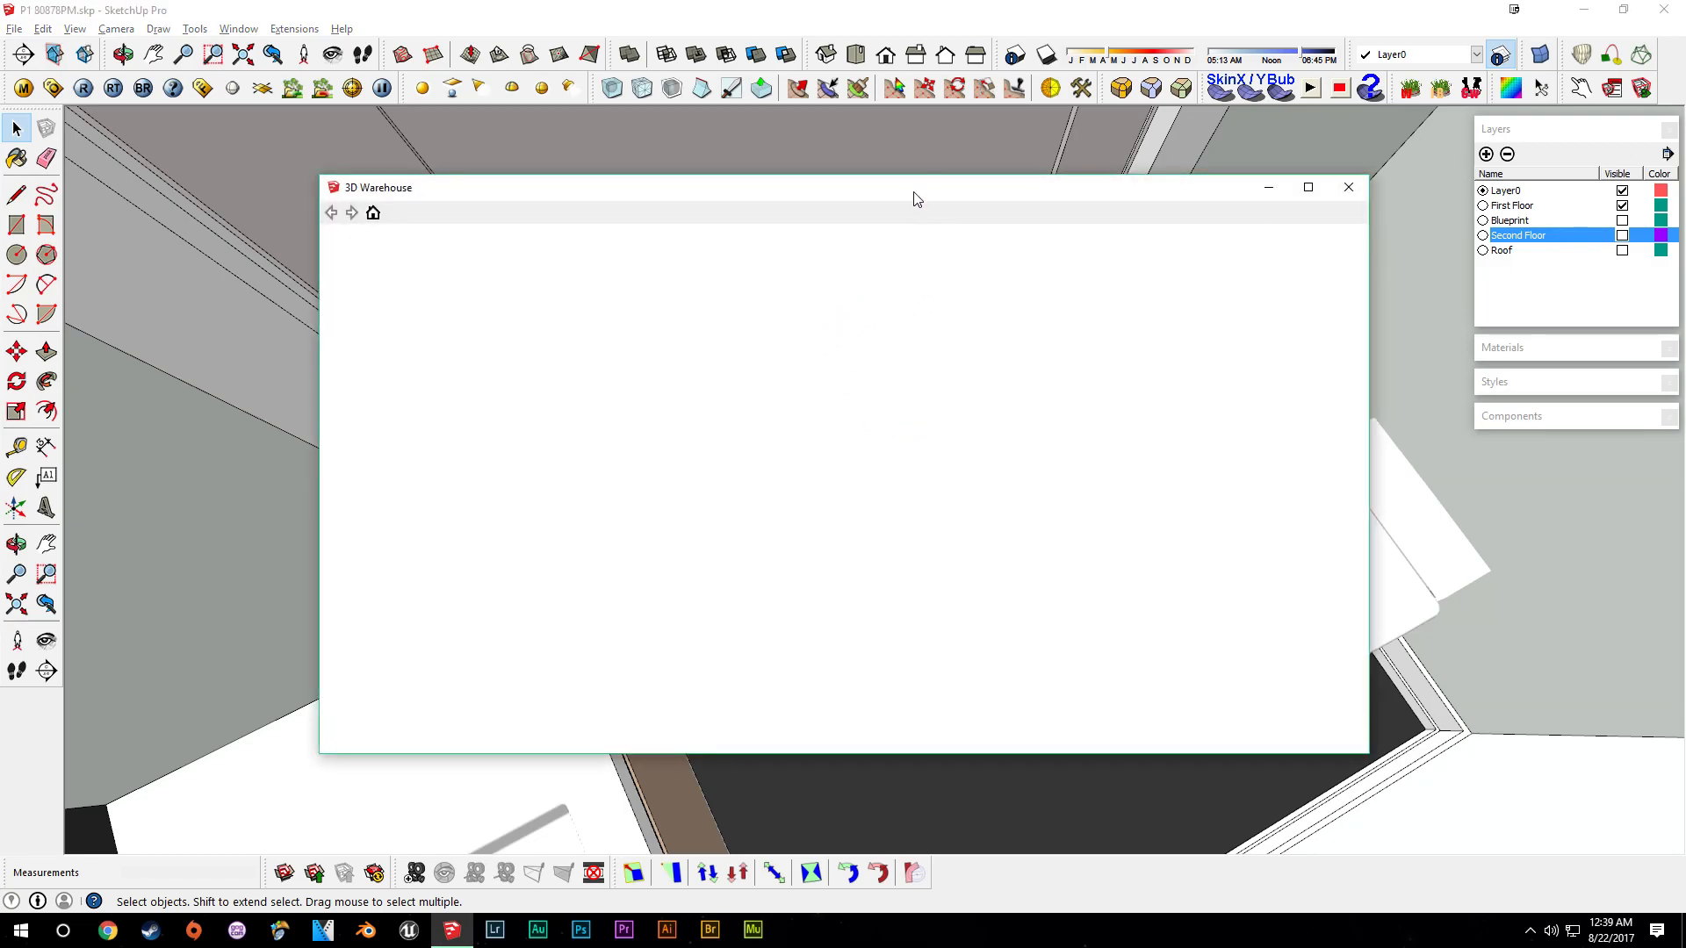
left_click_drag(913, 192, 971, 188)
scroll(1124, 486, "down", 3)
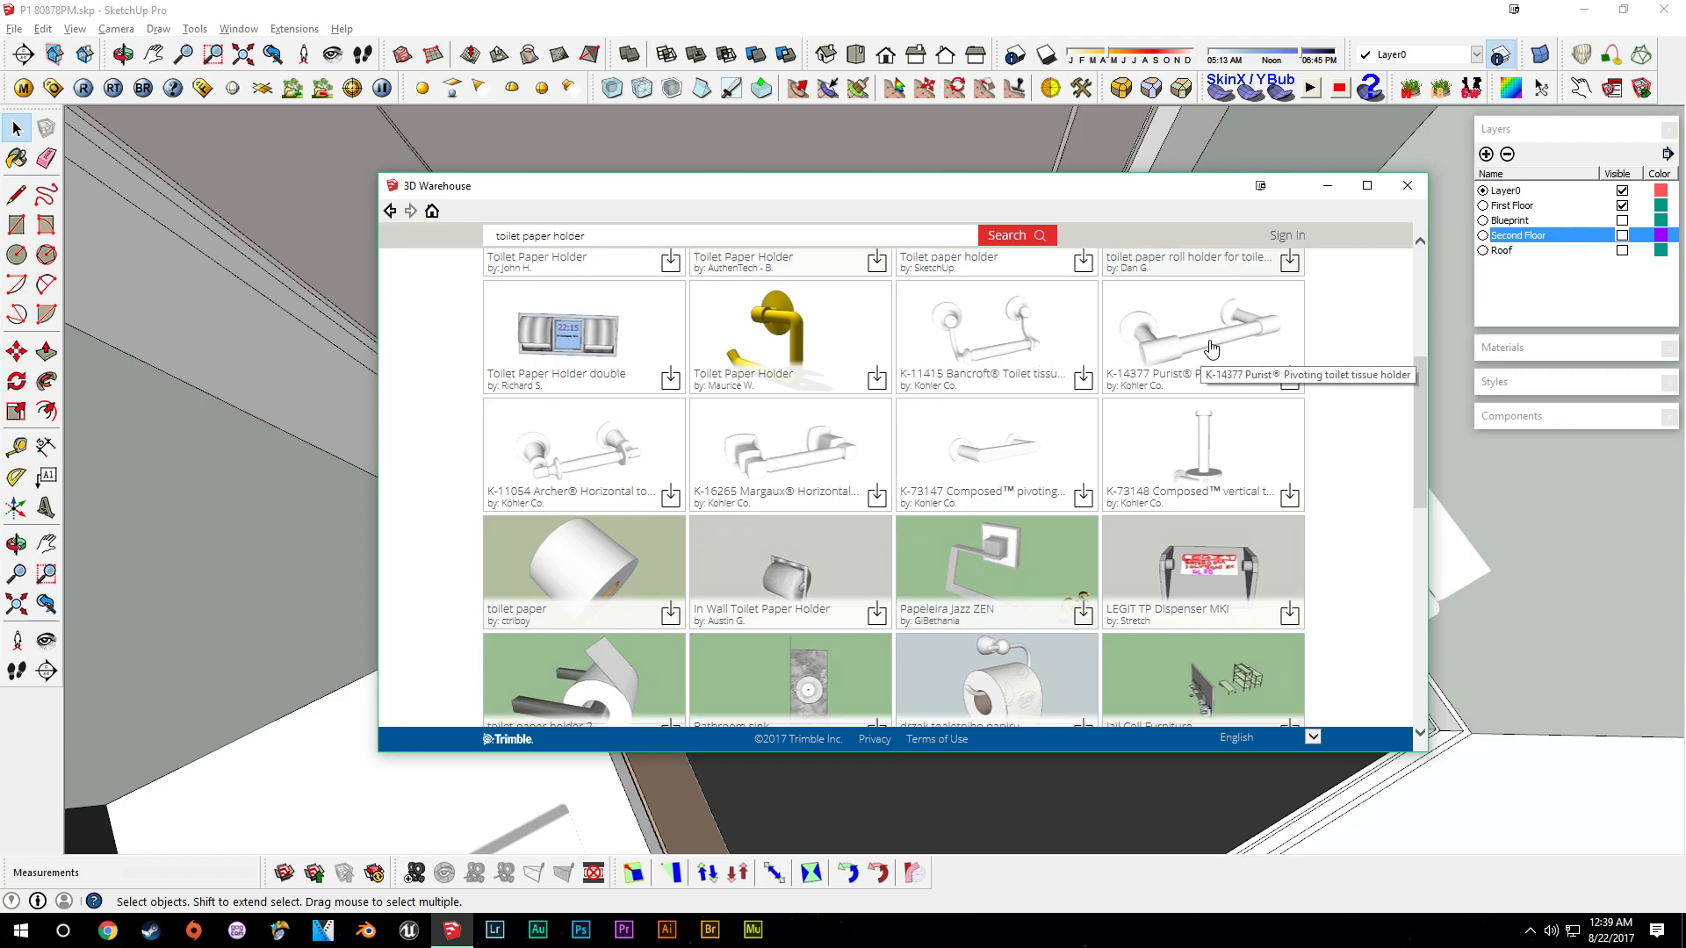
scroll(1054, 422, "down", 3)
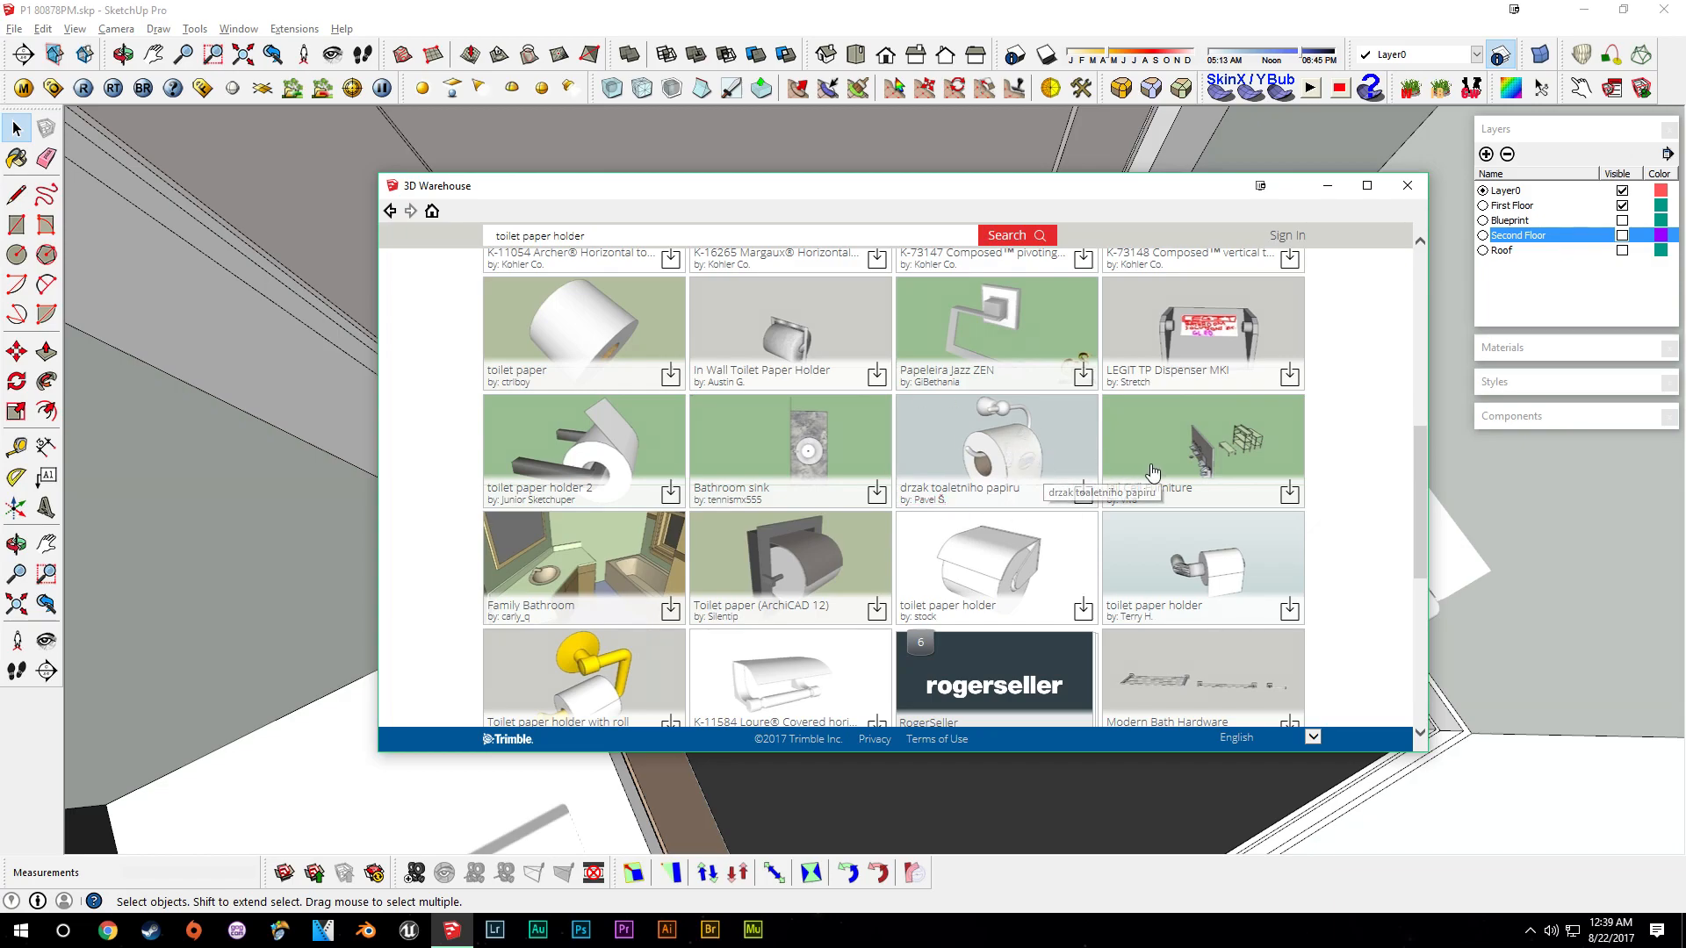
left_click(1042, 9)
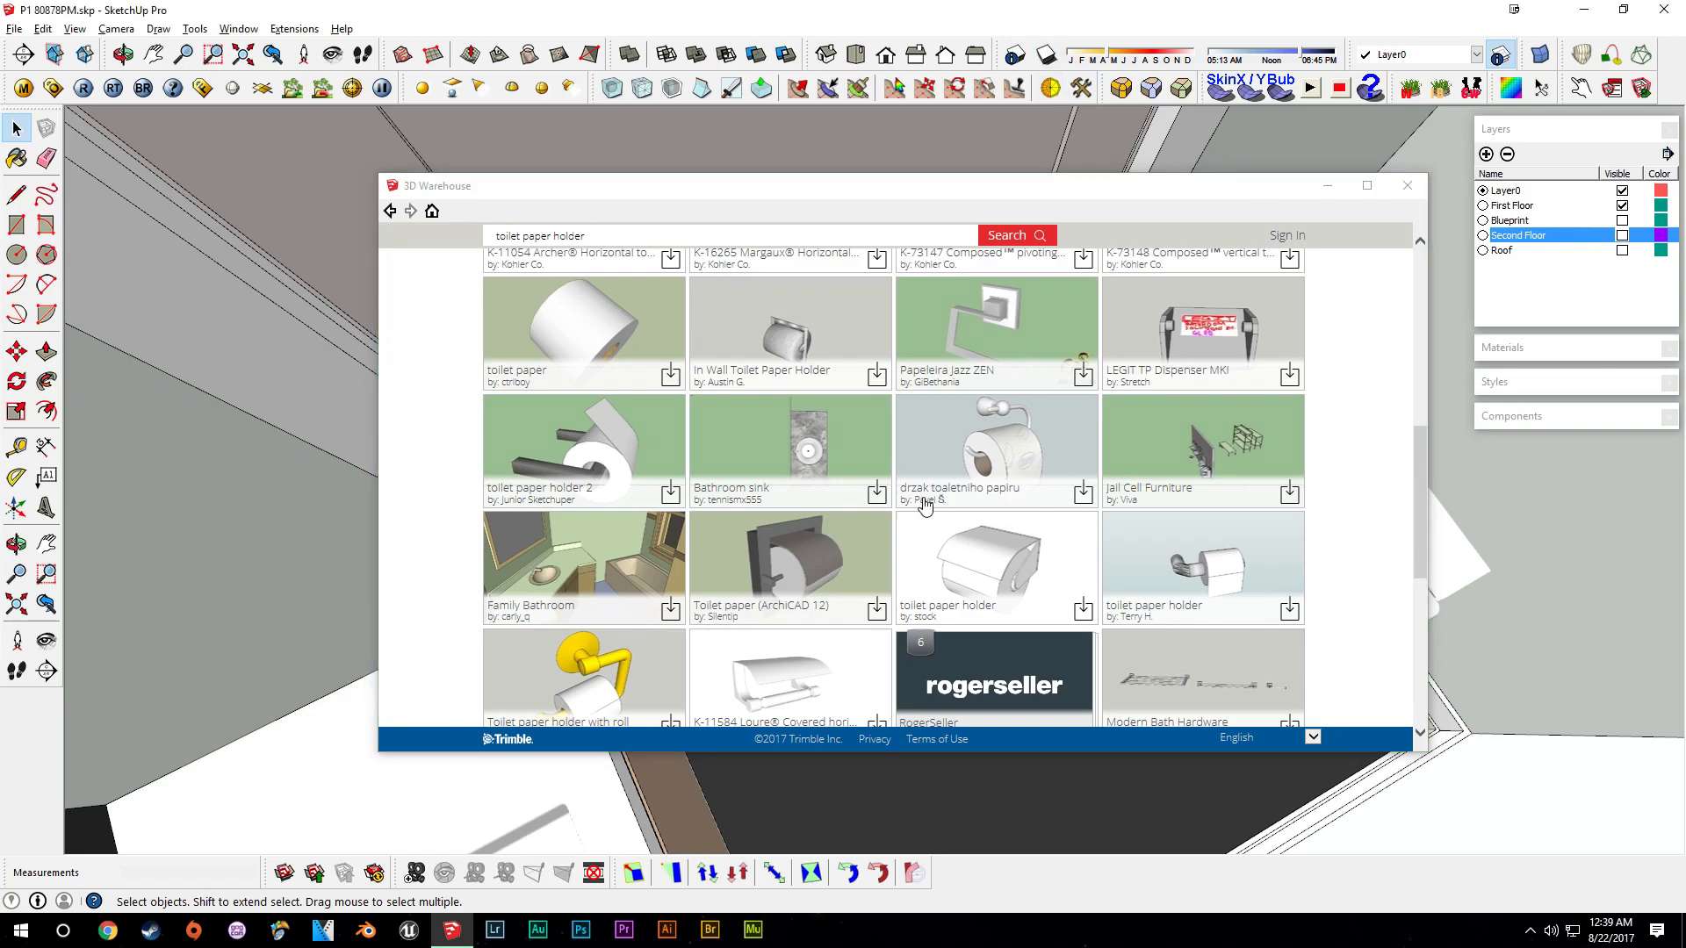
left_click(1408, 185)
- Paste a copy of the door-mounted toilet paper holder onto the wall beside the downstairs toilet
scroll(829, 439, "up", 2)
left_click(676, 544)
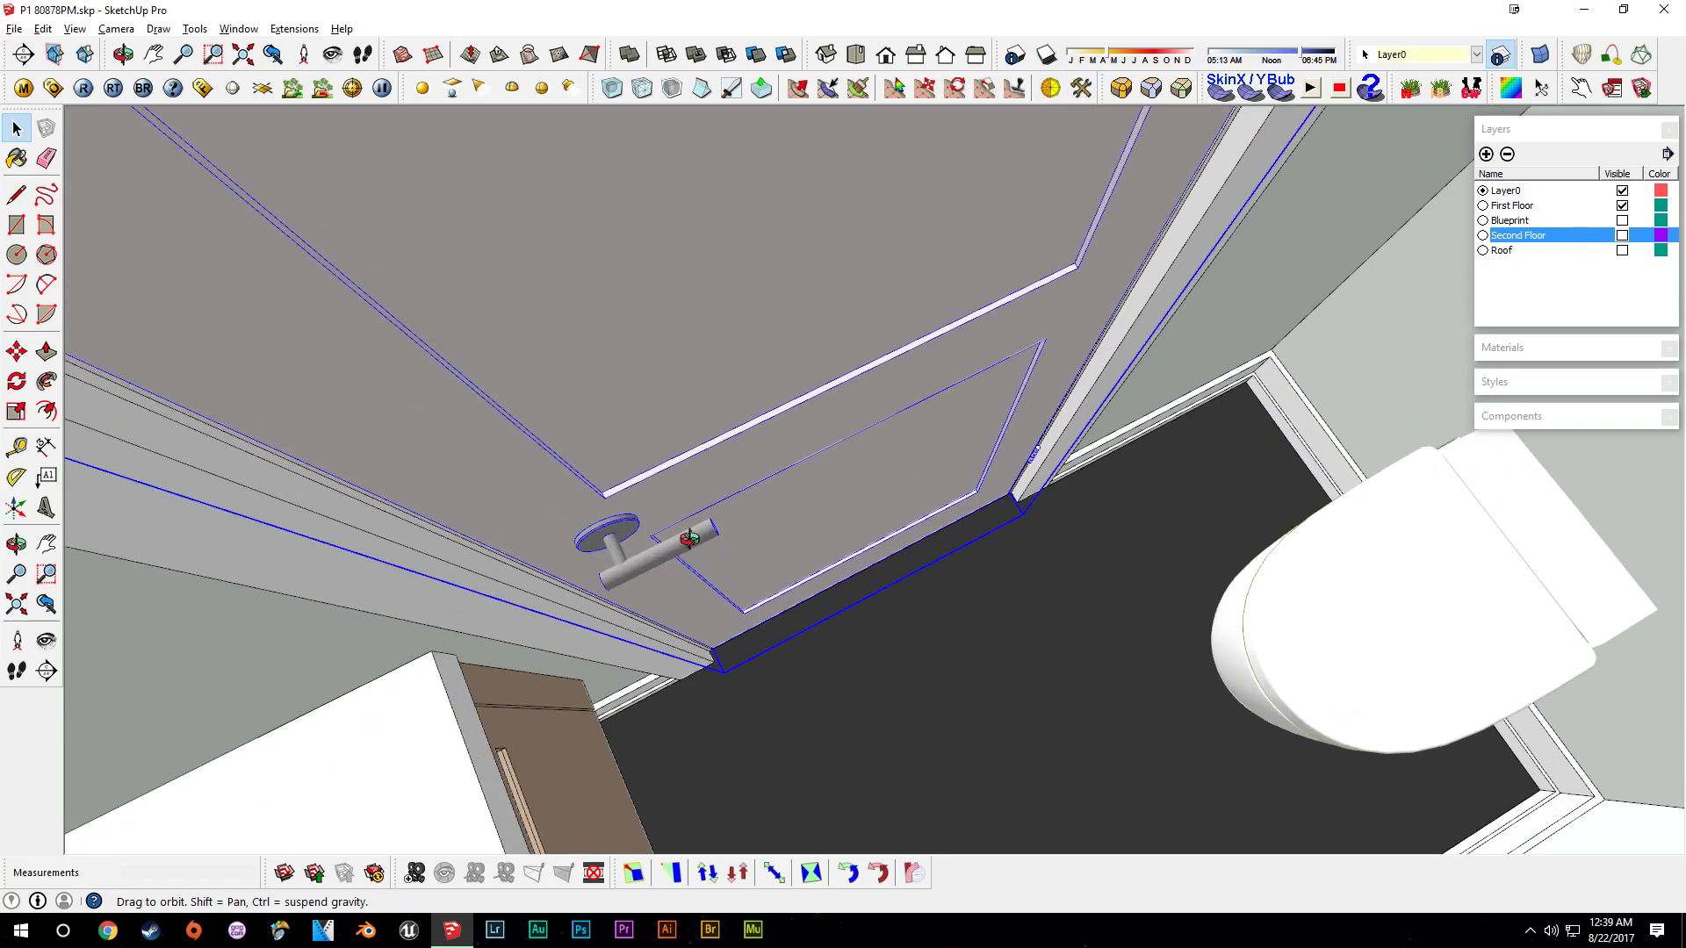
middle_click_drag(676, 544, 684, 419)
double_click(684, 420)
left_click(661, 439)
double_click(656, 430)
left_click(651, 432)
middle_click_drag(1141, 390, 929, 484, "shift")
left_click(904, 460)
left_click(884, 431)
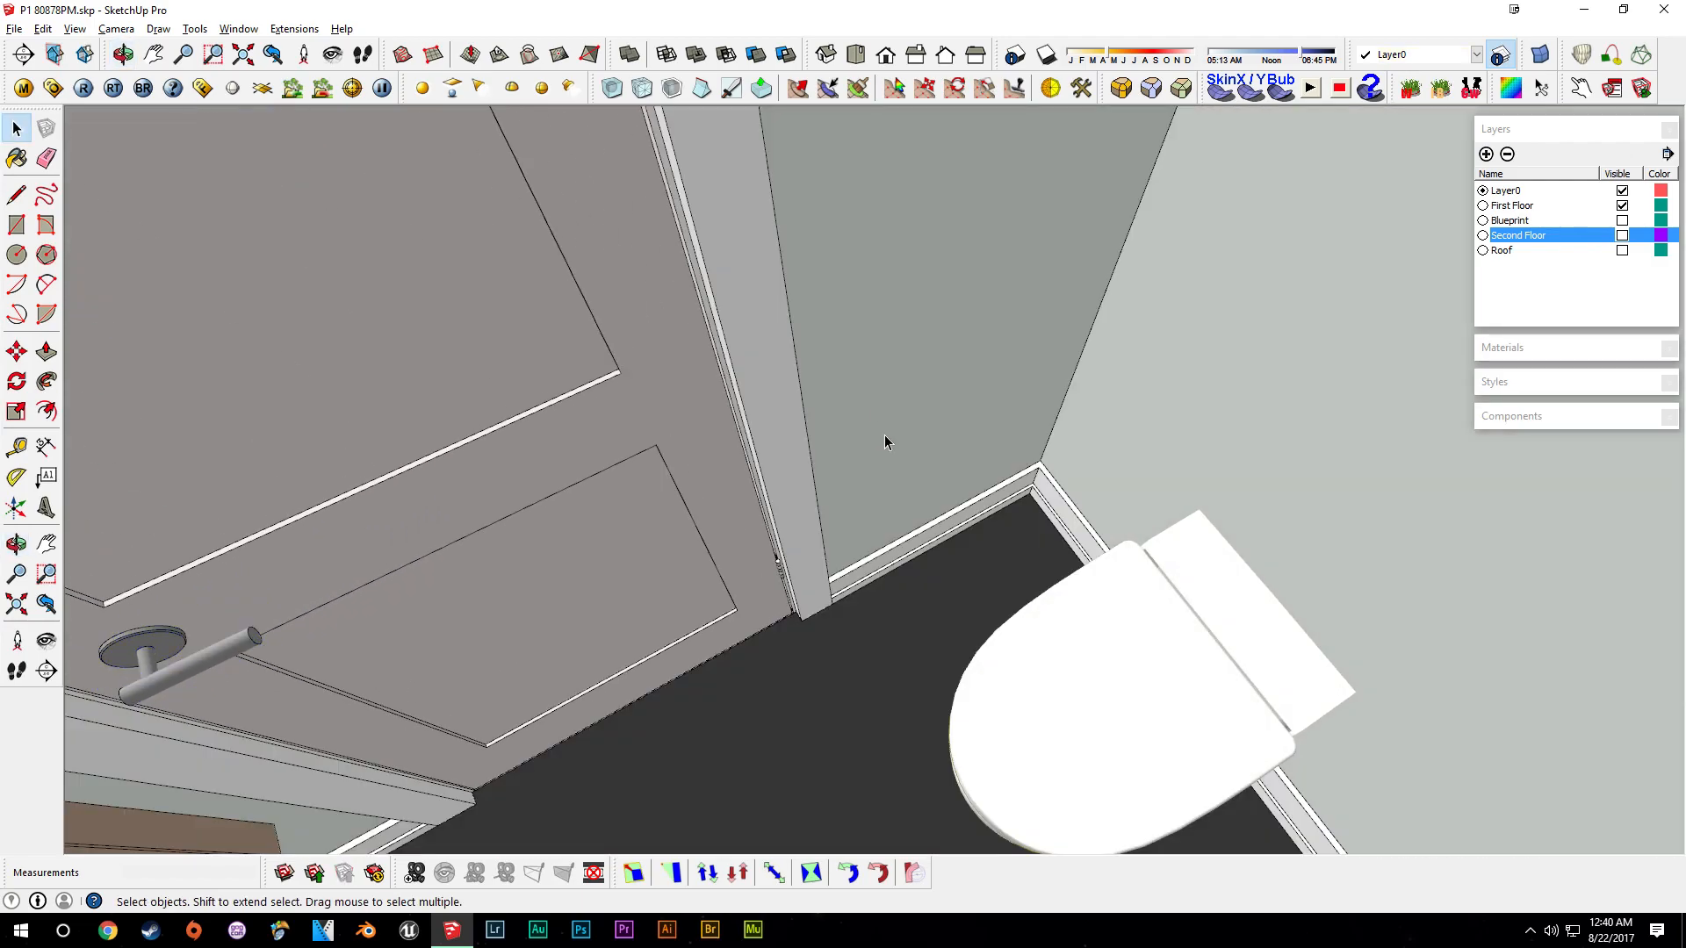
key("ctrl+v")
scroll(904, 479, "up", 3)
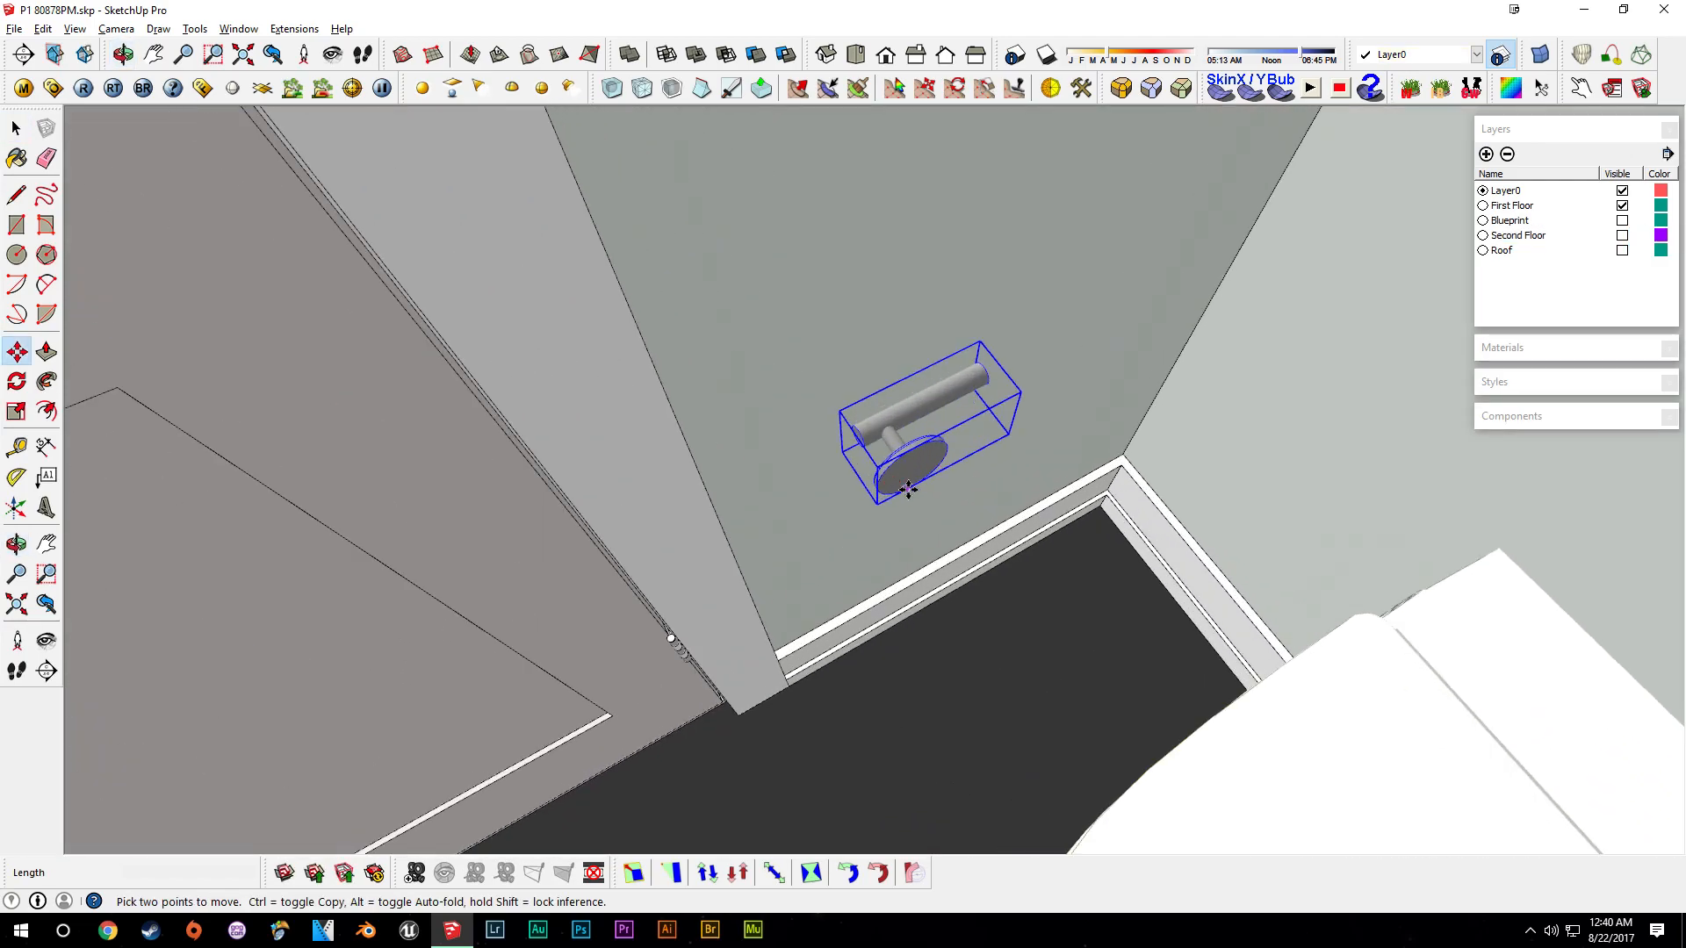
left_click(872, 432)
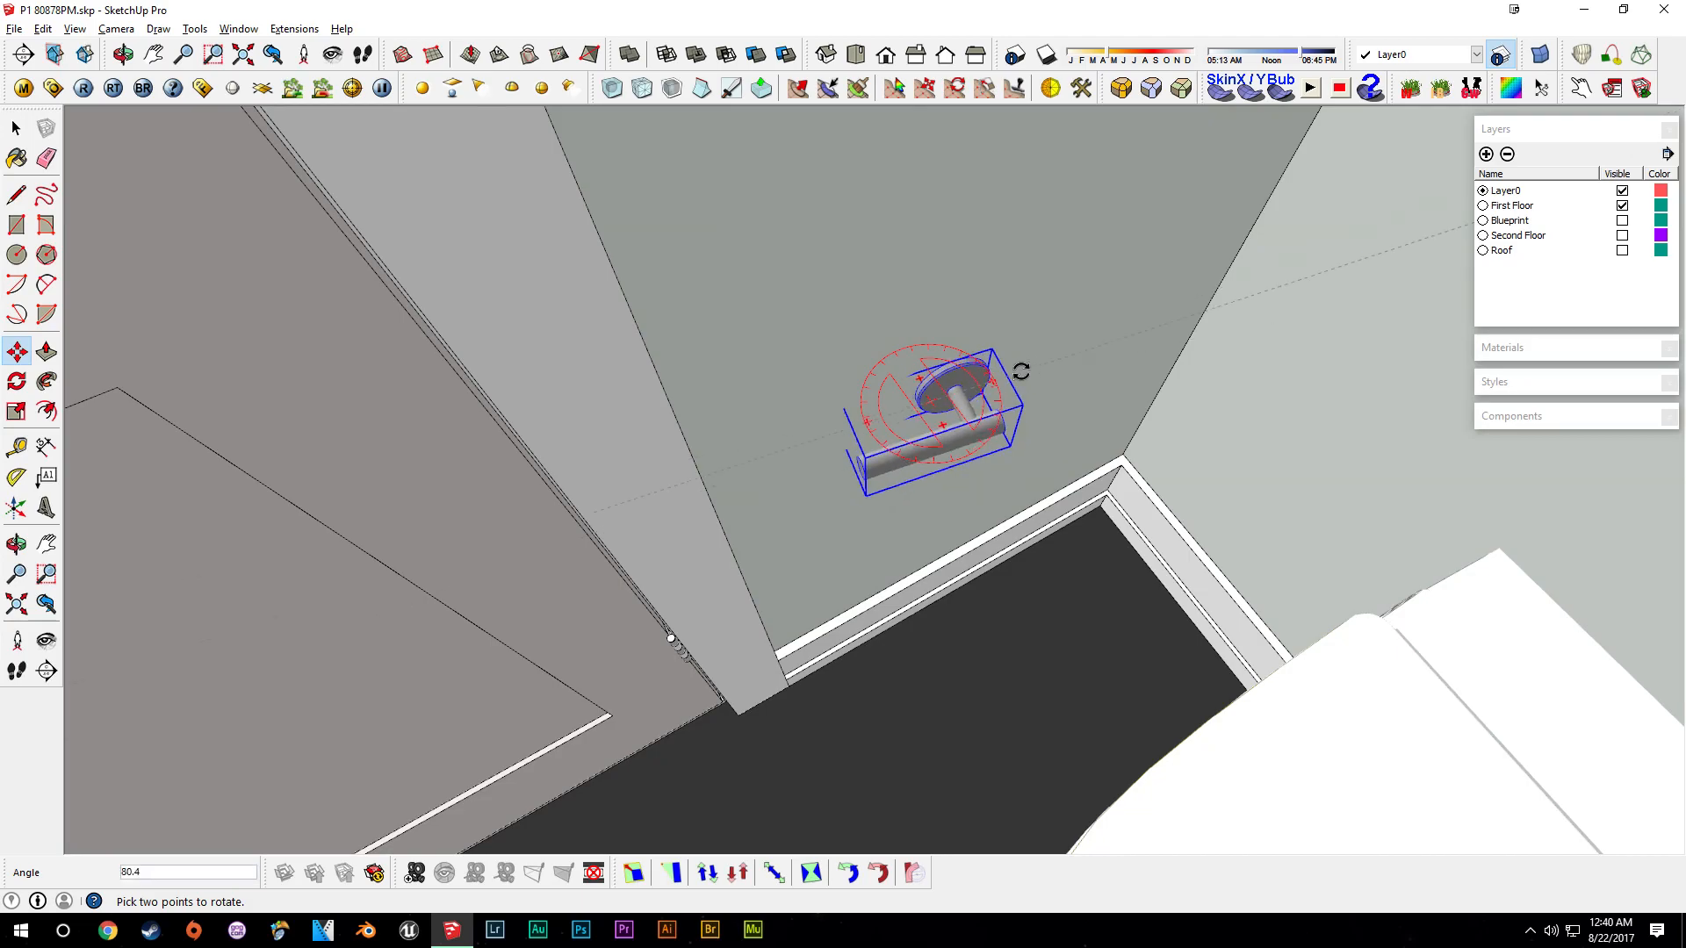
- Rotate the pasted holder to face outward and position it on the wall
left_click(1015, 358)
scroll(975, 369, "up", 3)
middle_click_drag(932, 463, 1035, 411)
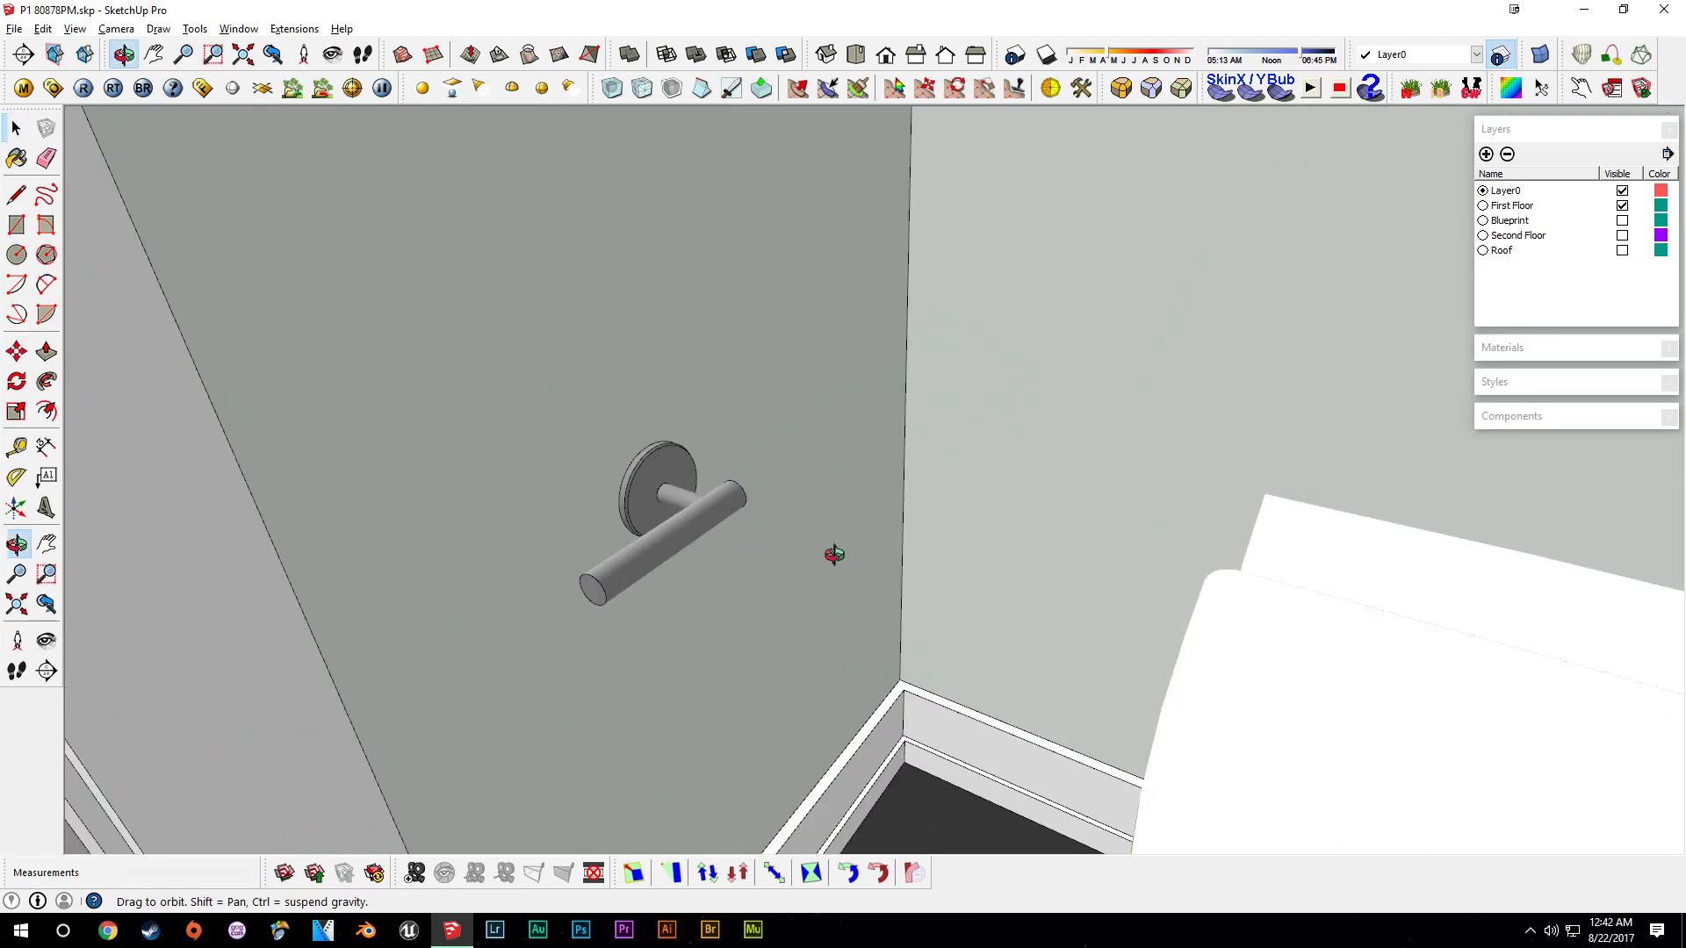
middle_click_drag(834, 555, 794, 586)
left_click(639, 576)
double_click(651, 560)
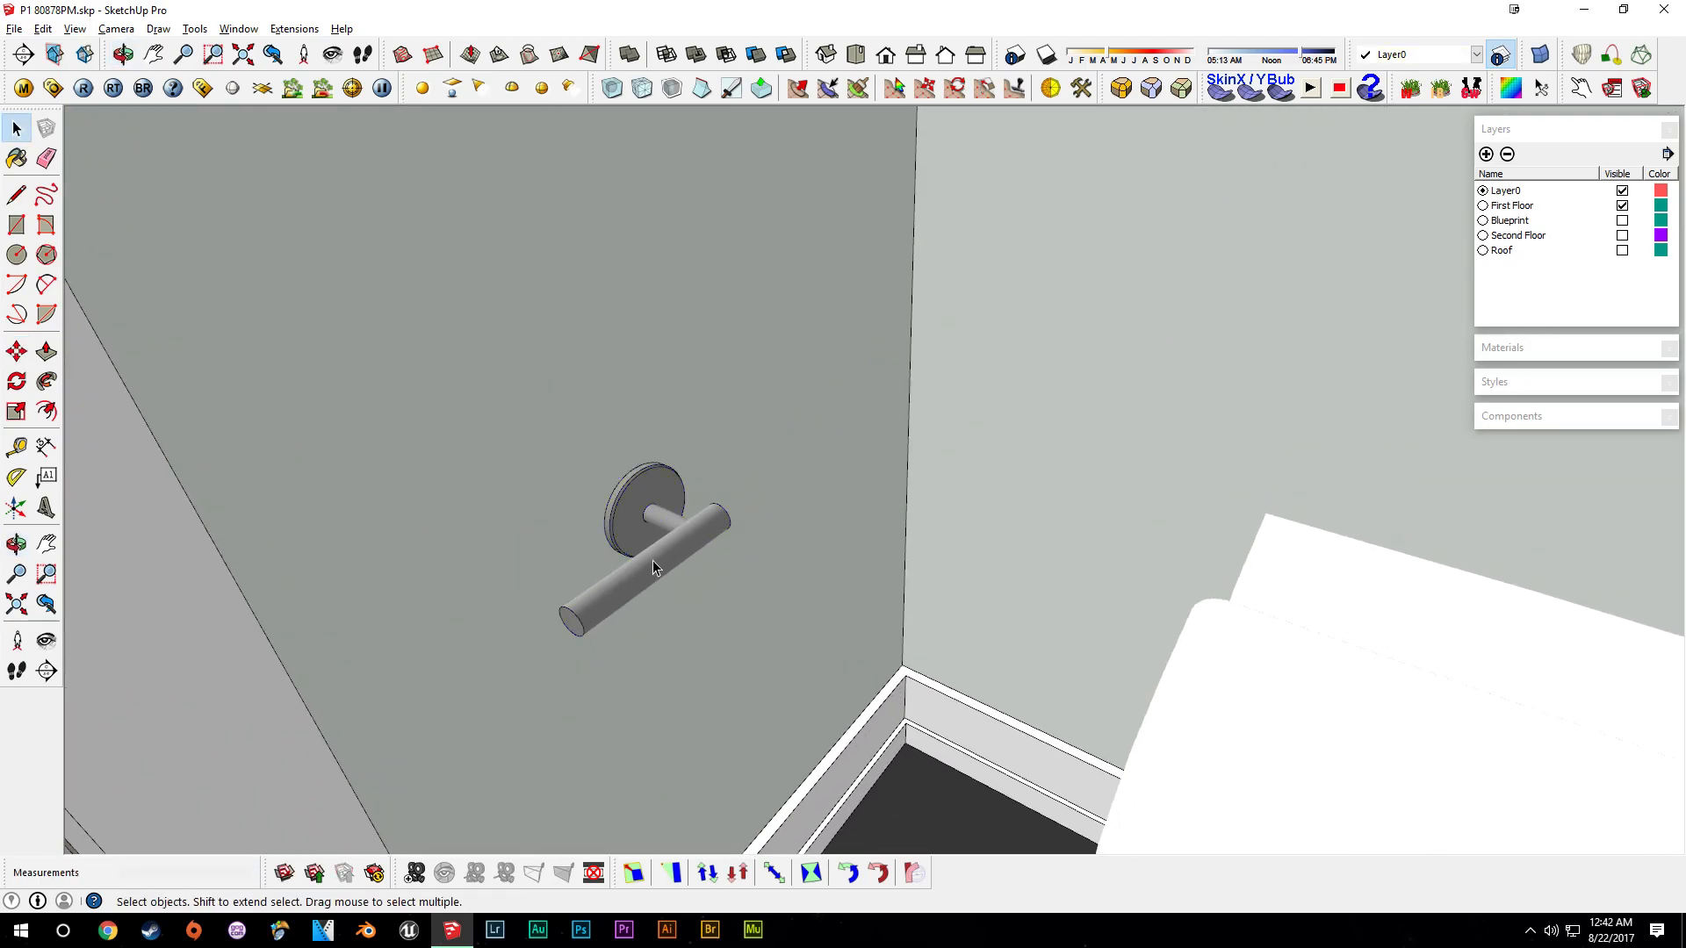
- Draw a circle of about 23.5 mm radius on the wall
left_click(17, 256)
middle_click_drag(1008, 402, 940, 520, "shift")
key("space")
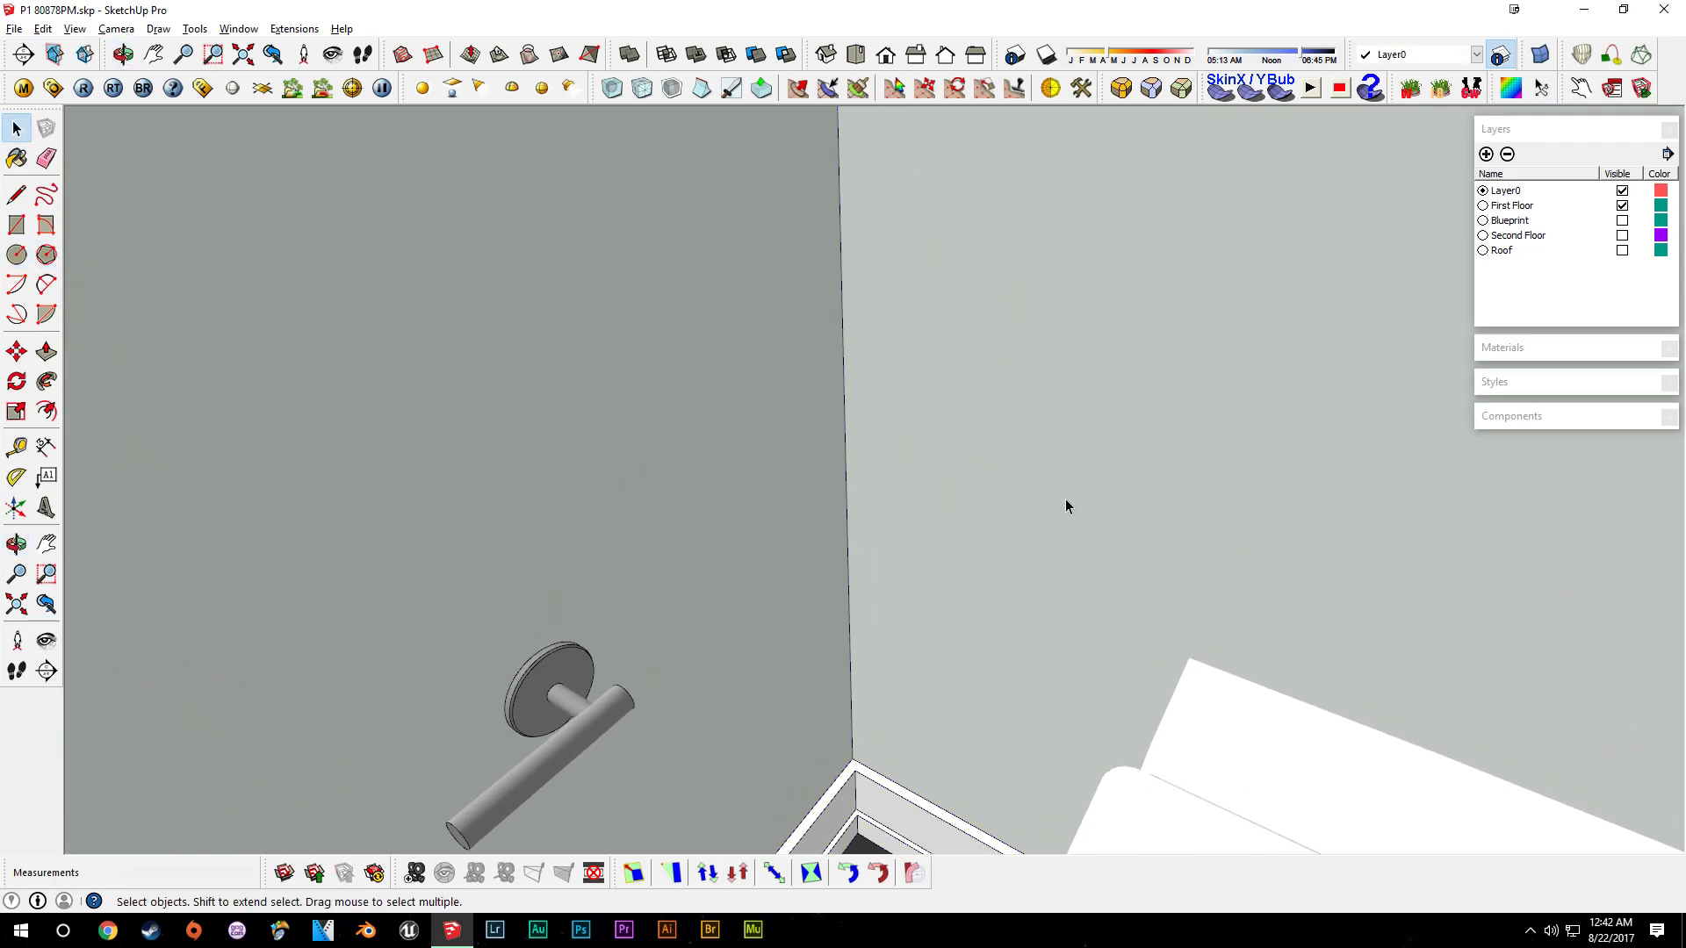
left_click(16, 254)
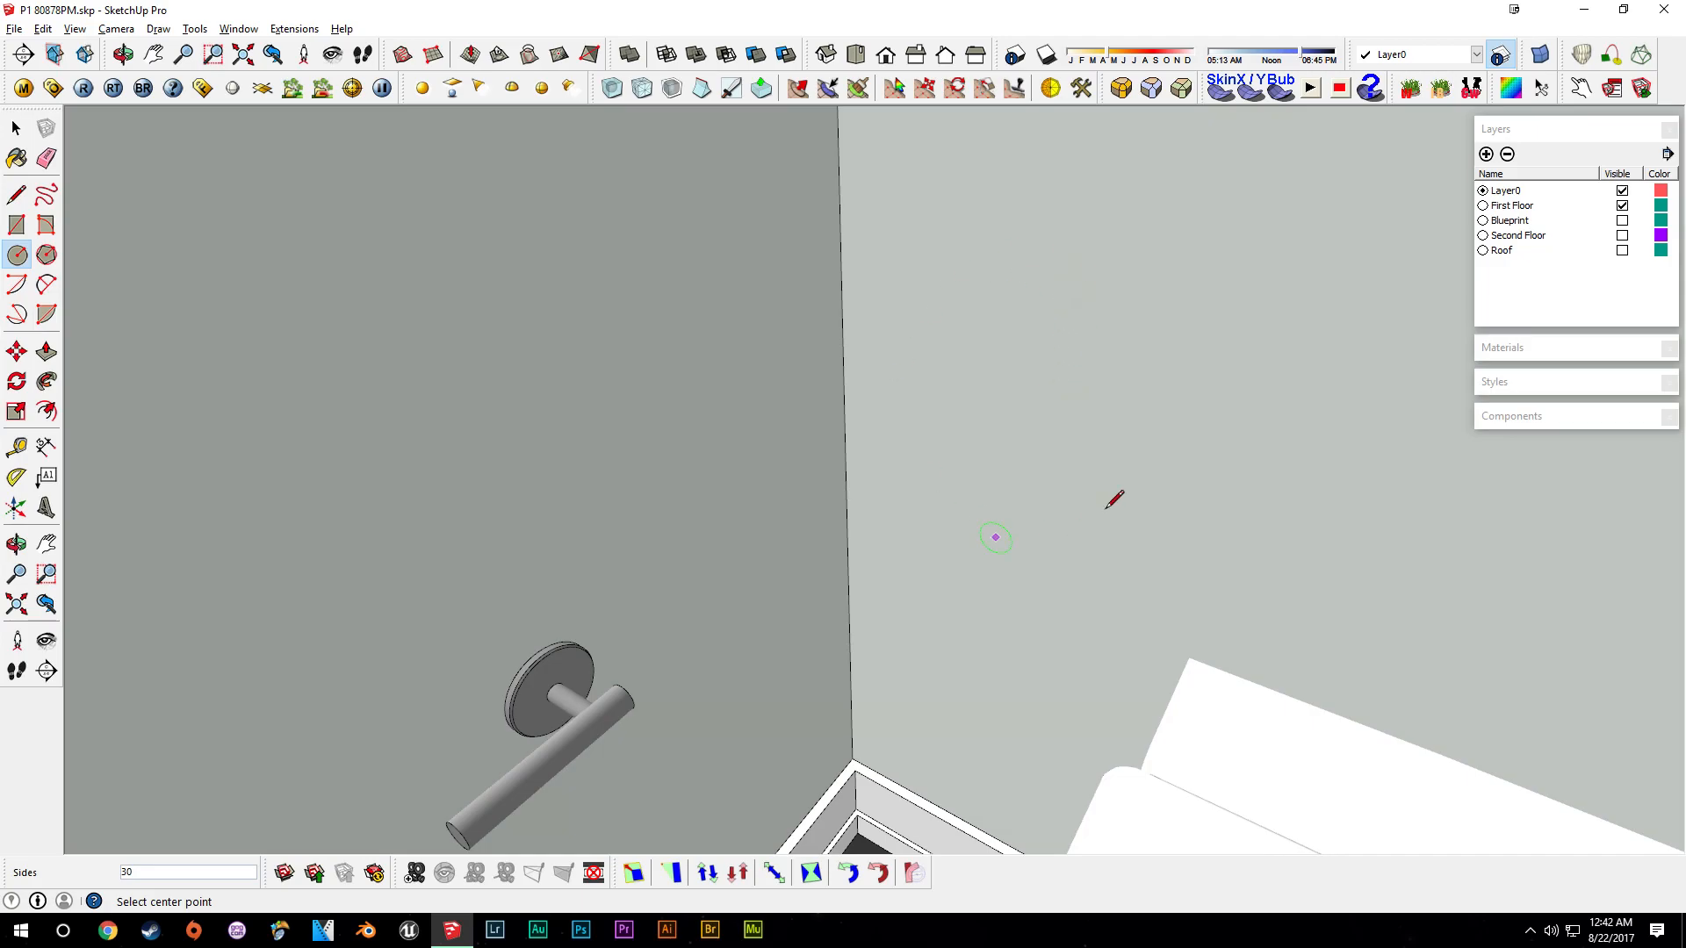
scroll(1027, 419, "up", 2)
left_click(948, 378)
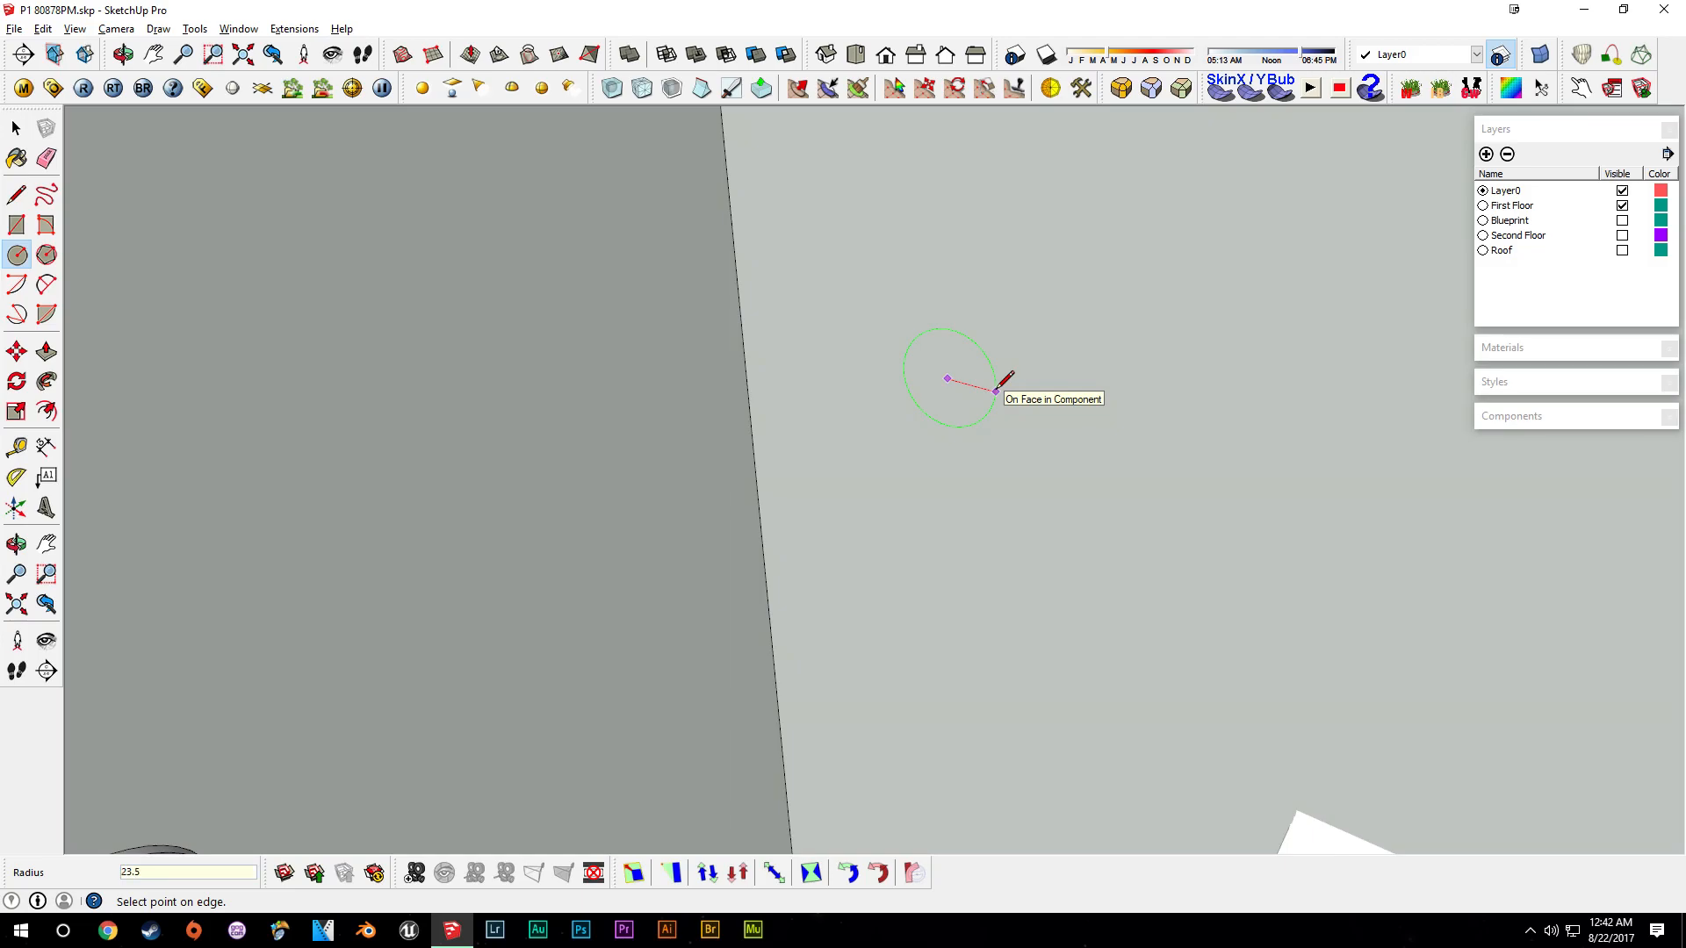
left_click(995, 390)
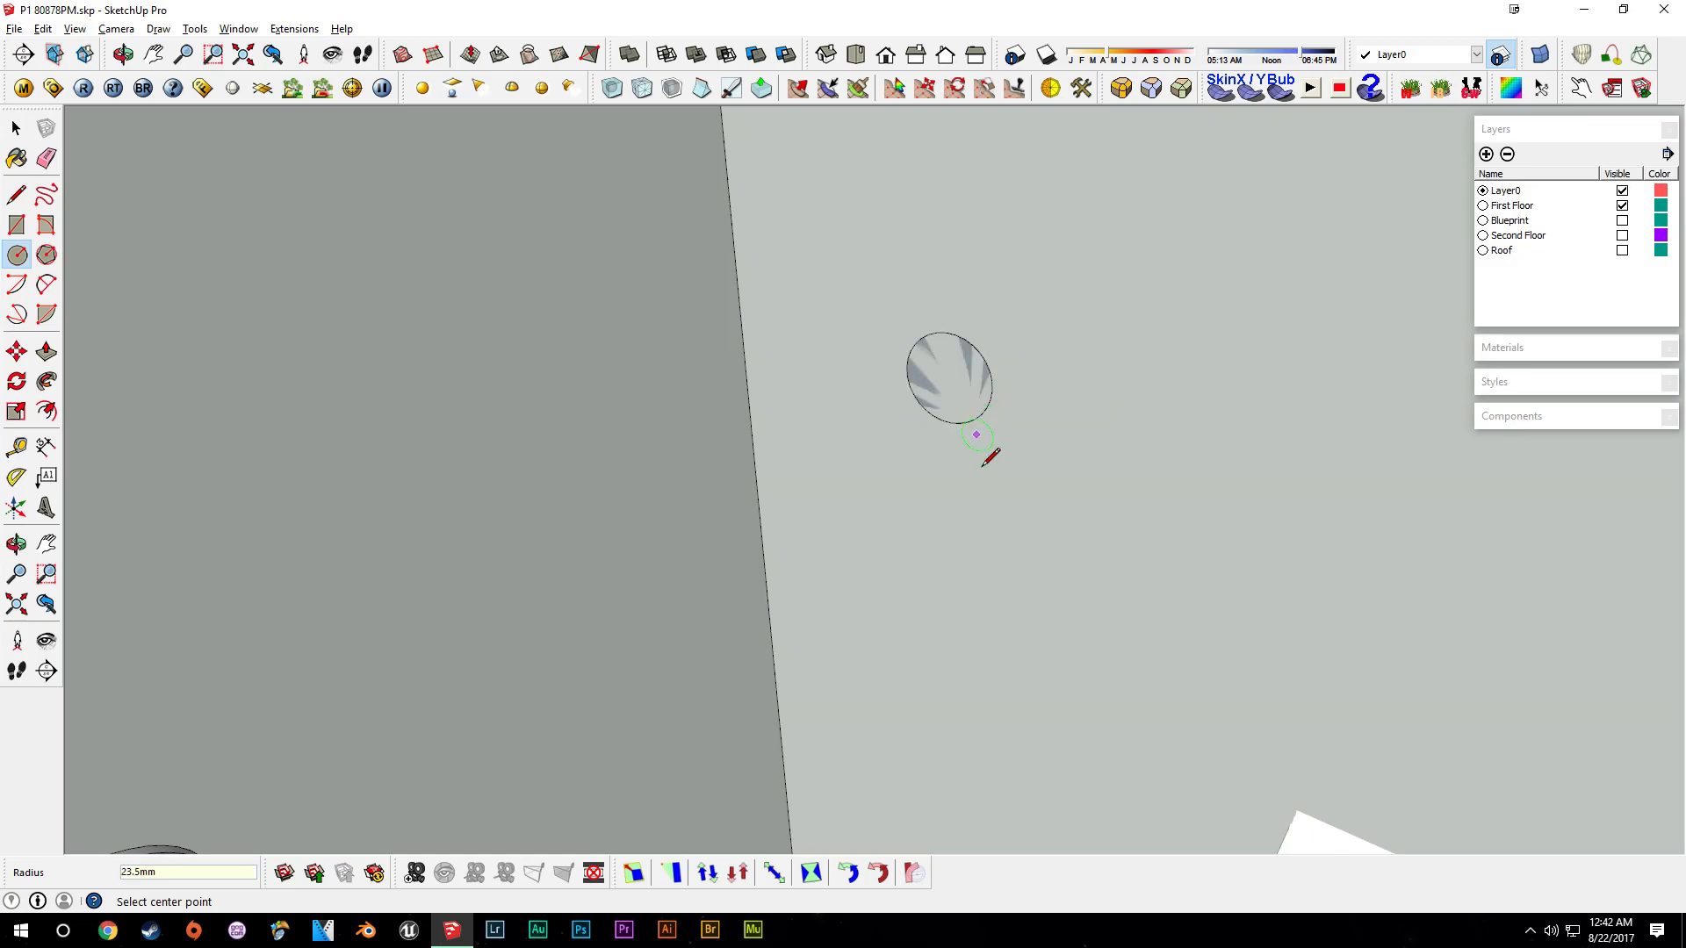
- Push-pull the circle out into a short cylinder about 11 mm deep
key("space")
scroll(1034, 439, "down", 5)
key("p")
left_click_drag(987, 424, 909, 478)
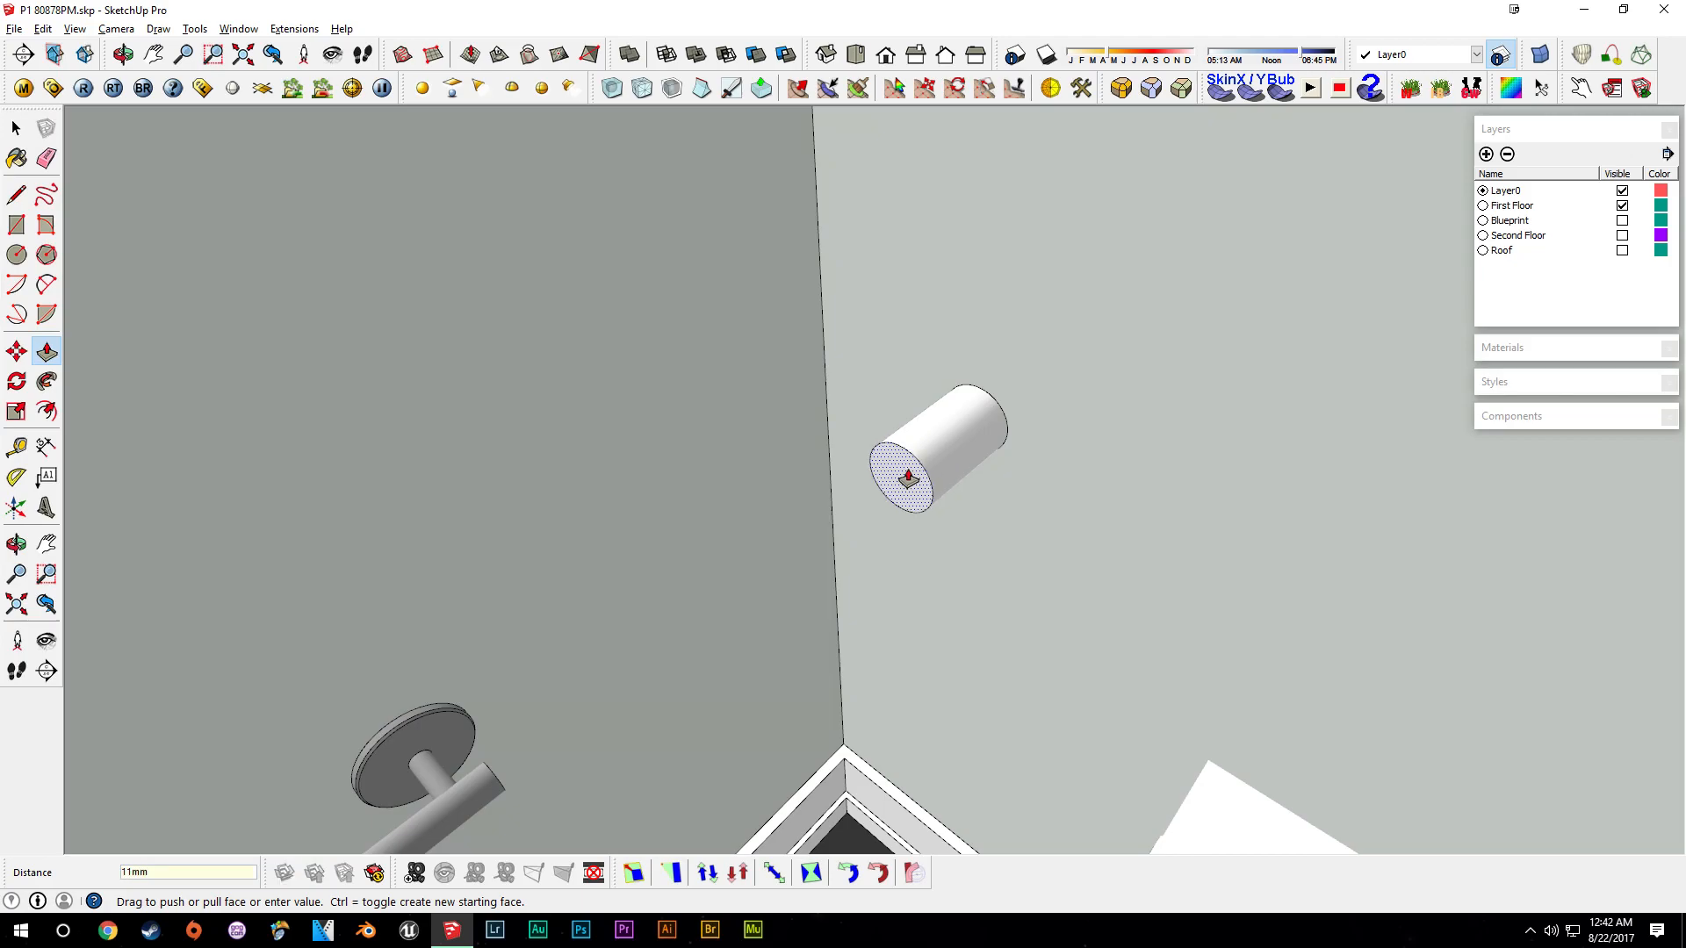
key("Return")
- Offset the cylinder's end face outward to form the outer edge of a paper roll
key("space")
scroll(1130, 430, "up", 4)
key("f")
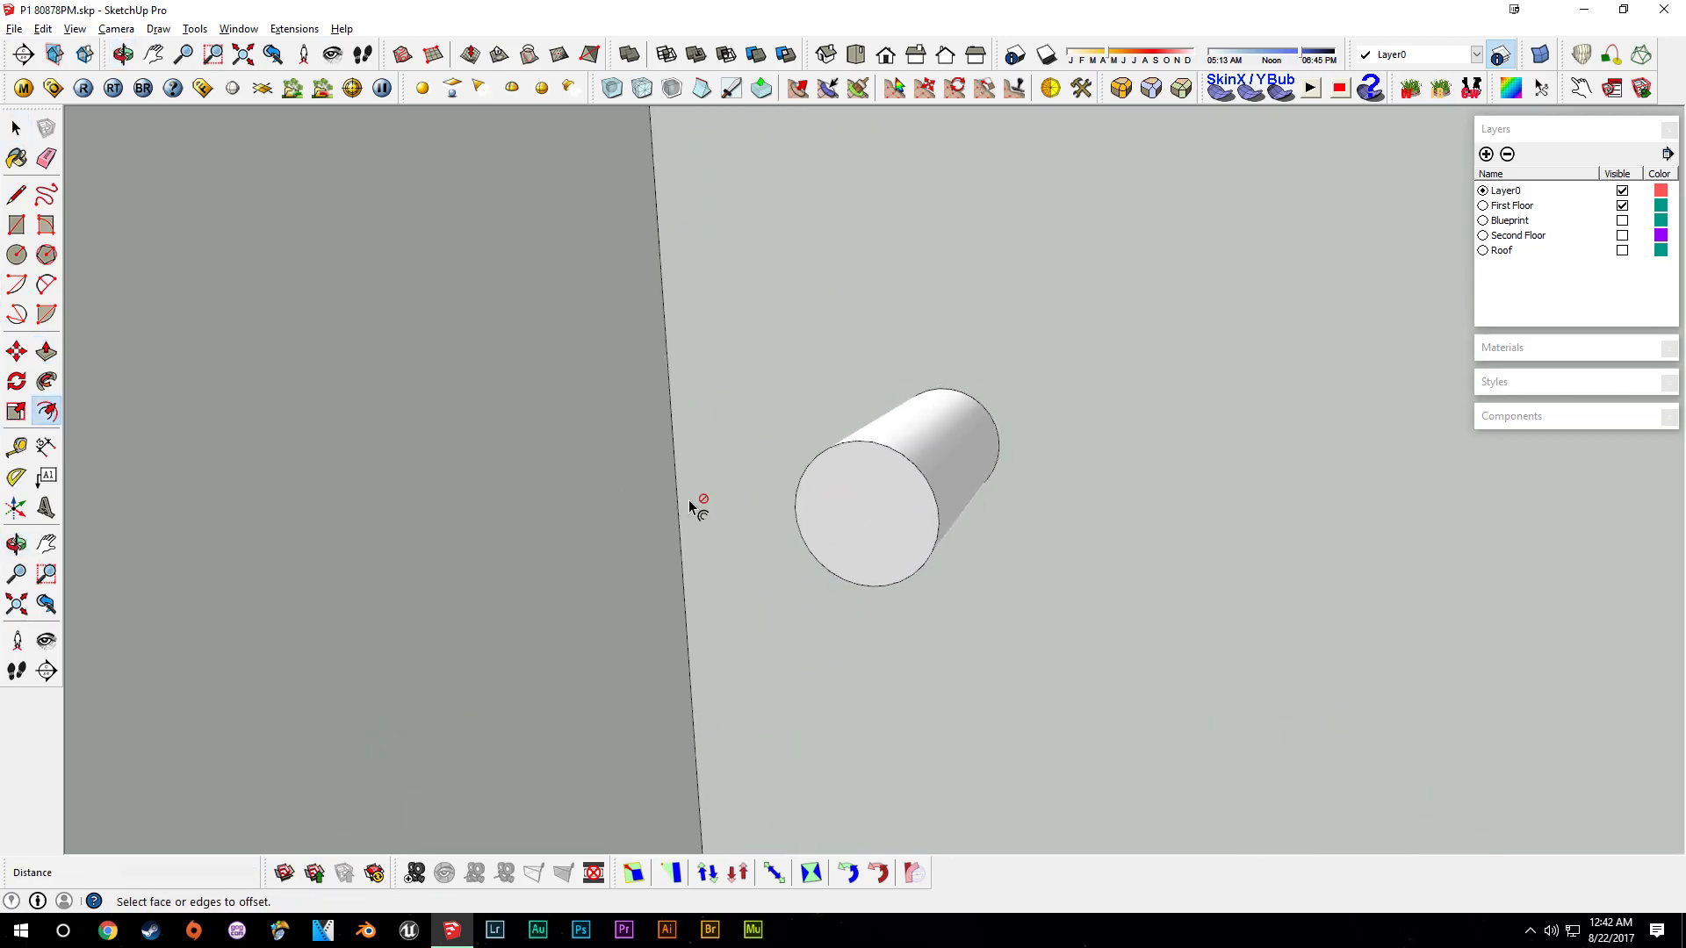
left_click(908, 458)
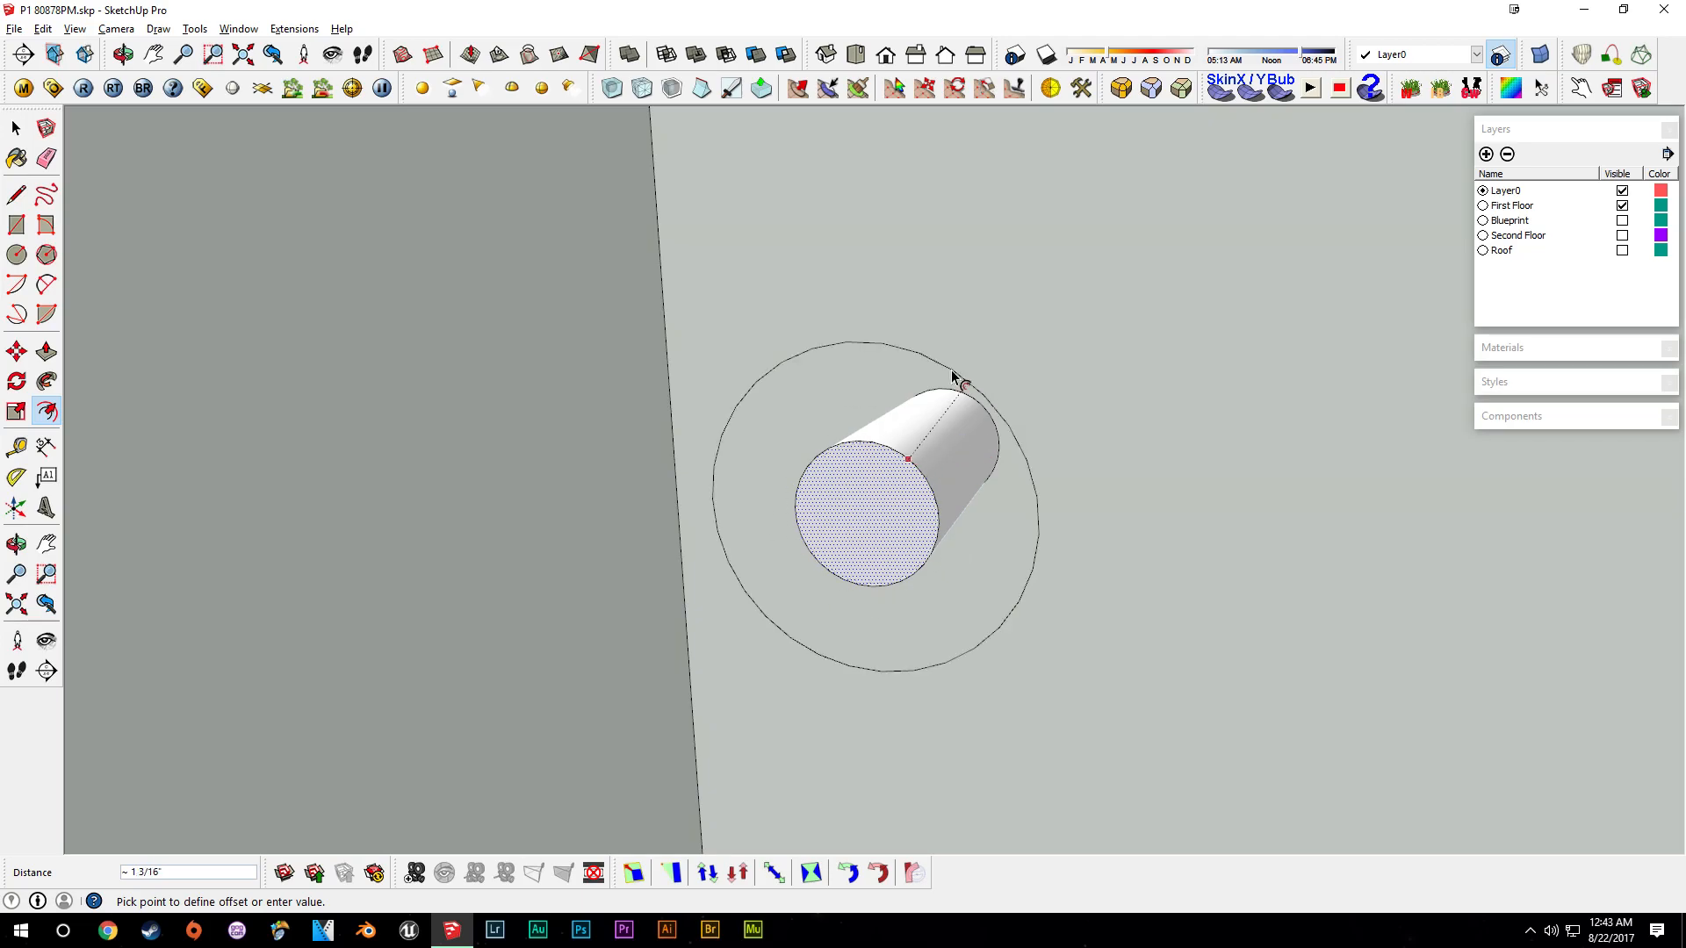
middle_click_drag(978, 357, 1014, 329)
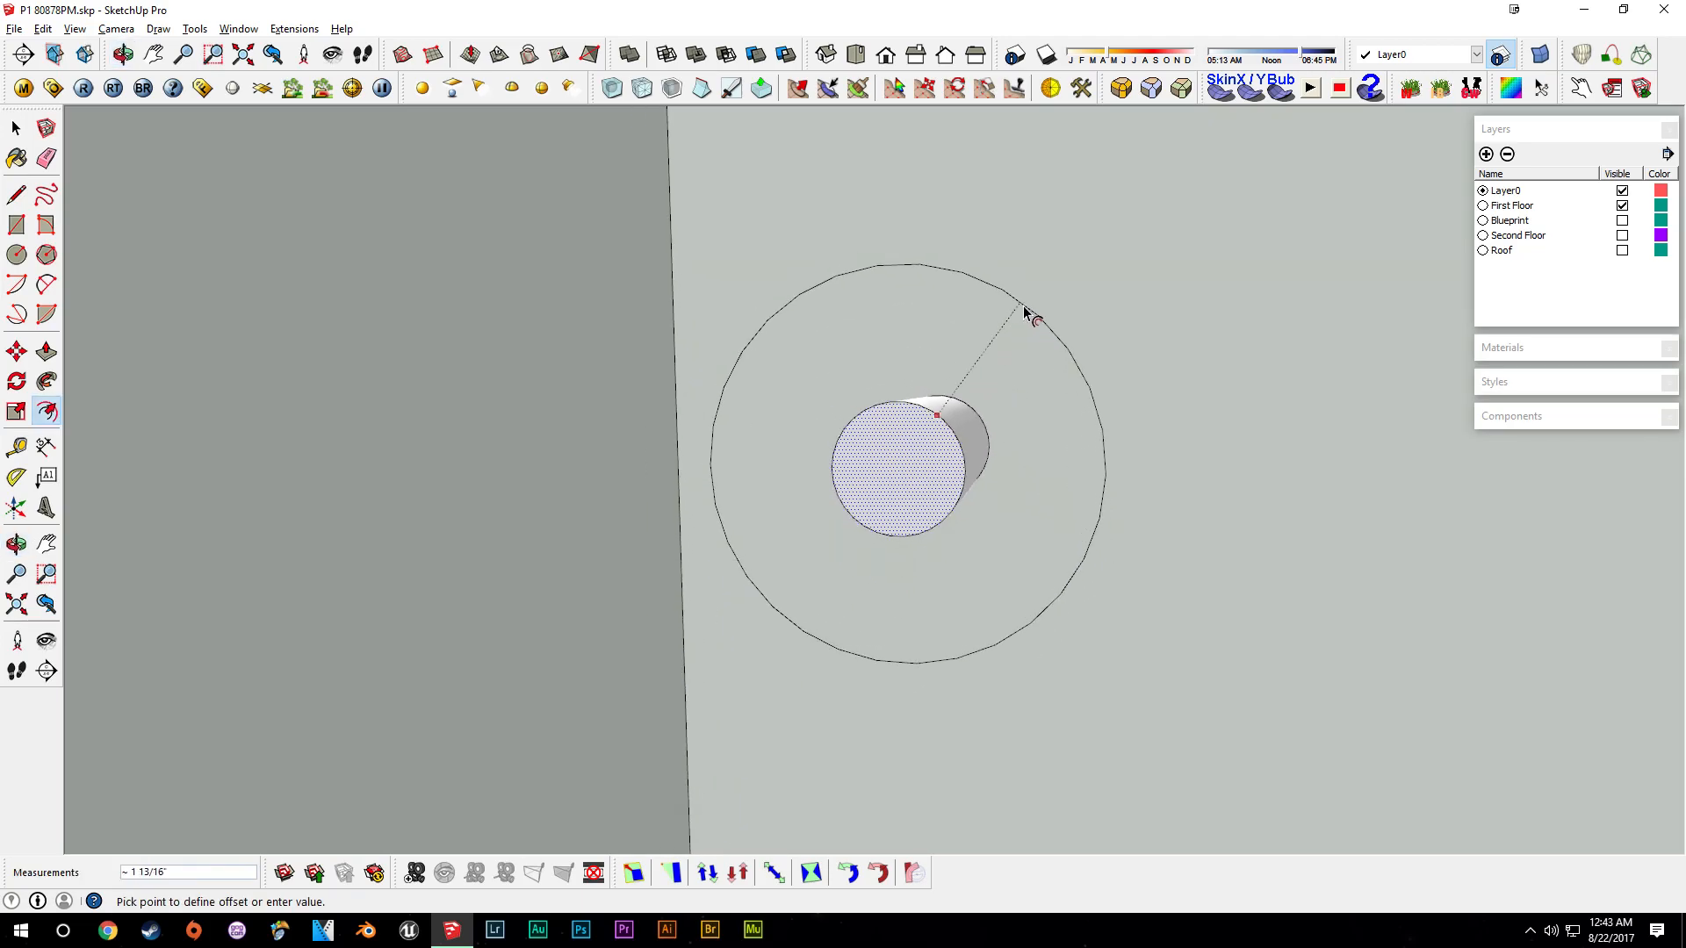
left_click(1024, 309)
- Delete the inner end face and push-pull the outer ring out into the roll's body
middle_click_drag(1085, 465, 992, 514)
key("space")
left_click(866, 494)
key("Delete")
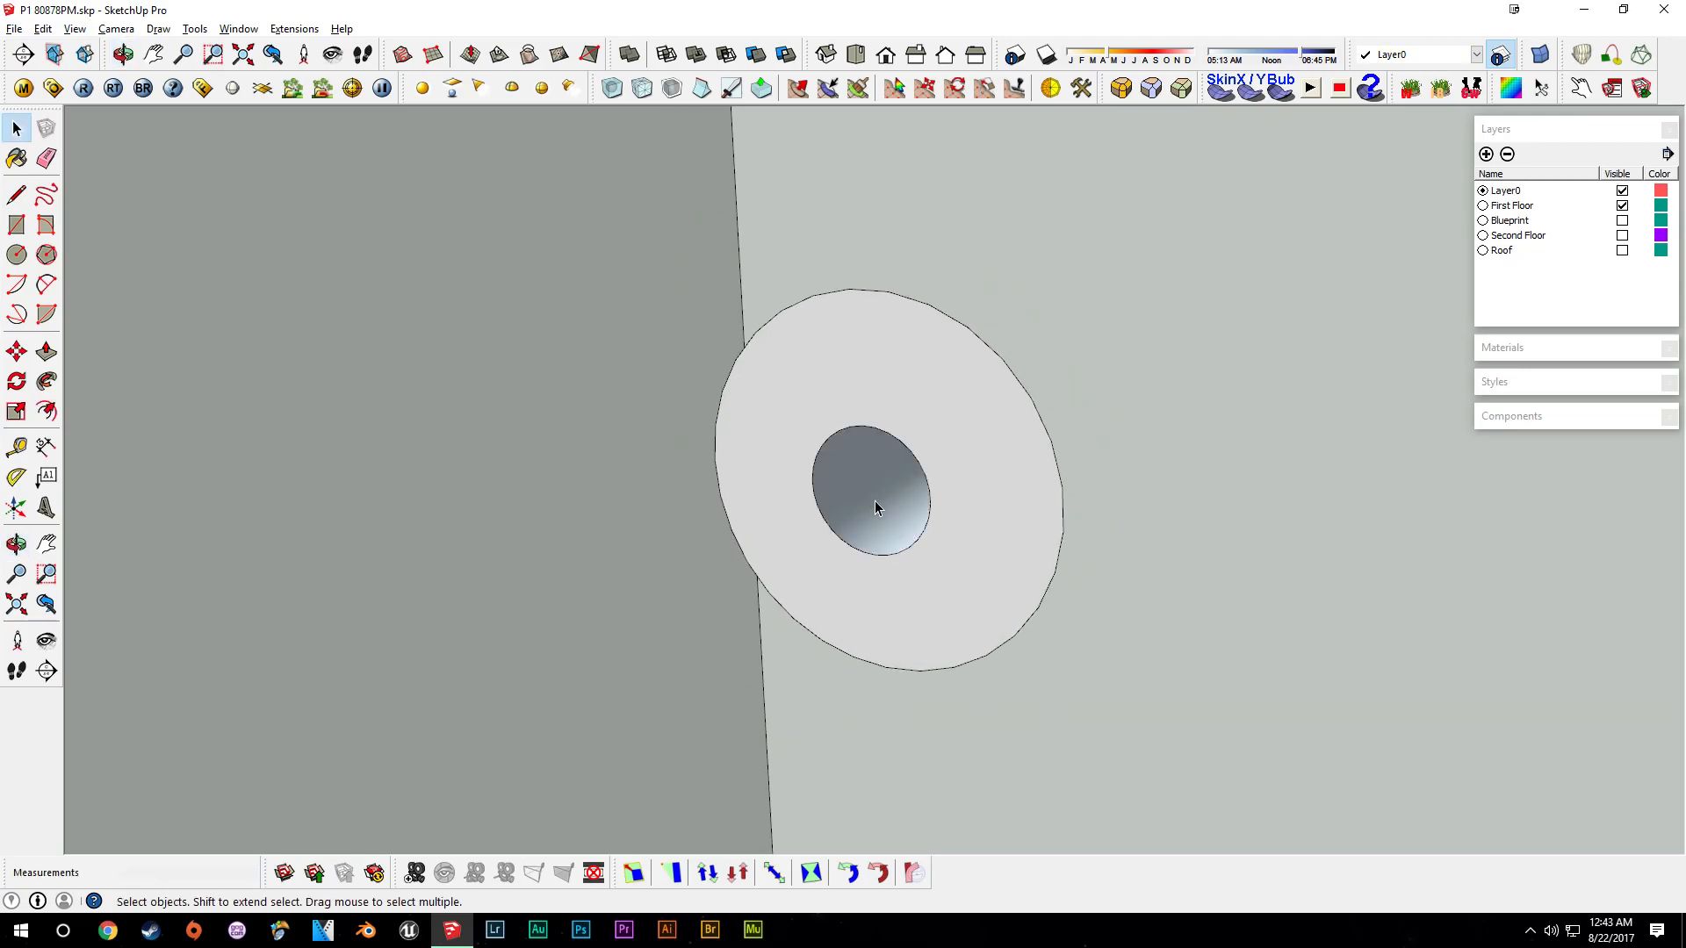
key("p")
left_click_drag(1016, 492, 1169, 430)
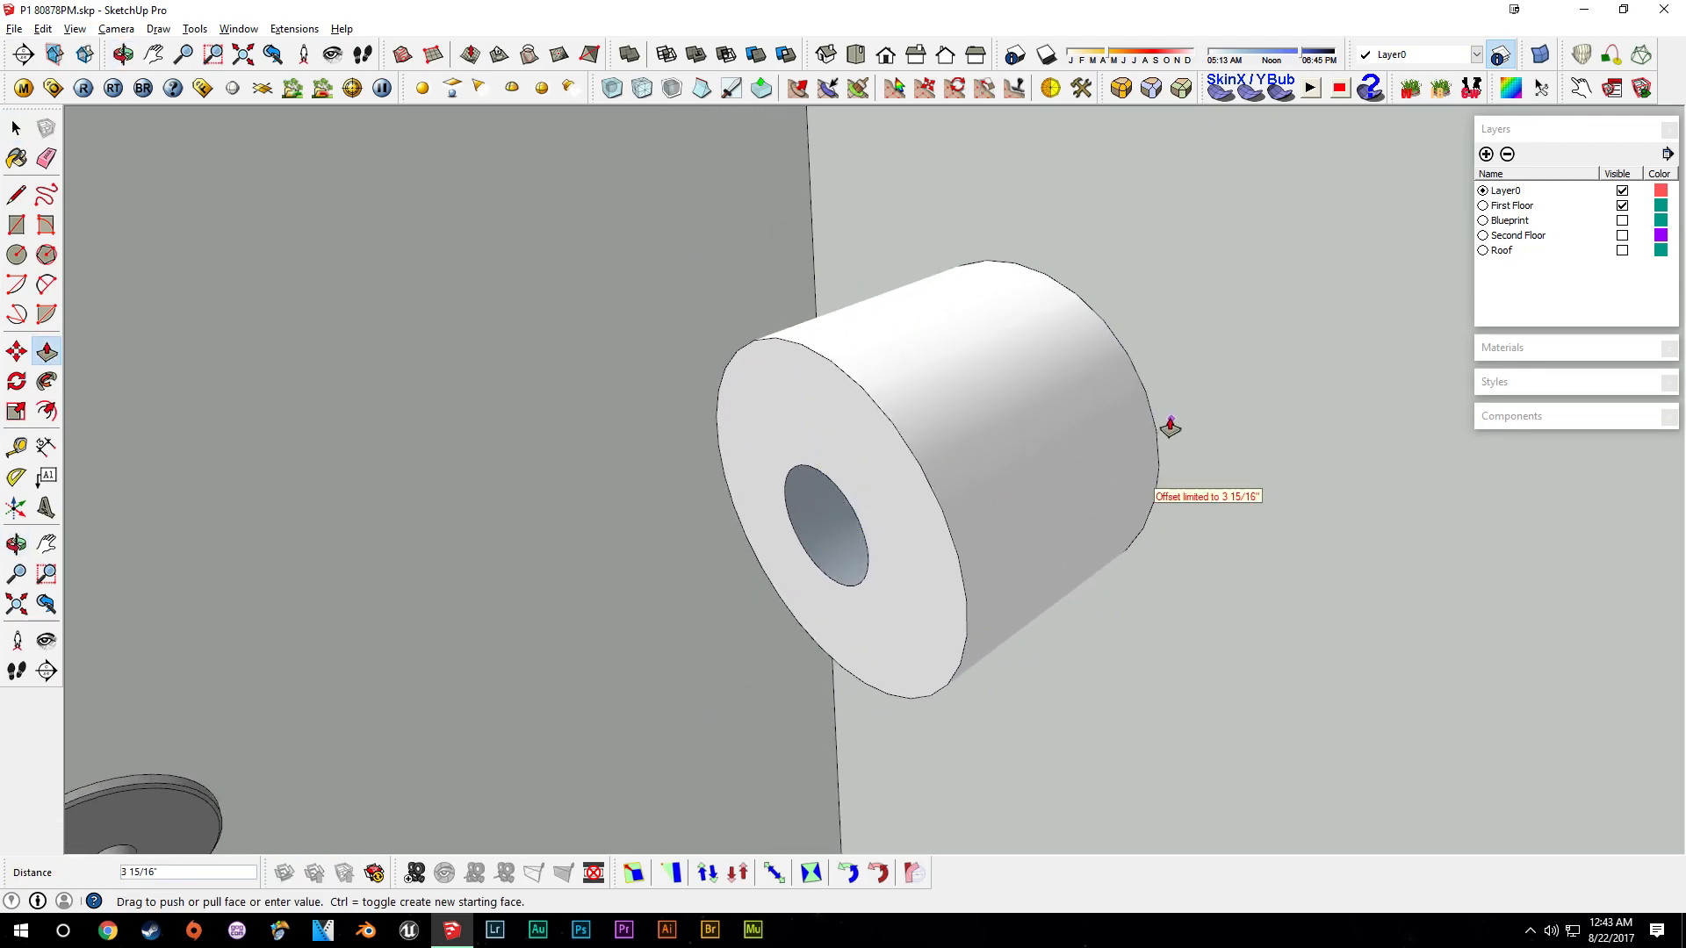
middle_click_drag(1130, 466, 950, 513)
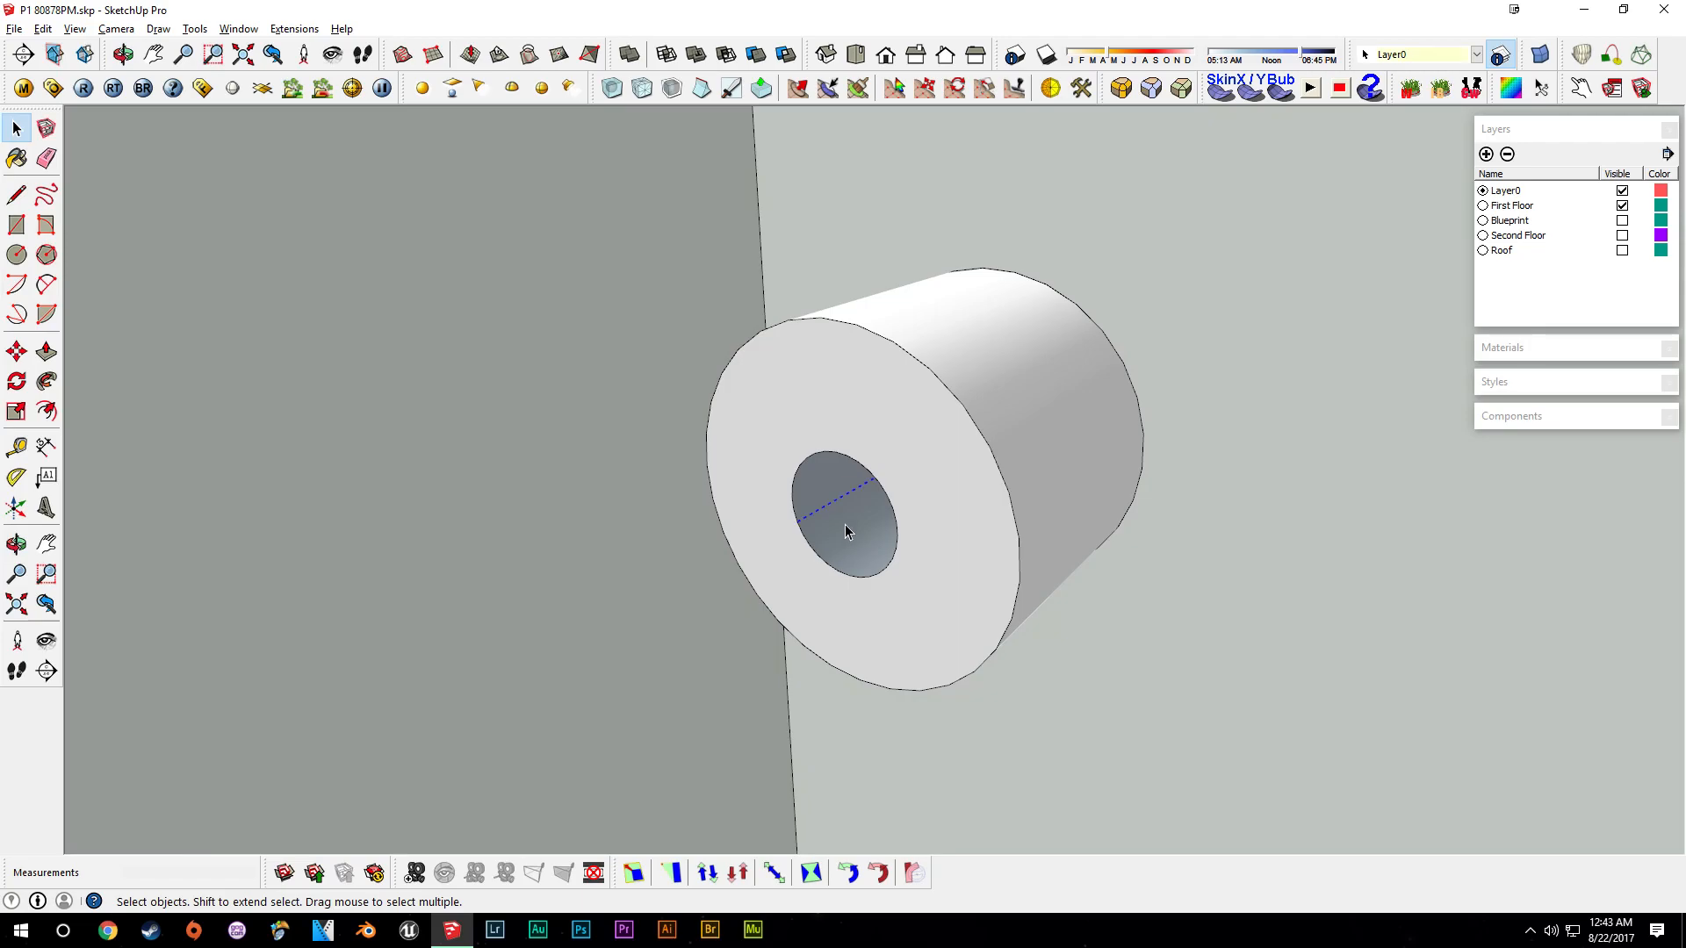
- Push the inner core through the roll and delete the leftover face to open the tube
middle_click_drag(845, 540, 930, 471)
key("p")
left_click_drag(929, 473, 1002, 466)
key("space")
left_click(912, 467)
key("Delete")
- Select the roll's outer surface and turn on hidden geometry display
middle_click_drag(983, 485, 1042, 545)
left_click(1019, 482)
mouse_move(1019, 482)
middle_mouse_down()
mouse_move(970, 476)
mouse_move(1030, 477)
middle_mouse_up()
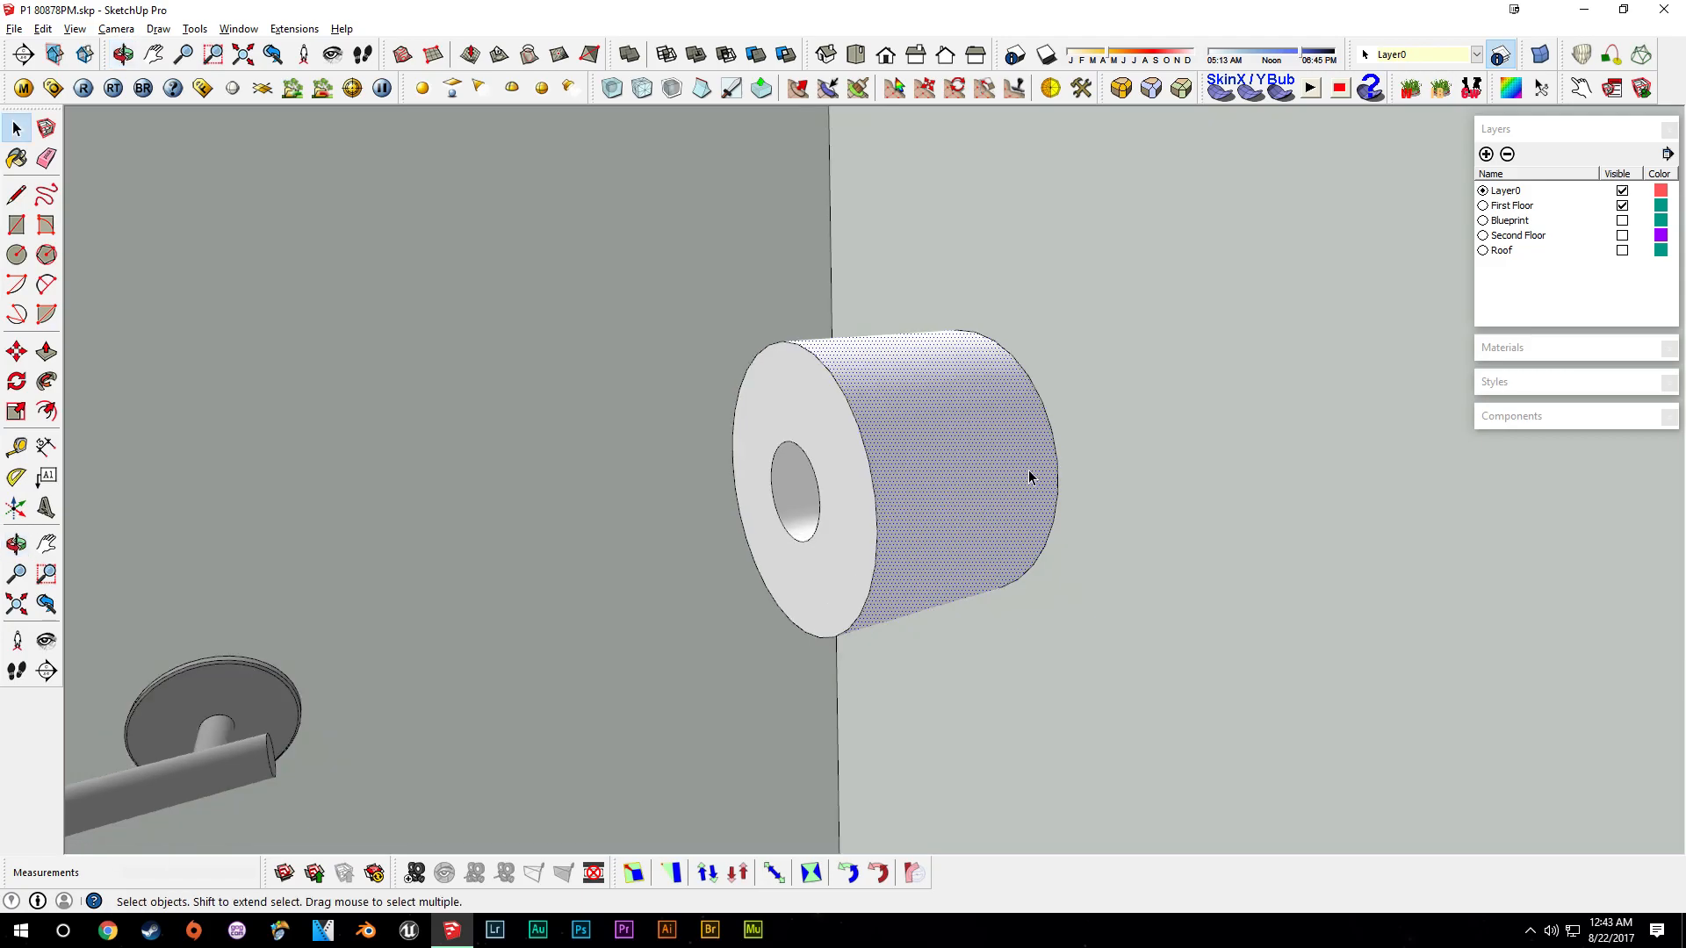
left_click(74, 28)
left_click(119, 102)
- Draw lines from the roll's edge to form a hanging sheet of paper
scroll(905, 527, "up", 2)
middle_click_drag(905, 527, 1124, 472)
middle_click_drag(1071, 599, 964, 552)
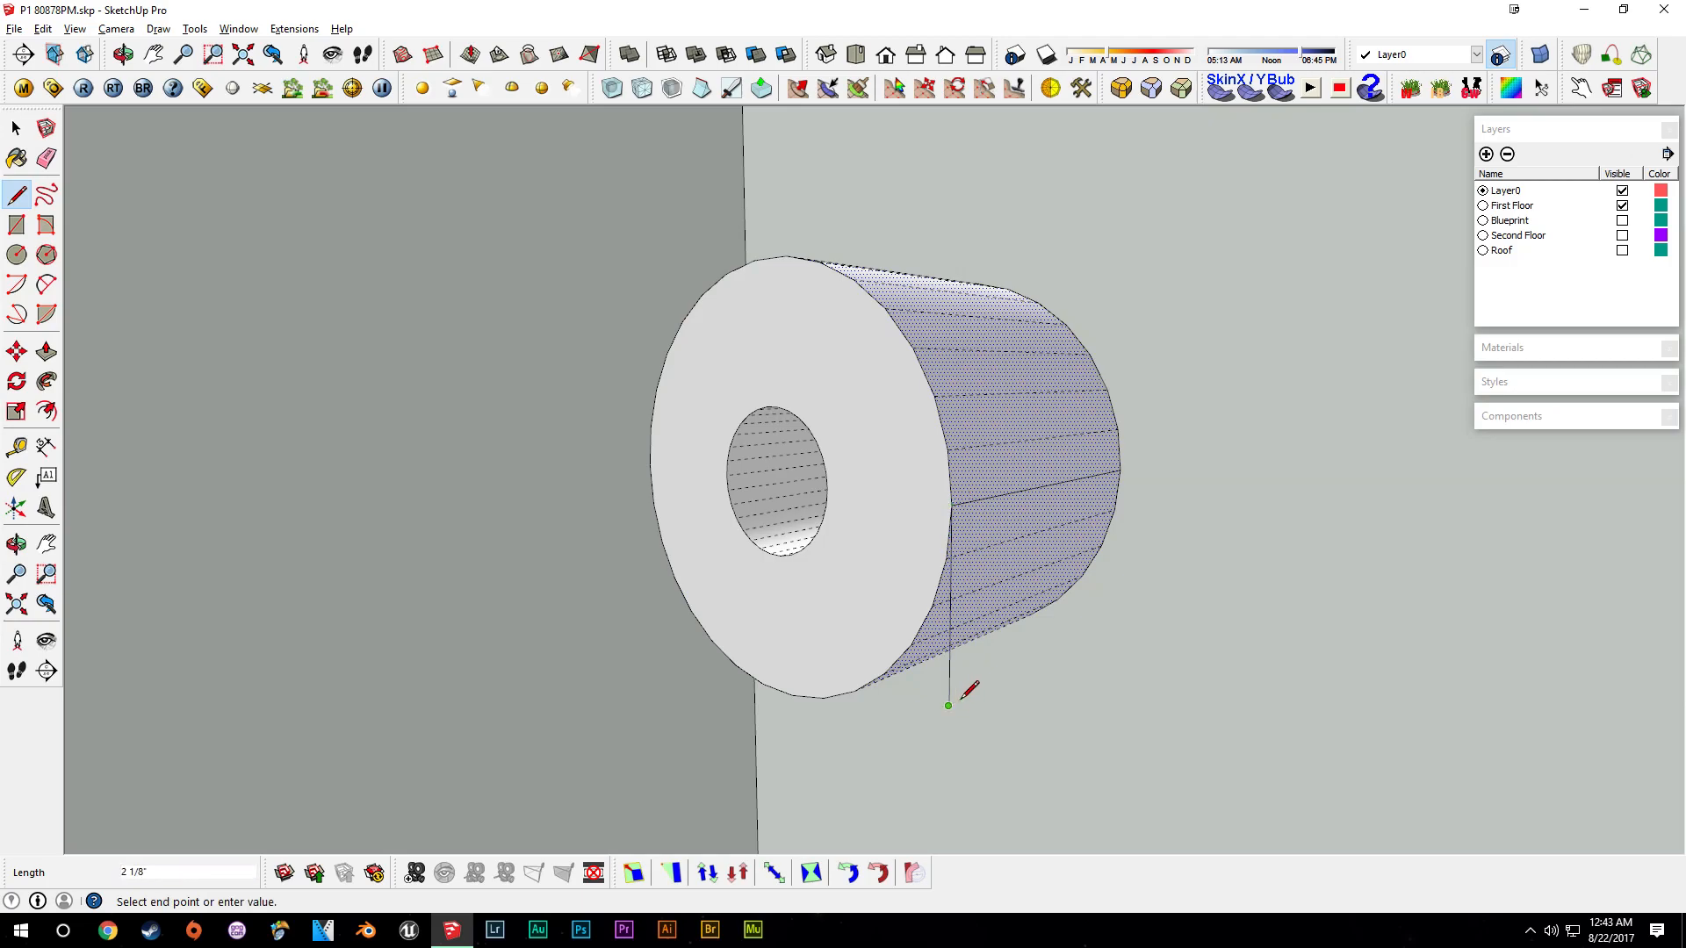
left_click(1121, 472)
mouse_move(1021, 555)
middle_mouse_down()
mouse_move(1035, 569)
mouse_move(1042, 553)
middle_mouse_up()
key("space")
left_click(1187, 558)
middle_click_drag(1187, 564, 1321, 395)
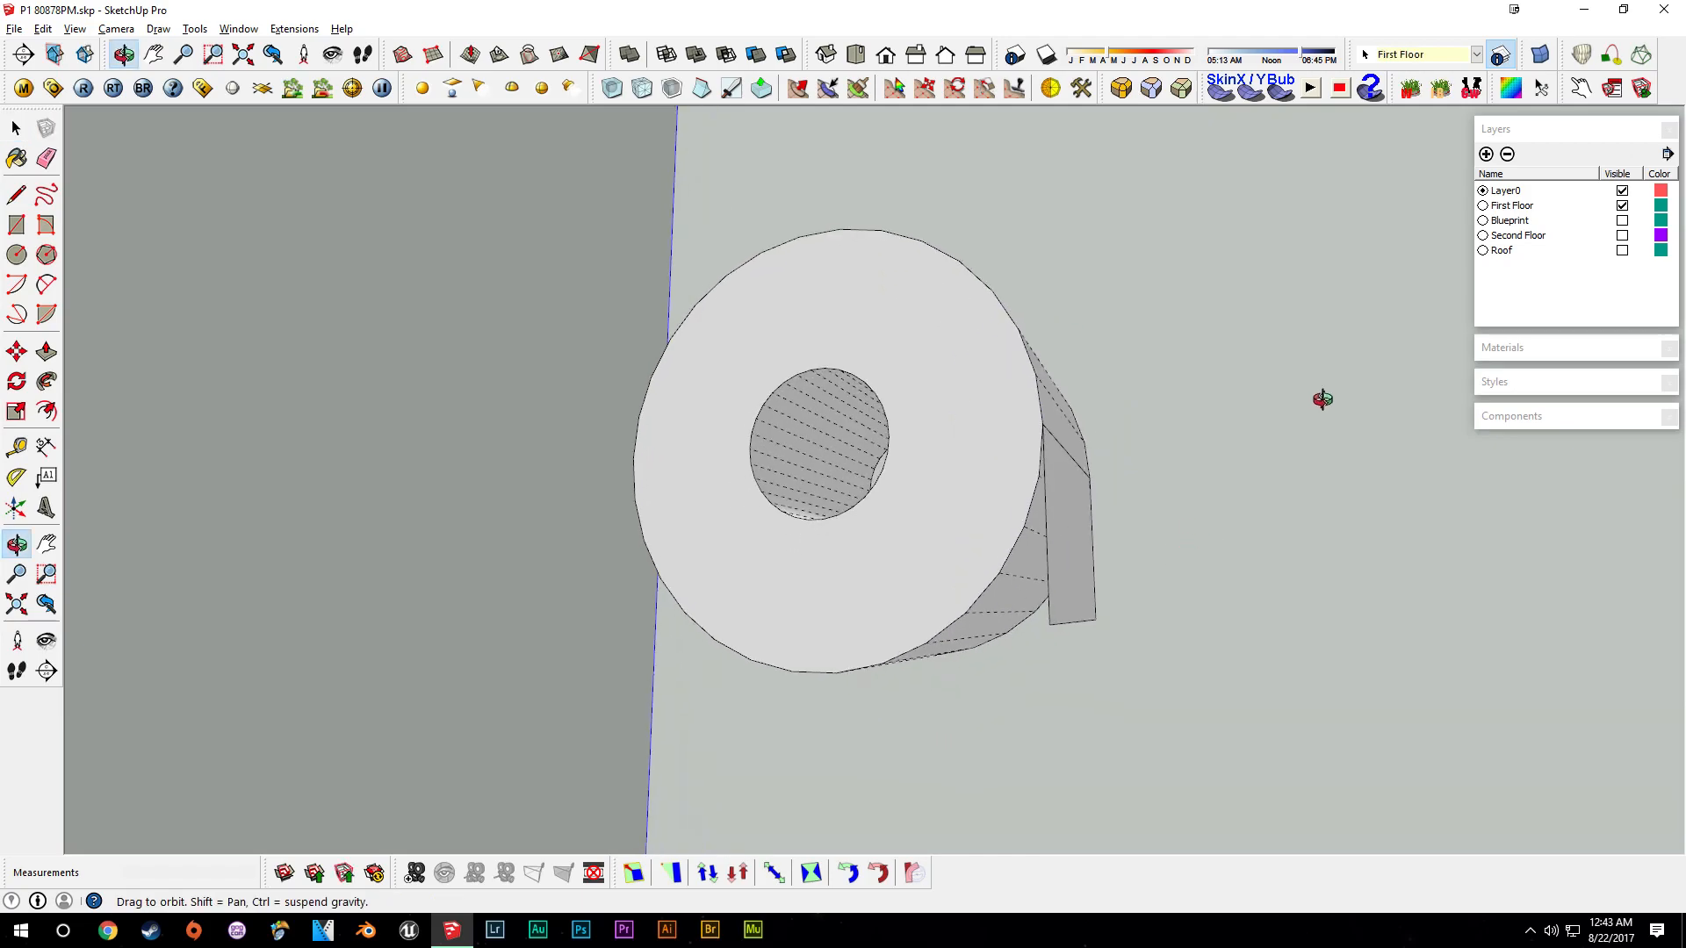
- Select the whole roll and make it a component named Toilet Paper Roll
triple_click(945, 538)
key("o")
left_click_drag(942, 563, 1021, 573)
key("g")
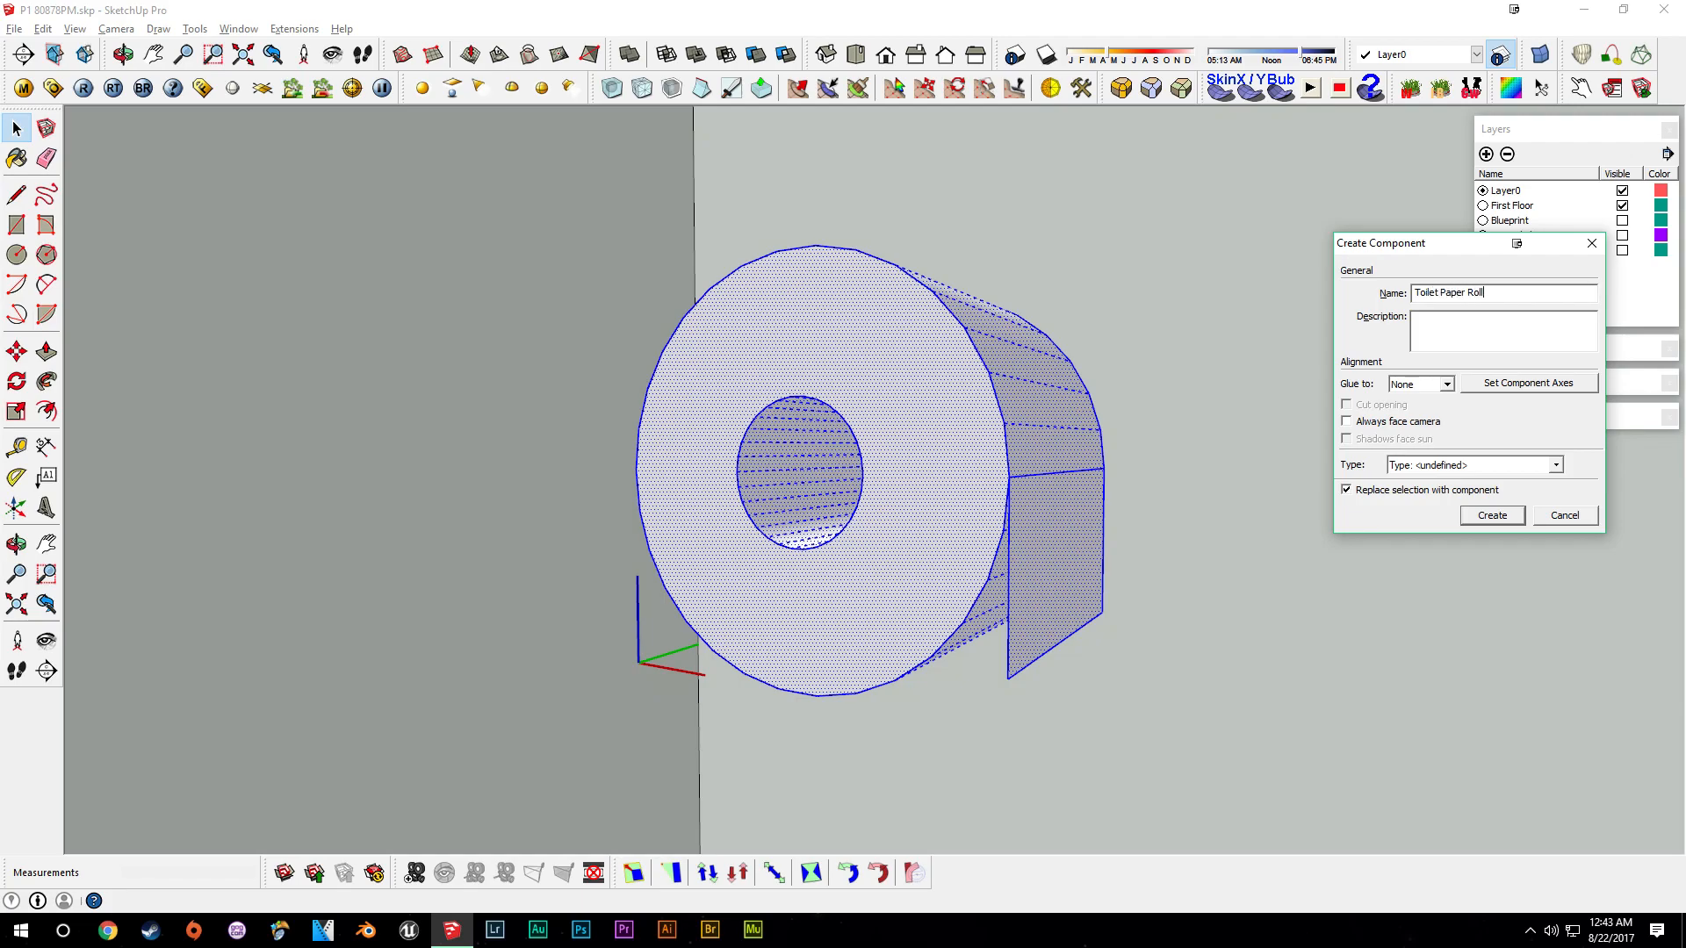
type("Toilet Paper Roll")
key("Return")
- Turn off the display of hidden geometry
scroll(872, 561, "down", 5)
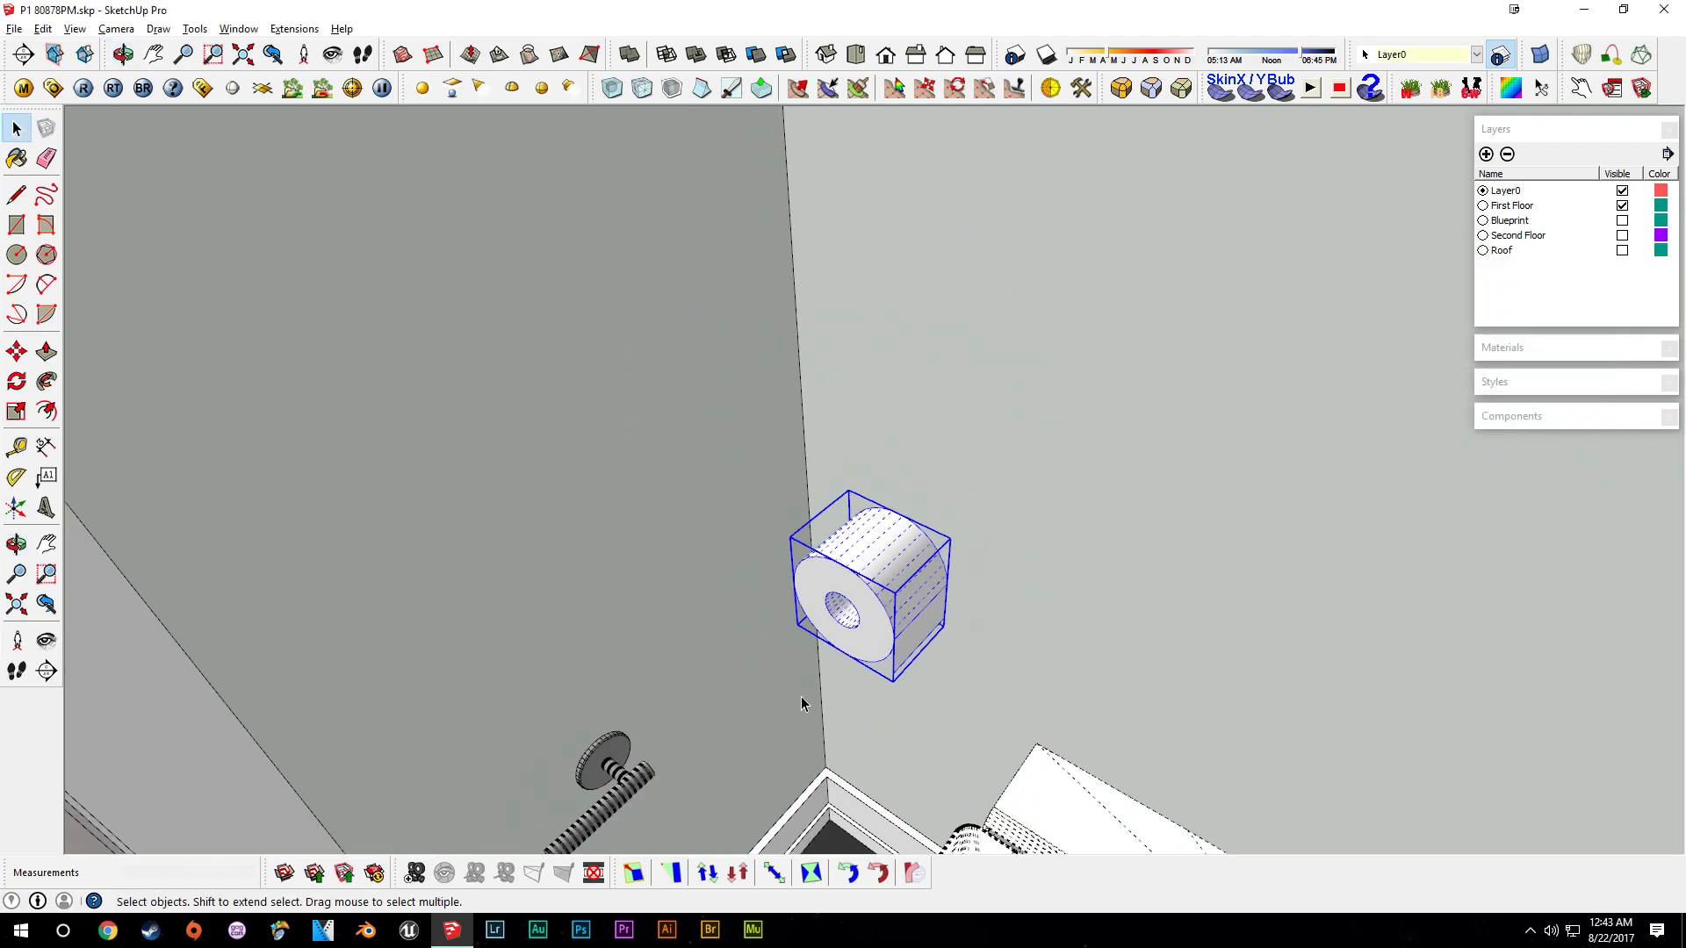
middle_click_drag(807, 689, 997, 516, "shift")
left_click(74, 29)
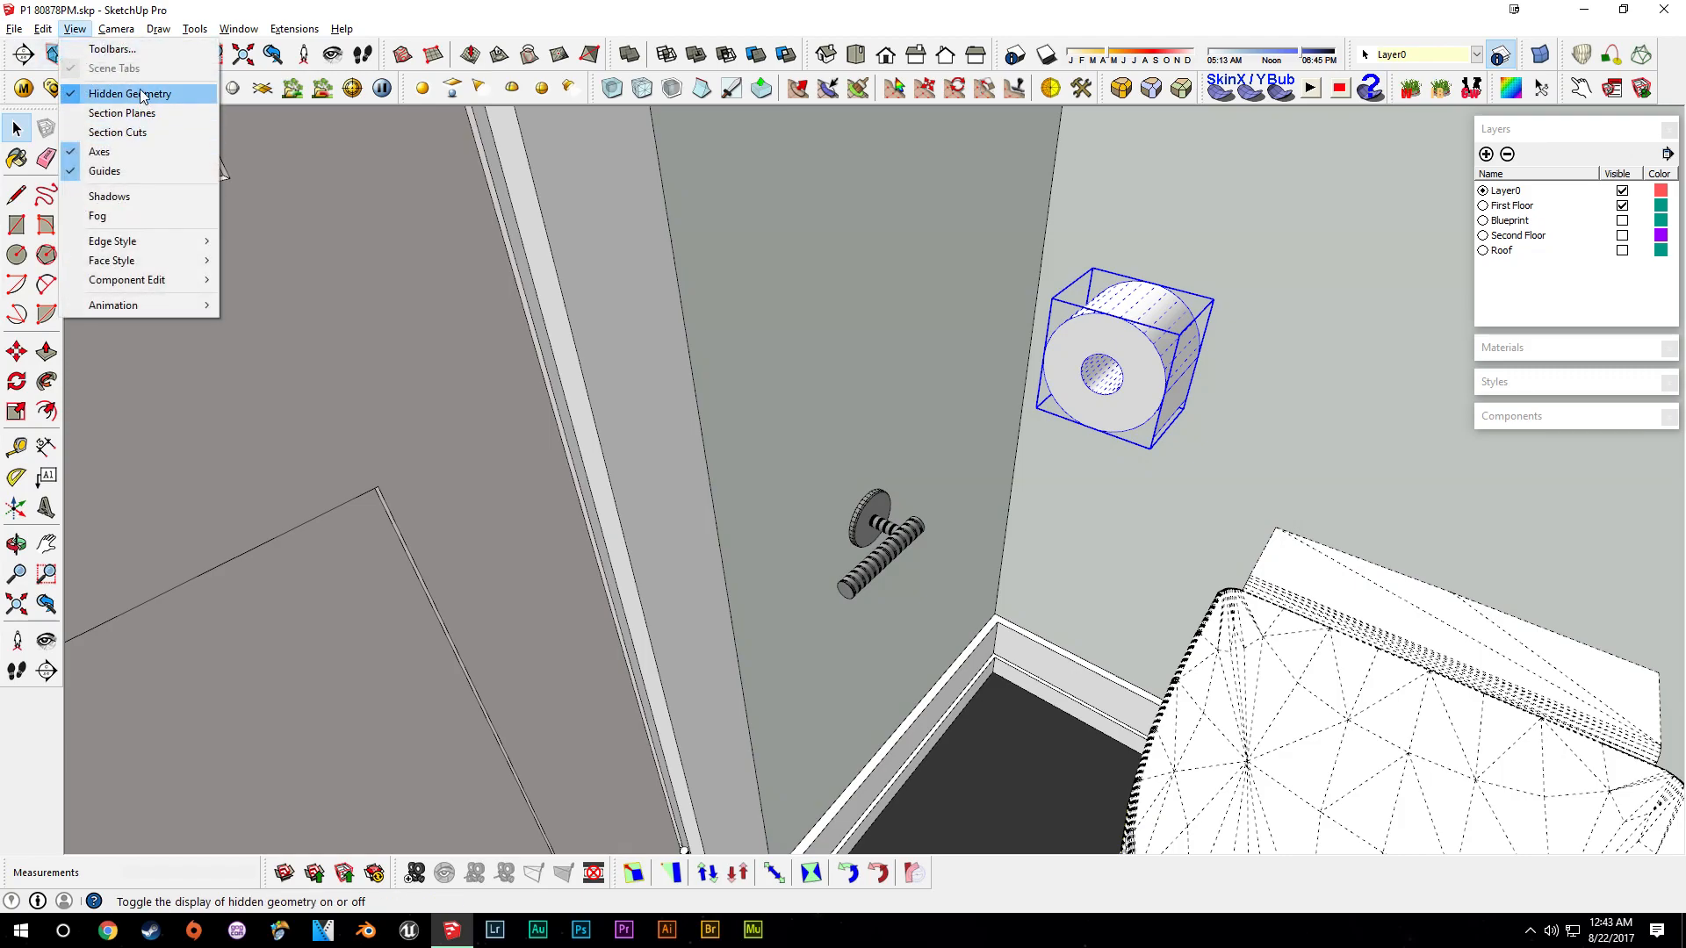
left_click(105, 93)
- Move the toilet paper roll onto the end of the holder's bar
key("m")
scroll(1110, 397, "up", 1)
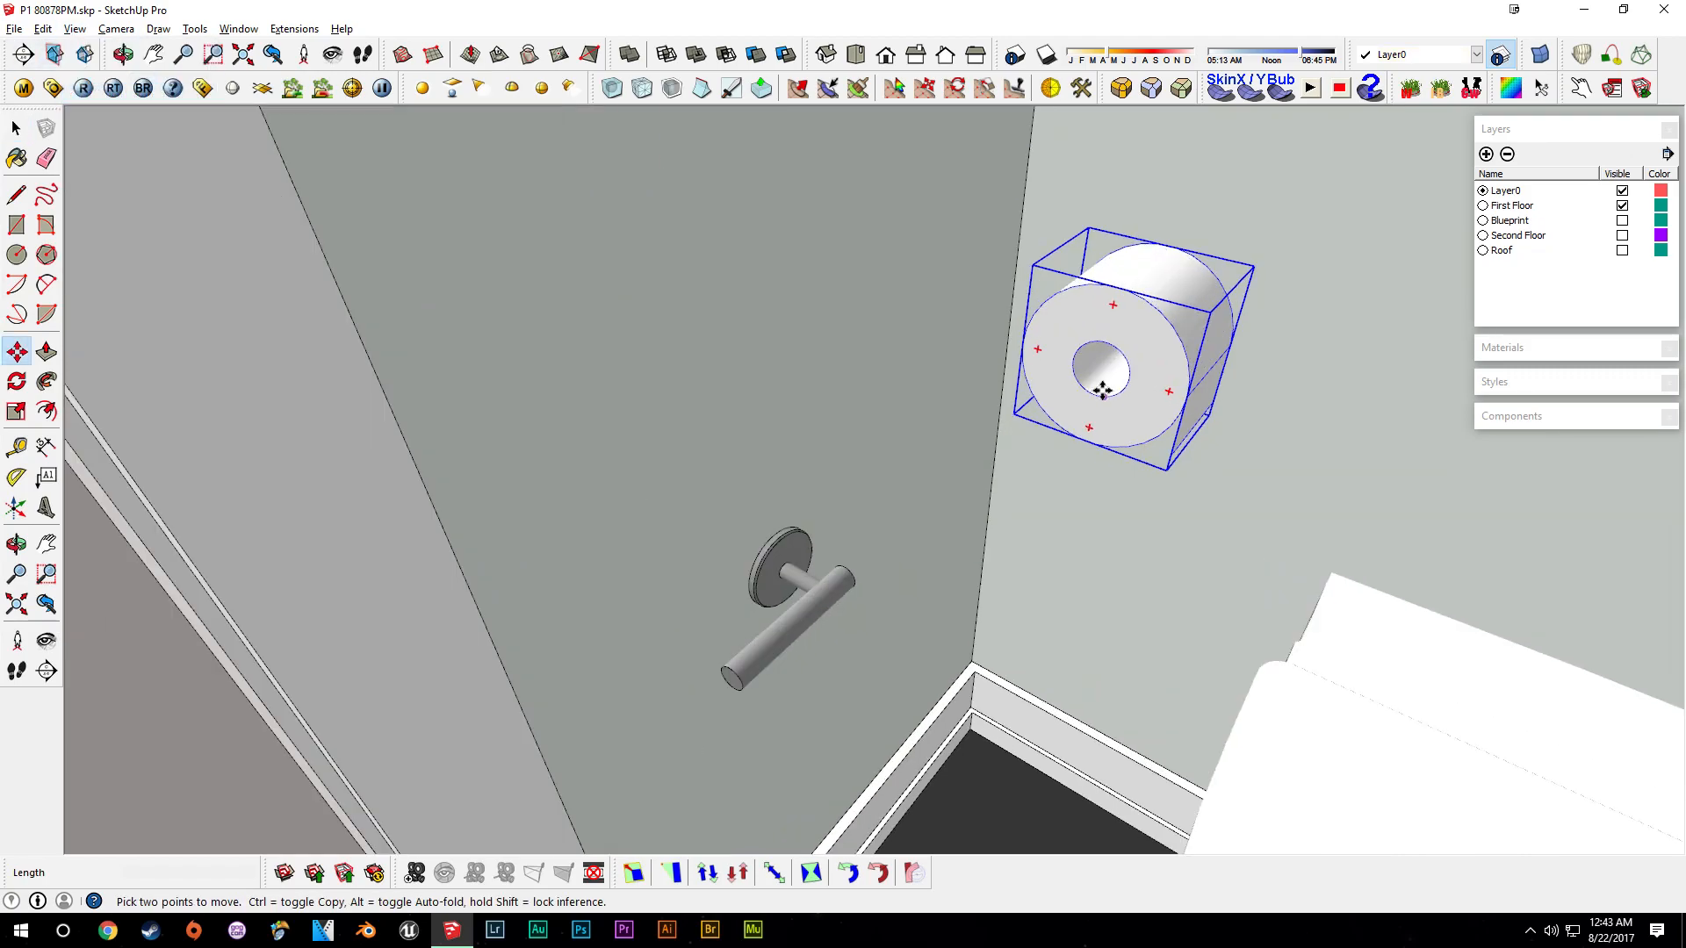
left_click(1100, 334)
scroll(746, 667, "up", 5)
scroll(755, 614, "down", 7)
left_click(768, 669)
scroll(895, 562, "up", 4)
middle_click_drag(910, 541, 817, 627)
scroll(880, 463, "down", 2)
middle_click_drag(896, 478, 965, 615)
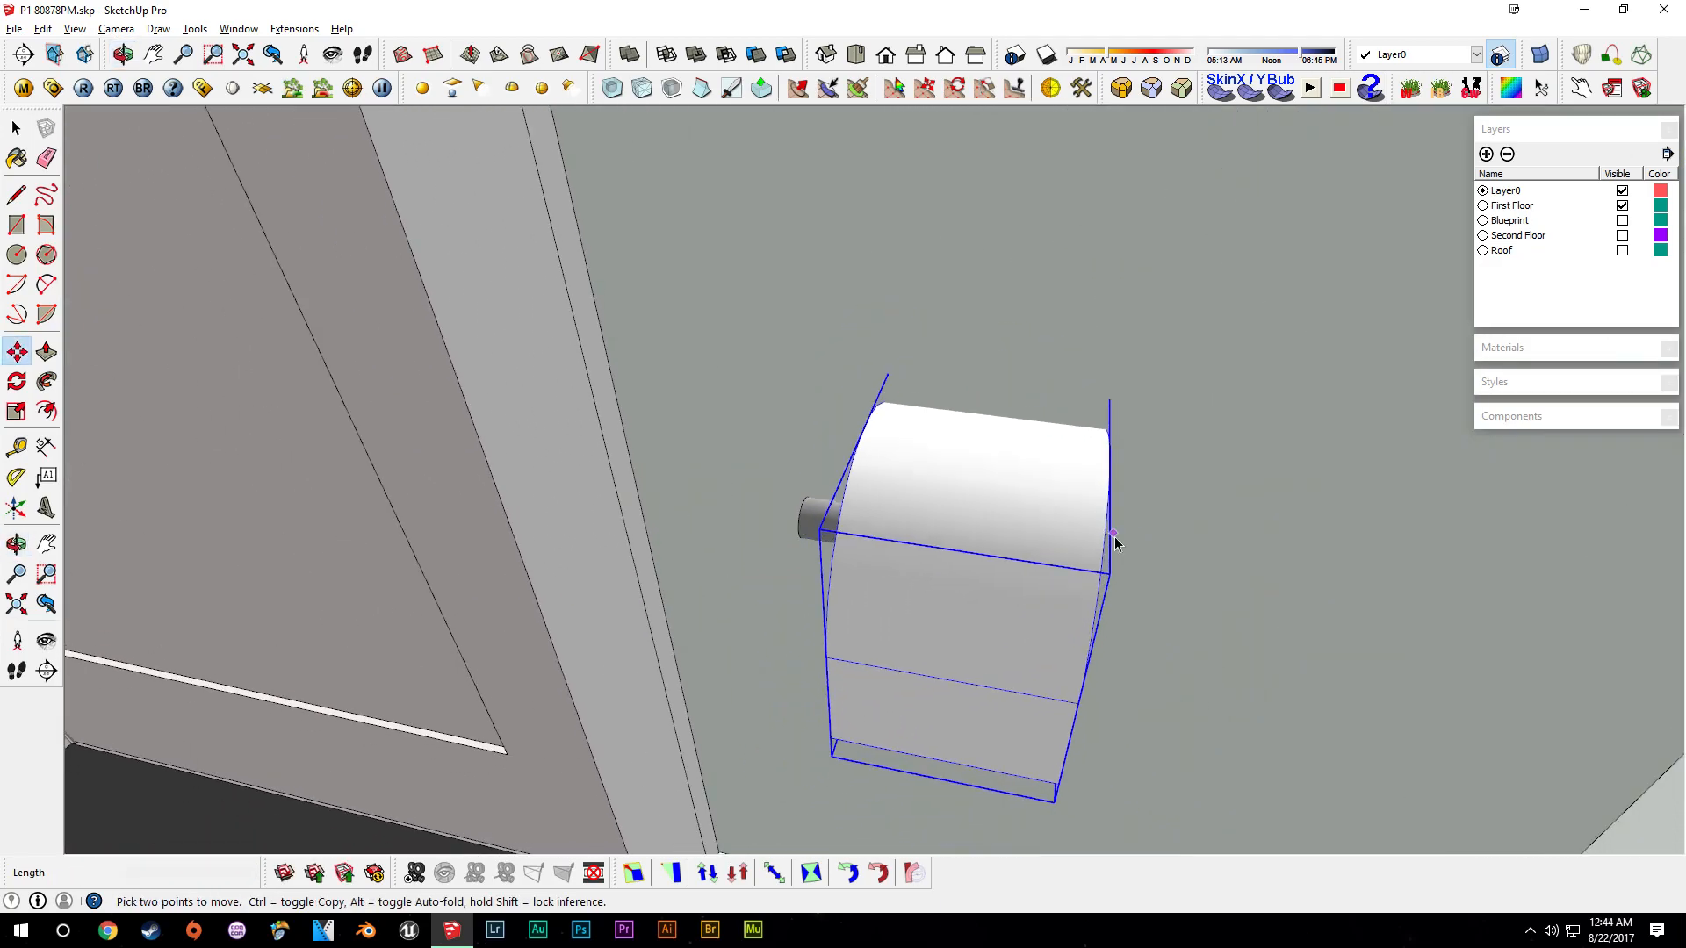
left_click(973, 578)
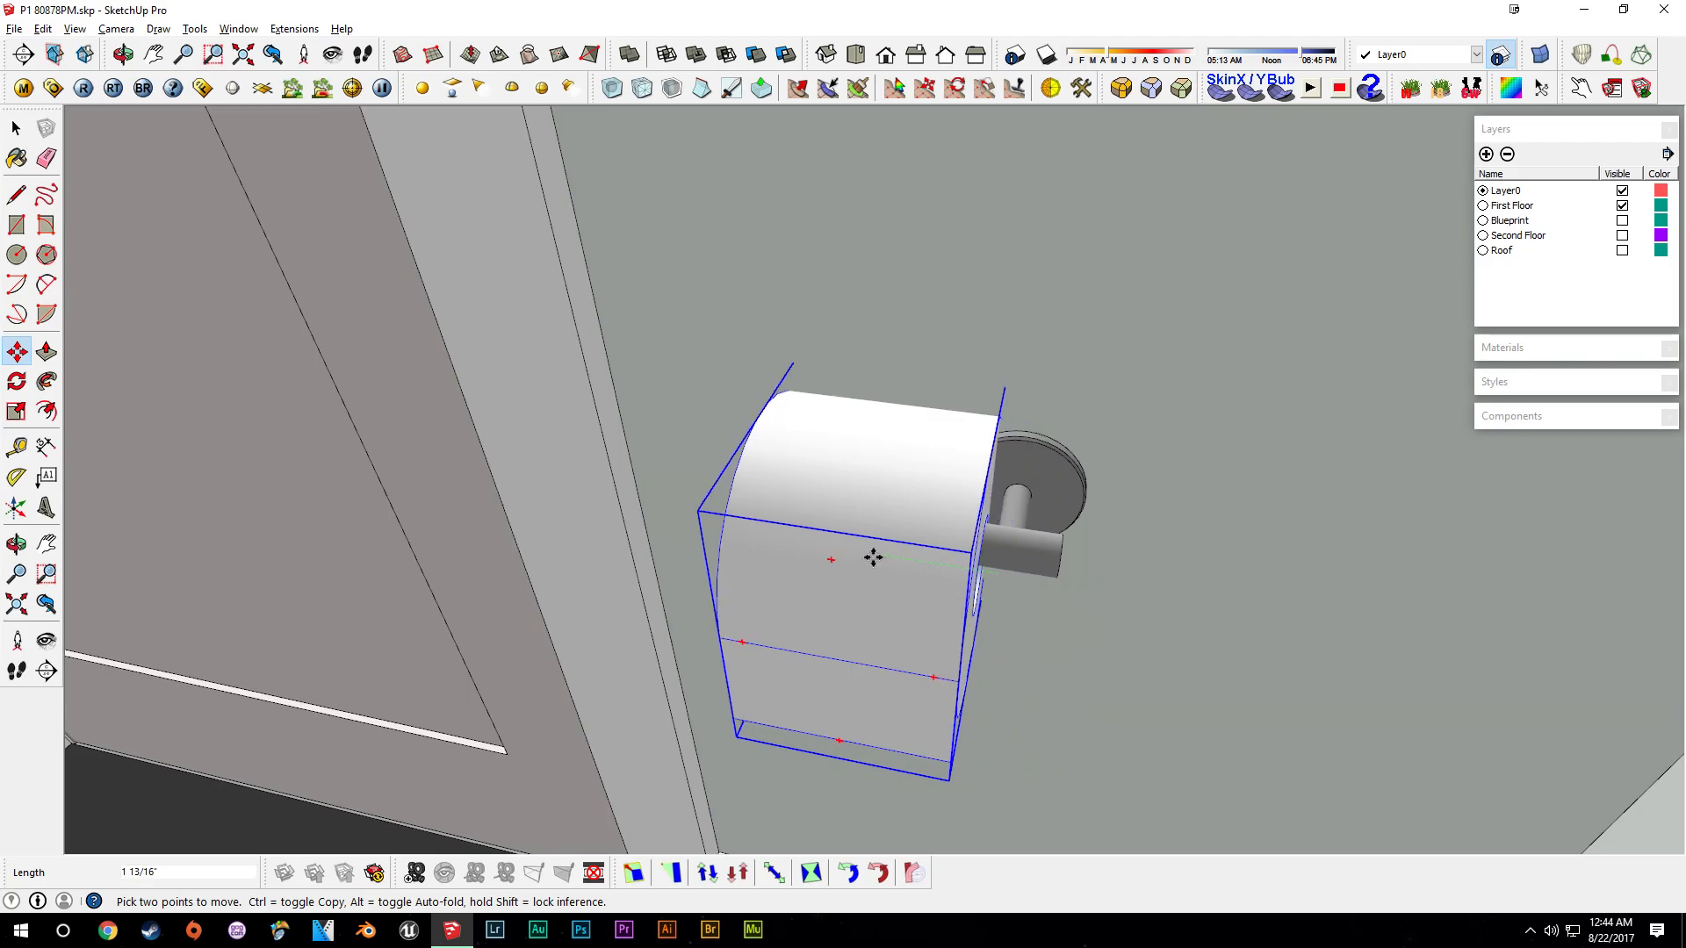
middle_click_drag(1088, 567, 1042, 571)
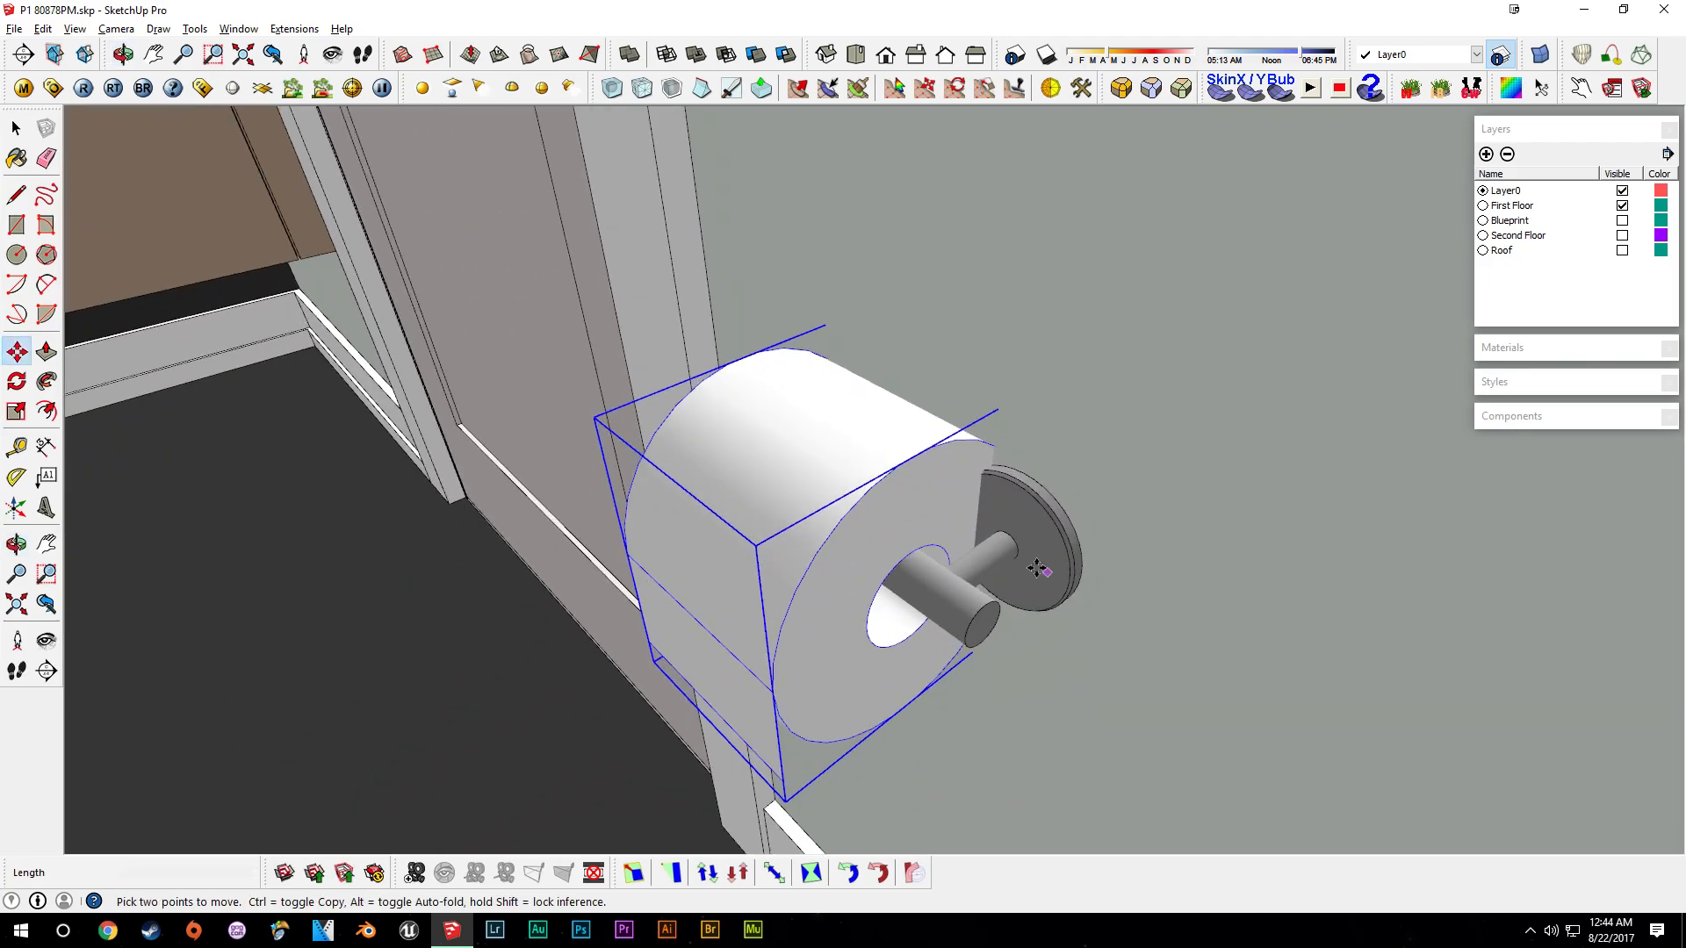
key("space")
- Select the holder and move it to line up with the roll
left_click(1023, 553, "shift")
scroll(960, 577, "up", 2)
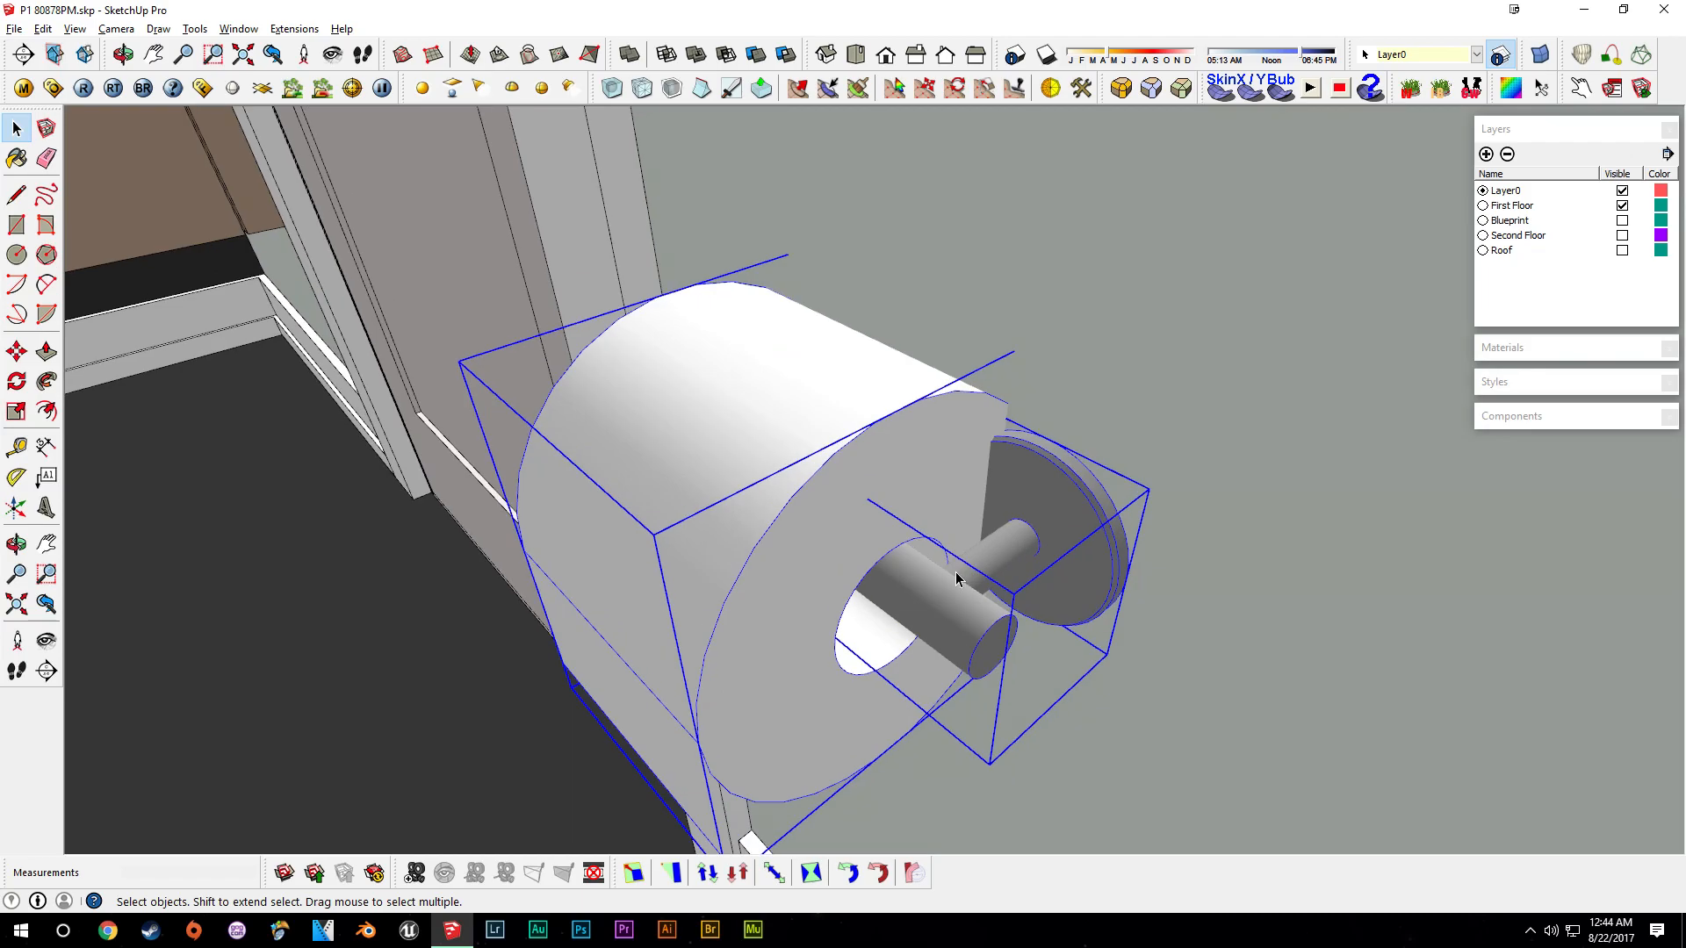
key("m")
left_click(1058, 534)
middle_click_drag(1019, 549, 1120, 545)
key("space")
left_click(1119, 545)
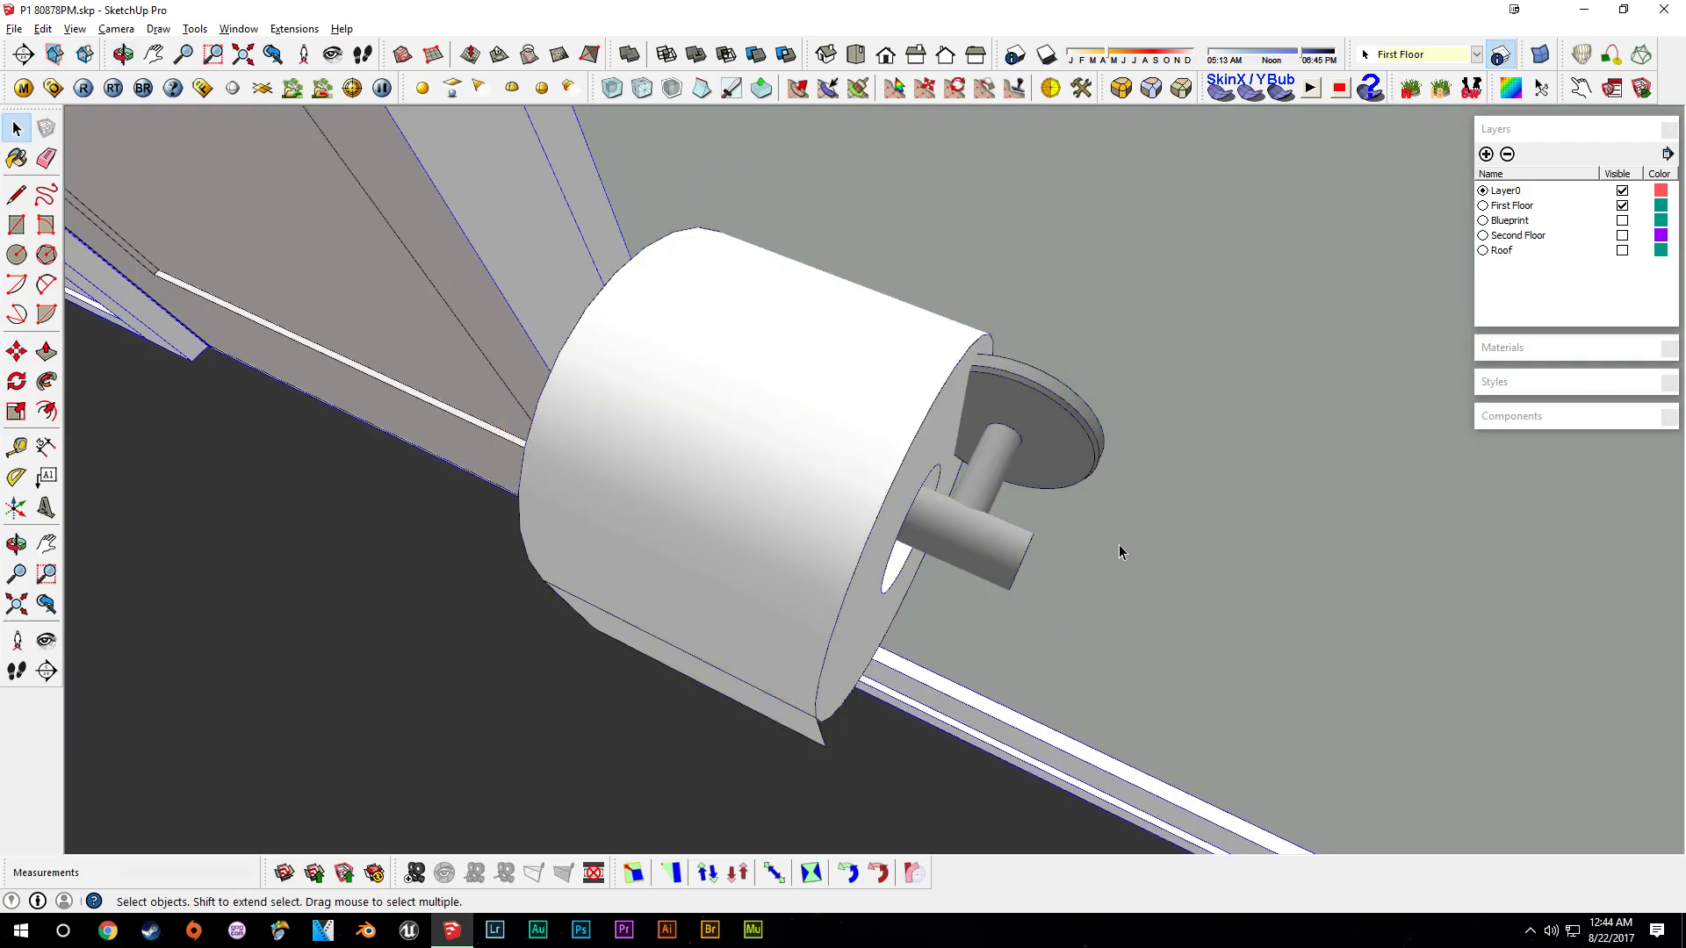
- Explode the holder and move its wall plate out about 1 5/16 inches
right_click(1045, 422)
left_click(1095, 555)
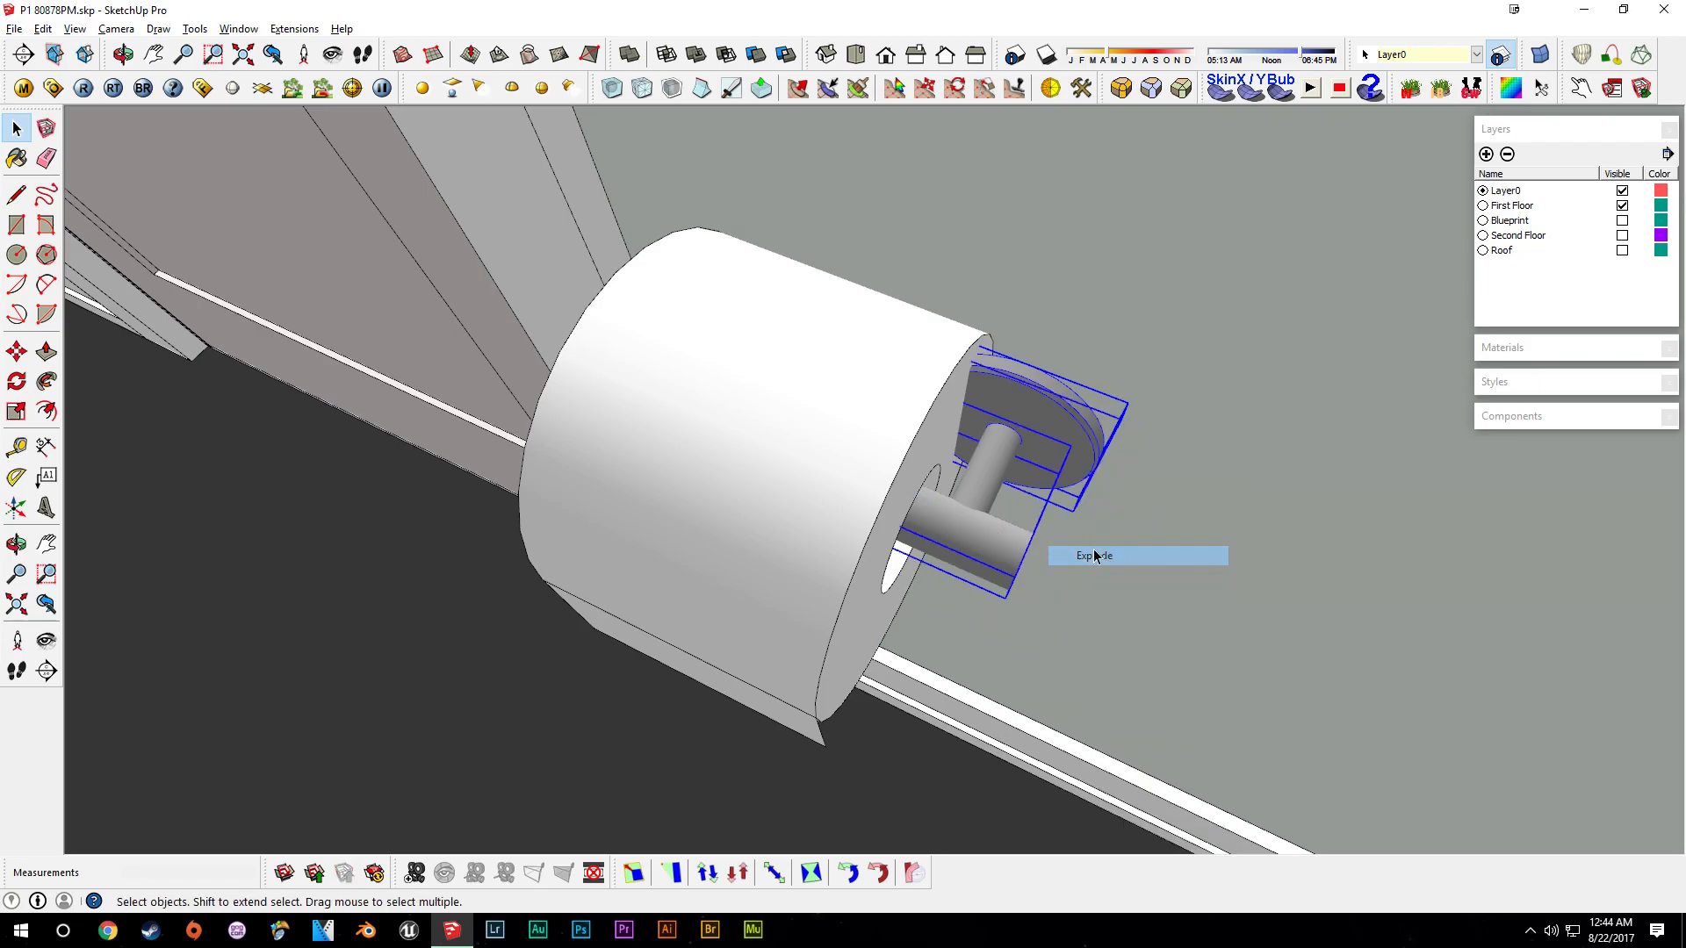
middle_click_drag(1266, 514, 1072, 440)
key("m")
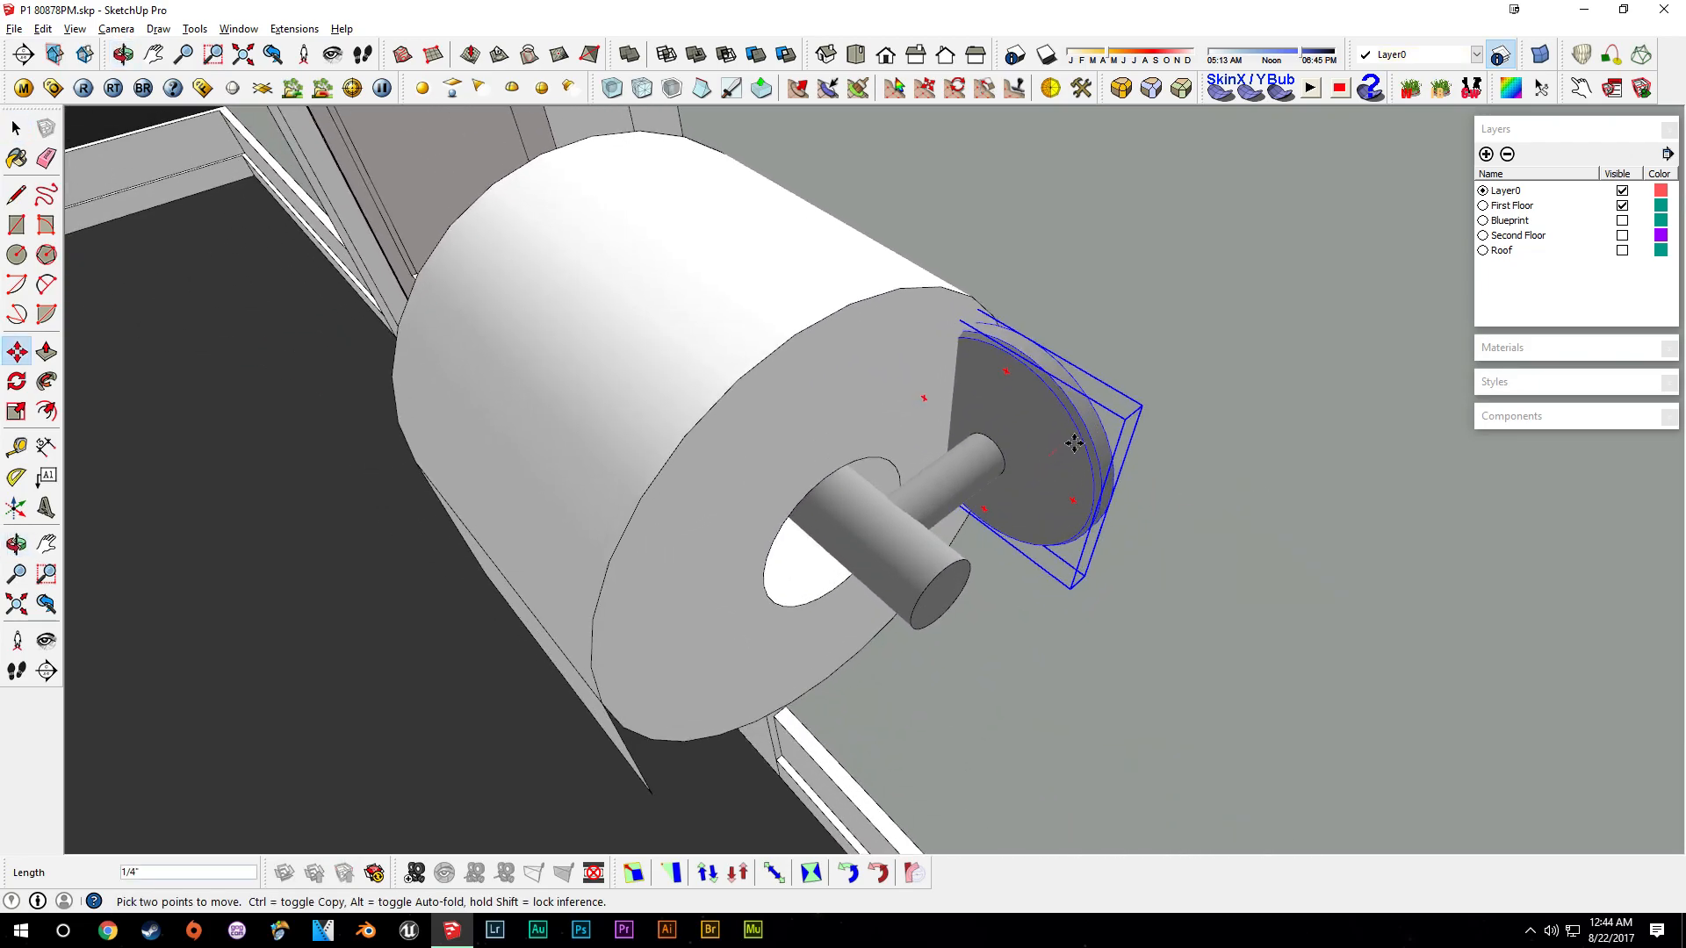
left_click(1049, 455)
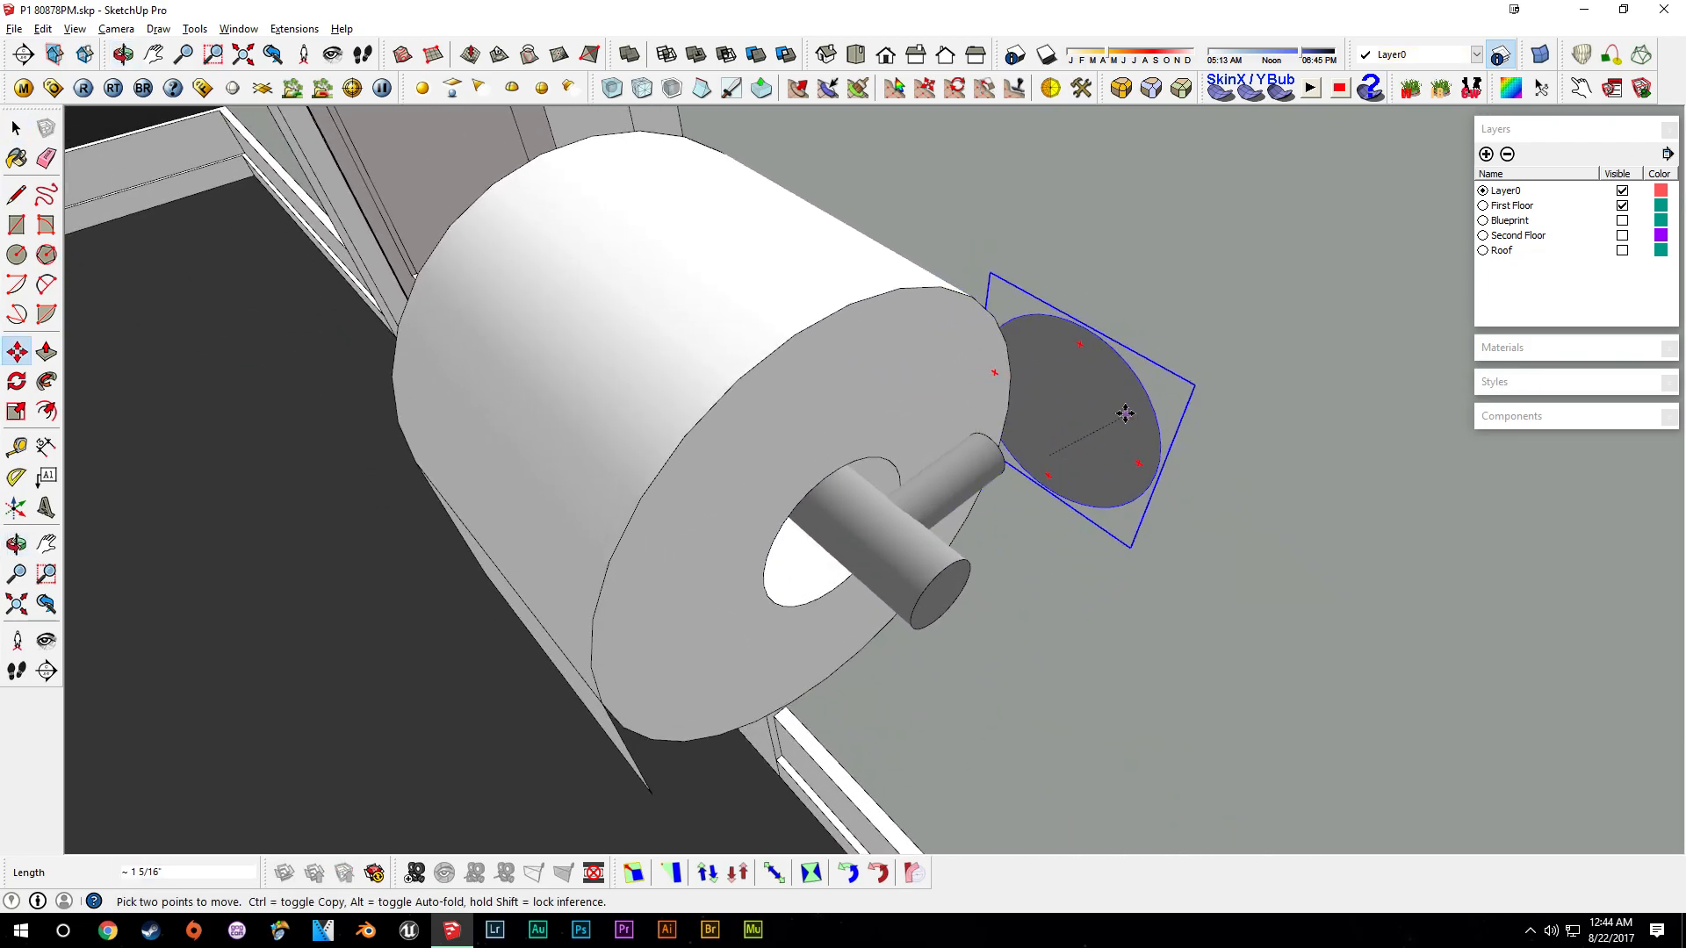
left_click(1120, 409)
key("space")
- Reposition the holder's bar against the wall plate
scroll(1103, 521, "up", 3)
left_click(953, 492)
left_click(947, 421, "shift")
left_click(1019, 424, "shift")
left_click(1064, 439, "shift")
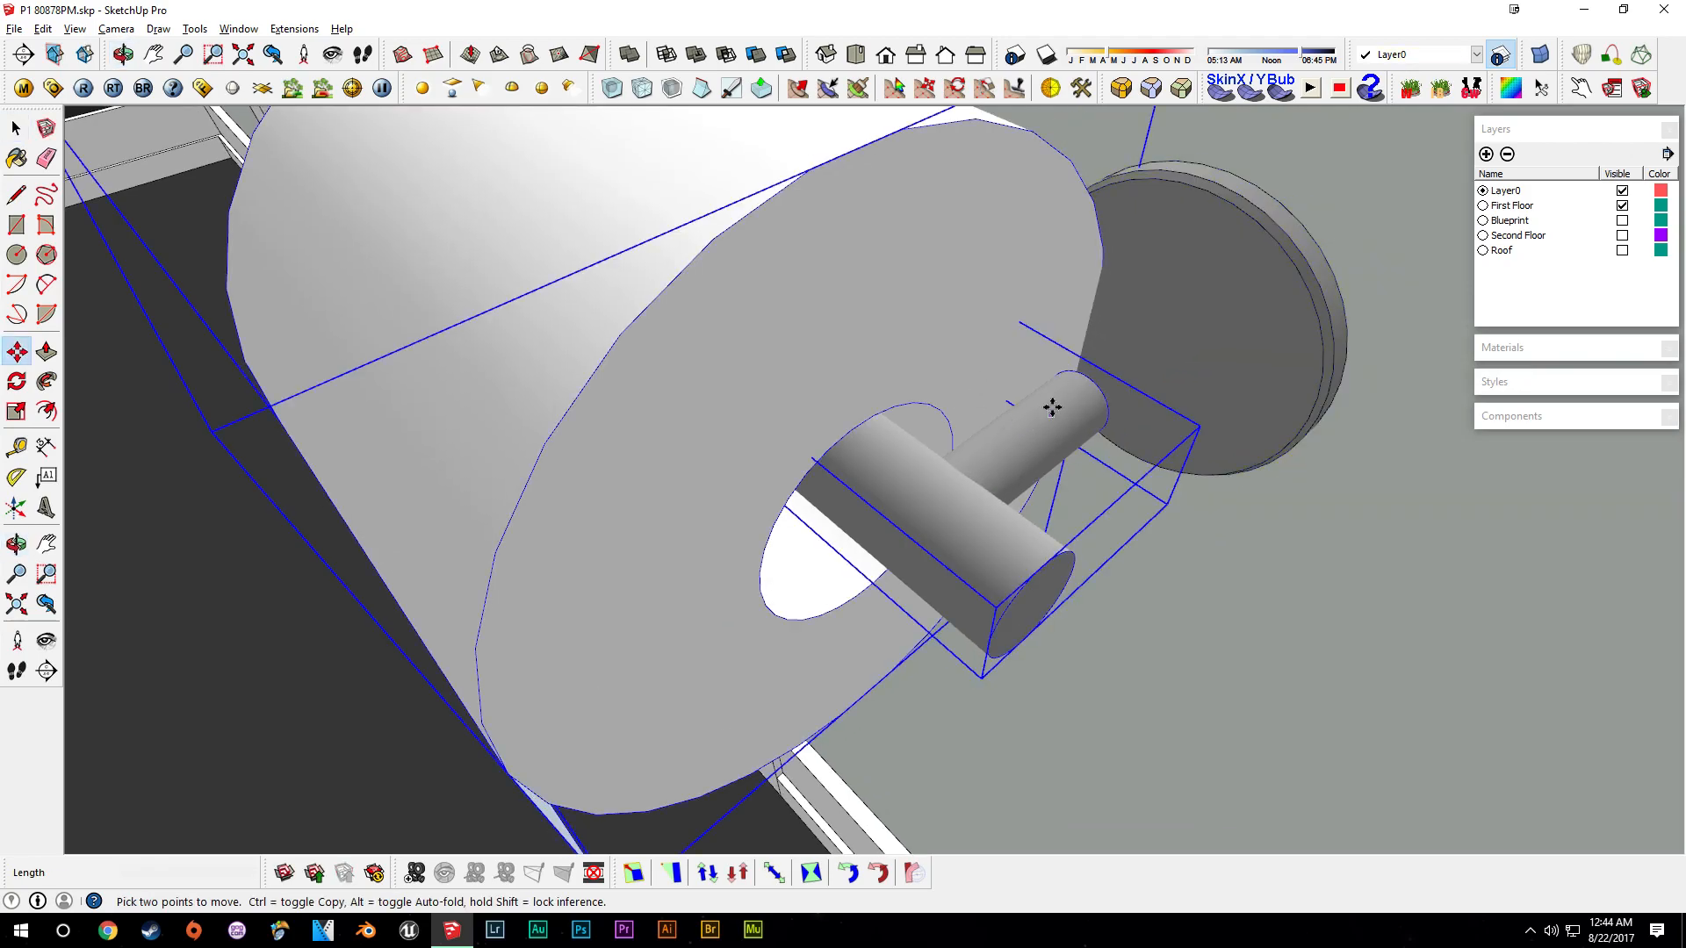
left_click(1049, 407)
left_click(1027, 421)
key("space")
- Scale the holder's bar to lengthen it through the roll
left_click(1062, 501)
right_click(1015, 479)
left_click(1093, 575)
left_click(1020, 480)
key("s")
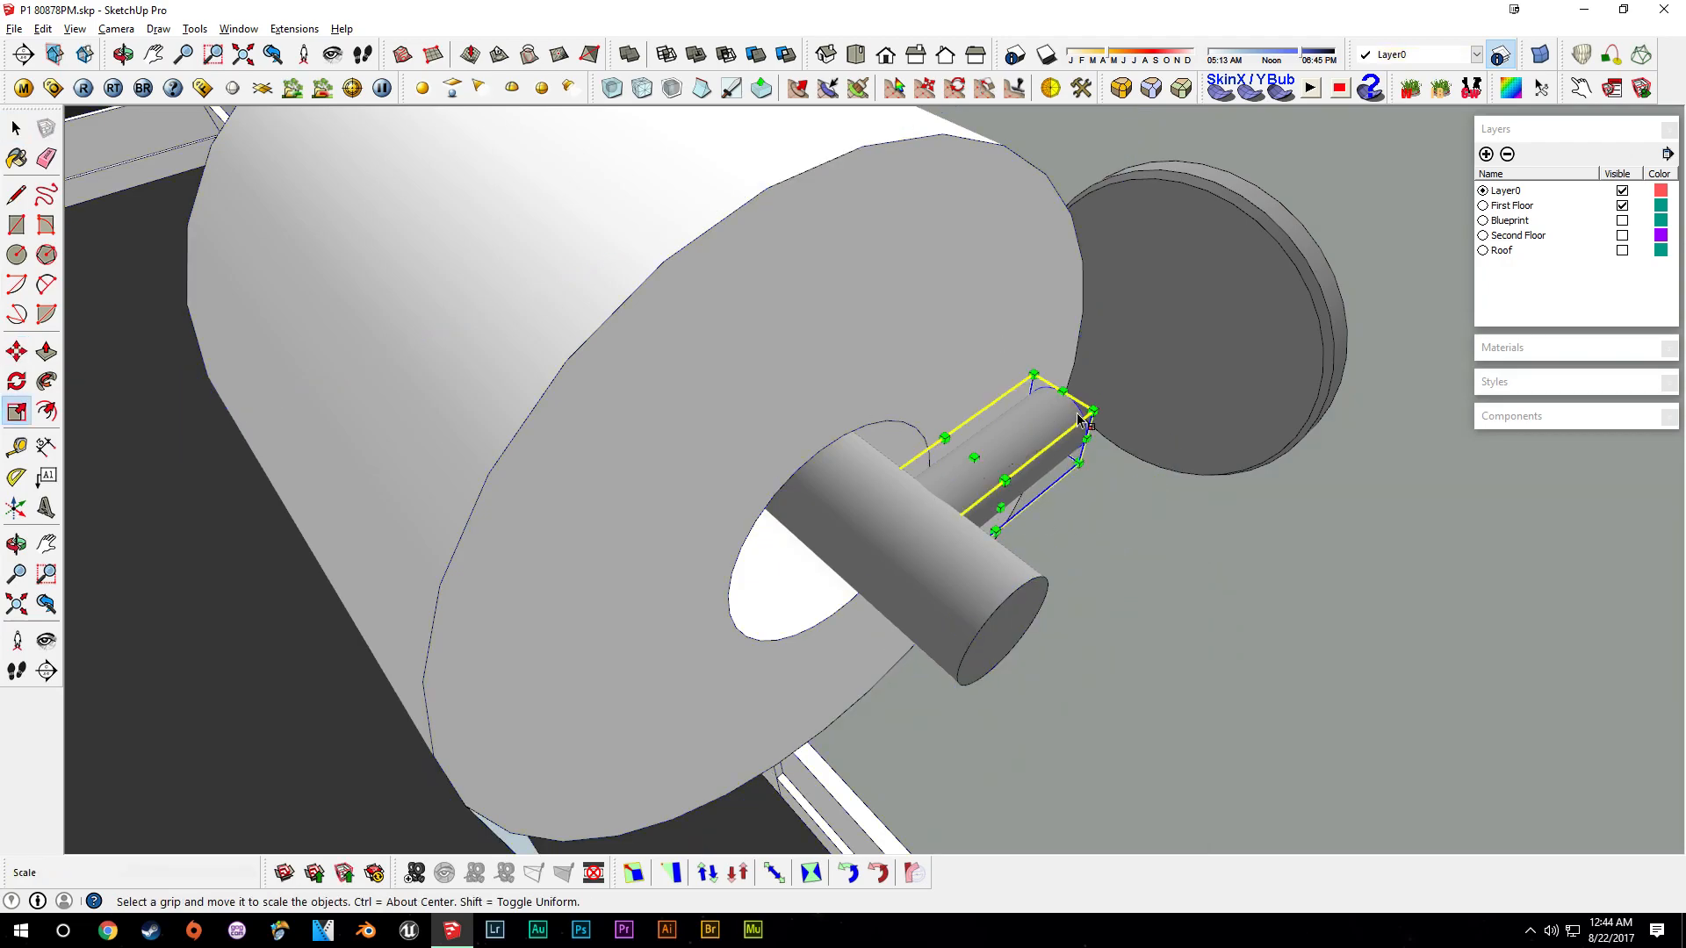
left_click_drag(1077, 416, 1163, 334)
left_click(1153, 306)
key("space")
- Scale the bar's end piece by 1.50 along its axis
middle_click_drag(1000, 543, 1087, 534)
left_click(1088, 534)
middle_click_drag(908, 540, 1018, 373)
key("s")
left_click_drag(966, 373, 894, 401)
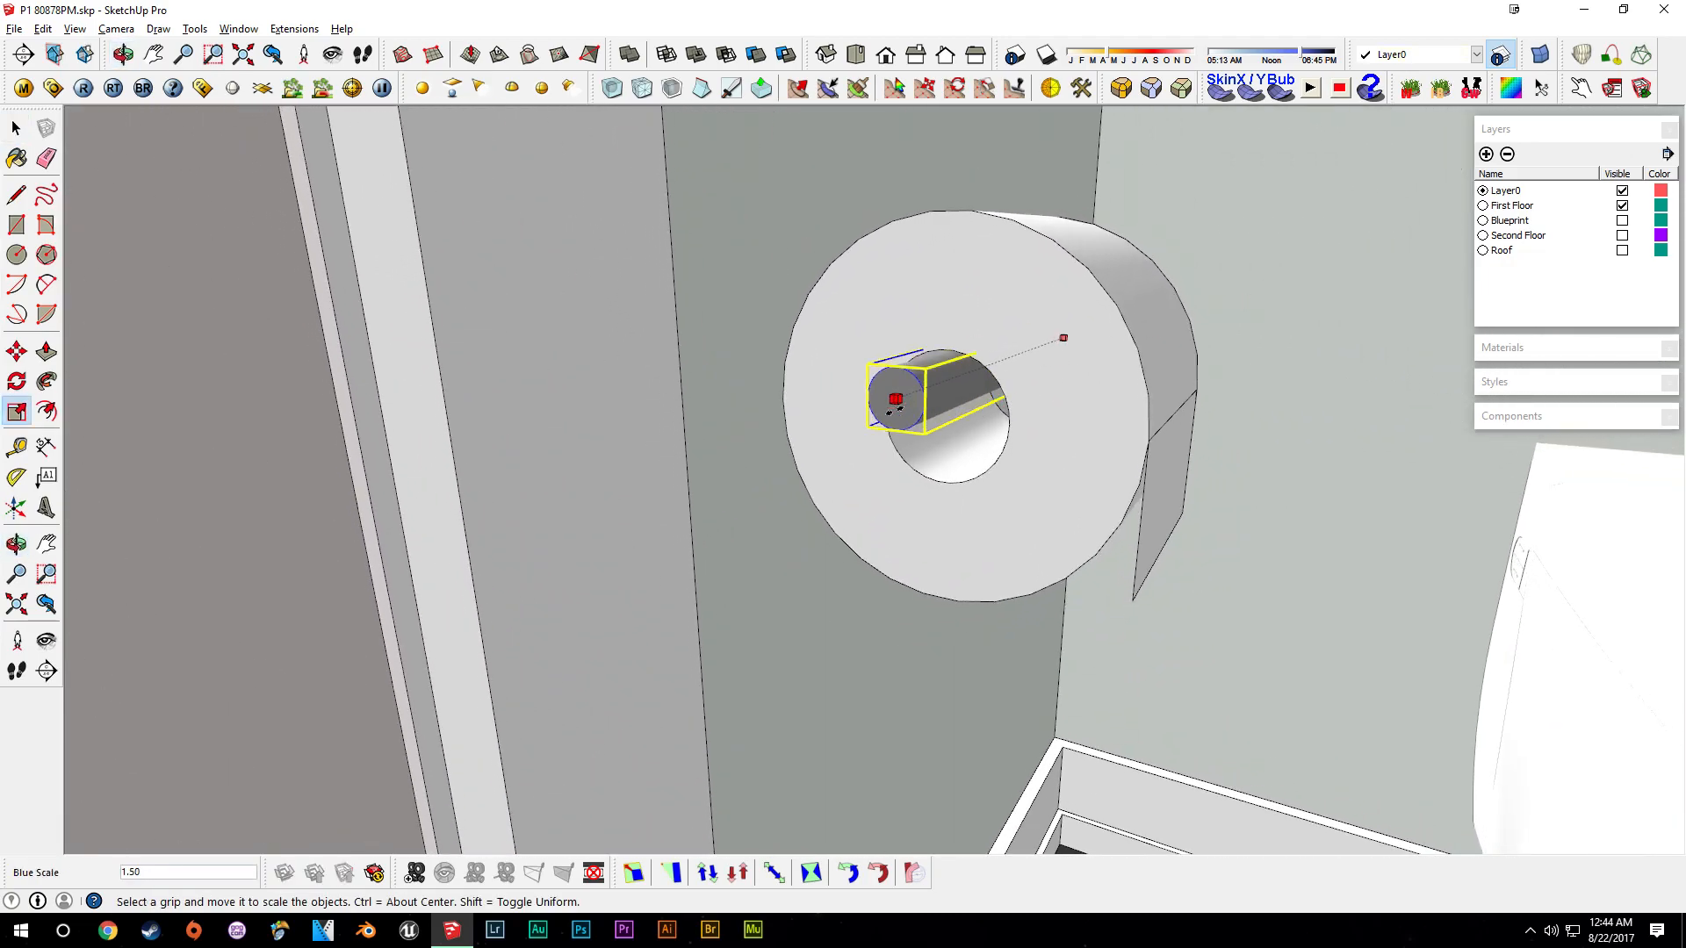
middle_click_drag(1011, 427, 902, 676)
key("space")
- Select the roll and holder and mirror them with a green scale of -1
left_click(808, 560, "shift")
middle_click_drag(896, 487, 781, 281)
left_click_drag(615, 378, 1076, 755)
key("s")
middle_click_drag(1072, 576, 820, 588)
left_click_drag(700, 538, 1135, 554)
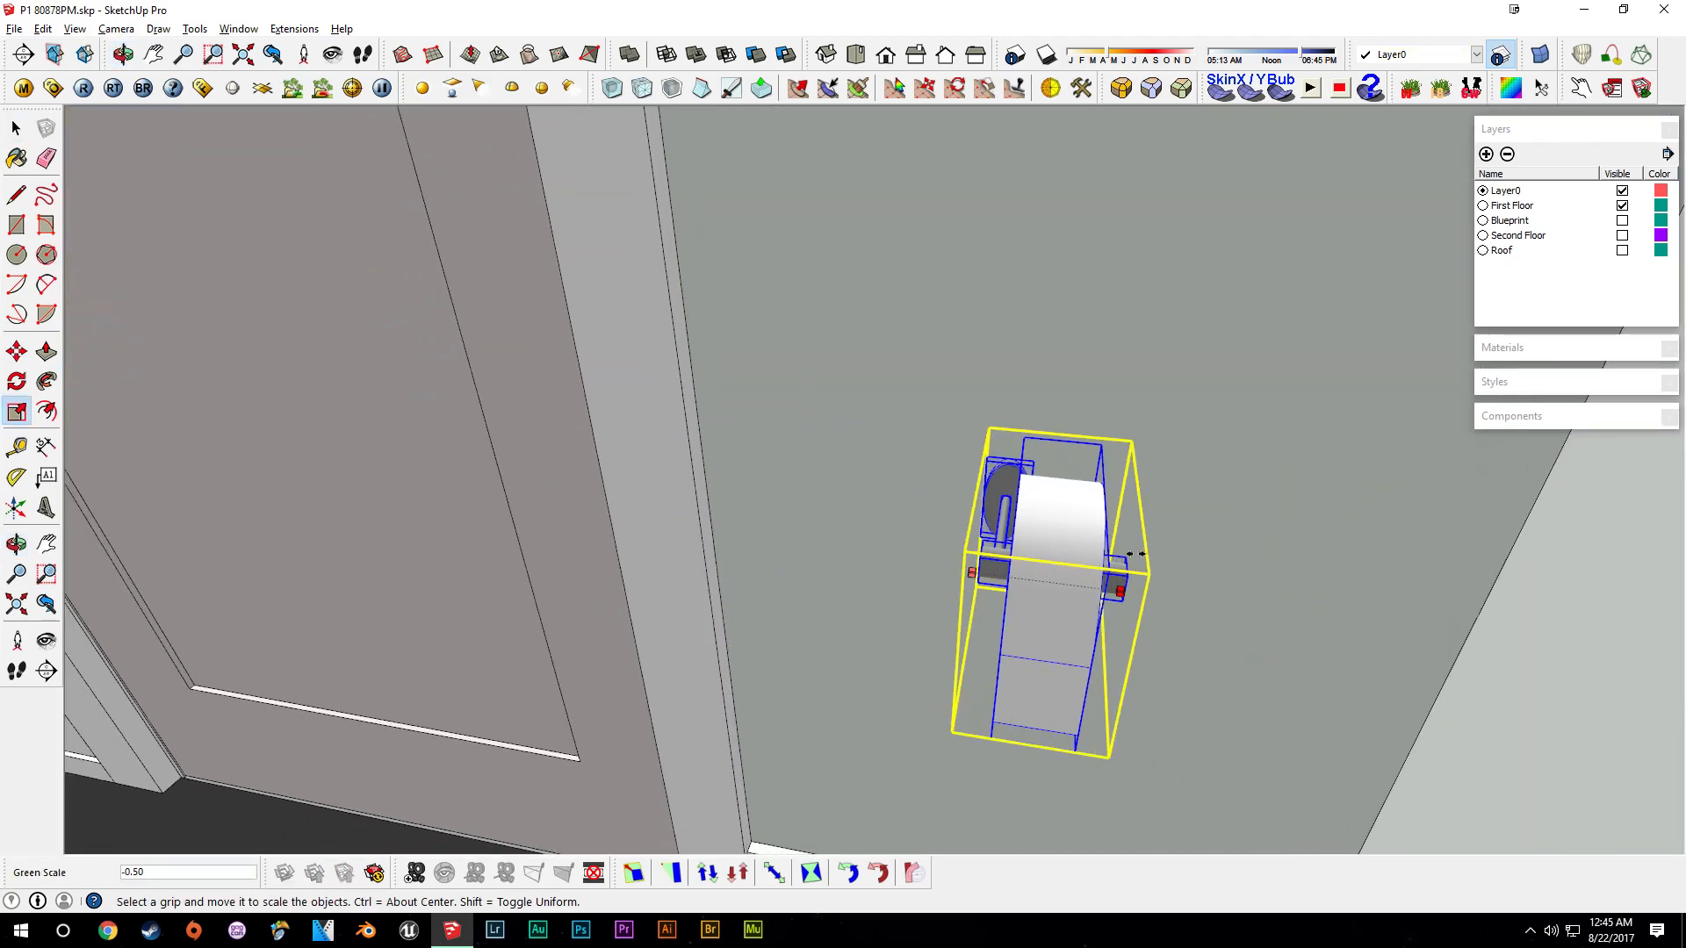
type("-1")
key("Return")
key("space")
- Select the roll and holder together and make them a component named Toilet Paper
middle_click_drag(1164, 625, 1372, 527)
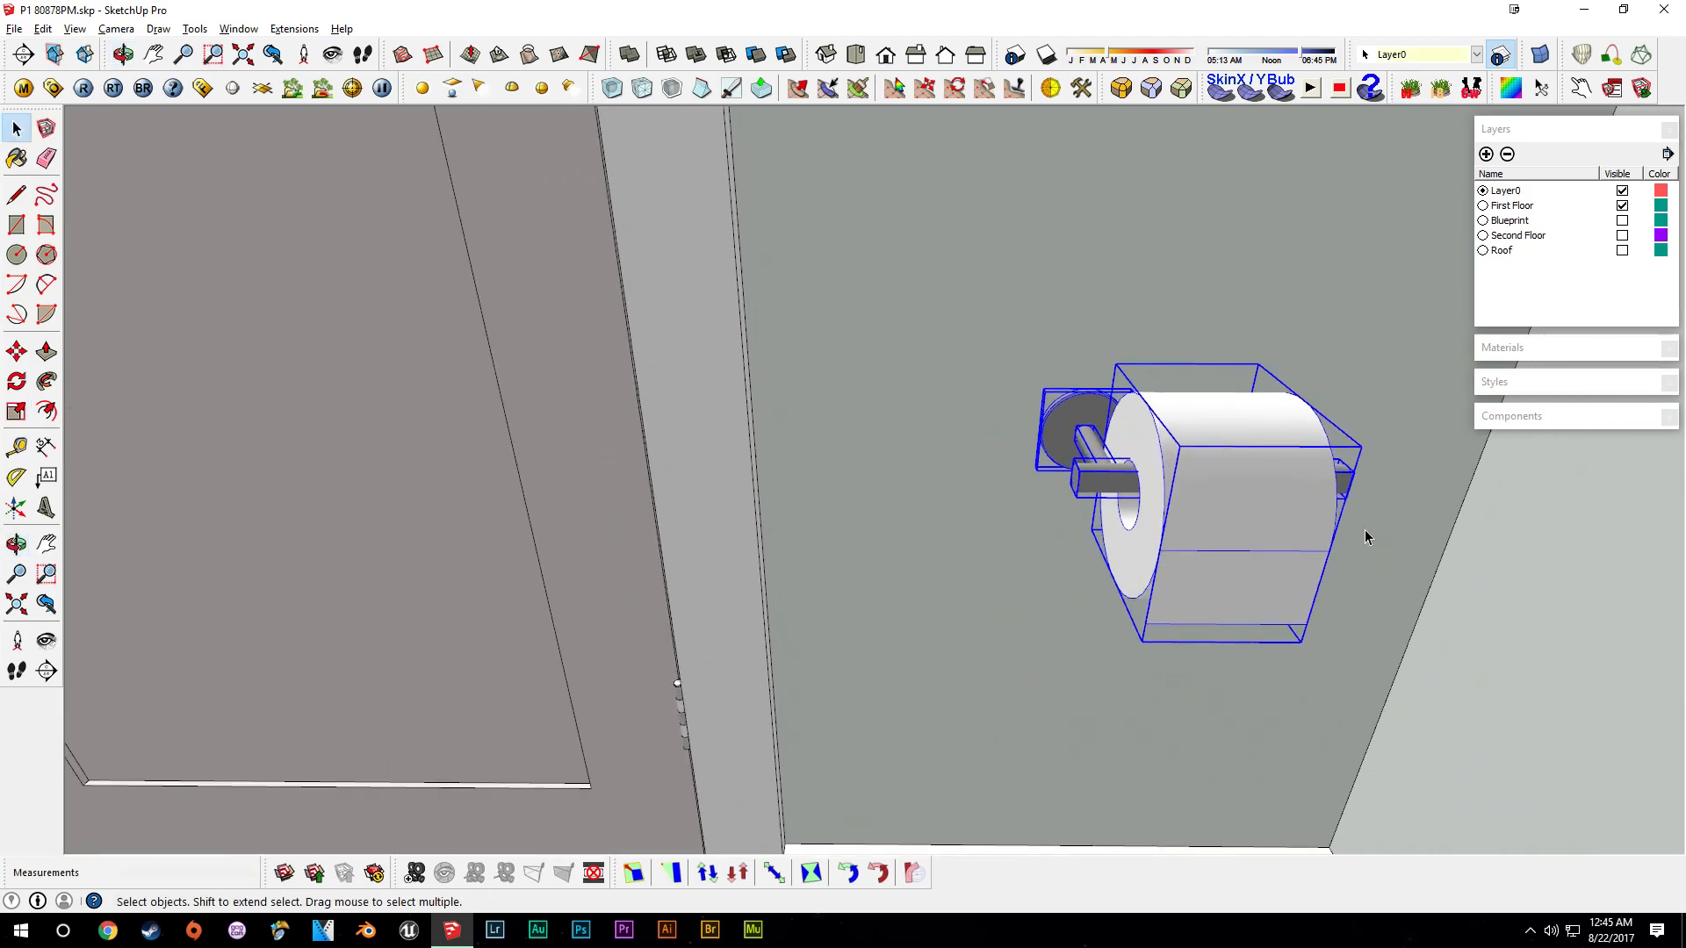
middle_click_drag(1208, 503, 969, 422)
key("g")
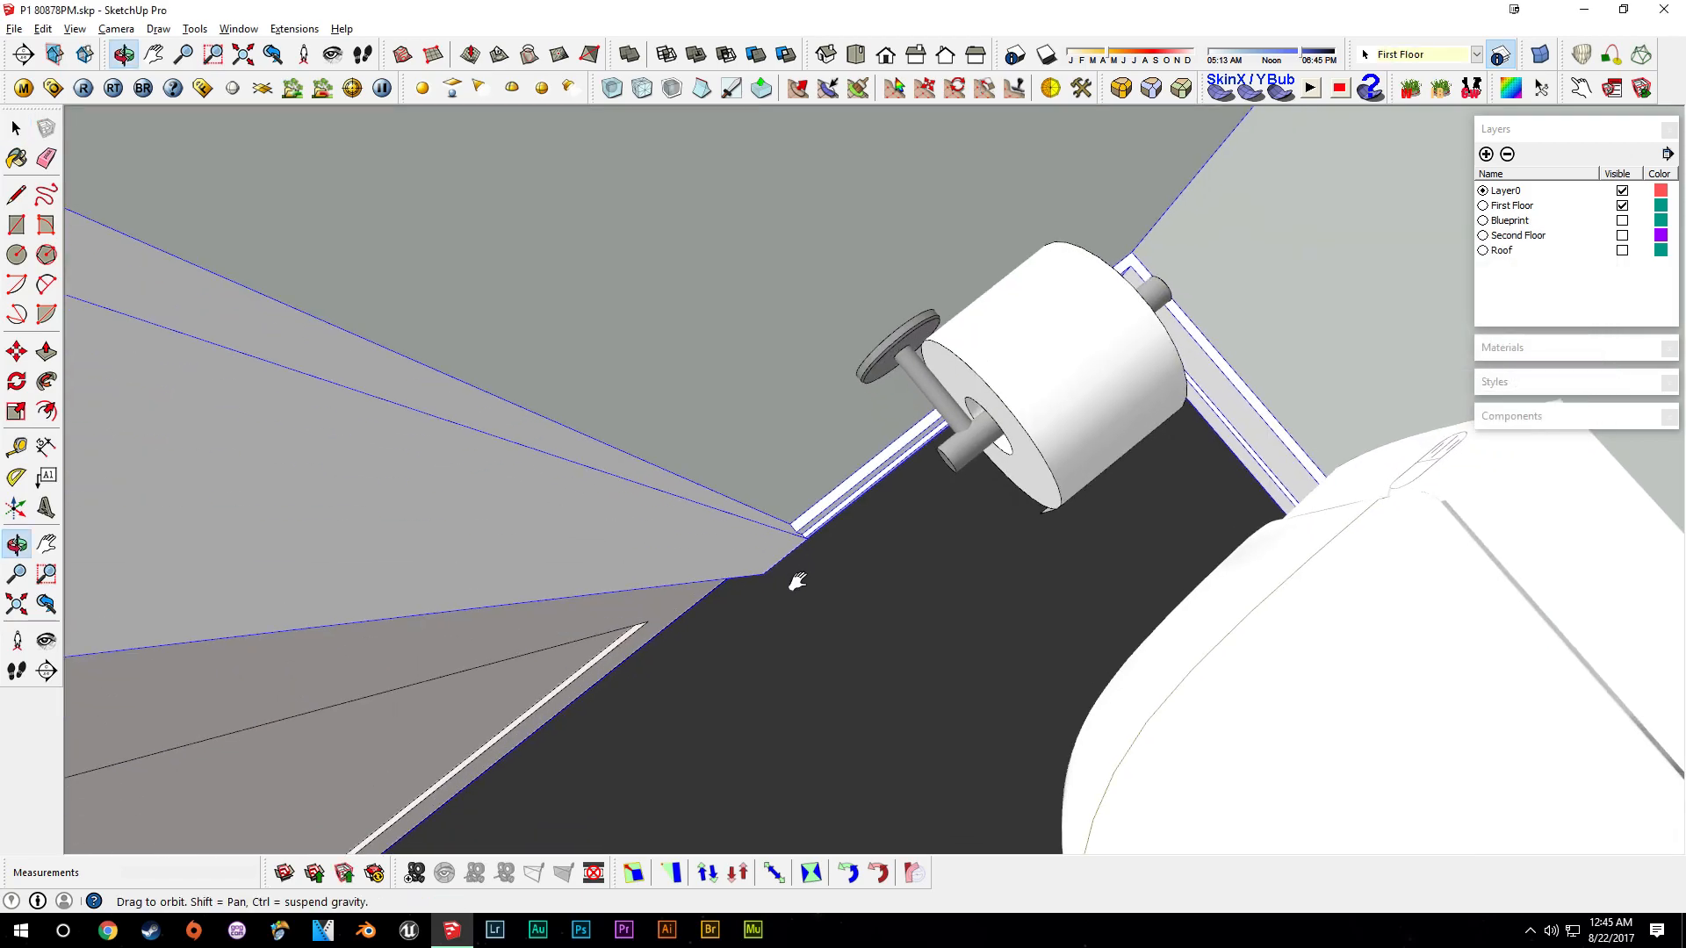
middle_click_drag(793, 581, 683, 529)
scroll(999, 379, "up", 2)
middle_click_drag(1108, 386, 974, 168)
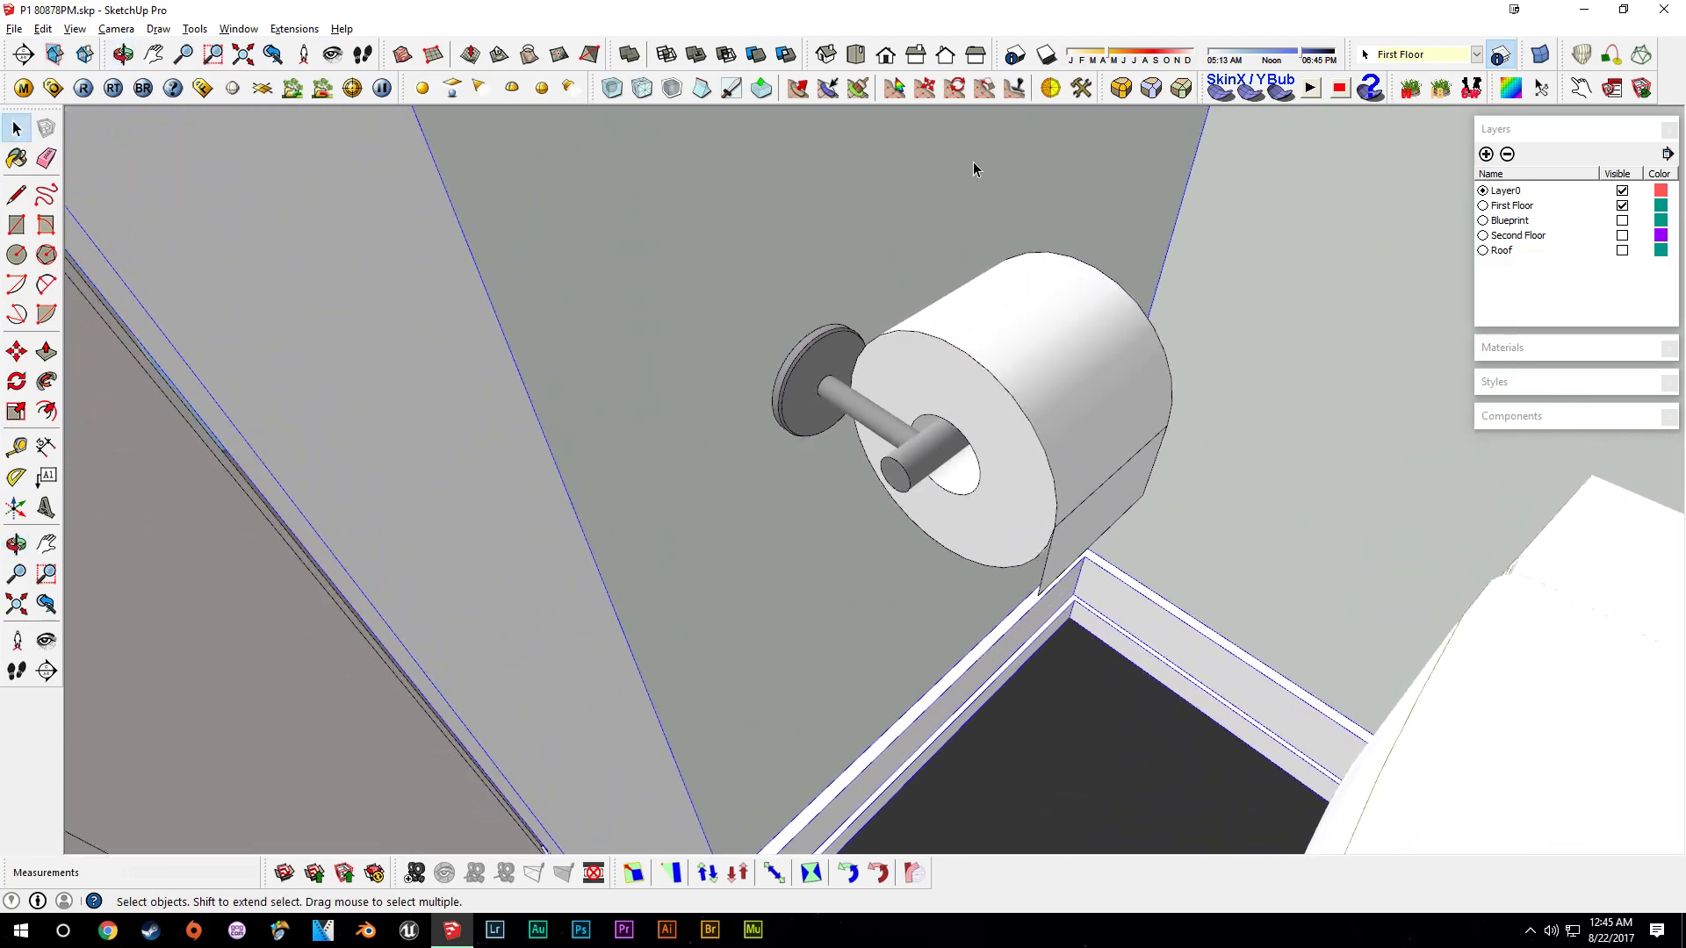
- Measure the holder's height above the bathroom floor
left_click(933, 413)
scroll(955, 390, "down", 5)
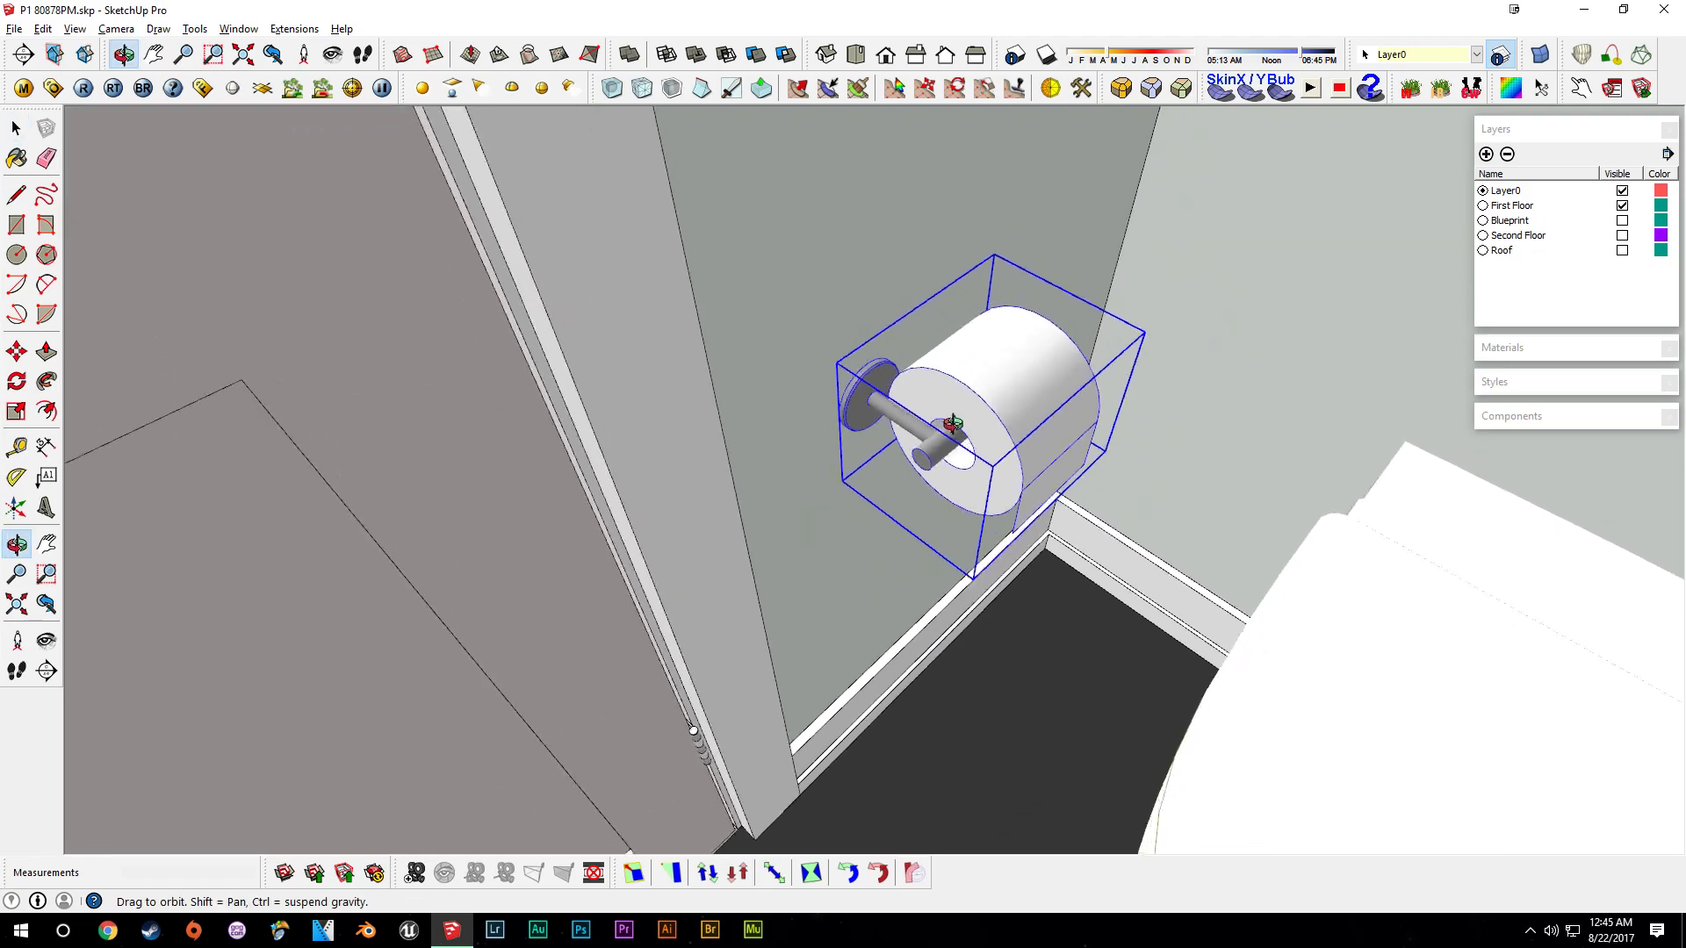
scroll(943, 454, "up", 3)
middle_click_drag(918, 475, 913, 753)
key("t")
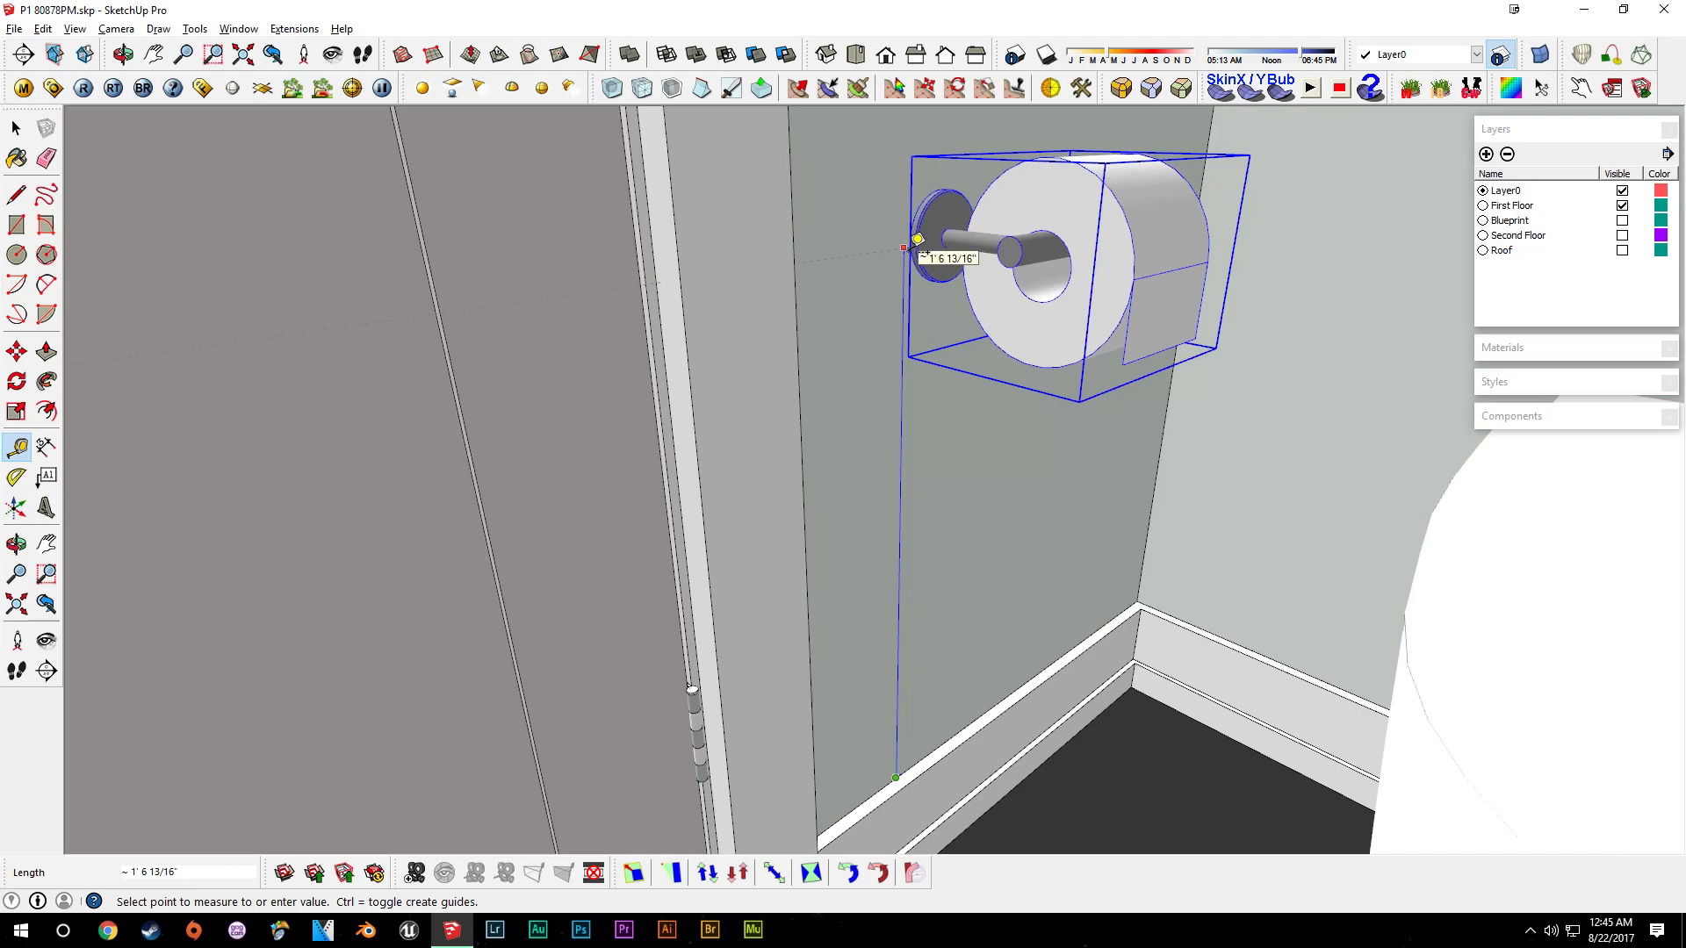
key("space")
middle_click_drag(908, 263, 1001, 568)
scroll(970, 410, "down", 5)
scroll(1003, 566, "down", 6)
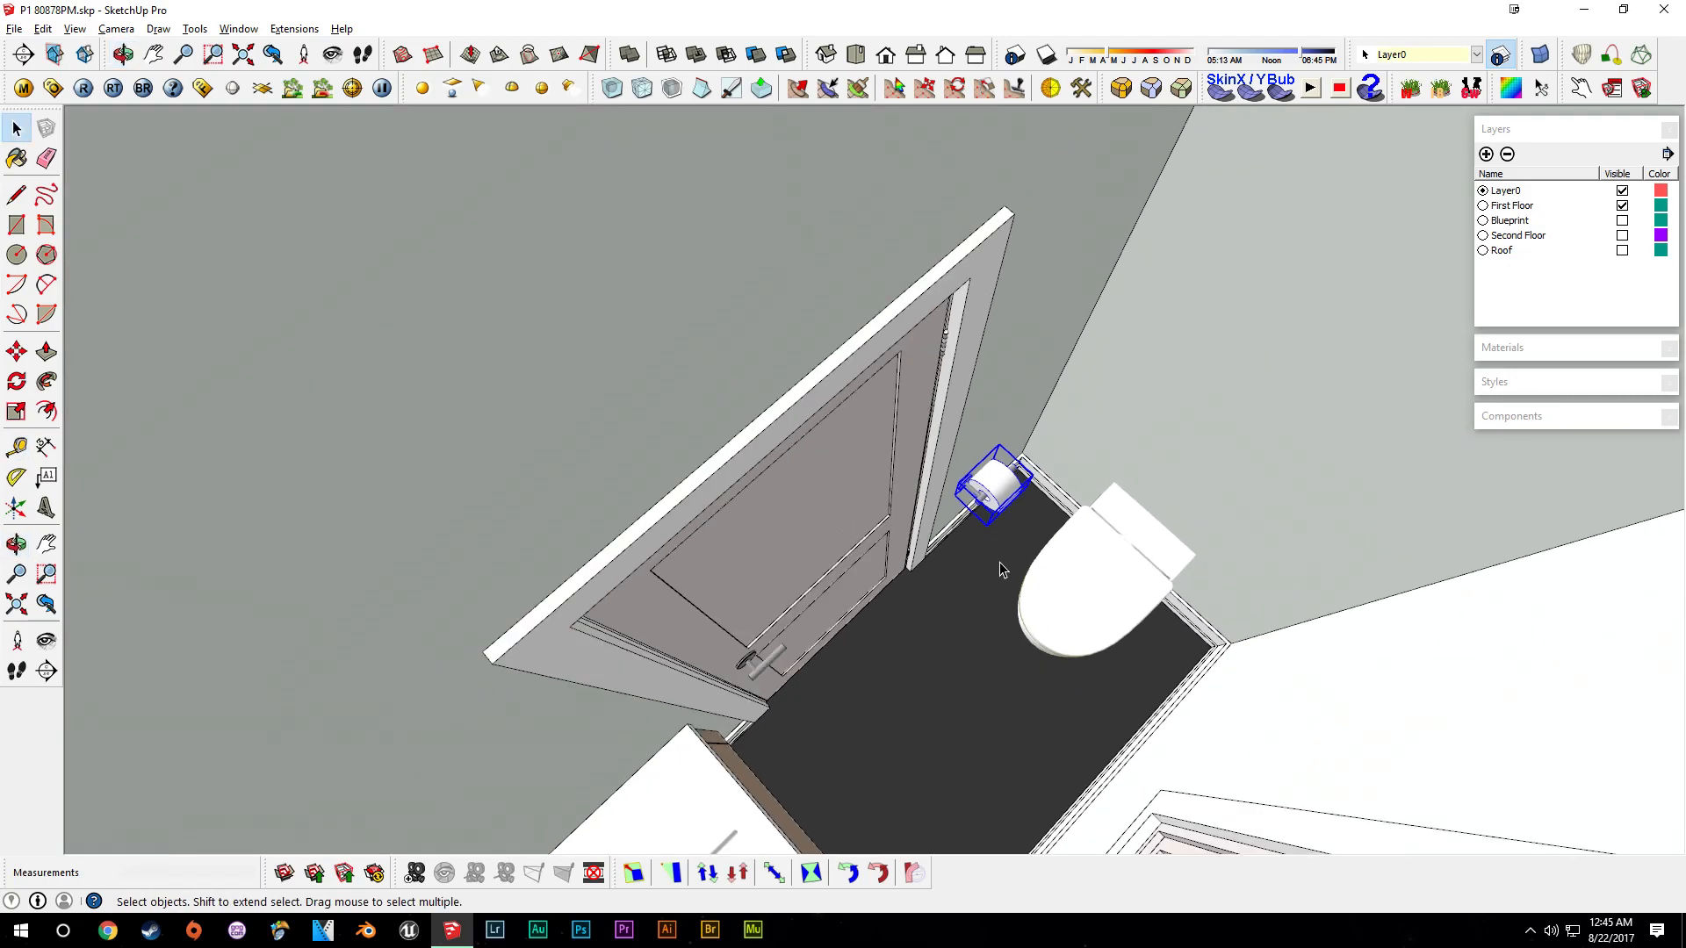
scroll(1014, 523, "down", 3)
- Show the Second Floor layer and paste a copy of the holder into the upstairs bathroom
left_click(1621, 235)
scroll(1036, 439, "up", 4)
middle_click_drag(1036, 439, 531, 402)
scroll(636, 358, "up", 5)
middle_click_drag(635, 358, 501, 386)
key("ctrl+v")
left_click(692, 359)
- Rotate the pasted holder to face the bathroom wall
scroll(690, 361, "up", 2)
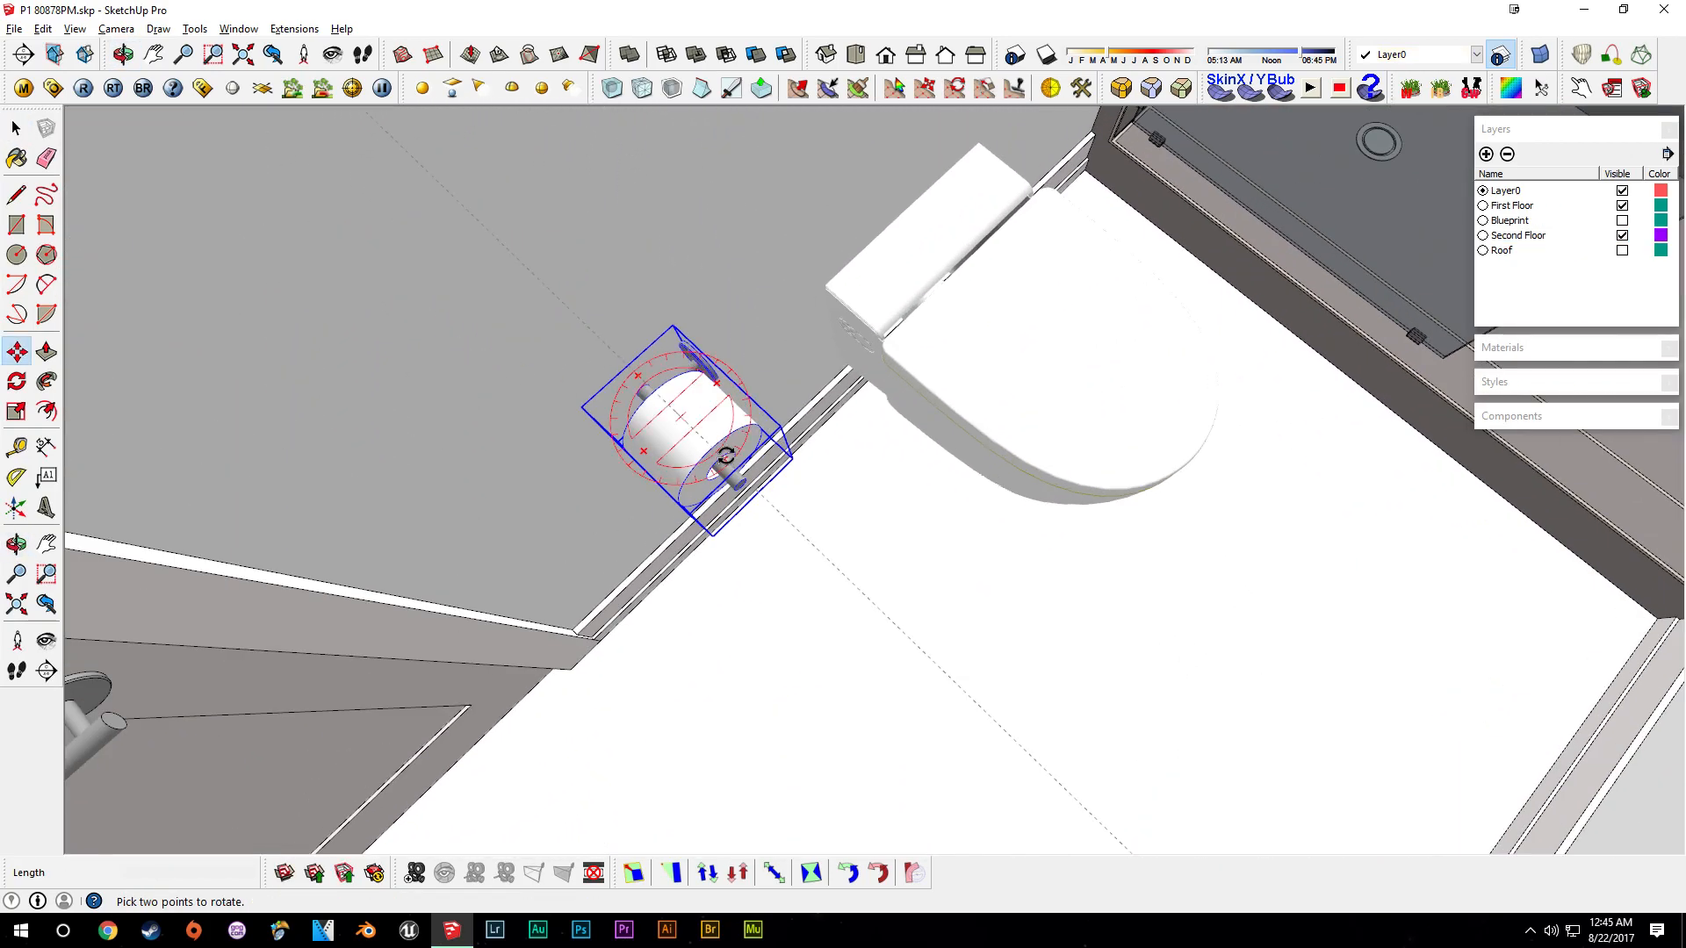
left_click(725, 454)
left_click(742, 349)
middle_click_drag(742, 349, 570, 351)
scroll(580, 330, "up", 2)
mouse_move(685, 301)
middle_mouse_down()
mouse_move(658, 287)
mouse_move(669, 273)
middle_mouse_up()
- Mirror the pasted holder with a scale of -1
key("s")
left_click_drag(754, 234, 619, 222)
type("-1")
key("Return")
middle_click_drag(632, 235, 772, 307)
scroll(773, 308, "up", 2)
- Add a guide 11 inches up the wall beside the toilet
key("t")
left_click(923, 609)
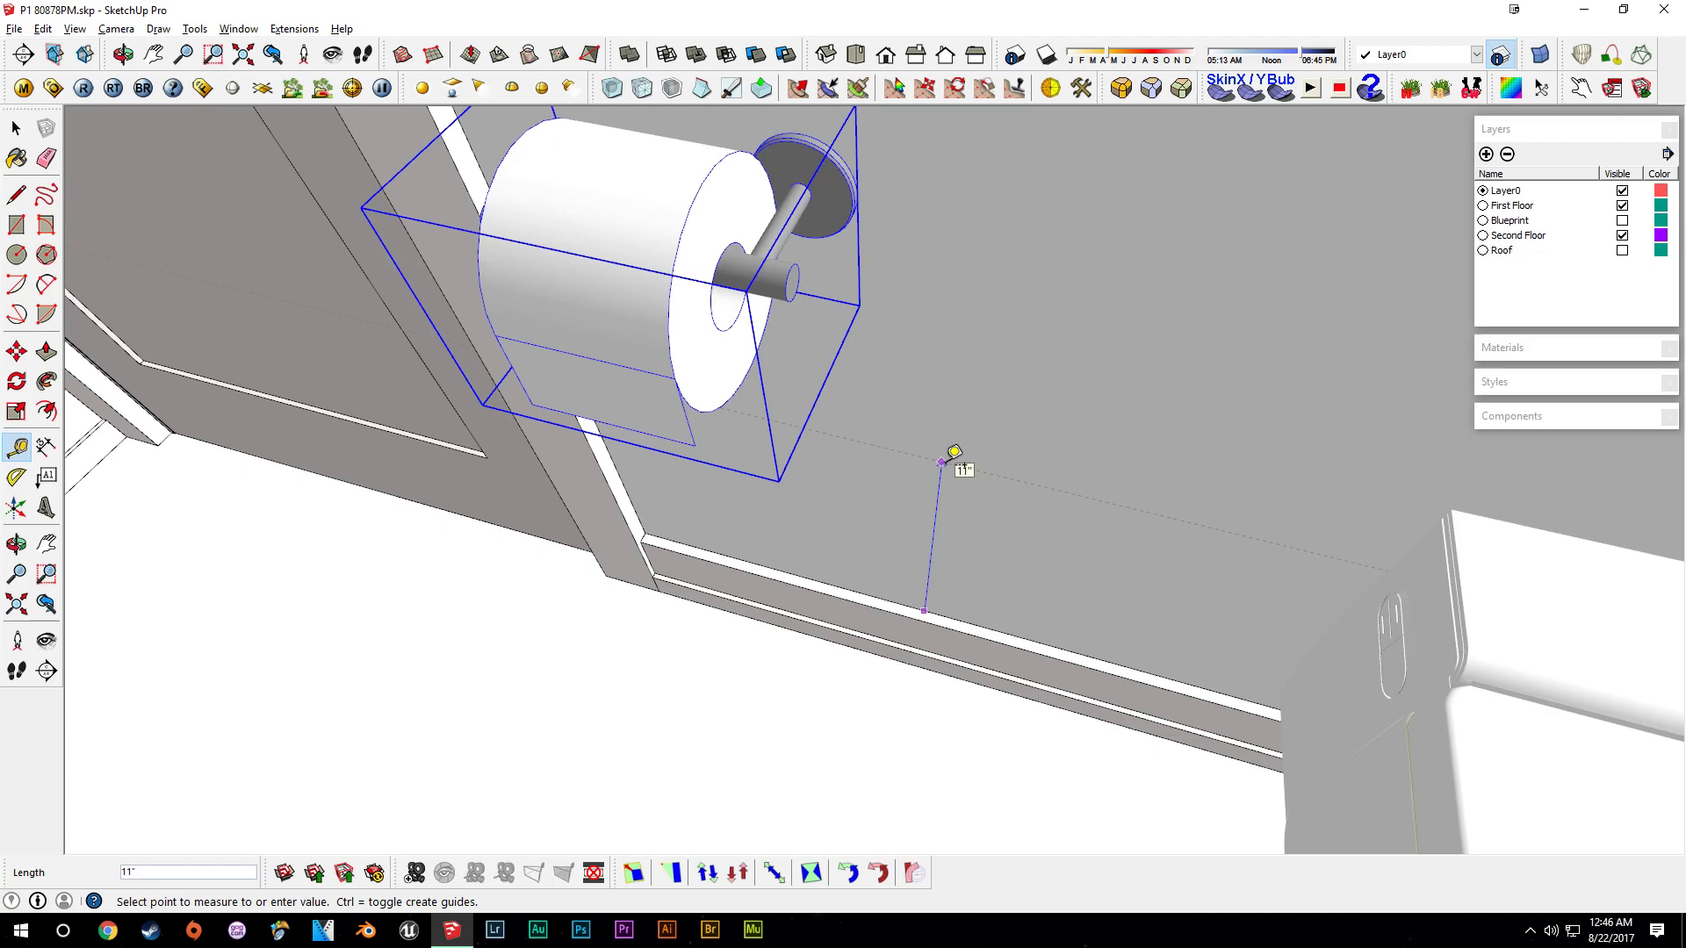
middle_click_drag(955, 452, 847, 316)
- Move the pasted holder onto the guide next to the toilet
scroll(847, 316, "up", 3)
key("m")
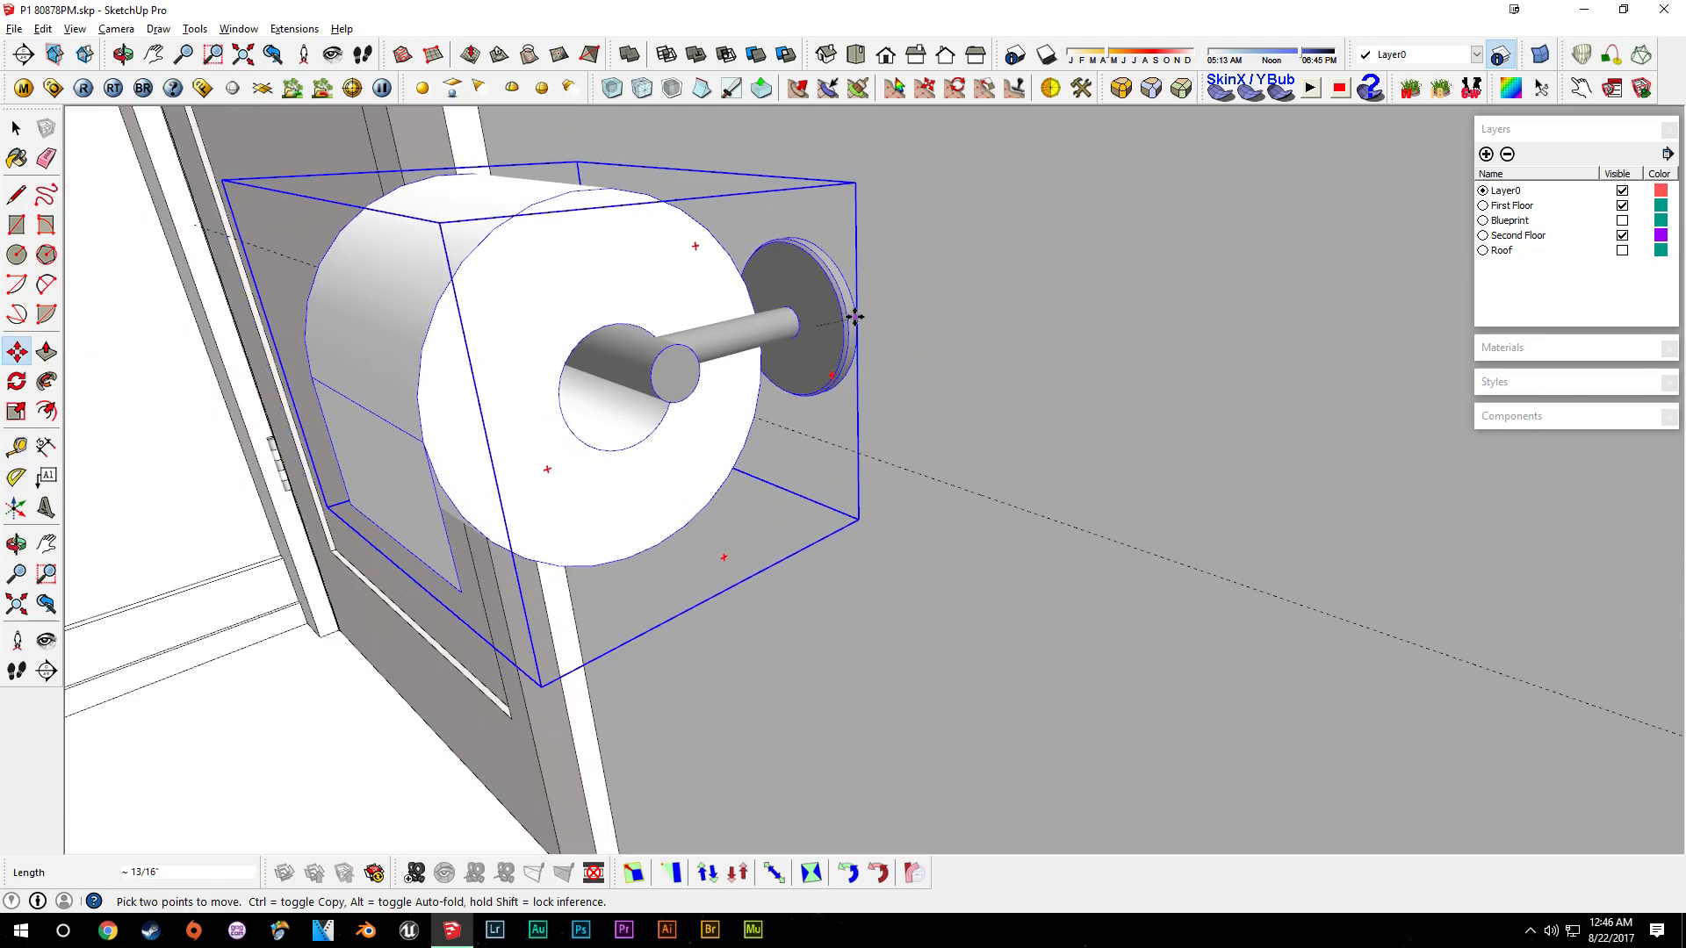
scroll(847, 307, "up", 2)
middle_click_drag(848, 299, 872, 466)
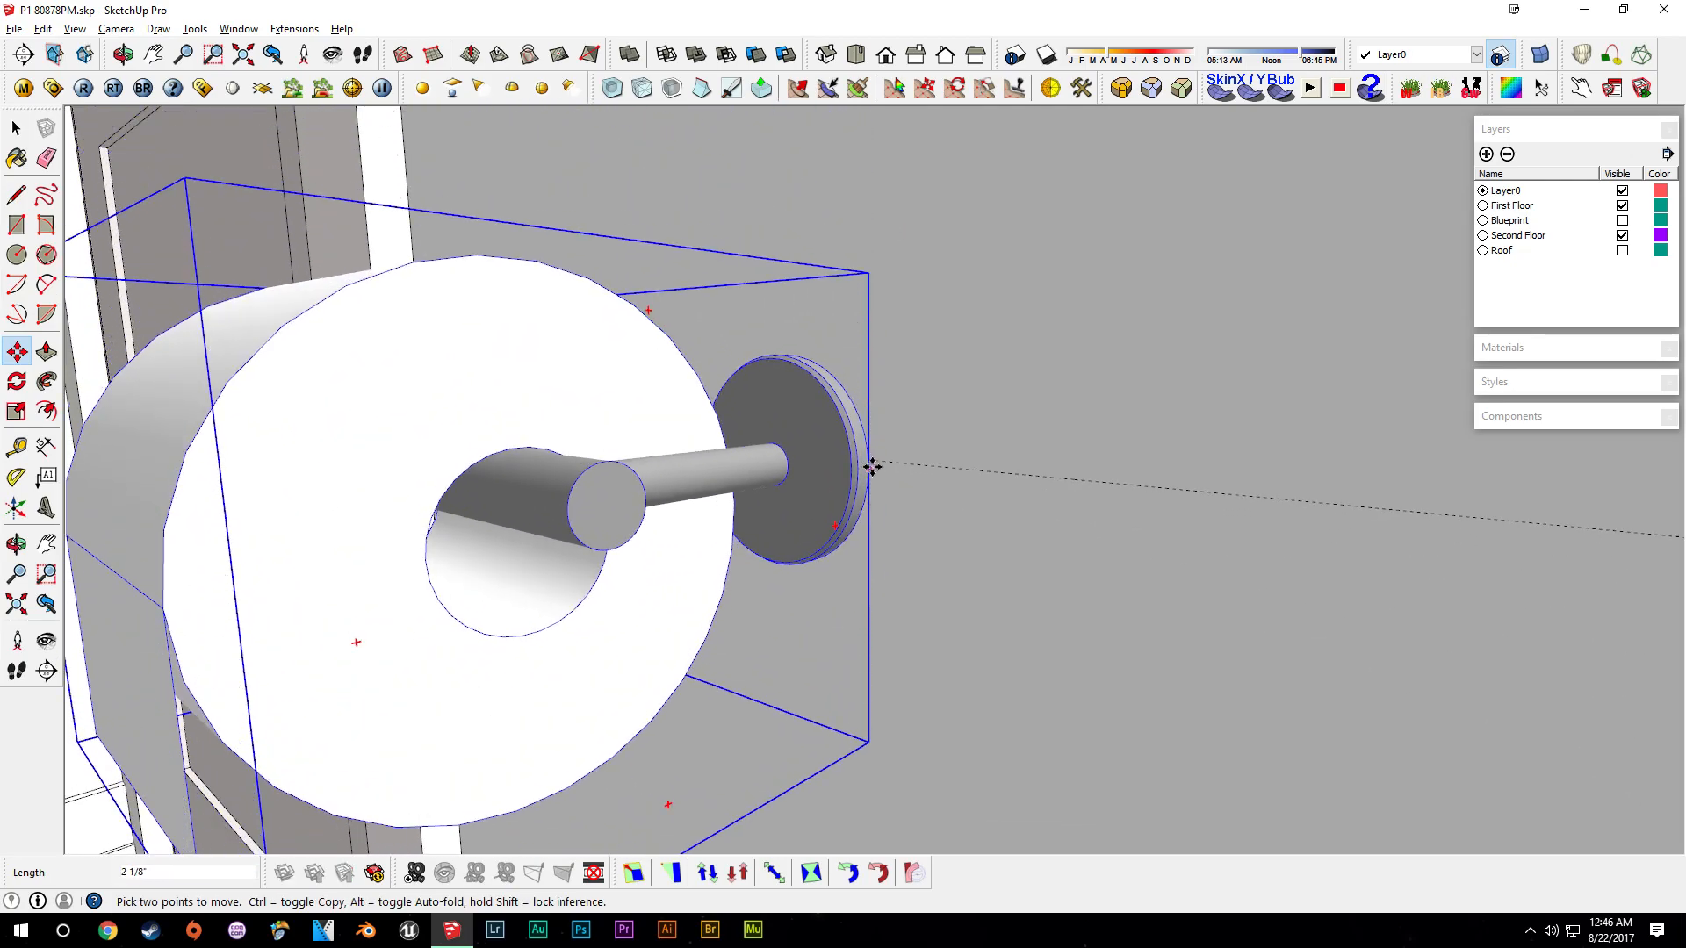
scroll(872, 466, "down", 8)
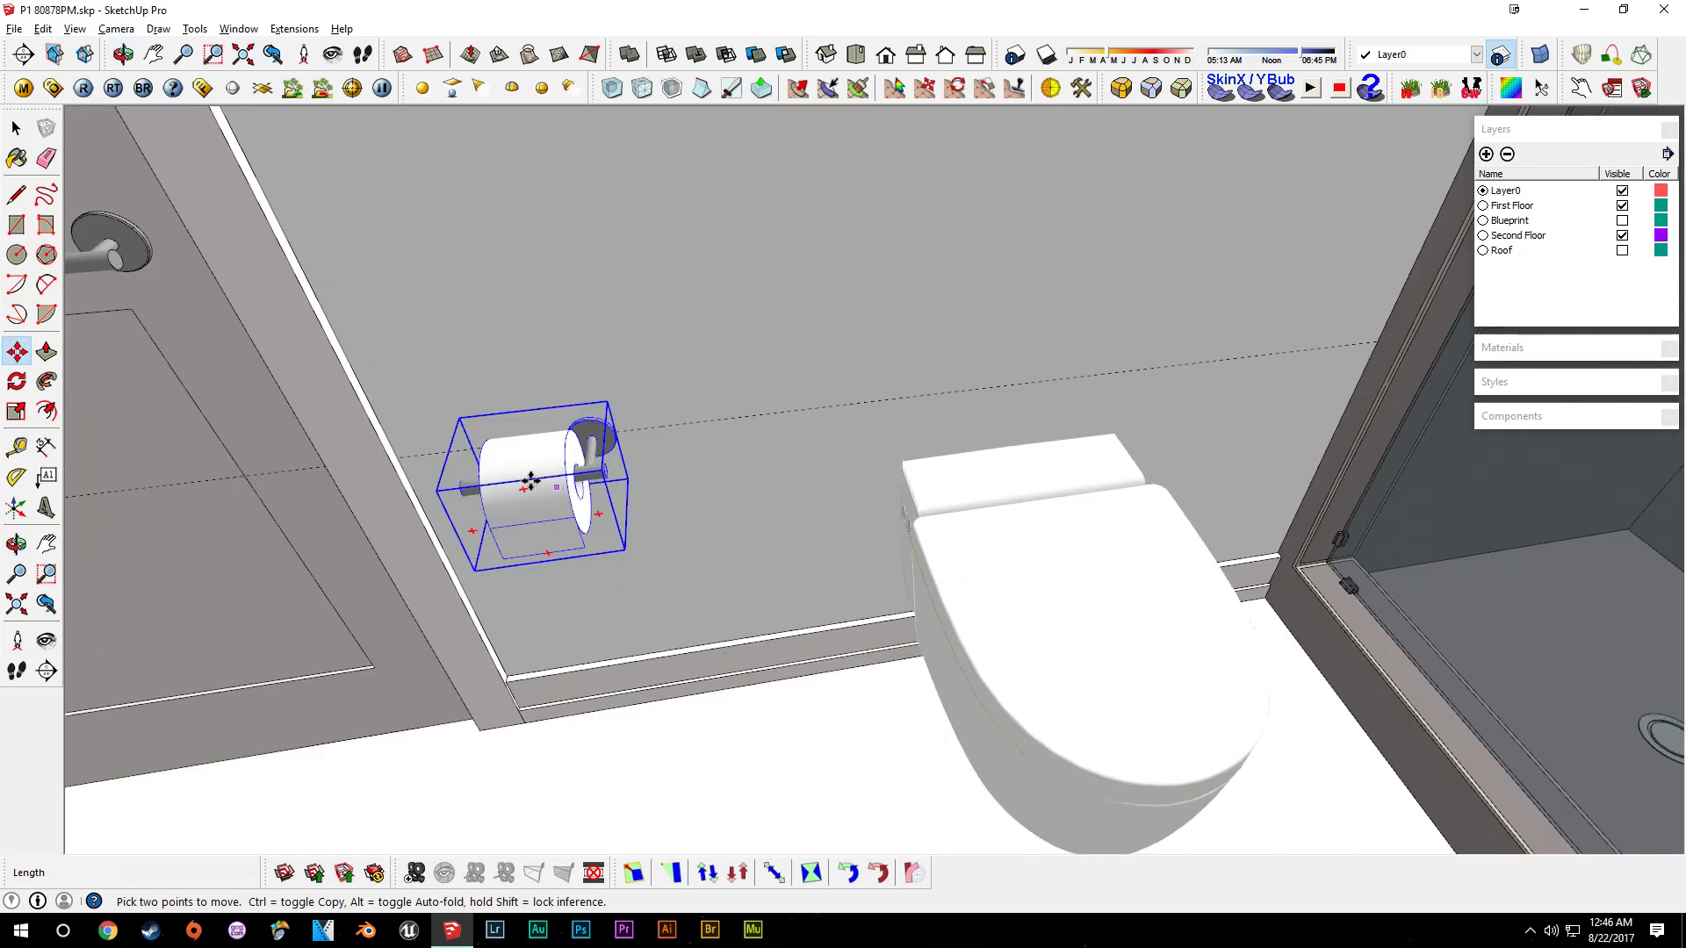
left_click(680, 457)
key("space")
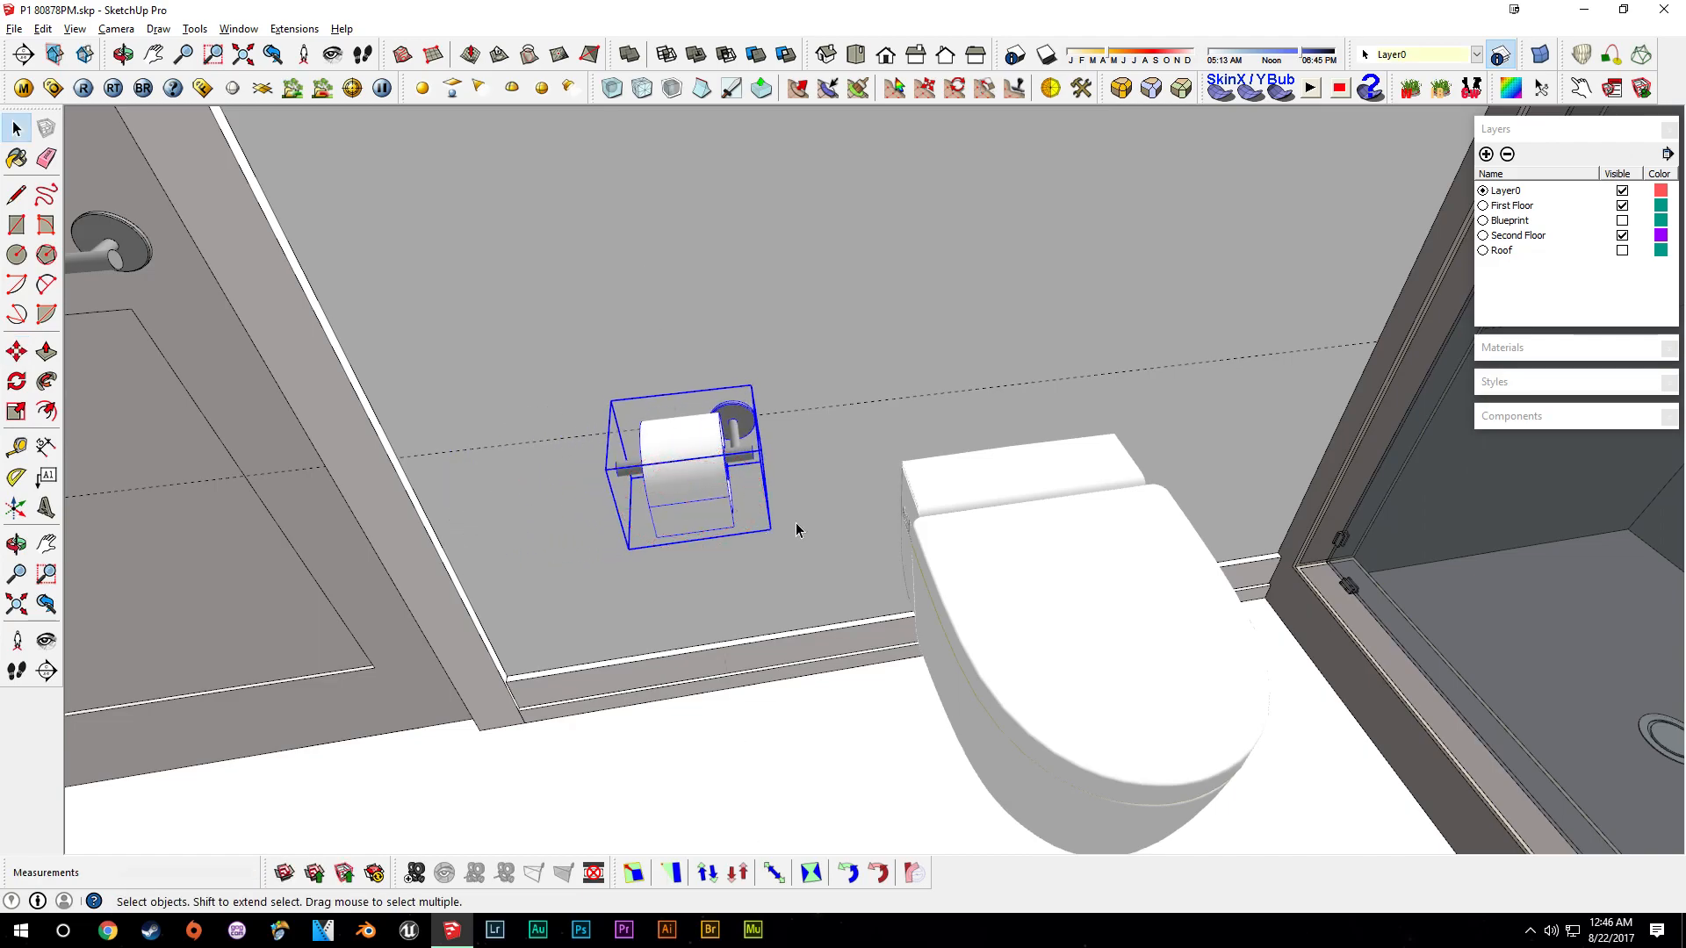
- Add a guide across the back wall of the shower
scroll(952, 522, "up", 2)
left_click(909, 452)
scroll(909, 453, "down", 5)
middle_click_drag(909, 457, 982, 550)
scroll(856, 509, "down", 3)
middle_click_drag(865, 519, 1136, 603)
scroll(1027, 570, "down", 5)
left_click(1396, 395)
scroll(1369, 378, "up", 5)
scroll(1004, 298, "up", 1)
middle_click_drag(1006, 303, 1014, 700)
scroll(929, 533, "up", 3)
middle_click_drag(1066, 592, 1029, 610)
key("t")
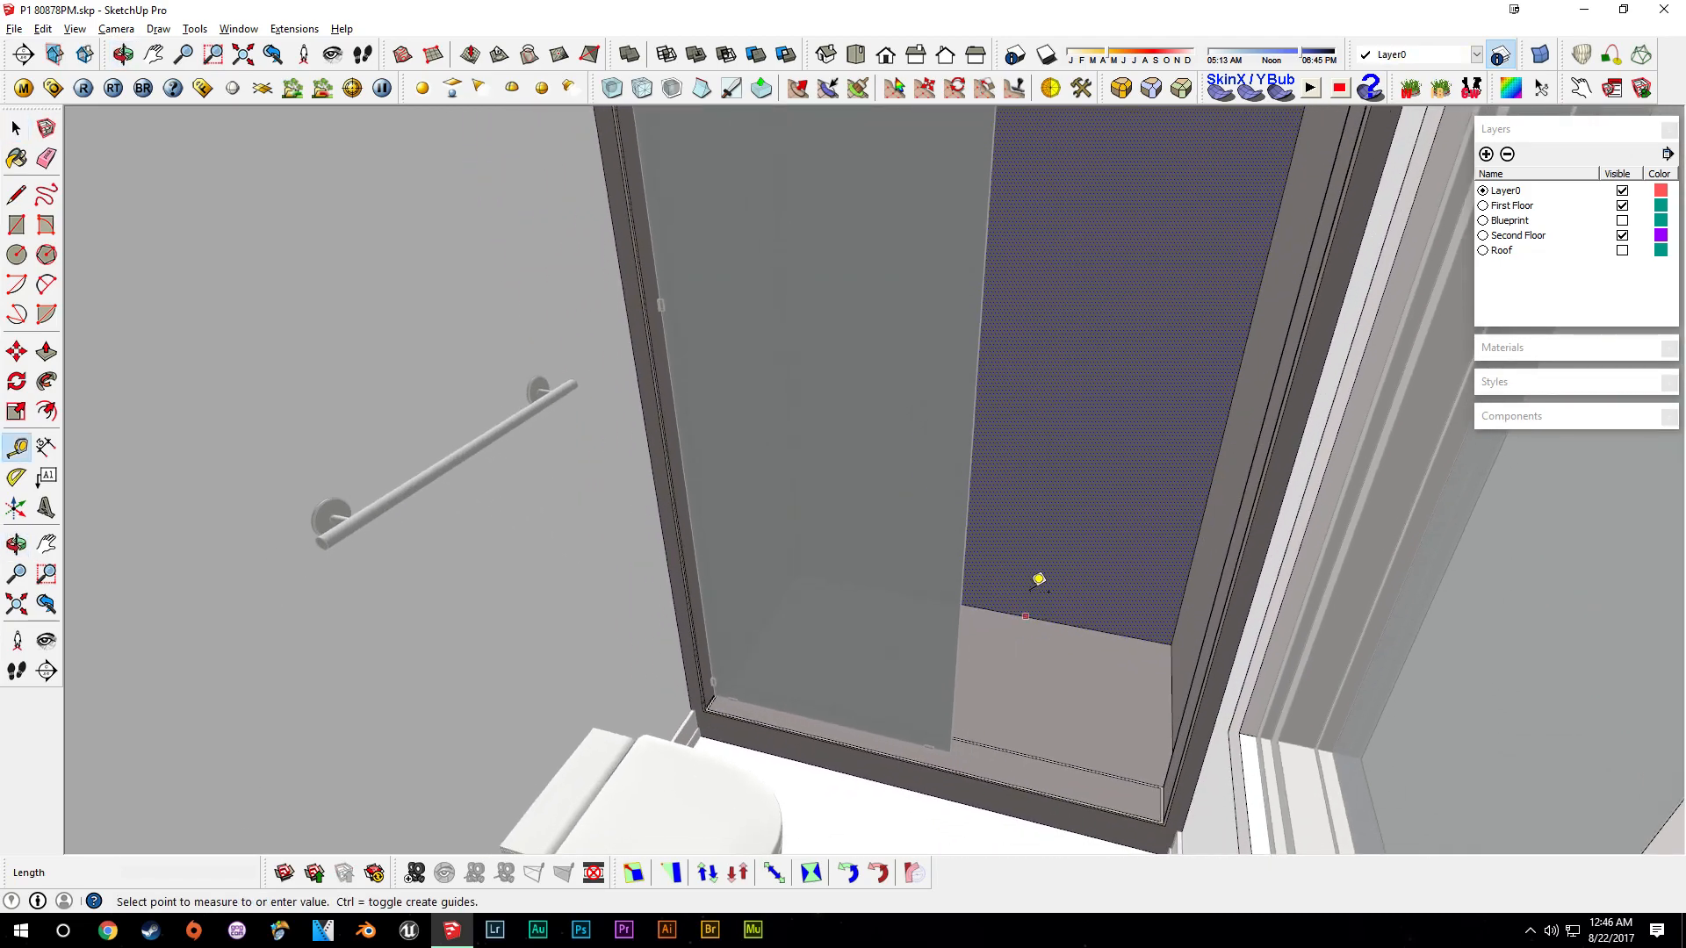
middle_click_drag(1065, 419, 1150, 576)
key("space")
- Draw a line along the guide across the shower's back wall
key("p")
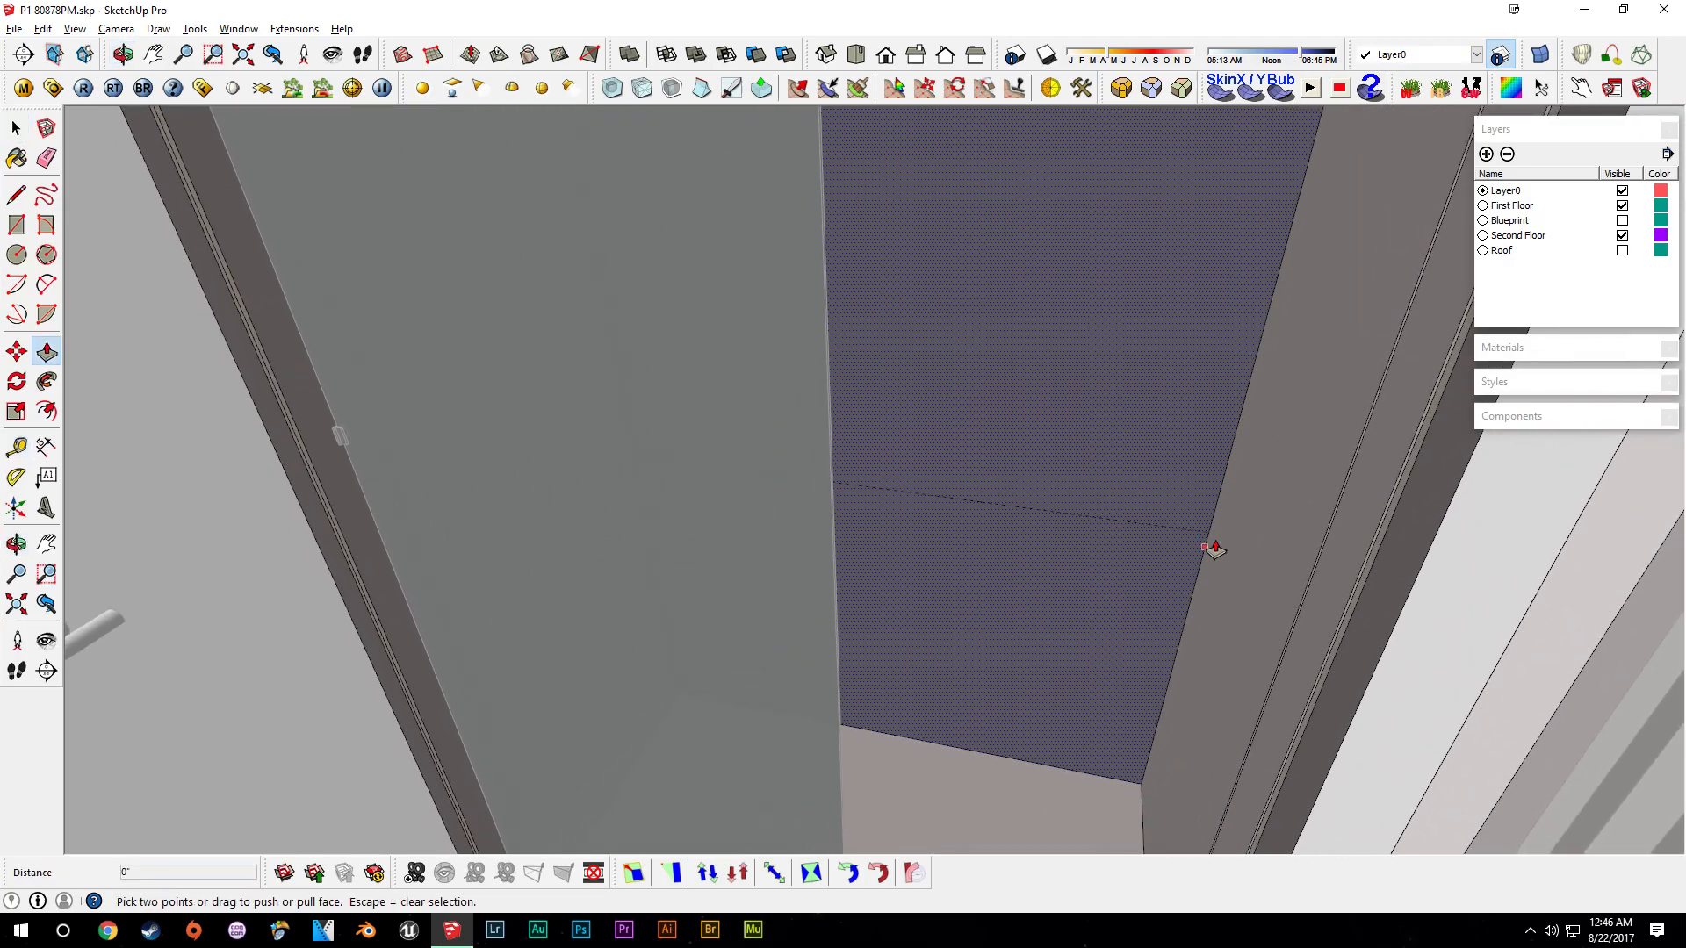
key("l")
left_click(1209, 531)
middle_click_drag(1168, 488, 987, 437)
key("space")
- Push the strip of shower wall out 4 1/8 inches to form a ledge
key("p")
left_click_drag(1118, 499, 1110, 470)
middle_click_drag(1110, 471, 1069, 615)
left_click_drag(1040, 595, 1014, 614)
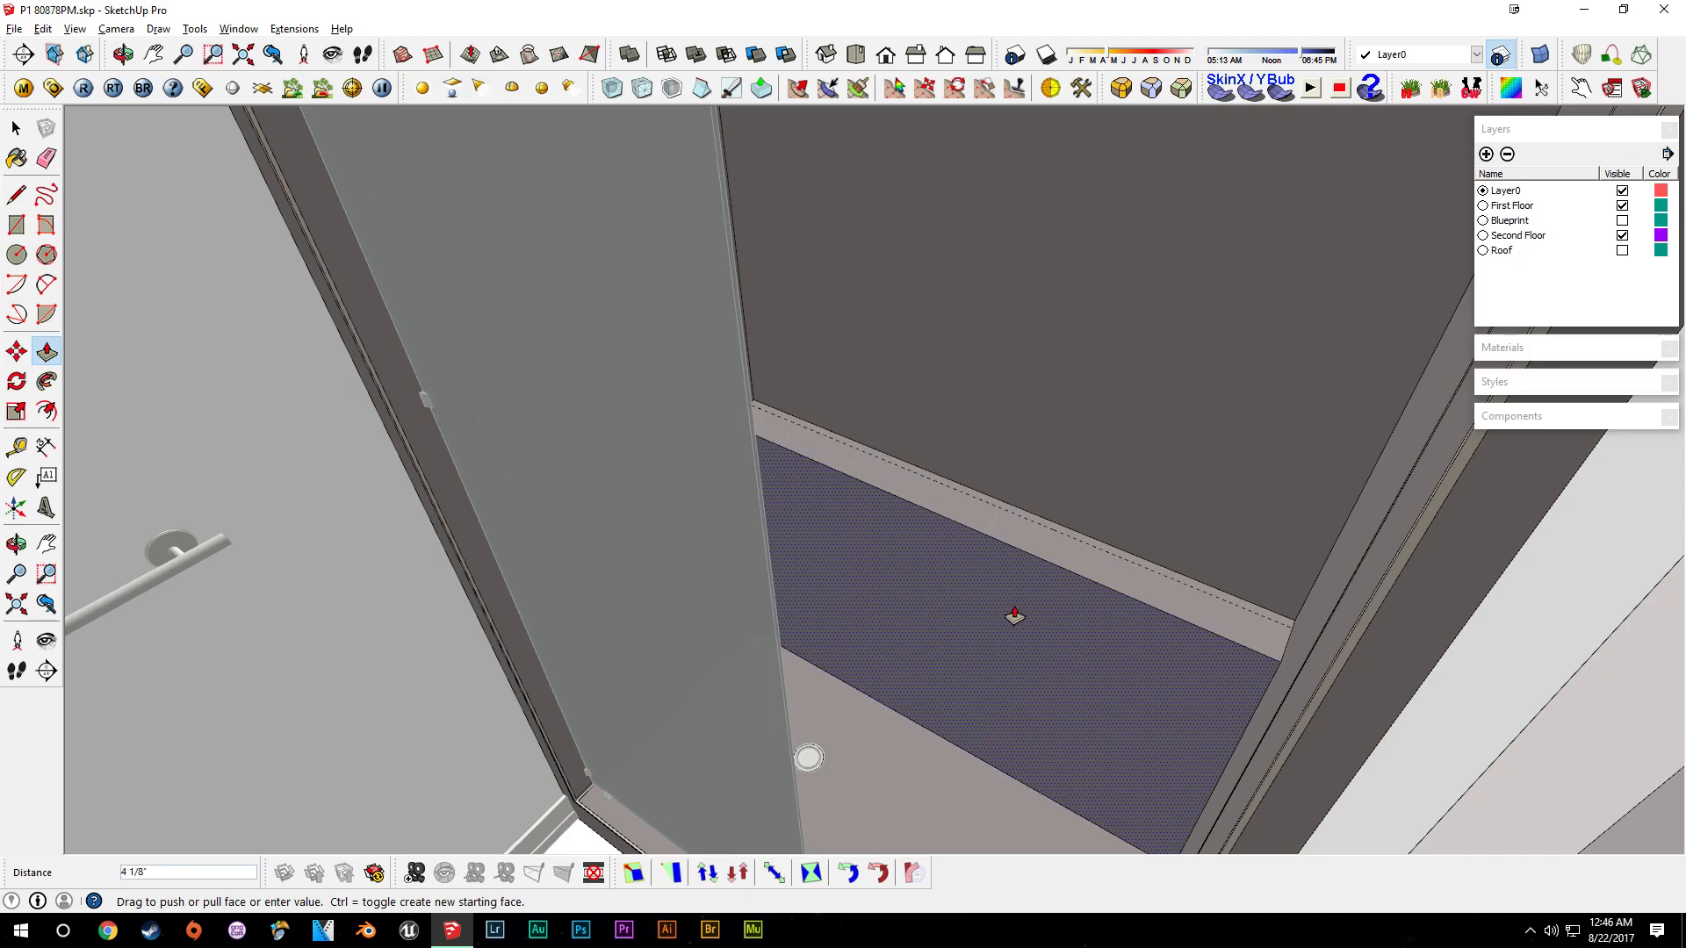
key("Return")
key("space")
- Inspect the new shower ledge from several angles
scroll(1010, 539, "up", 3)
middle_click_drag(1010, 539, 853, 518)
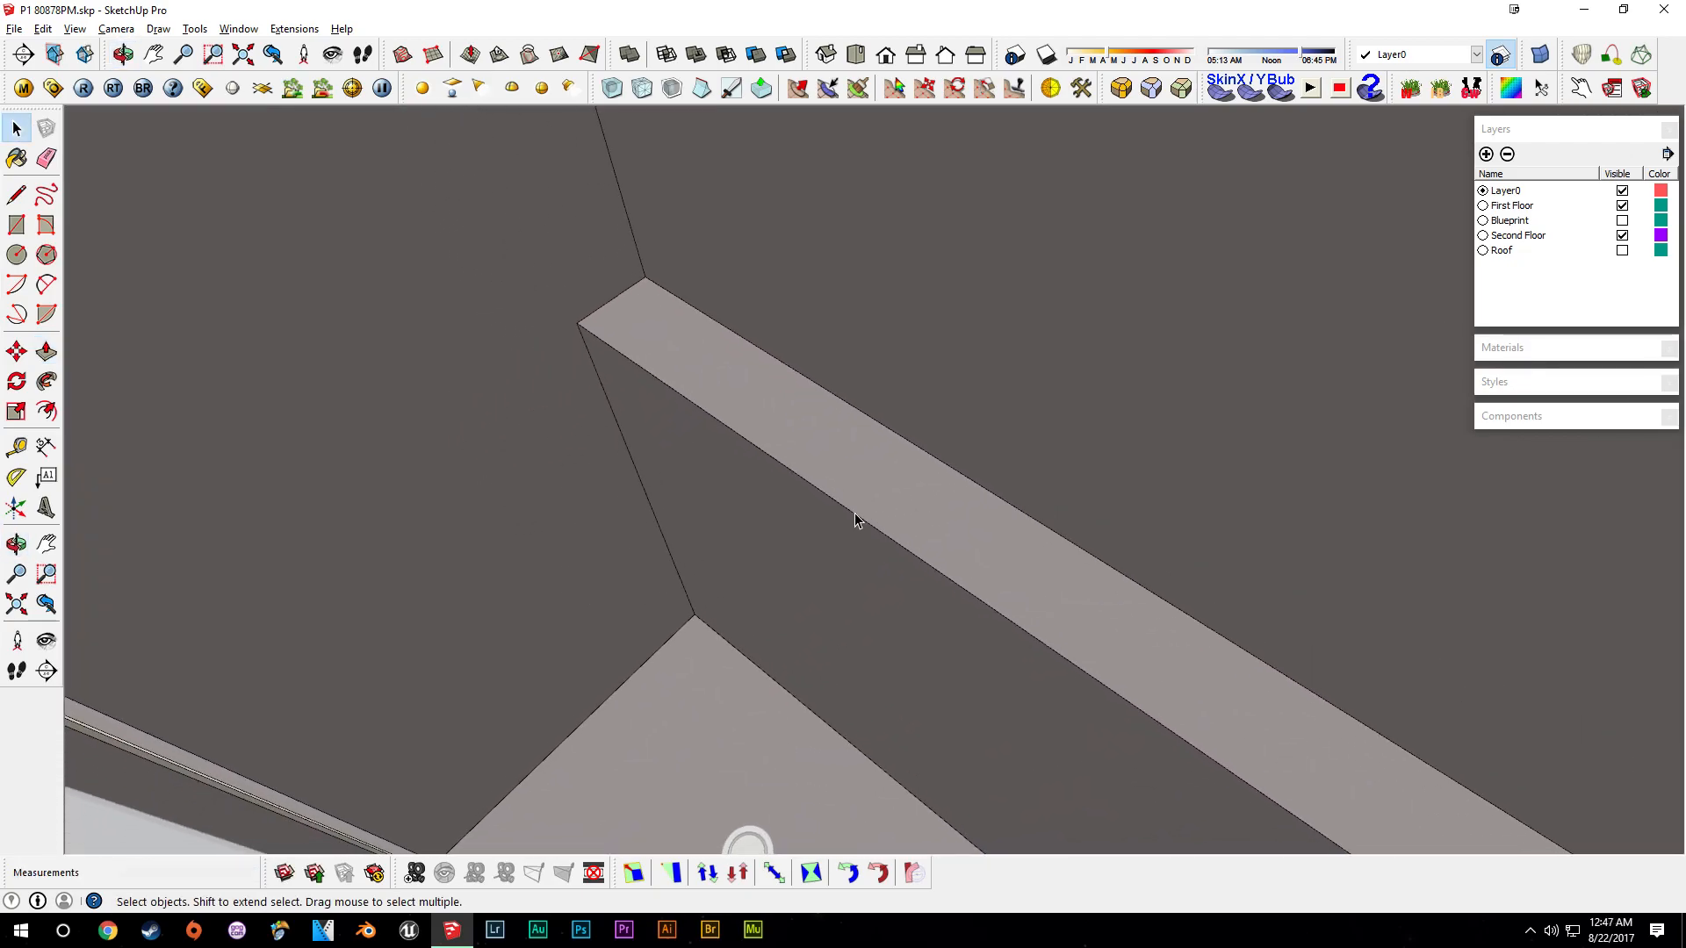
key("t")
scroll(910, 543, "down", 5)
middle_click_drag(910, 543, 1121, 591)
key("space")
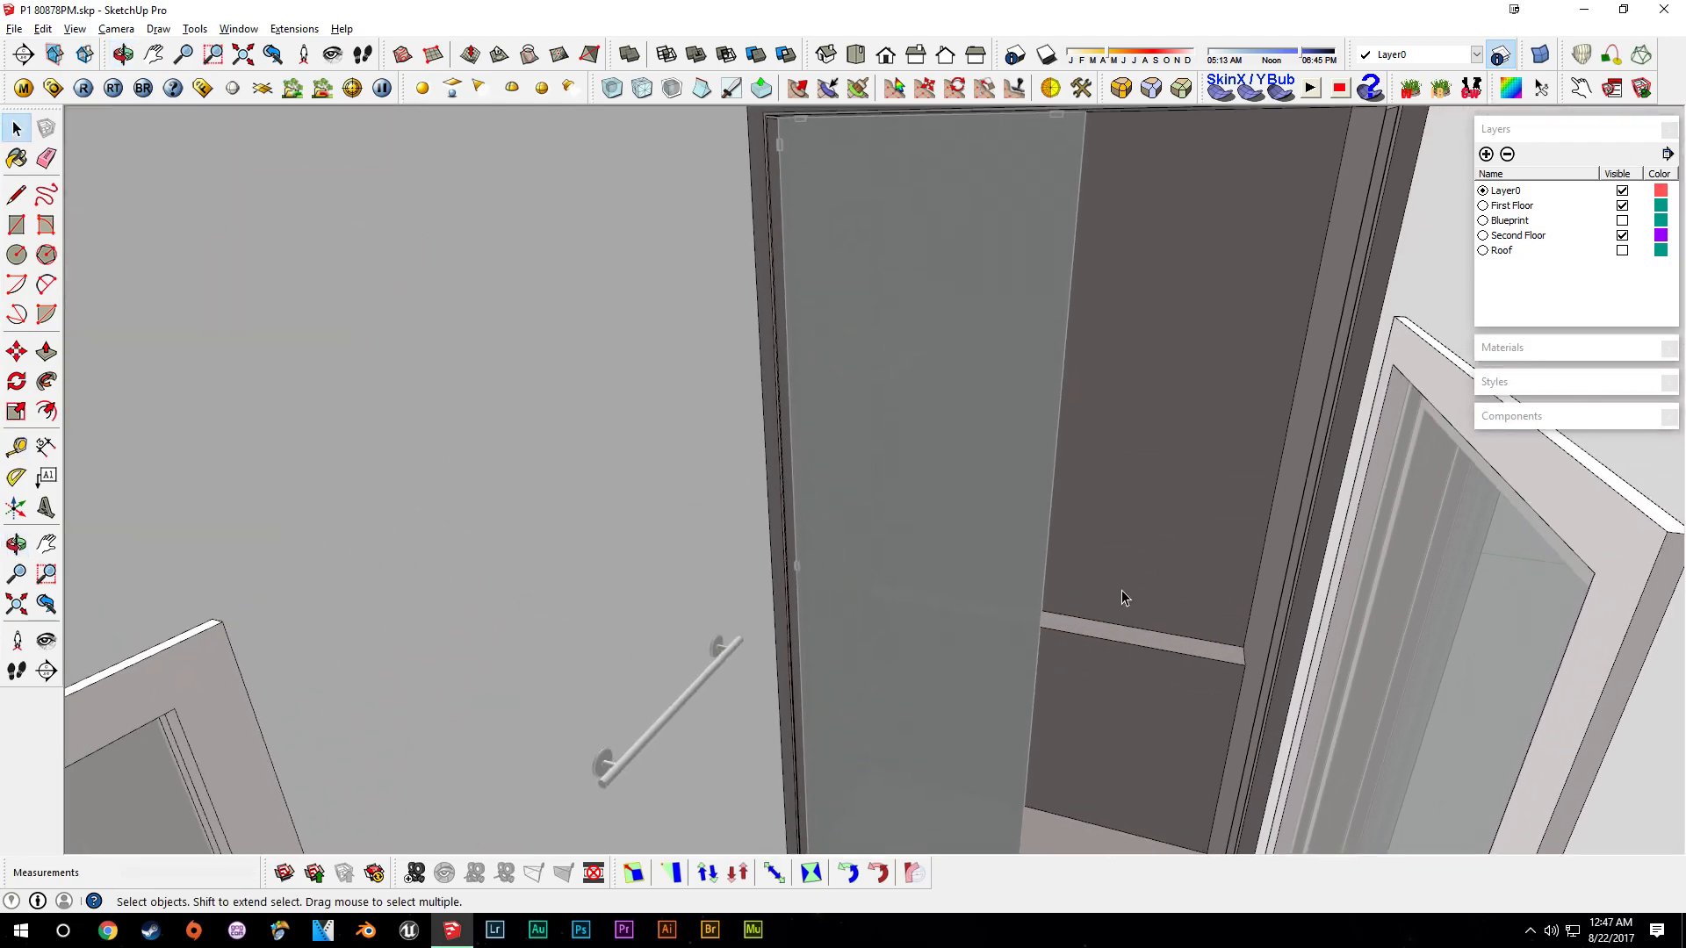
middle_click_drag(1095, 479, 1042, 677)
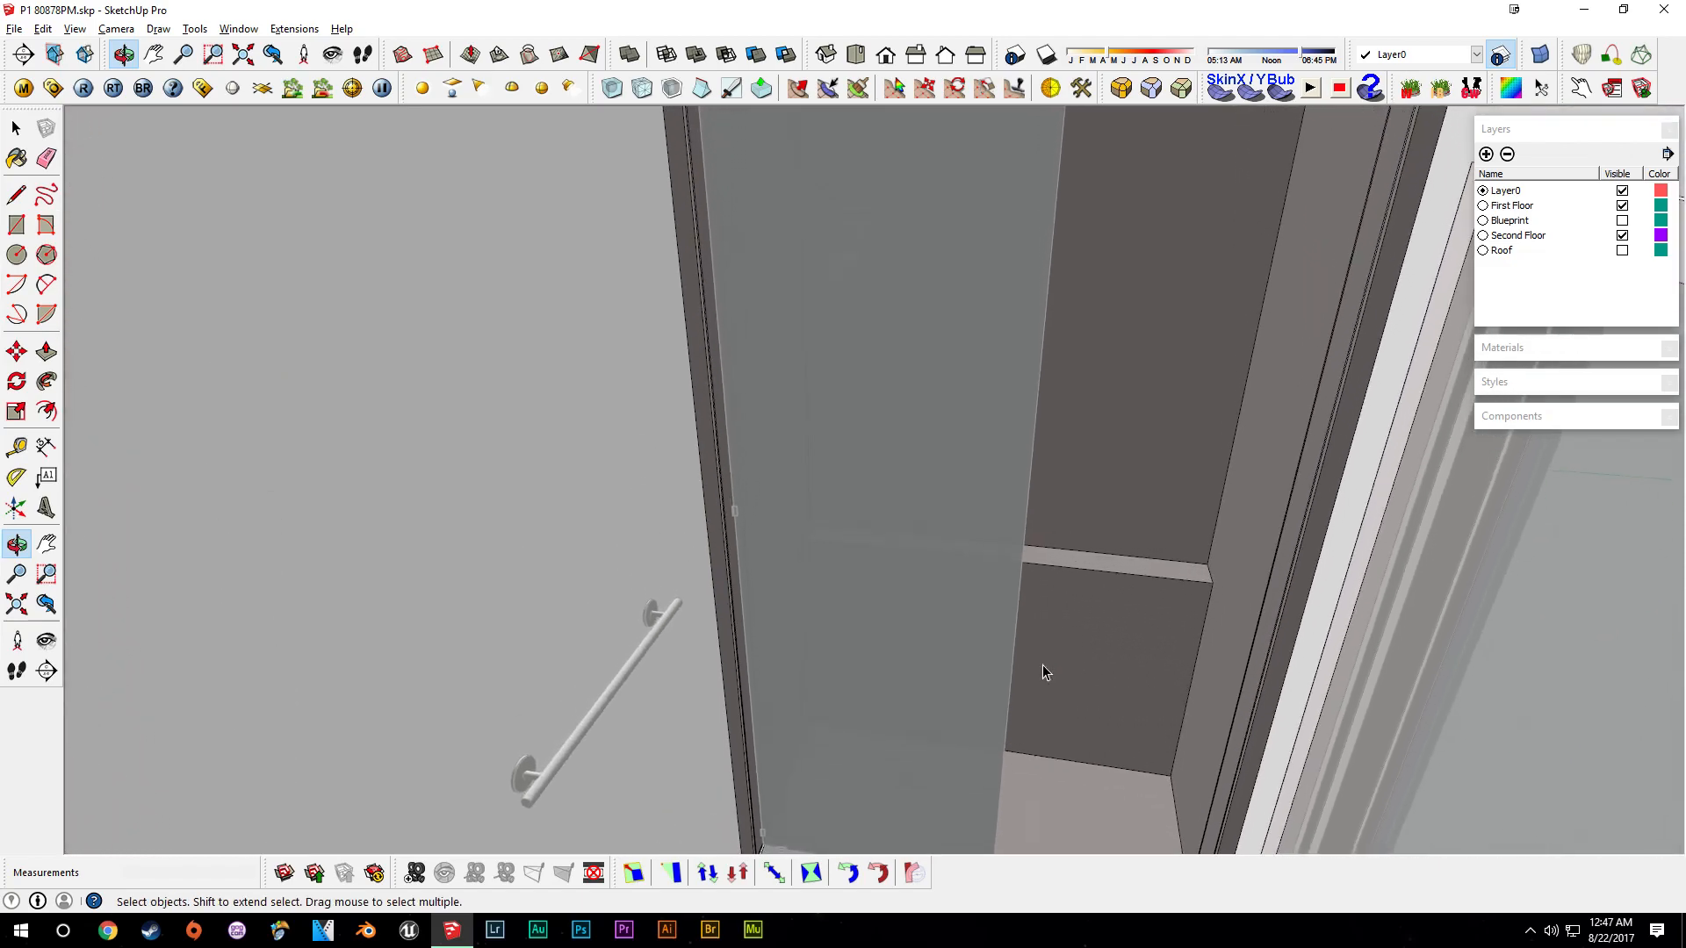
scroll(1129, 579, "up", 4)
scroll(1129, 580, "up", 2)
middle_click_drag(1027, 539, 907, 584)
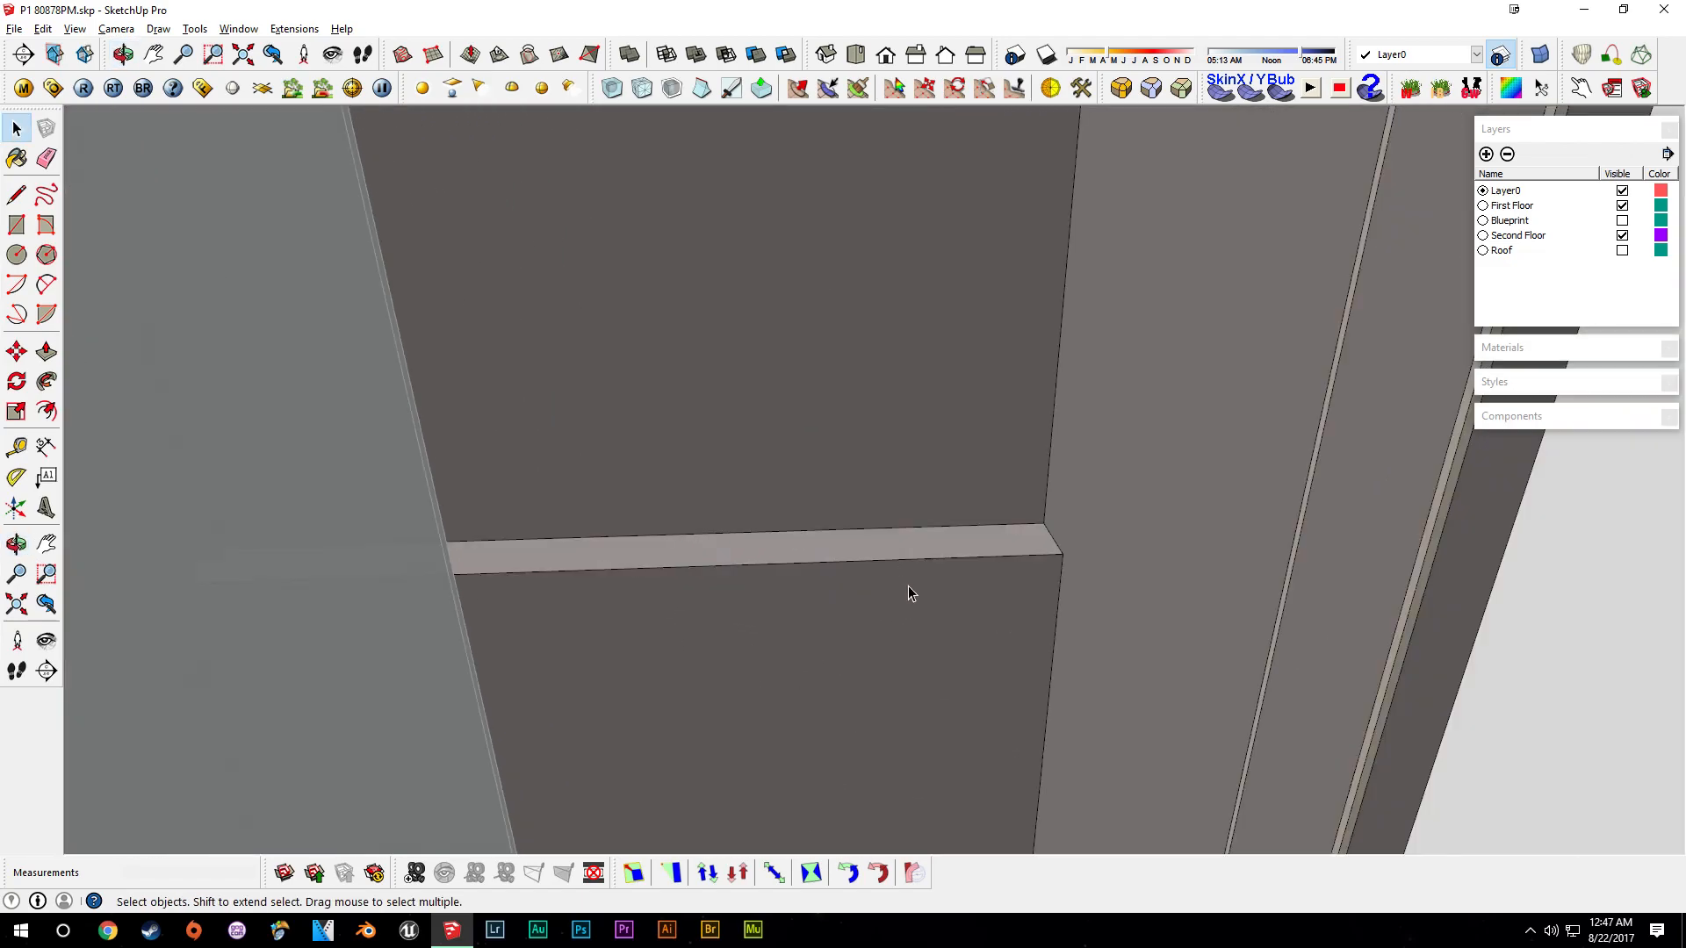
- Push/Pull the shower ledge's faces again to adjust its depth
key("p")
double_click(879, 546)
key("space")
key("p")
left_click_drag(875, 559, 854, 518)
key("Return")
key("space")
middle_click_drag(857, 516, 1124, 264)
scroll(1015, 631, "down", 2)
scroll(1123, 263, "down", 1)
scroll(1214, 716, "up", 6)
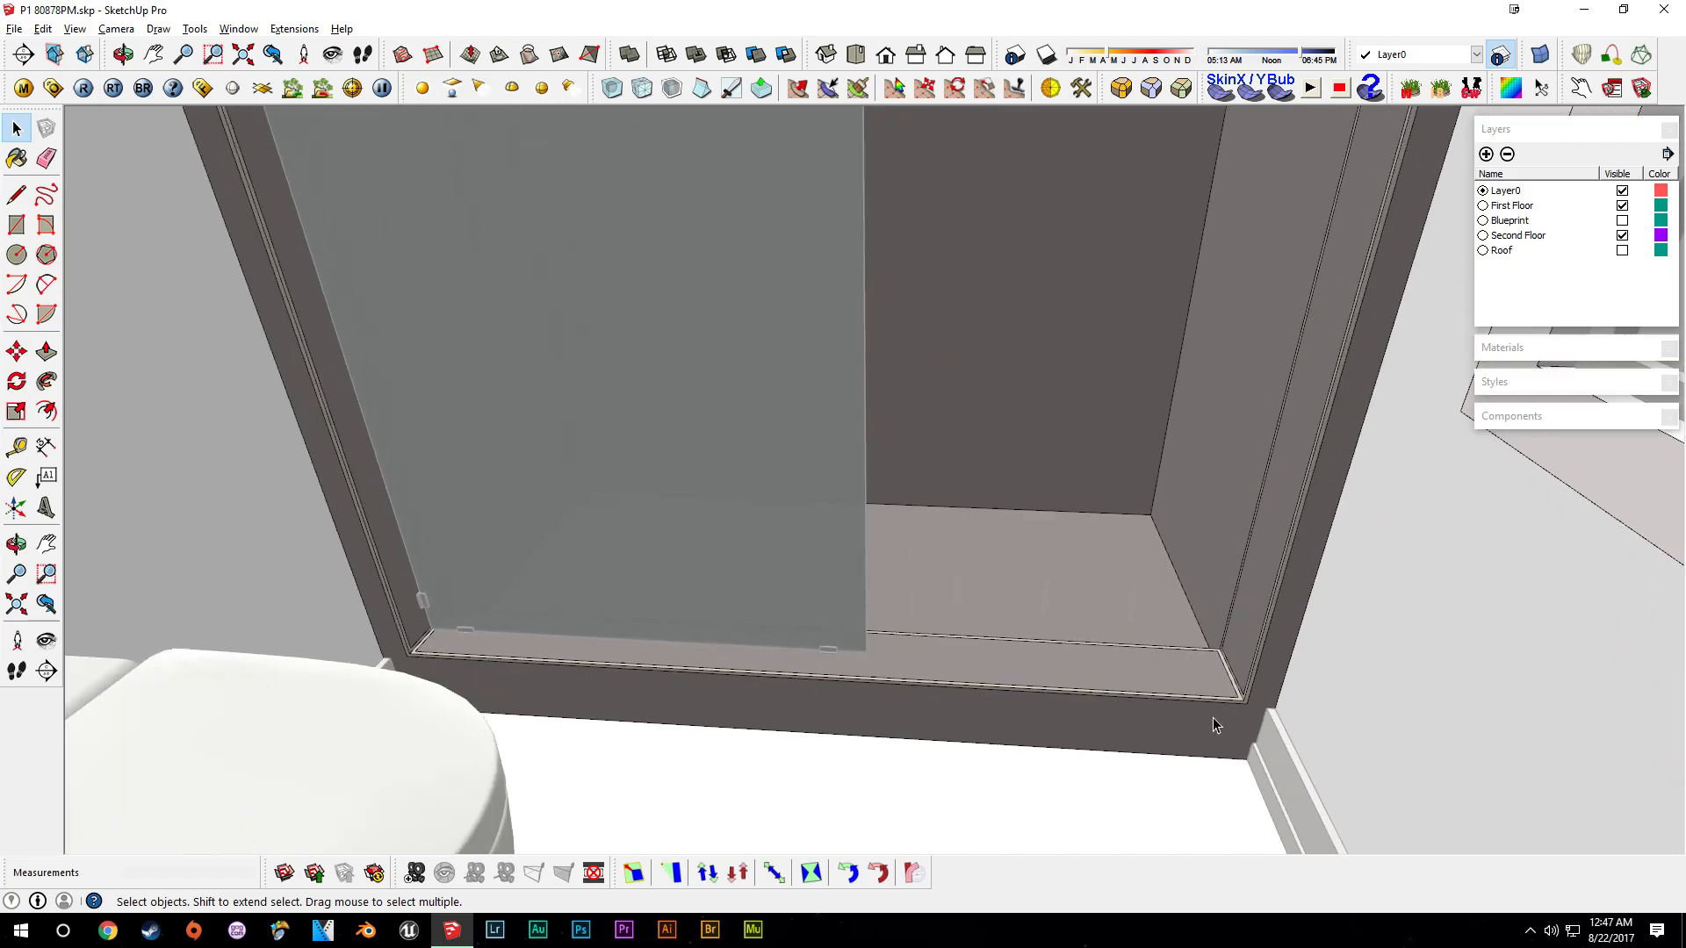
- Draw a line along the guide across the top of the shower ledge
key("t")
key("space")
scroll(1001, 176, "up", 3)
middle_click_drag(1001, 176, 1091, 451, "shift")
middle_click_drag(1120, 275, 1106, 354, "shift")
key("t")
left_click(1157, 391)
type(".")
scroll(1151, 439, "up", 2)
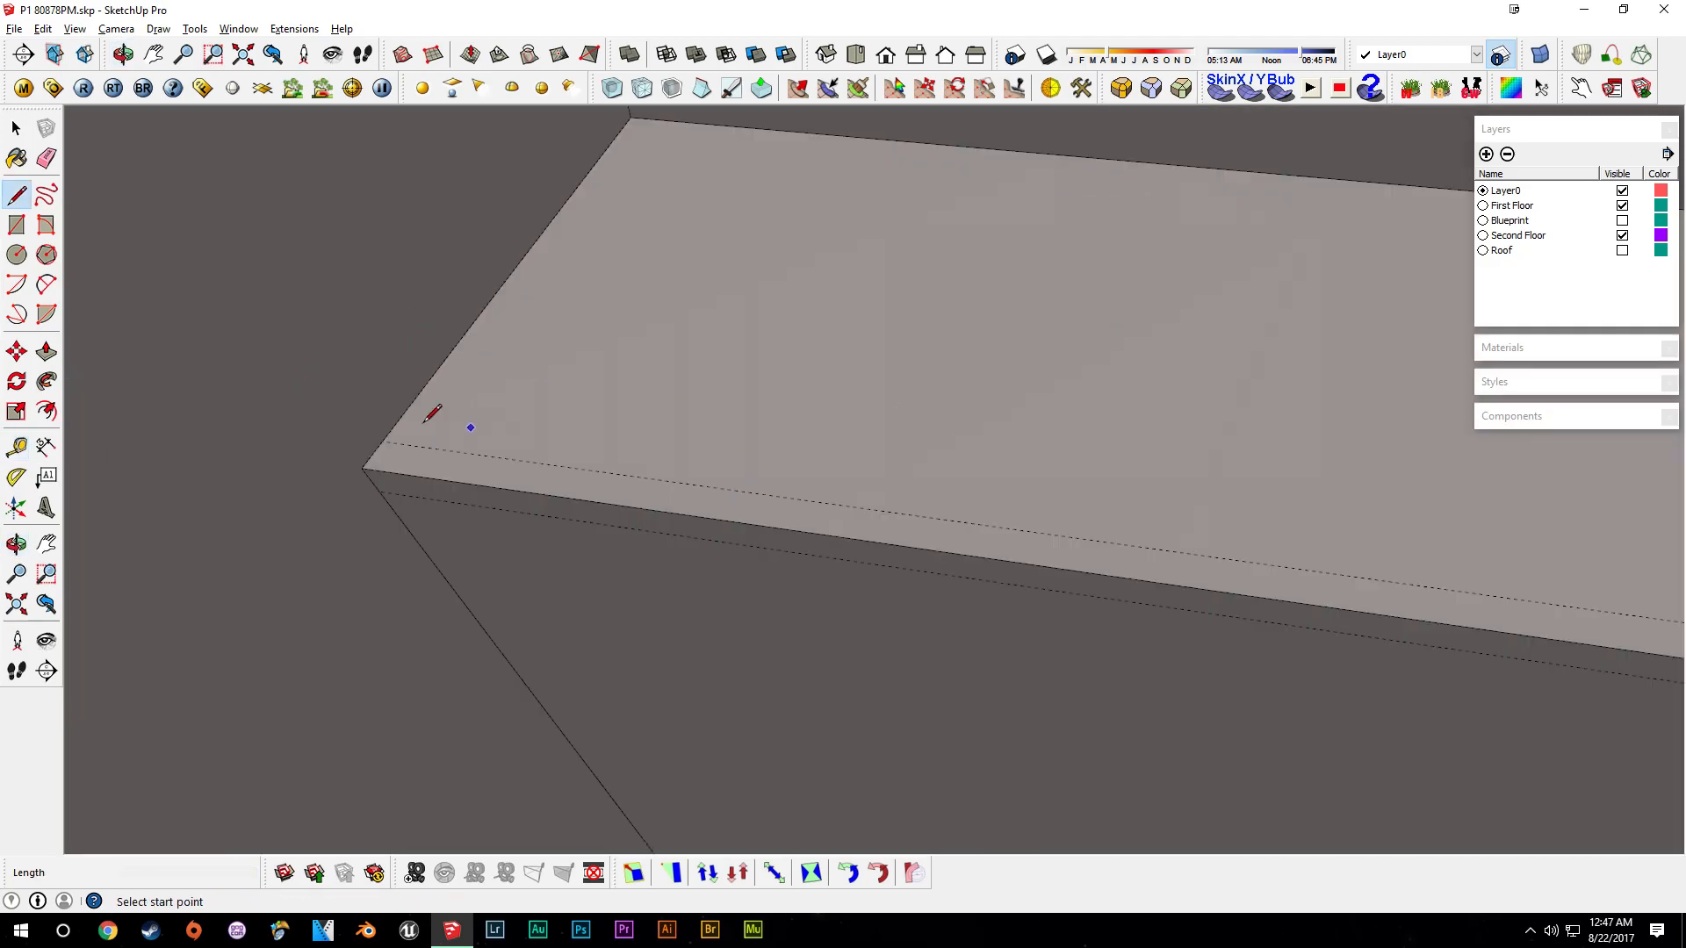
left_click(383, 441)
middle_click_drag(922, 505, 1167, 496)
middle_click_drag(1328, 489, 330, 330, "shift")
scroll(734, 542, "down", 4)
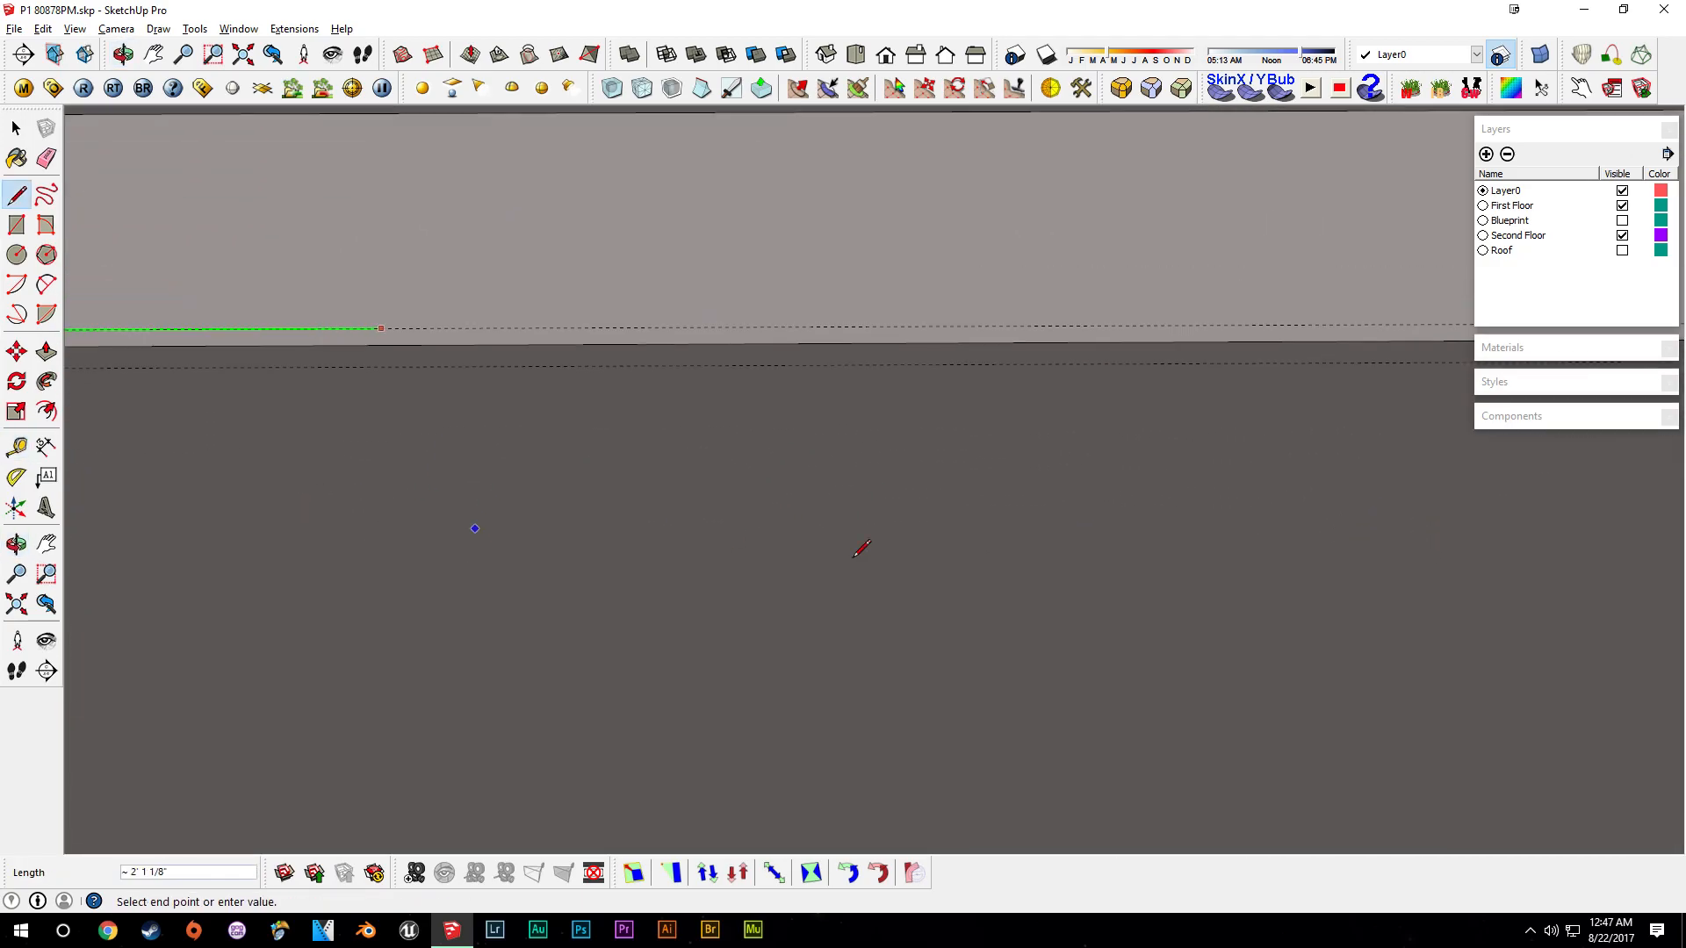
middle_click_drag(1437, 630, 738, 479)
- Sample an existing trim material and paint the shower ledge's top faces with it
key("space")
scroll(850, 504, "up", 2)
key("b")
scroll(937, 651, "down", 1)
mouse_move(1097, 602)
middle_mouse_down()
mouse_move(983, 523)
mouse_move(922, 378)
middle_mouse_up()
scroll(922, 378, "down", 6)
middle_click_drag(935, 647, 884, 197, "shift")
scroll(1034, 655, "down", 3)
middle_click_drag(1034, 655, 904, 140, "shift")
scroll(617, 594, "down", 2)
scroll(564, 716, "up", 4)
scroll(615, 698, "up", 2)
left_click(670, 685, "alt")
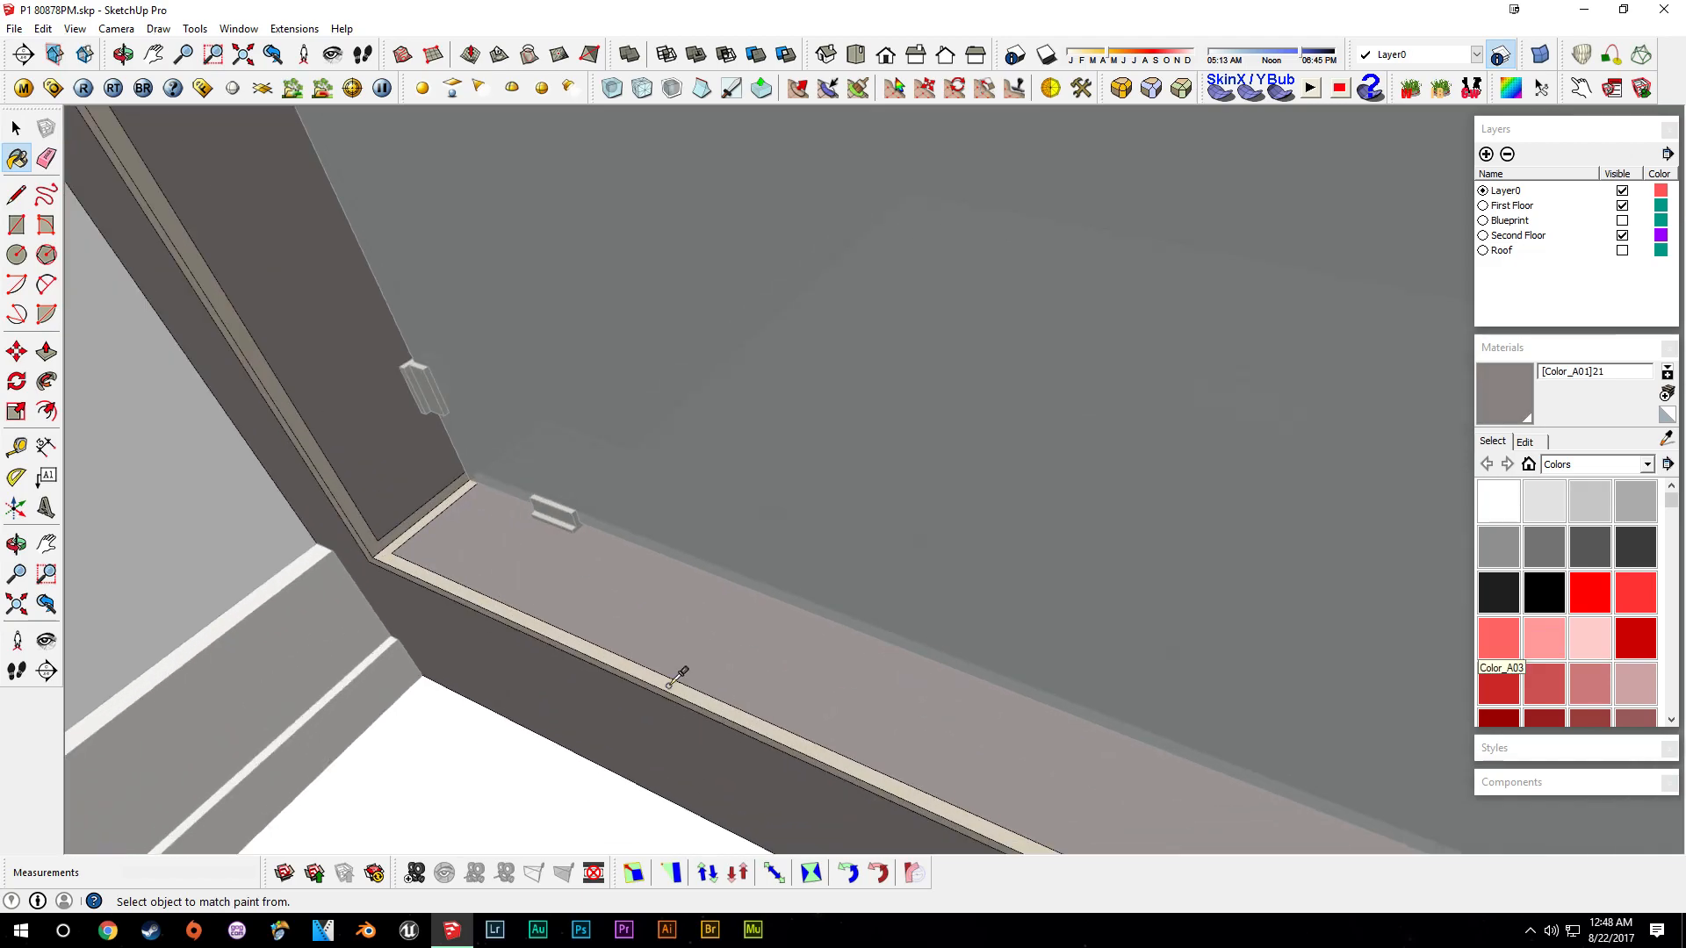
left_click(670, 685, "alt")
scroll(688, 670, "down", 7)
middle_click_drag(1108, 569, 773, 675, "shift")
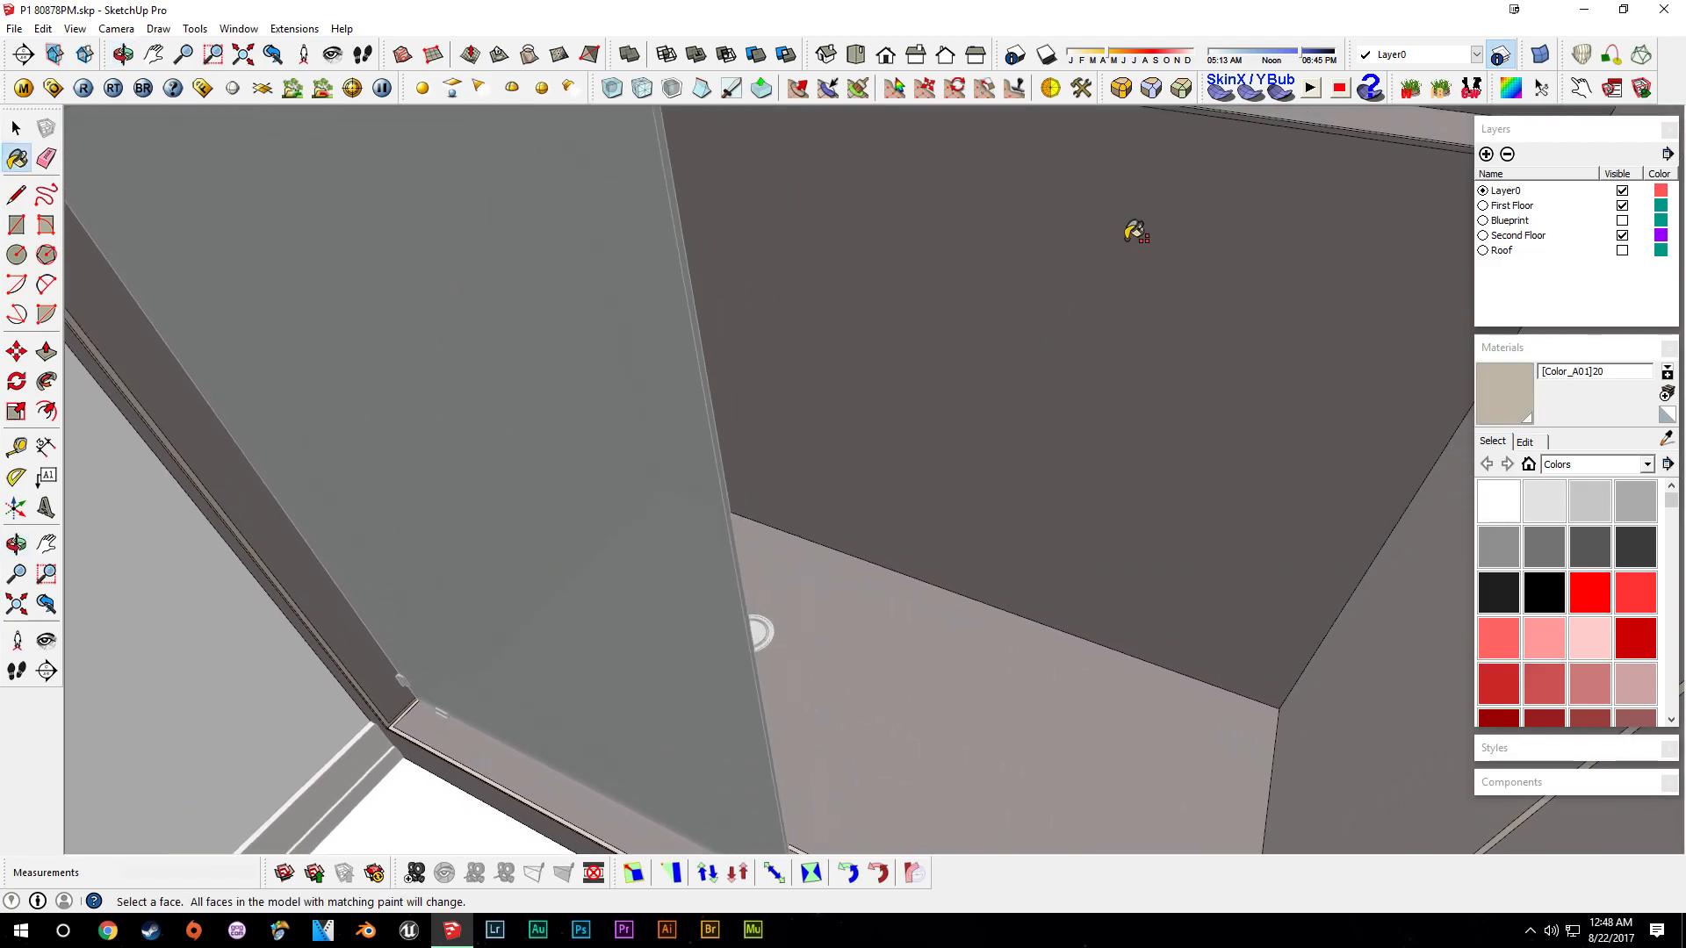
middle_click_drag(1128, 239, 965, 492, "shift")
scroll(953, 485, "up", 4)
left_click(939, 480)
left_click(932, 469)
scroll(772, 541, "down", 1)
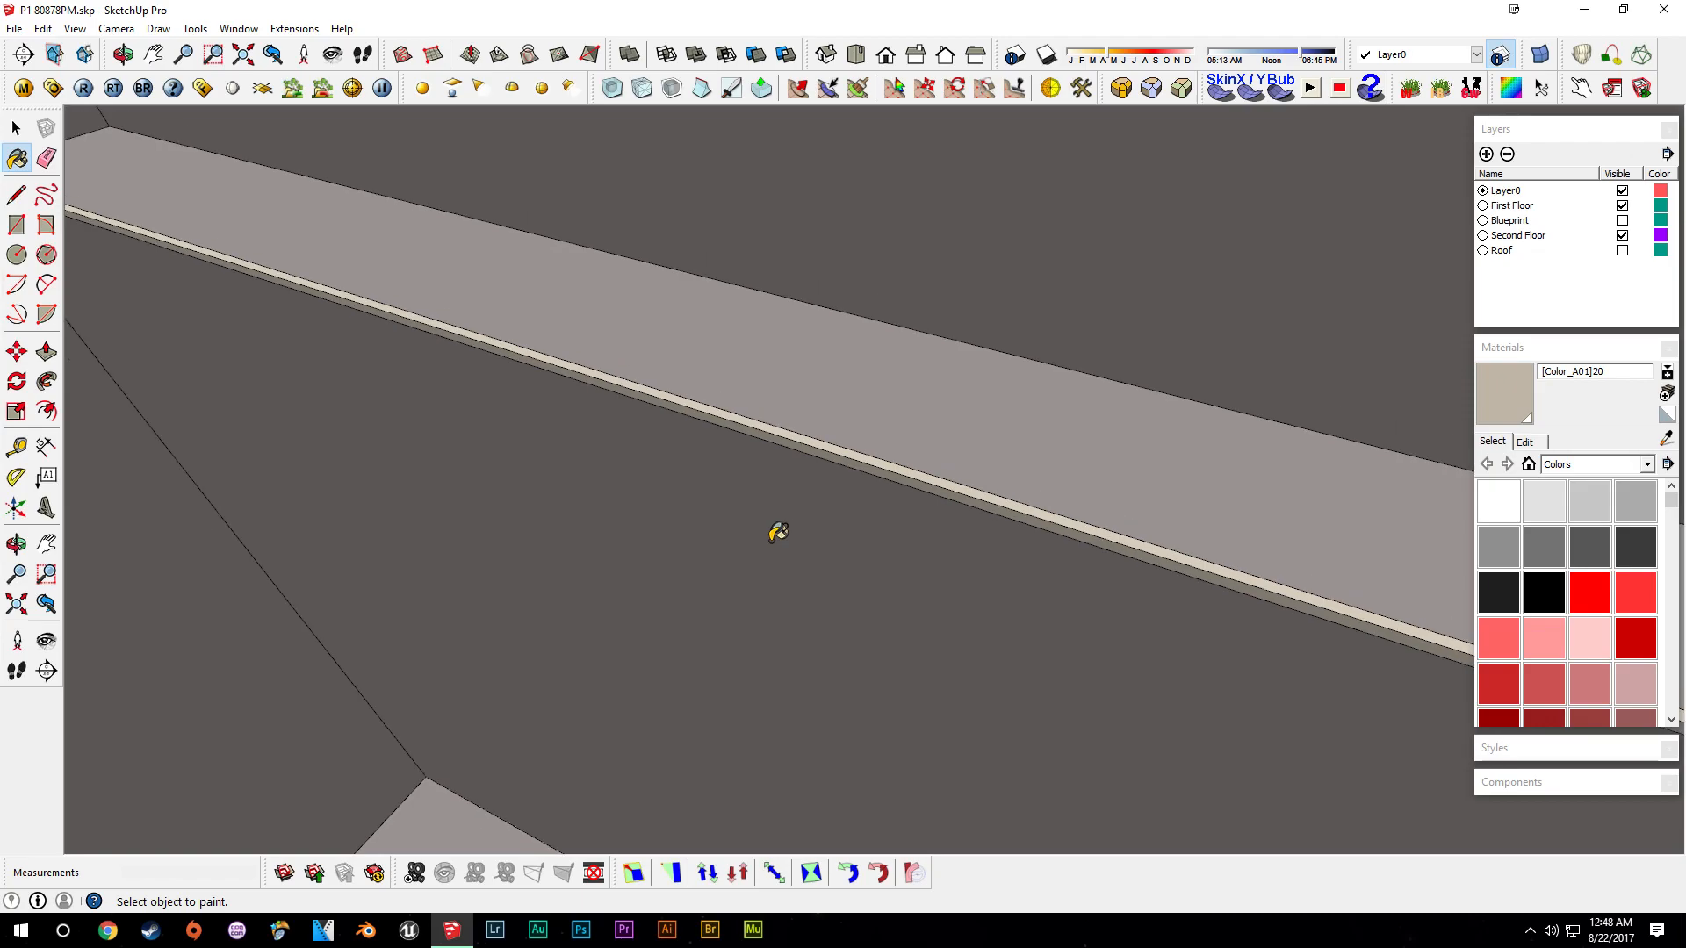
scroll(778, 532, "down", 3)
key("space")
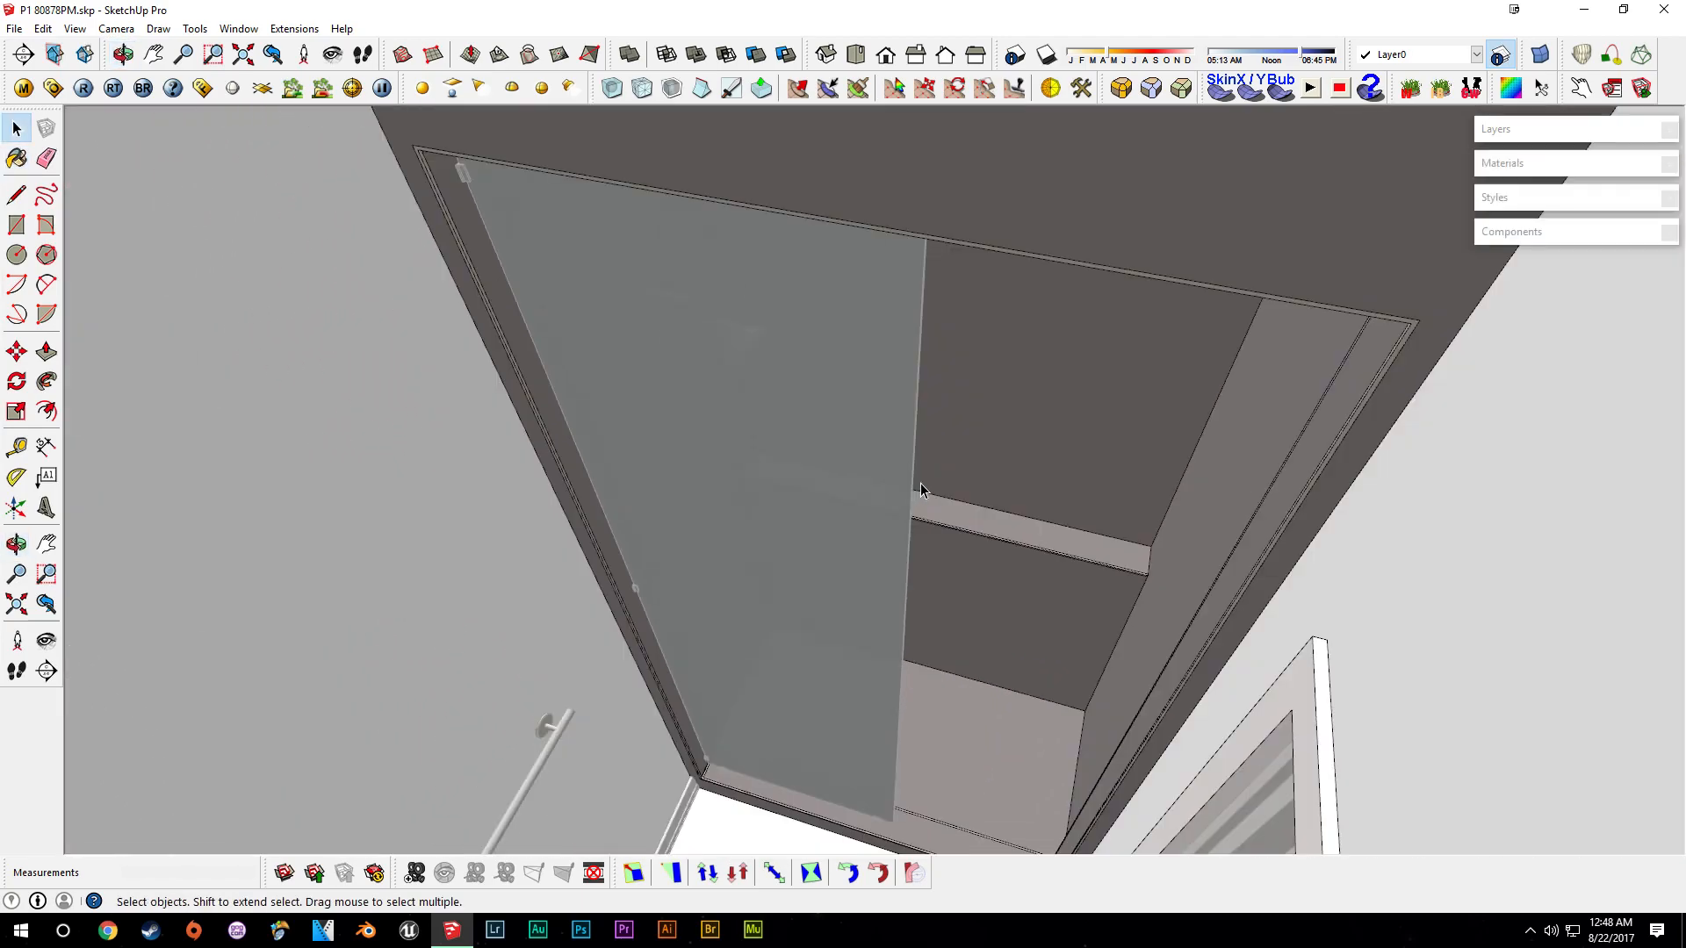
- Push/Pull the back wall face above the shower ledge out 1/2 inch
scroll(988, 502, "up", 5)
middle_click_drag(988, 502, 980, 623)
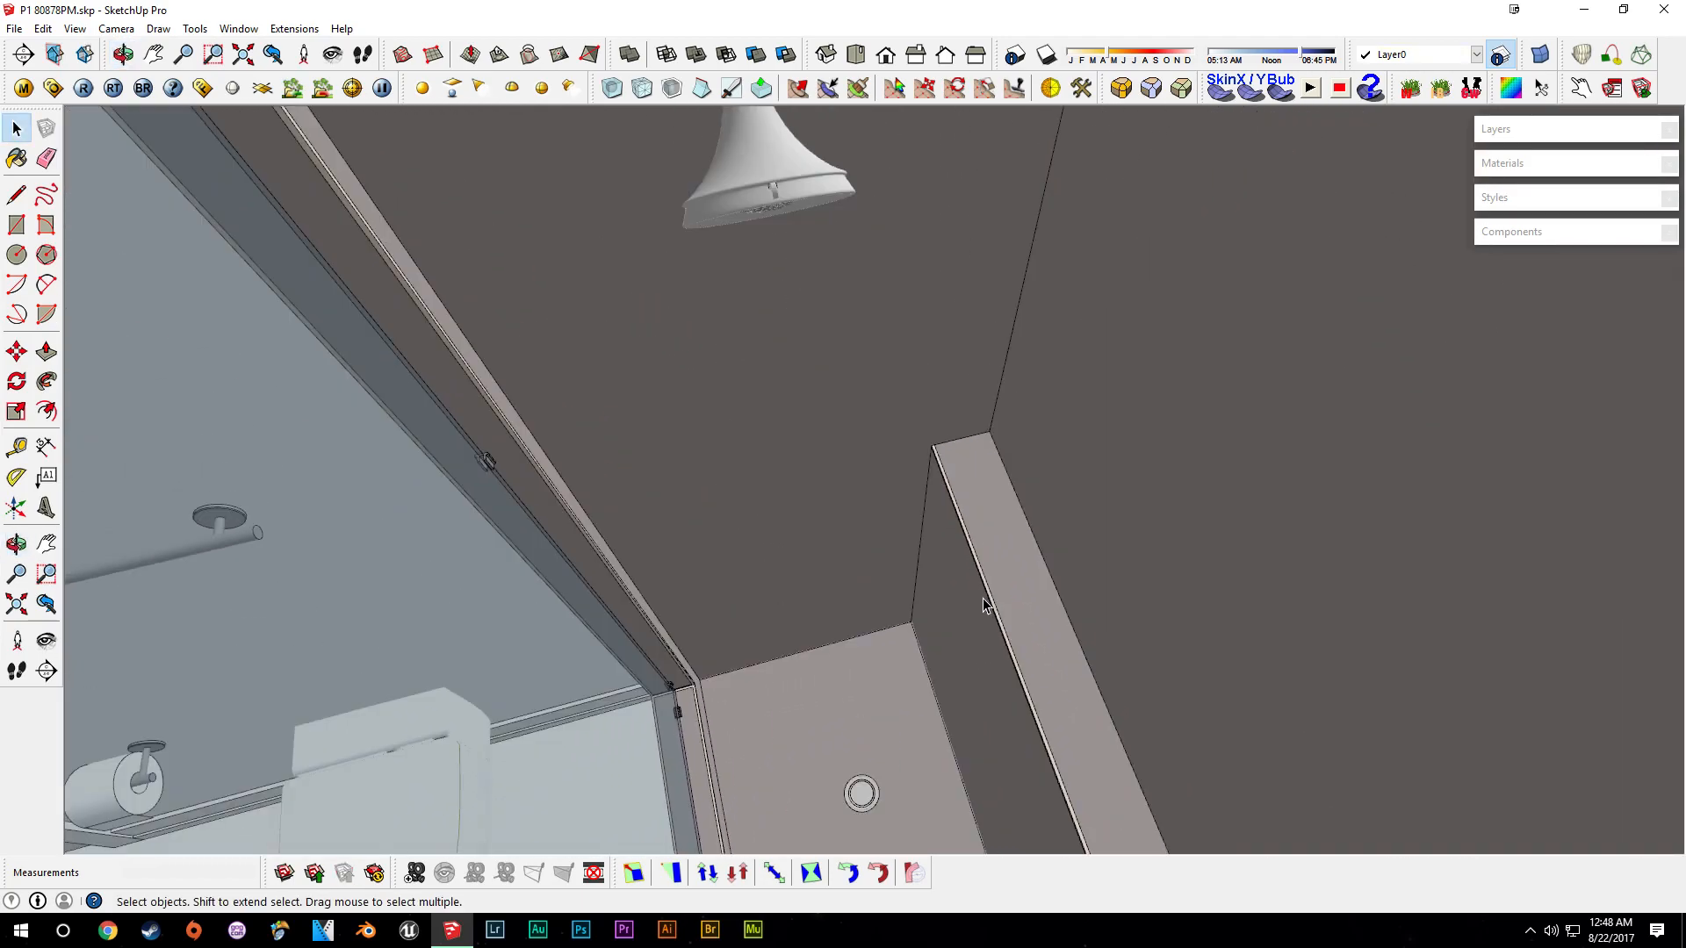
middle_click_drag(919, 595, 867, 501)
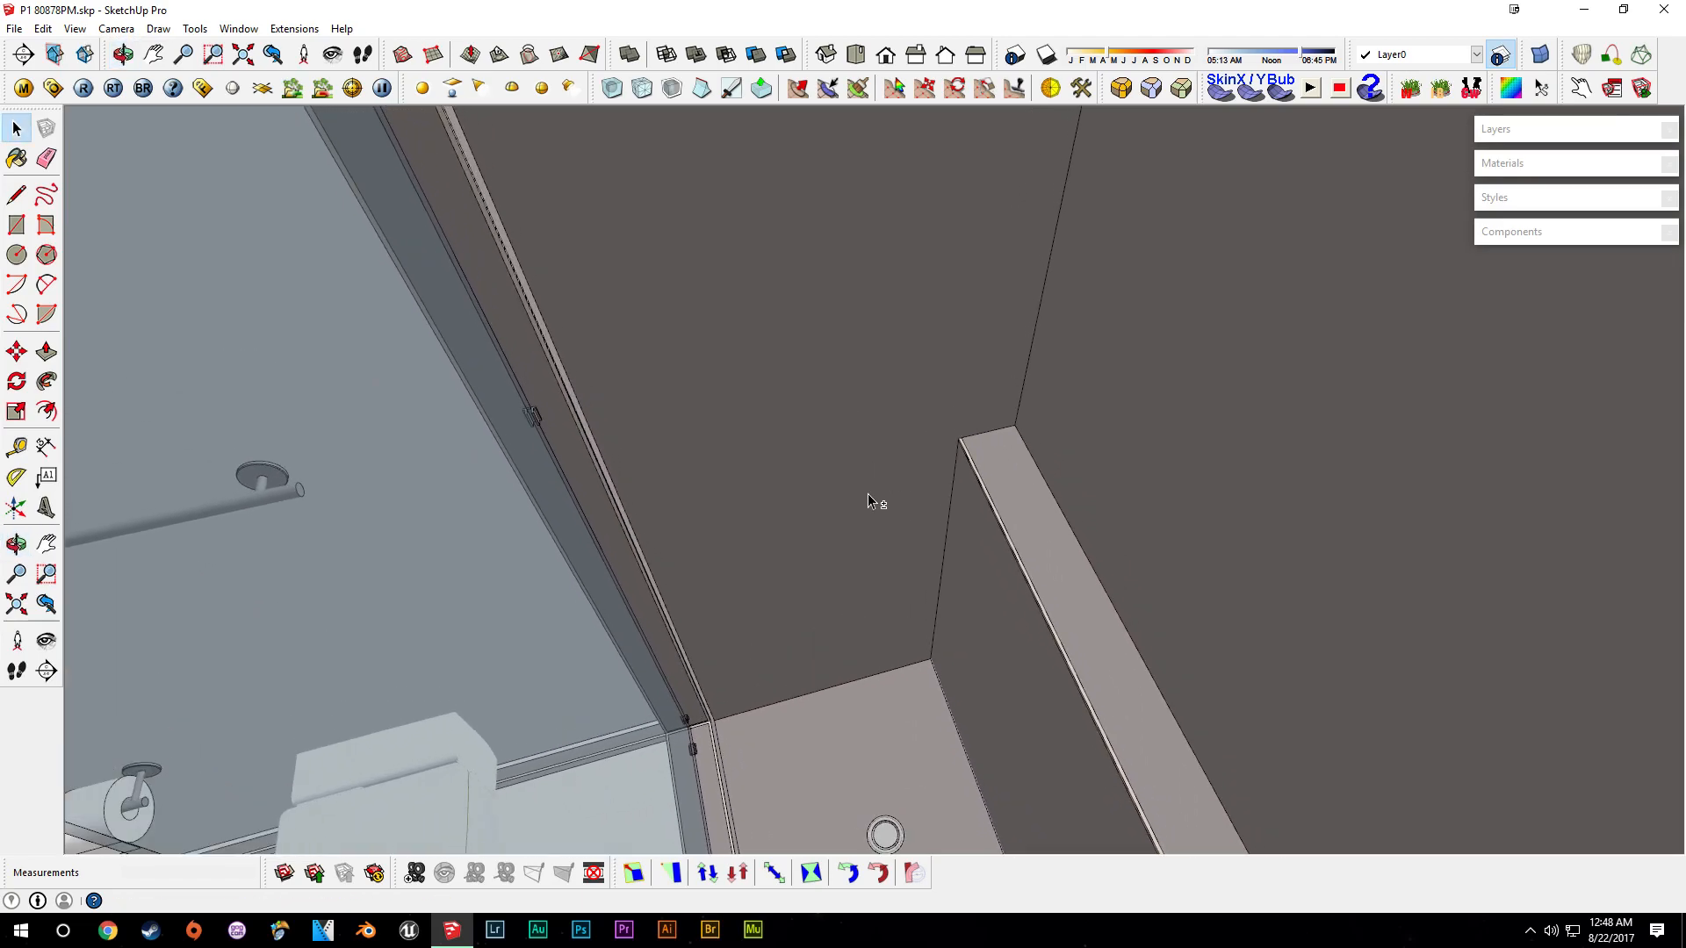
middle_click_drag(1011, 439, 1064, 559)
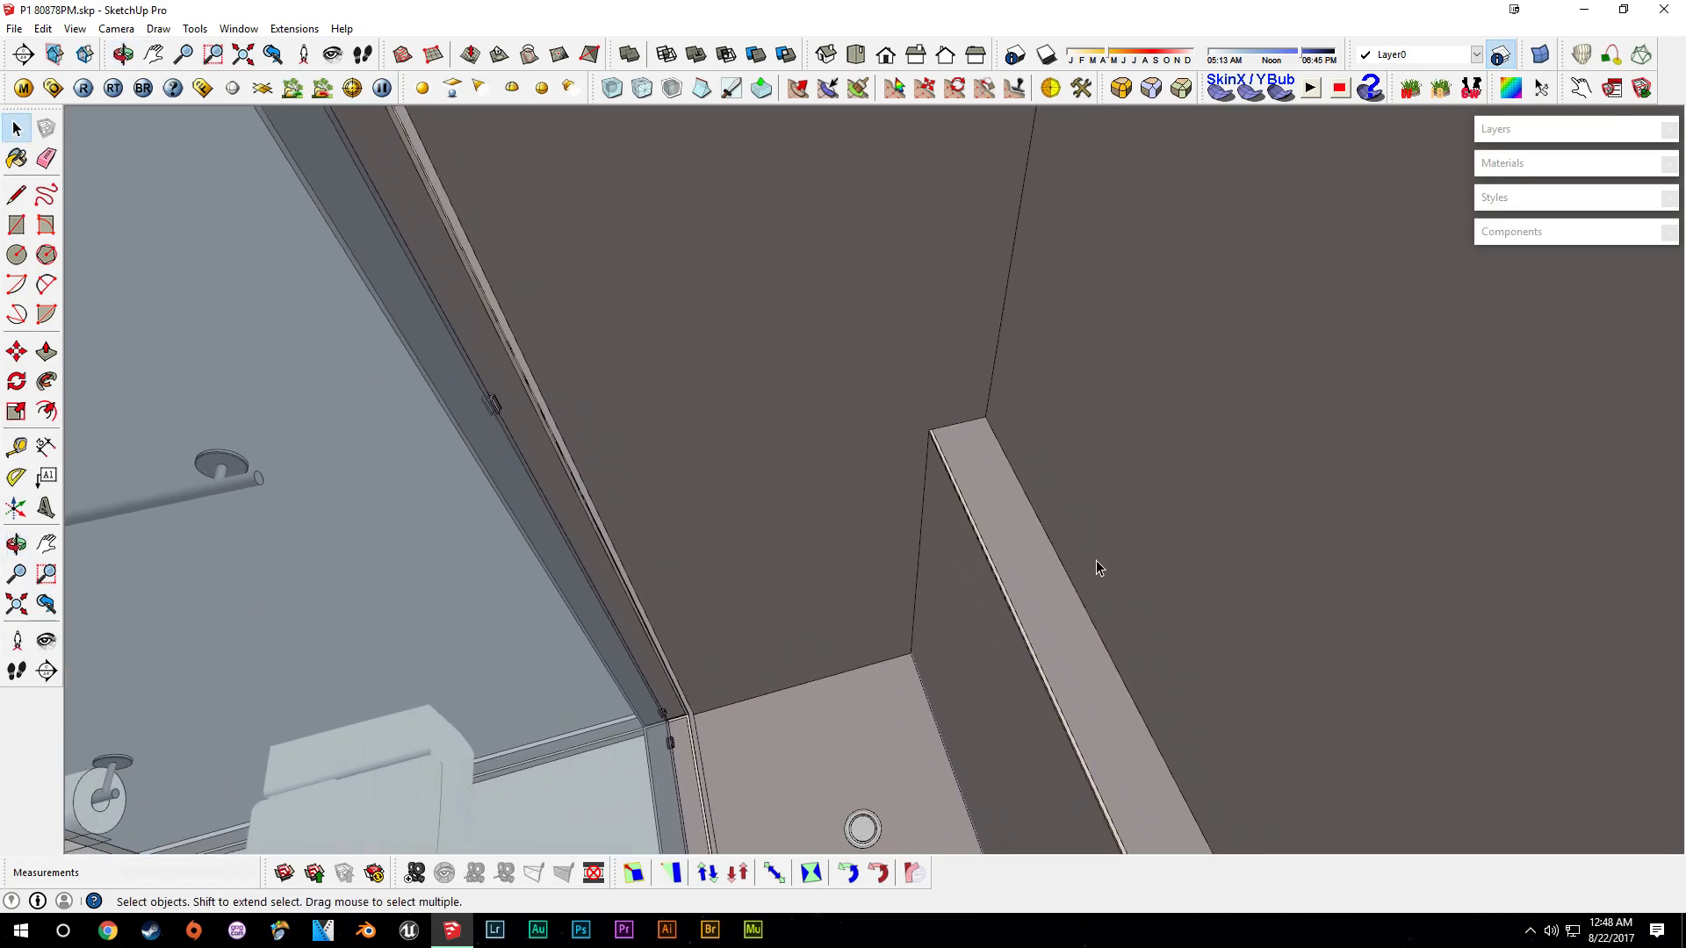
key("p")
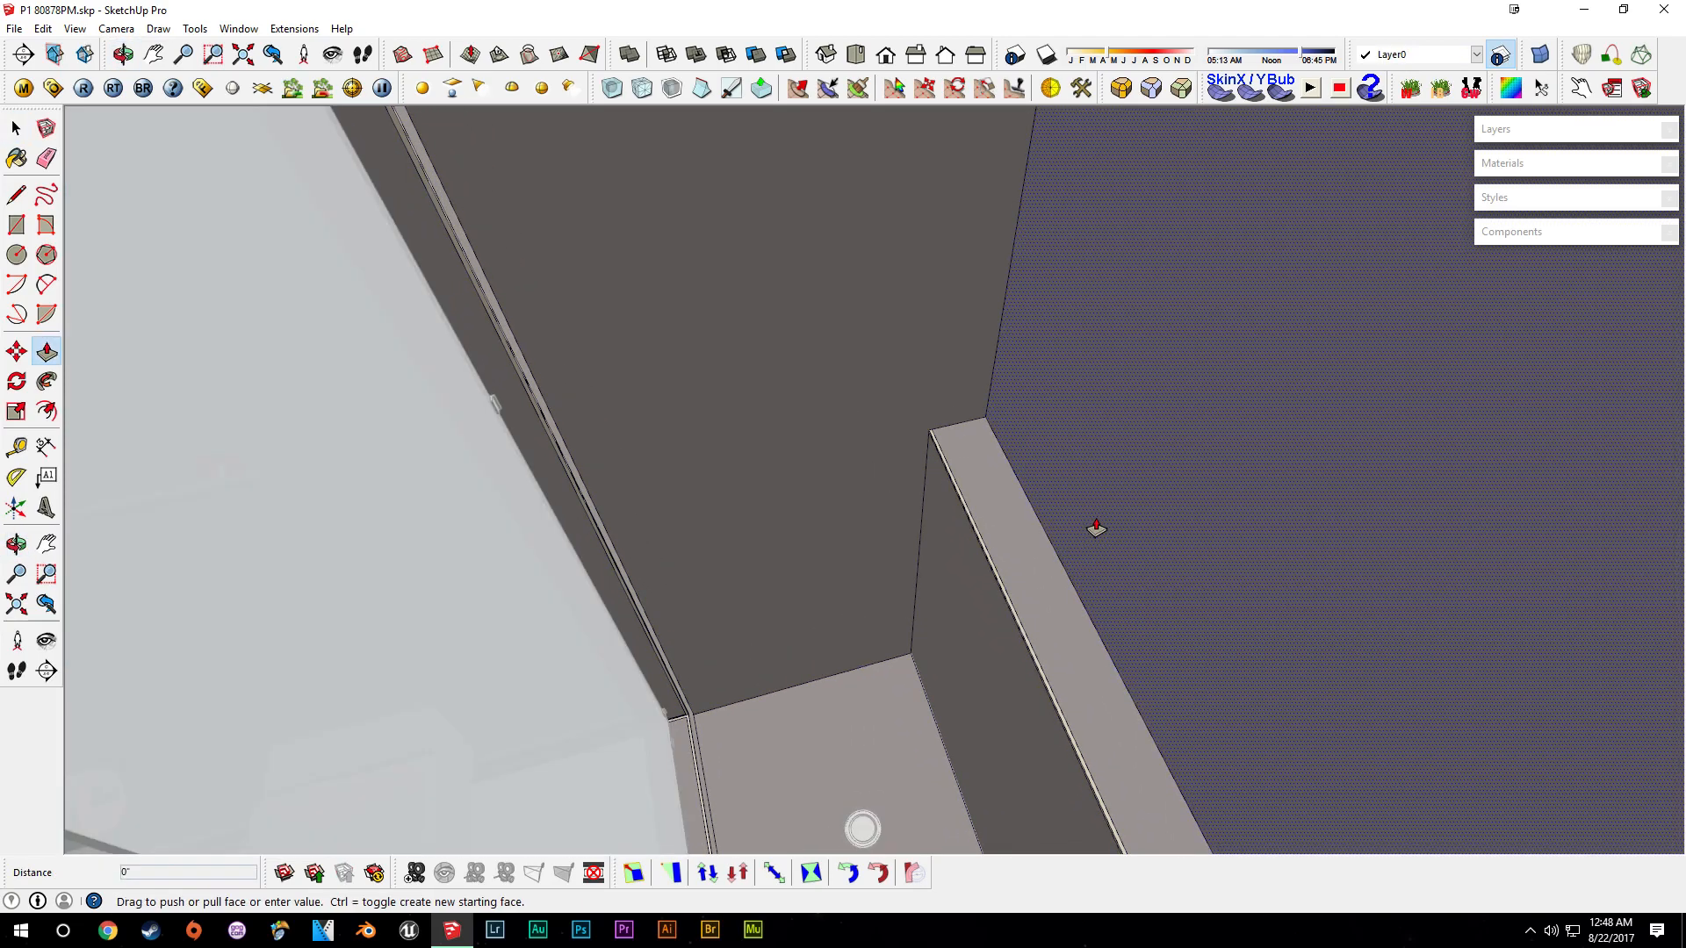
key("space")
middle_click_drag(1064, 567, 1114, 474)
key("p")
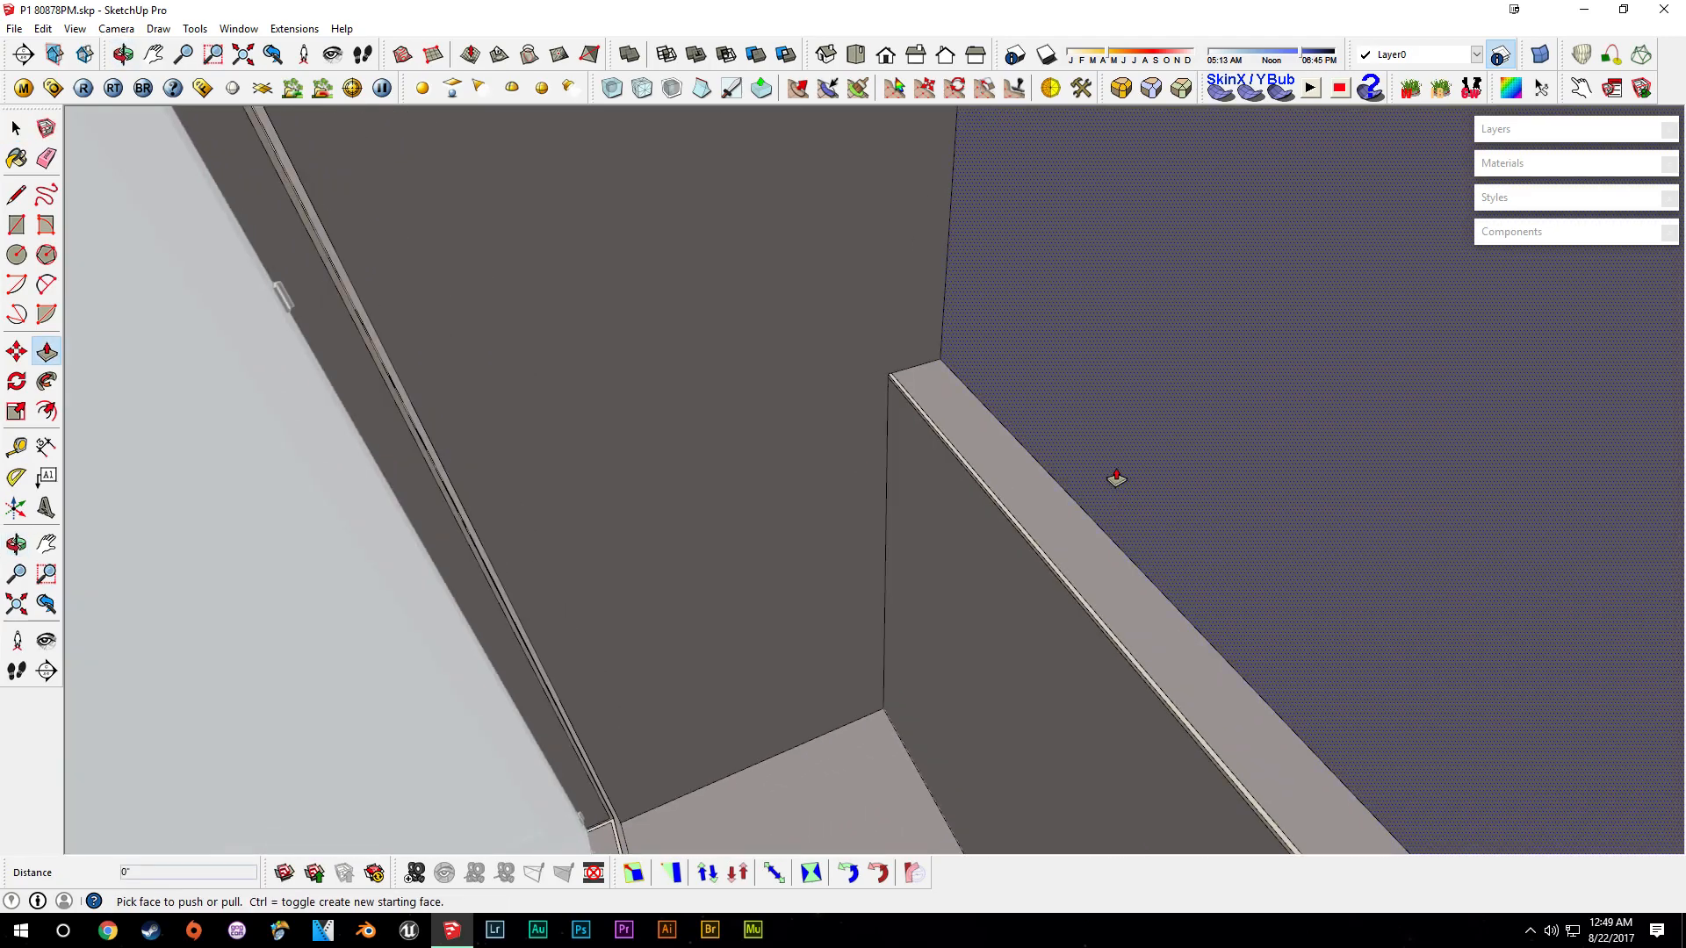
left_click(1116, 475)
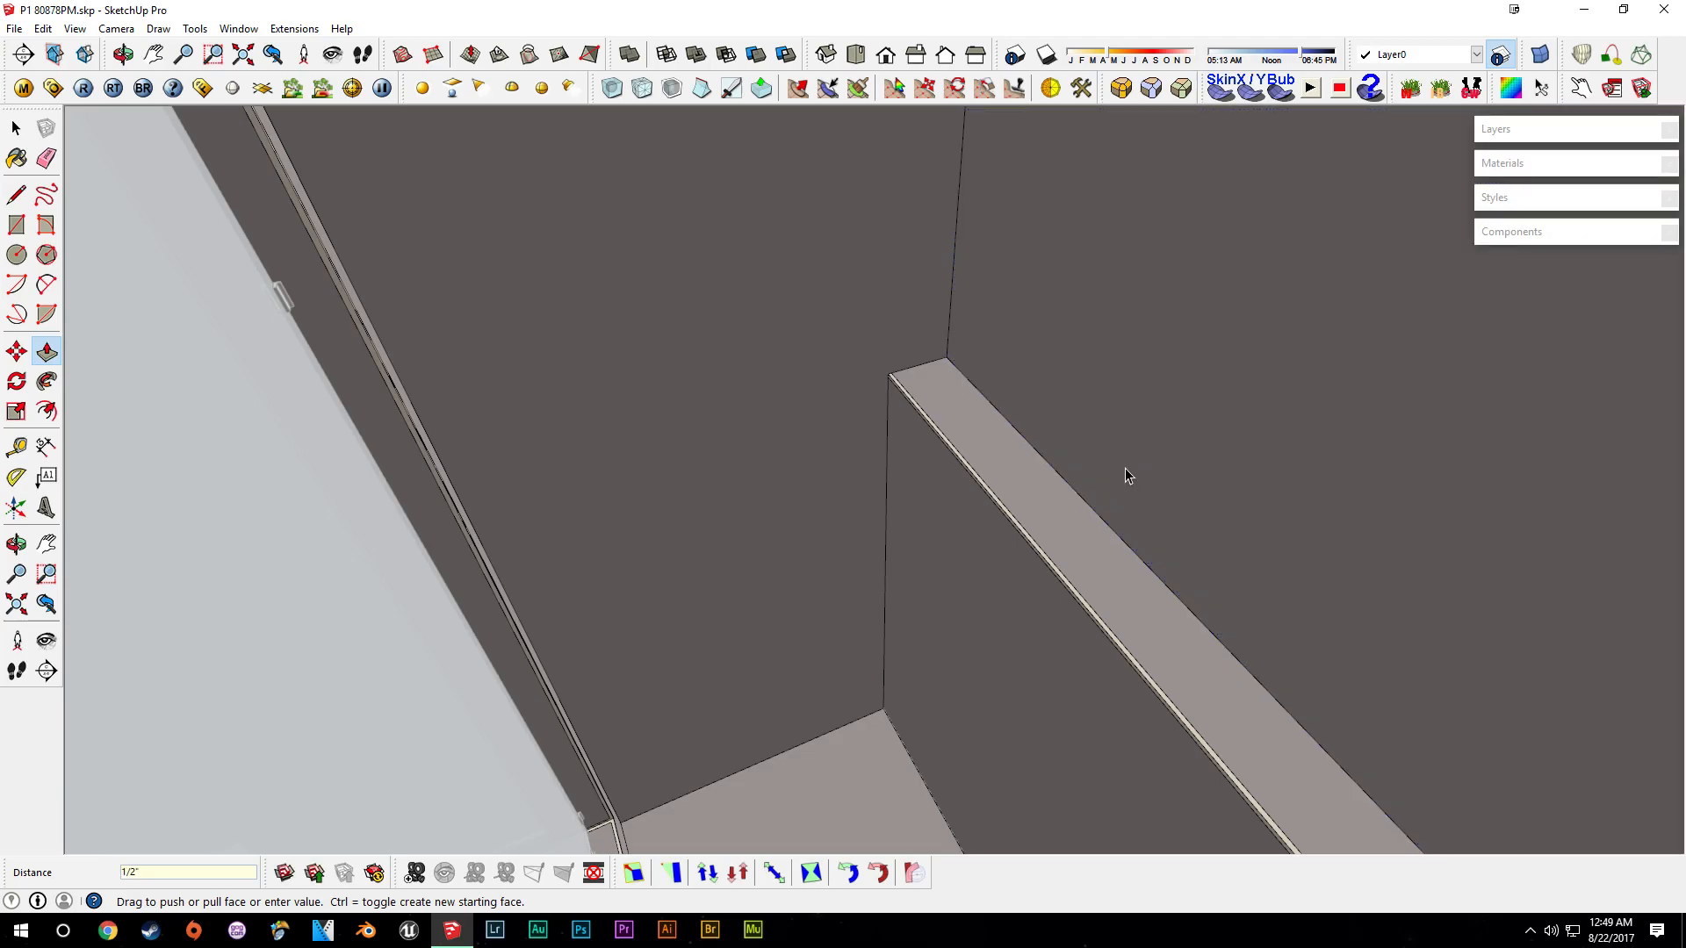
key("space")
middle_click_drag(1050, 486, 878, 412)
- Download the JEE-O soho bath set RAW from 3D Warehouse and place it in the shower
left_click(15, 29)
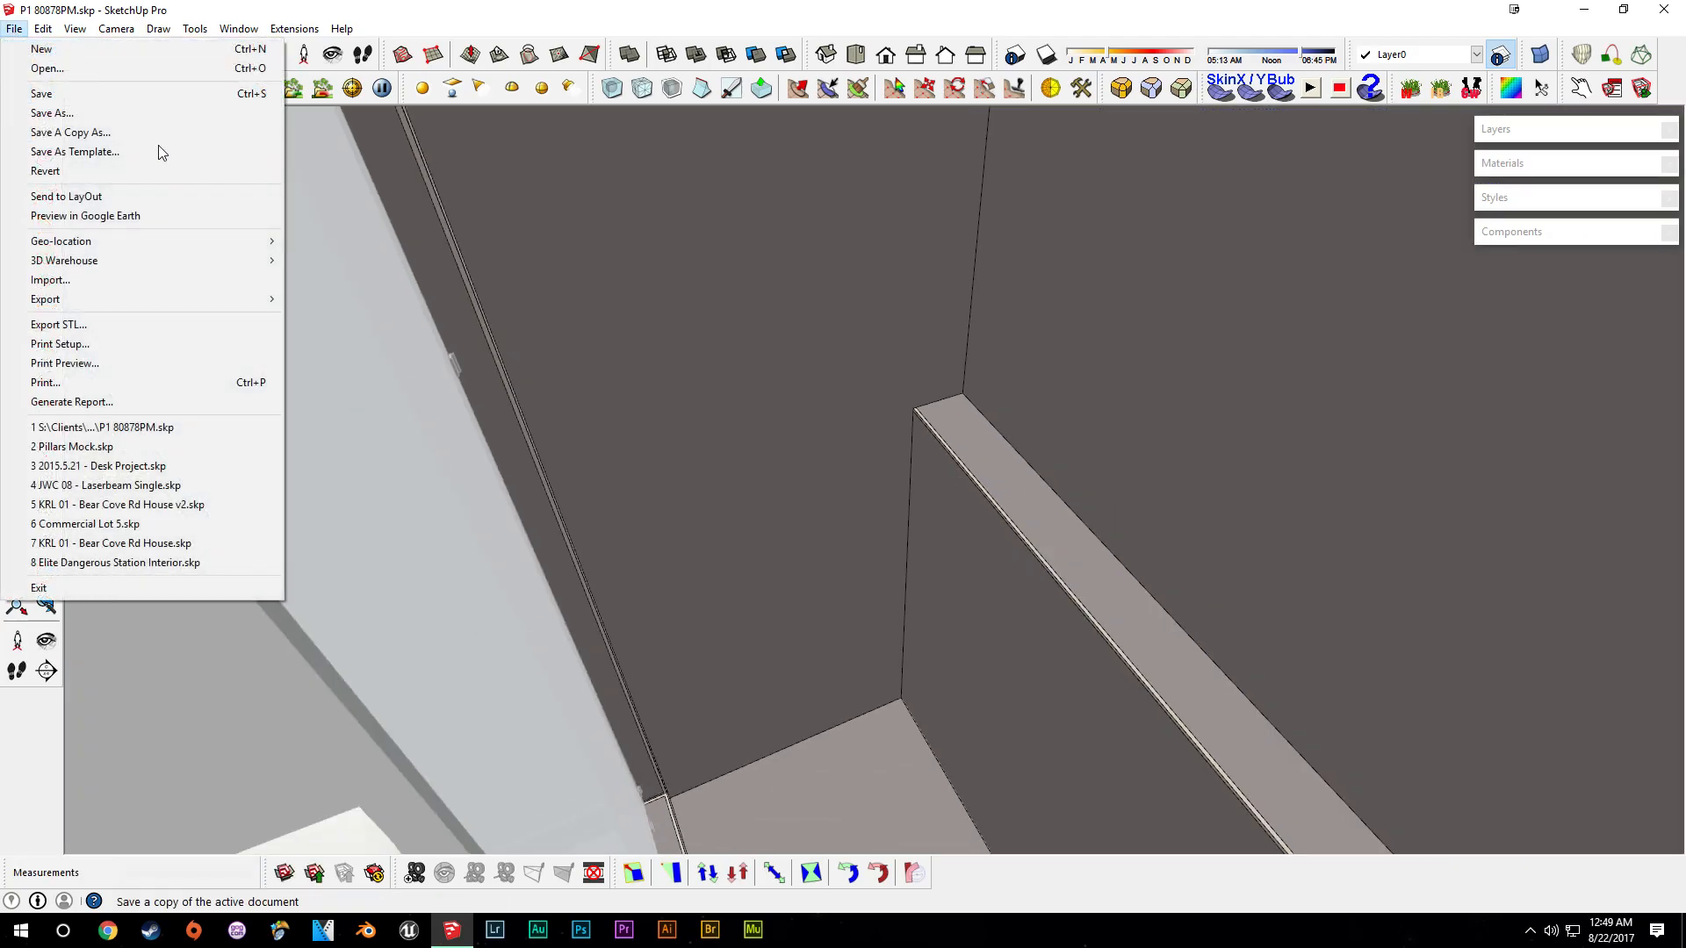
mouse_move(114, 262)
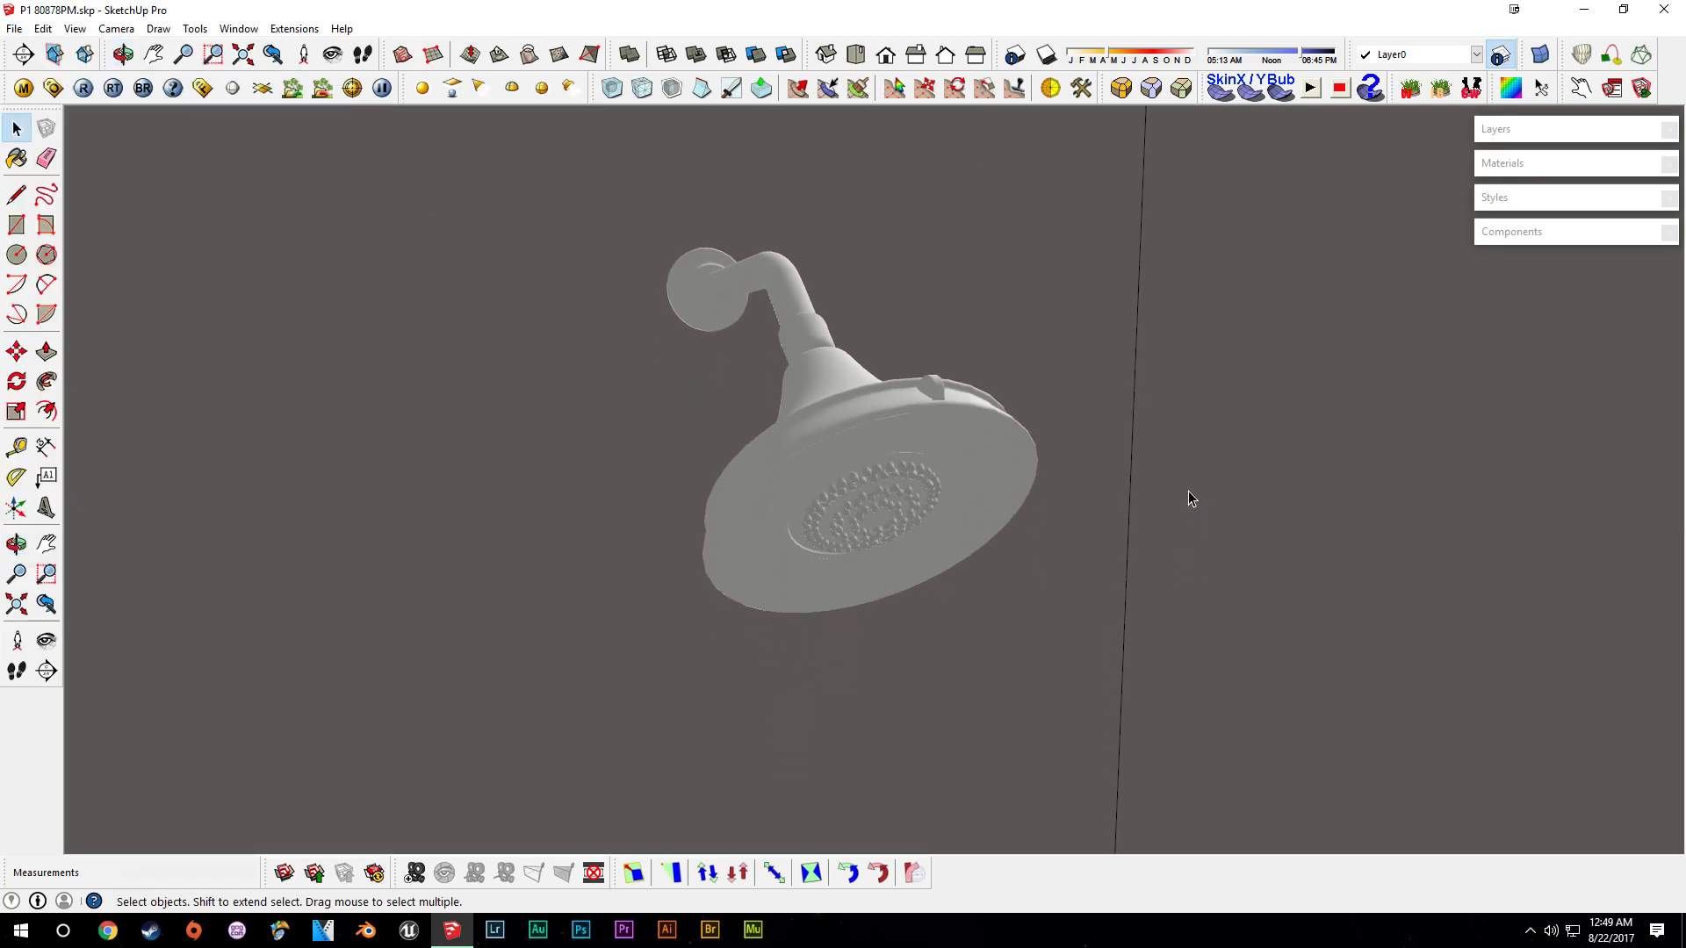
middle_click_drag(1125, 609, 1273, 676)
left_click(14, 28)
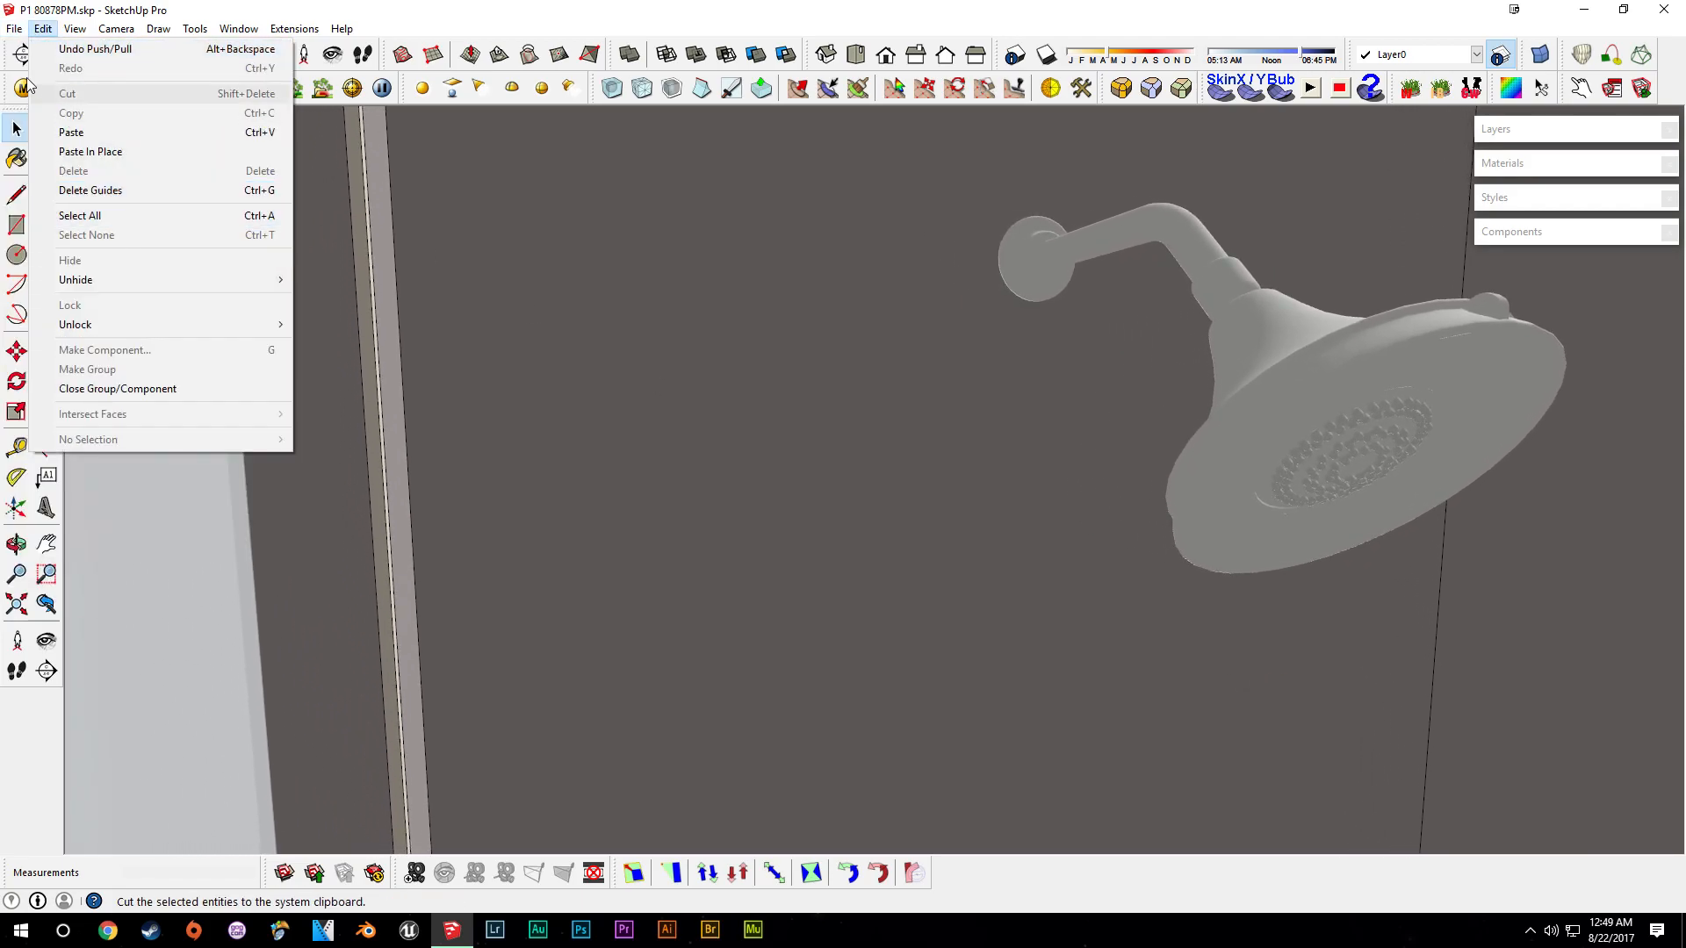
mouse_move(108, 262)
left_click(397, 260)
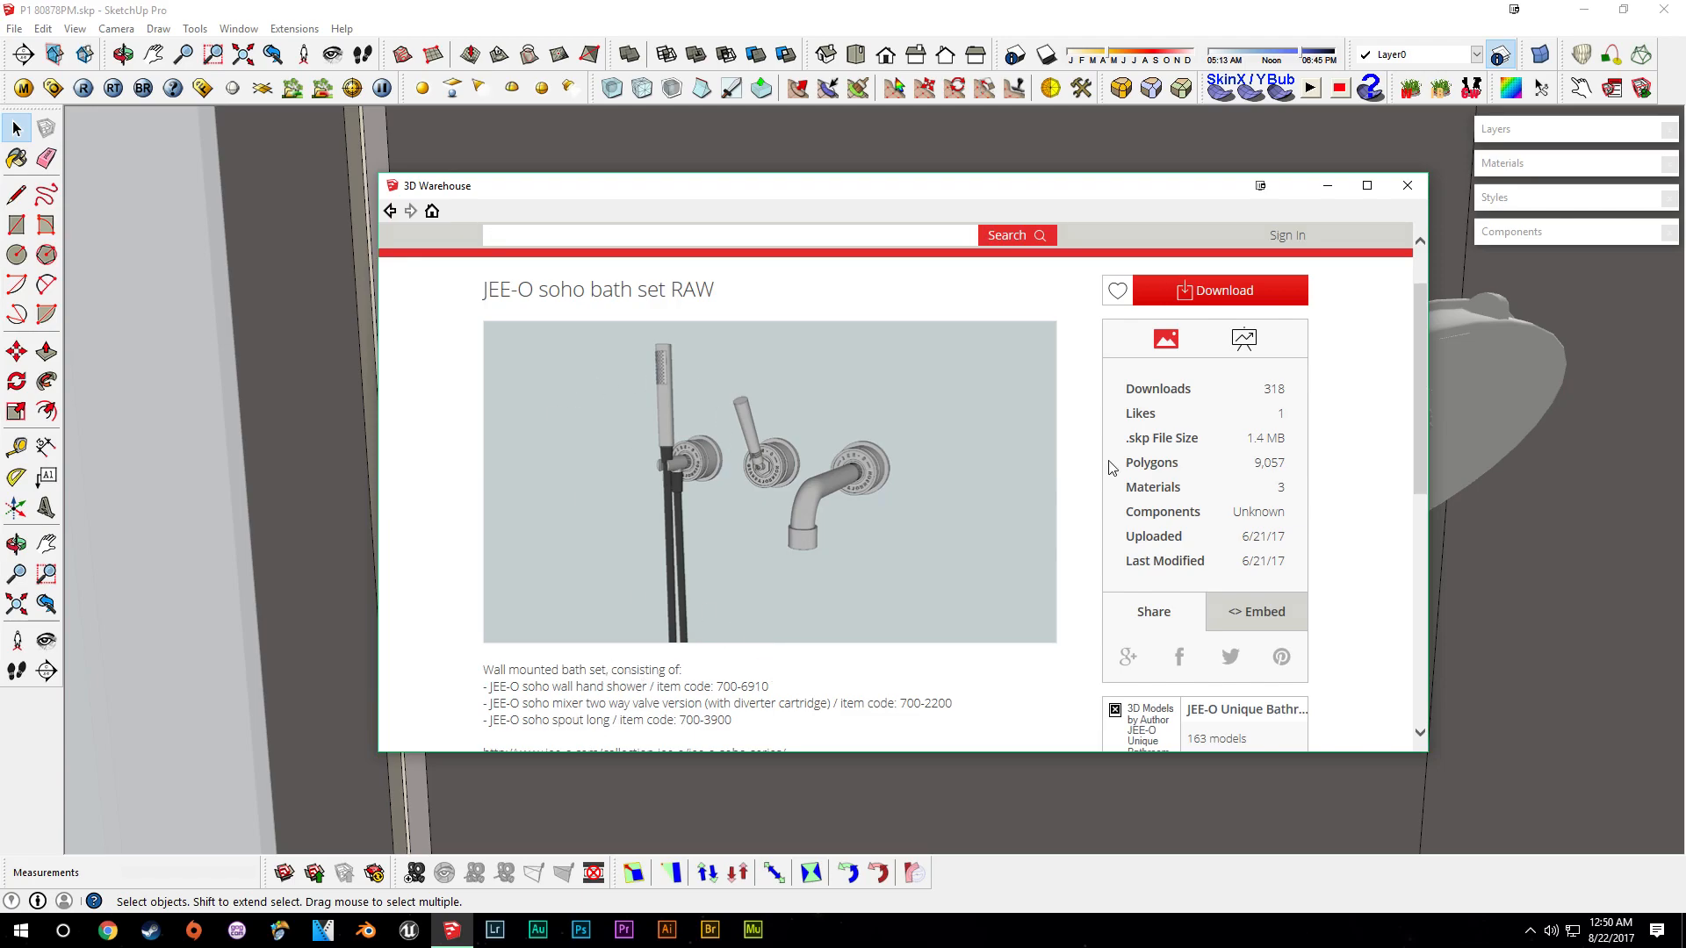
left_click(1275, 286)
left_click(807, 509)
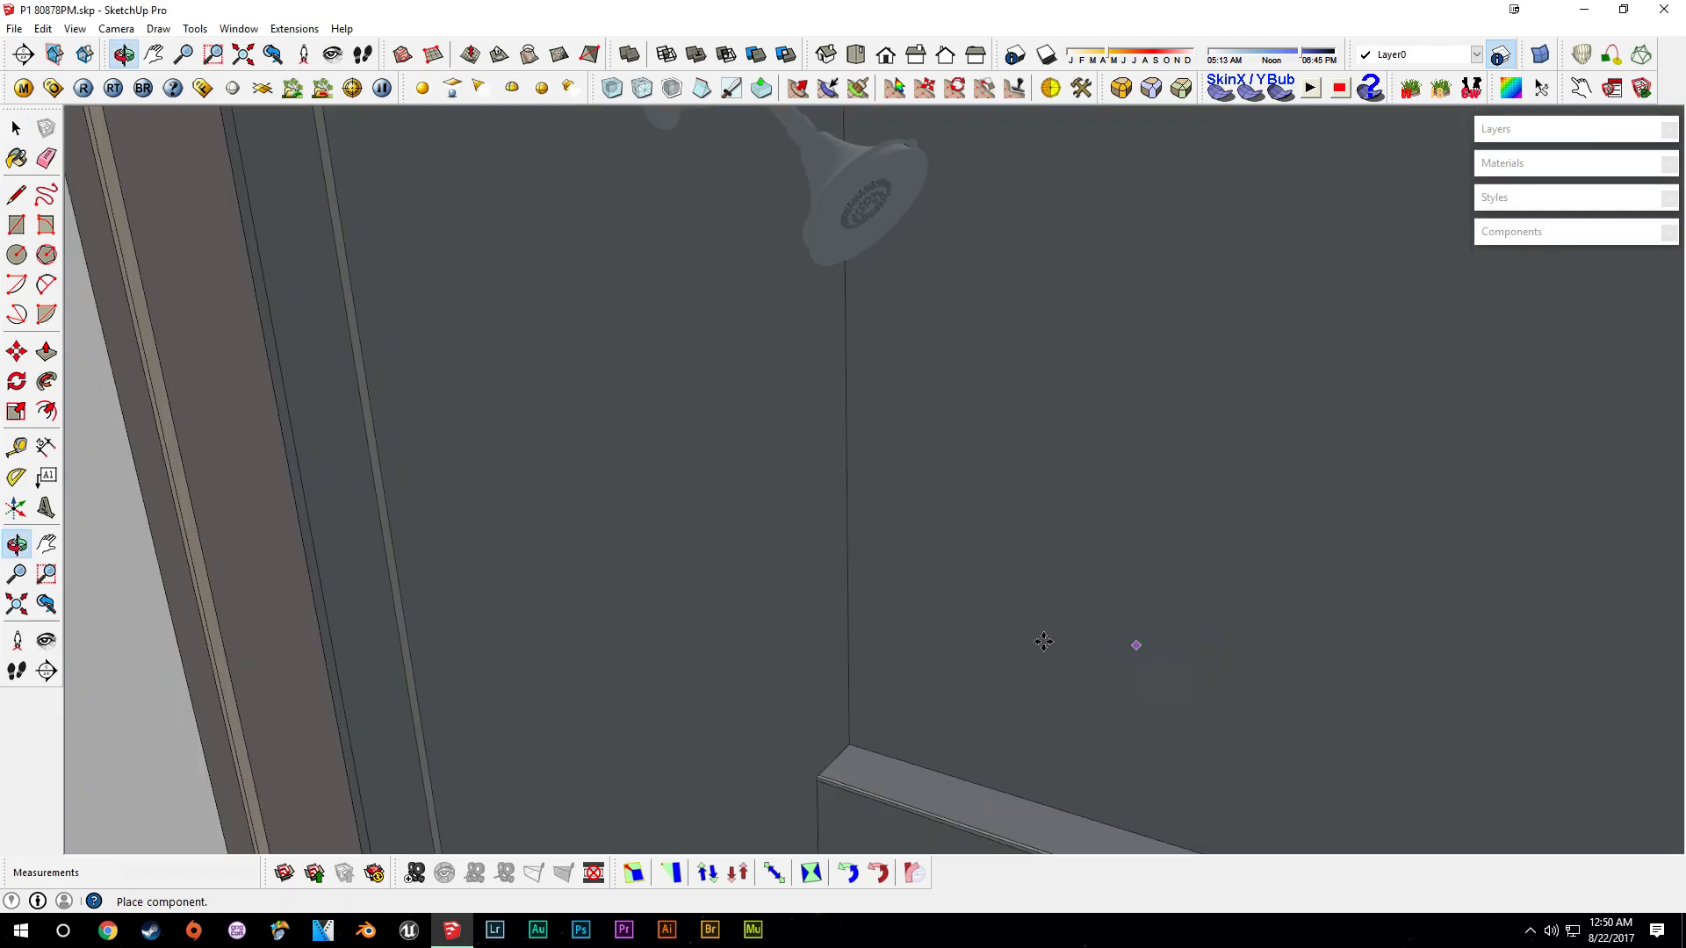
middle_click_drag(878, 274, 1072, 647)
scroll(1072, 647, "down", 2)
middle_click_drag(1223, 705, 1114, 669, "shift")
left_click(1116, 665)
- Scale the bath set slightly and move it onto the shower's back wall above the ledge
key("s")
scroll(1190, 481, "up", 2)
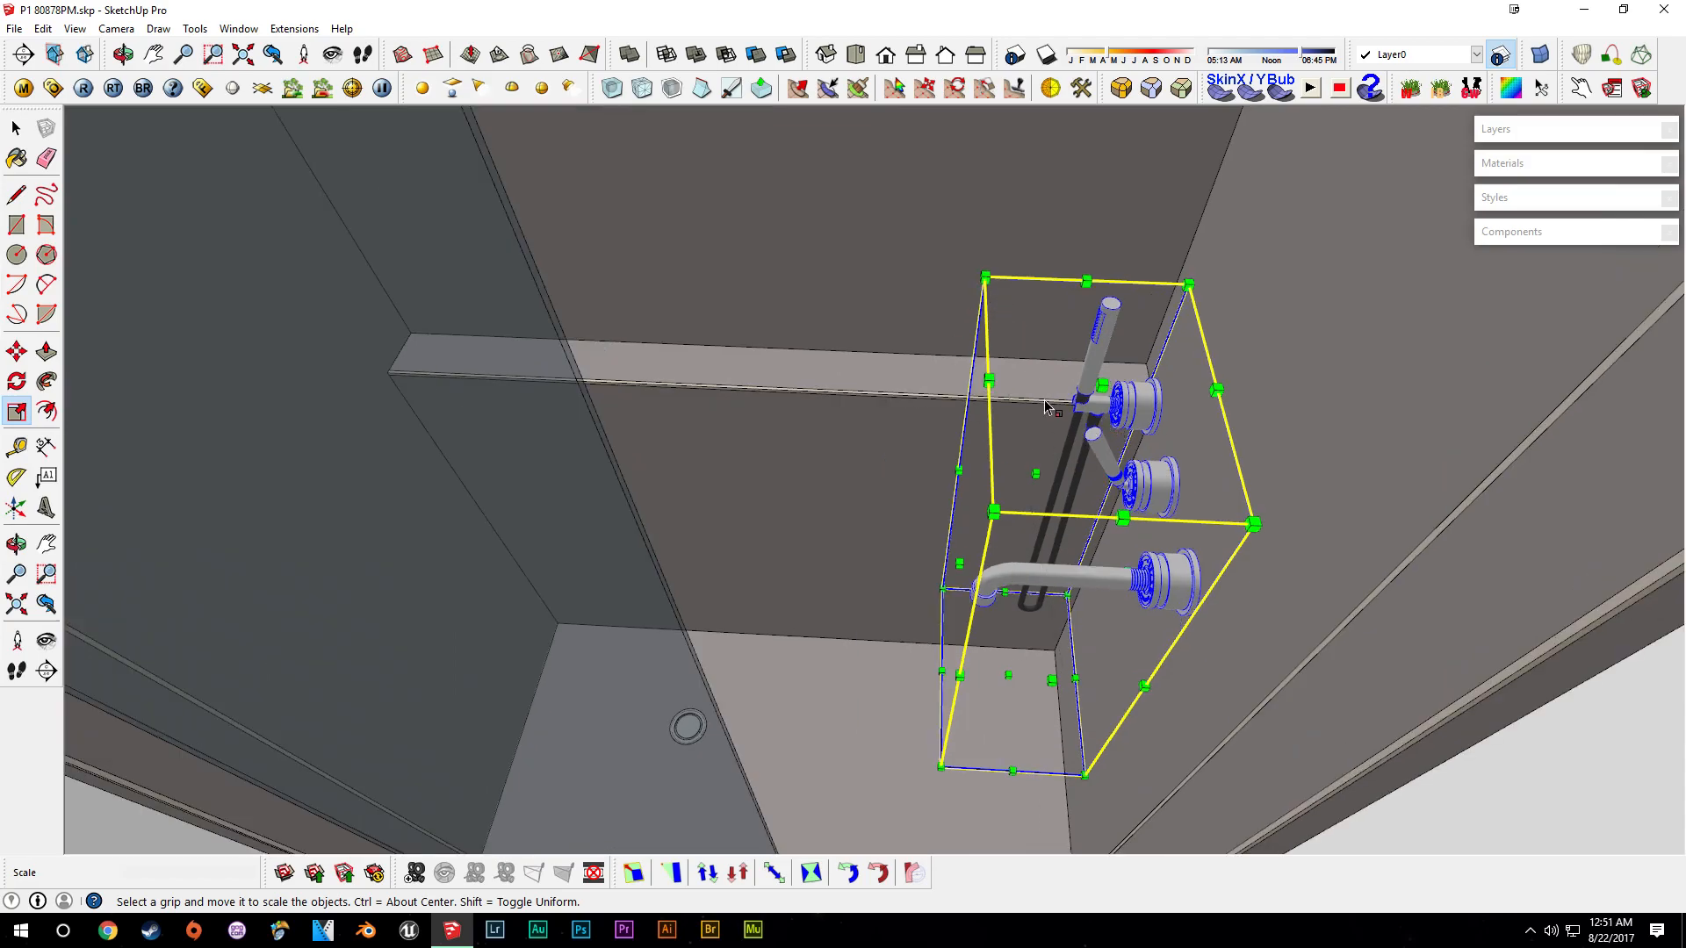
middle_click_drag(1008, 402, 1041, 407)
key("m")
left_click(1147, 510)
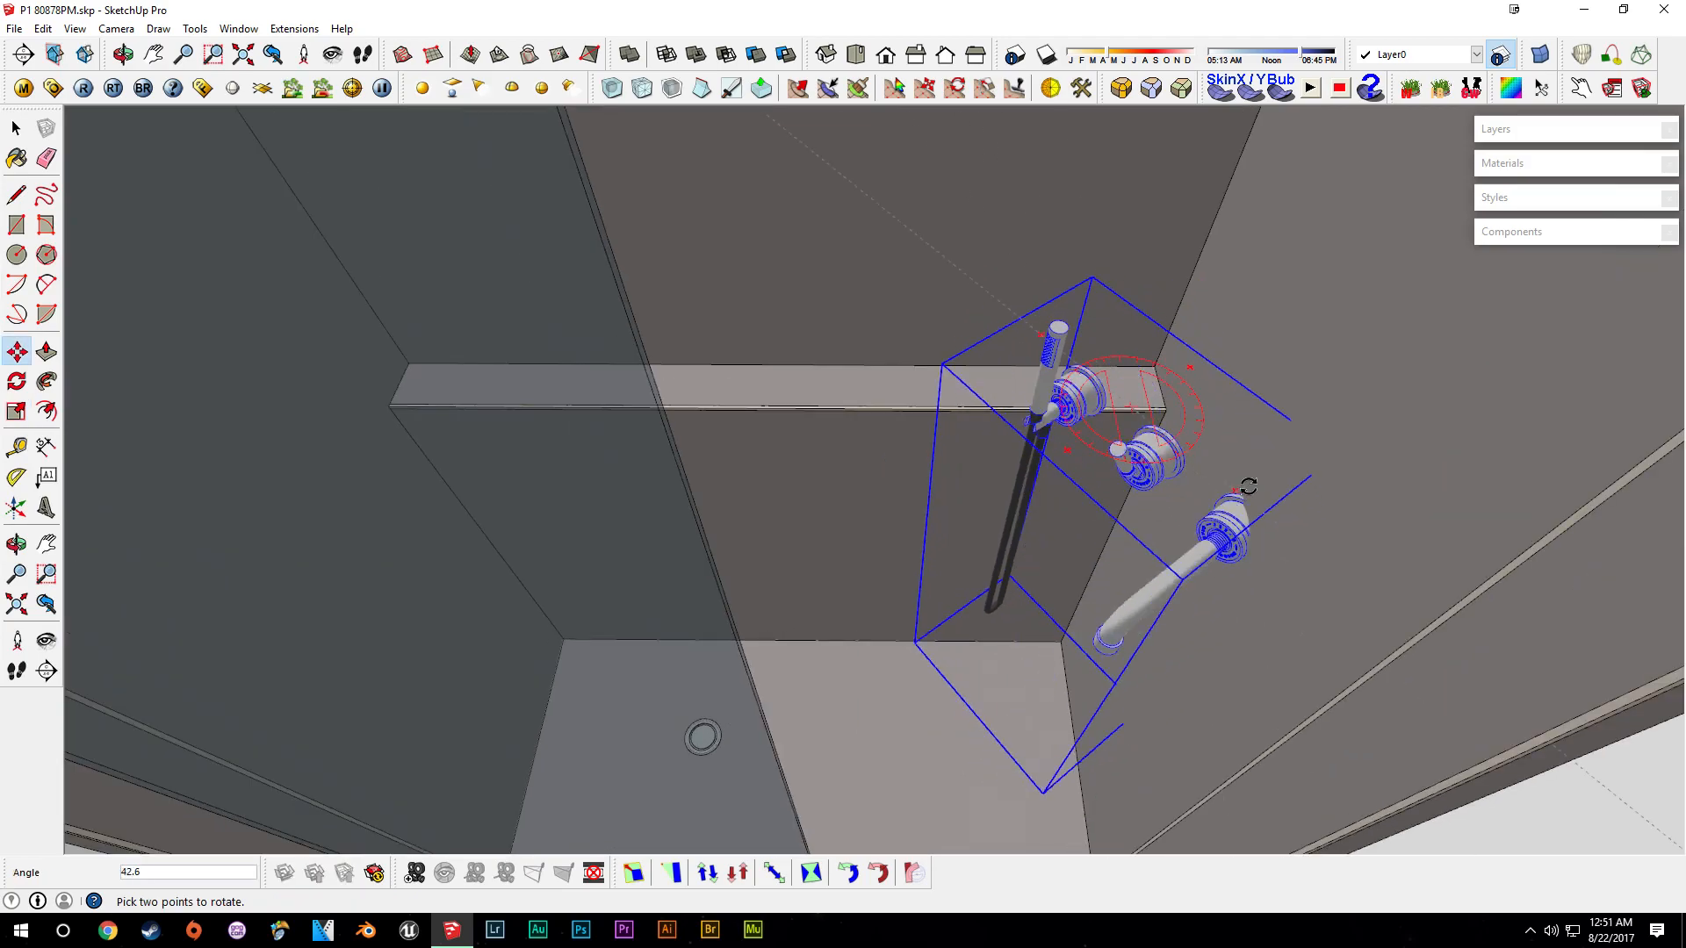
left_click(1109, 317)
middle_click_drag(1247, 516, 762, 489)
- Create a vertical guide on the back wall with the Tape Measure through the fixtures' centre line
left_click(619, 296)
middle_click_drag(619, 296, 705, 334)
scroll(705, 334, "down", 1)
middle_click_drag(615, 180, 685, 358, "shift")
scroll(685, 353, "up", 3)
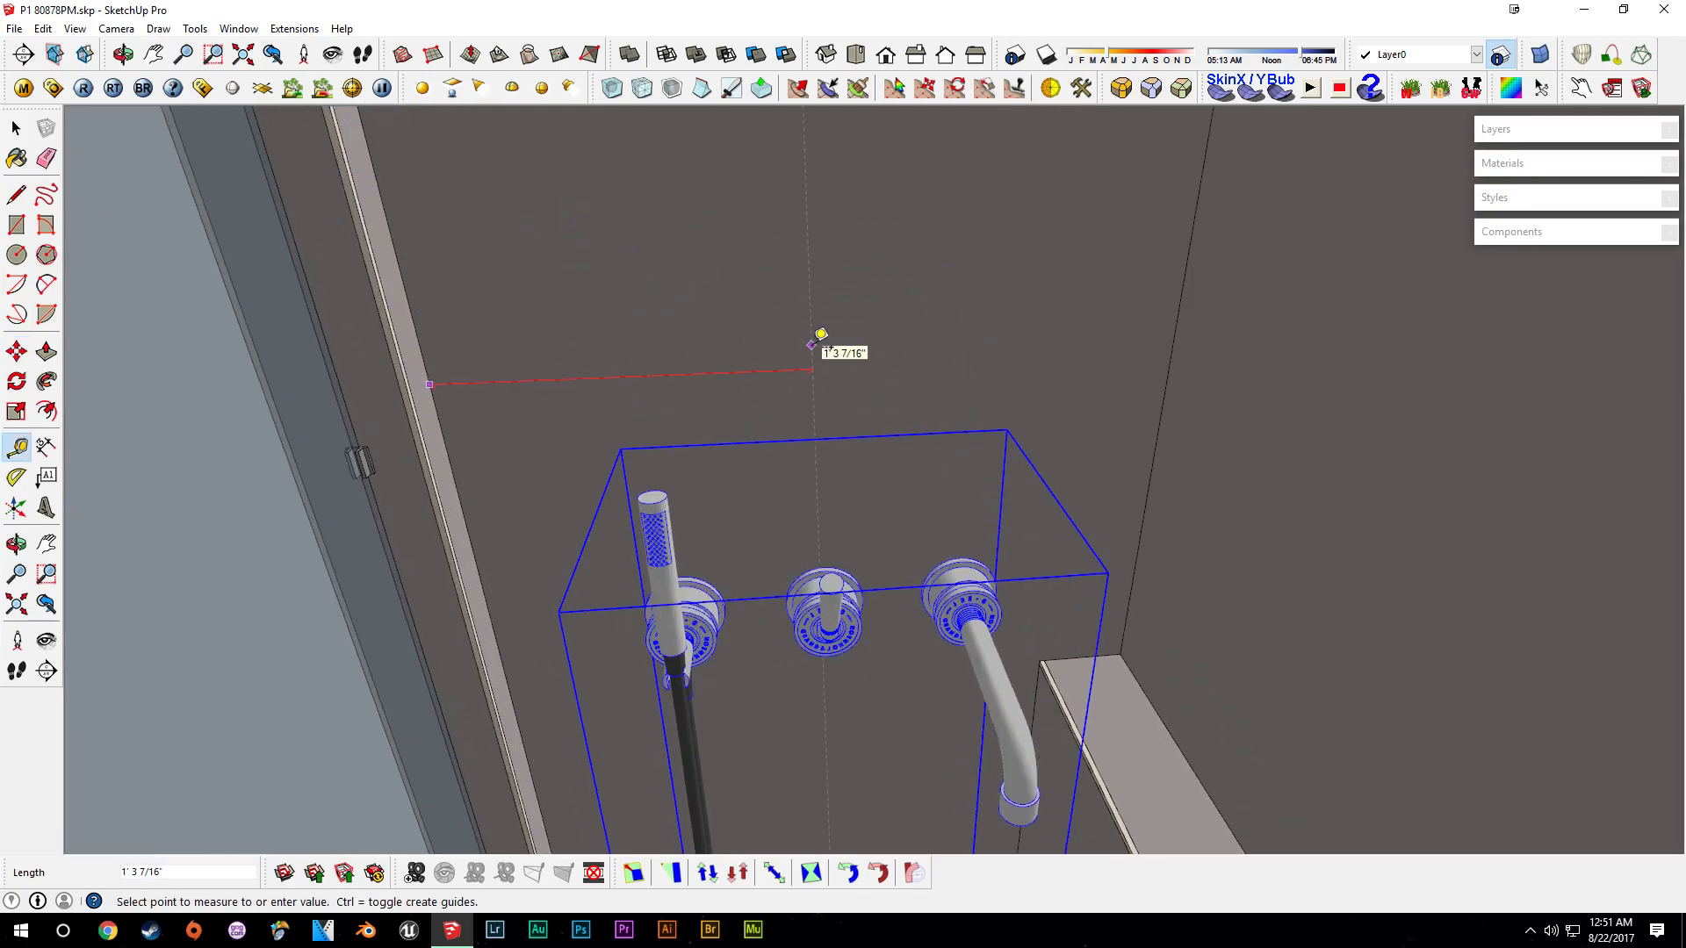
middle_click_drag(1075, 295, 944, 716, "shift")
middle_click_drag(806, 185, 825, 496, "shift")
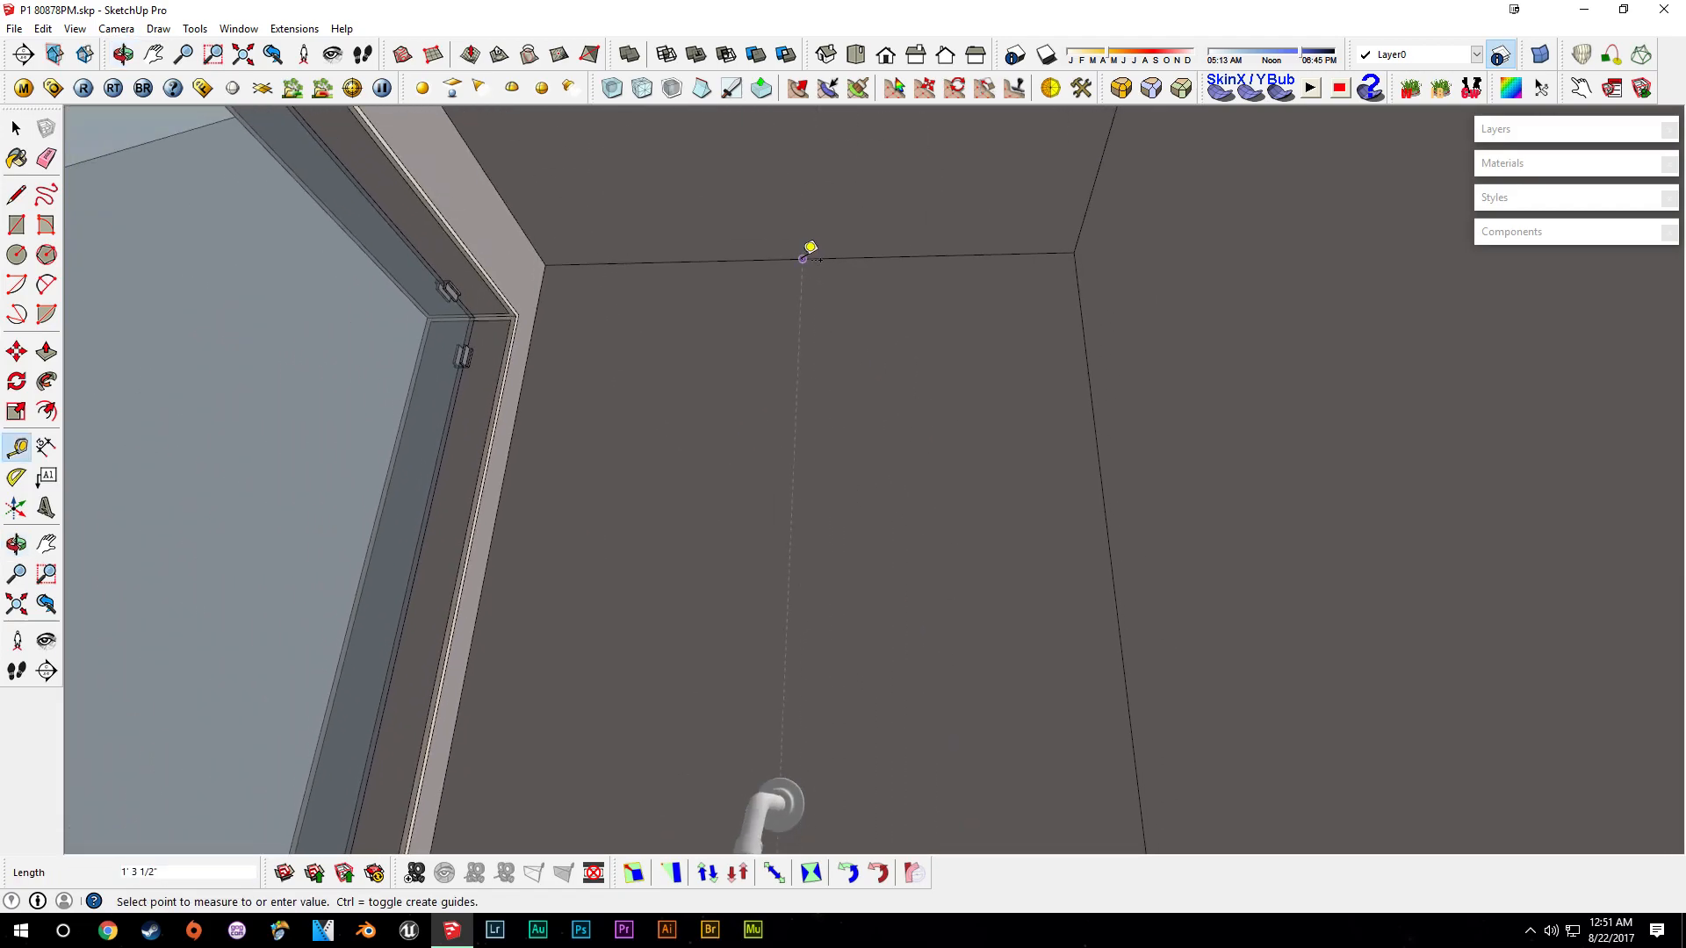
middle_click_drag(791, 708, 932, 281, "shift")
middle_click_drag(933, 281, 1007, 353)
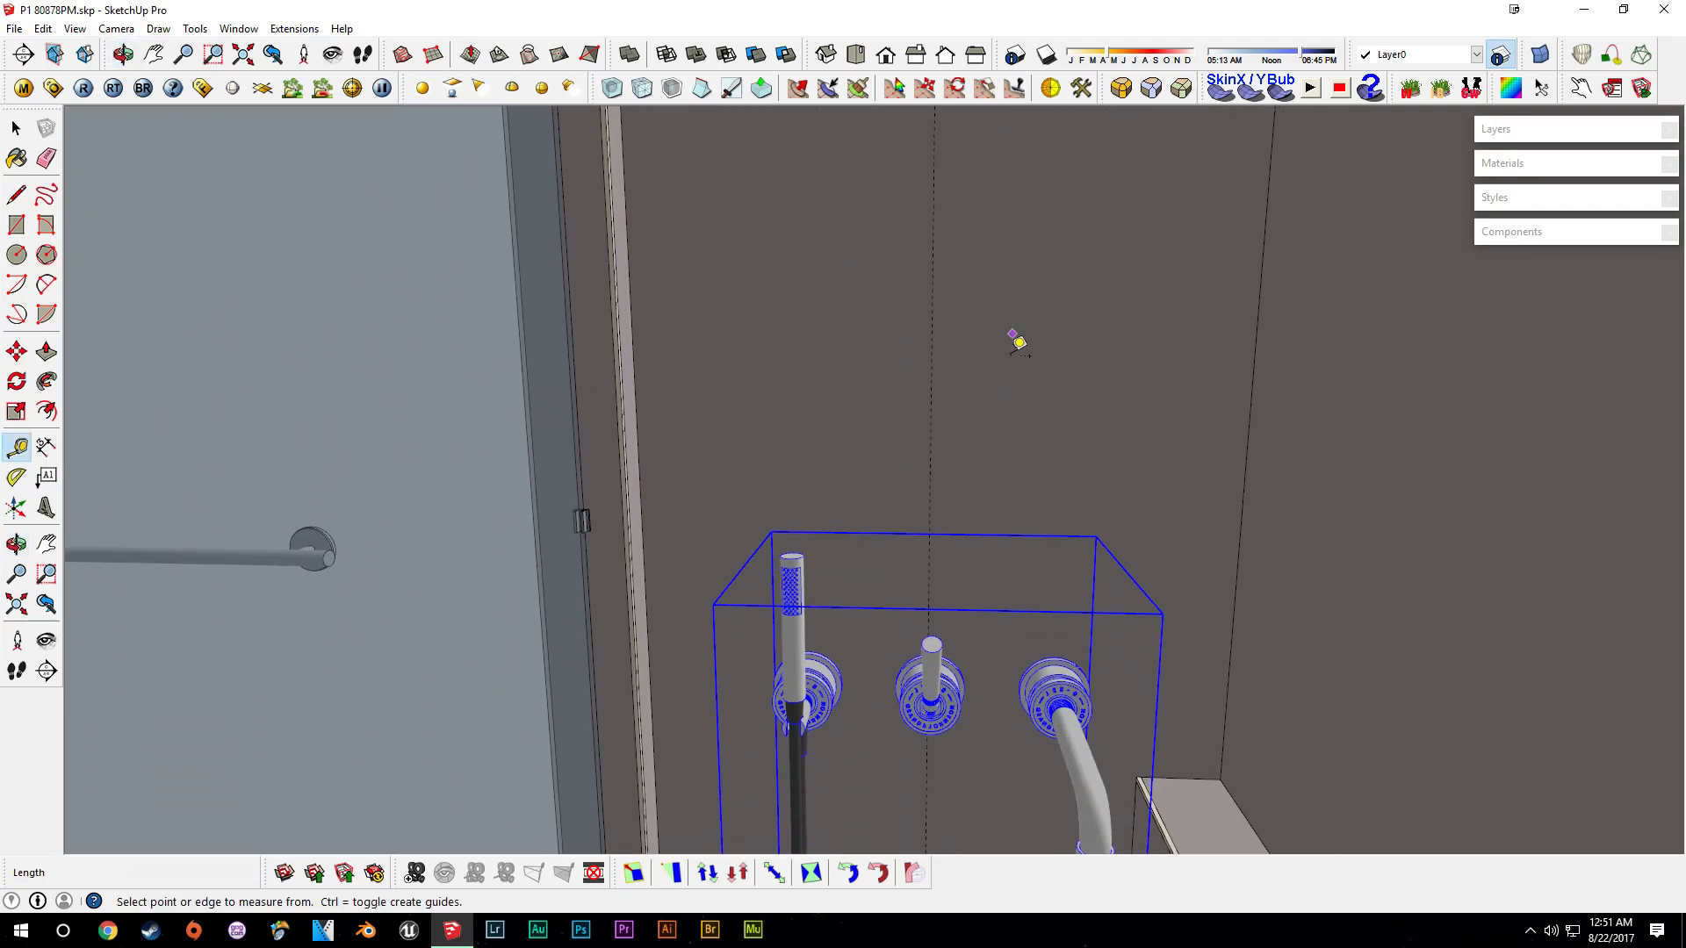
scroll(952, 730, "up", 3)
middle_click_drag(961, 717, 946, 525)
scroll(907, 590, "up", 6)
key("space")
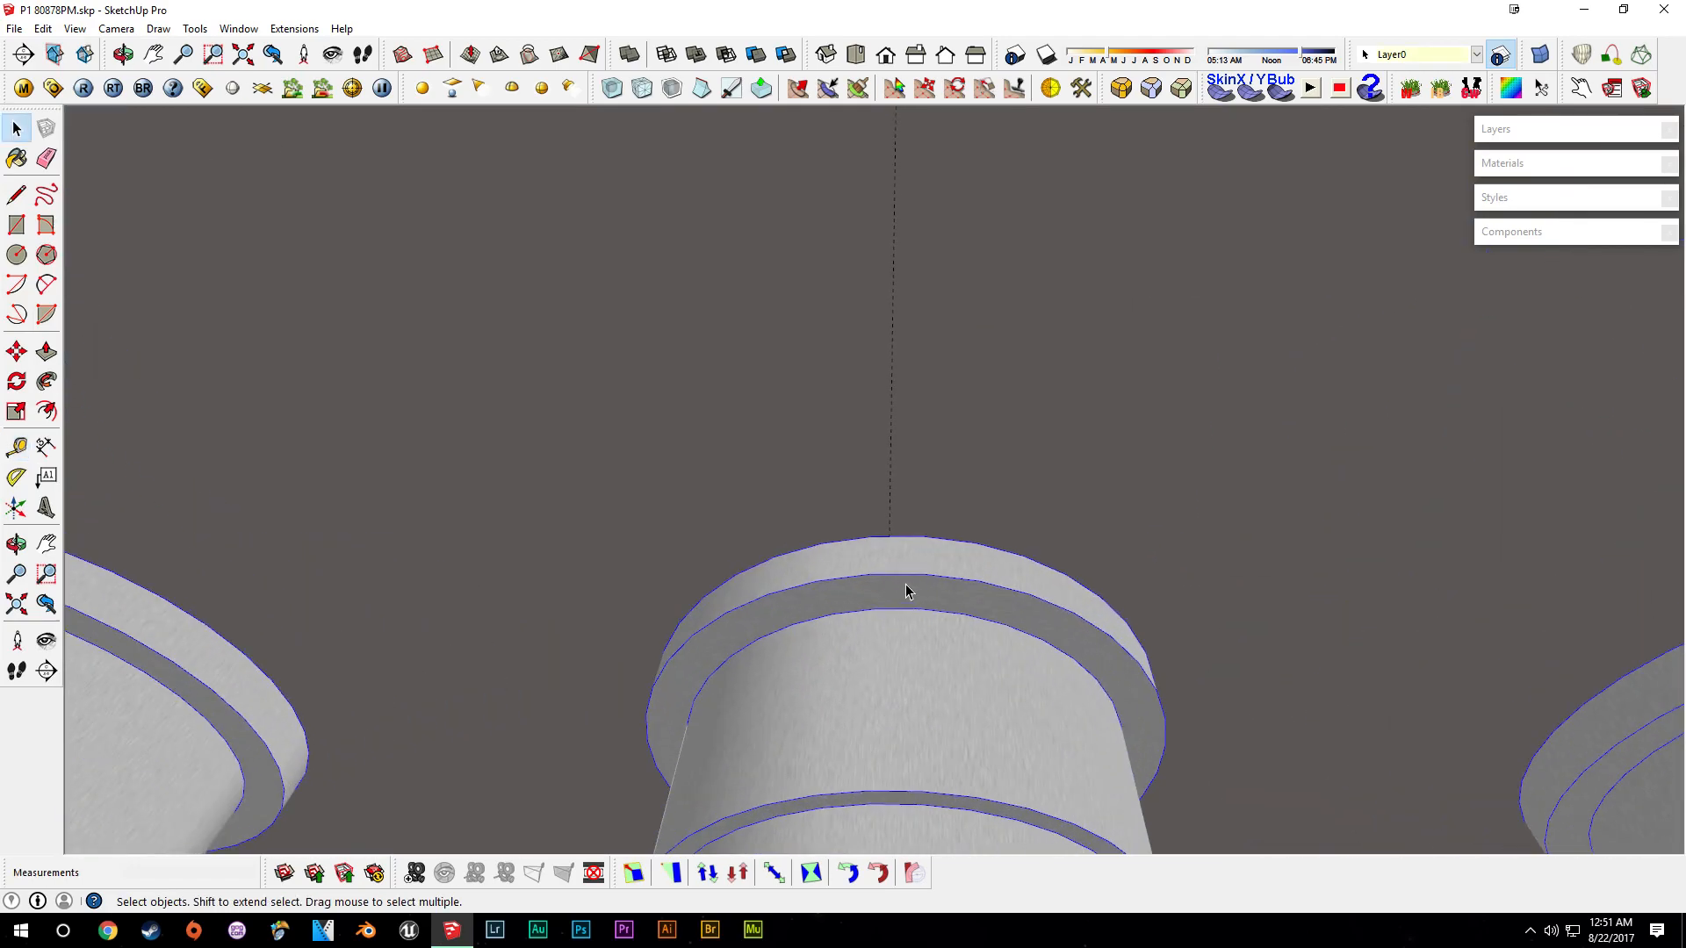
key("m")
key("space")
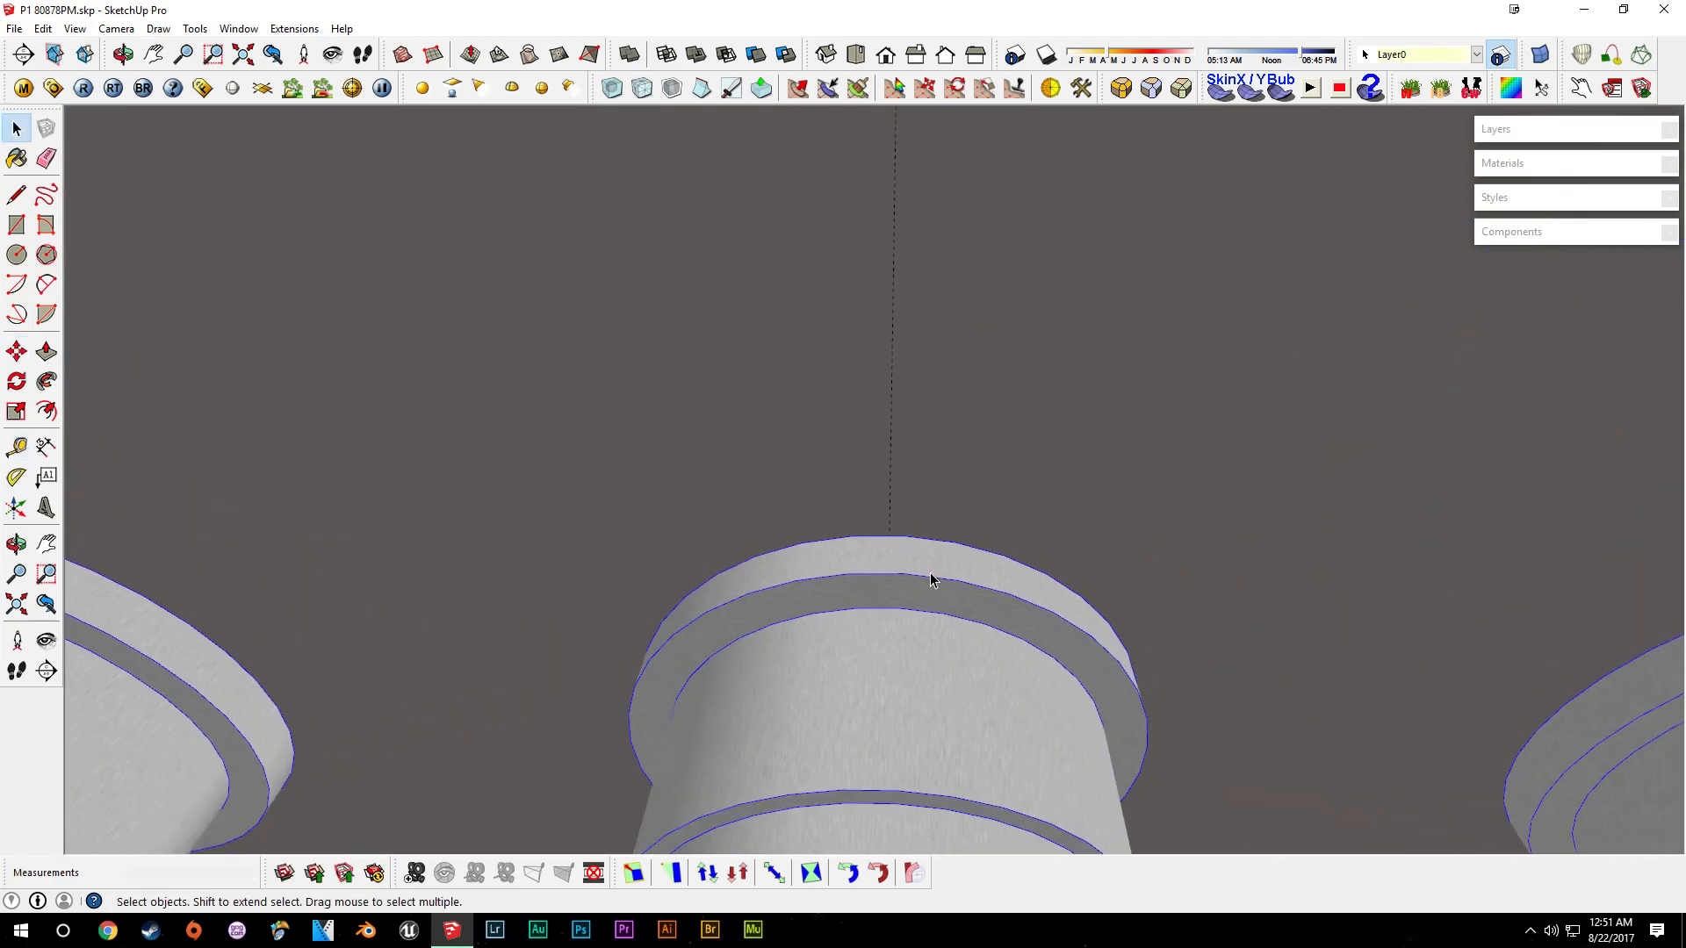
scroll(931, 588, "down", 5)
scroll(935, 625, "down", 4)
middle_click_drag(925, 648, 1073, 515)
left_click(1110, 439)
key("Delete")
scroll(1085, 514, "down", 2)
middle_click_drag(1201, 602, 1125, 409)
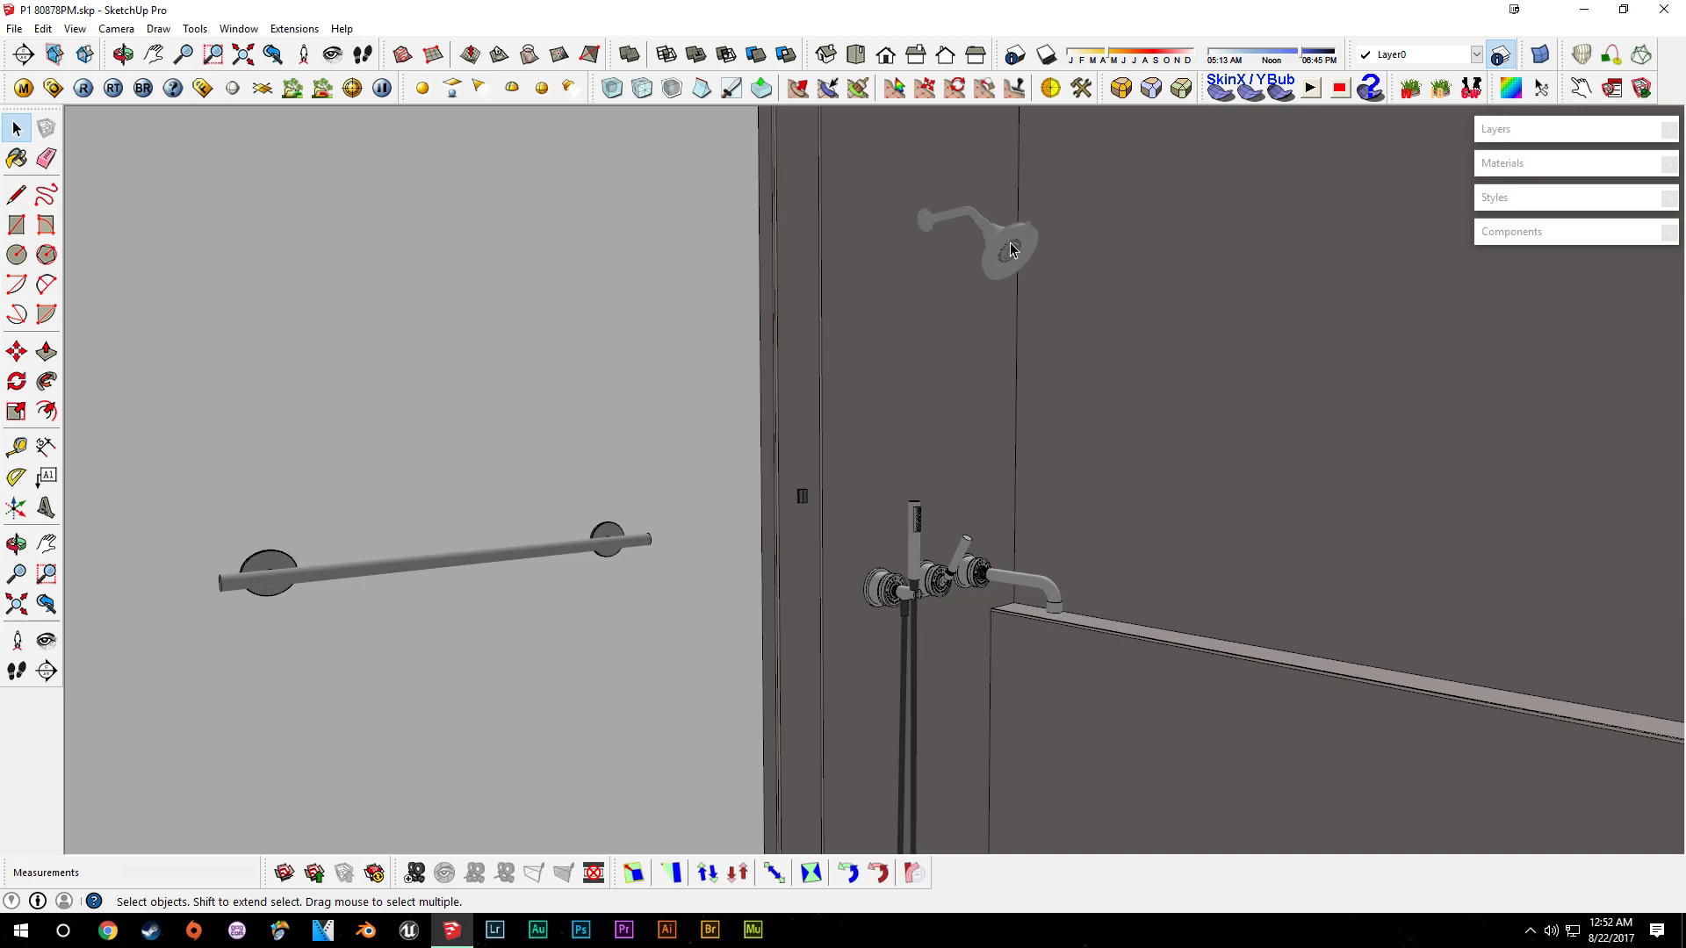
key("ctrl+z")
- Scale the shower head slightly larger
middle_click_drag(1048, 270, 976, 377)
scroll(1091, 249, "up", 3)
key("s")
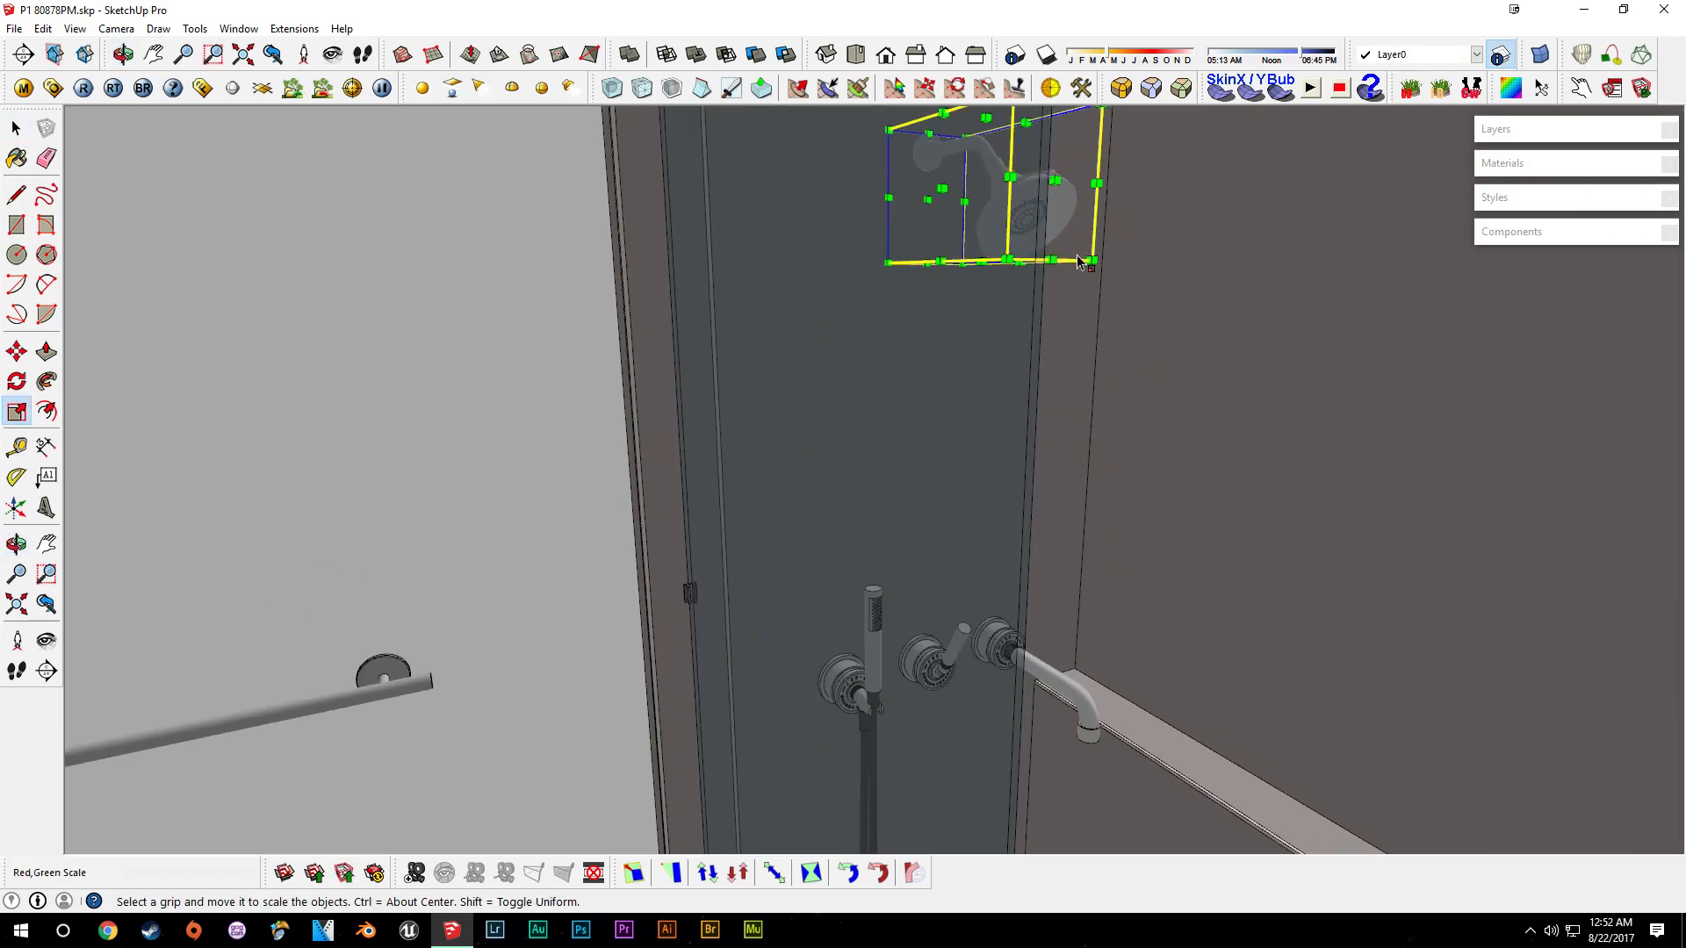
mouse_move(1052, 262)
left_mouse_down()
mouse_move(1069, 280)
mouse_move(1086, 265)
mouse_move(1089, 287)
mouse_move(1065, 260)
mouse_move(1078, 274)
left_mouse_up()
key("space")
middle_click_drag(1077, 274, 1023, 365)
middle_click_drag(946, 194, 932, 263)
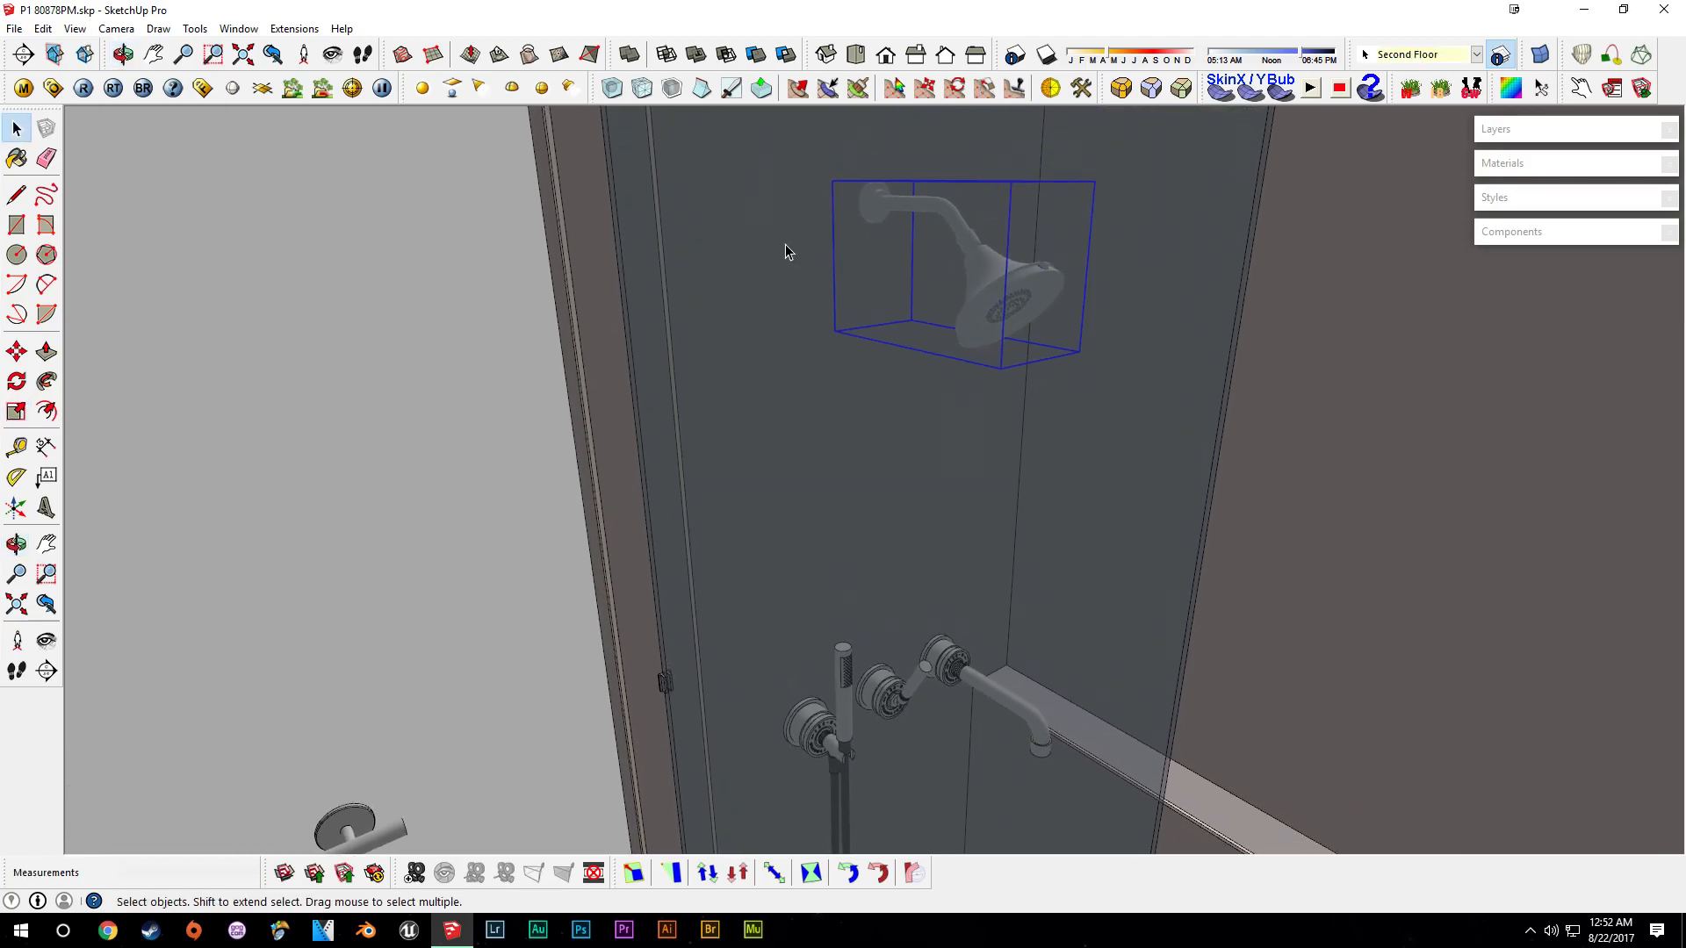
- Scale the bath set down to 0.98
mouse_move(982, 182)
middle_mouse_down()
mouse_move(1005, 309)
mouse_move(1114, 475)
mouse_move(1049, 436)
middle_mouse_up()
left_click(950, 451)
middle_click_drag(950, 451, 1039, 466)
key("s")
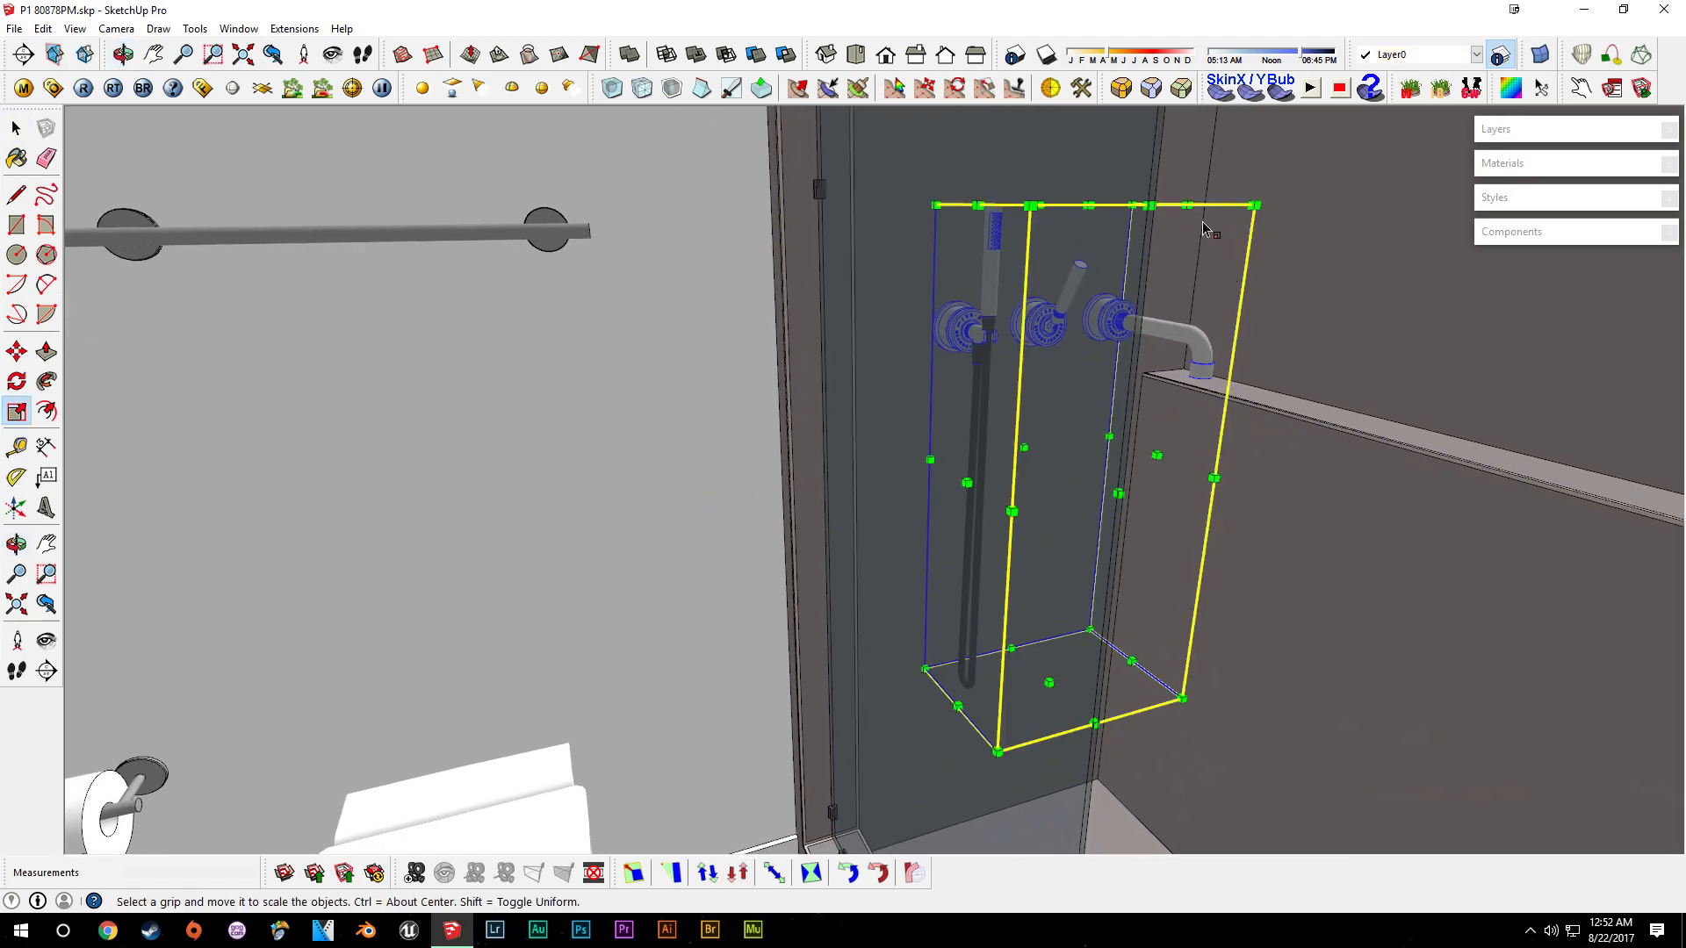
left_click_drag(1147, 207, 1145, 218)
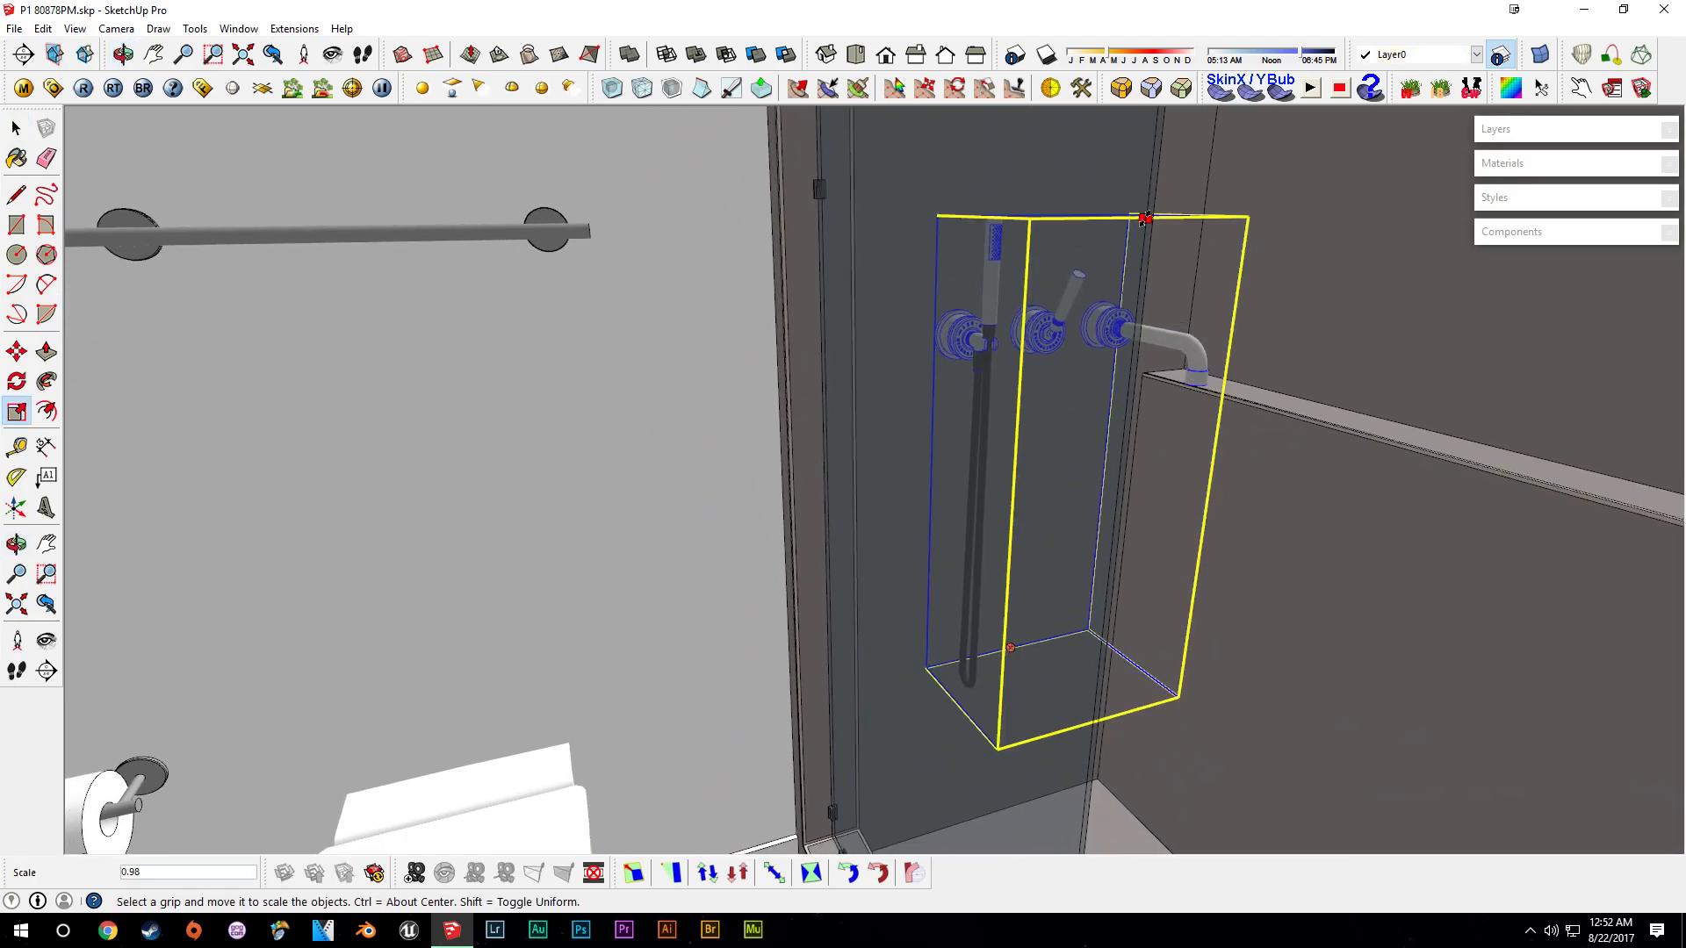
key("space")
middle_click_drag(1203, 432, 954, 511)
left_click(1357, 496)
scroll(927, 640, "up", 10)
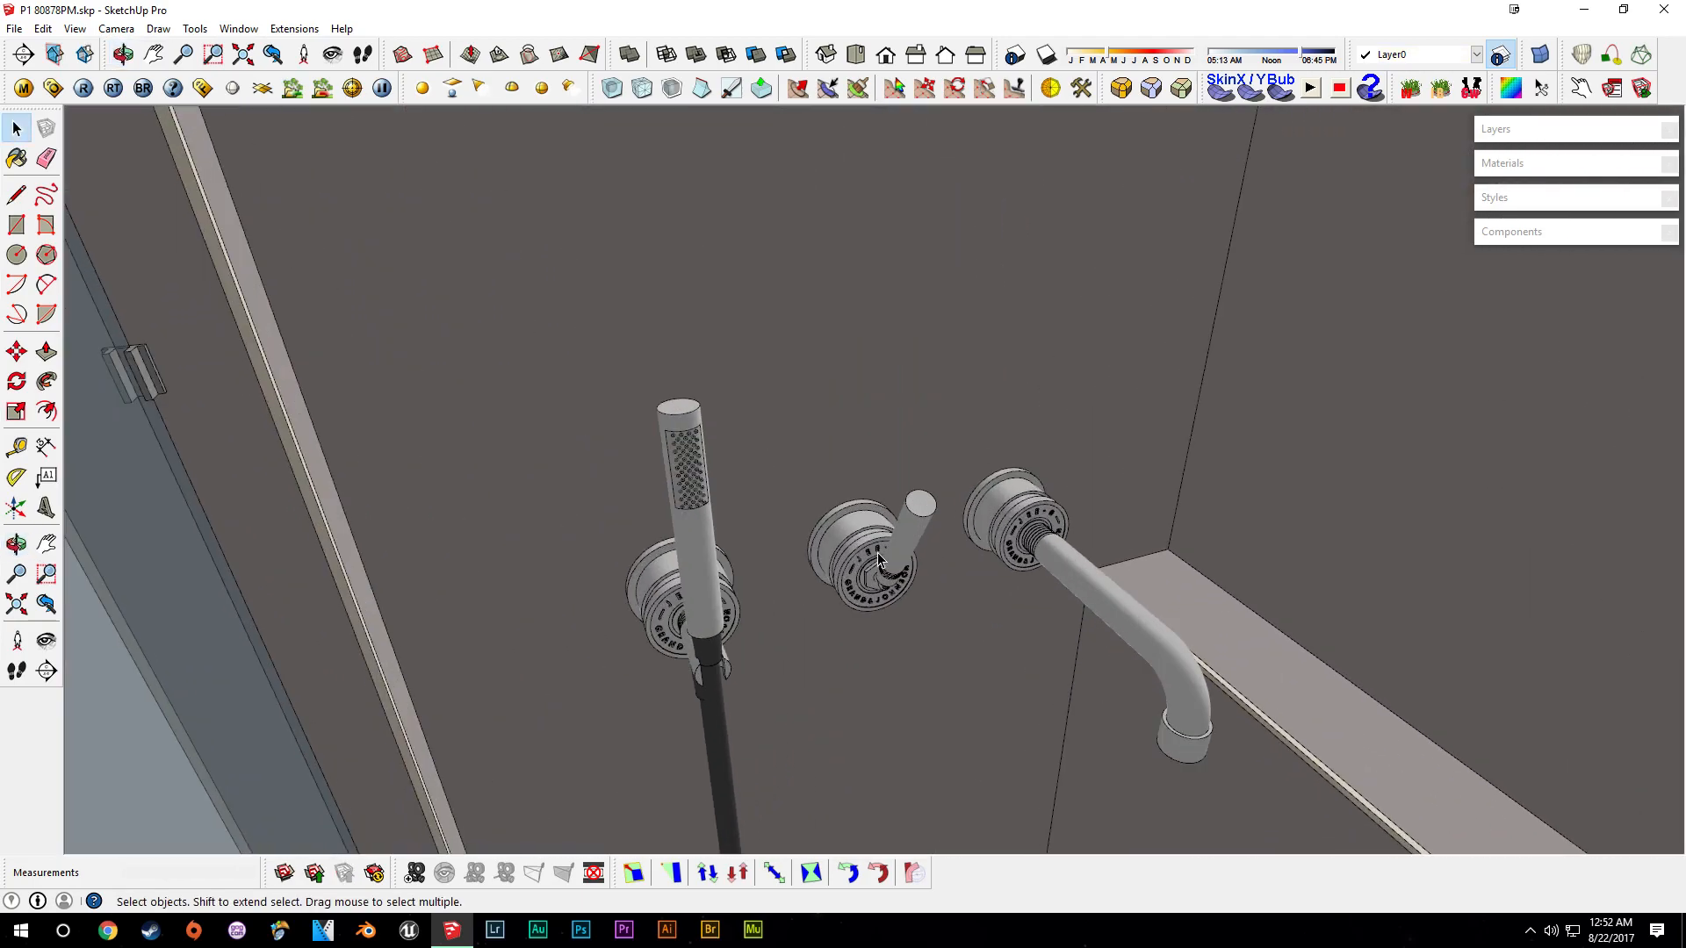
- Explode the bath set's nested components and paint its parts with the red Color_A01 material
left_click(878, 554)
scroll(998, 261, "down", 3)
key("b")
left_click(790, 597, "alt")
mouse_move(997, 262)
middle_mouse_down("shift")
mouse_move(849, 702)
mouse_move(911, 512)
mouse_move(805, 105)
middle_mouse_up("shift")
scroll(869, 614, "up", 4)
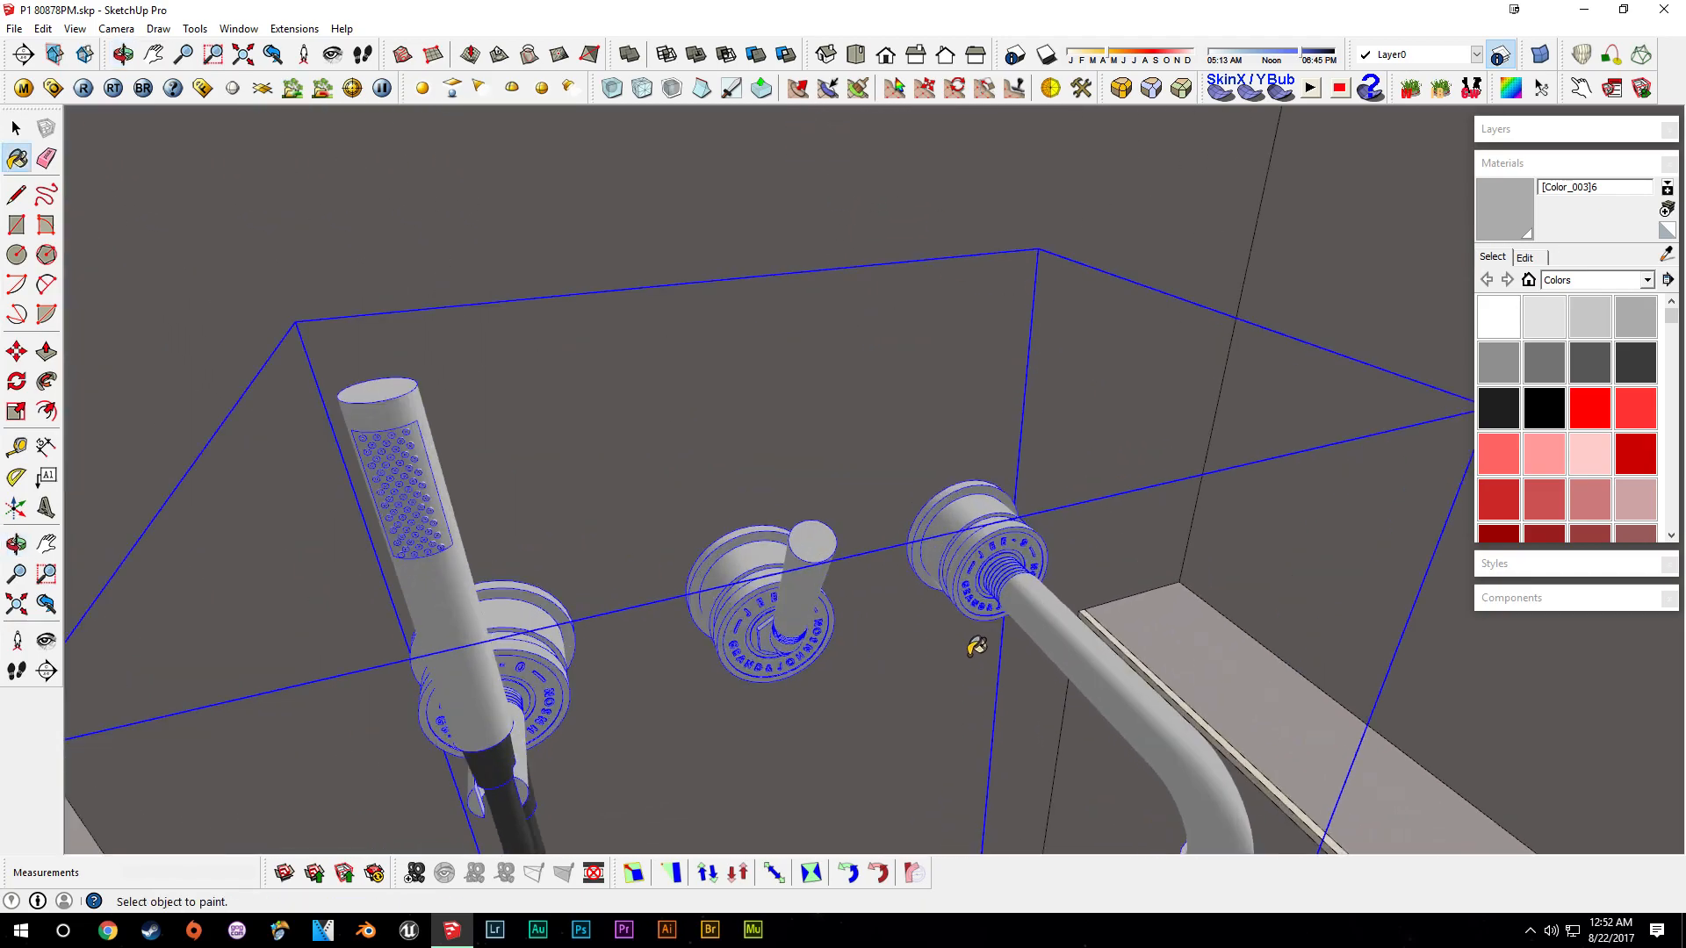
scroll(1018, 601, "up", 3)
mouse_move(716, 578)
middle_mouse_down("shift")
mouse_move(752, 549)
mouse_move(881, 549)
middle_mouse_up("shift")
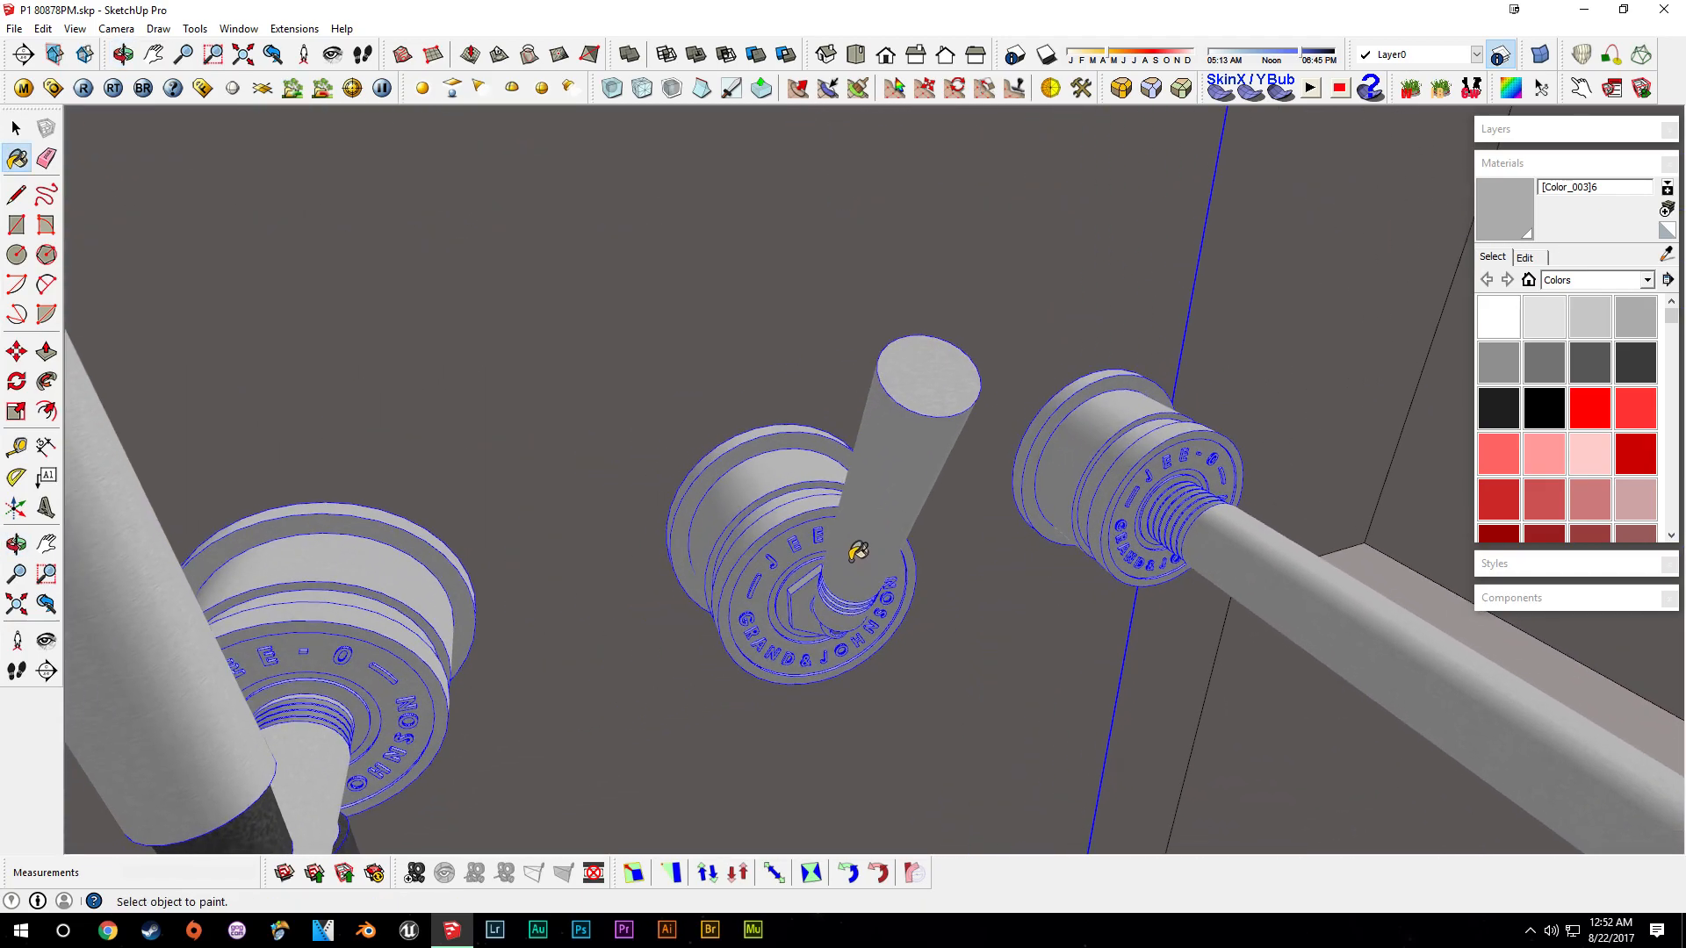
left_click(1589, 409)
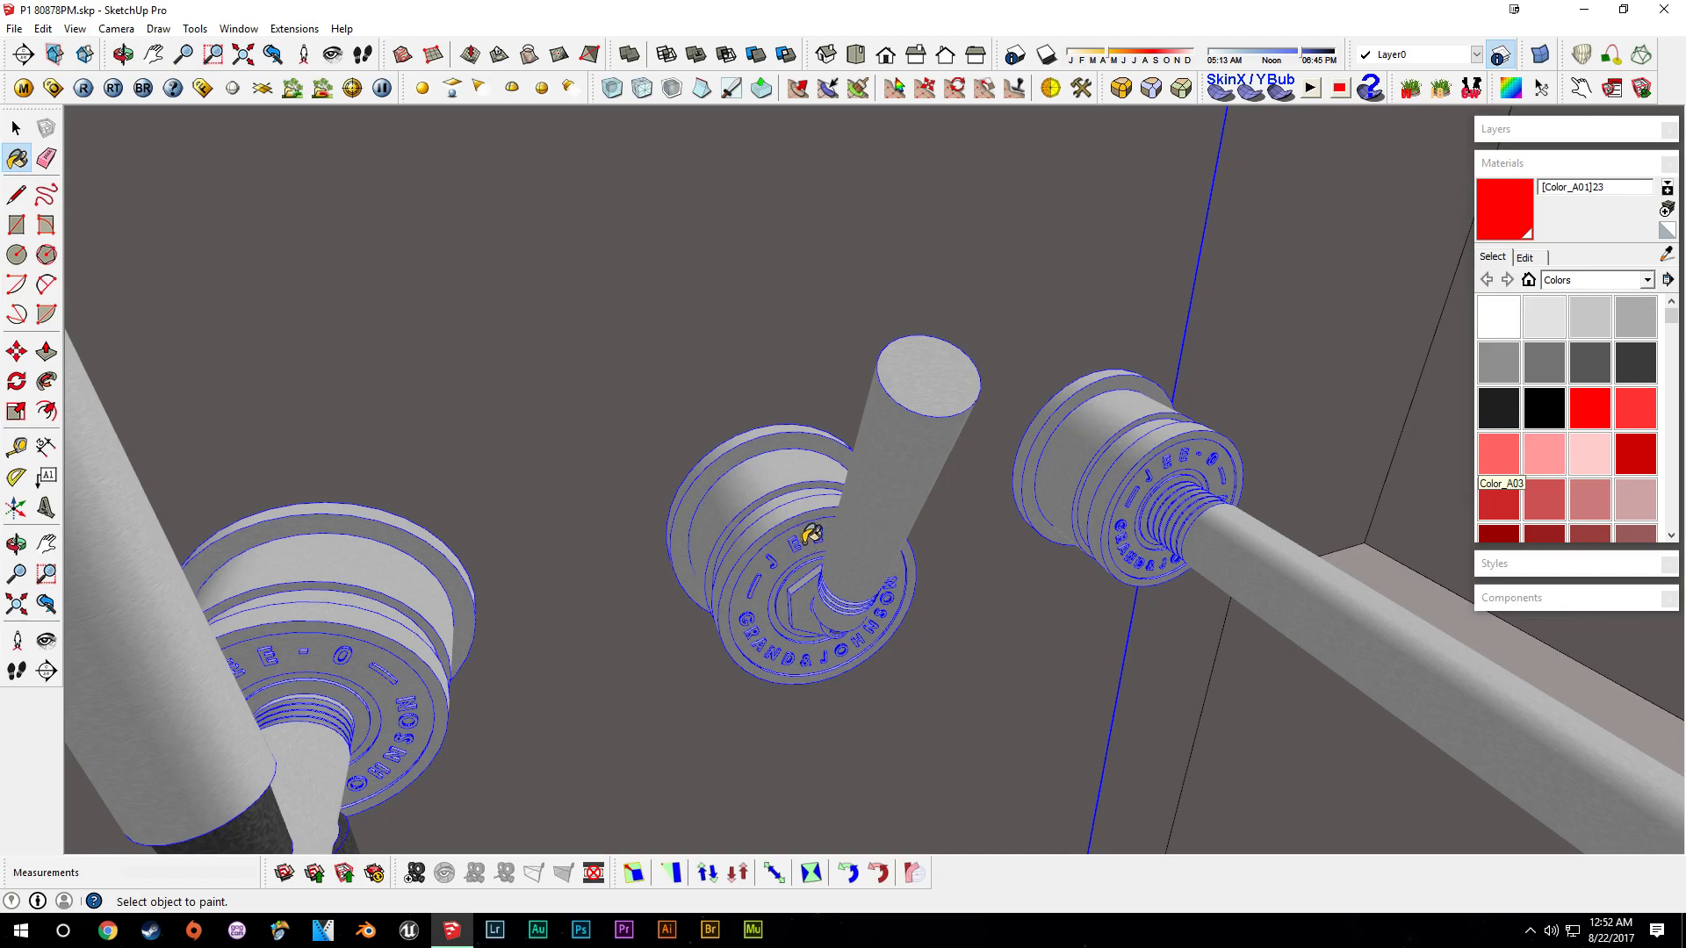
scroll(860, 539, "down", 5)
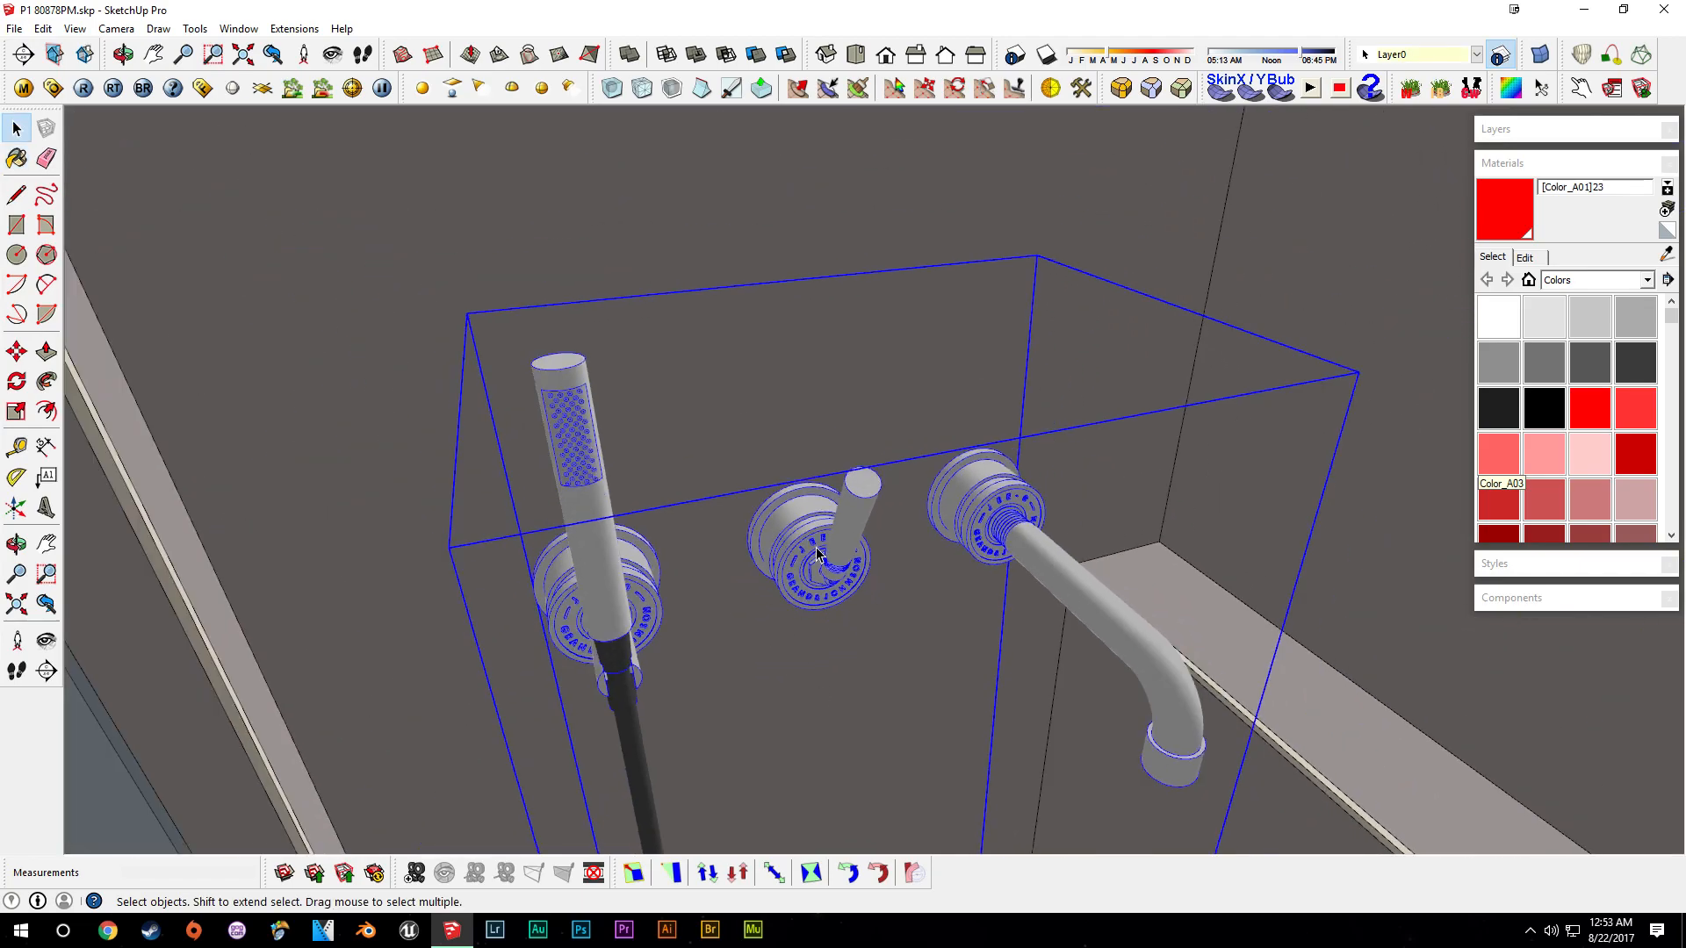
double_click(816, 538)
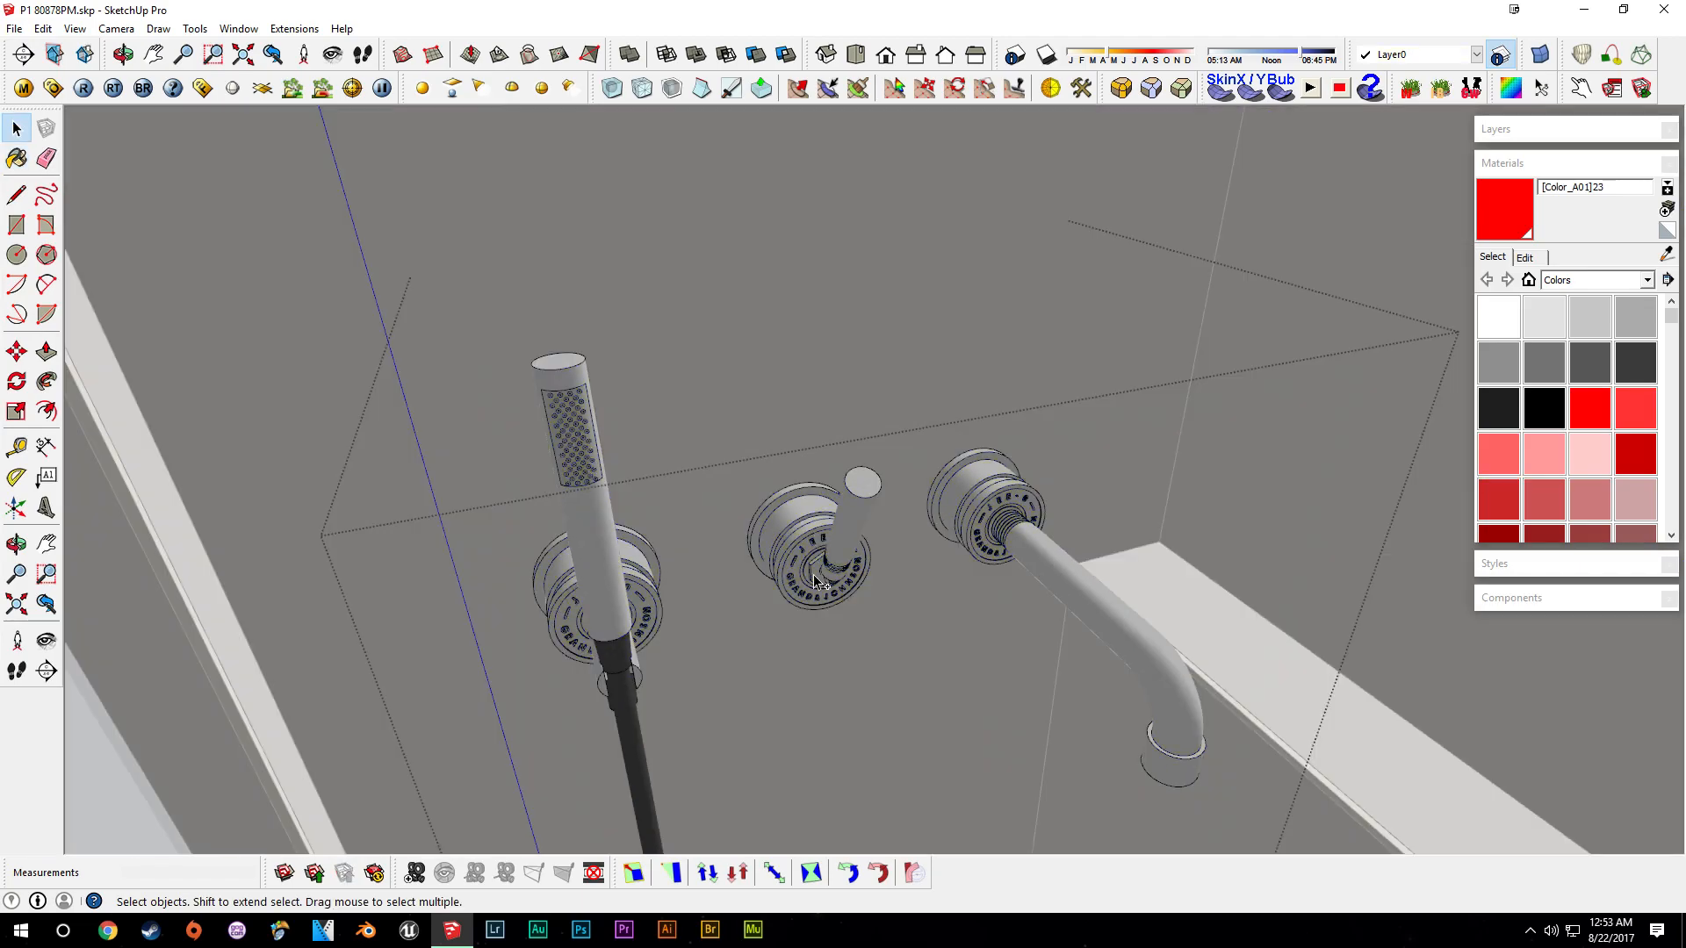
key("ctrl+a")
key("b")
right_click(821, 524)
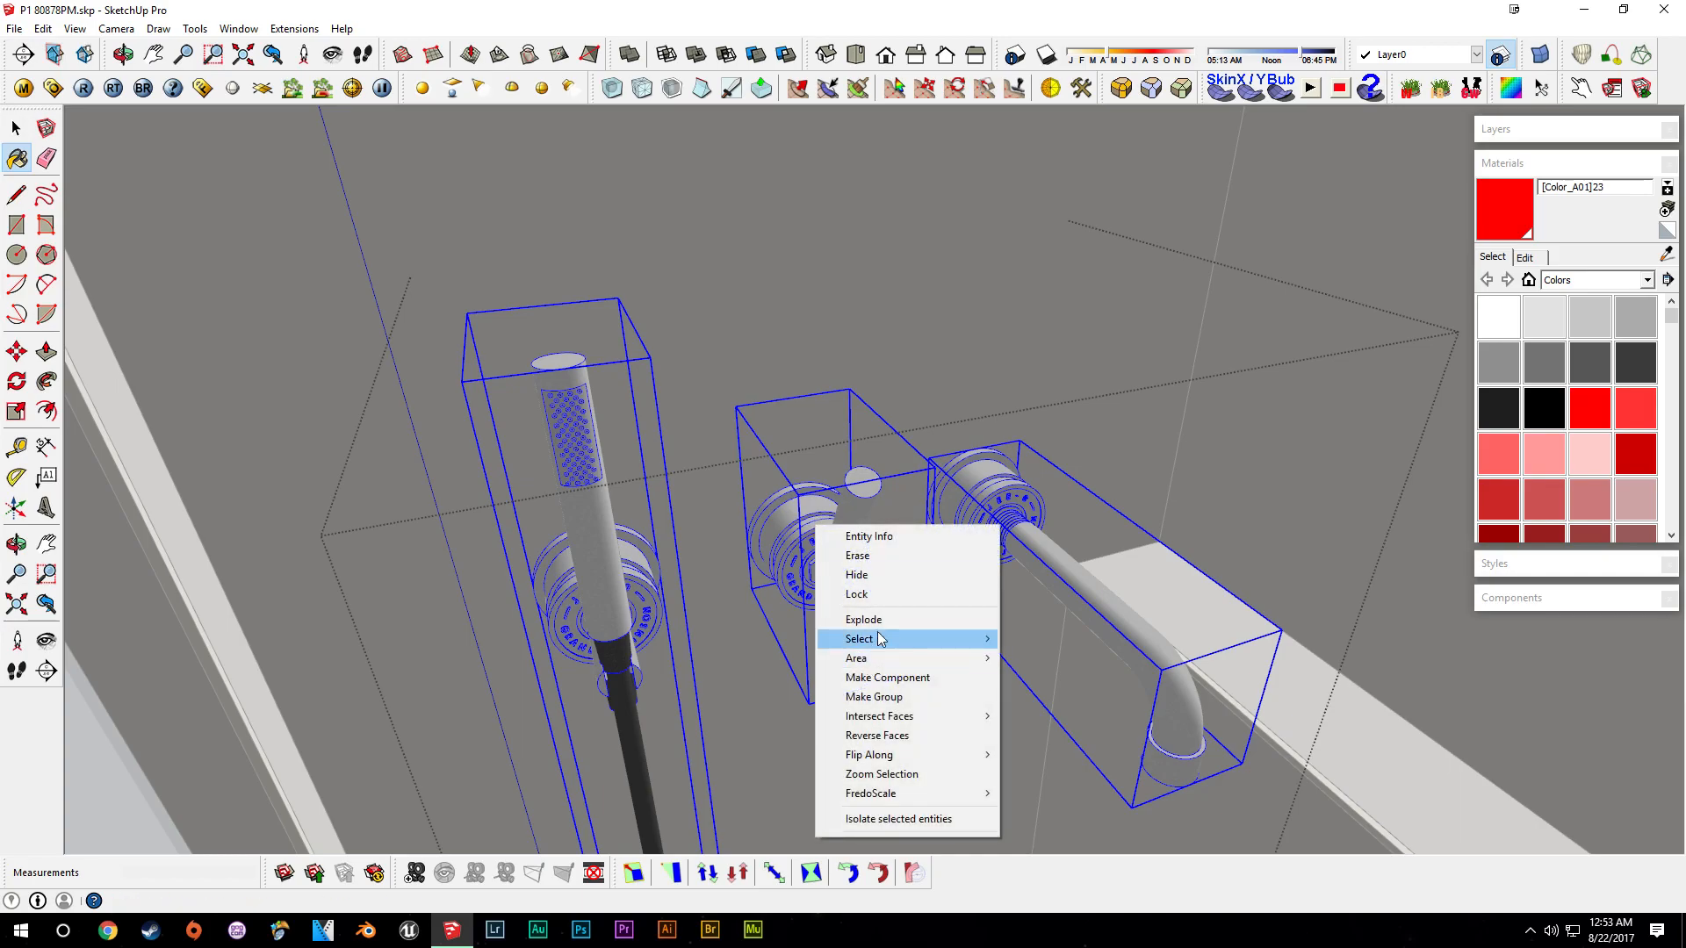
left_click(850, 616)
right_click(801, 553)
left_click(869, 645)
right_click(809, 155)
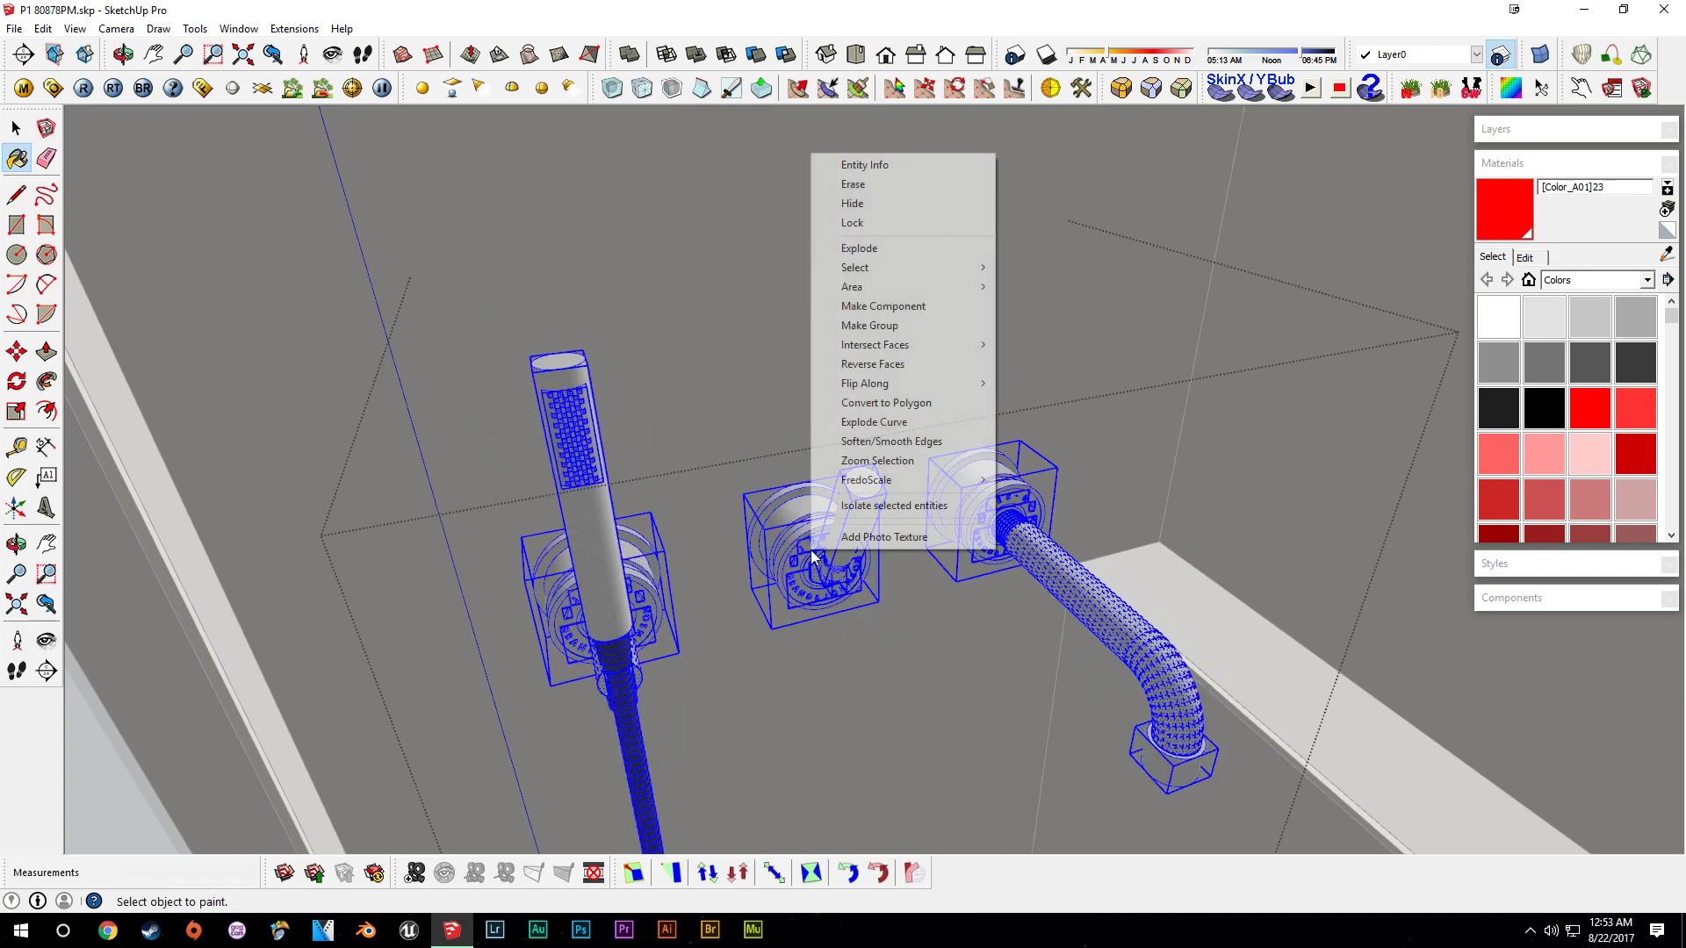
left_click(871, 249)
left_click(839, 553)
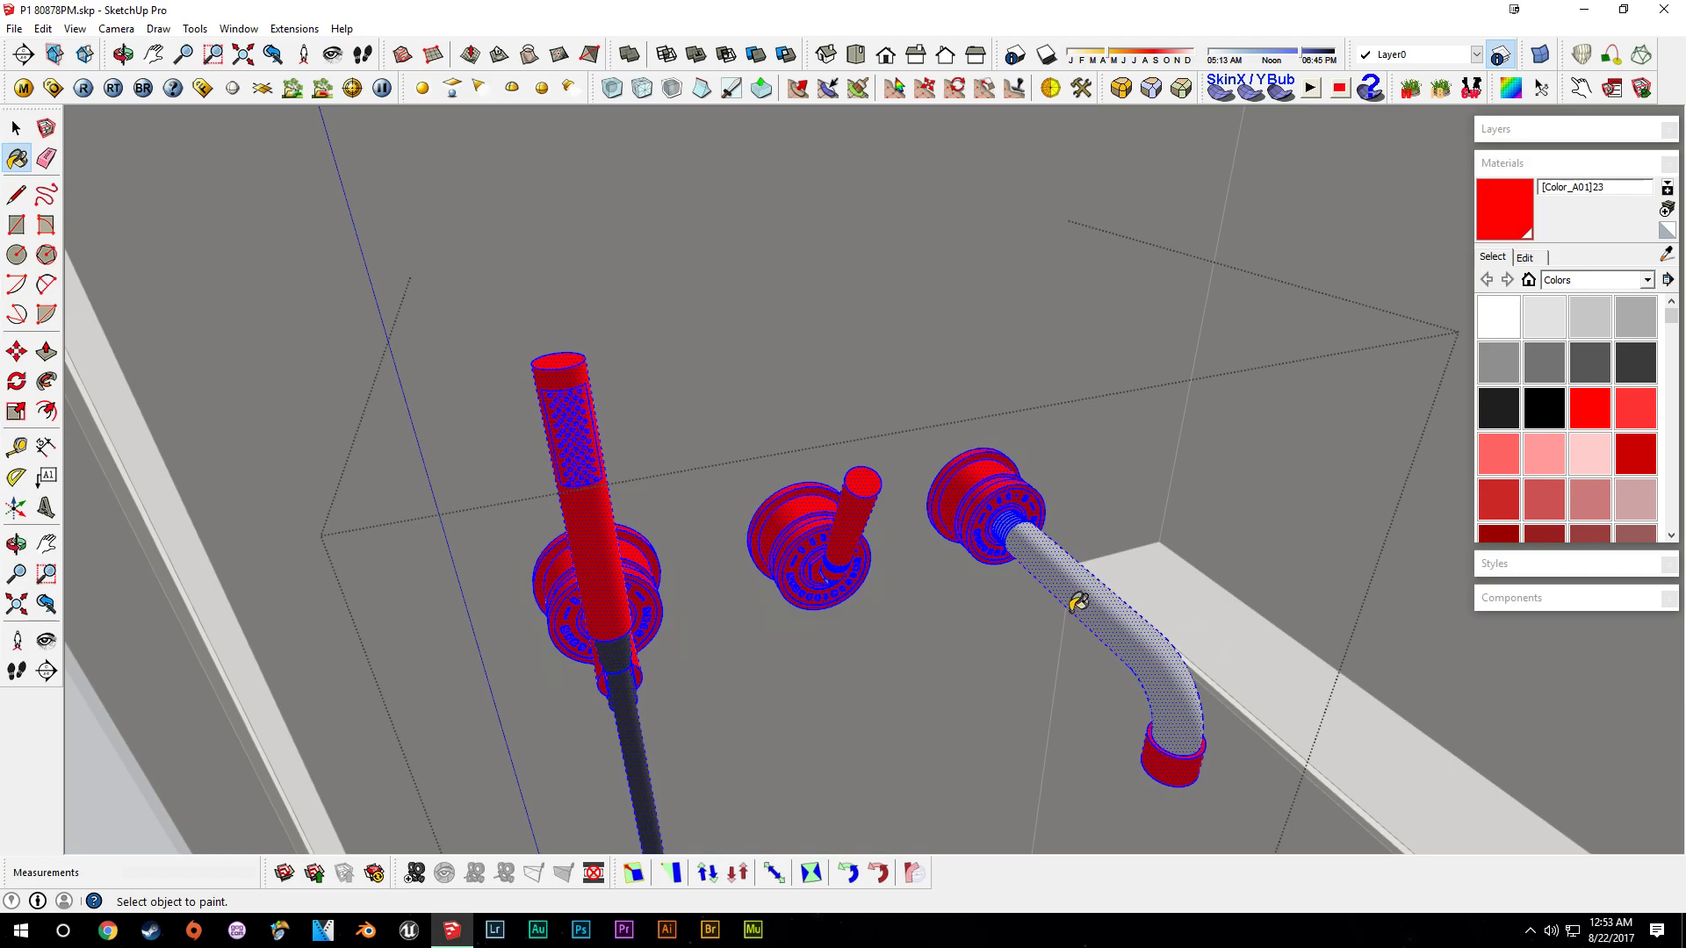
left_click(1025, 525)
- Sample the shower head's grey material and paint all bath set parts with it
scroll(1030, 538, "up", 3)
mouse_move(1030, 538)
middle_mouse_down()
mouse_move(624, 609)
mouse_move(906, 501)
middle_mouse_up()
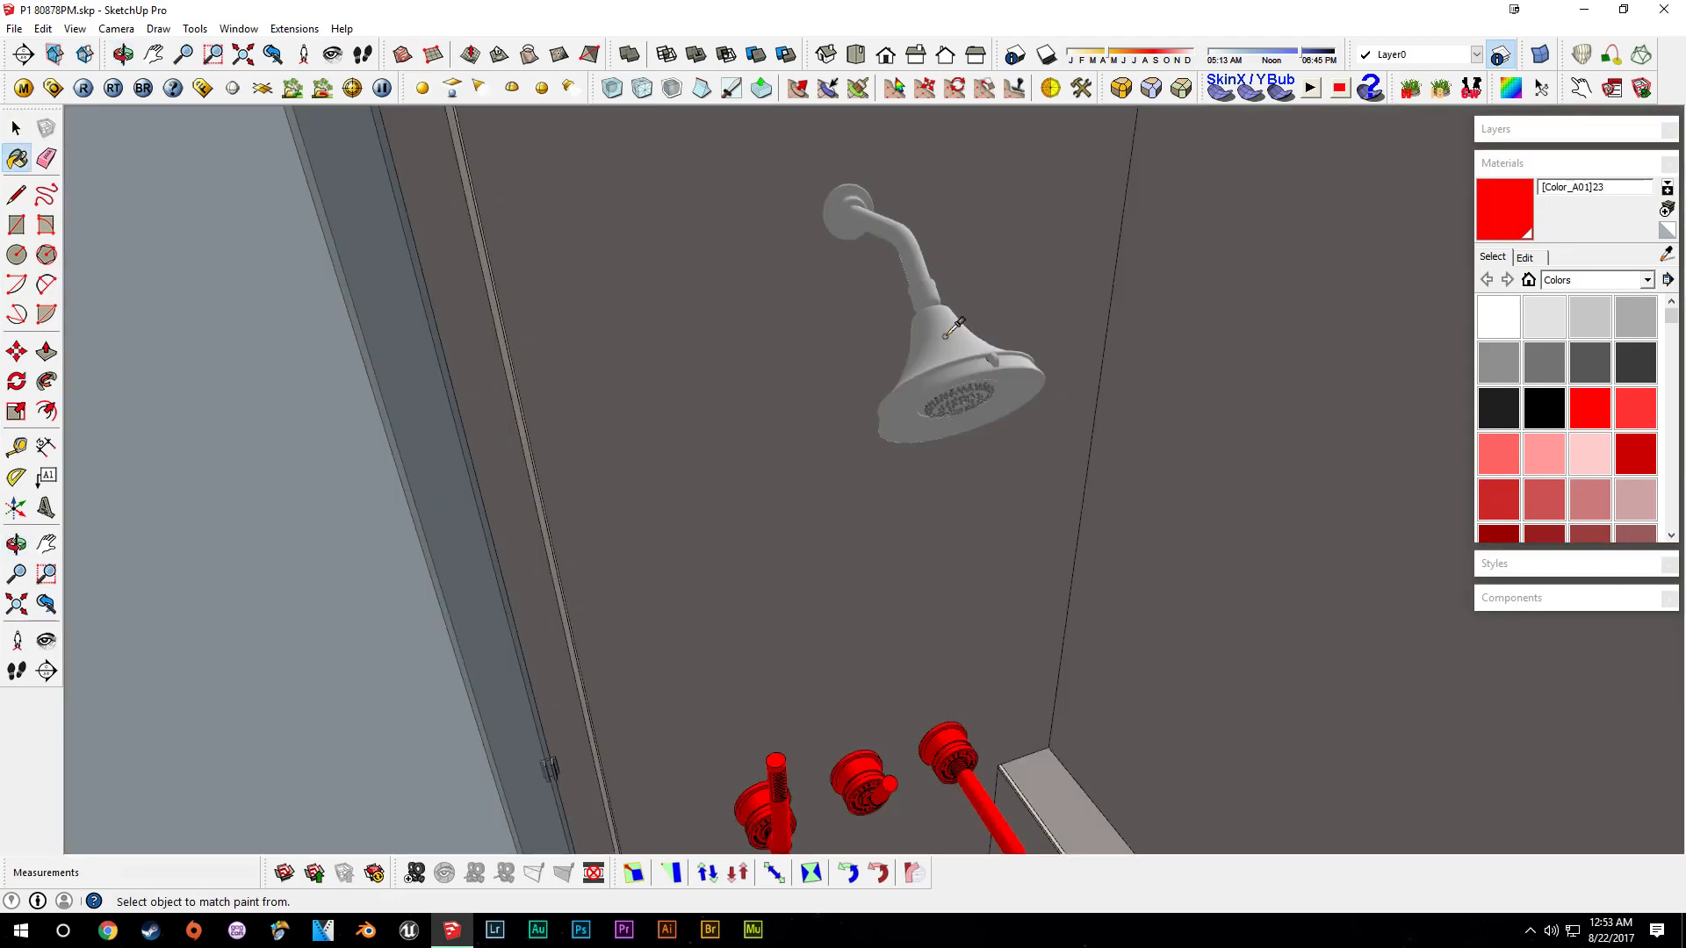
key("space")
mouse_move(936, 449)
middle_mouse_down()
mouse_move(850, 421)
mouse_move(944, 592)
middle_mouse_up()
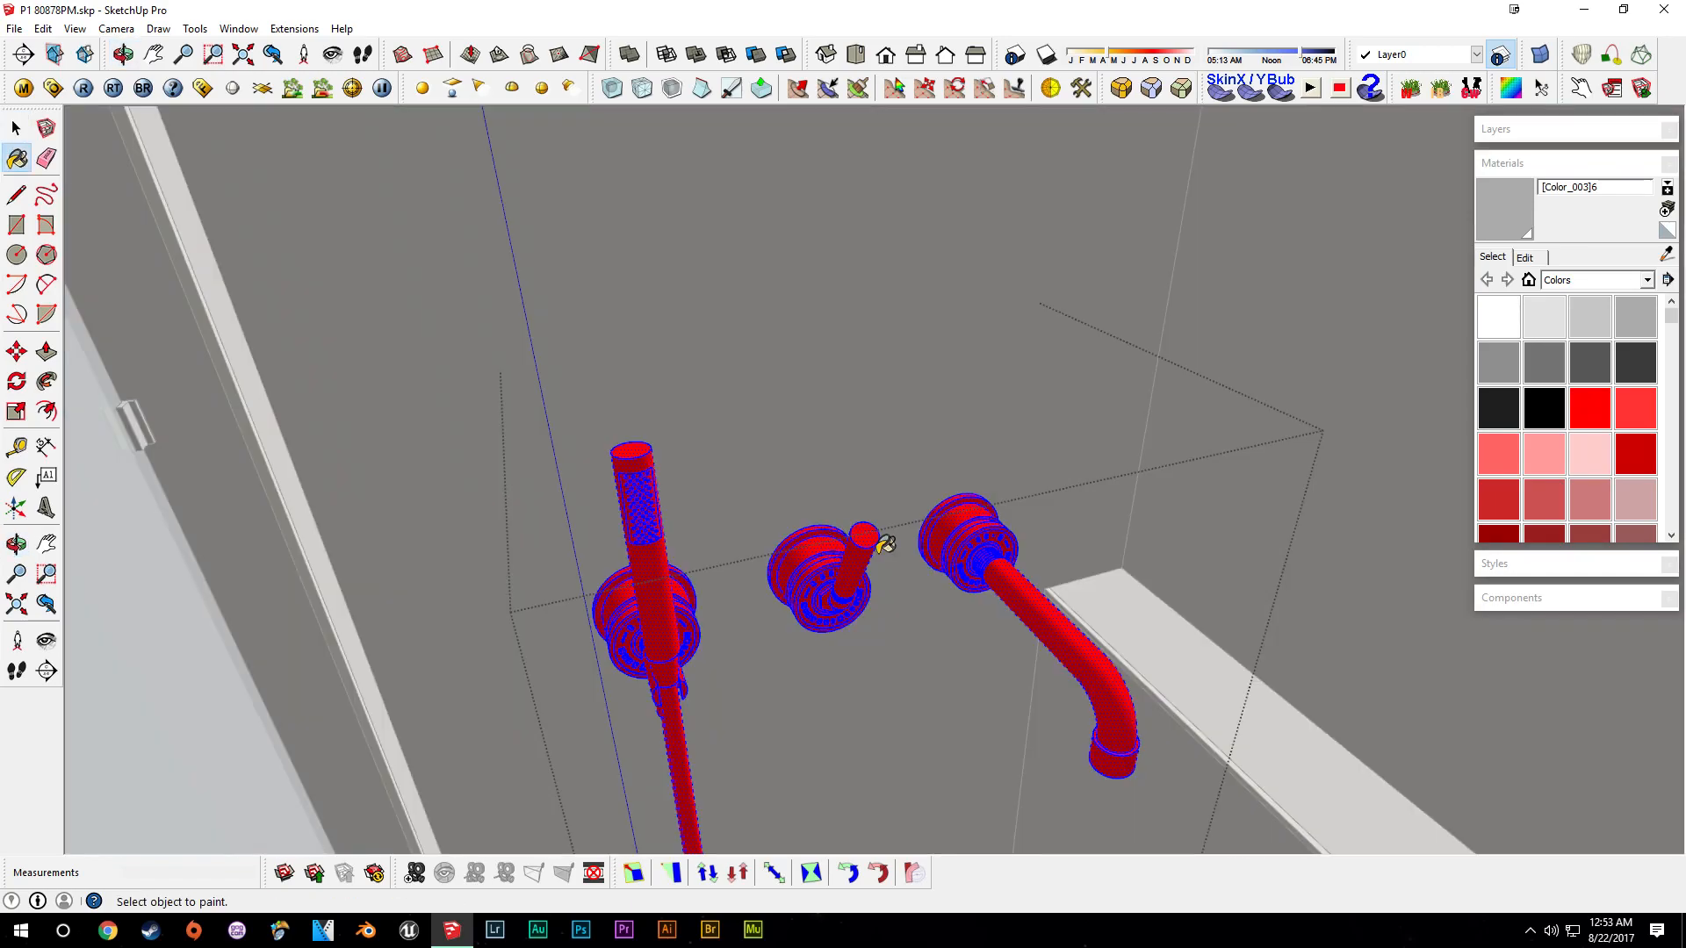
left_click(883, 548)
scroll(857, 539, "up", 2)
left_click(1016, 588)
mouse_move(824, 646)
middle_mouse_down()
mouse_move(933, 432)
mouse_move(622, 325)
middle_mouse_up()
key("space")
left_click(897, 386)
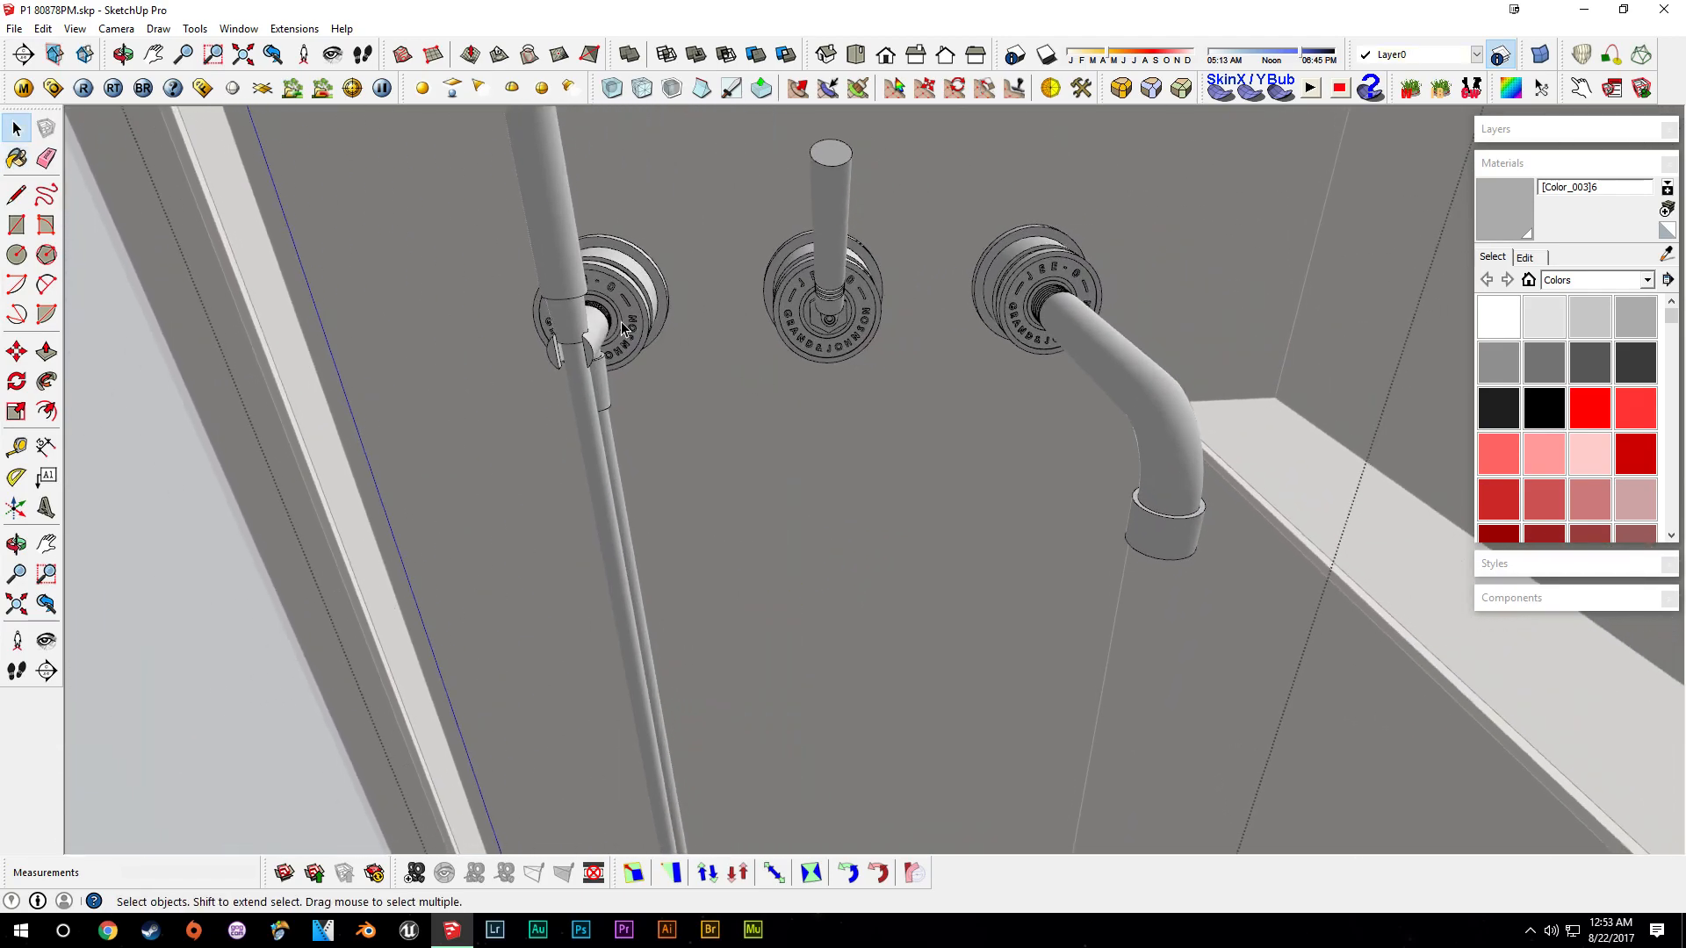
- Paint the hand shower's hose with the grey Color_005 material
scroll(621, 329, "up", 4)
left_click(441, 418)
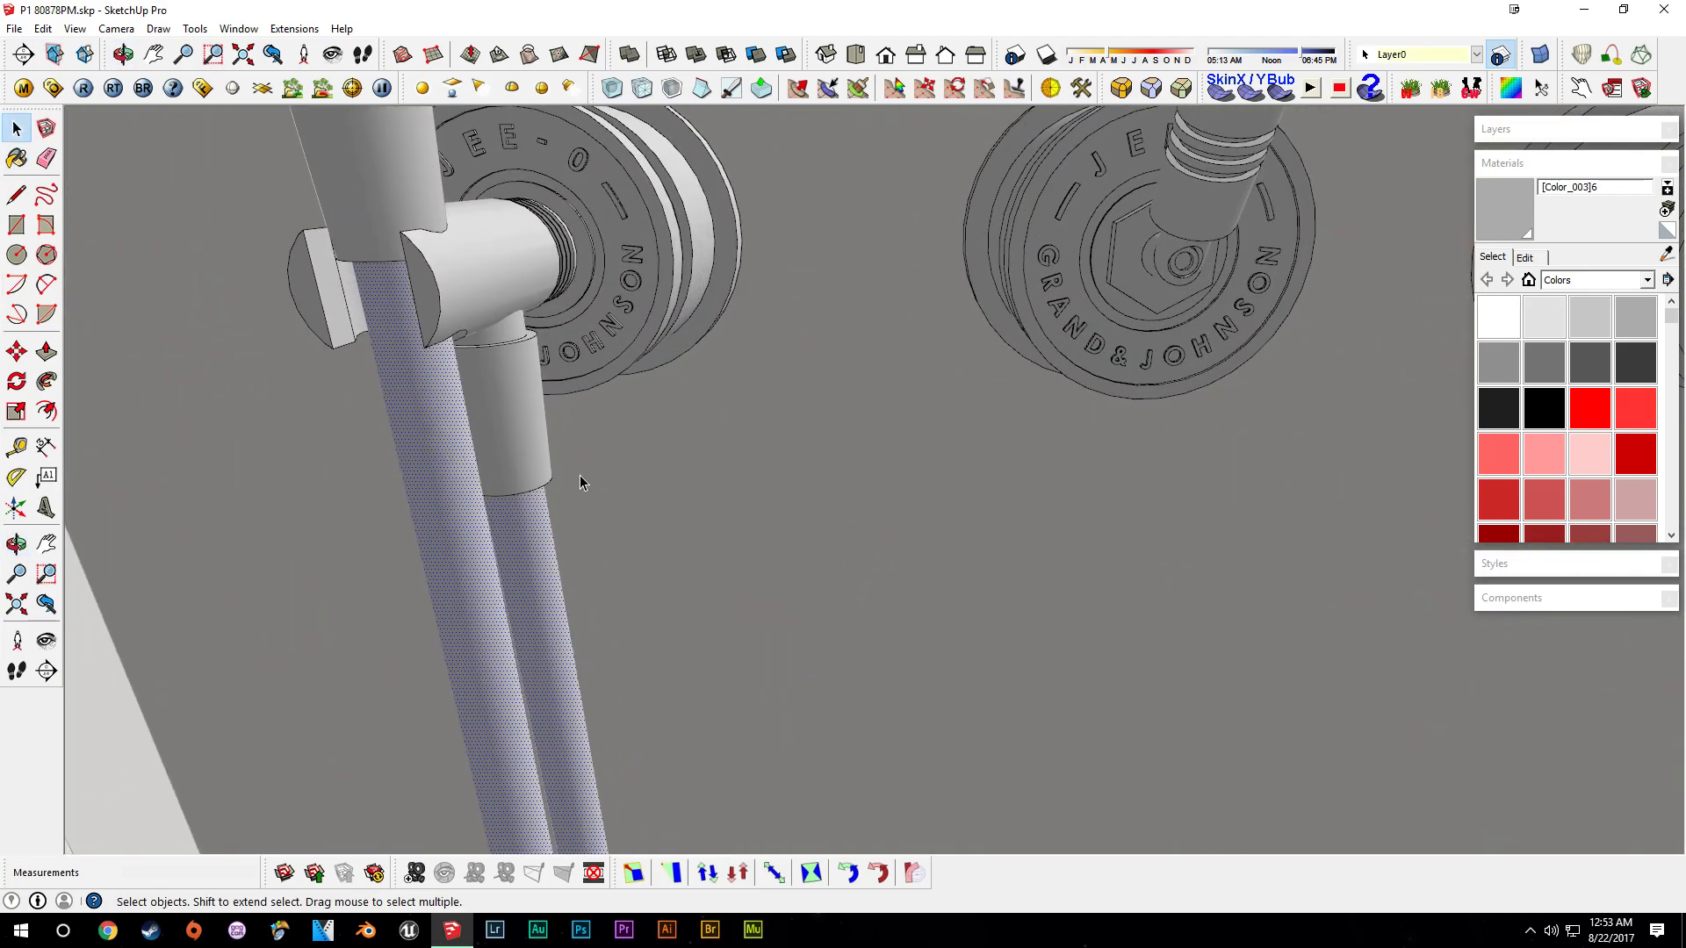
left_click(1589, 362)
left_click(457, 446)
middle_click_drag(607, 416, 730, 571)
scroll(730, 571, "down", 3)
scroll(734, 665, "down", 3)
mouse_move(749, 670)
middle_mouse_down()
mouse_move(989, 467)
mouse_move(1435, 479)
mouse_move(1225, 516)
middle_mouse_up()
left_click(1542, 363)
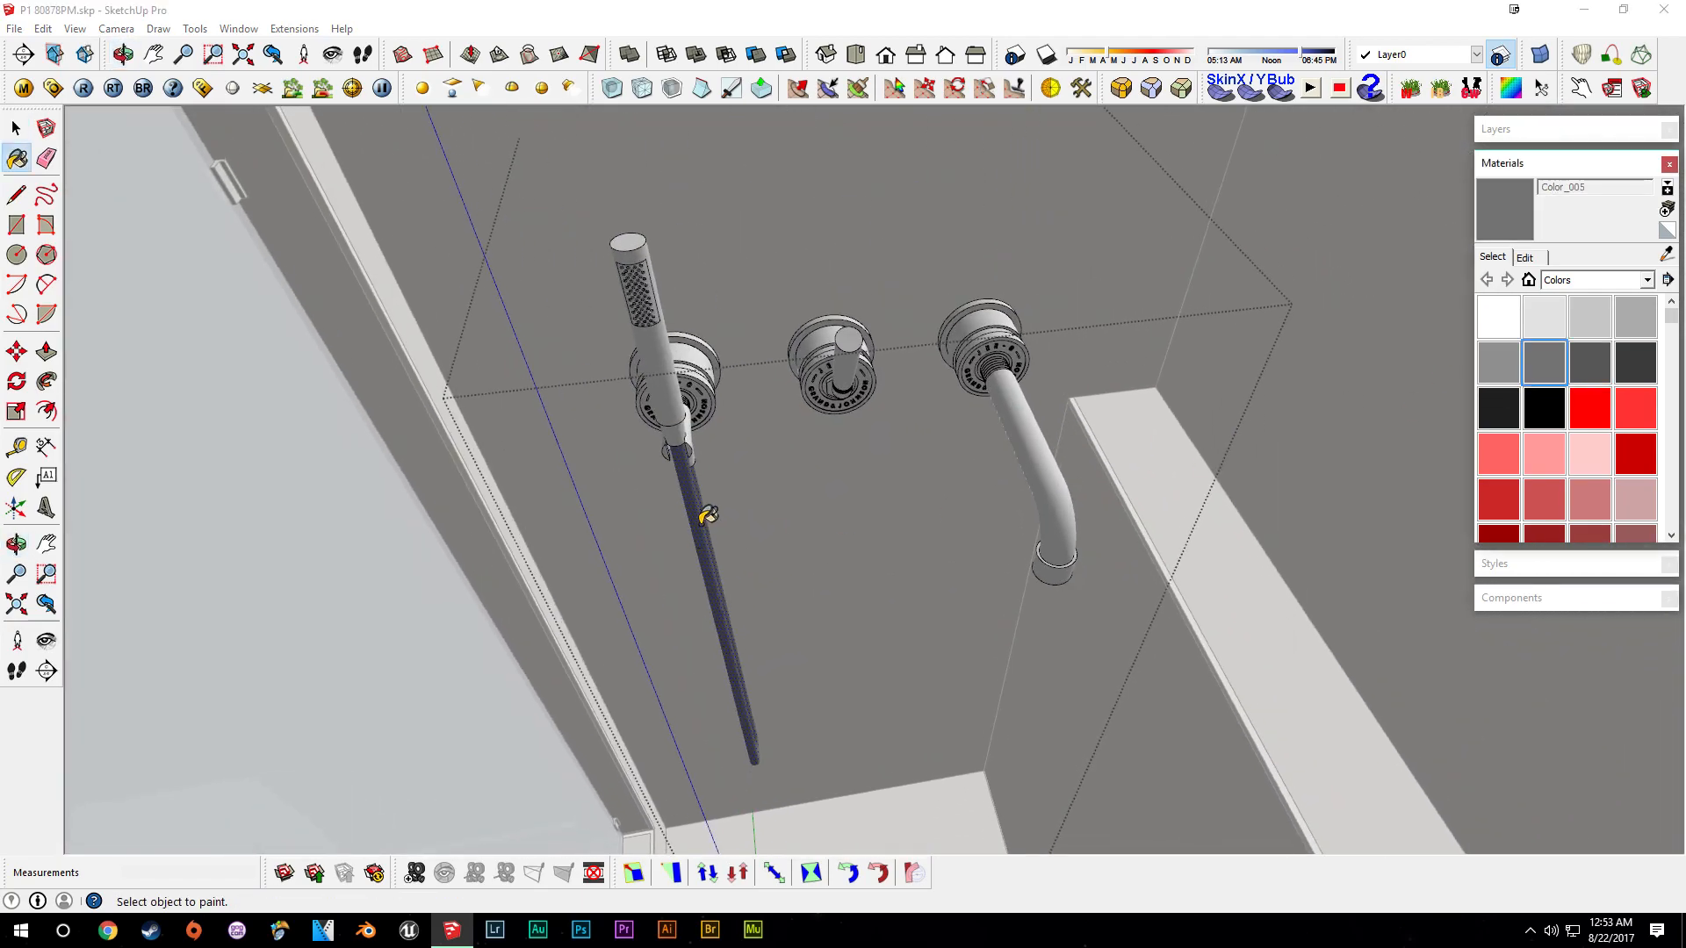
left_click(702, 577)
left_click(787, 529)
middle_click_drag(669, 561, 1022, 498)
- Copy the vanity and mirror from the first-floor bathroom and paste them into the second-floor bathroom
scroll(932, 519, "down", 2)
scroll(850, 548, "down", 5)
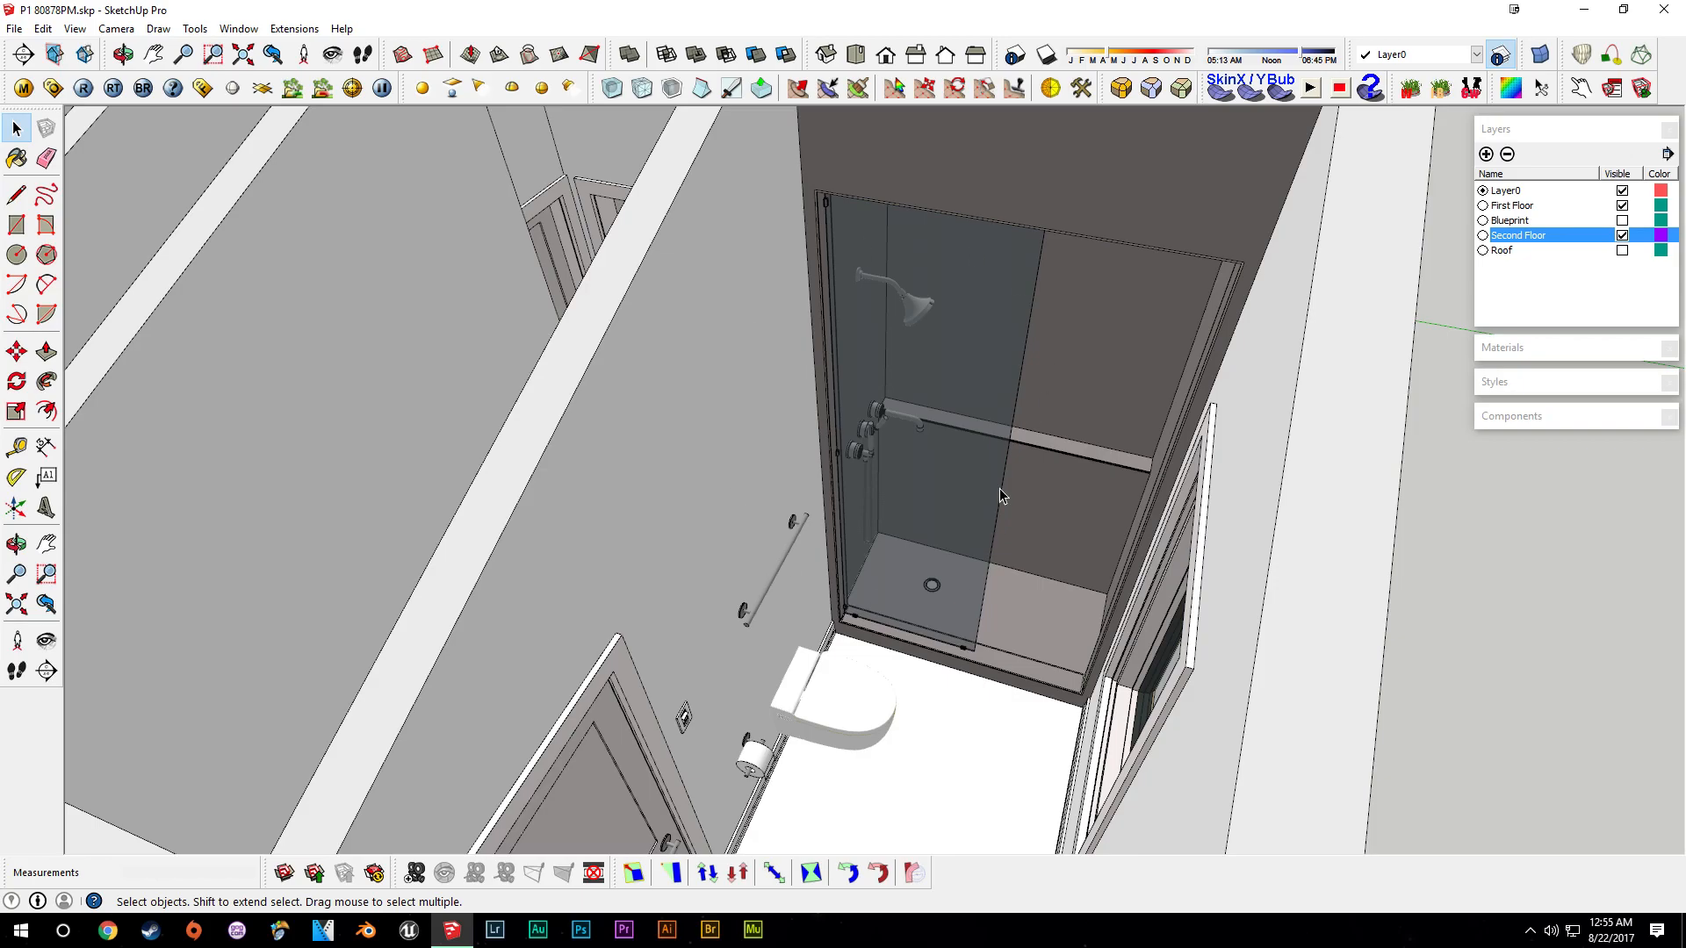
middle_click_drag(894, 586, 959, 561)
left_click(1621, 235)
middle_click_drag(918, 674, 760, 561)
scroll(760, 562, "up", 6)
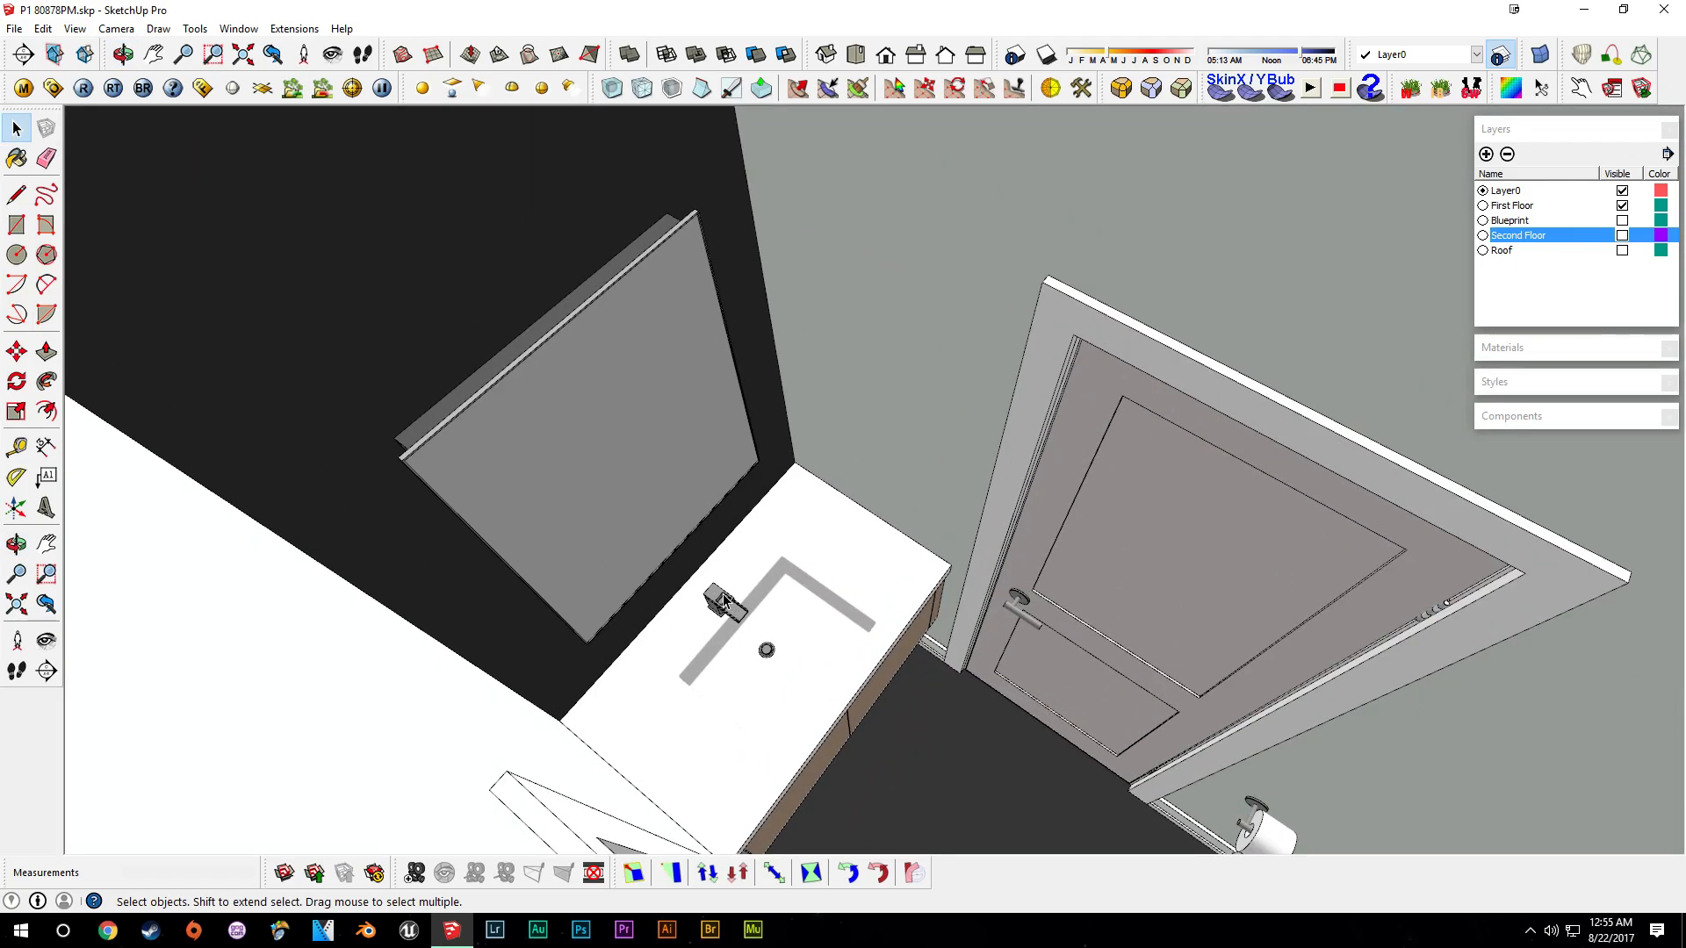
middle_click_drag(876, 619, 567, 514)
middle_click_drag(713, 576, 808, 652)
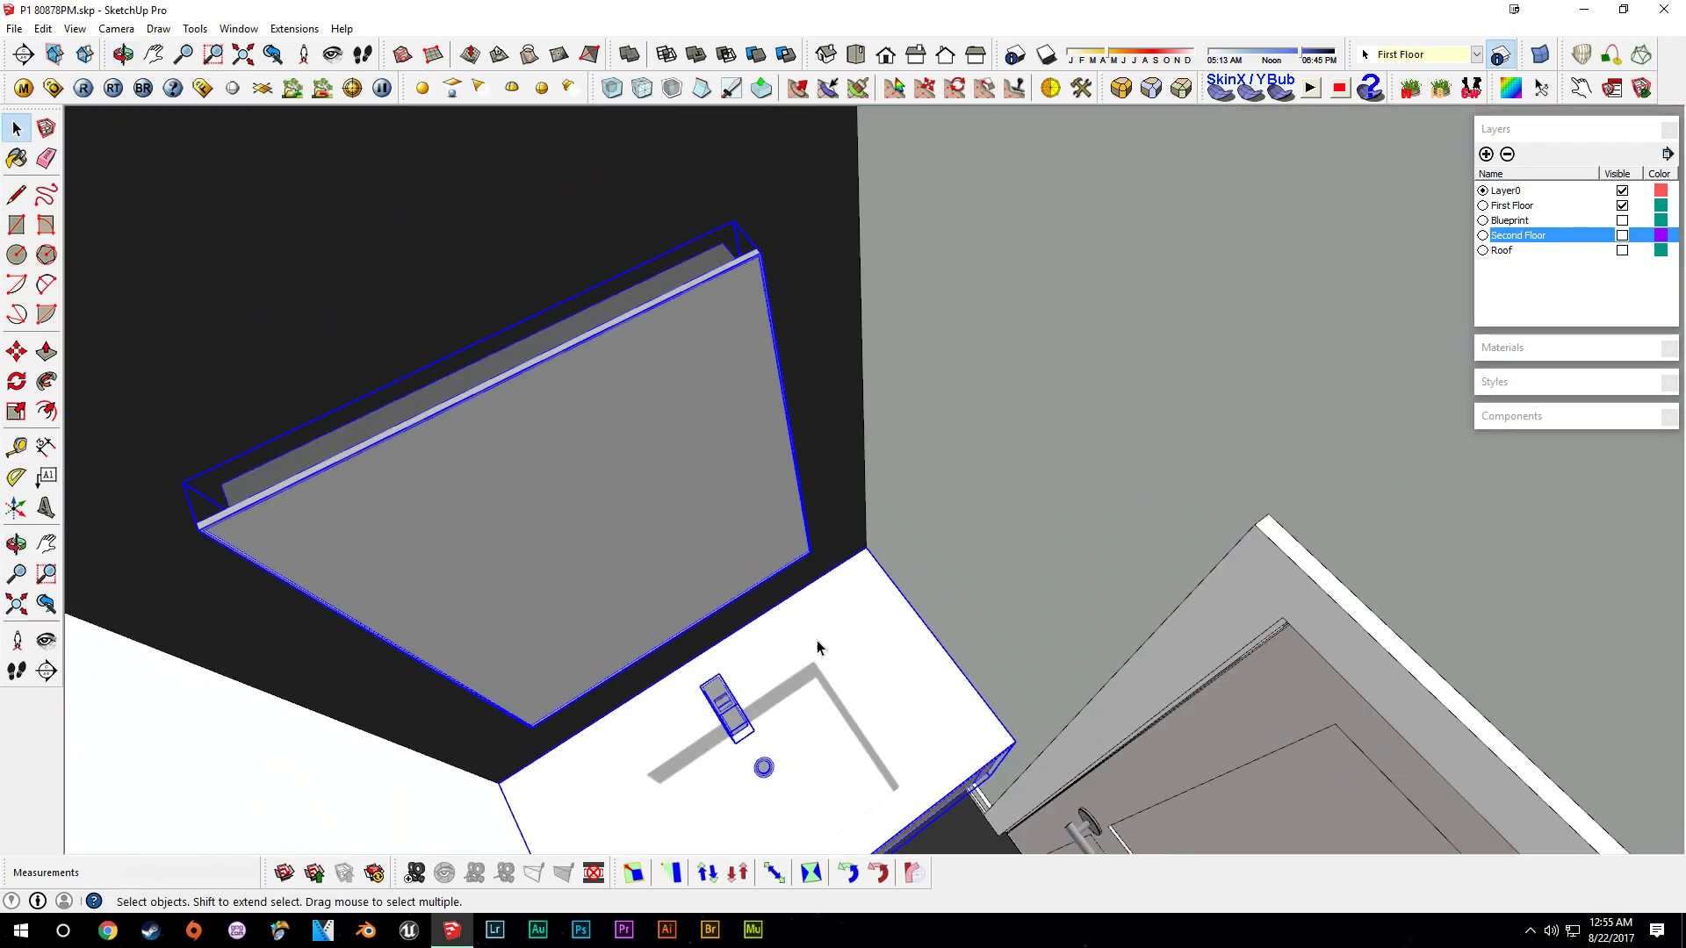
left_click(1622, 235)
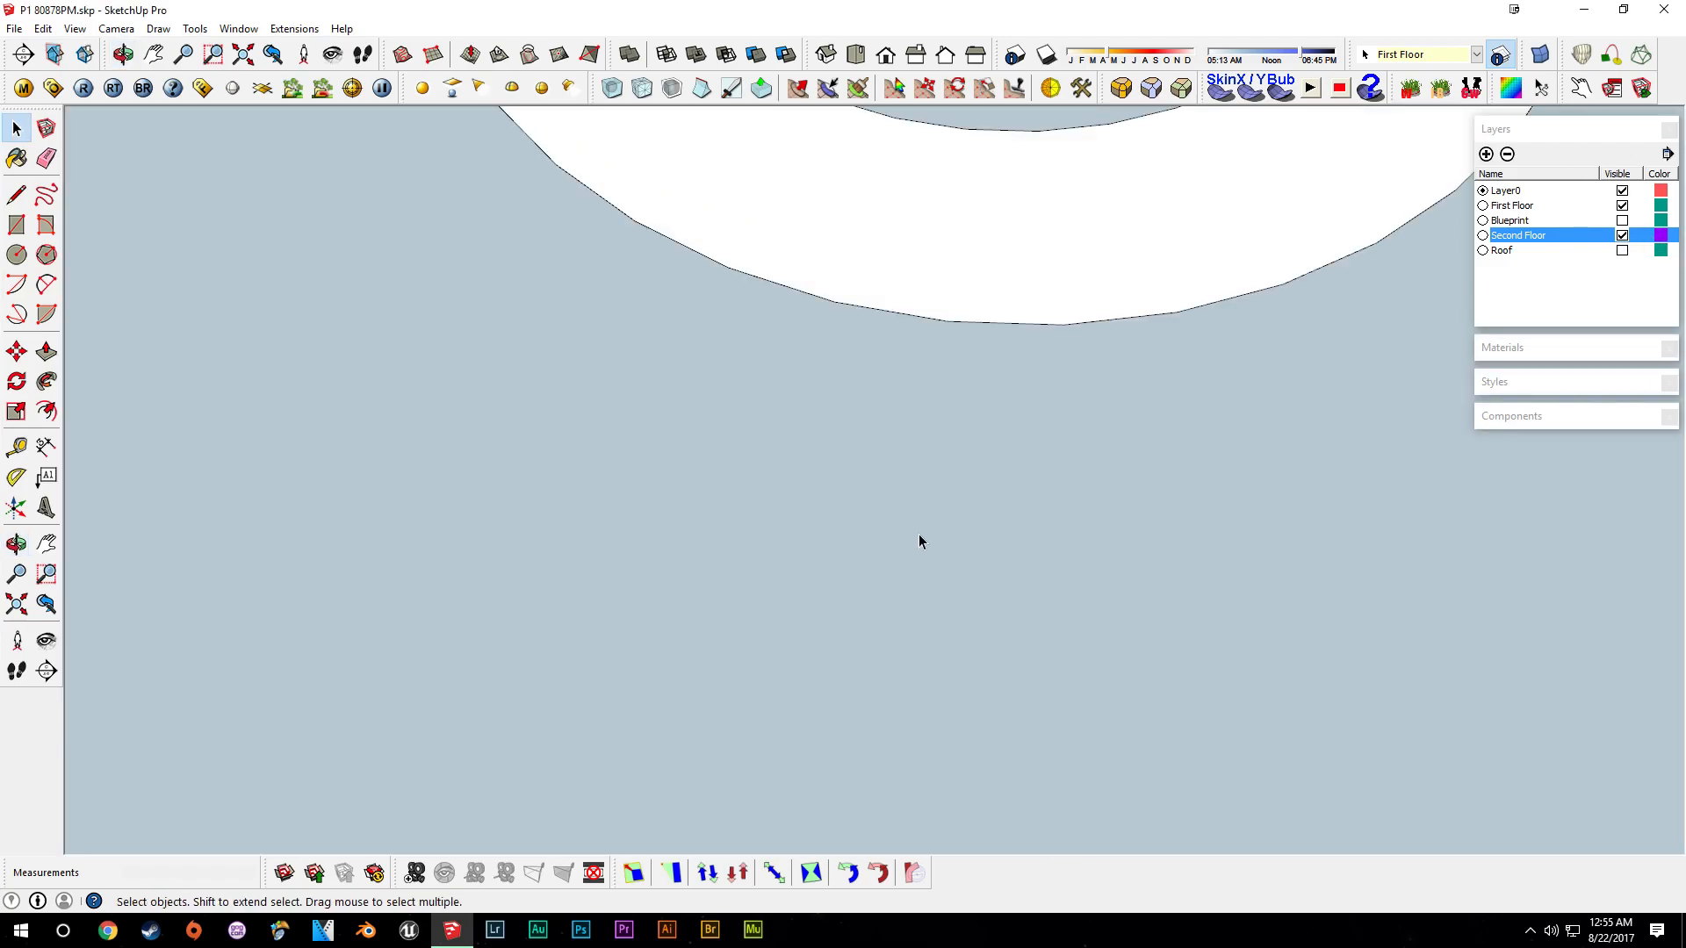
key("ctrl+v")
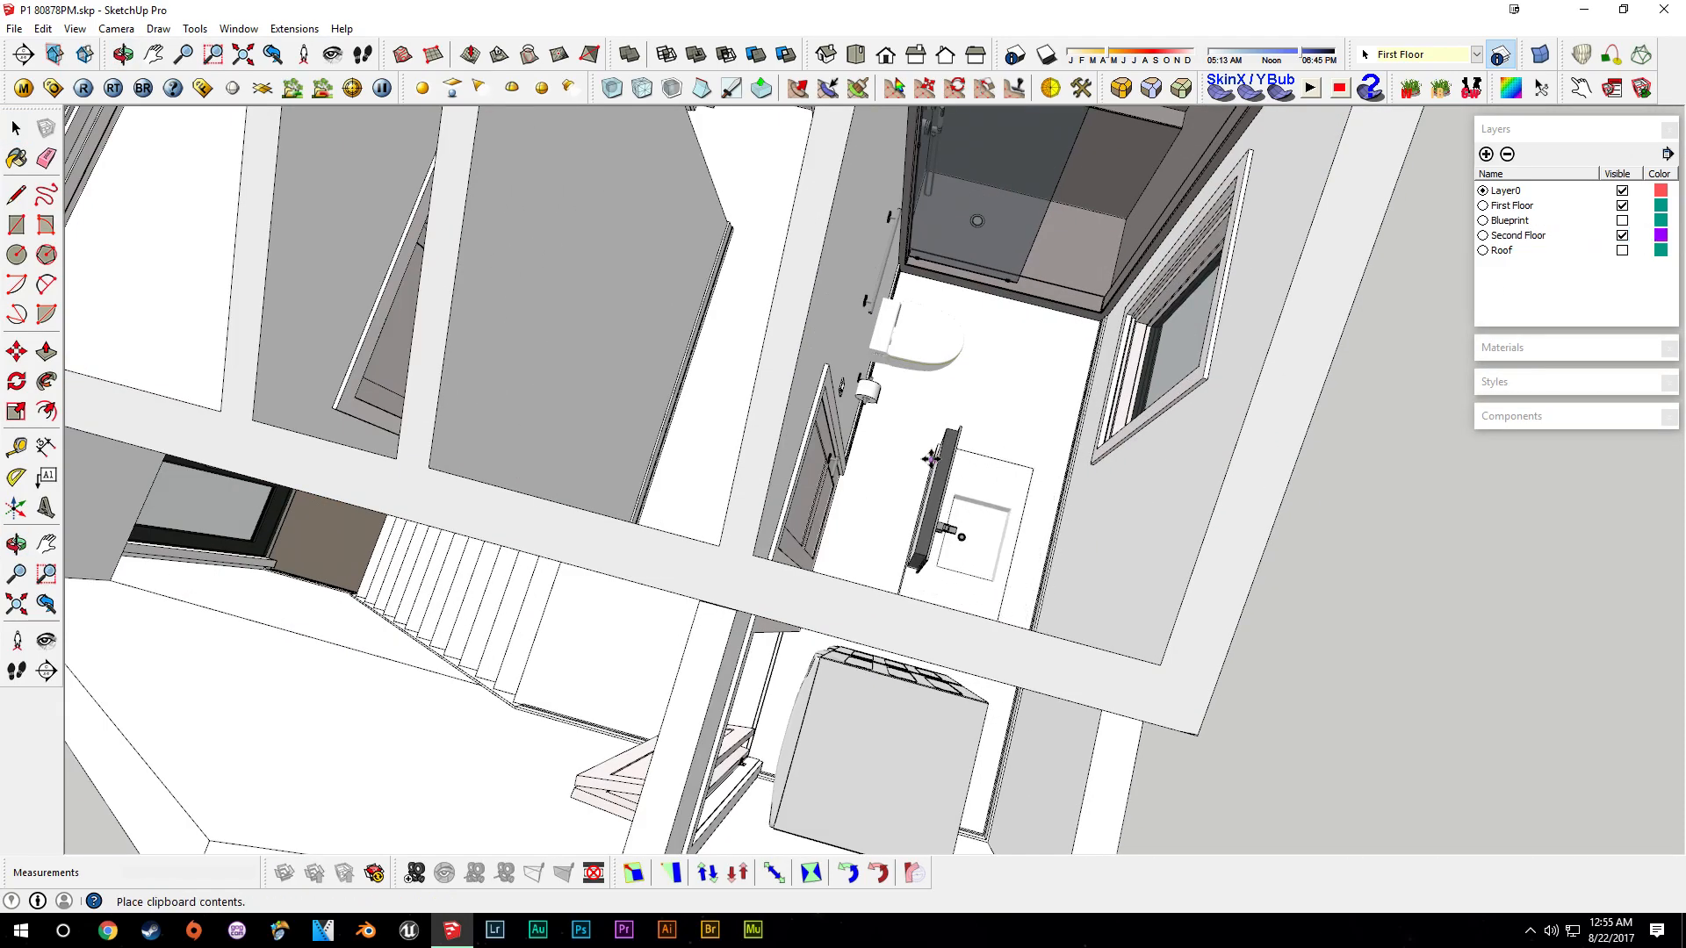
scroll(978, 501, "up", 4)
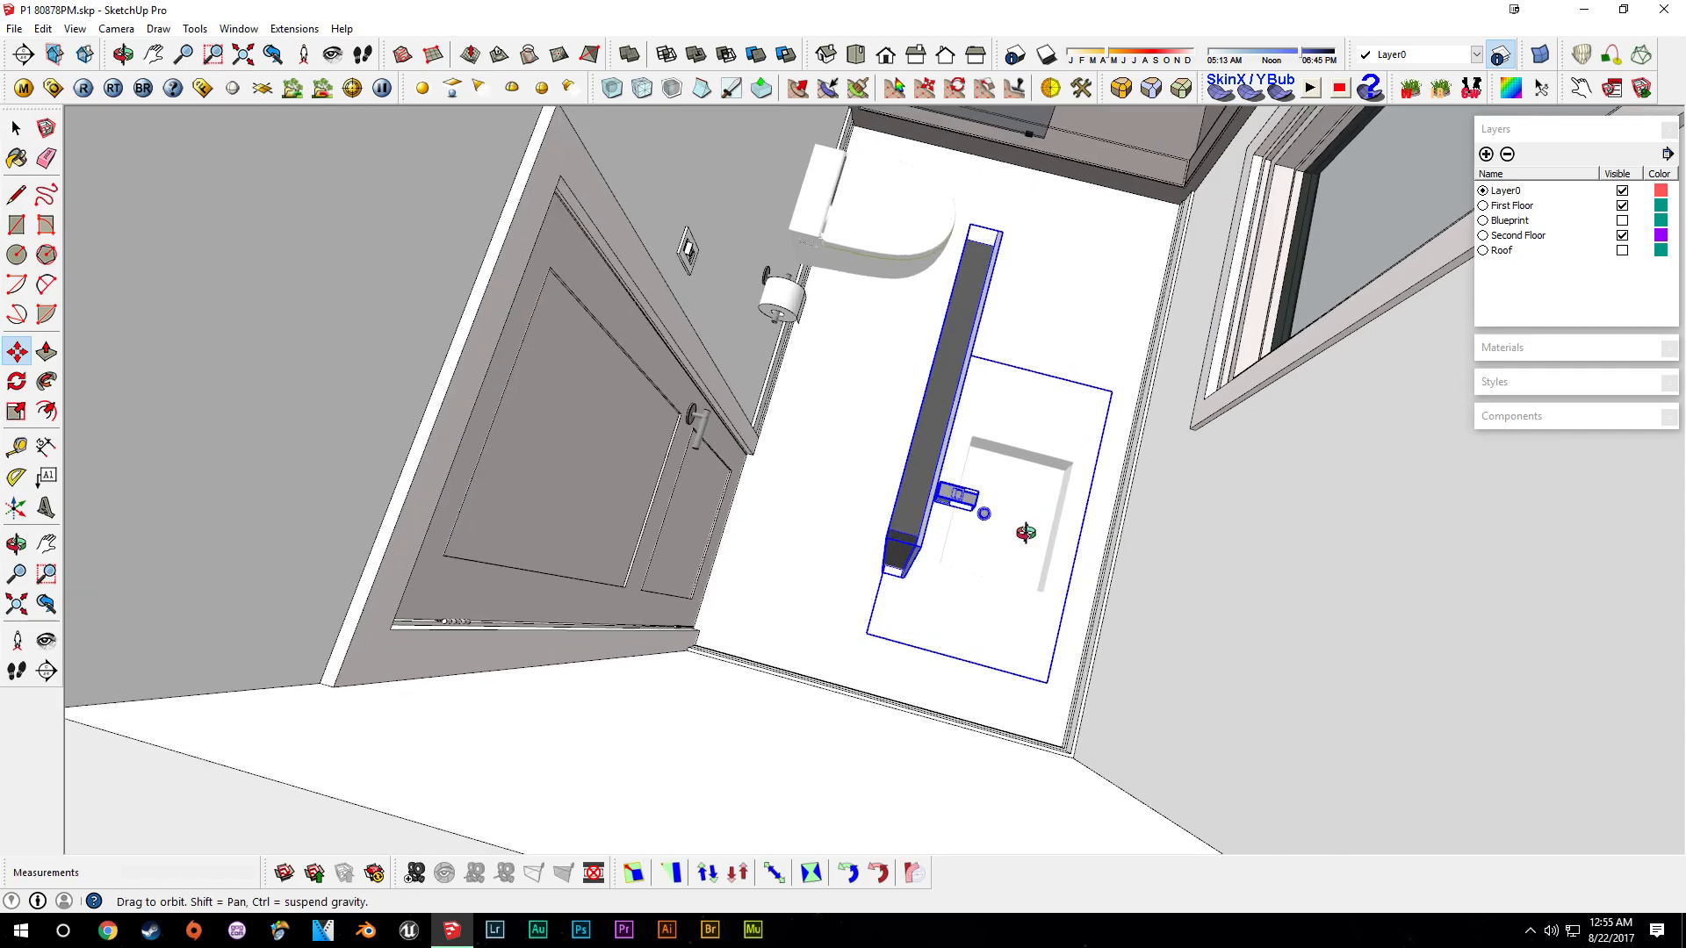
scroll(957, 527, "up", 2)
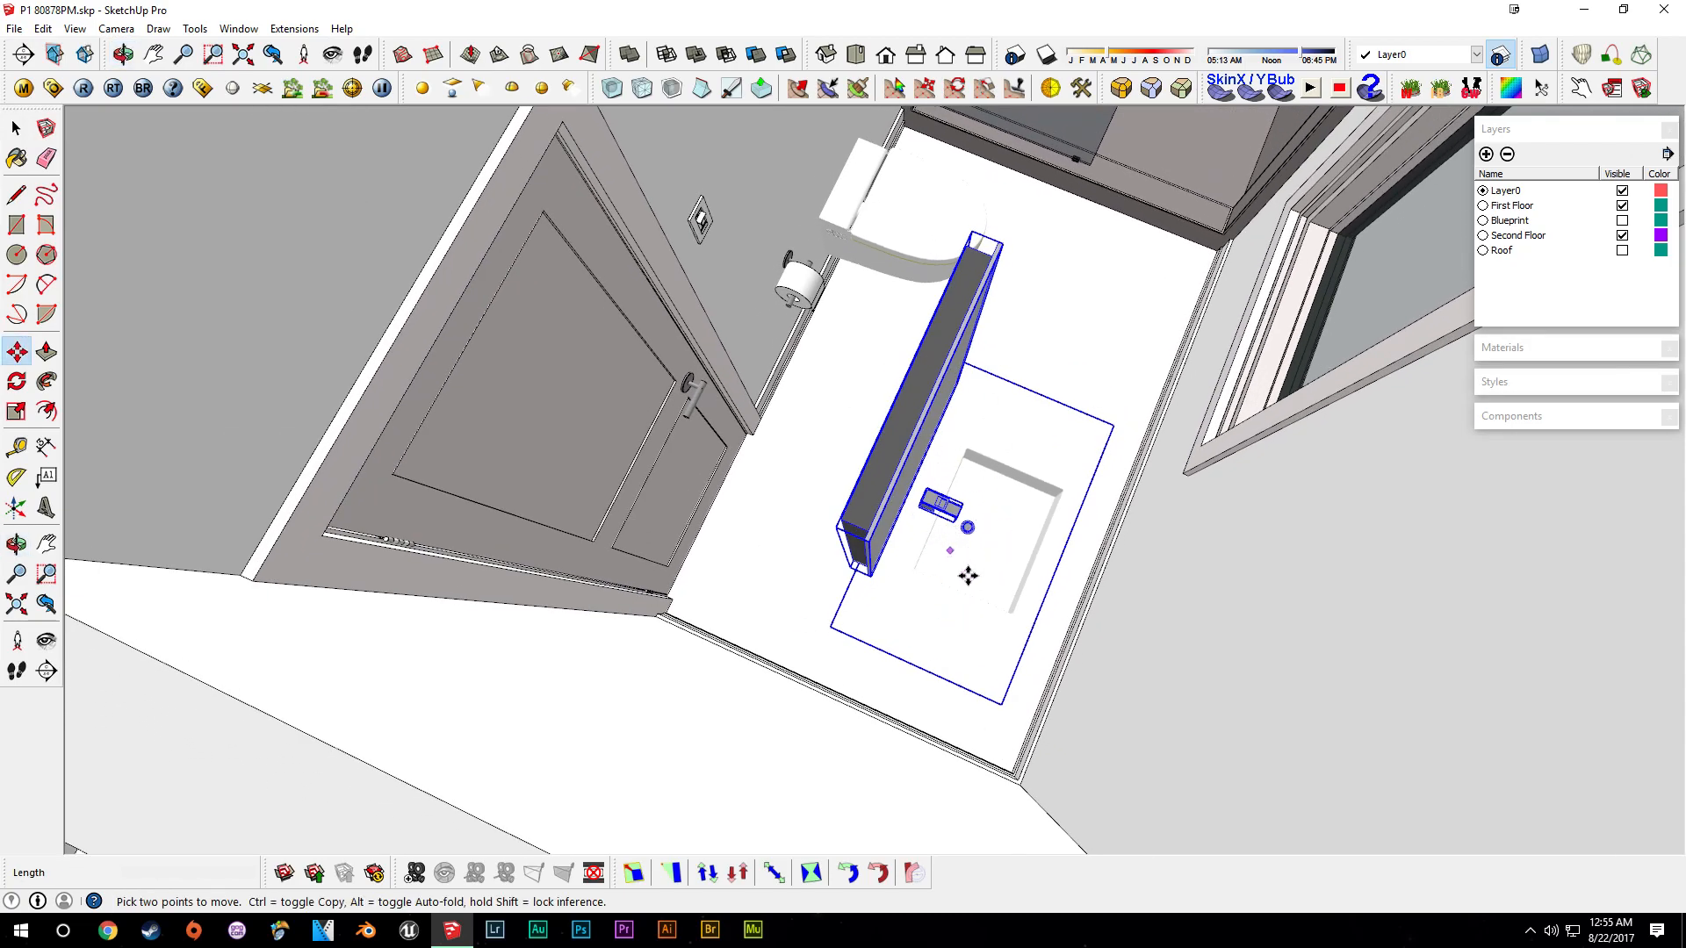
scroll(913, 558, "down", 3)
left_click(913, 615)
- Rotate the pasted vanity and move it against the bathroom wall beside the door
key("q")
left_click(863, 496)
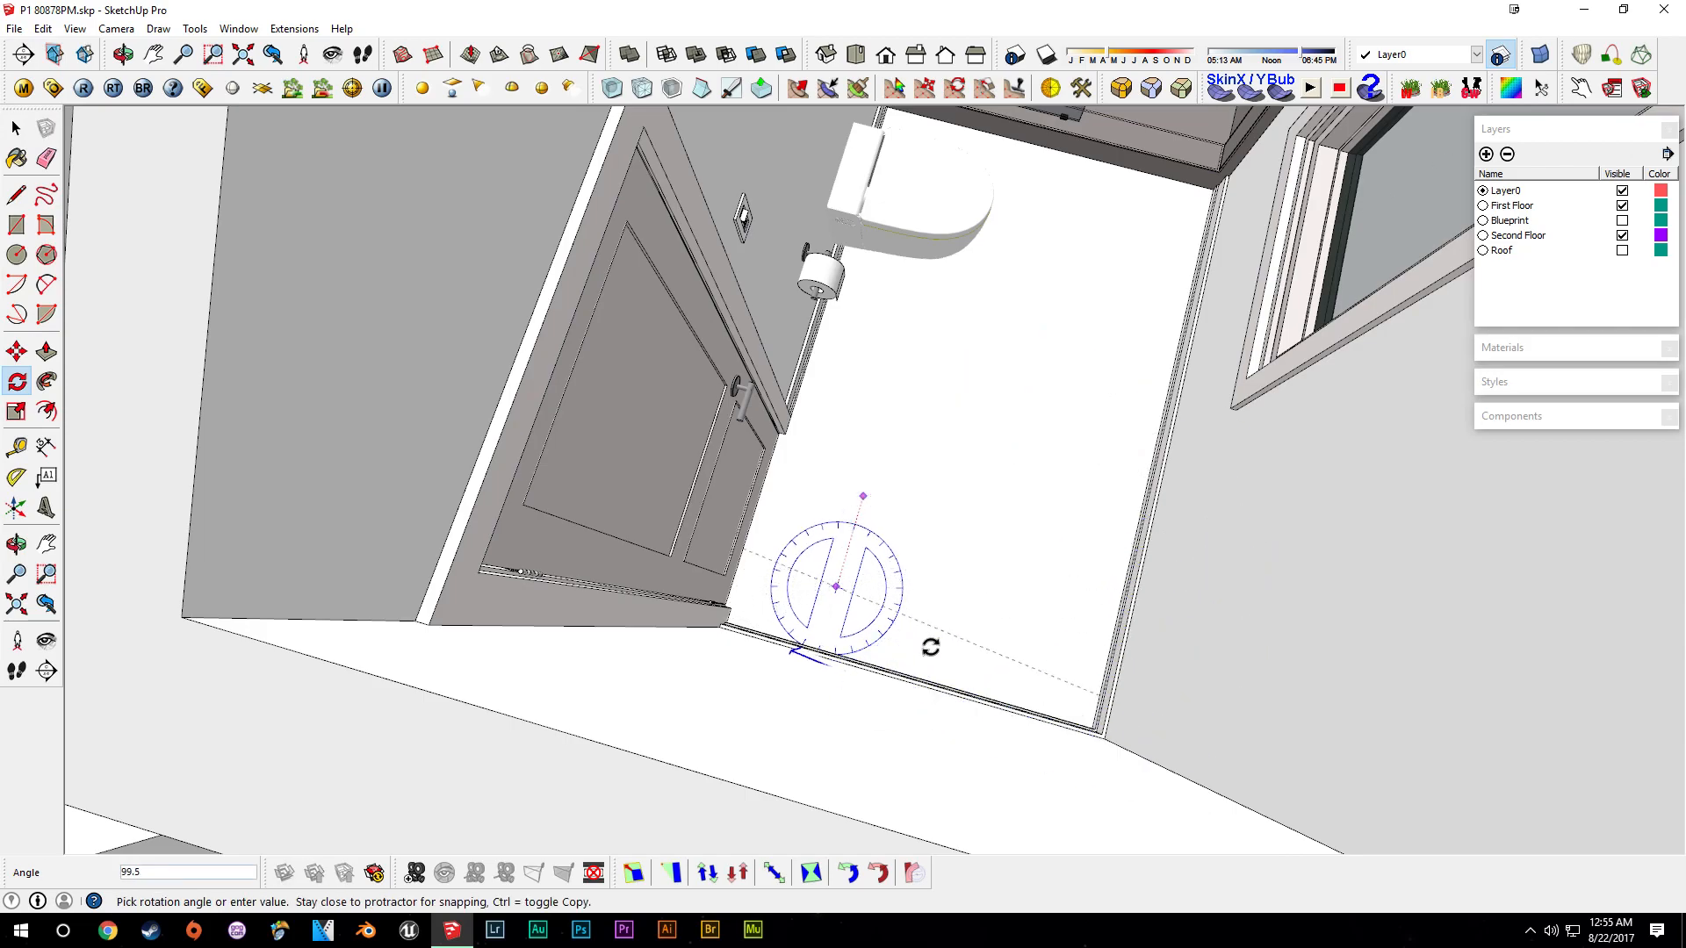
left_click(817, 654)
key("m")
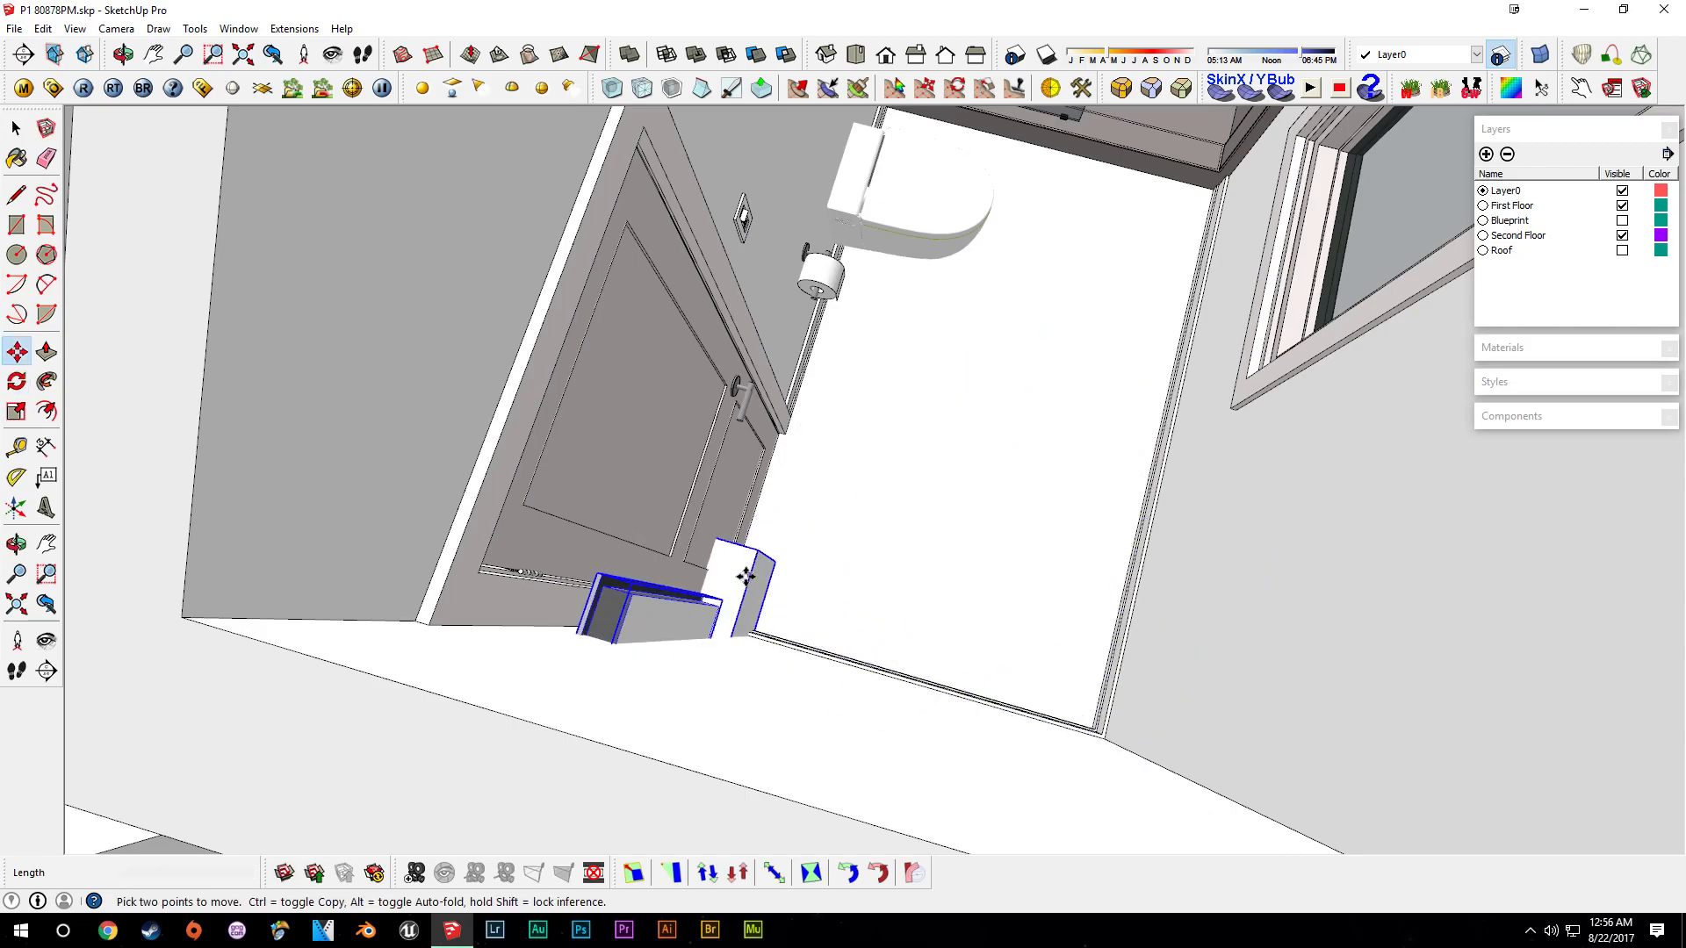
left_click(737, 579)
left_click(992, 394)
- Set the camera field of view to 65 degrees
scroll(983, 483, "up", 5)
middle_click_drag(946, 482, 866, 676, "shift")
left_click(966, 611)
key("space")
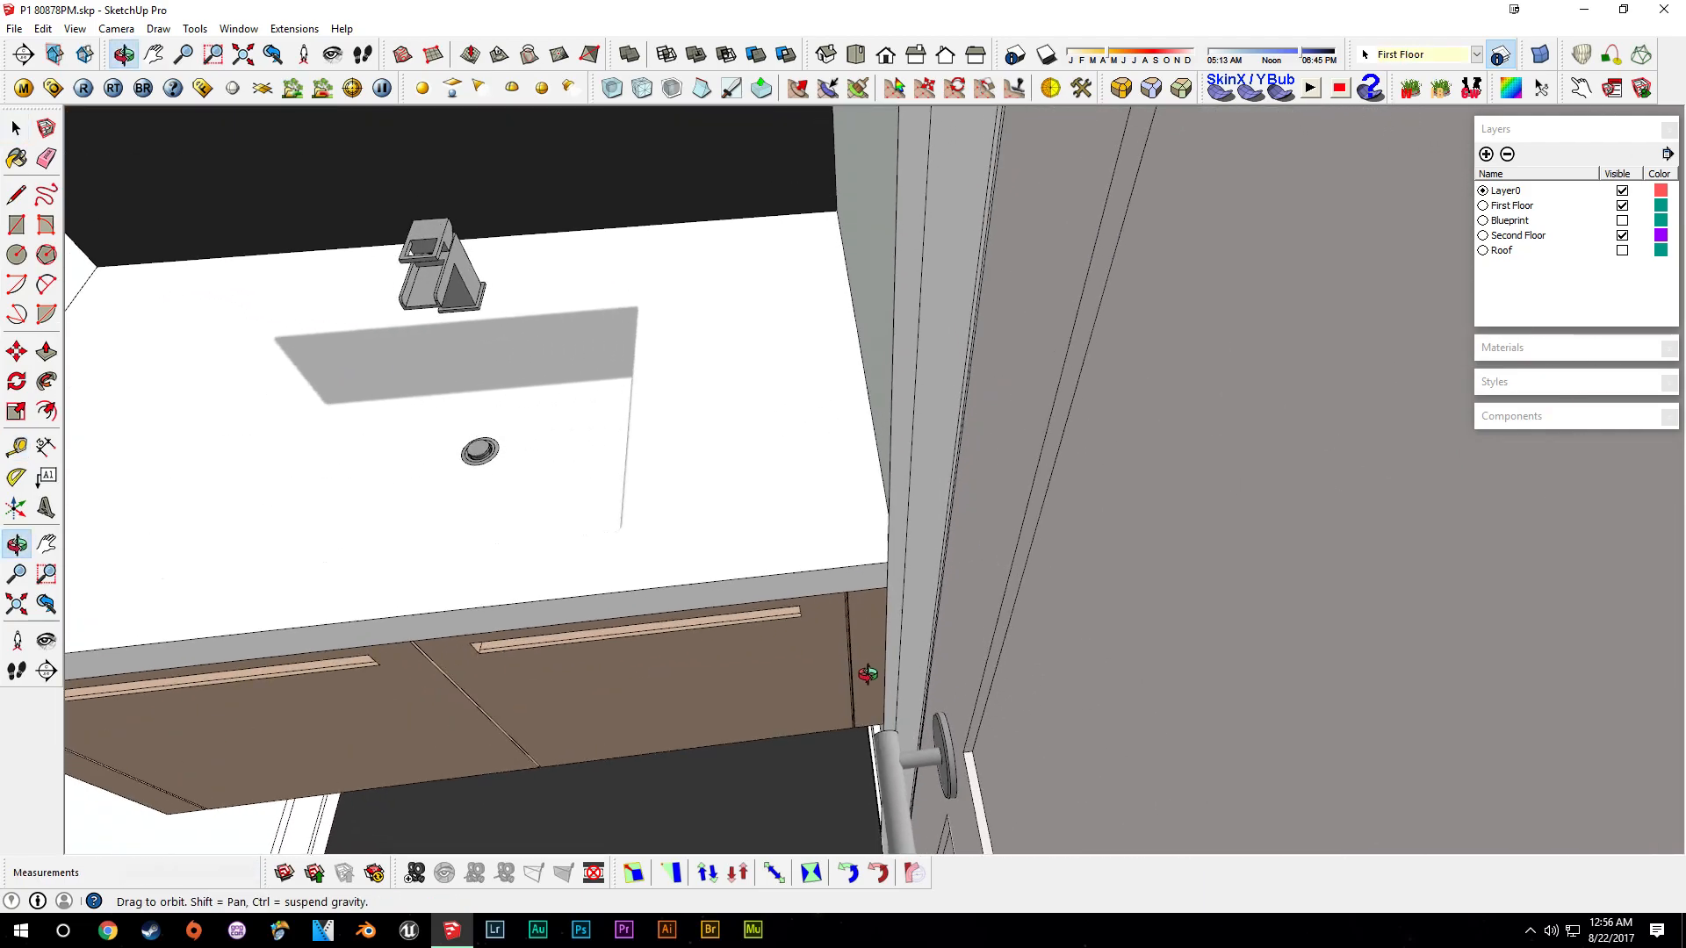
scroll(875, 673, "down", 3)
scroll(895, 658, "down", 2)
scroll(919, 612, "down", 5)
middle_click_drag(919, 612, 1063, 602)
left_click(110, 29)
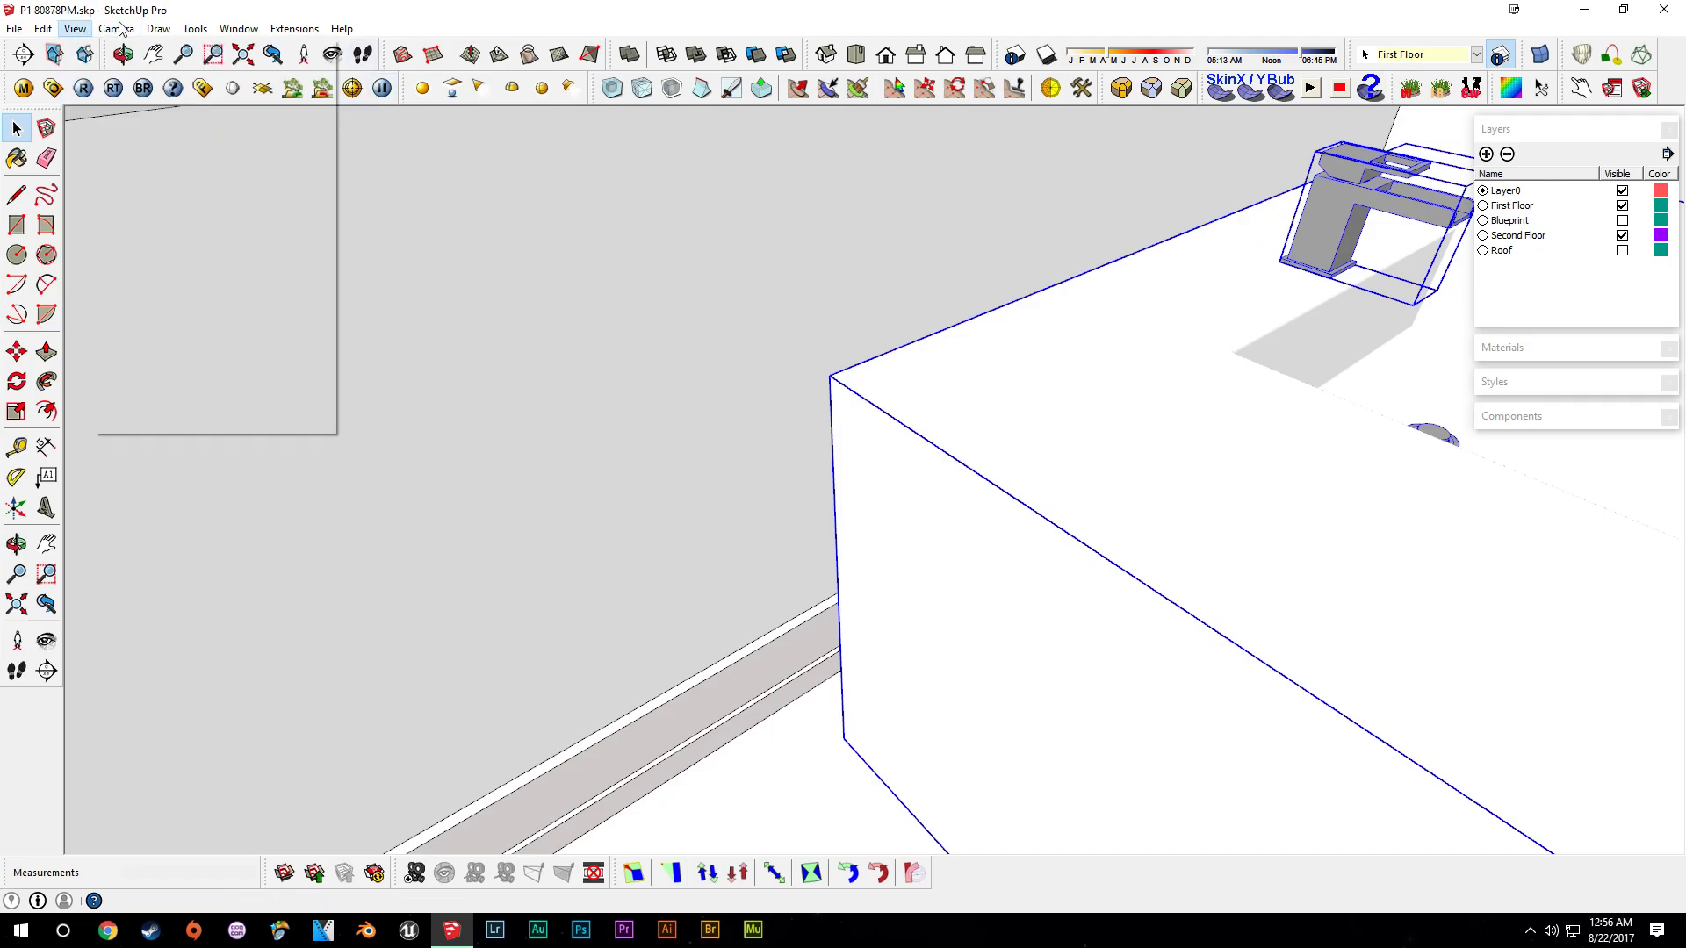
left_click(168, 281)
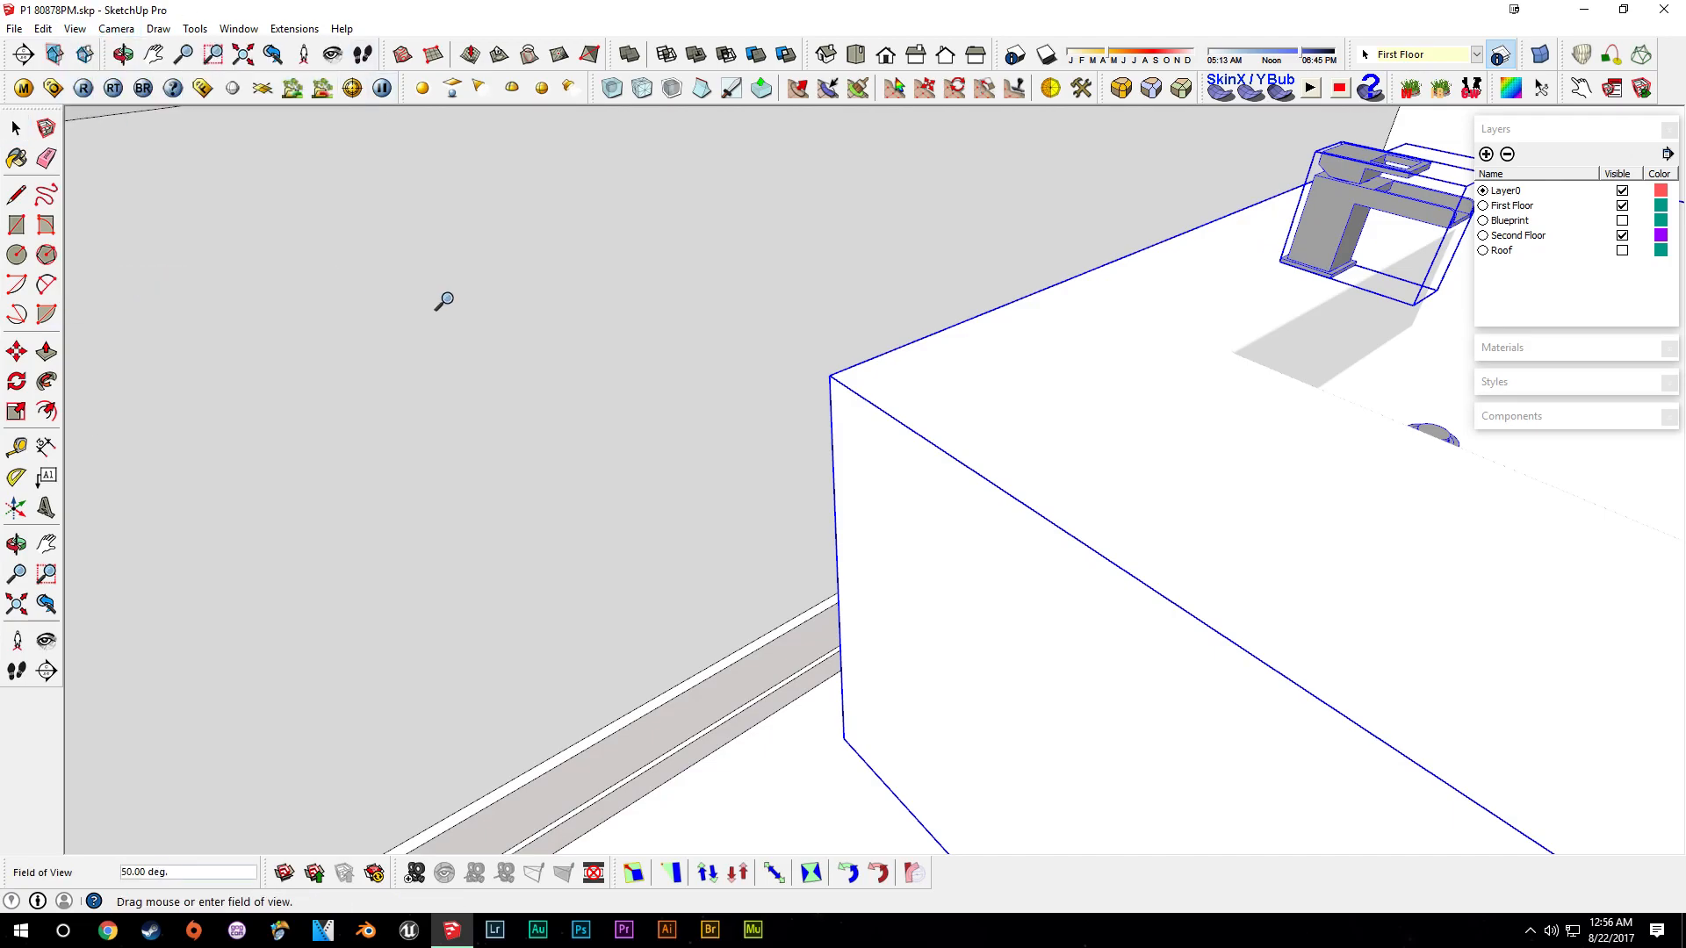
key("Return")
middle_click_drag(1203, 503, 782, 376)
middle_click_drag(1009, 571, 1134, 475)
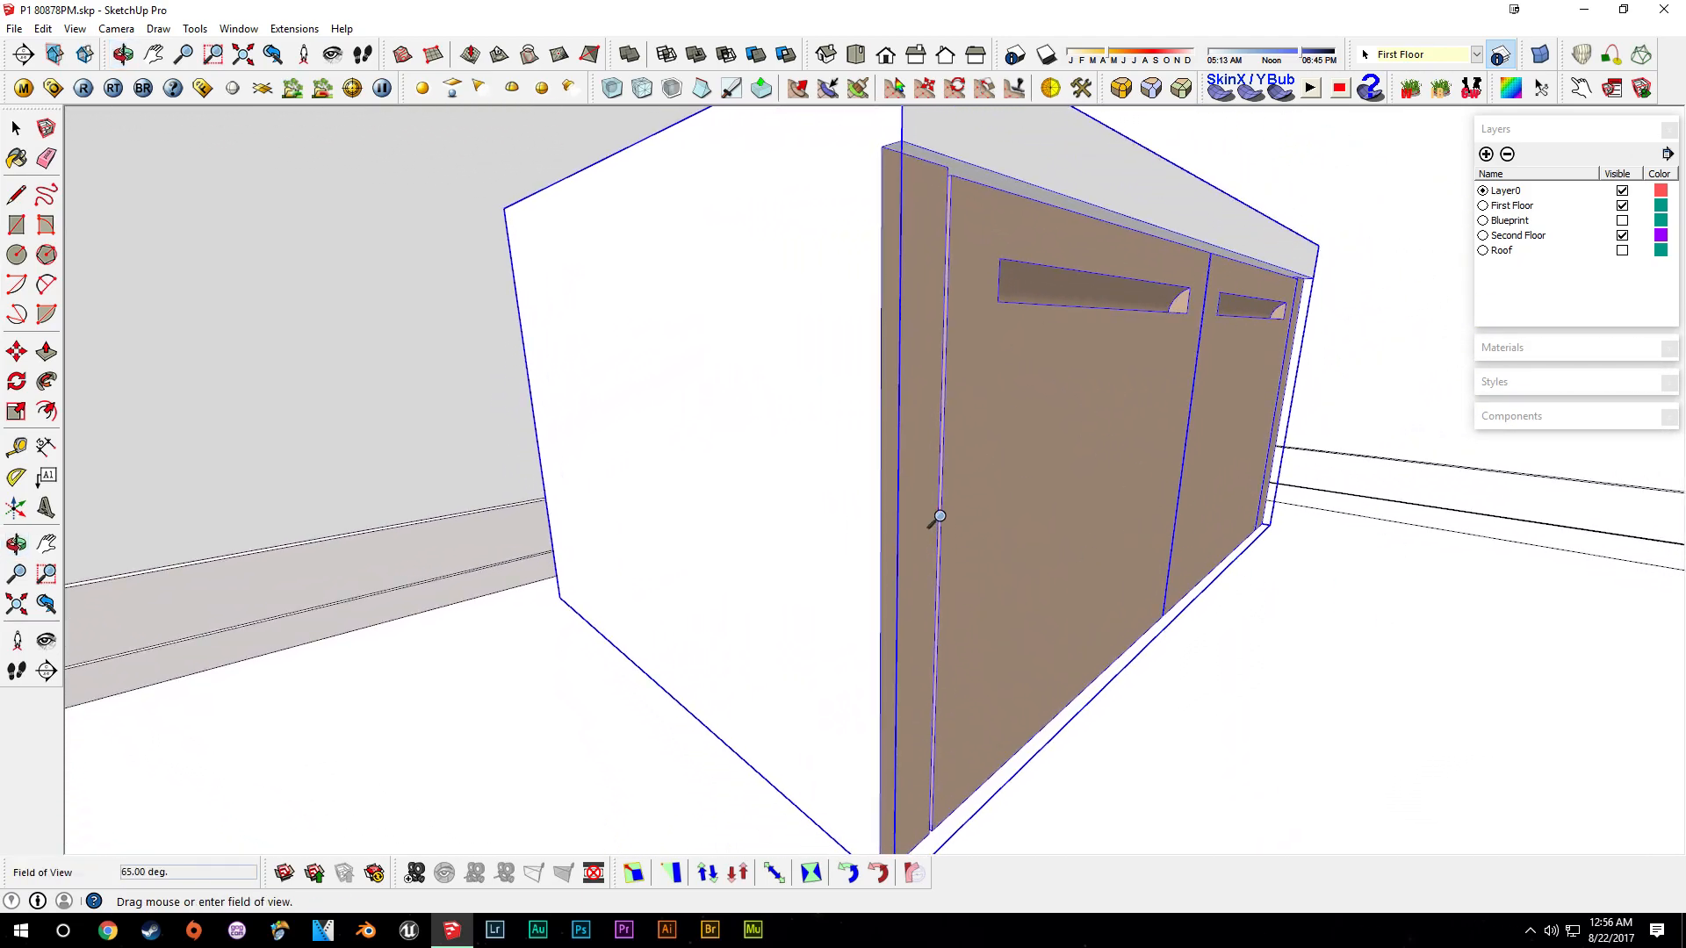
- Move the vanity into its final position against the wall
middle_click_drag(940, 516, 1057, 613)
key("m")
left_click(943, 516)
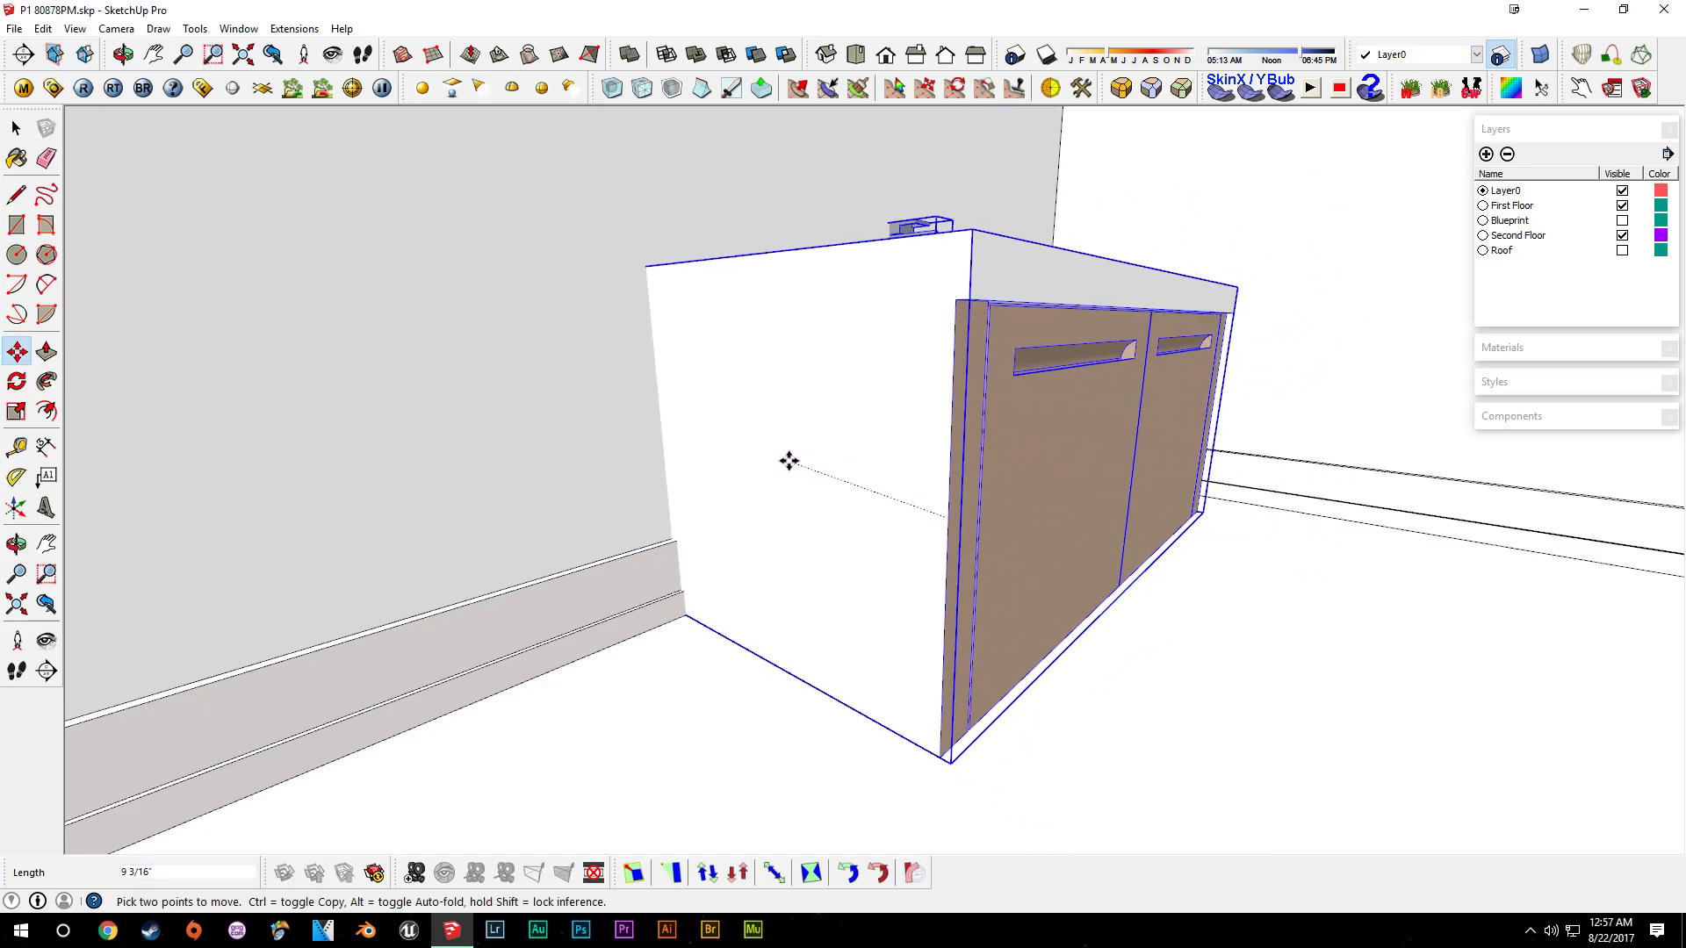
left_click(869, 497)
key("t")
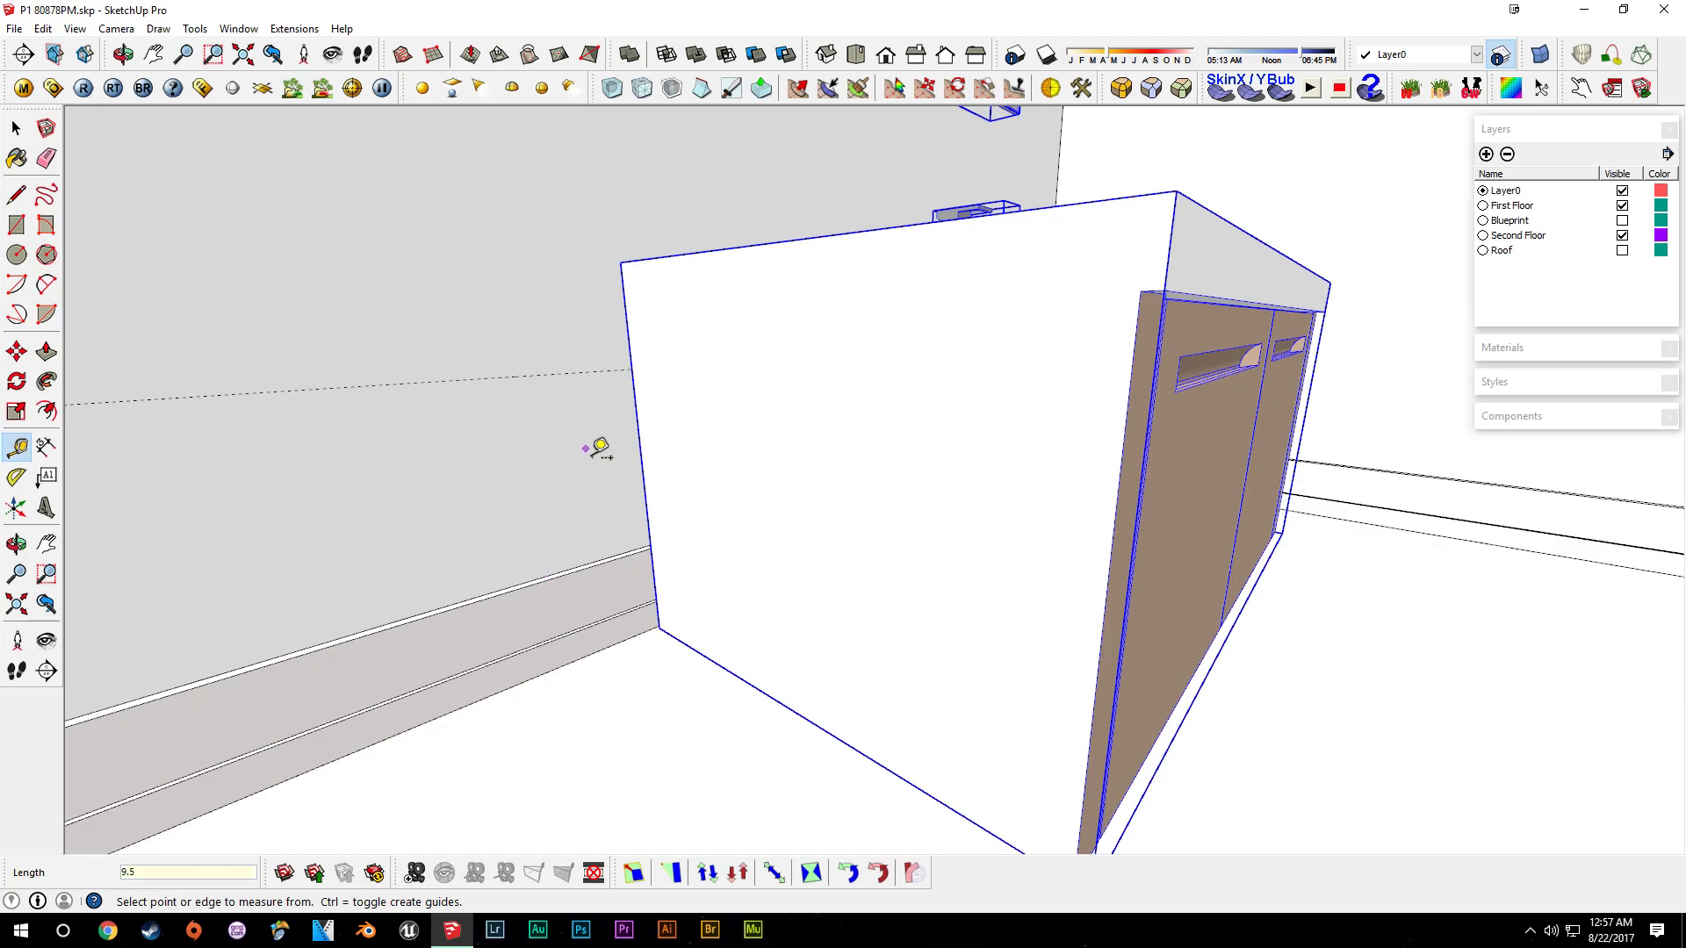
key("m")
left_click(658, 627)
middle_click_drag(600, 365, 1042, 395)
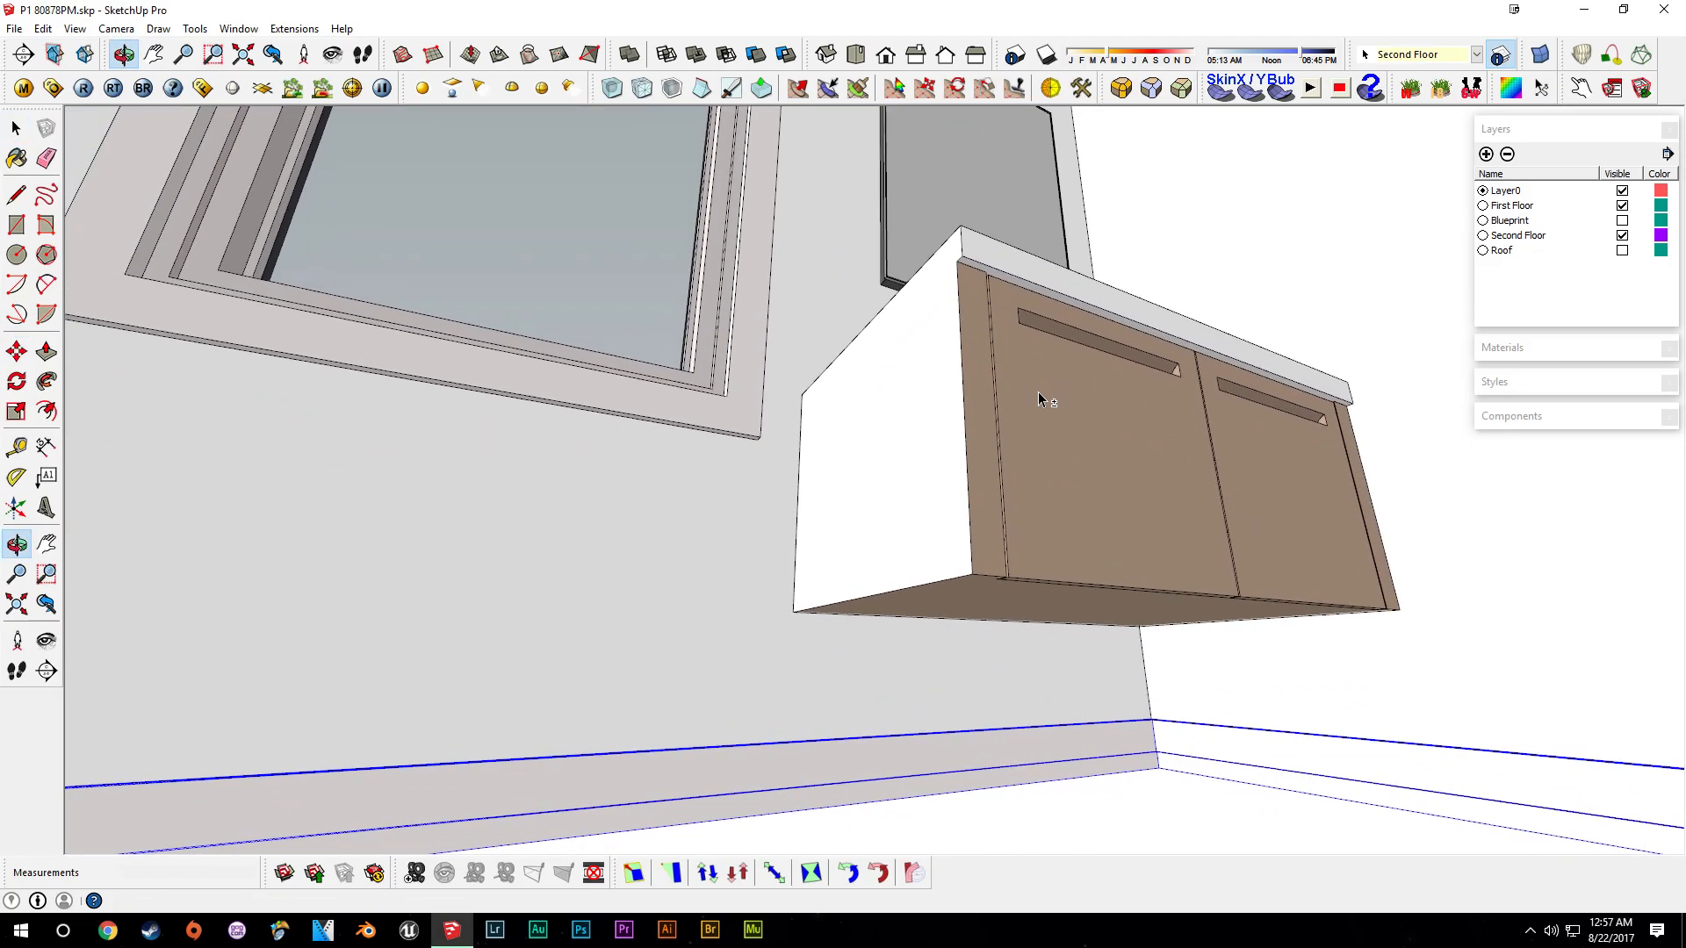
- Make the vanity component unique and open it for editing
left_click(1108, 477)
right_click(1108, 486)
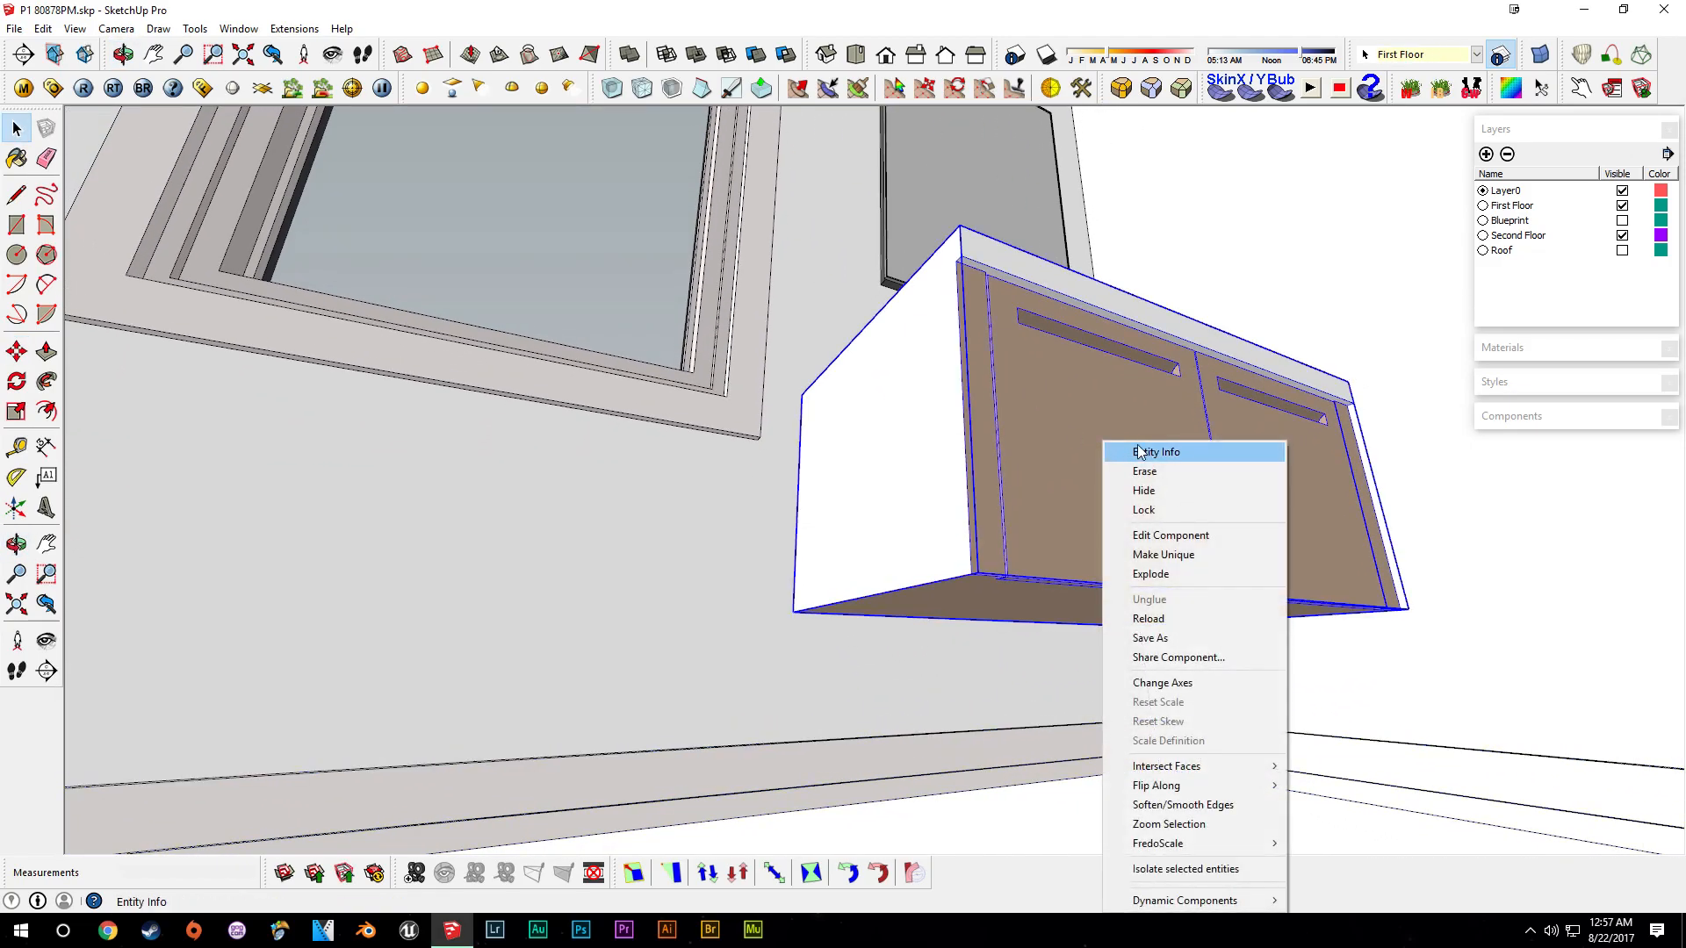
left_click(1181, 555)
double_click(1125, 483)
left_click(1122, 492)
left_click(997, 593)
middle_click_drag(1008, 546, 1034, 445)
- Draw a line on the vanity's underside marking off the side panel's thickness
key("l")
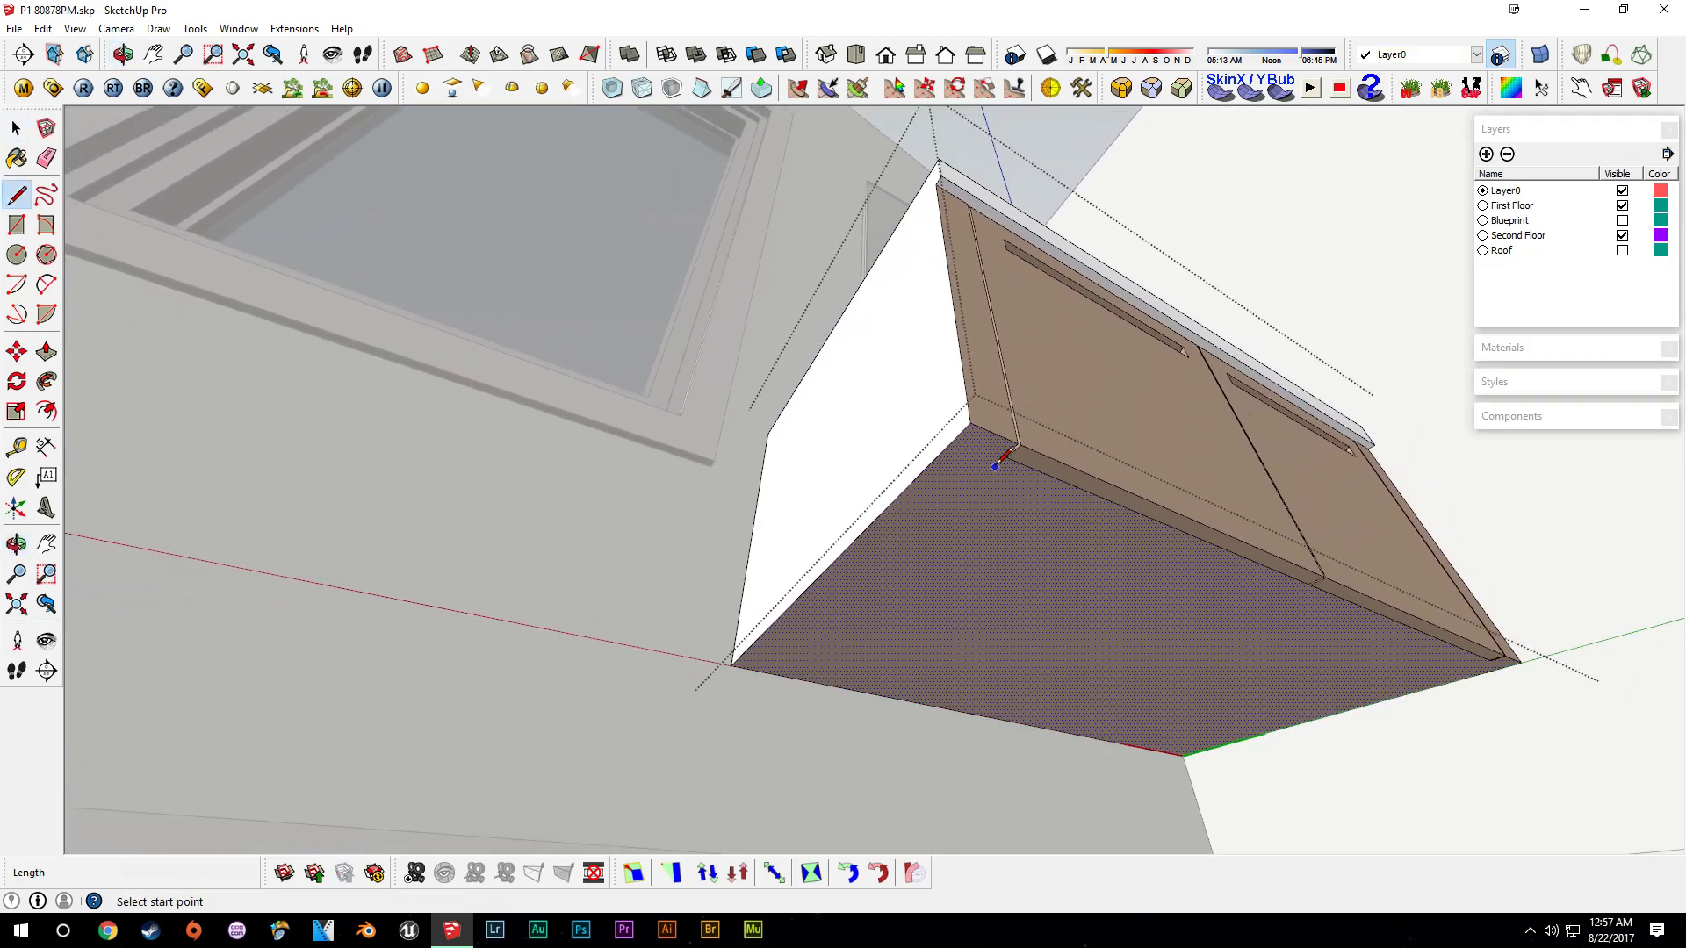
key("space")
scroll(904, 587, "up", 3)
left_click(1041, 327)
middle_click_drag(693, 743, 1135, 541, "shift")
key("space")
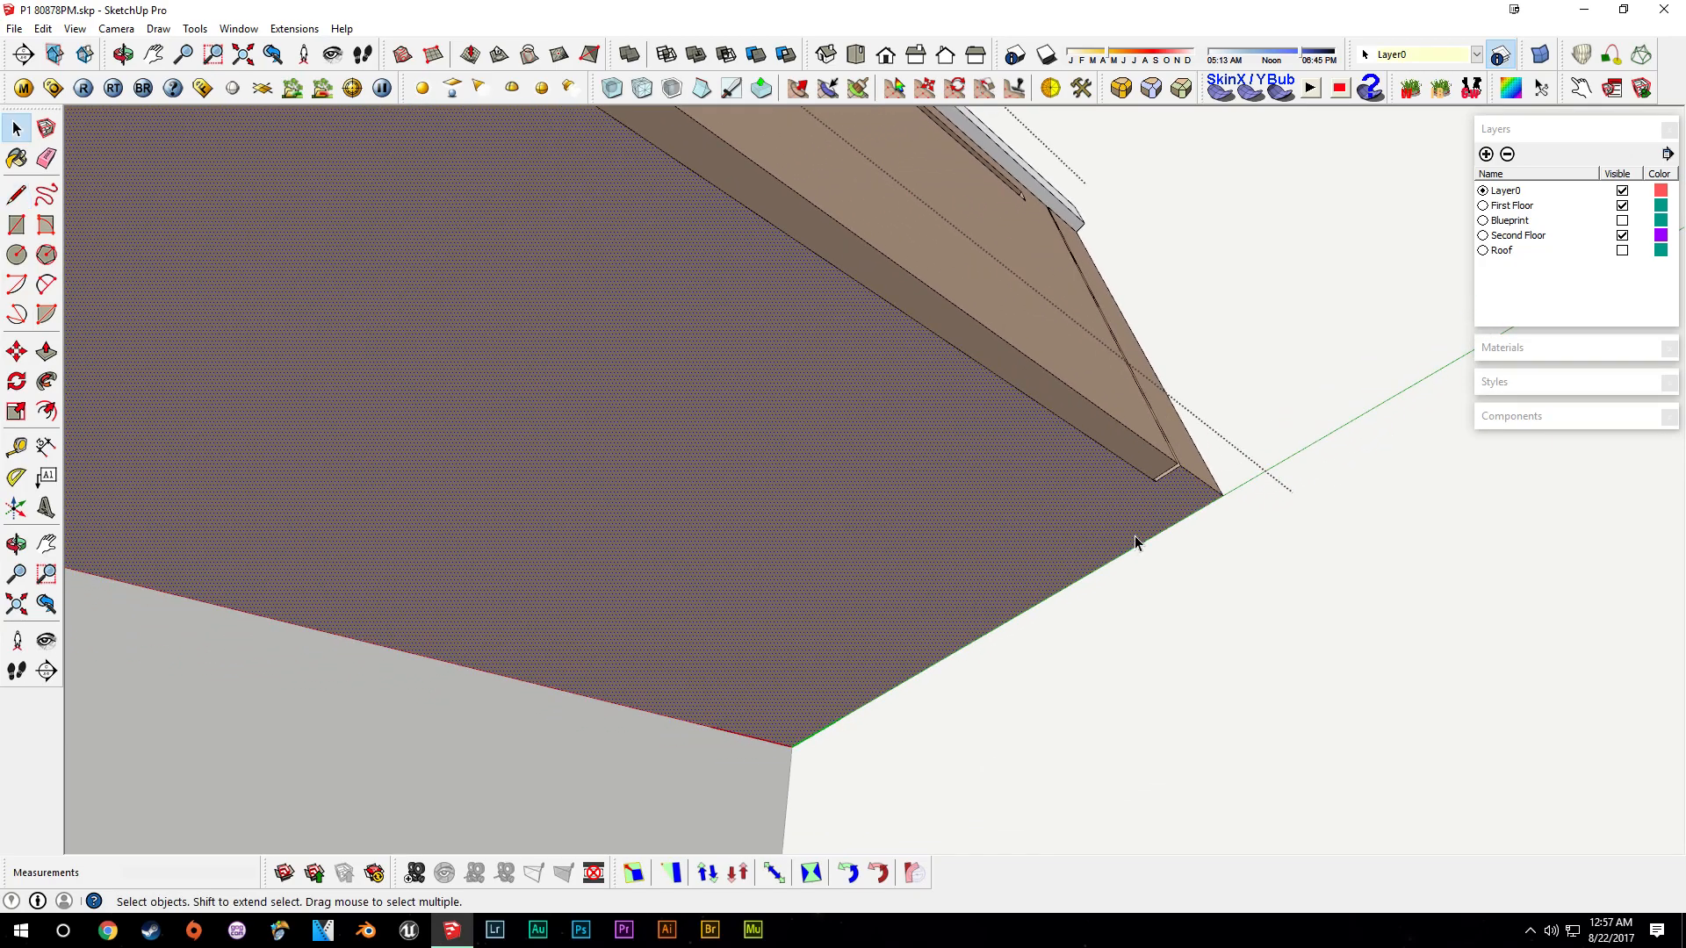
scroll(1135, 542, "up", 1)
key("l")
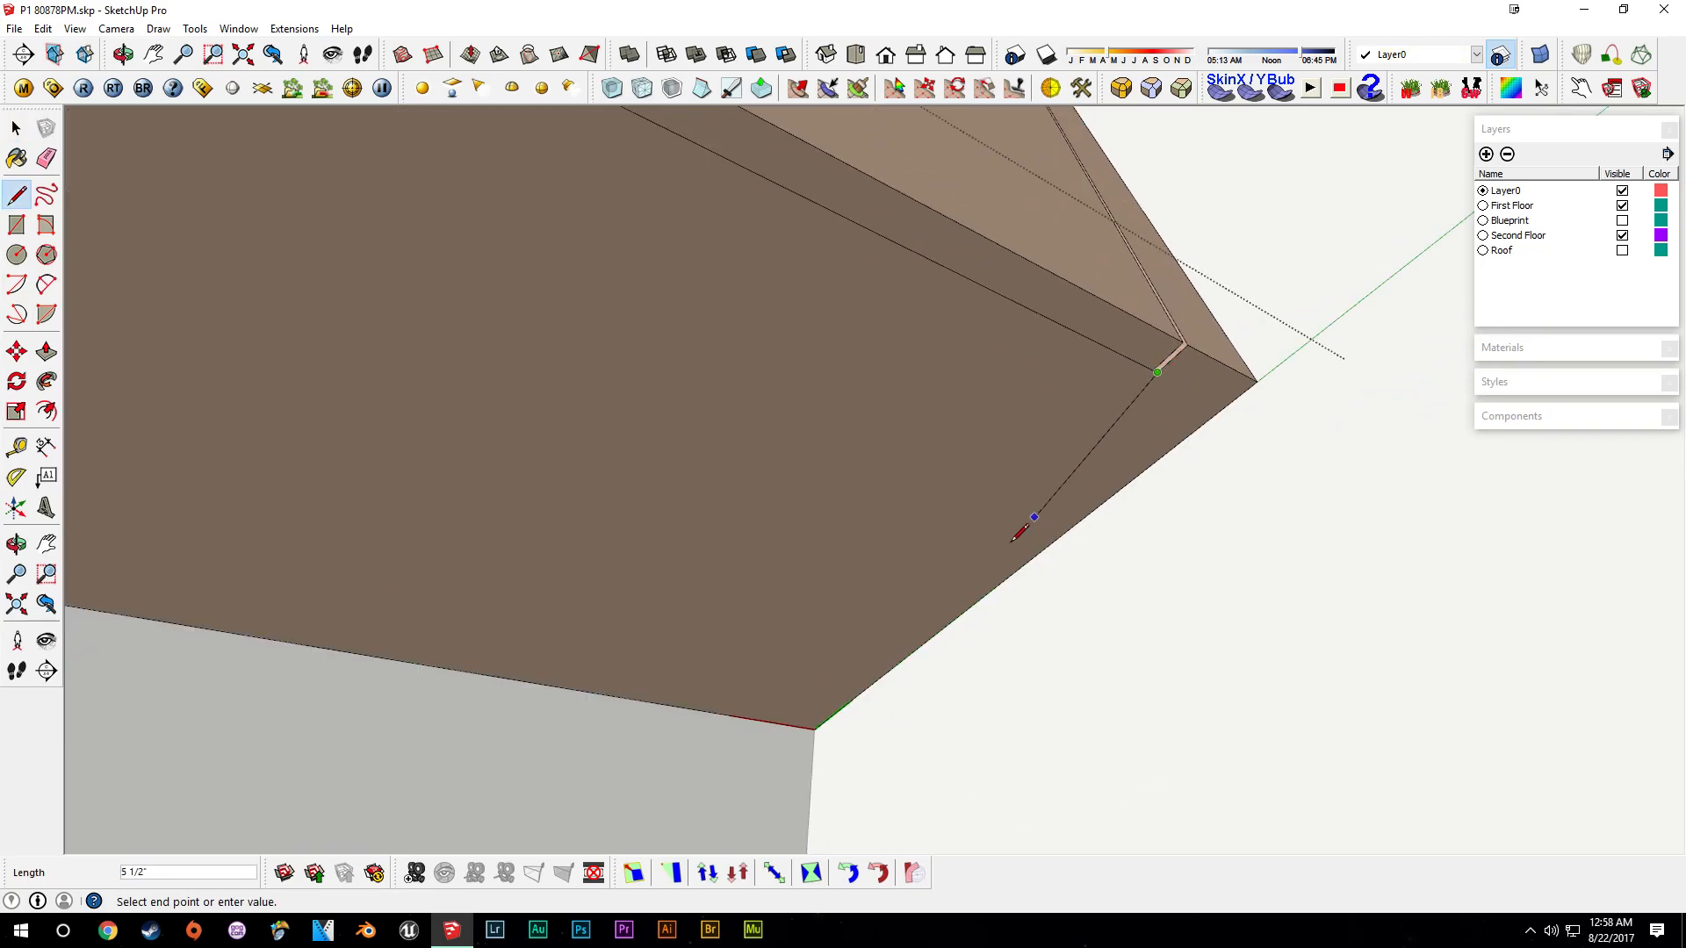
left_click(772, 722)
middle_click_drag(774, 719, 922, 526)
scroll(823, 692, "down", 3)
key("space")
- Push-pull the side panel strip down about 1' 2 3/8" to reach the floor
key("p")
left_click(957, 438)
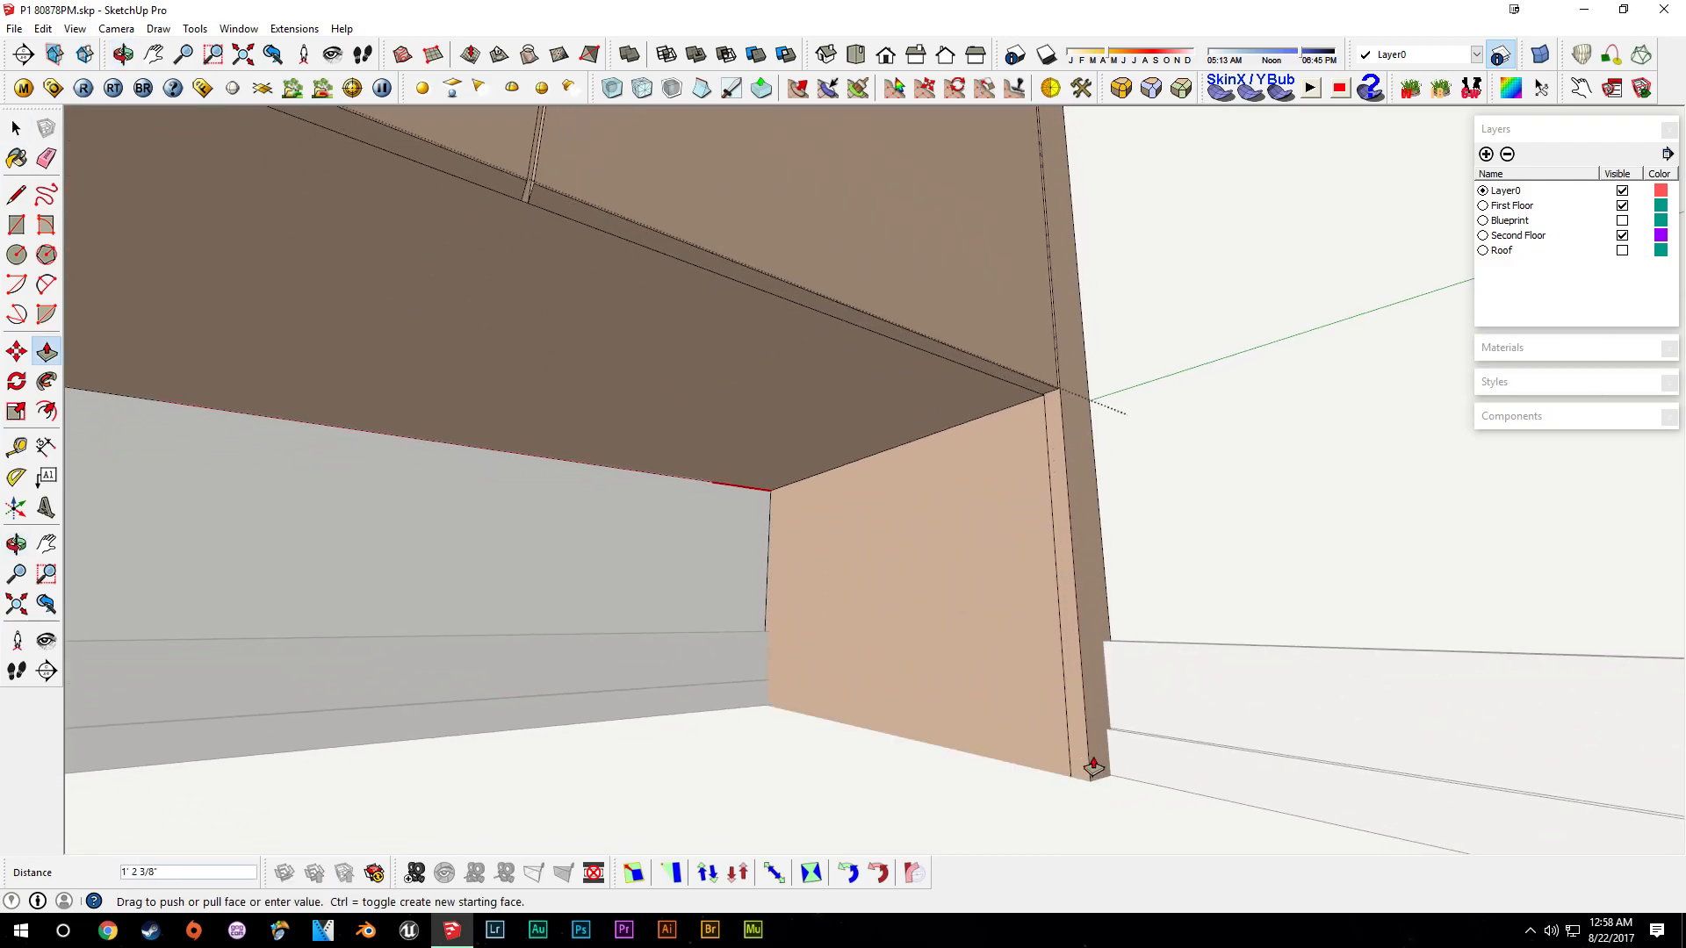
key("e")
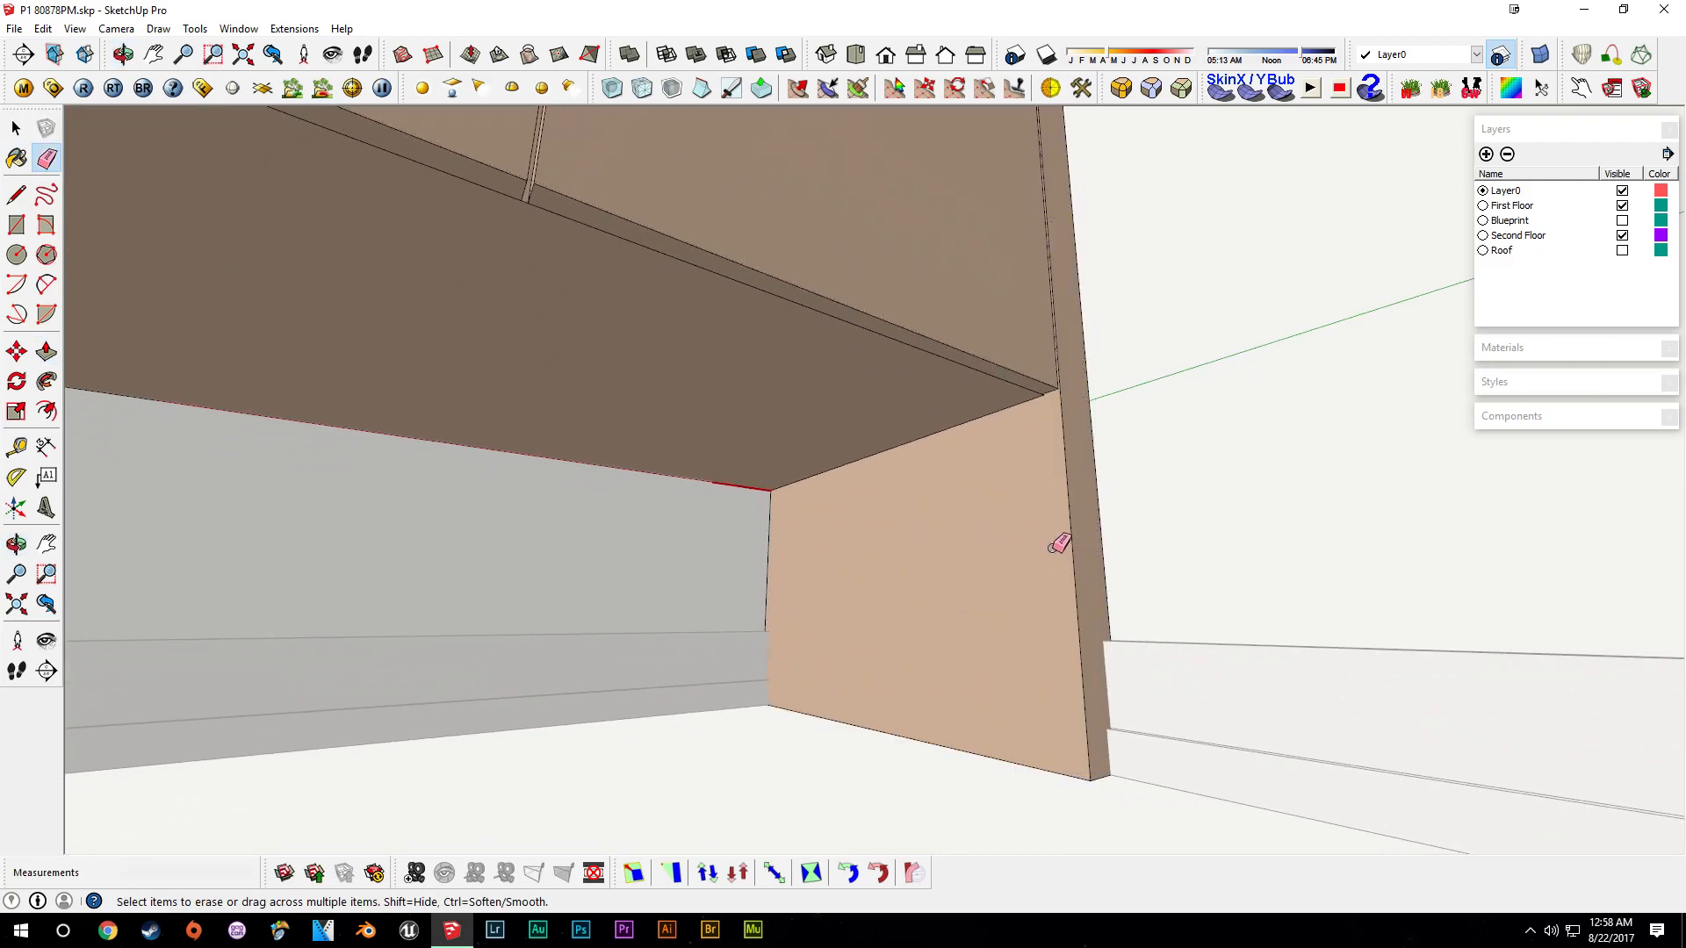
- Push-pull the other side panel strip on the vanity's underside down to the floor
middle_click_drag(850, 494, 380, 551)
scroll(573, 525, "up", 3)
mouse_move(574, 524)
middle_mouse_down()
mouse_move(1030, 536)
mouse_move(1102, 584)
middle_mouse_up()
mouse_move(887, 671)
middle_mouse_down("shift")
mouse_move(1184, 619)
mouse_move(1077, 616)
mouse_move(1095, 519)
middle_mouse_up("shift")
key("space")
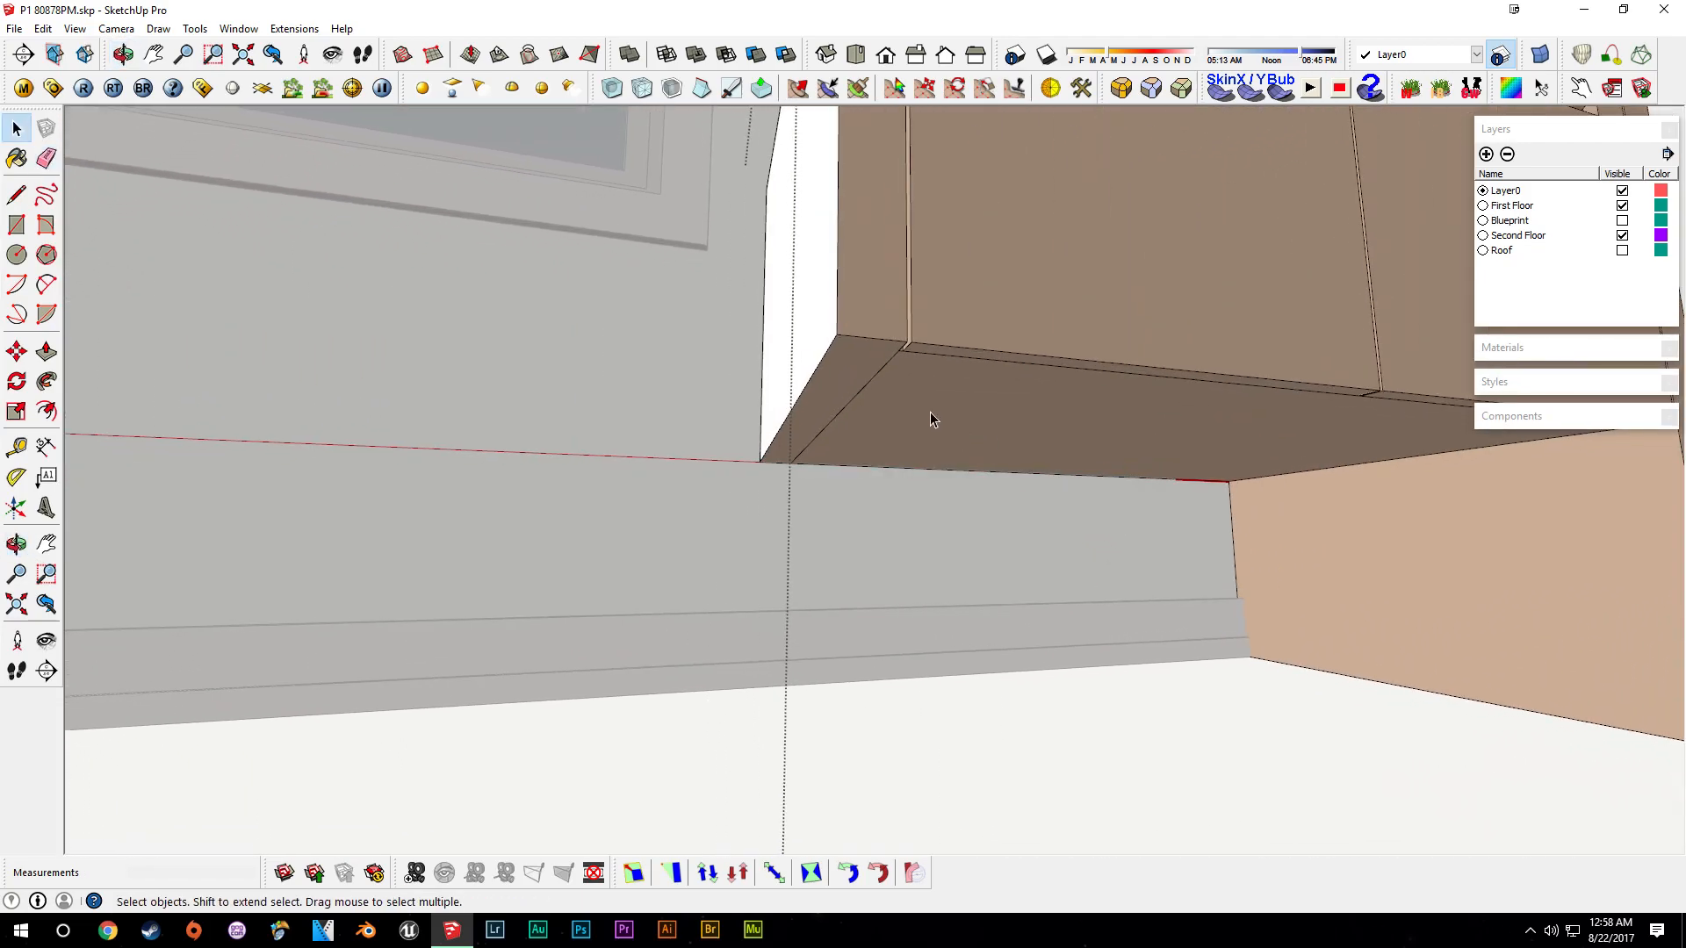
key("p")
left_click(849, 382)
left_click(1031, 799)
middle_click_drag(1120, 591, 1008, 600)
key("space")
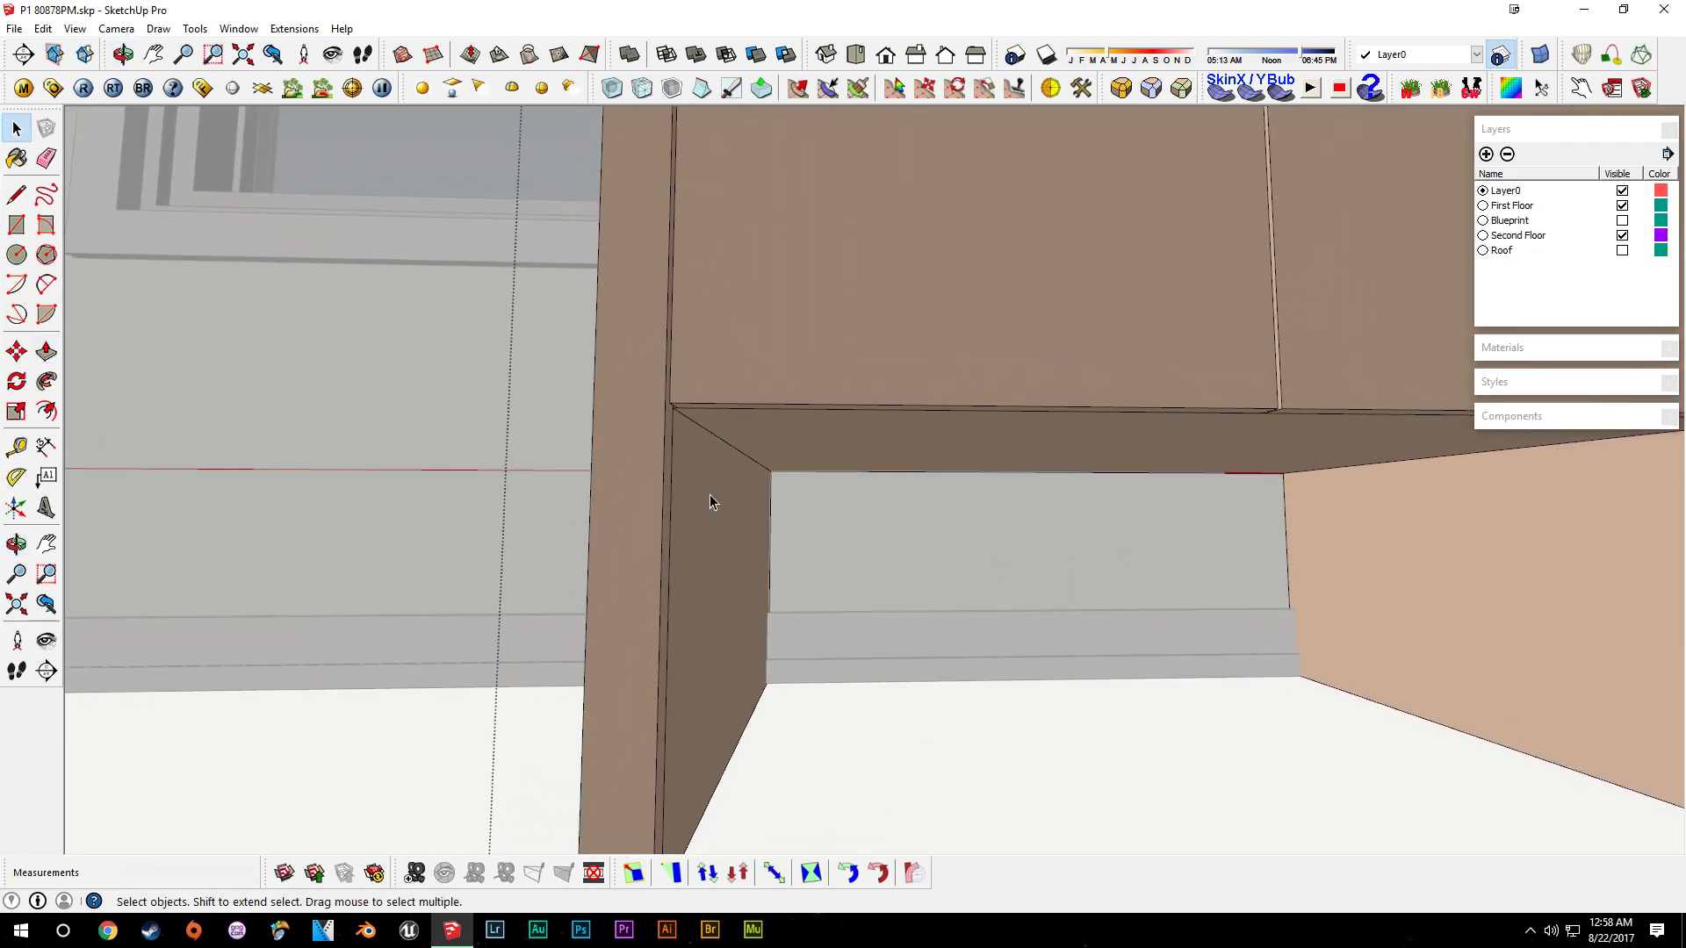
- Push-pull the vanity's front panel faces back so they sit between the two side legs
mouse_move(904, 366)
middle_mouse_down()
mouse_move(1162, 366)
mouse_move(1290, 293)
mouse_move(1328, 339)
mouse_move(1433, 375)
middle_mouse_up()
key("p")
left_click(1433, 373)
middle_click_drag(1008, 403, 650, 420)
left_click(732, 408)
left_click(1097, 382)
left_click(395, 381)
middle_click_drag(395, 387, 985, 354)
key("space")
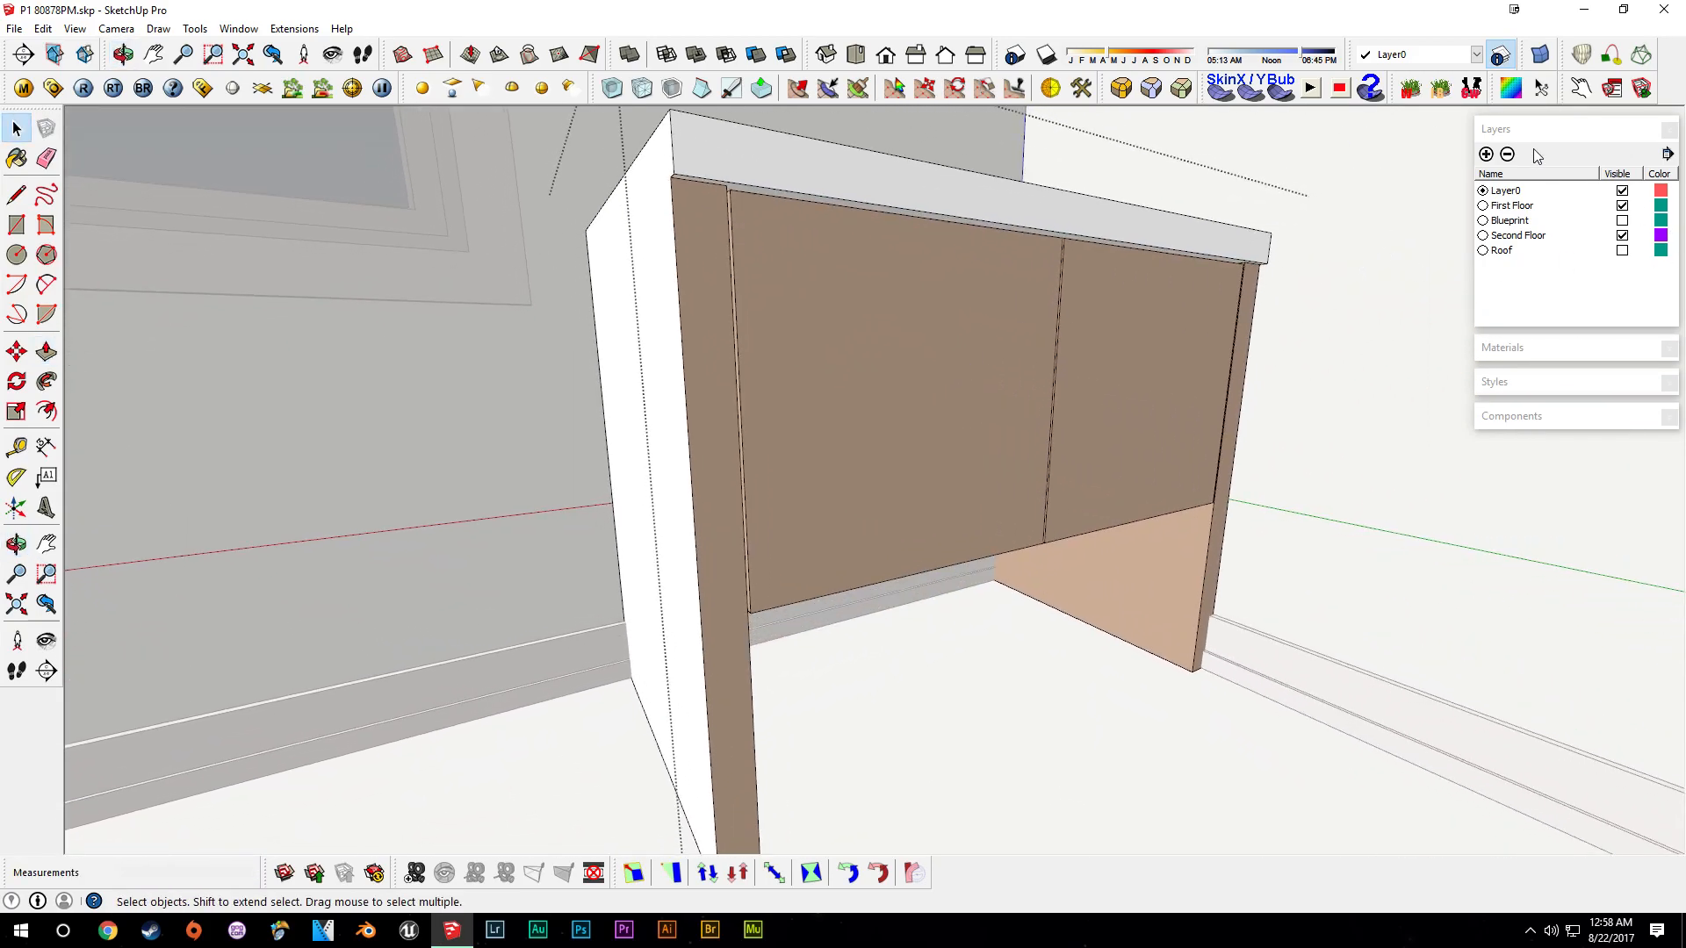
- Draw a line across the white side face and paint the side panel with the Color_A06 wood material
middle_click_drag(854, 418, 966, 334)
key("l")
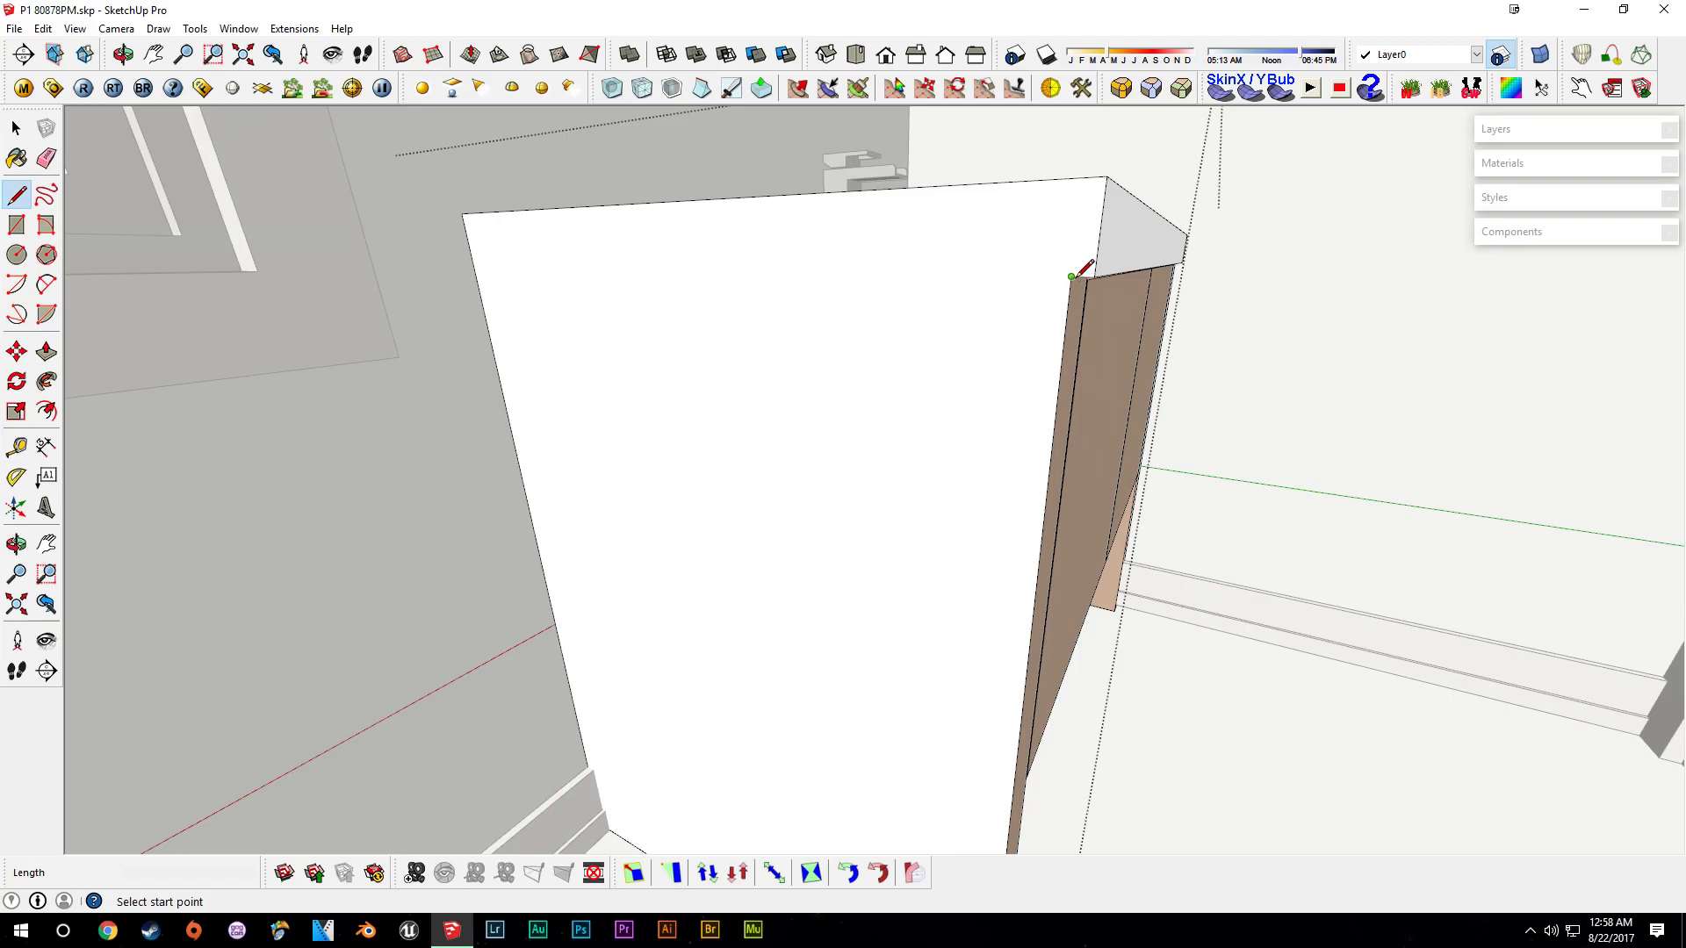
left_click(473, 267)
mouse_move(473, 267)
middle_mouse_down()
mouse_move(874, 535)
mouse_move(818, 496)
mouse_move(854, 461)
mouse_move(829, 421)
mouse_move(922, 489)
mouse_move(903, 321)
middle_mouse_up()
key("space")
key("b")
left_click(848, 463)
key("space")
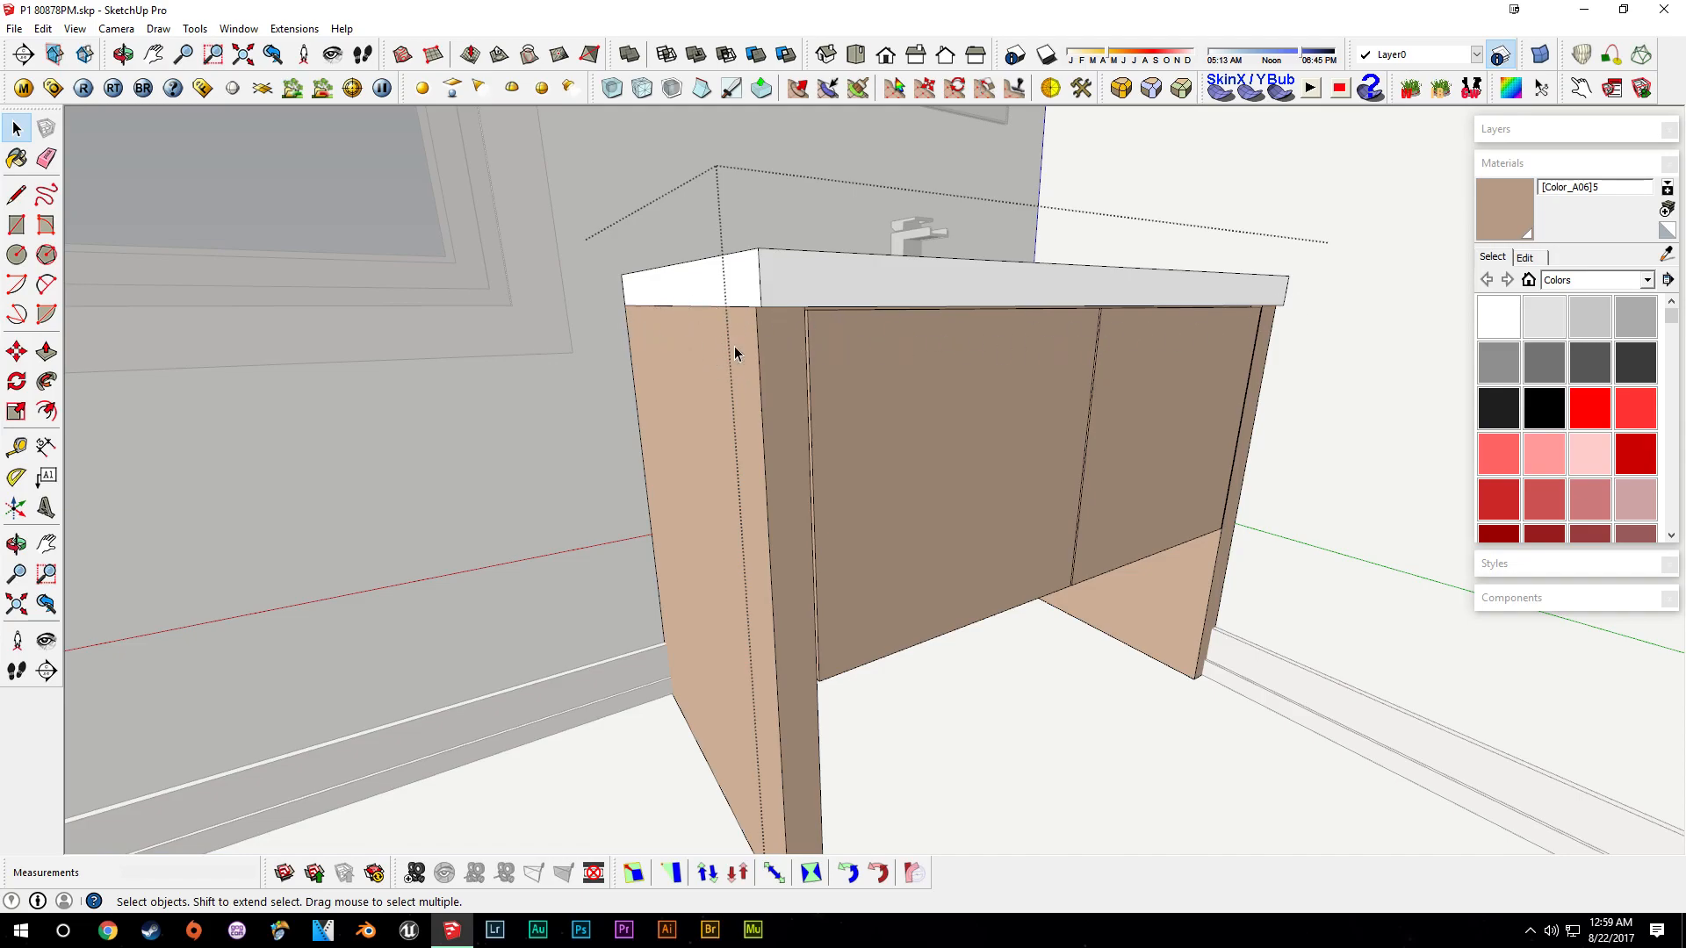
- Place a Tape Measure guide on the side panel just below the countertop
middle_click_drag(844, 353, 892, 237)
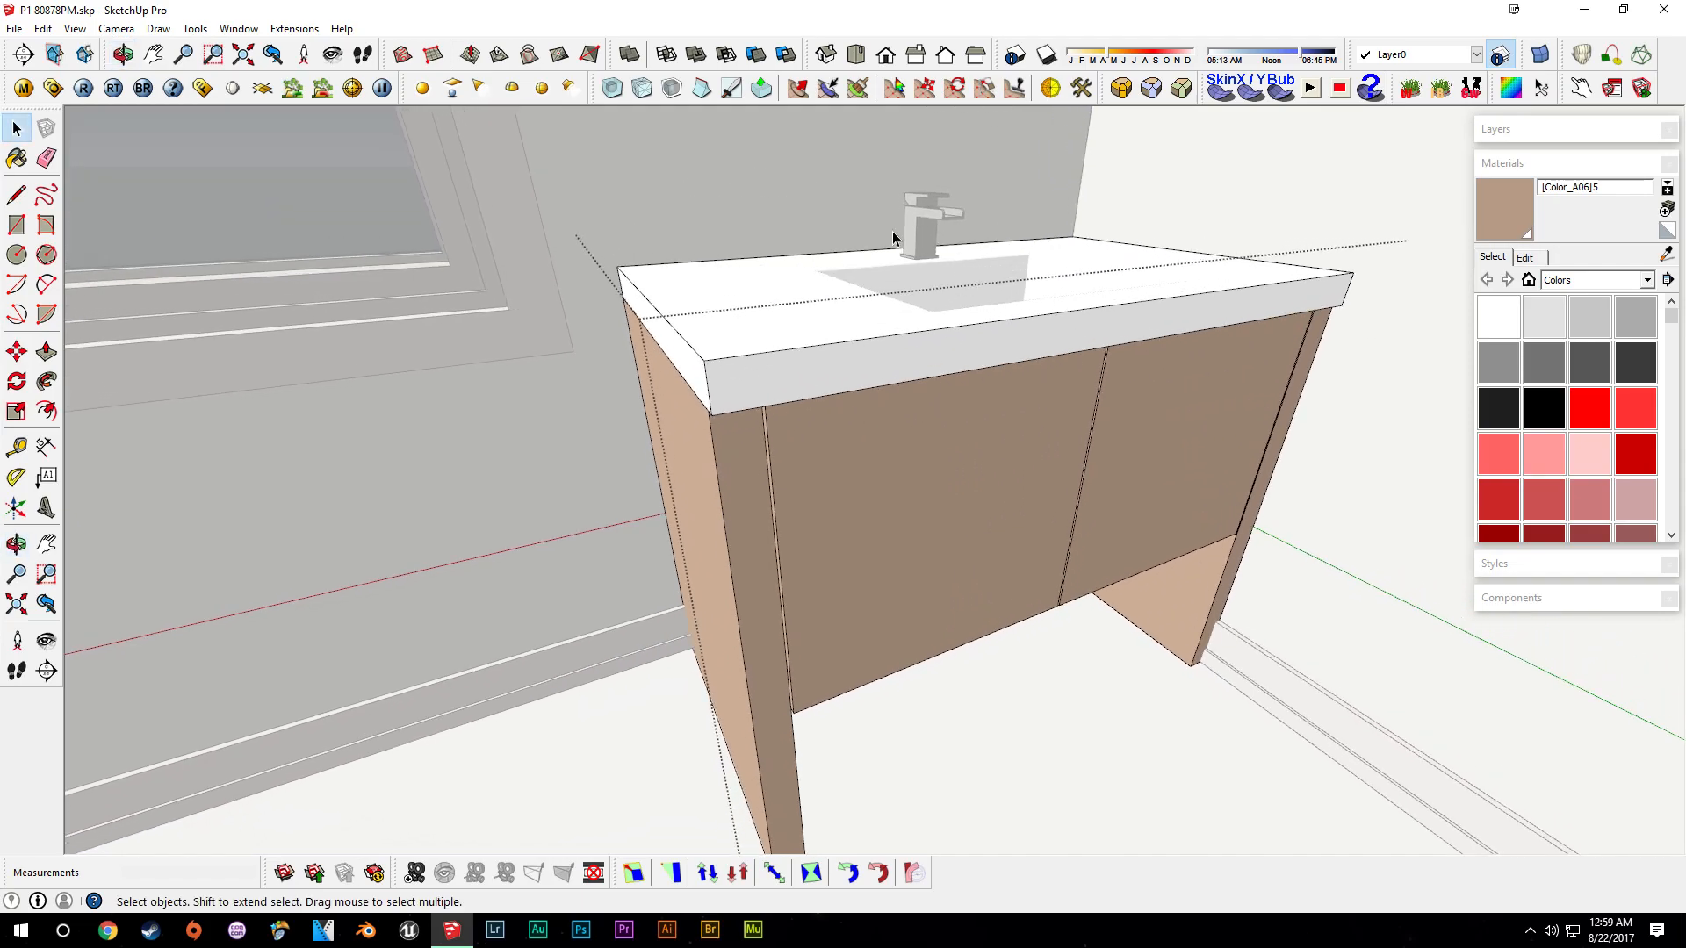
scroll(1009, 479, "up", 4)
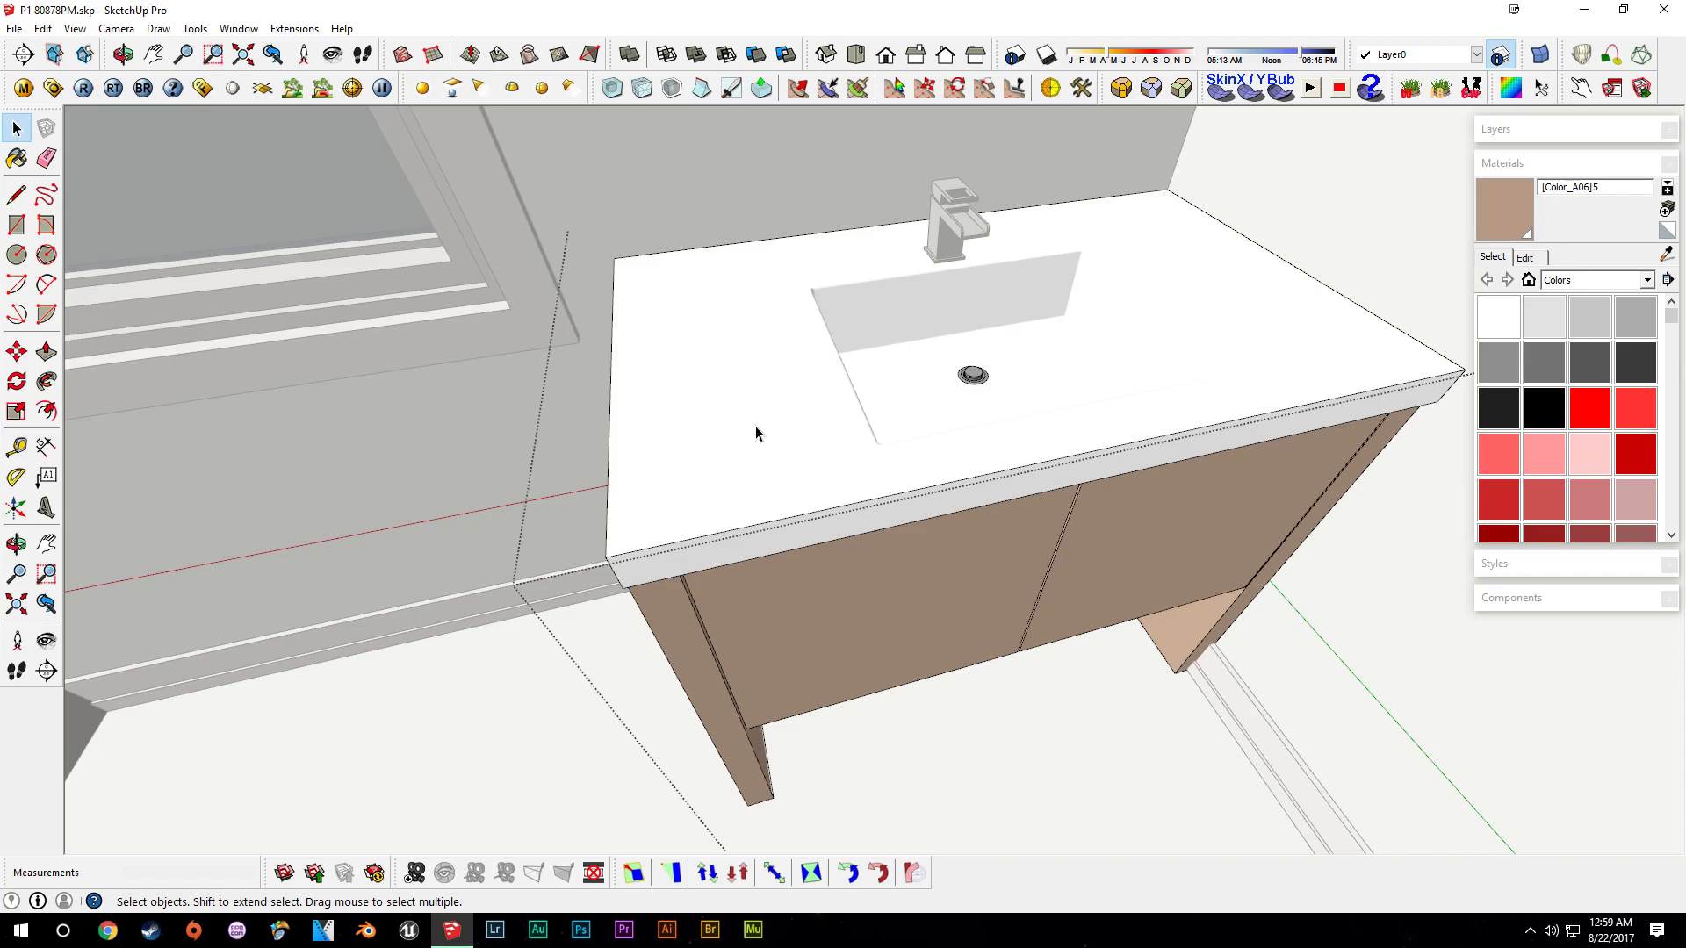
middle_click_drag(1232, 462, 1300, 298)
key("t")
scroll(864, 369, "up", 2)
left_click(870, 367)
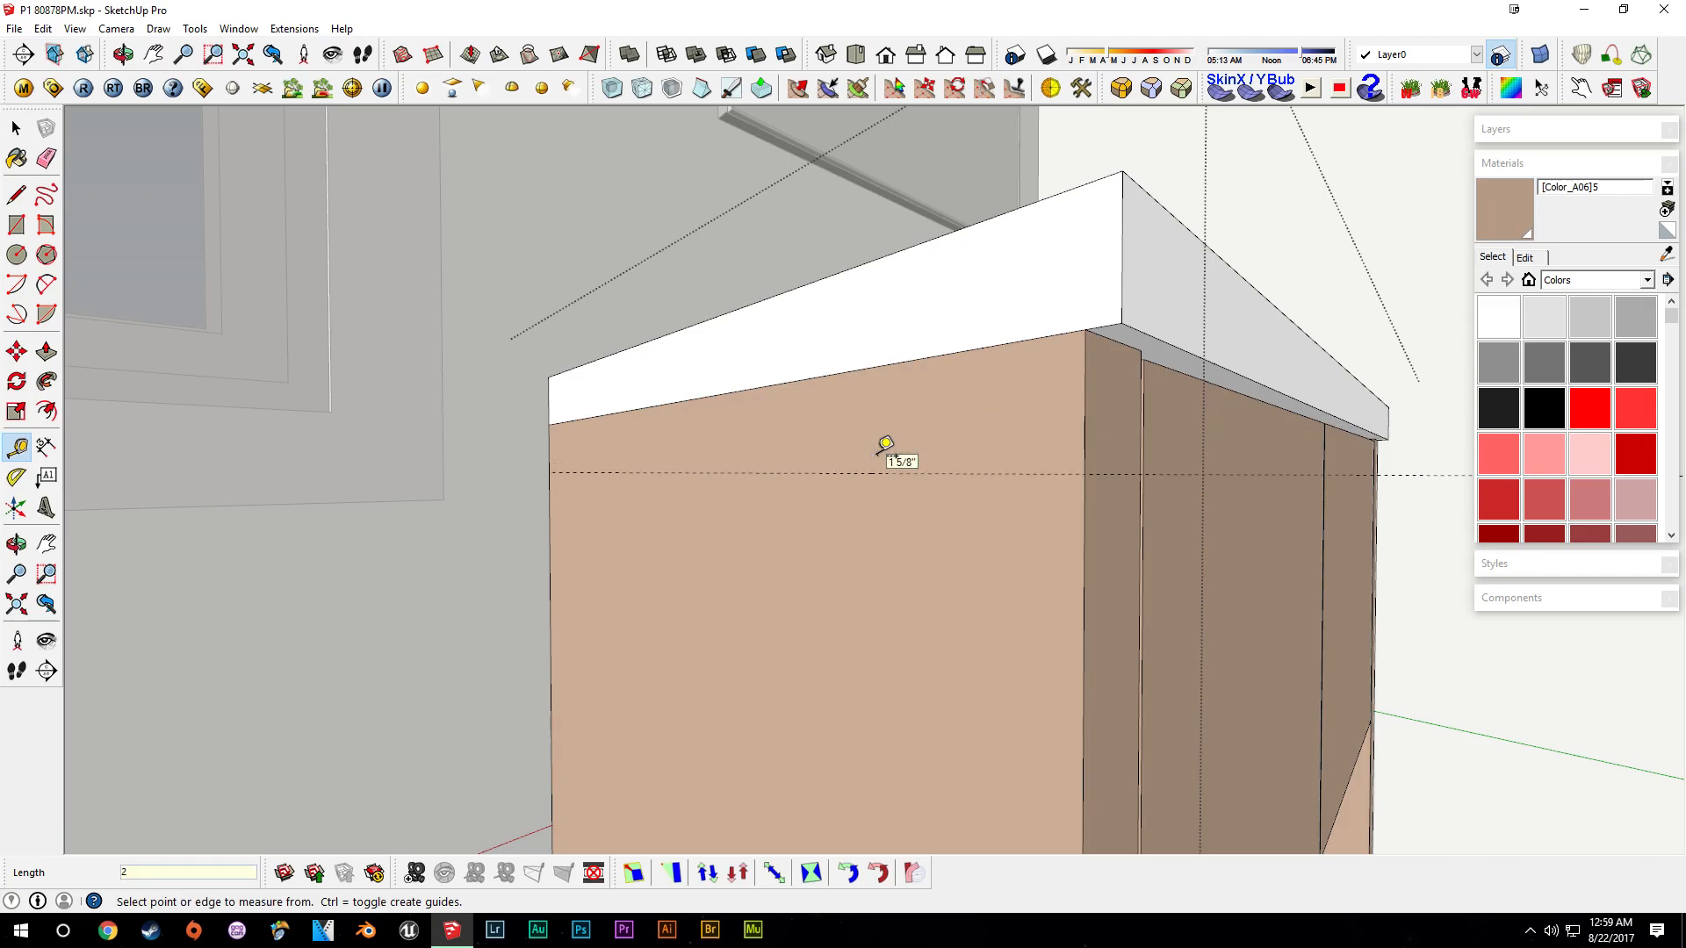
mouse_move(1172, 390)
middle_mouse_down()
mouse_move(1017, 358)
mouse_move(937, 372)
mouse_move(992, 435)
mouse_move(932, 440)
middle_mouse_up()
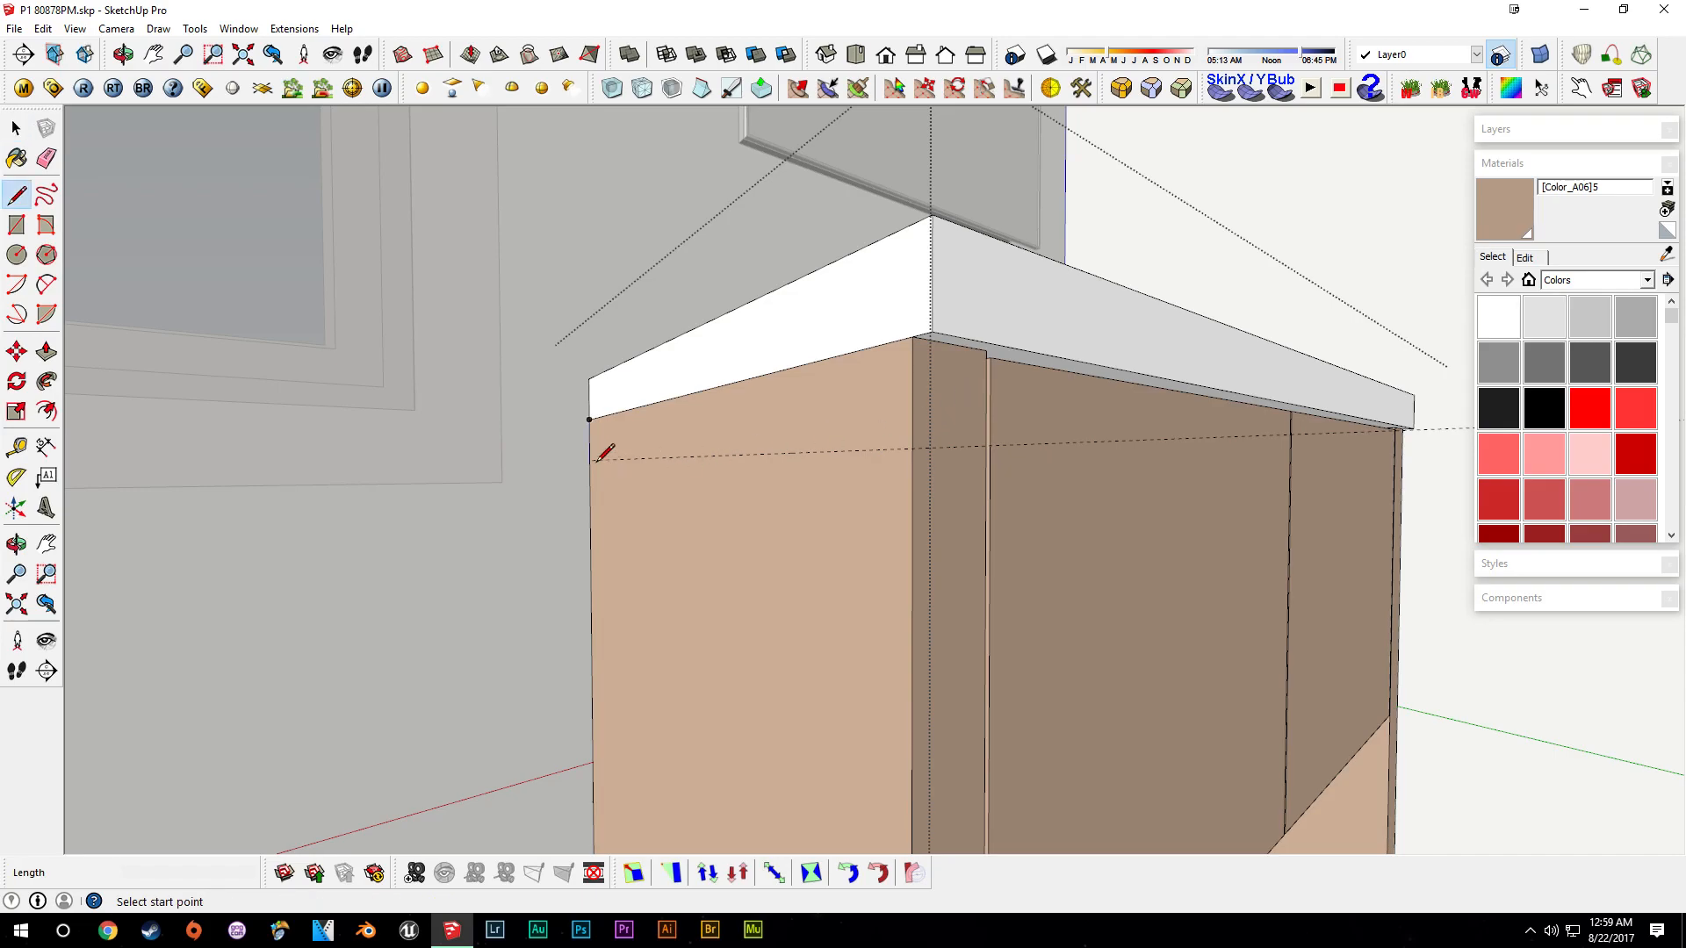
key("space")
scroll(922, 484, "up", 2)
middle_click_drag(594, 489, 290, 597)
- Draw a line at the top of the side panel and push-pull the strip above it 2"
key("l")
left_click(883, 539)
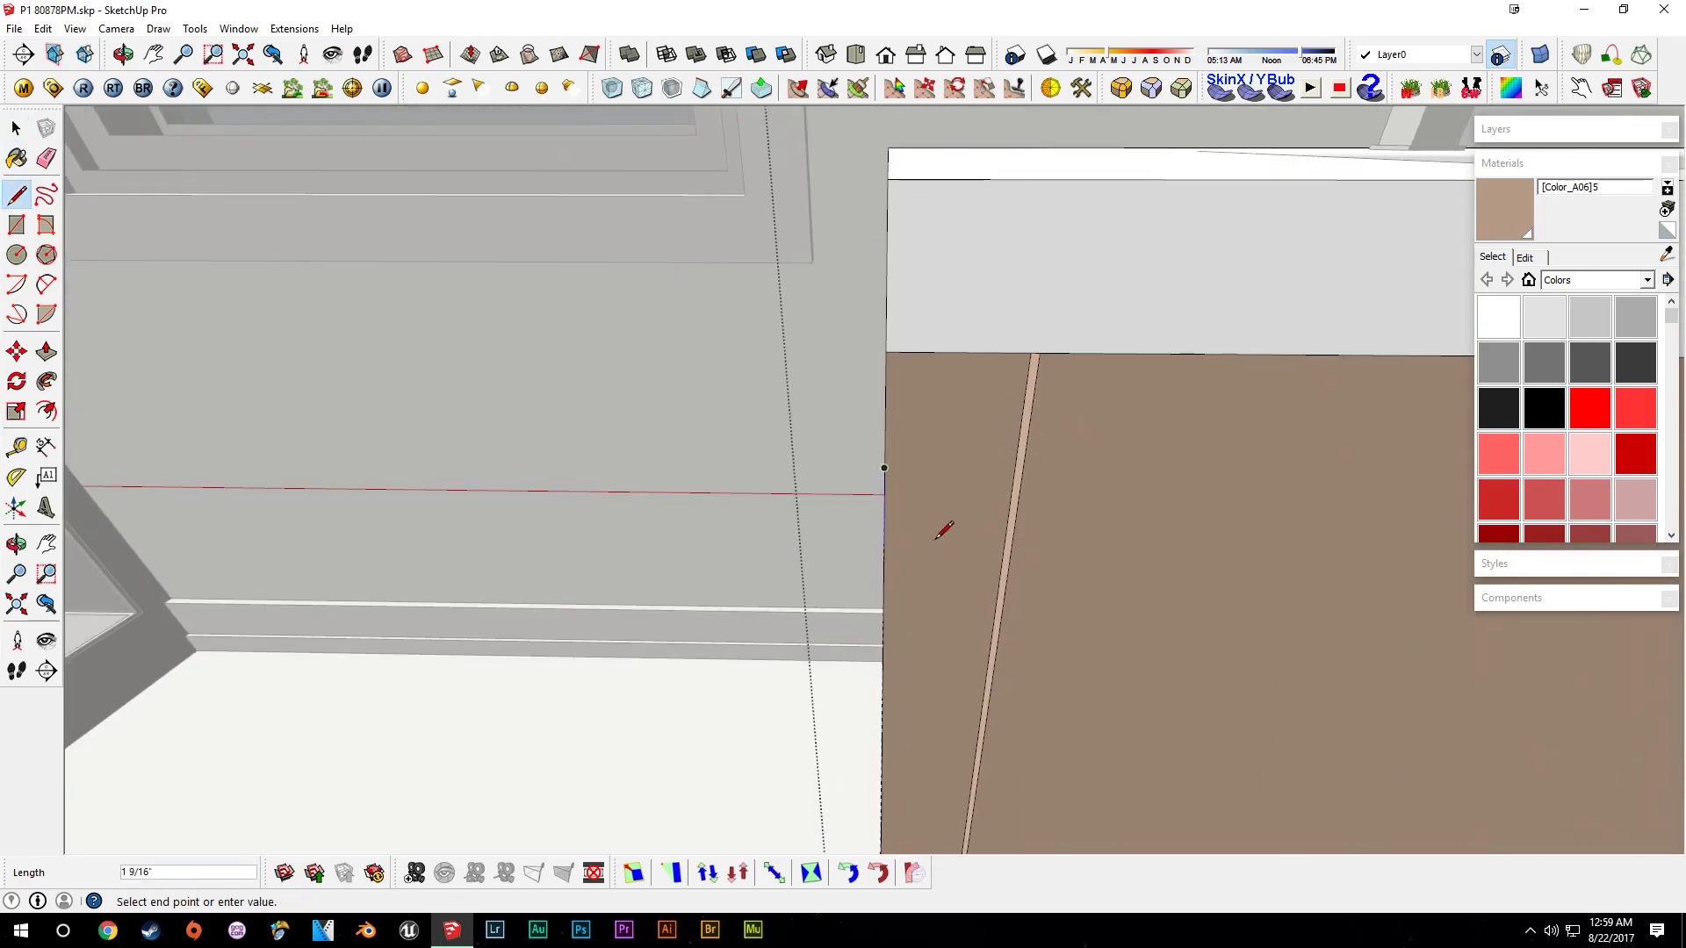
middle_click_drag(702, 485, 933, 386)
key("space")
scroll(933, 380, "up", 2)
key("p")
left_click(719, 406)
middle_click_drag(877, 457, 740, 332)
left_click(781, 403)
left_click(788, 385)
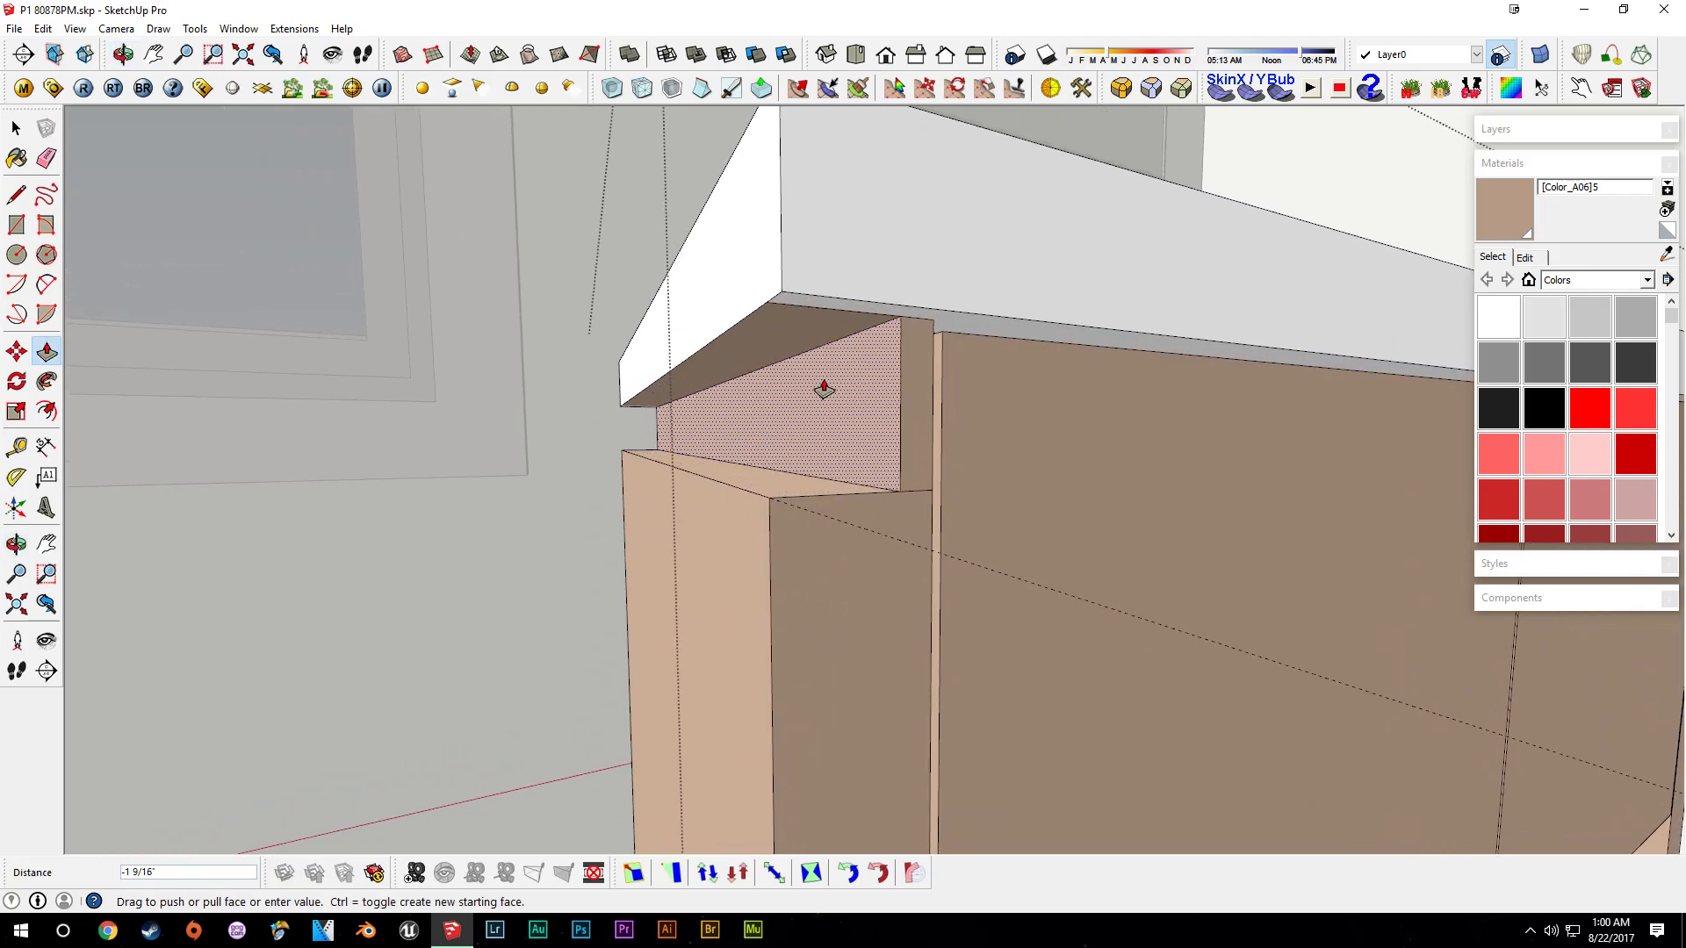
type("2")
key("Return")
- Push-pull the top edge of the front panel up toward the countertop
key("space")
middle_click_drag(823, 389, 963, 407)
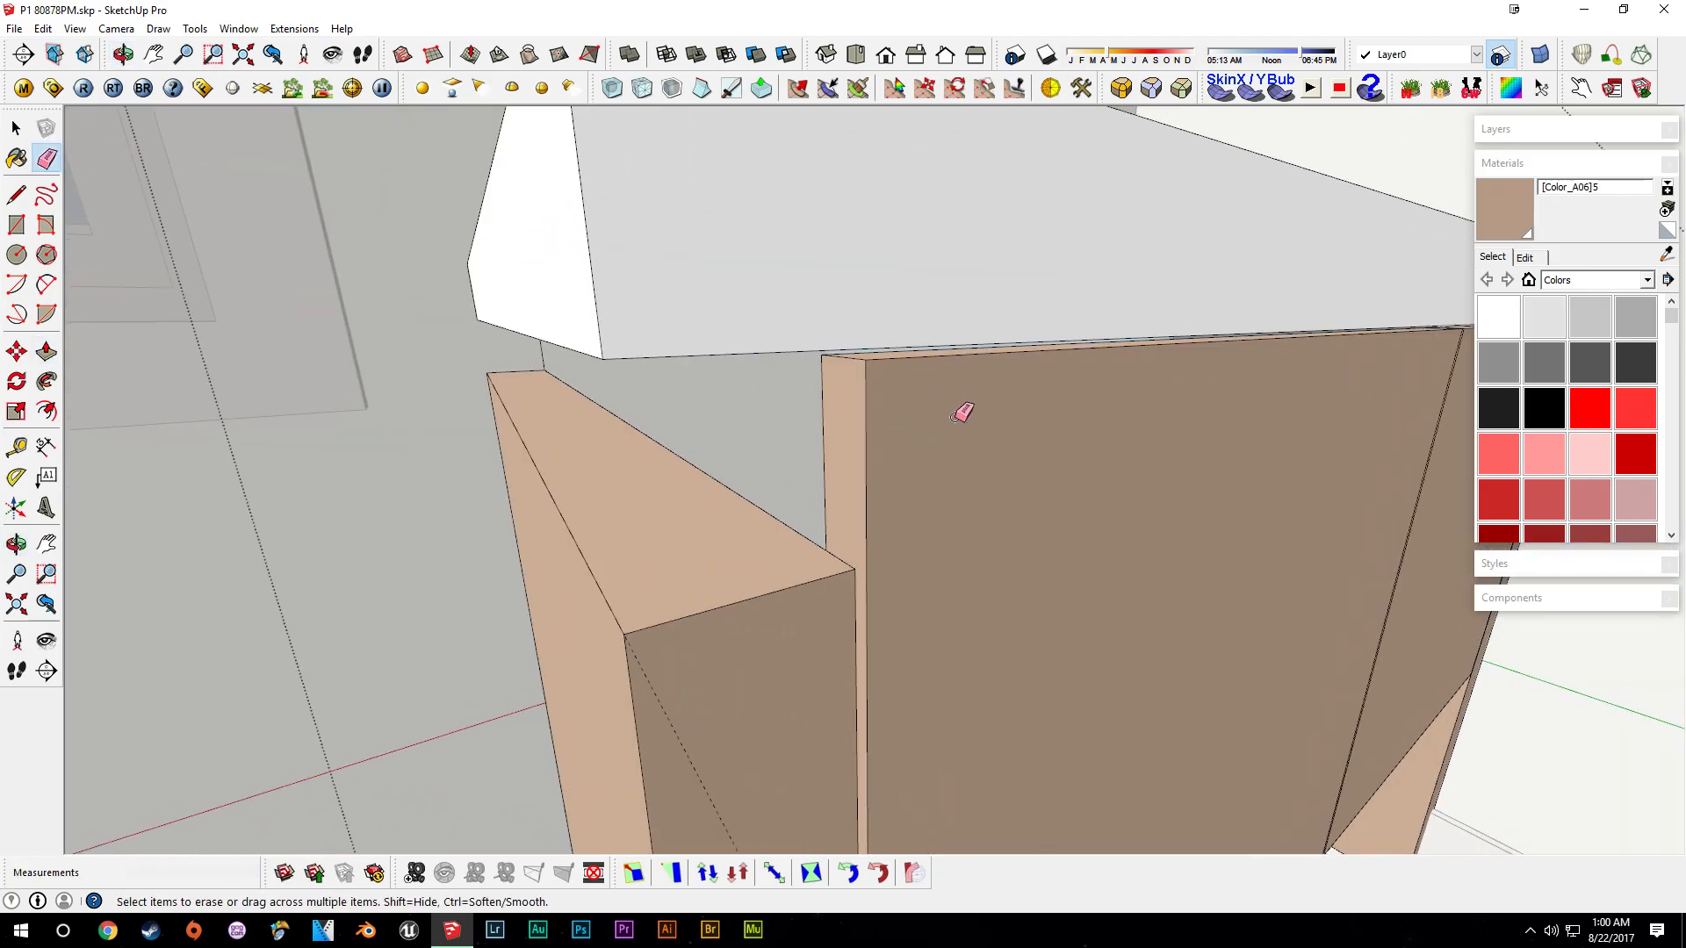
key("p")
left_click(872, 362)
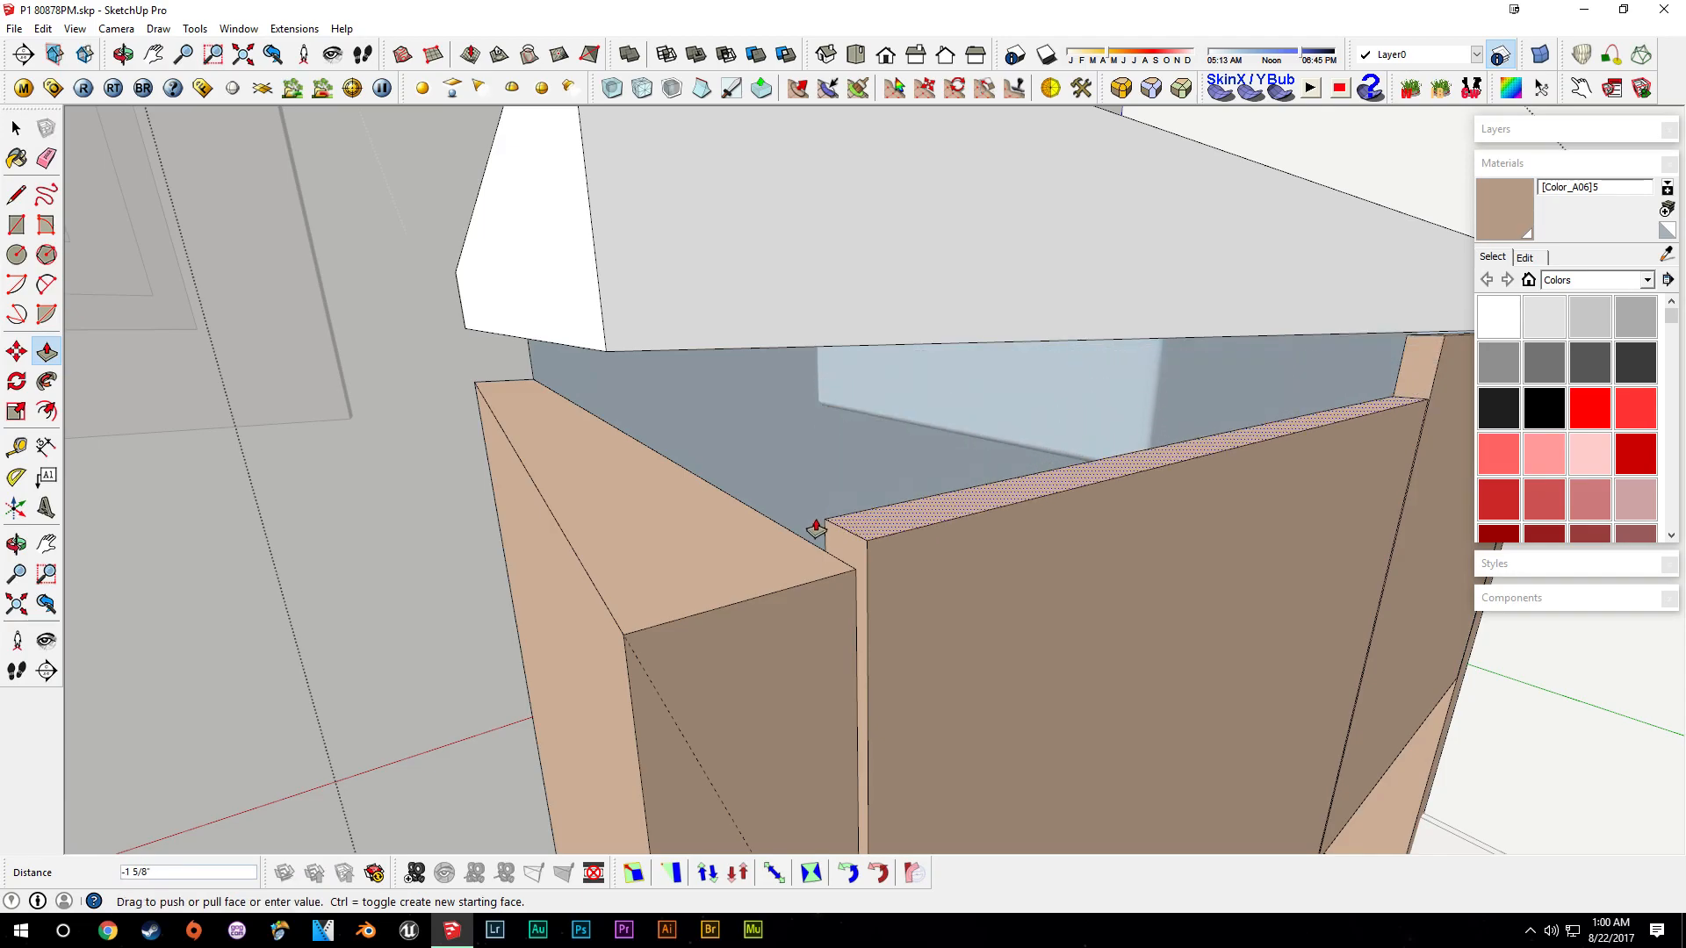
left_click(803, 545)
- Draw a line across the corner where the front and side panels meet and erase the extra edges
middle_click_drag(1036, 627, 825, 566)
scroll(1139, 478, "up", 2)
left_click(1129, 554)
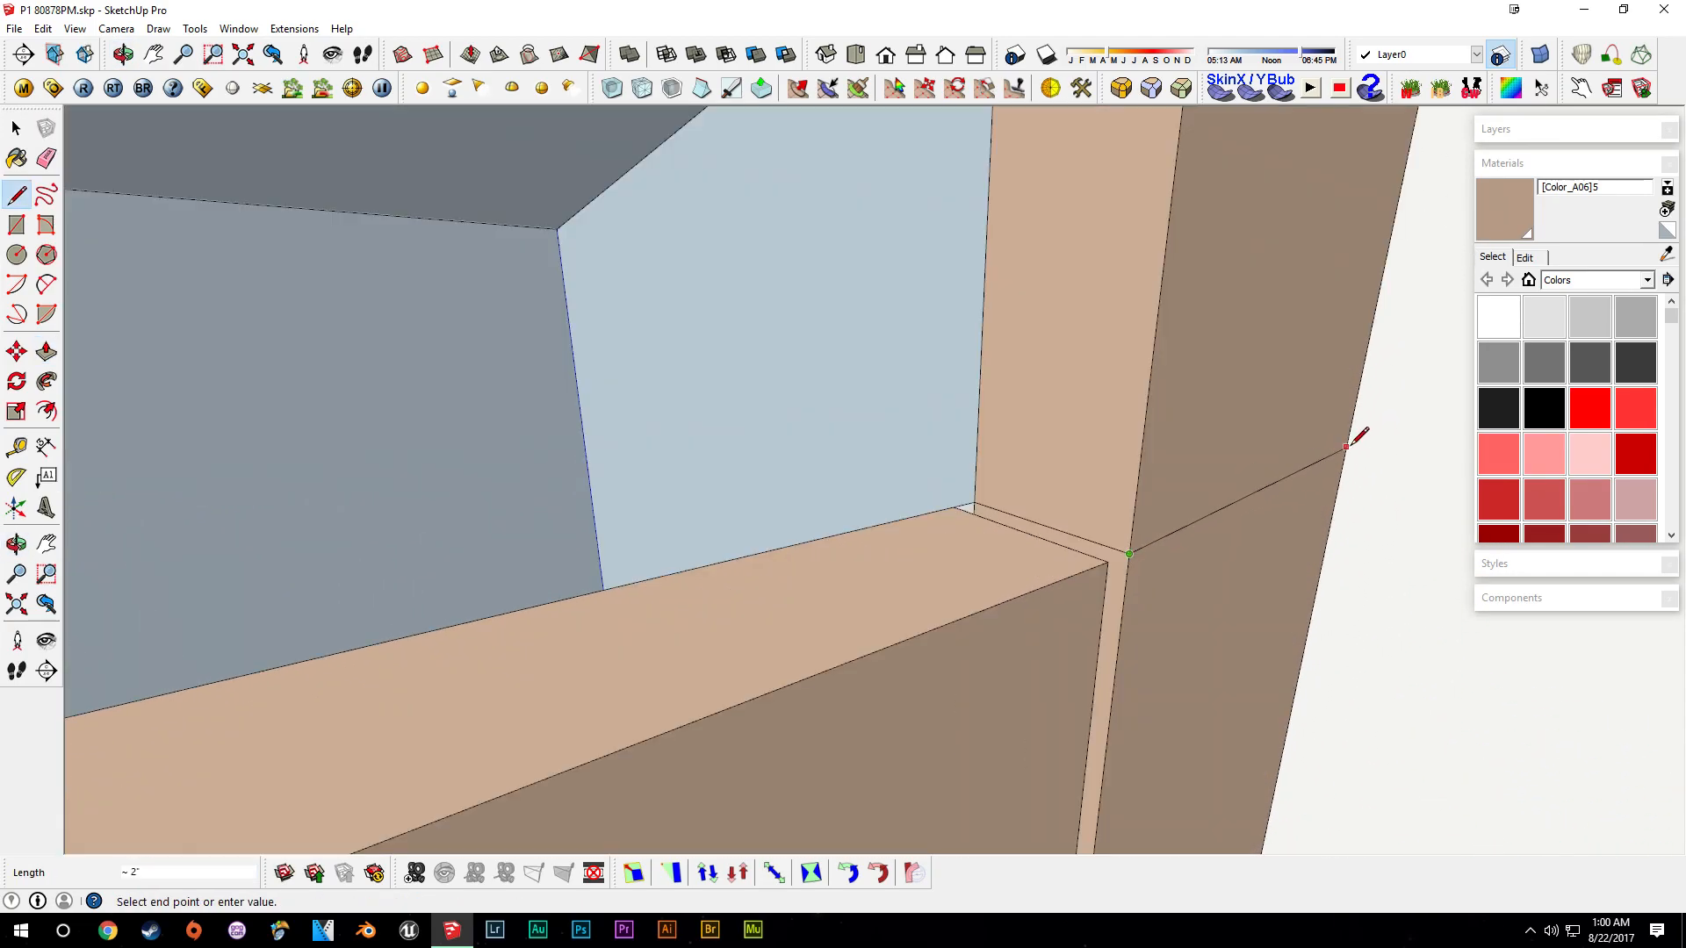
scroll(1344, 471, "down", 2)
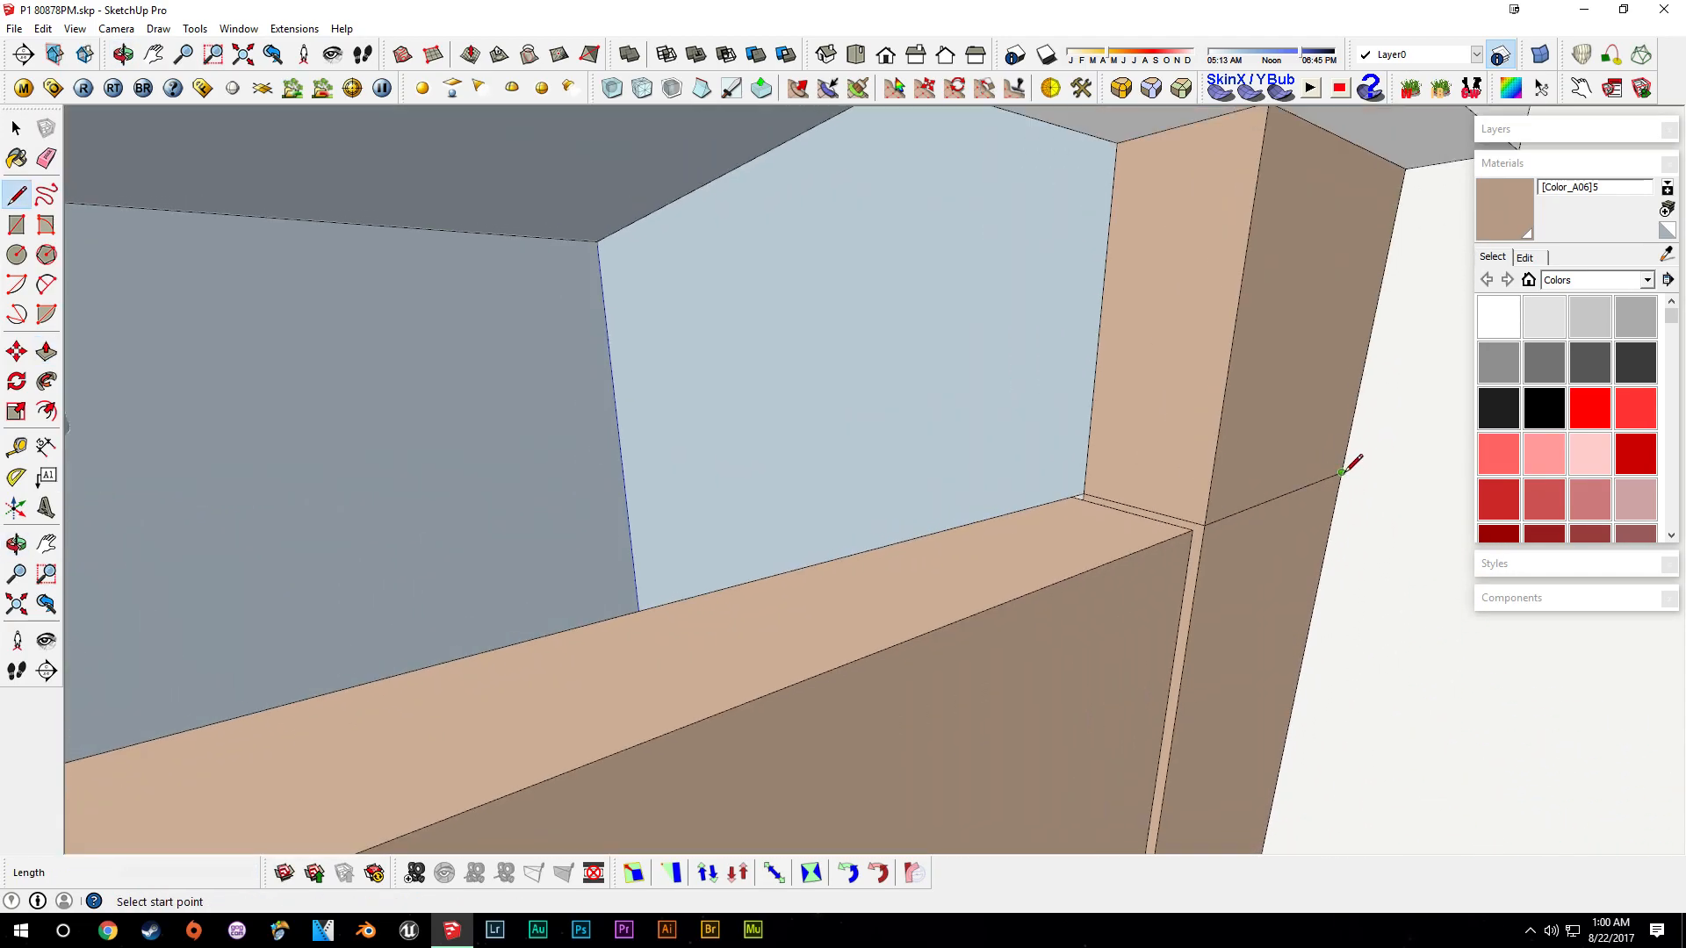
middle_click_drag(1353, 466, 1088, 352)
key("e")
left_click(1003, 319)
left_click_drag(966, 313, 991, 310)
left_click(1096, 315)
mouse_move(1088, 302)
middle_mouse_down()
mouse_move(967, 425)
mouse_move(995, 478)
mouse_move(895, 437)
mouse_move(1148, 485)
mouse_move(1109, 714)
mouse_move(1129, 650)
middle_mouse_up()
key("space")
- Push-pull the top face of the opposite side panel up 2"
scroll(1035, 725, "down", 2)
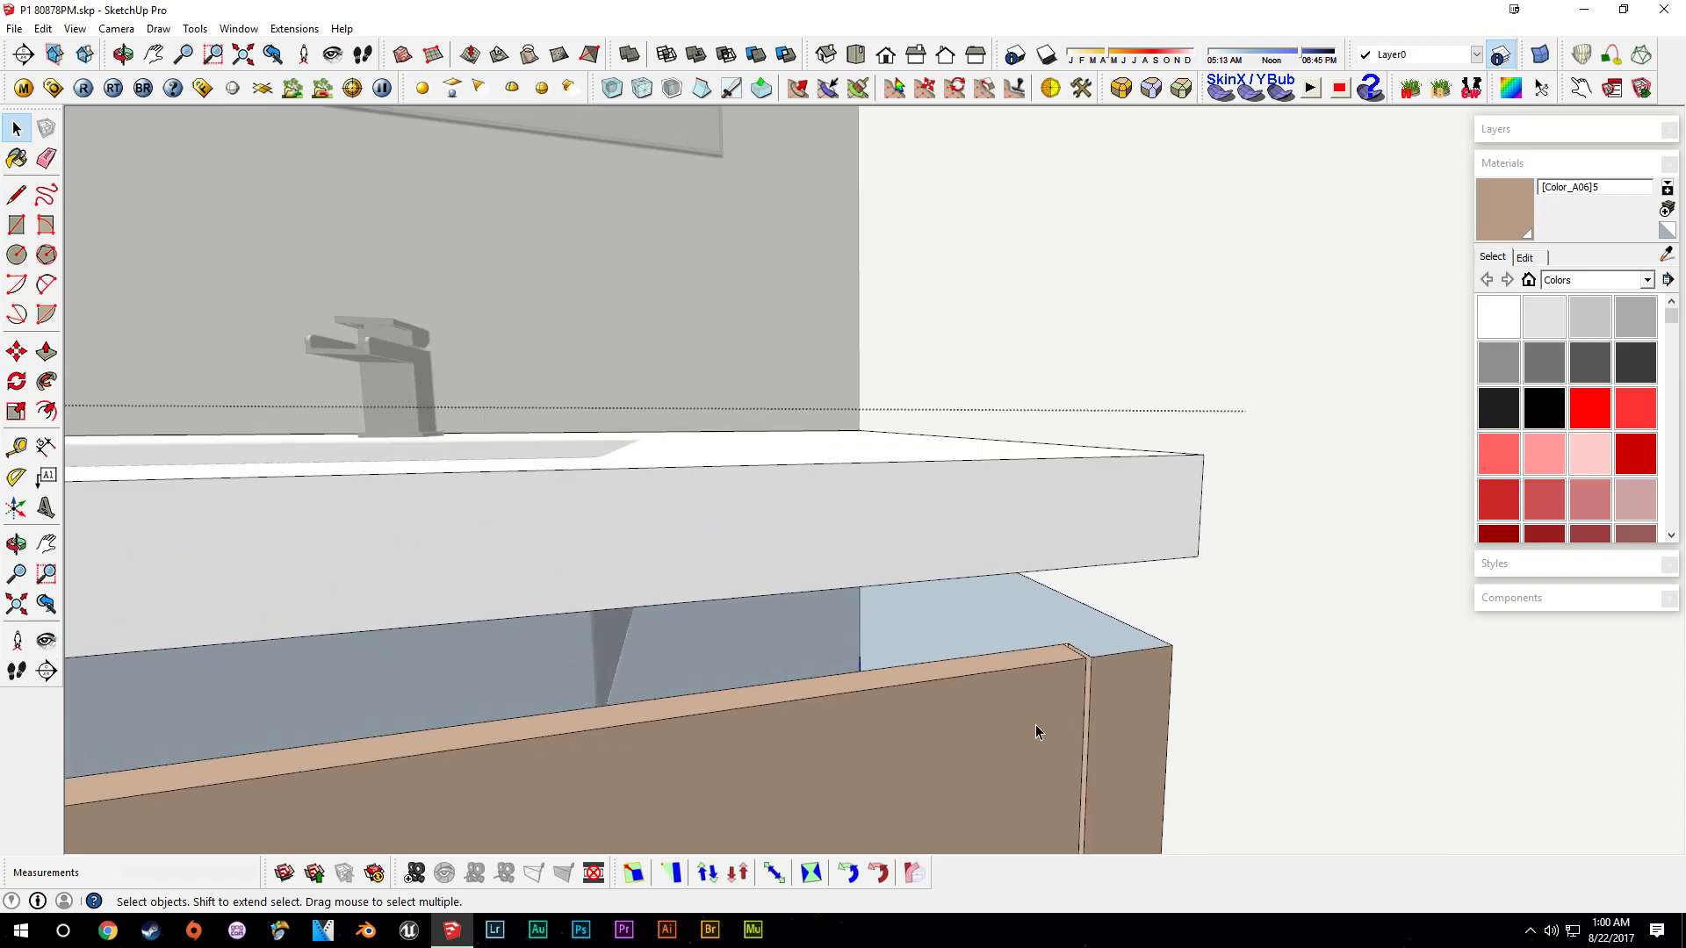
middle_click_drag(1020, 729, 1135, 641, "shift")
scroll(940, 676, "down", 3)
middle_click_drag(604, 759, 465, 600, "shift")
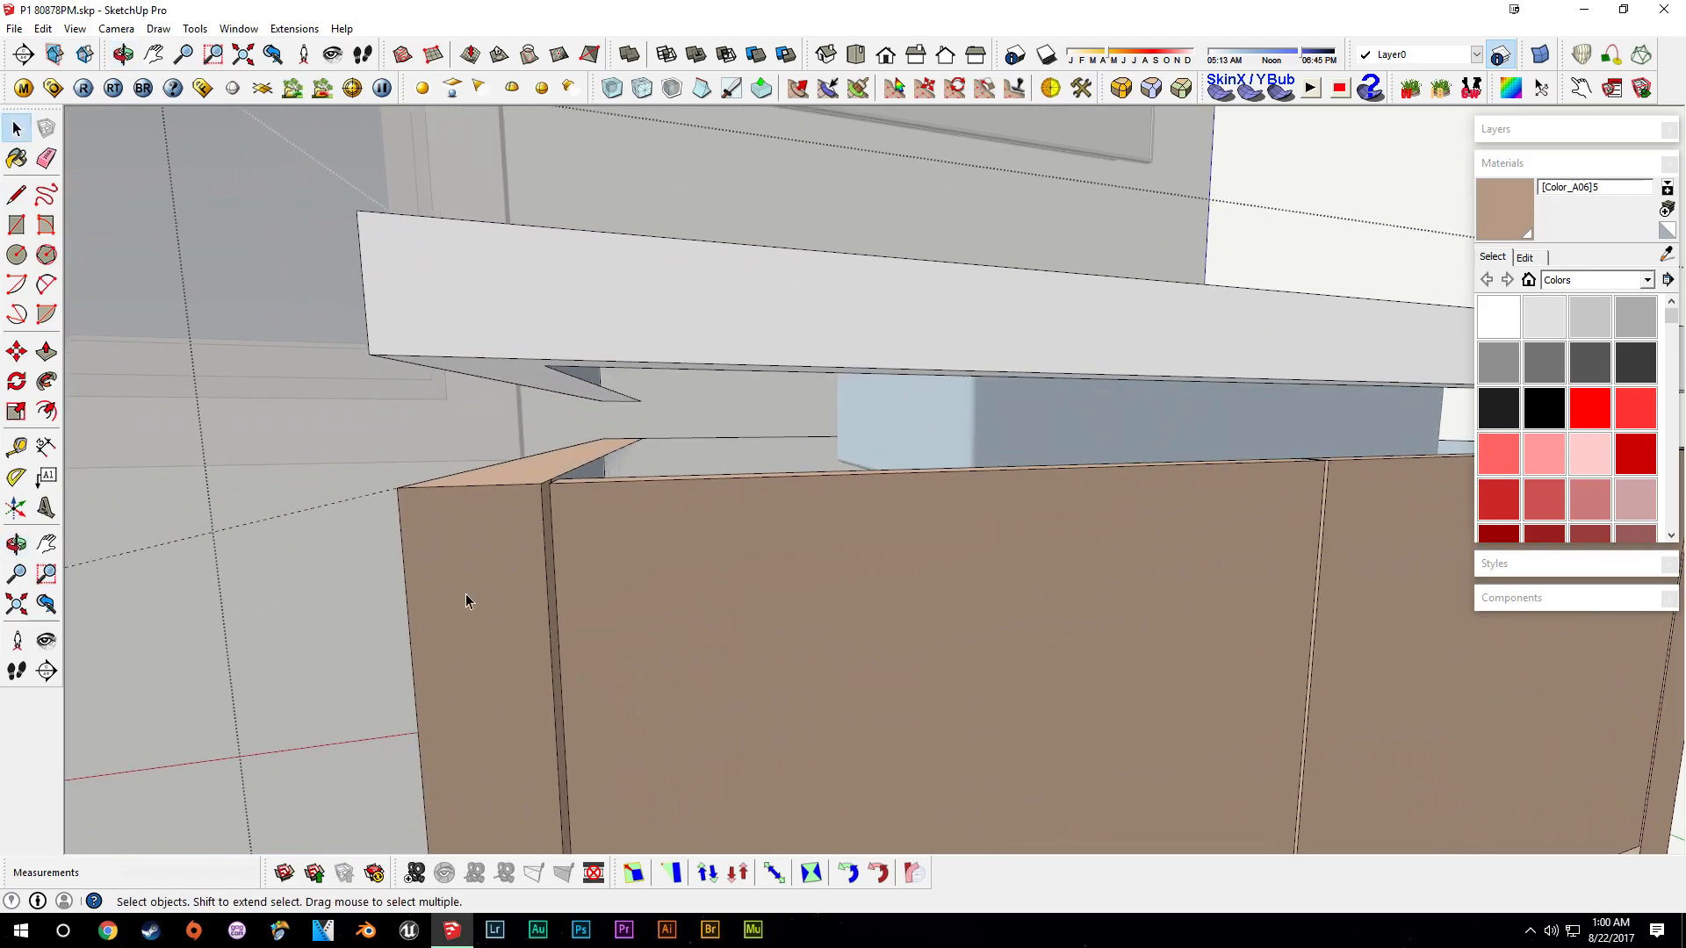
key("Escape")
key("space")
middle_click_drag(502, 555, 820, 534)
middle_click_drag(531, 475, 764, 587)
key("space")
key("p")
left_click(676, 530)
type("2")
key("Return")
- Erase the stray edges at the corner between the front panel and the side panel
double_click(915, 525)
key("e")
mouse_move(1098, 535)
middle_mouse_down()
mouse_move(913, 525)
mouse_move(921, 459)
mouse_move(934, 527)
mouse_move(894, 534)
mouse_move(926, 625)
middle_mouse_up()
left_click(913, 515)
key("l")
key("e")
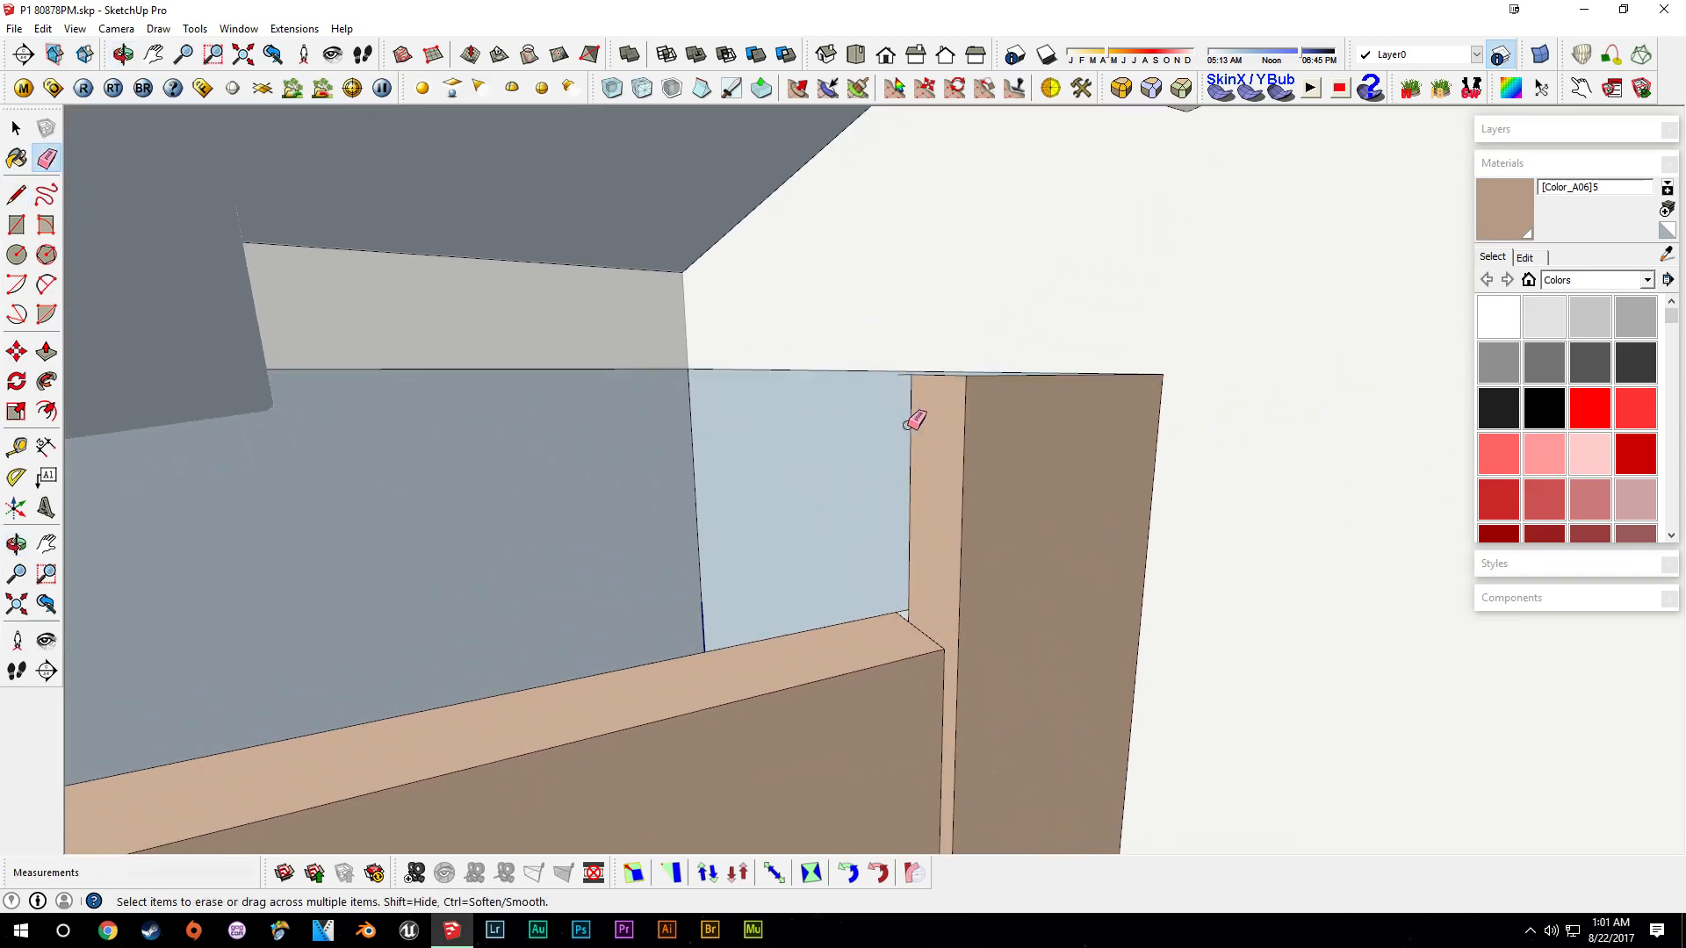
middle_click_drag(908, 425, 885, 440)
left_click(875, 409)
key("l")
scroll(947, 598, "up", 5)
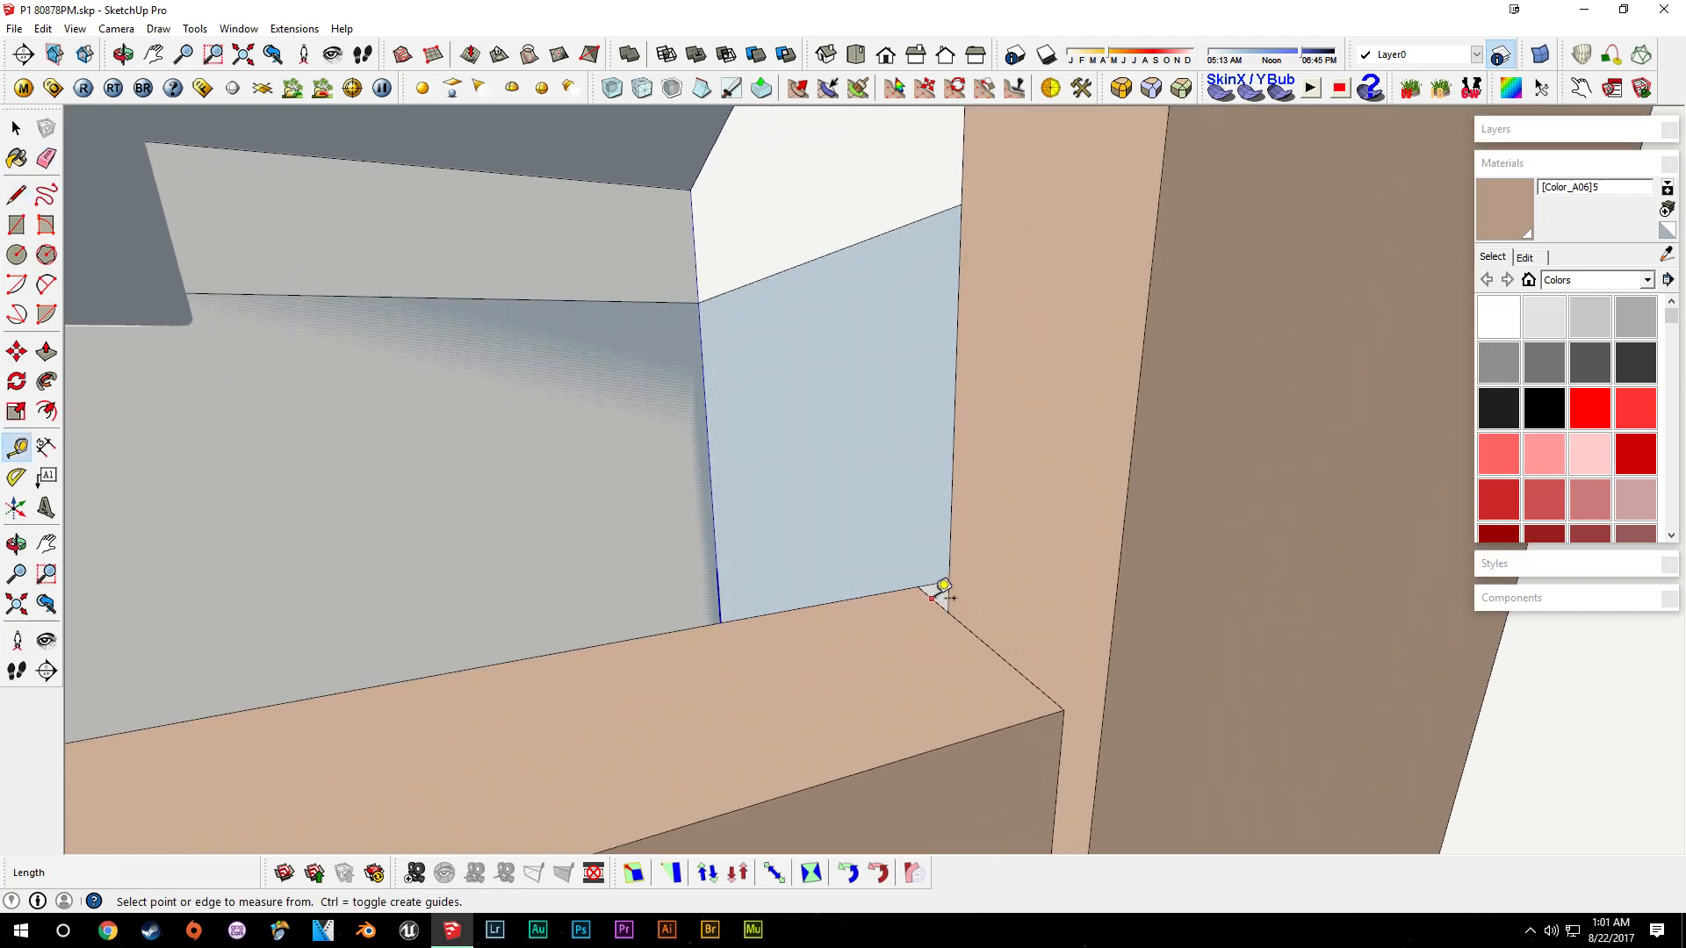
key("space")
middle_click_drag(963, 579, 893, 613)
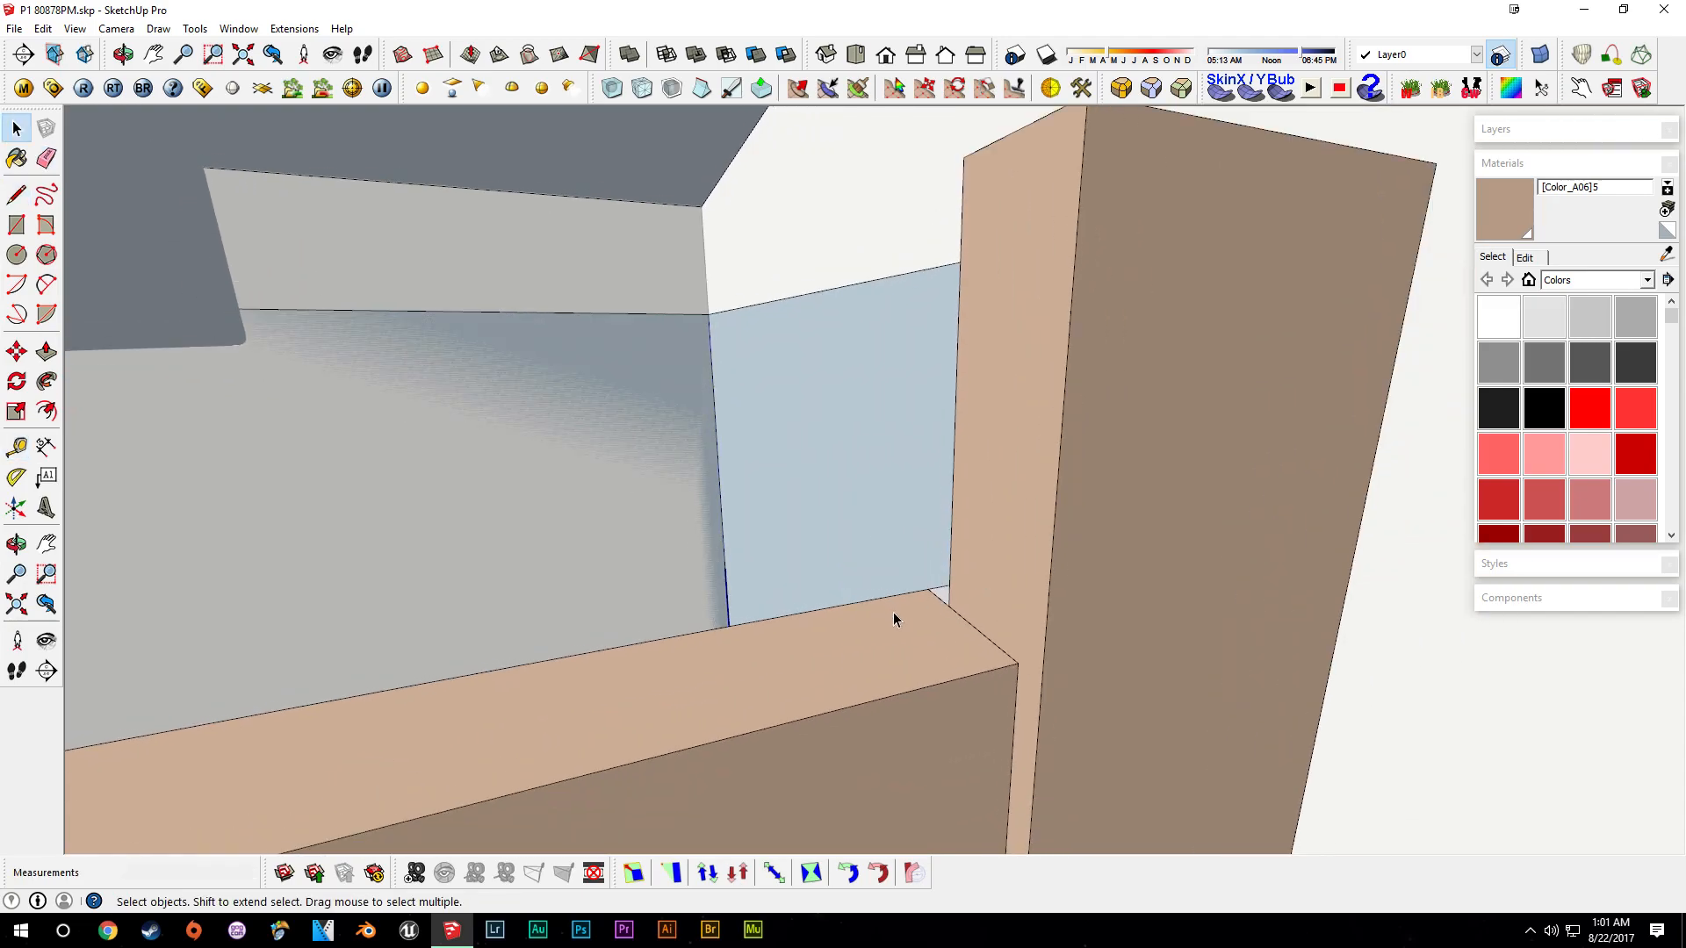
- Push-pull the top strip of the front panel 1/8"
key("p")
left_click(888, 646)
type("1/")
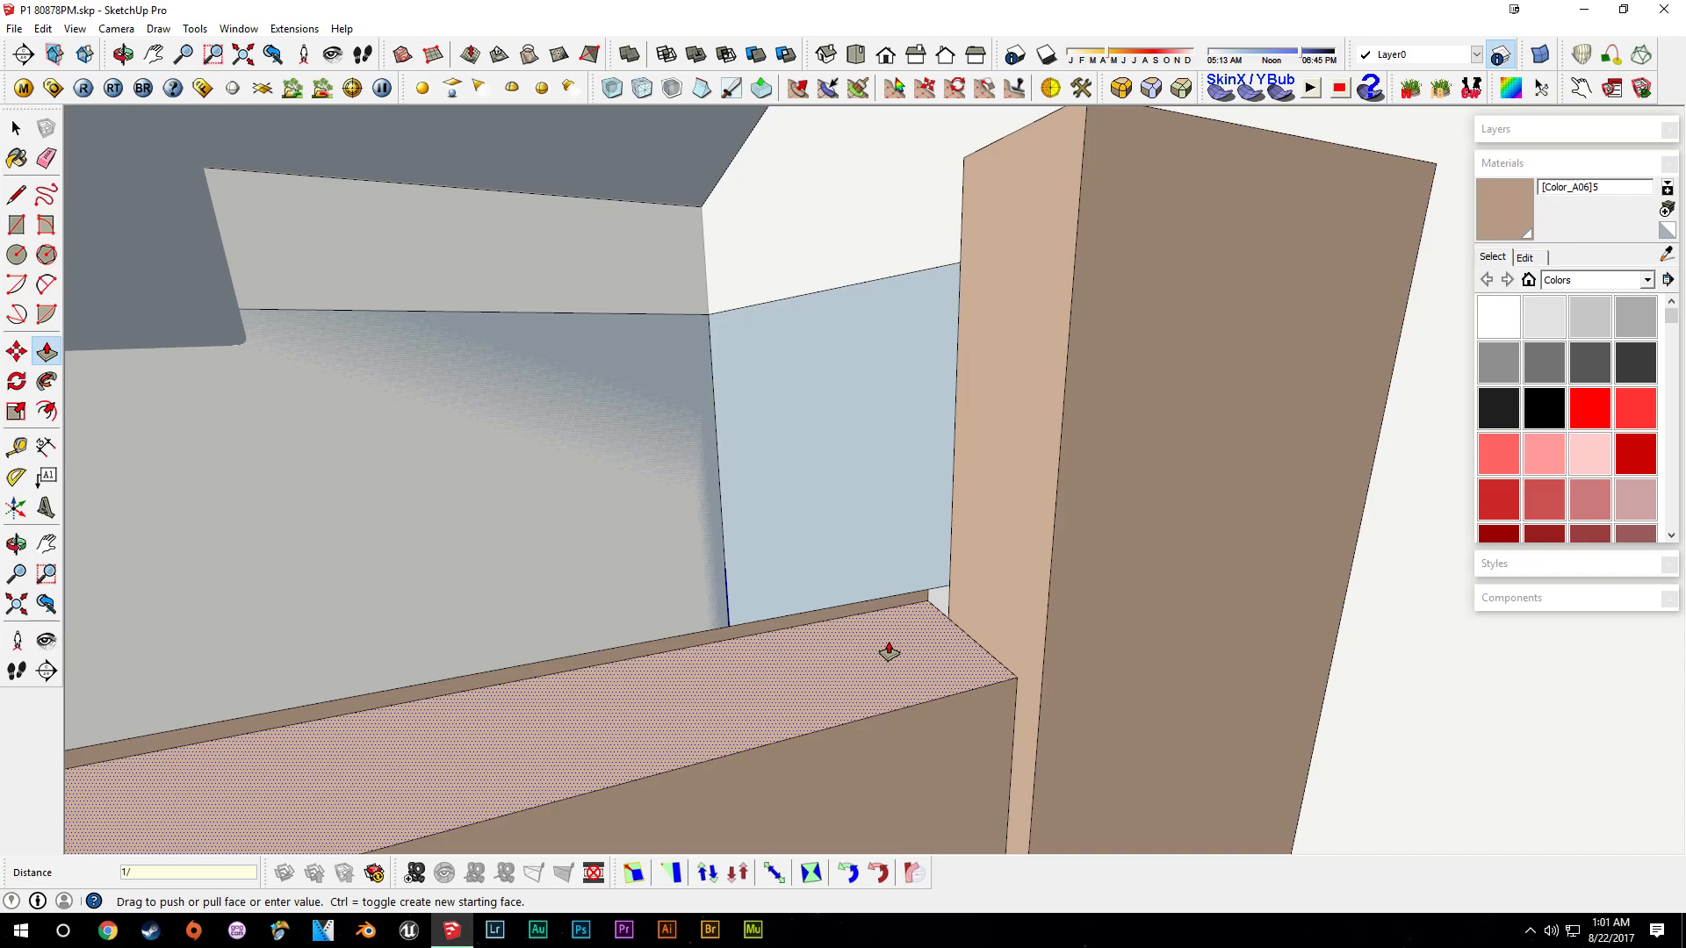
type("8")
key("Return")
scroll(890, 641, "down", 5)
middle_click_drag(633, 708, 1029, 651)
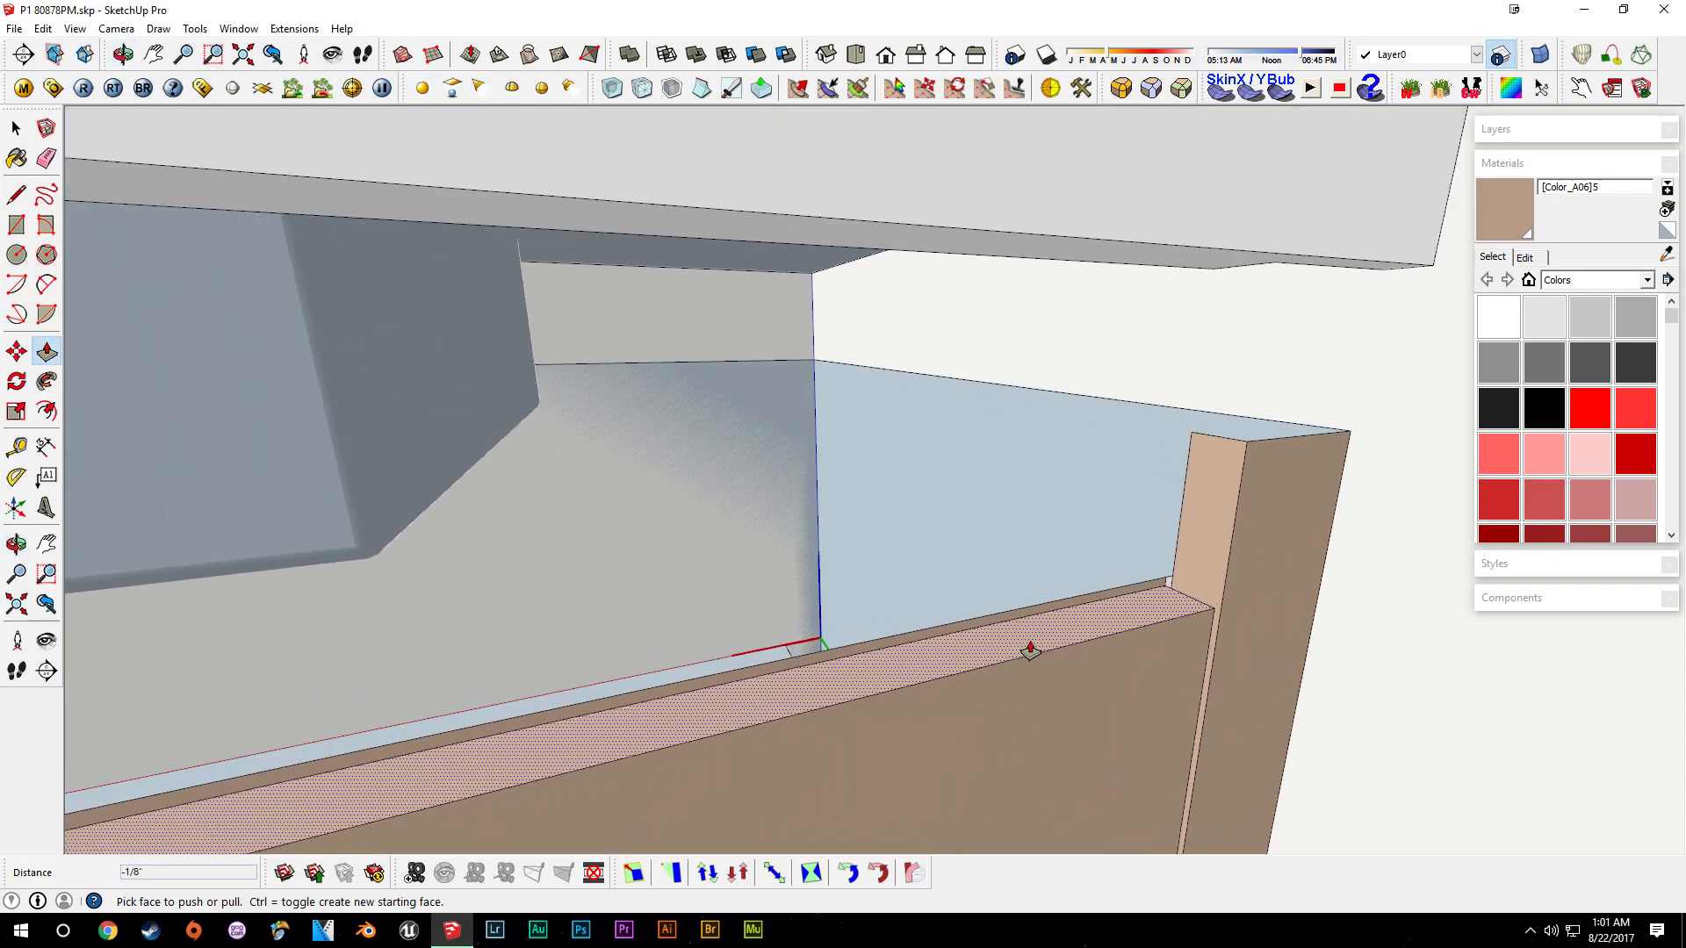
- Inspect the inside of the vanity where the front panel meets the side panels
key("t")
key("space")
left_click(1172, 577)
middle_click_drag(1172, 577, 1106, 523)
scroll(846, 425, "up", 4)
left_click(762, 402)
middle_click_drag(762, 402, 1167, 549)
key("space")
scroll(1220, 451, "up", 3)
middle_click_drag(1219, 451, 1479, 505)
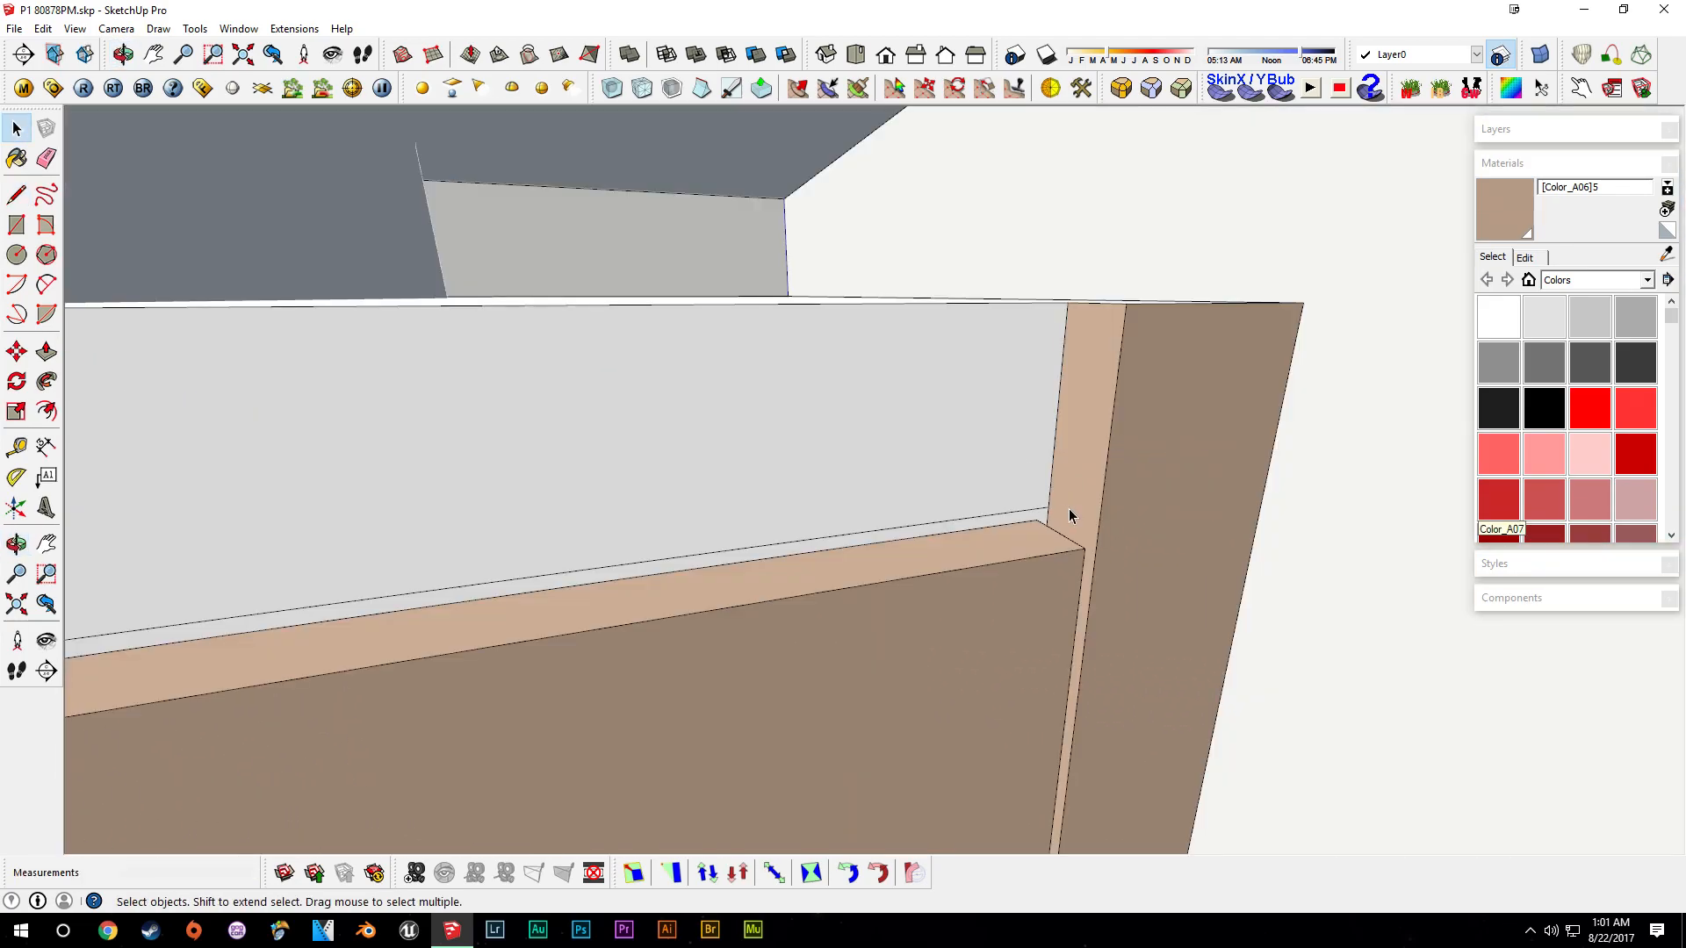
left_click(1041, 515)
left_click(829, 527)
scroll(816, 532, "down", 4)
middle_click_drag(720, 558, 1178, 539, "shift")
scroll(360, 584, "down", 2)
mouse_move(359, 597)
middle_mouse_down("shift")
mouse_move(1185, 526)
mouse_move(1121, 508)
middle_mouse_up("shift")
scroll(319, 603, "down", 3)
left_click(536, 452)
mouse_move(531, 492)
middle_mouse_down("shift")
mouse_move(998, 553)
mouse_move(927, 562)
middle_mouse_up("shift")
key("space")
- Push-pull a face inside the vanity's front corner and erase the leftover edge
key("p")
left_click(859, 561)
left_click(749, 566)
key("e")
mouse_move(749, 614)
middle_mouse_down()
mouse_move(779, 689)
mouse_move(956, 459)
mouse_move(951, 483)
middle_mouse_up()
scroll(779, 688, "down", 3)
scroll(860, 570, "down", 1)
- Measure the door panel and place a guide about 15/16" below its top edge
key("t")
left_click(939, 544)
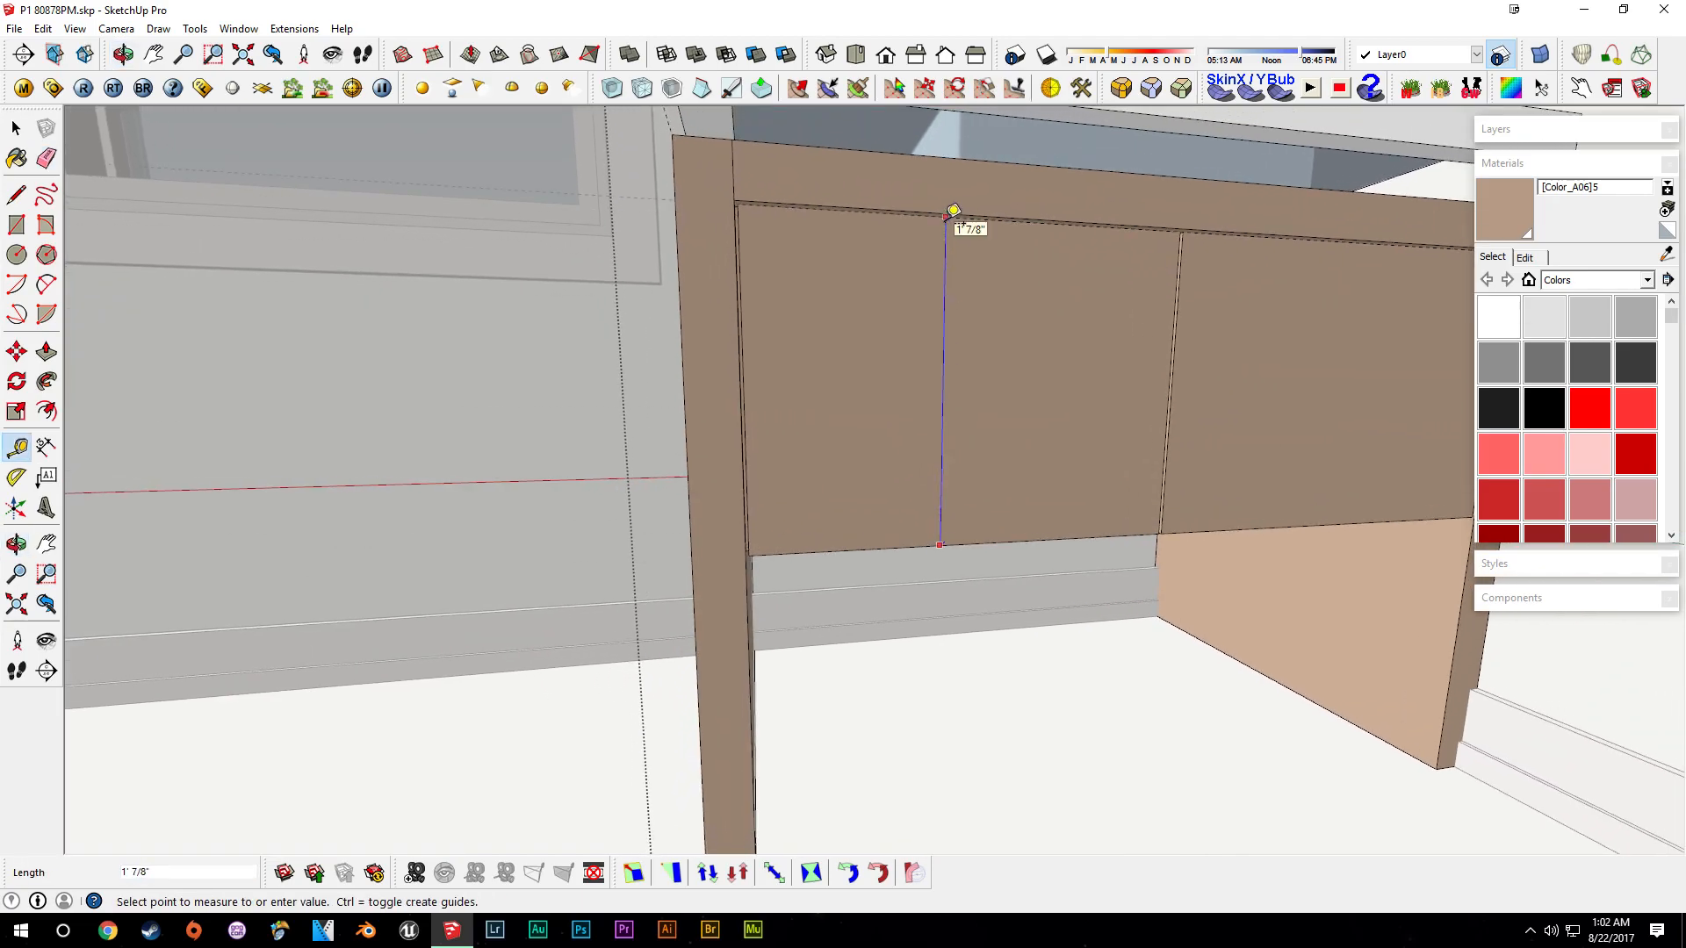
middle_click_drag(945, 217, 856, 443, "shift")
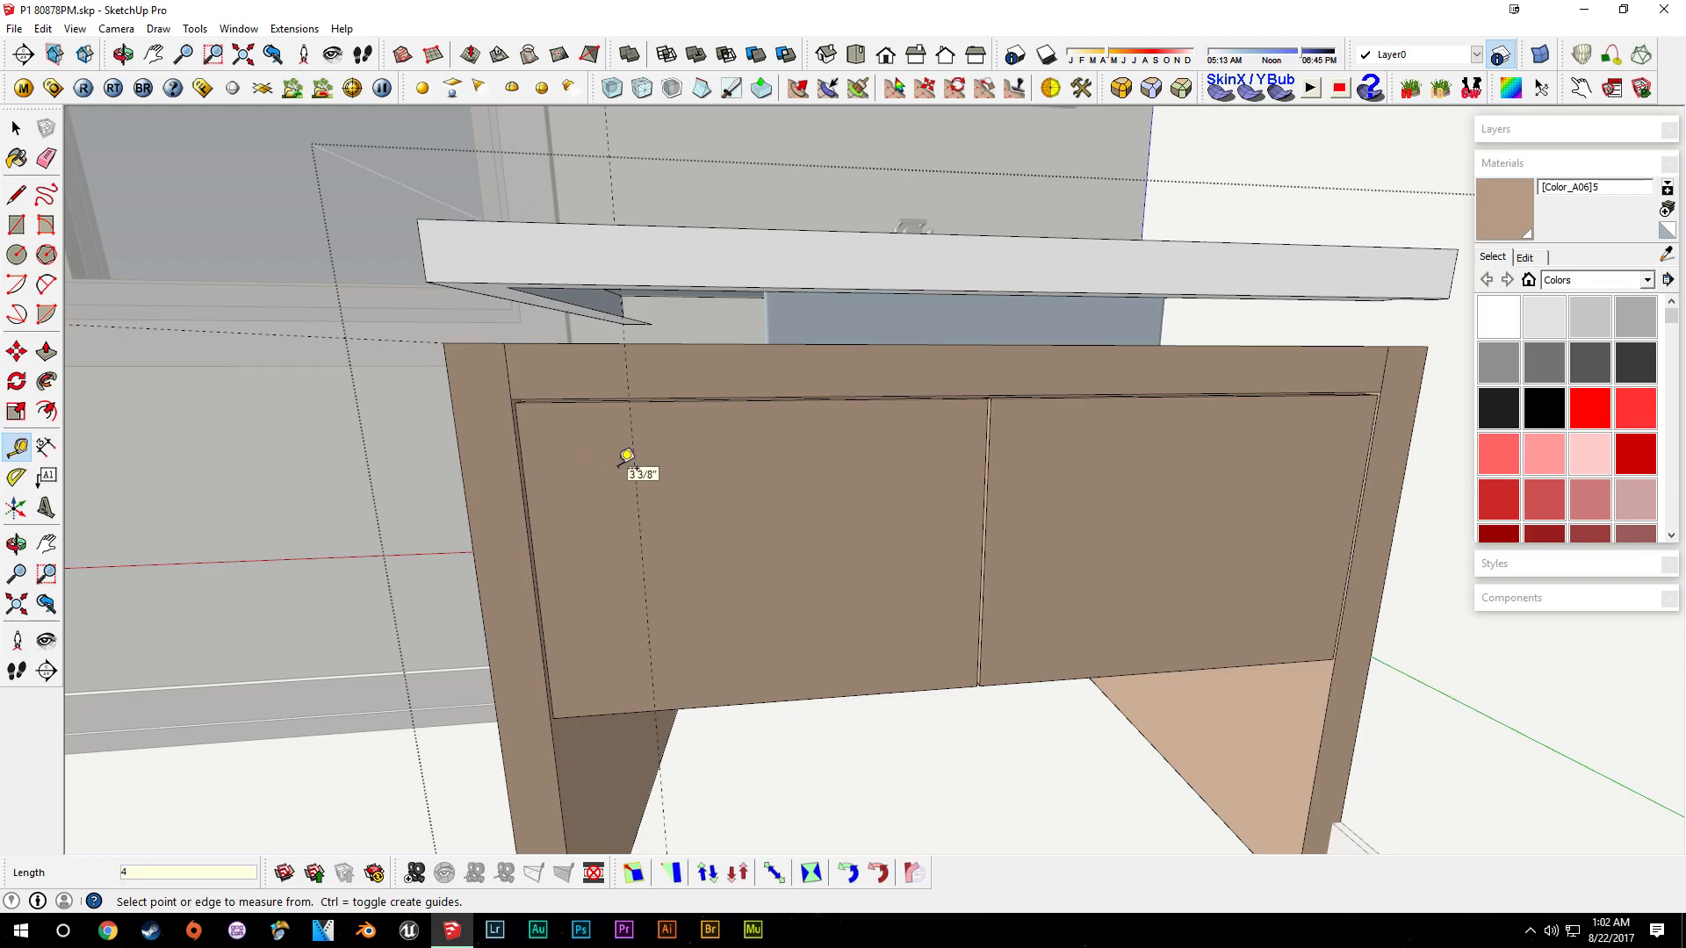
mouse_move(623, 465)
middle_mouse_down()
mouse_move(602, 471)
mouse_move(626, 442)
middle_mouse_up()
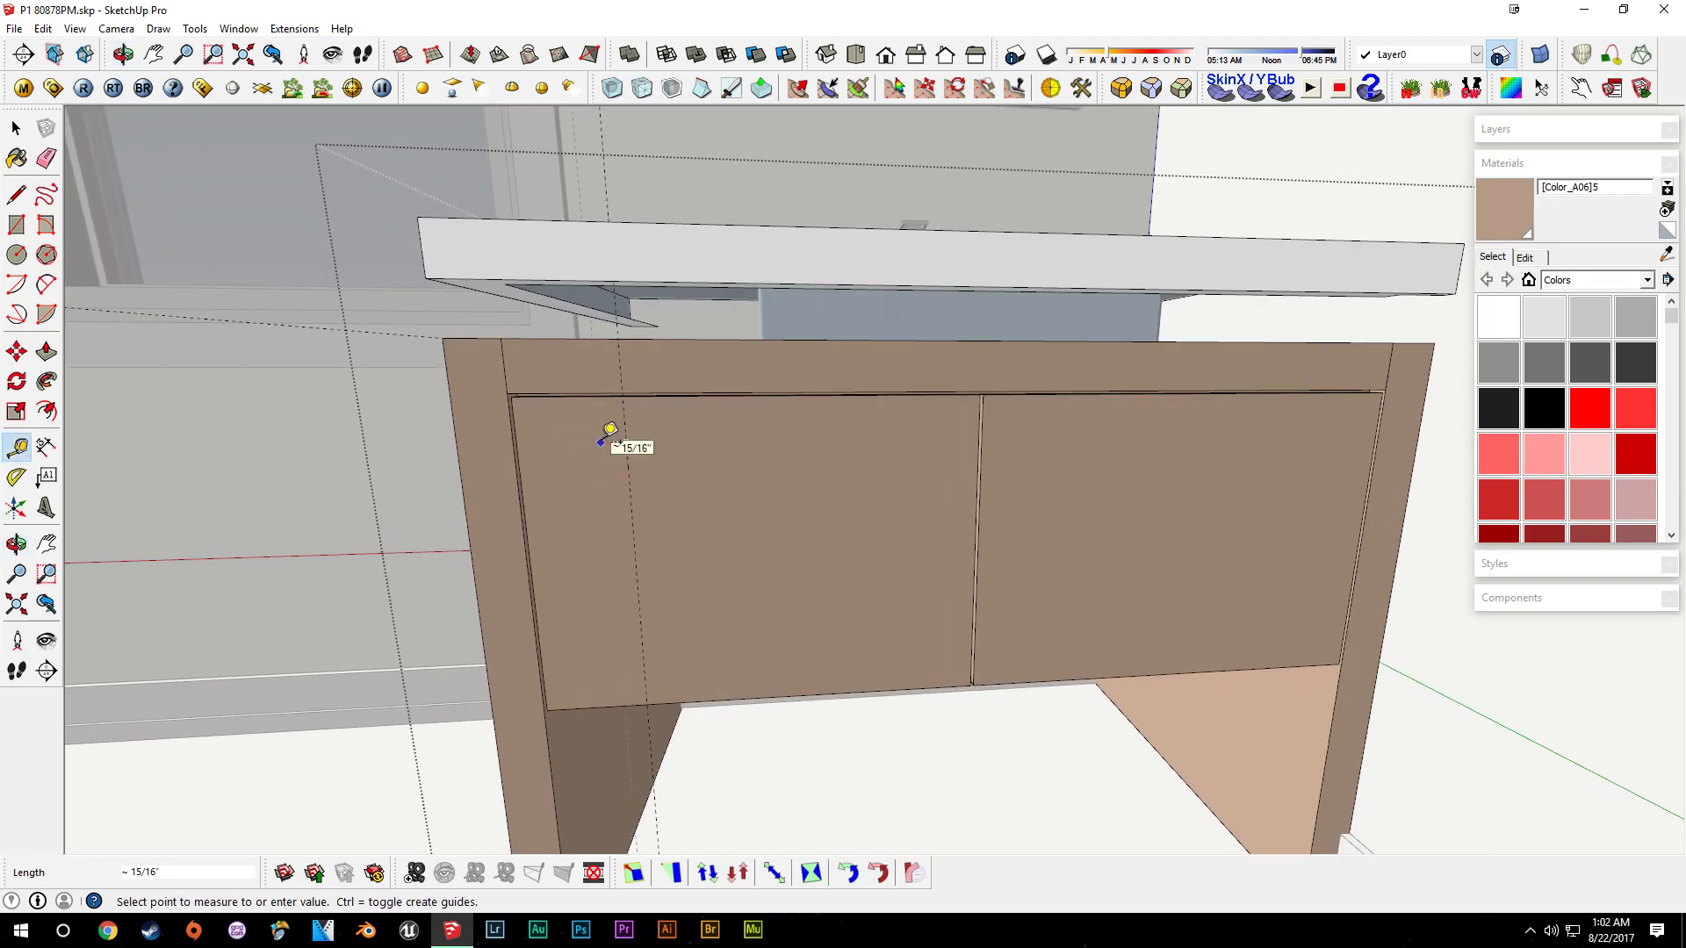
left_click(623, 434)
middle_click_drag(623, 434, 696, 466)
- Push-pull the door faces slightly outward from the front panel
key("p")
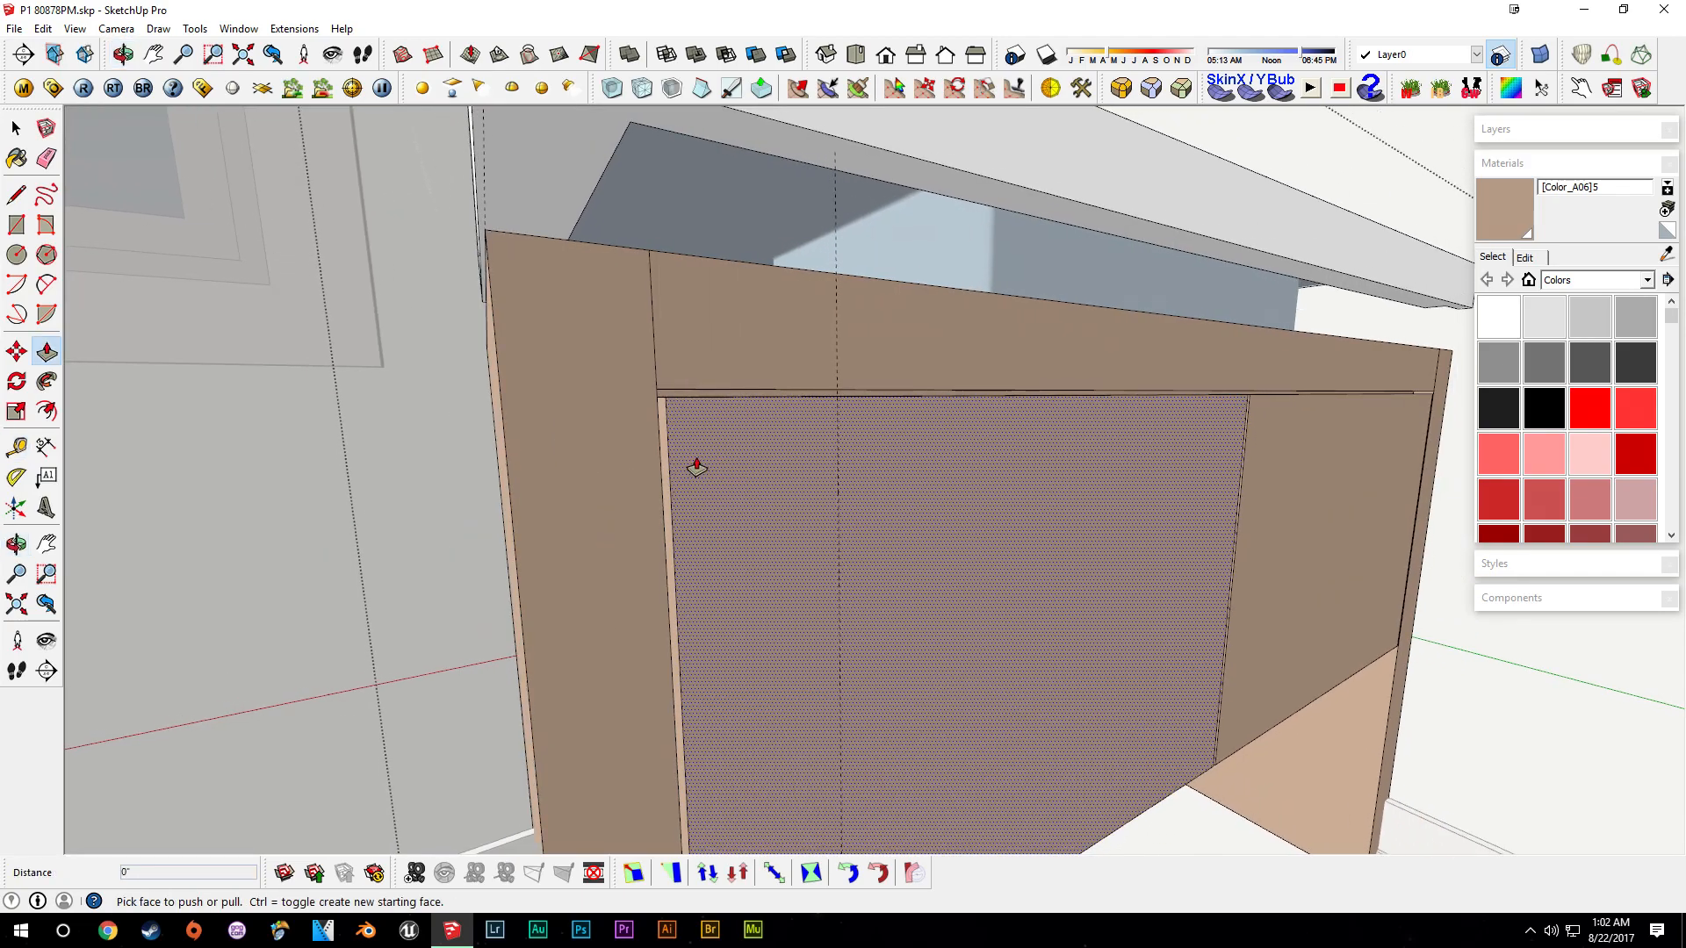
scroll(694, 464, "up", 2)
left_click(647, 423)
left_click(878, 439)
middle_click_drag(878, 439, 698, 425)
left_click(664, 411)
left_click(783, 424)
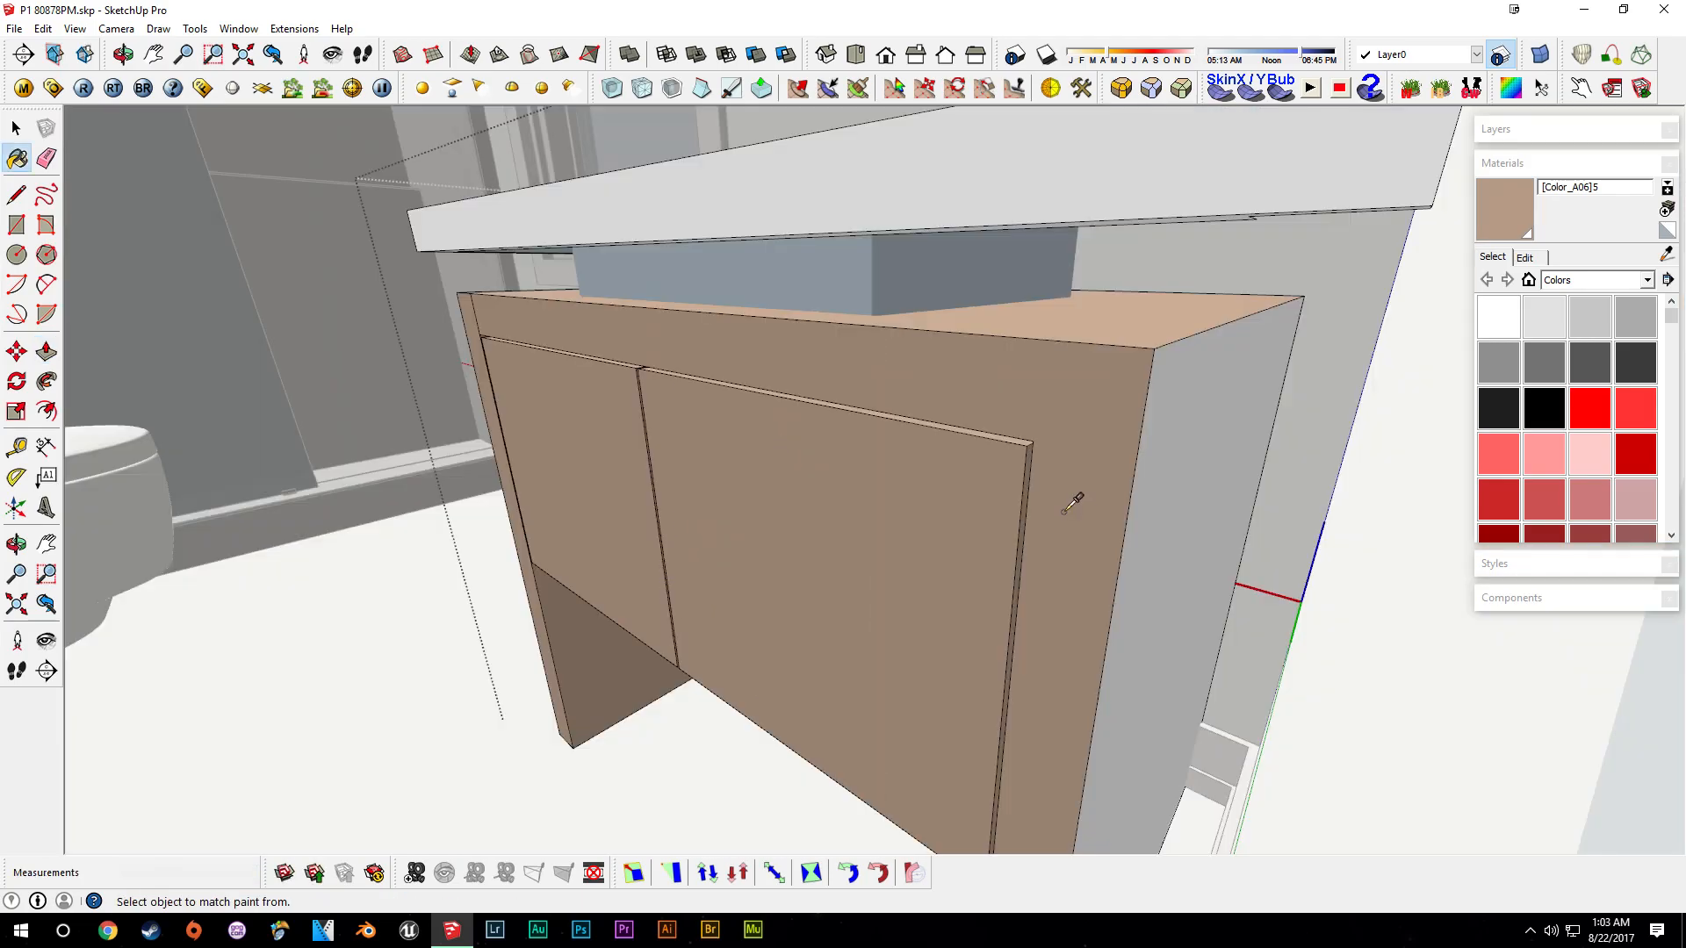
left_click(1197, 449)
key("space")
- Draw a closing line along the top of the door panel on the vanity front
mouse_move(992, 527)
middle_mouse_down()
mouse_move(1106, 568)
mouse_move(1099, 615)
middle_mouse_up()
scroll(1232, 467, "up", 4)
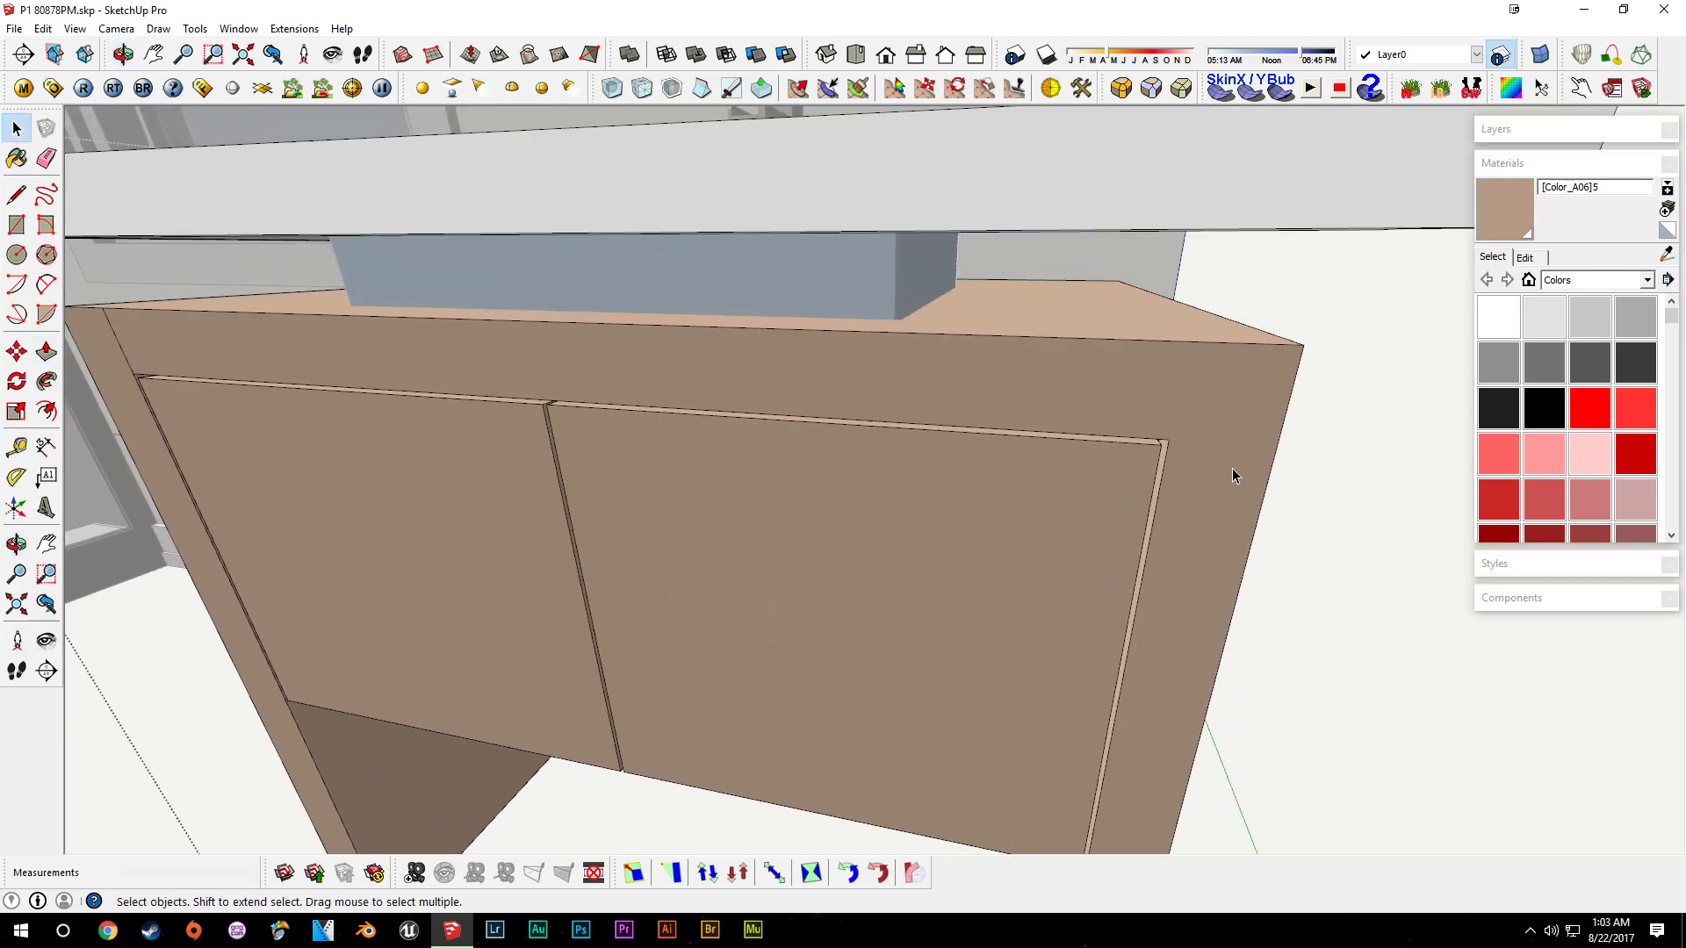
key("l")
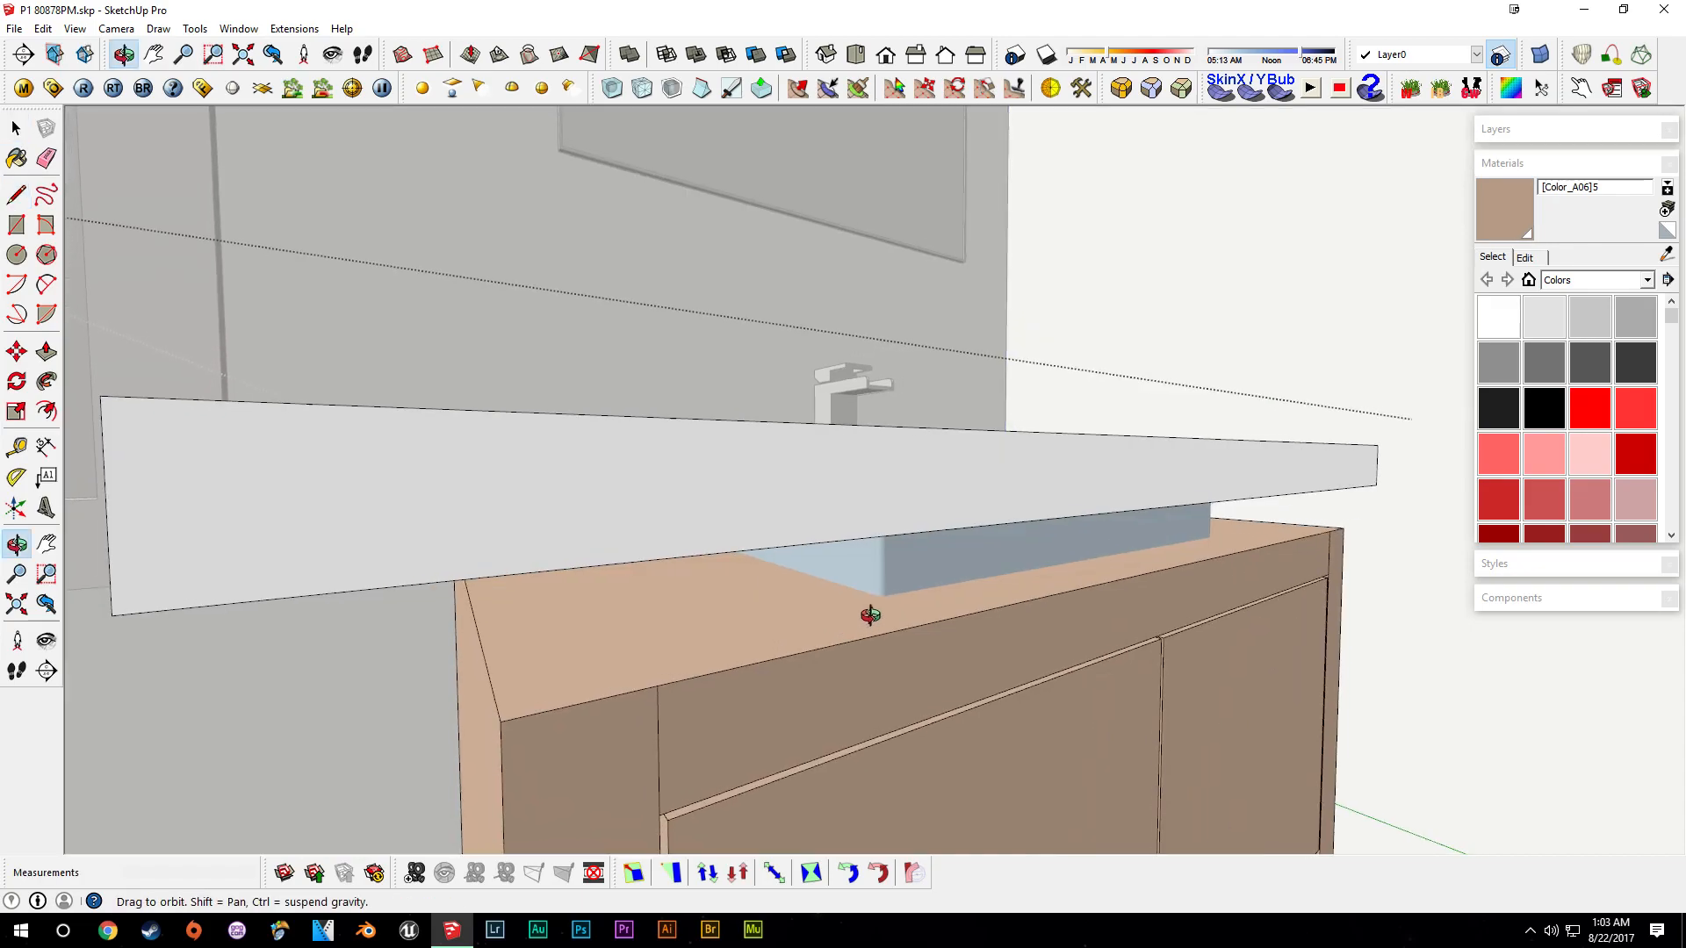
middle_click_drag(869, 613, 968, 427)
left_click(967, 426)
mouse_move(1017, 562)
middle_mouse_down()
mouse_move(1017, 538)
mouse_move(1009, 564)
mouse_move(755, 398)
middle_mouse_up()
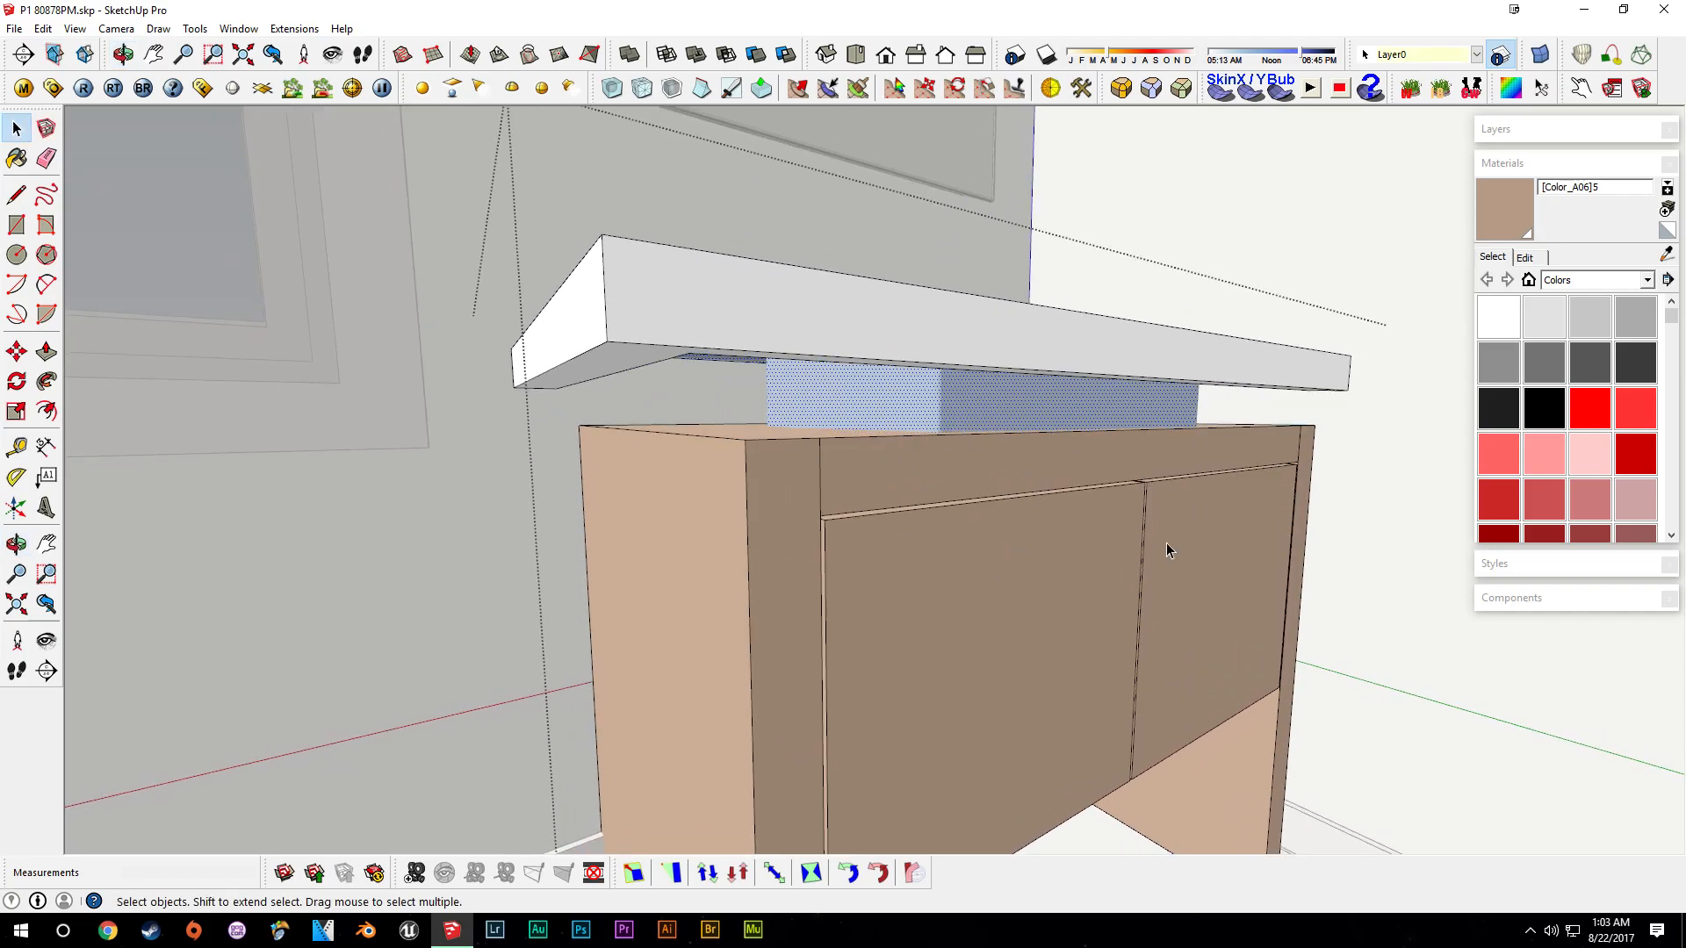
- Select and delete the countertop and sink basin from the vanity
middle_click_drag(729, 515, 956, 521)
key("space")
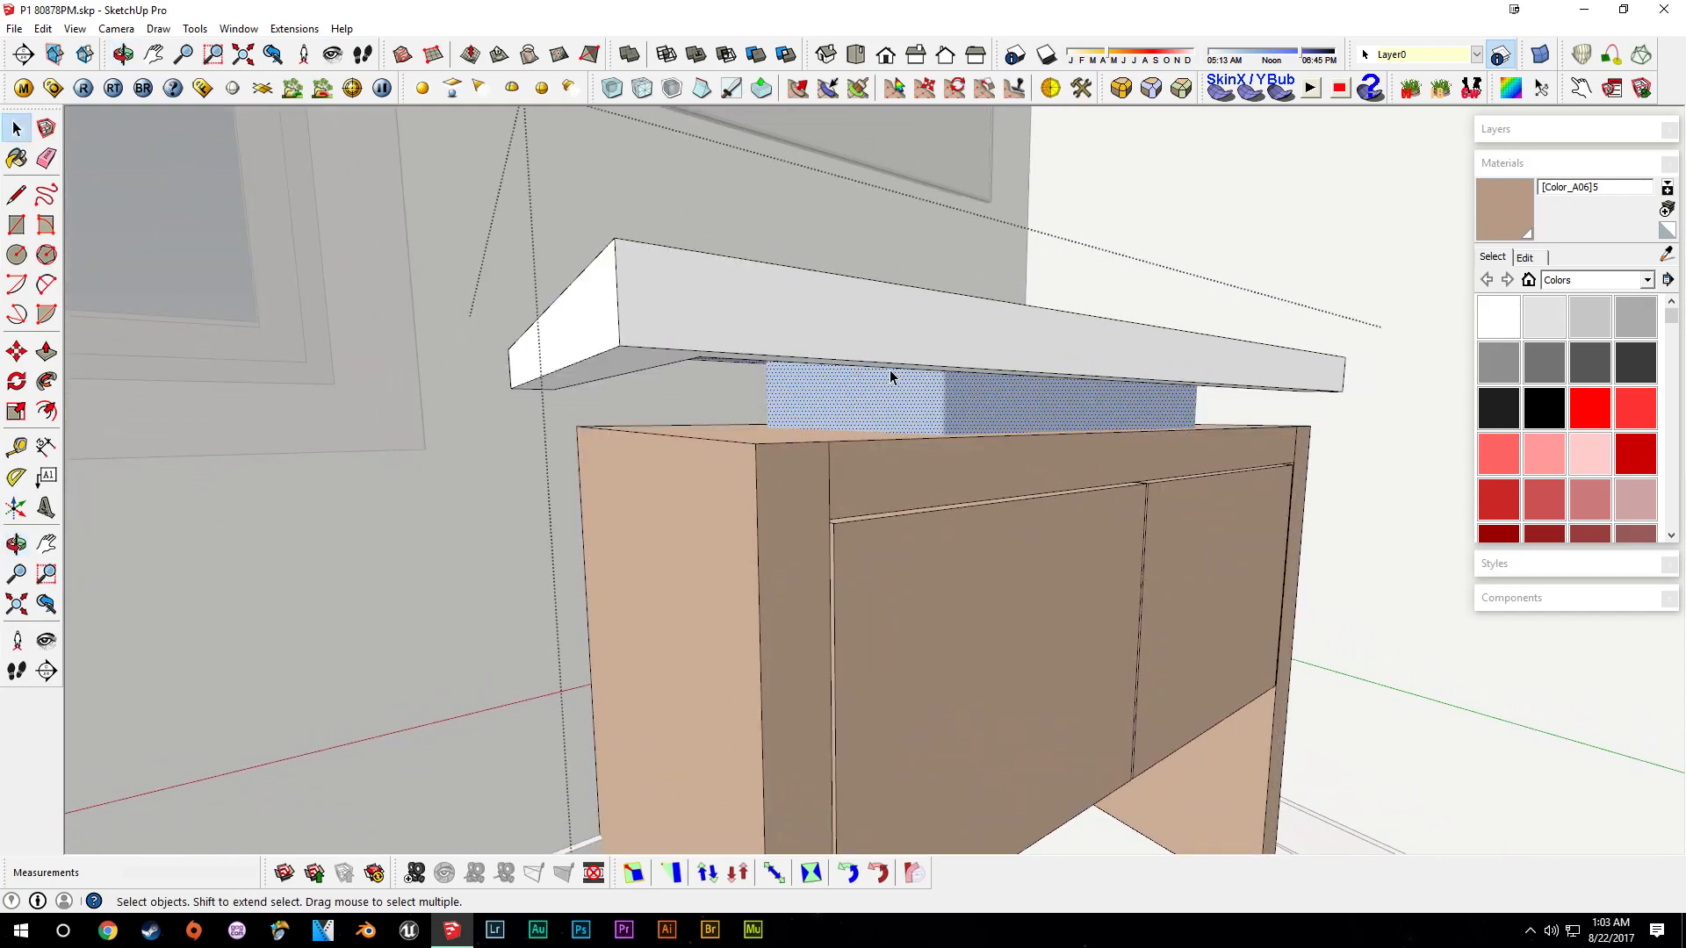
left_click(855, 343)
middle_click_drag(908, 372, 809, 453)
key("Delete")
- Select the vanity's top face and push-pull it up 4" to build a new countertop block
left_click(887, 483)
left_click_drag(887, 483, 920, 483)
left_click(892, 498)
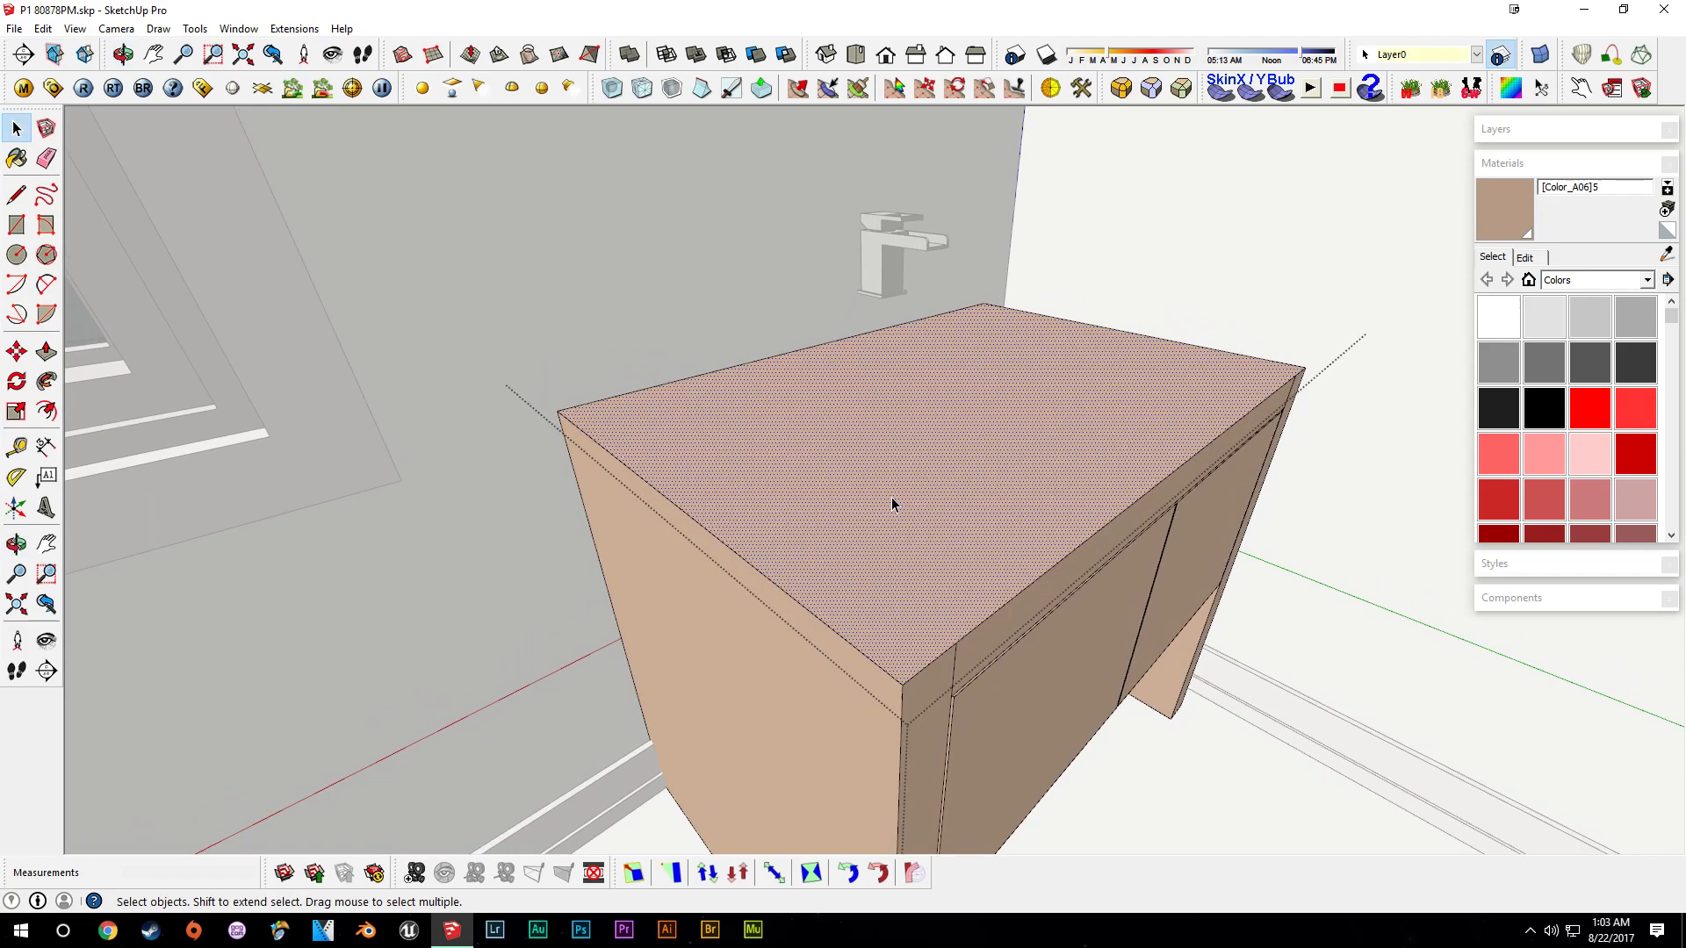
key("p")
left_click(912, 512)
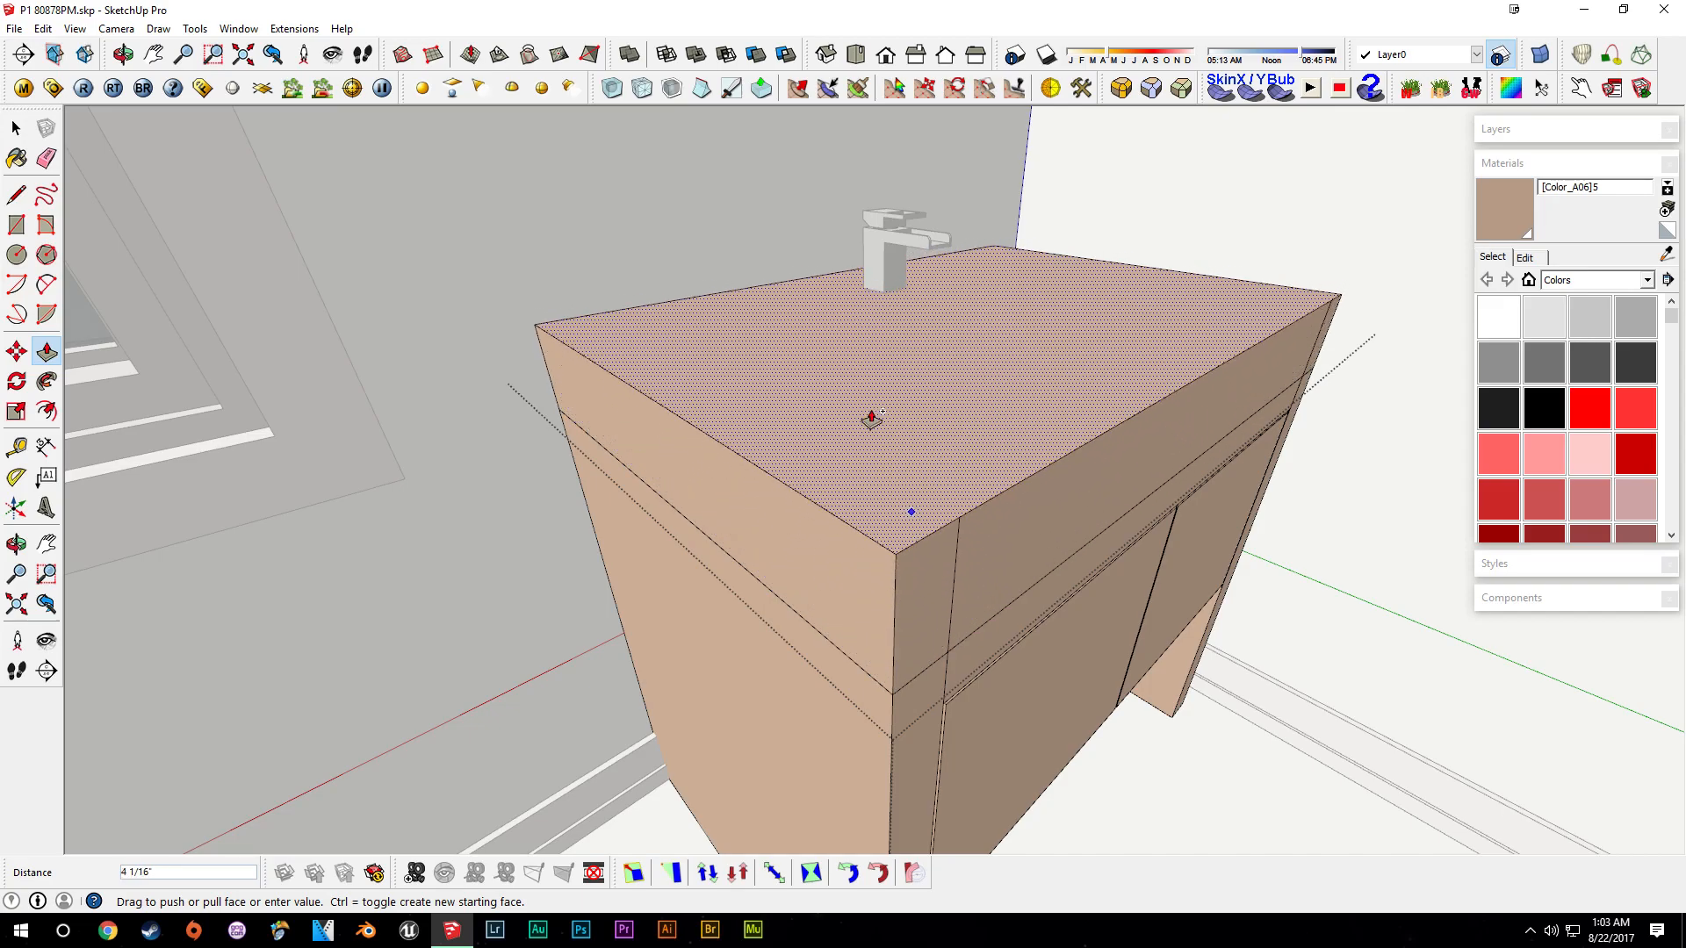
middle_click_drag(1017, 153, 793, 537)
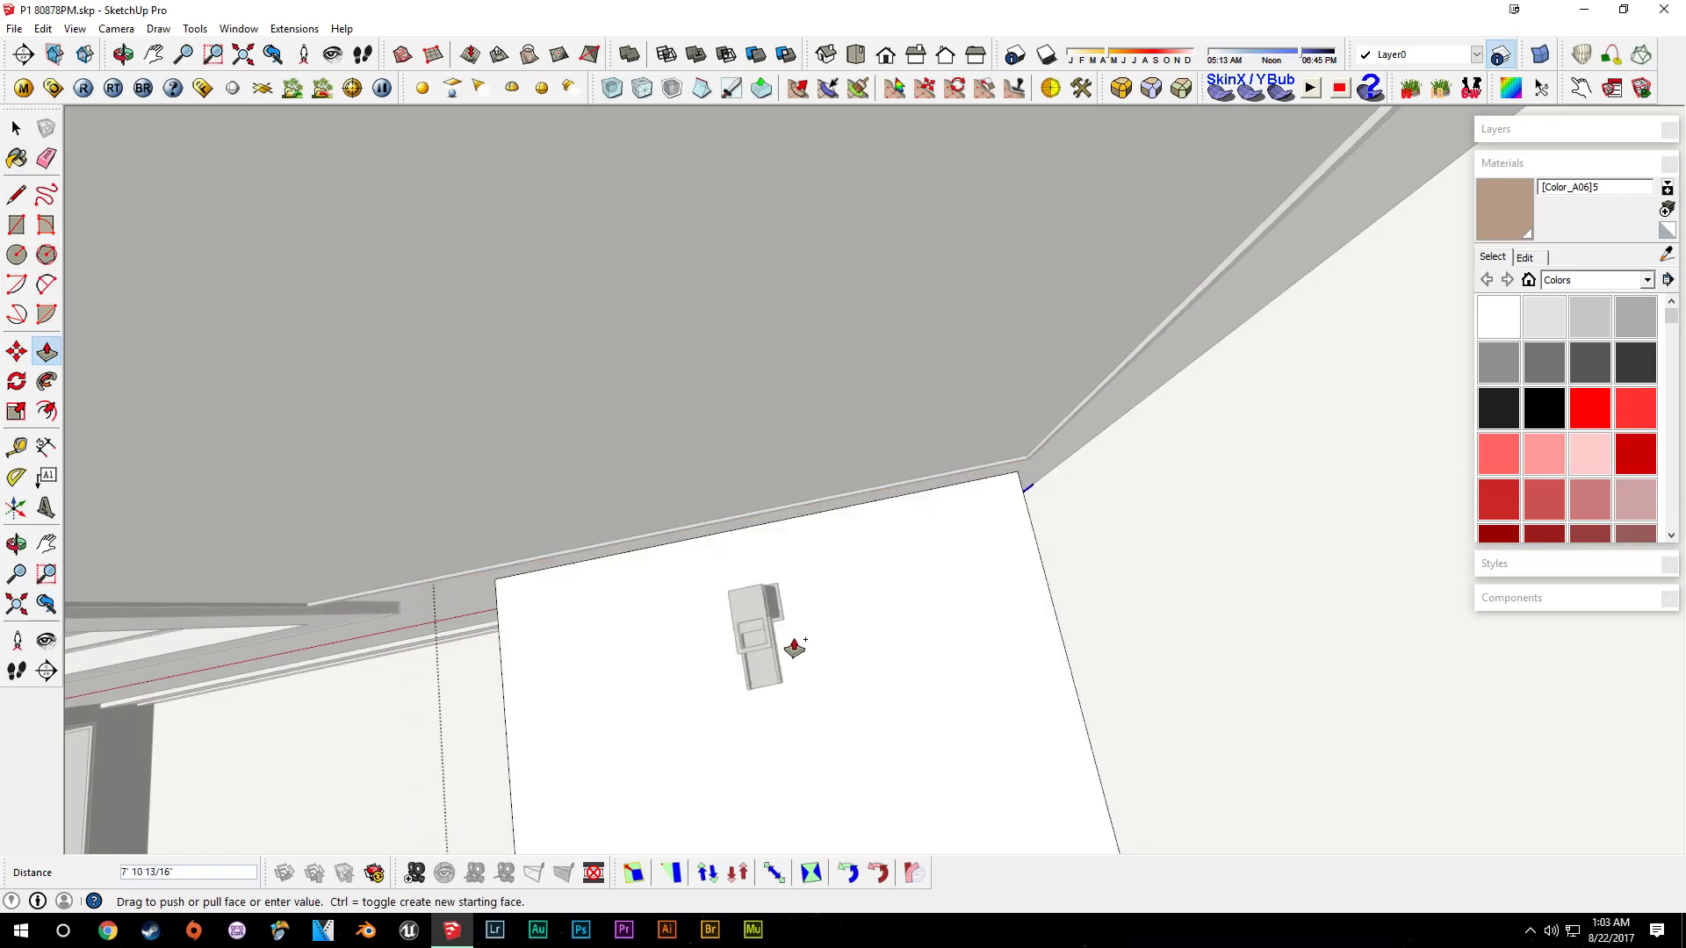
scroll(784, 627, "up", 12)
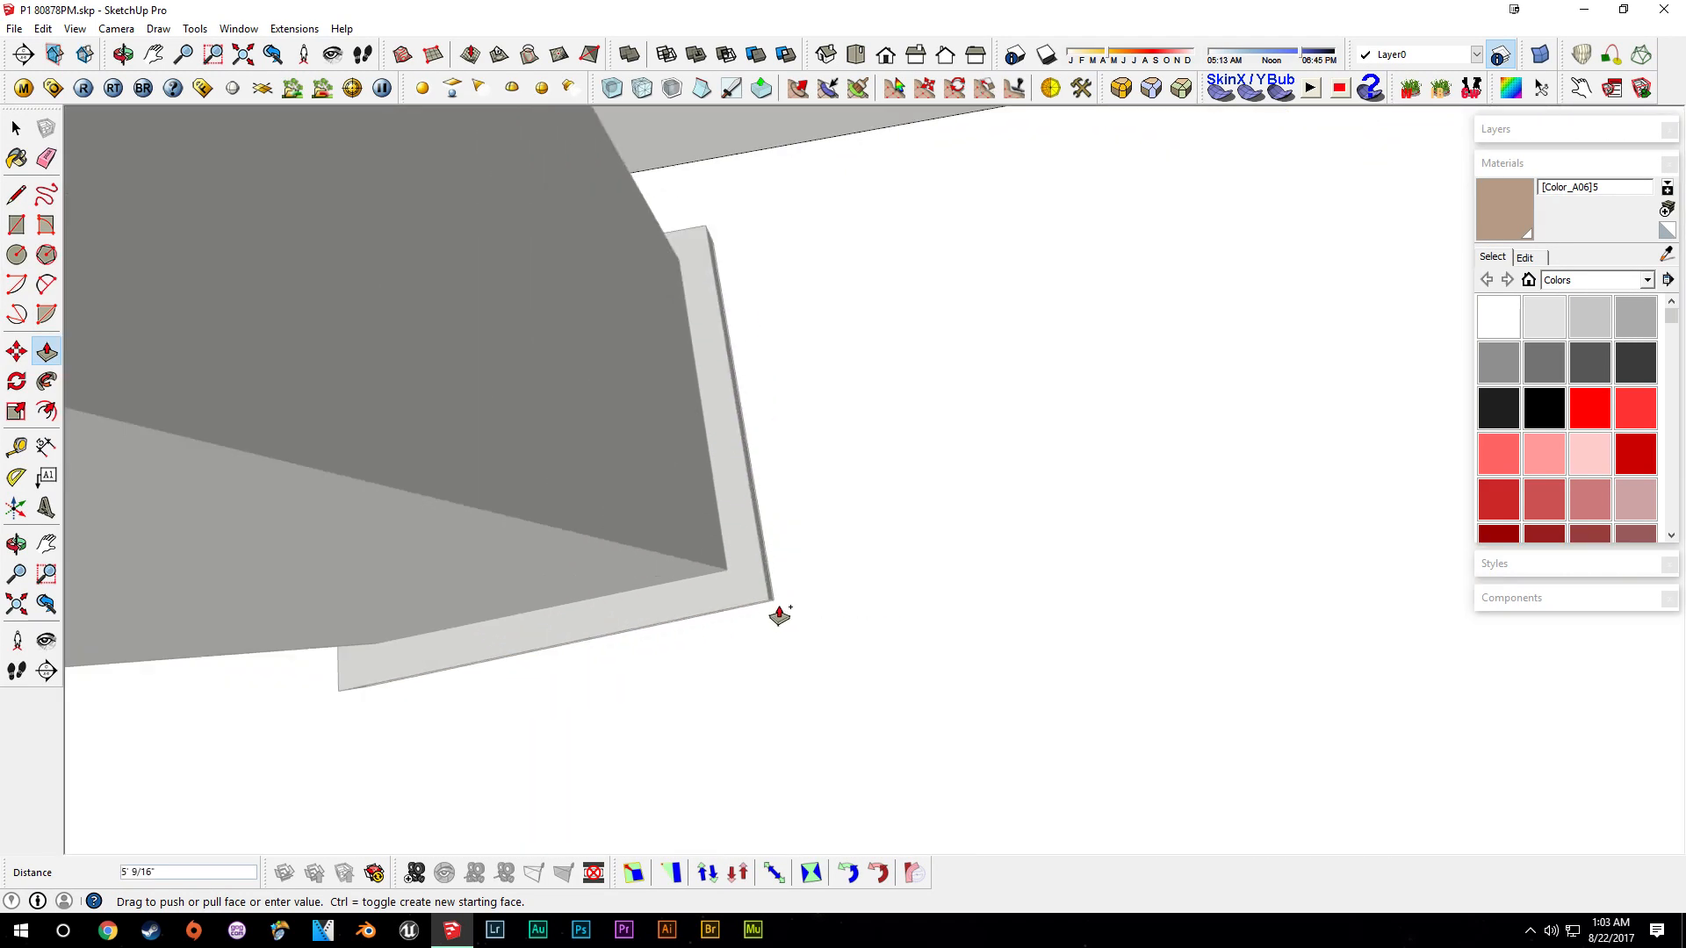
middle_click_drag(780, 614, 667, 514)
scroll(734, 564, "down", 15)
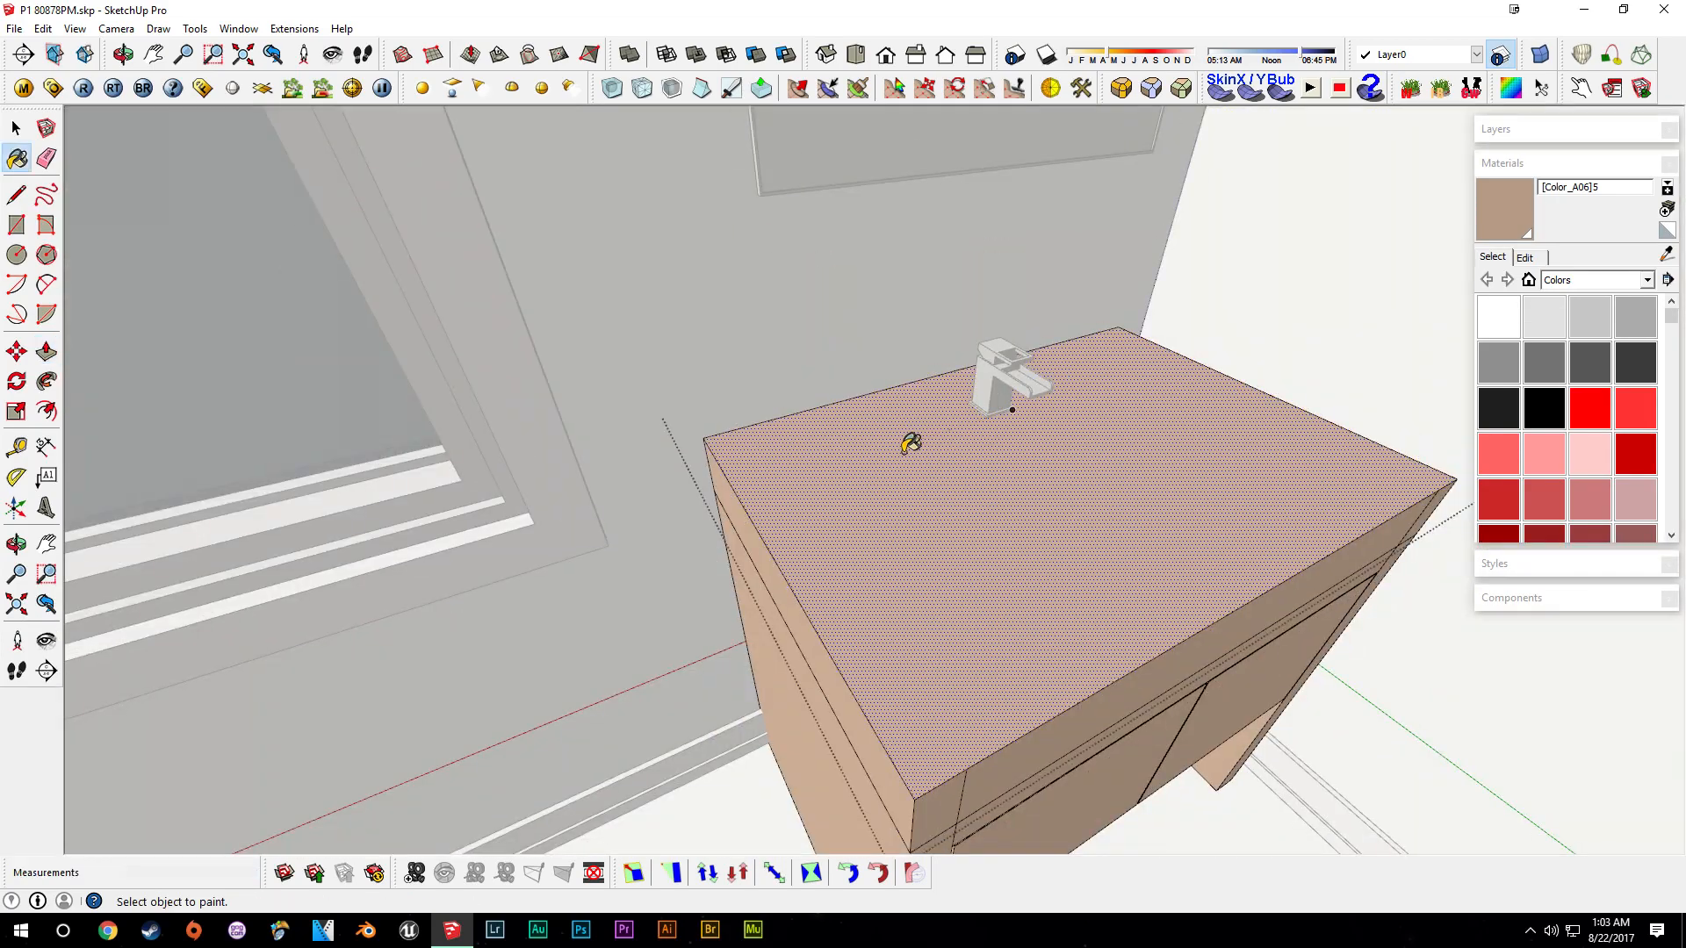
middle_click_drag(913, 444, 1036, 526)
- Paint the raised countertop band white
left_click(1497, 318)
left_click(1007, 689)
left_click(1041, 648)
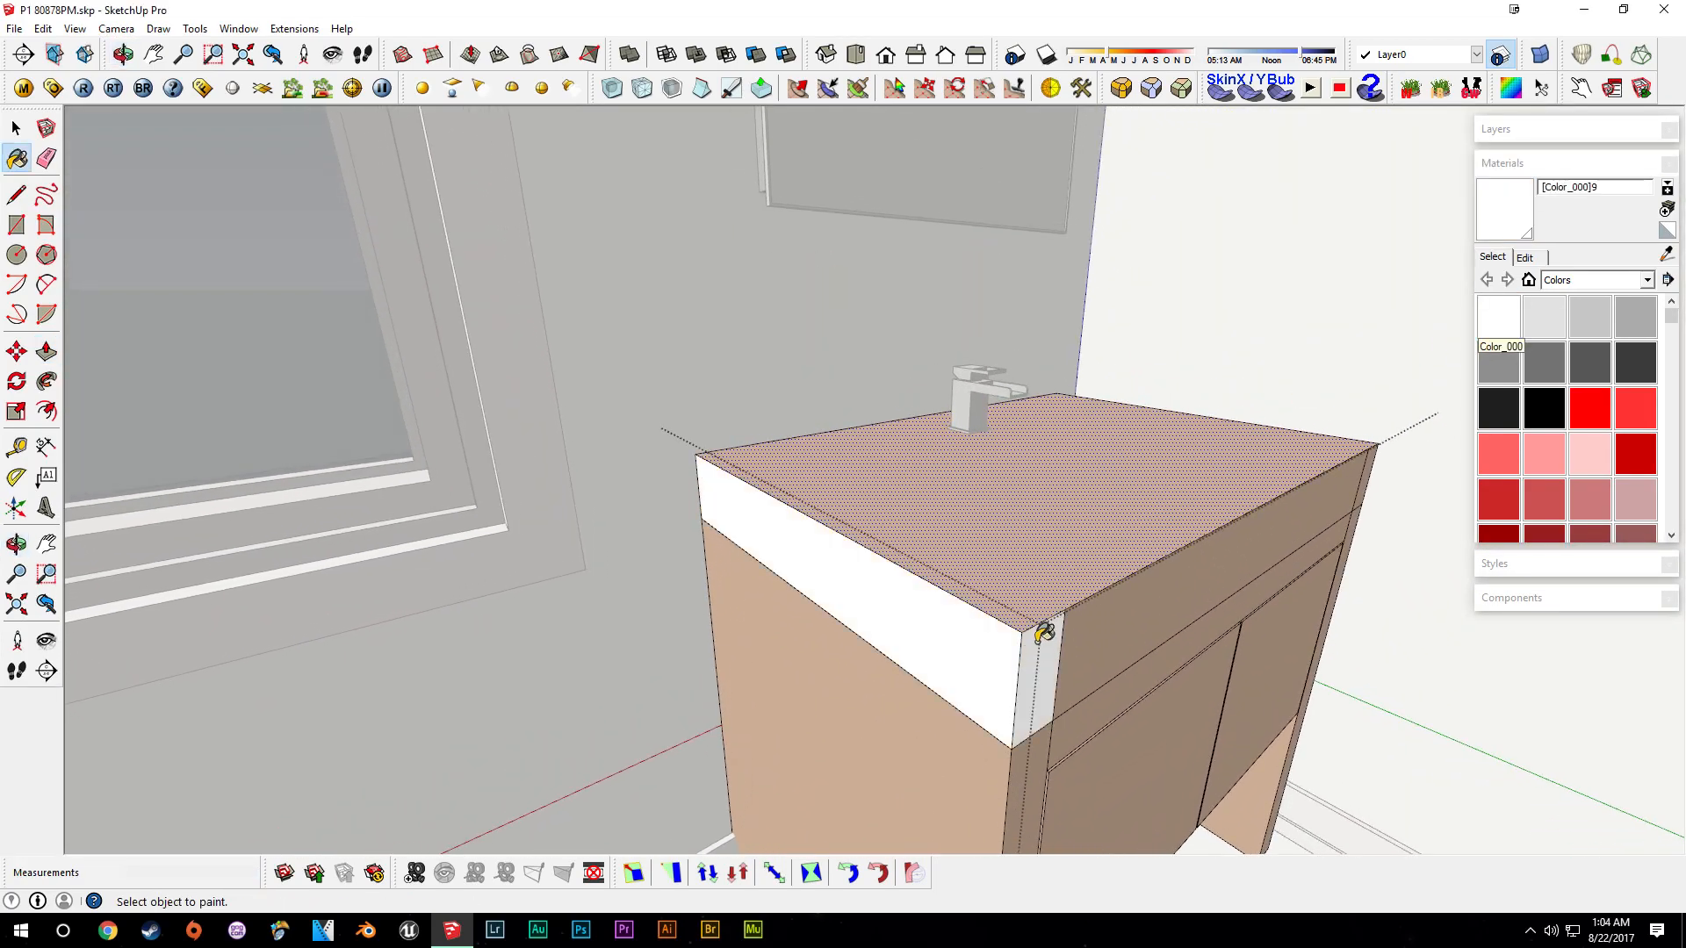
left_click(1009, 563)
left_click(1087, 622)
- Erase the edges dividing the new white countertop faces
scroll(1091, 623, "up", 2)
middle_click_drag(1108, 638, 896, 583)
key("e")
left_click(867, 575)
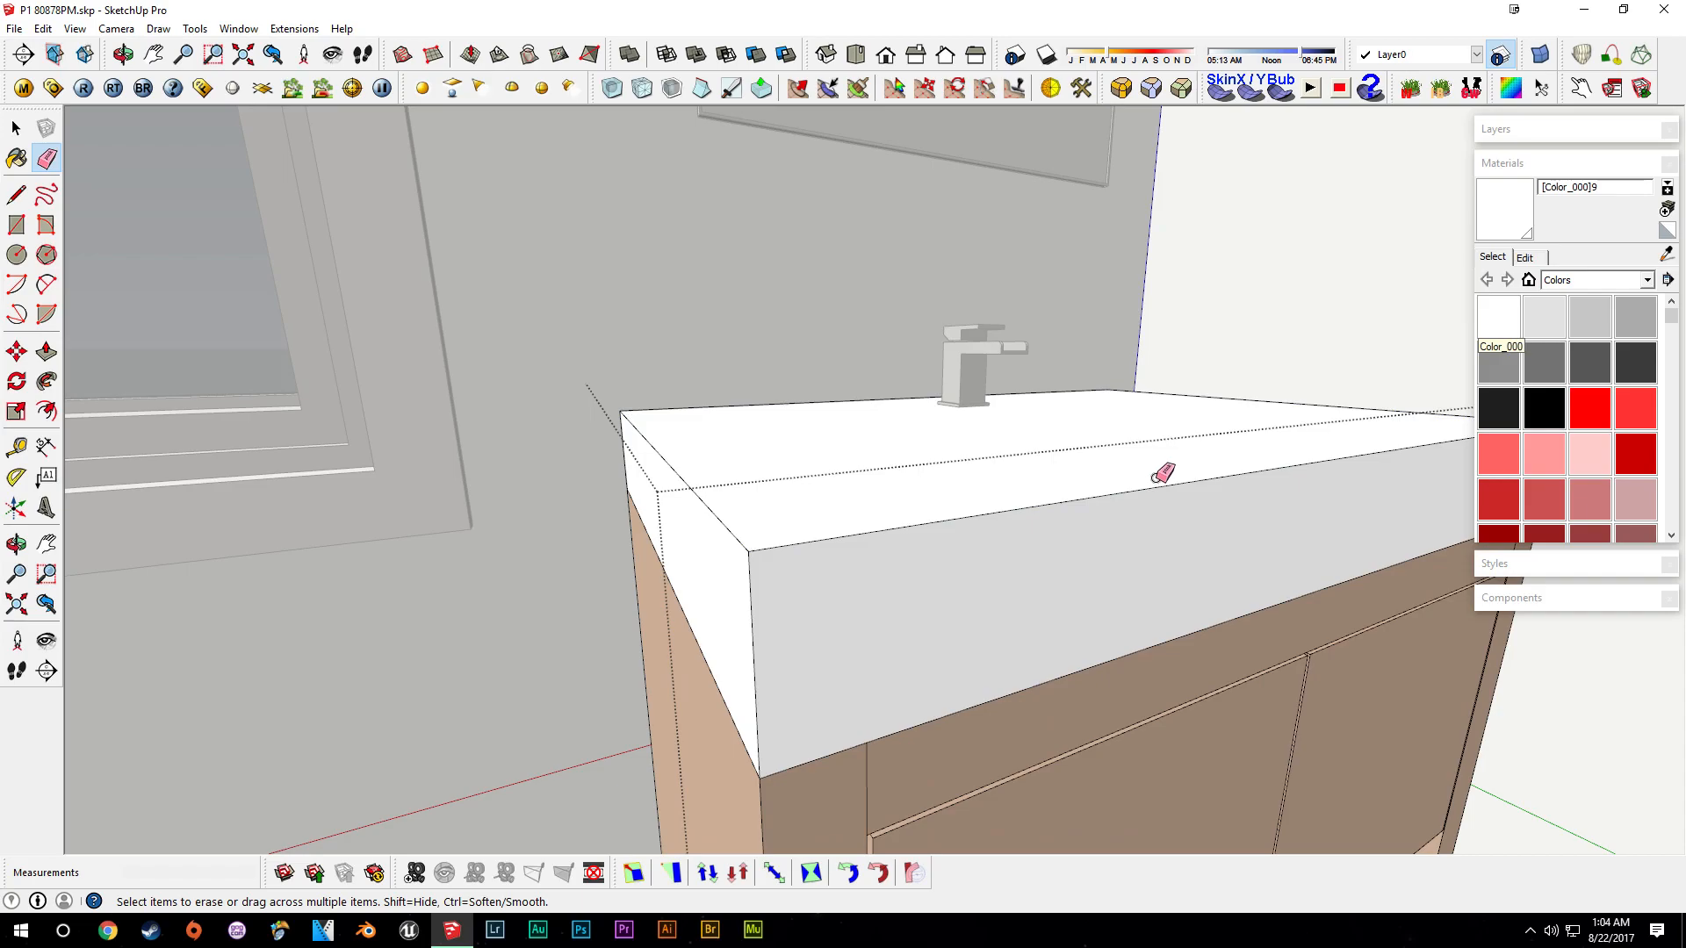
middle_click_drag(1265, 494, 1160, 549)
middle_click_drag(1264, 562, 1195, 601)
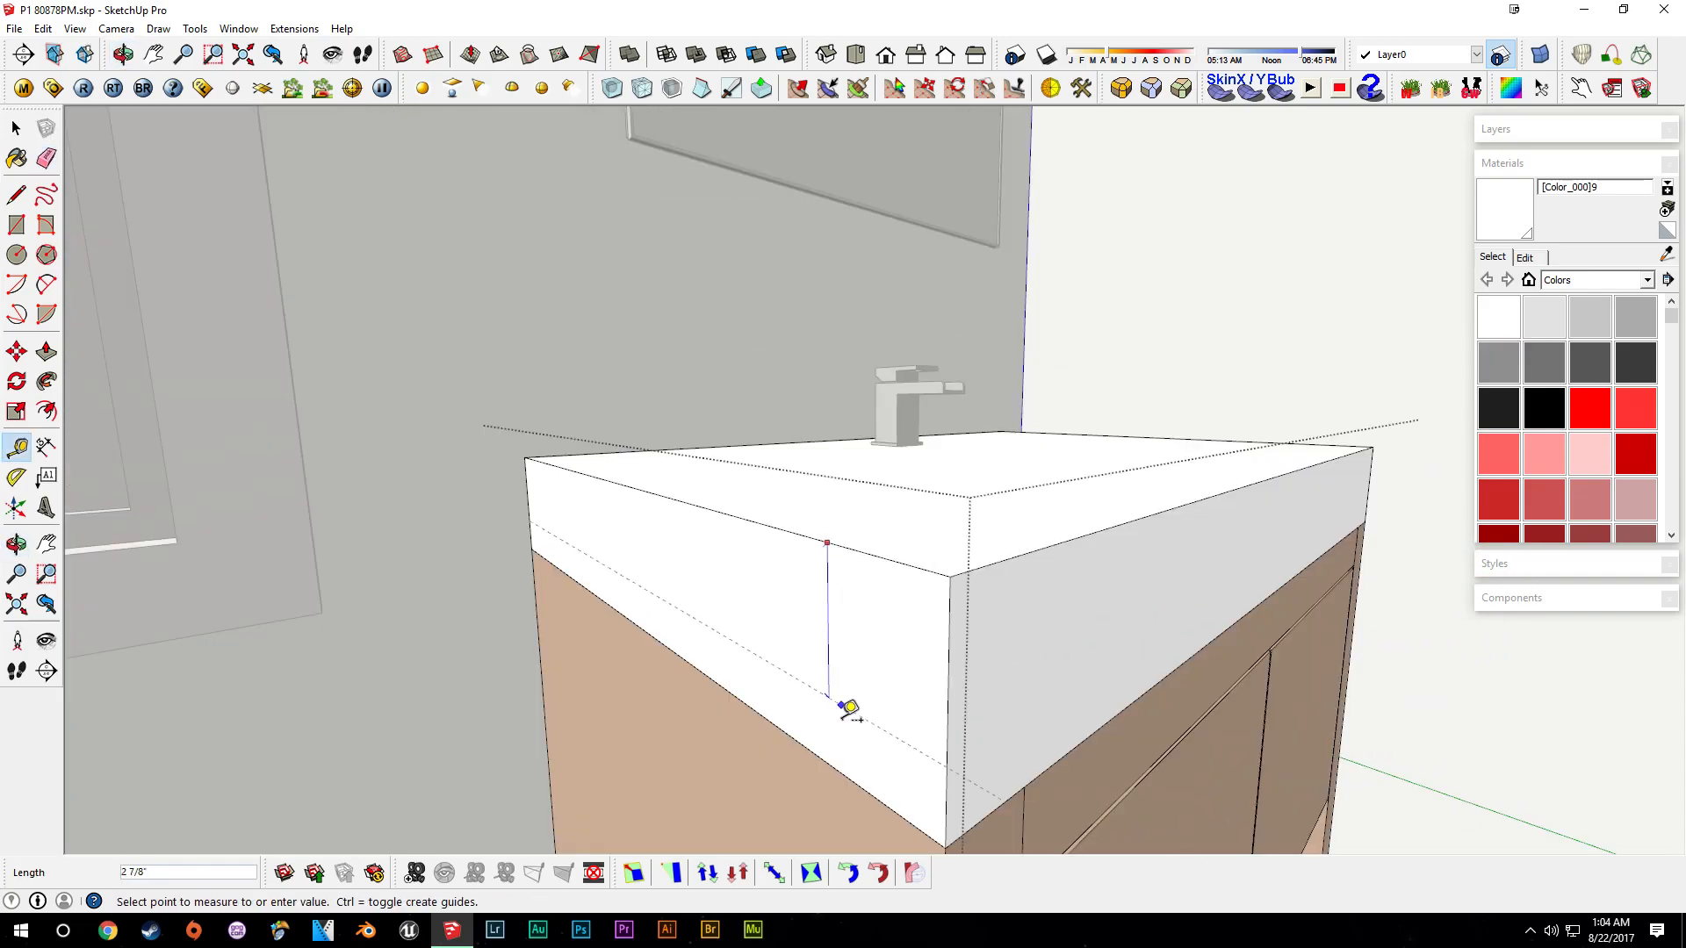
- Place a guide about 1 7/8" below the countertop's top edge
middle_click_drag(844, 757, 834, 594)
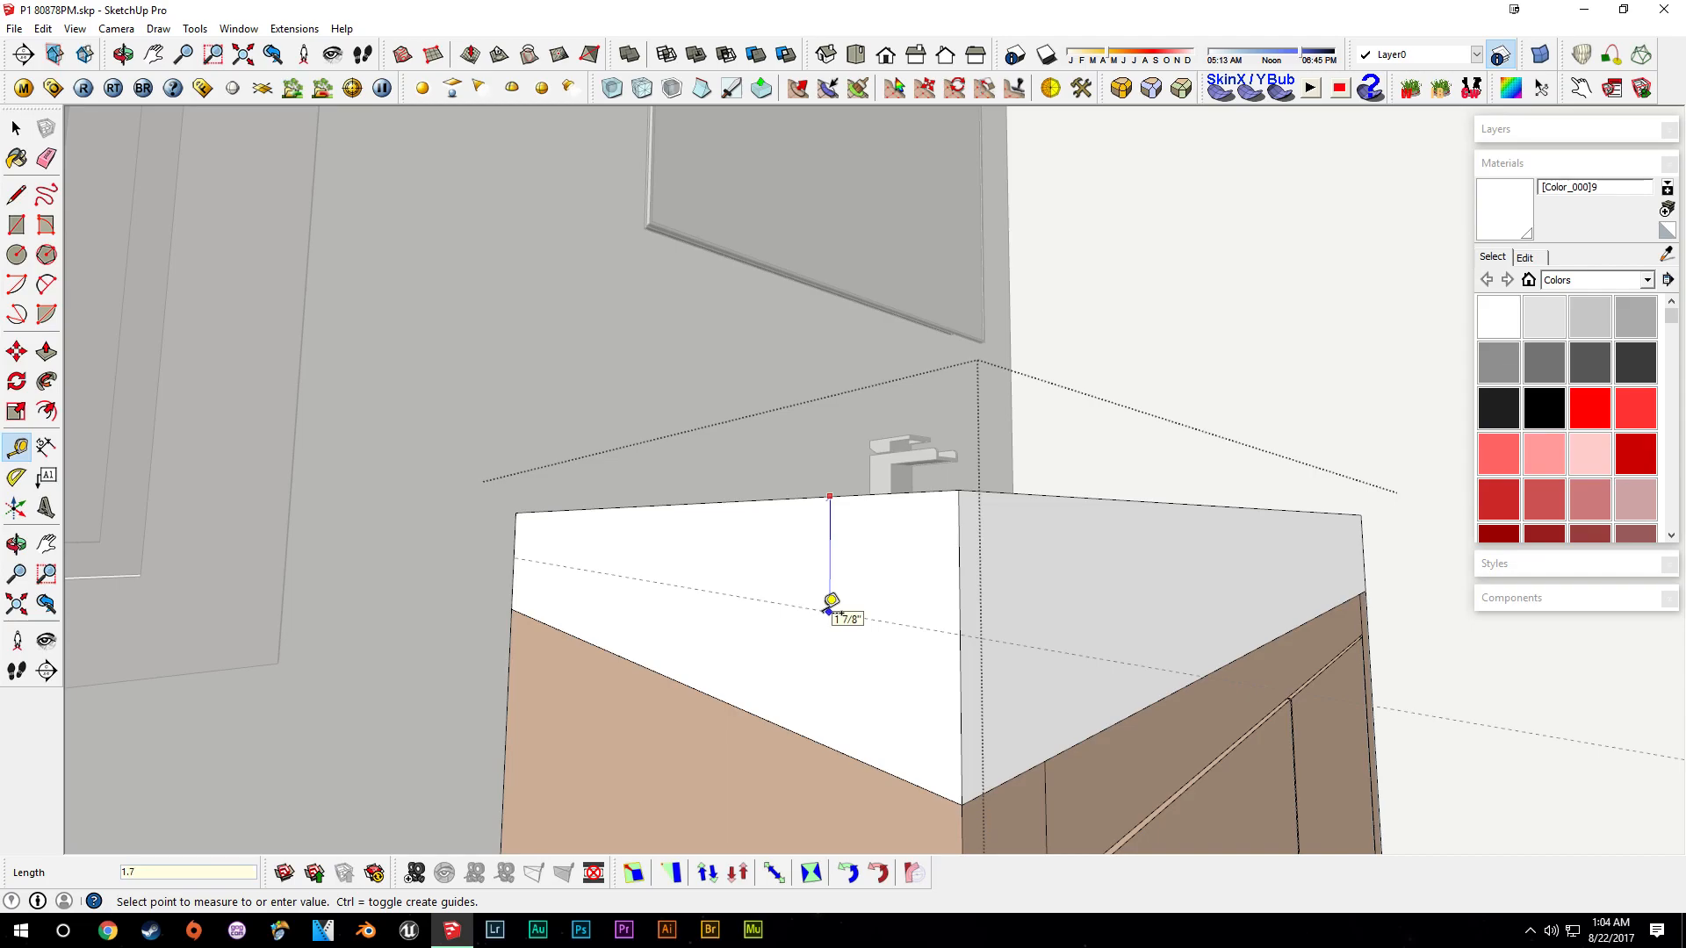
key("space")
key("l")
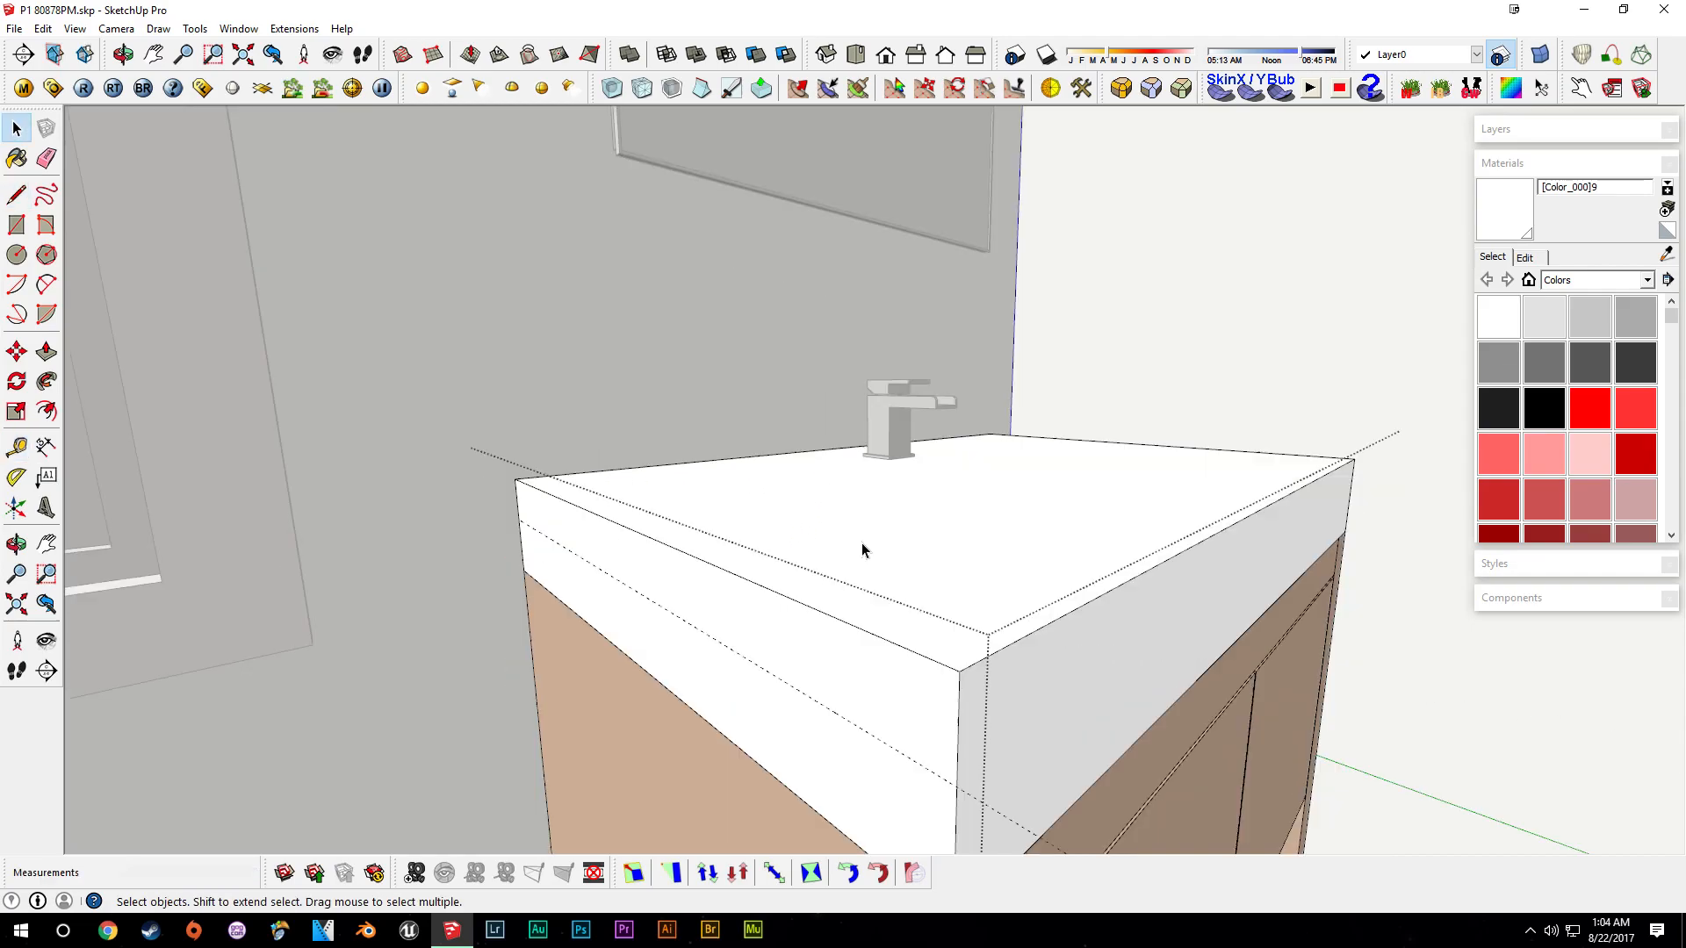
- Push the countertop's lower band inward on its front and side to create an overhanging top slab
key("p")
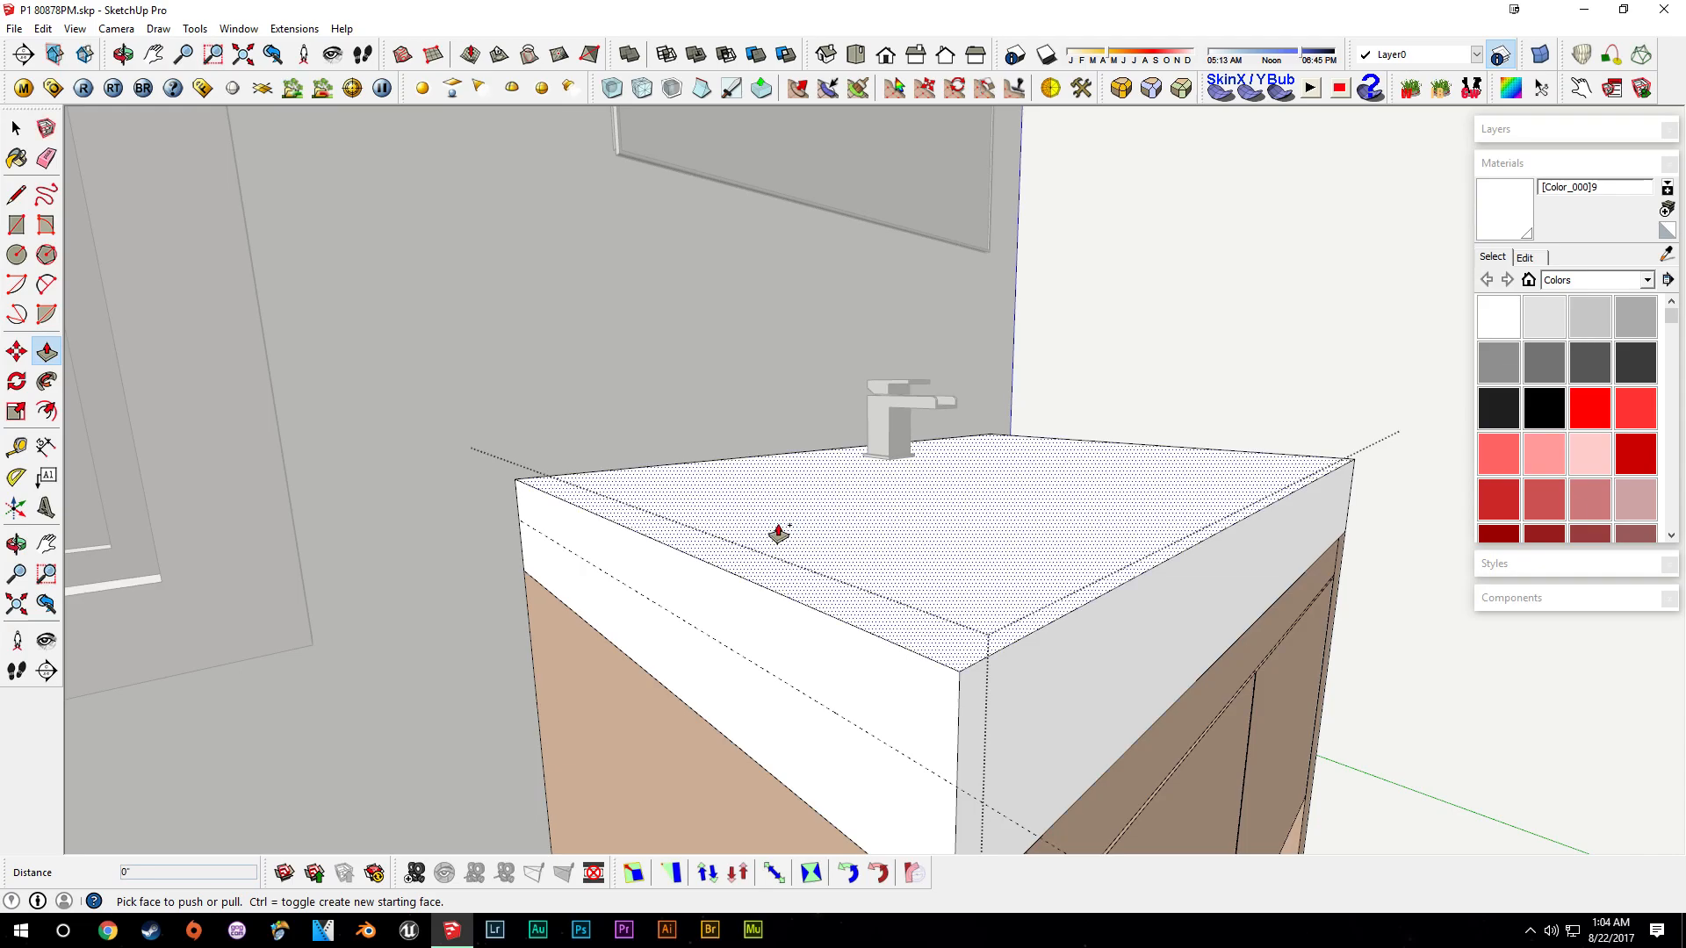
middle_click_drag(613, 583, 993, 575)
key("space")
middle_click_drag(873, 606, 796, 467)
key("p")
left_click_drag(813, 628, 877, 629)
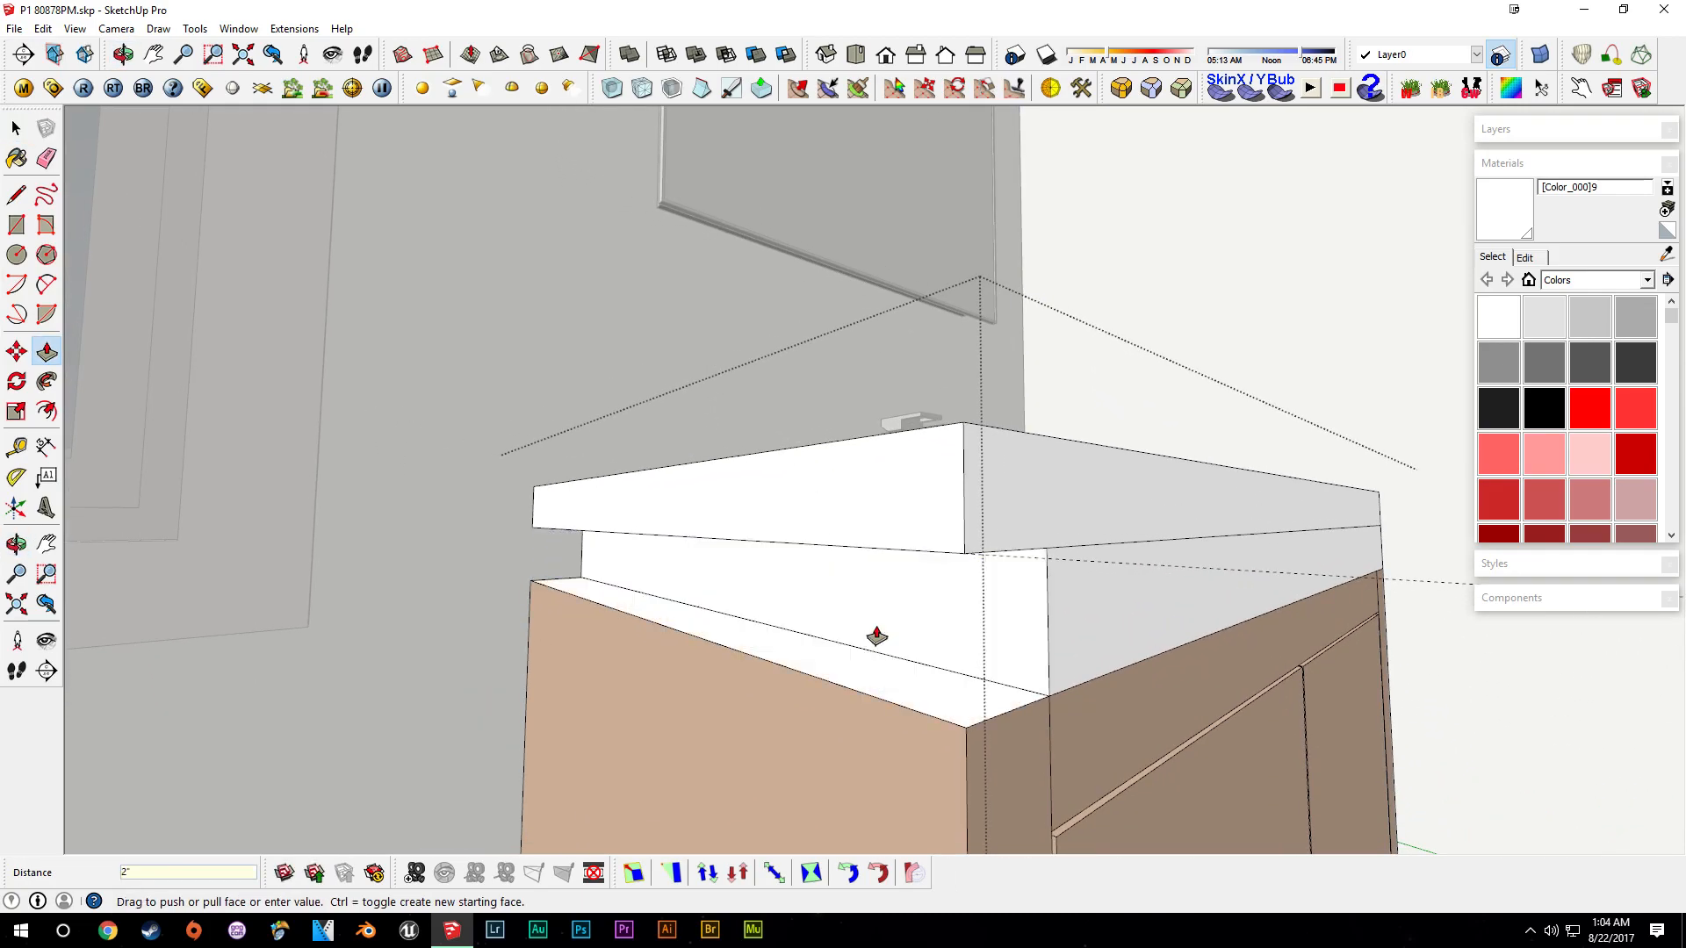
middle_click_drag(1009, 676, 1080, 636)
left_click_drag(1080, 636, 1049, 628)
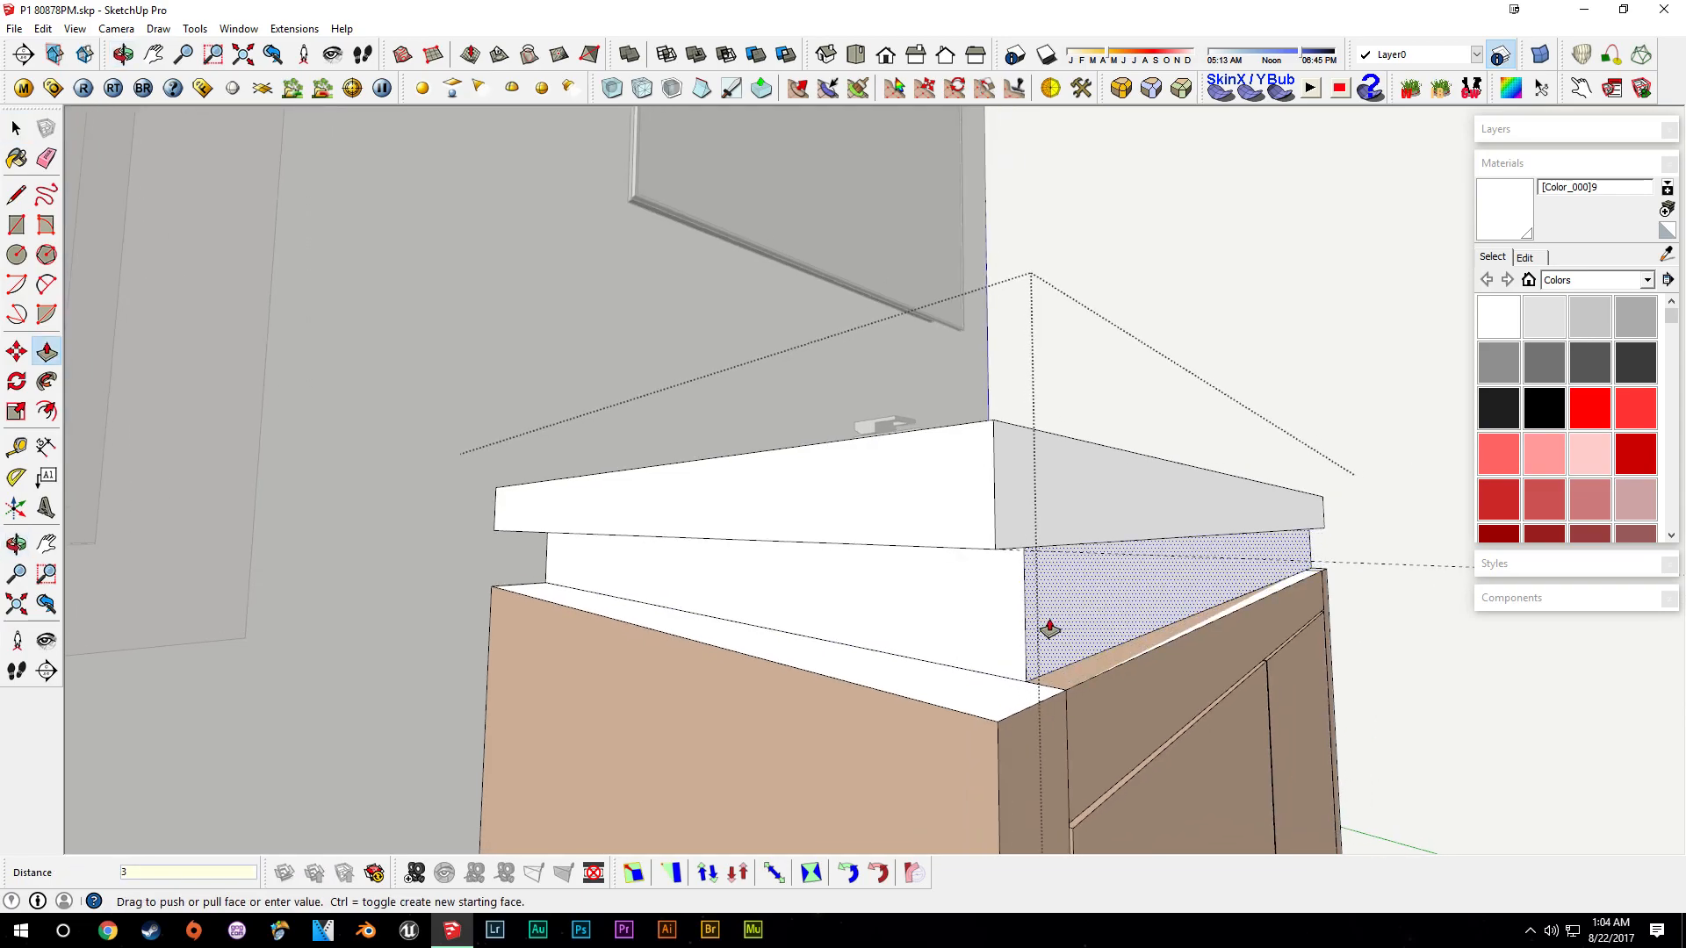
key("Return")
- Push the lower band's remaining side face in 2" to match the overhang
key("space")
middle_click_drag(1053, 627, 1095, 549)
key("p")
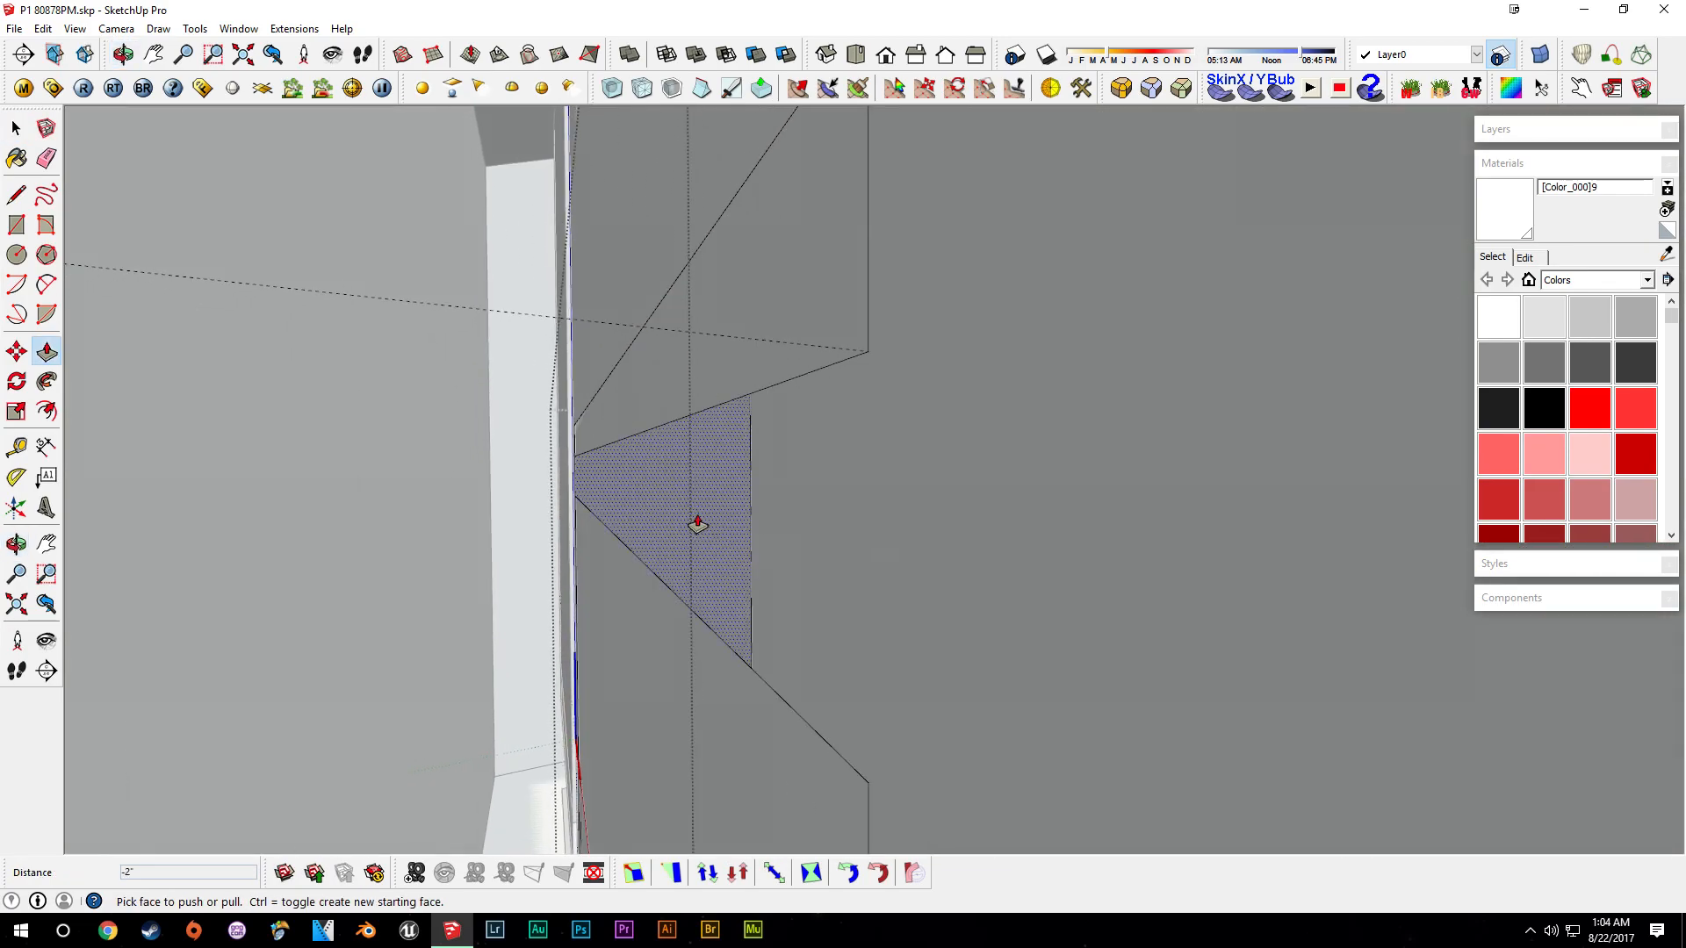
left_click_drag(697, 524, 762, 522)
mouse_move(763, 522)
middle_mouse_down()
mouse_move(526, 535)
mouse_move(945, 474)
mouse_move(772, 485)
mouse_move(650, 567)
mouse_move(997, 572)
mouse_move(994, 548)
mouse_move(1035, 628)
mouse_move(1325, 632)
middle_mouse_up()
- Paint the corner faces under the overhang and erase the leftover edges there
key("b")
left_click(1007, 678, "alt")
left_click(975, 579)
left_click(903, 553)
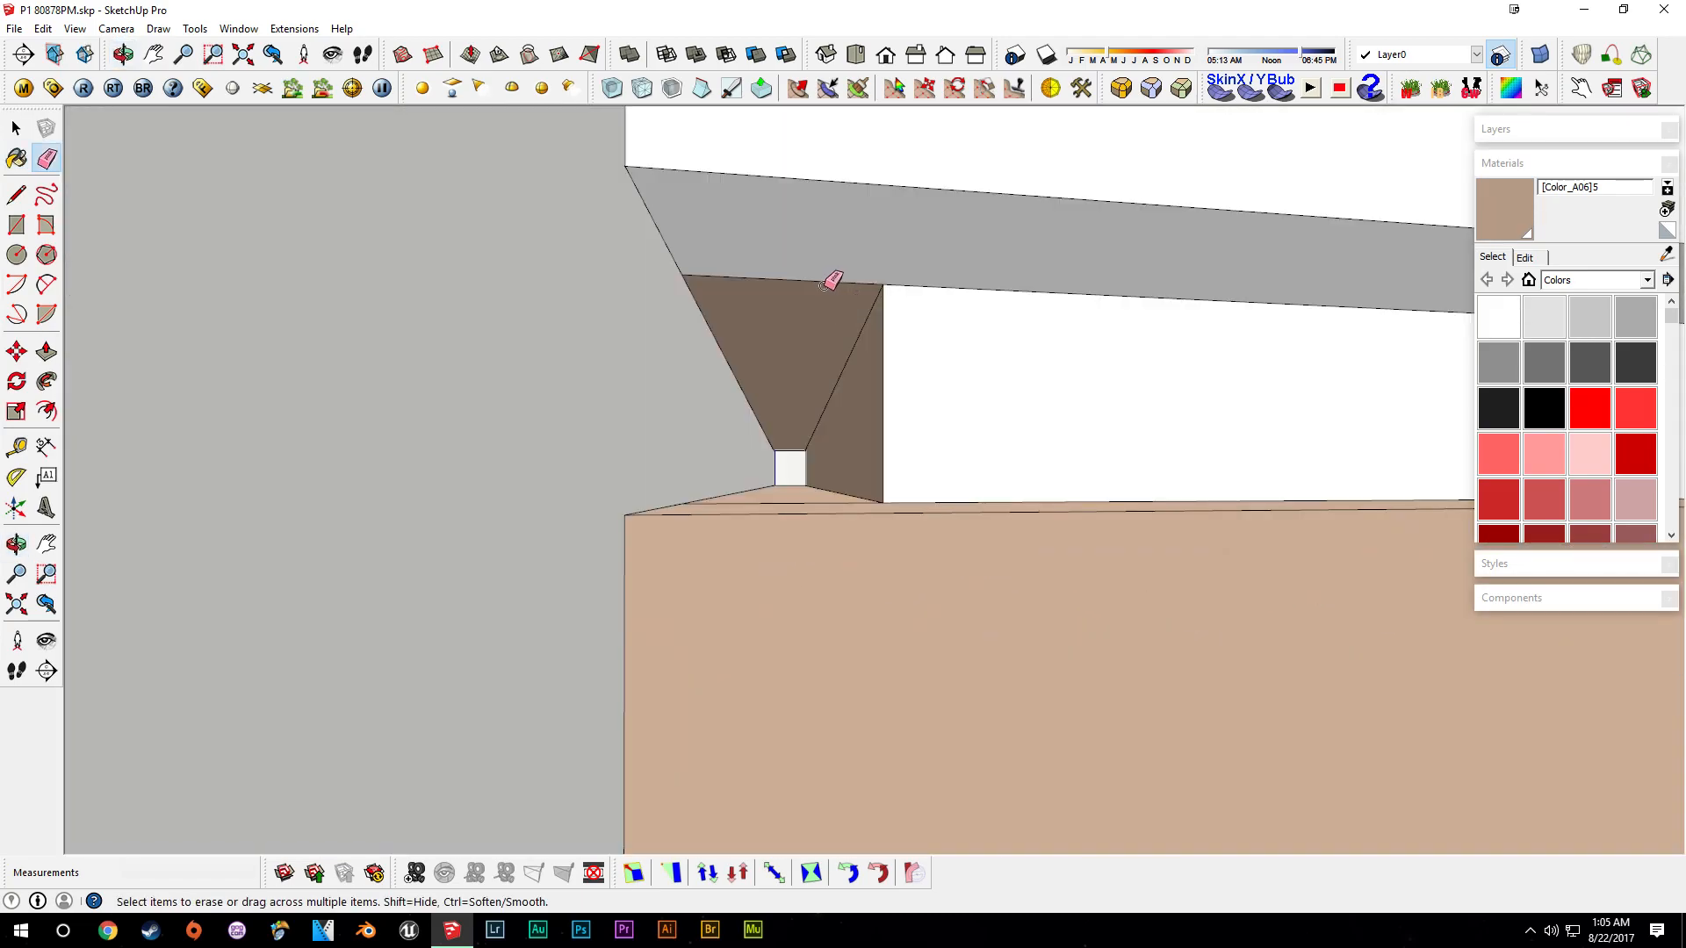
left_click(821, 288)
key("space")
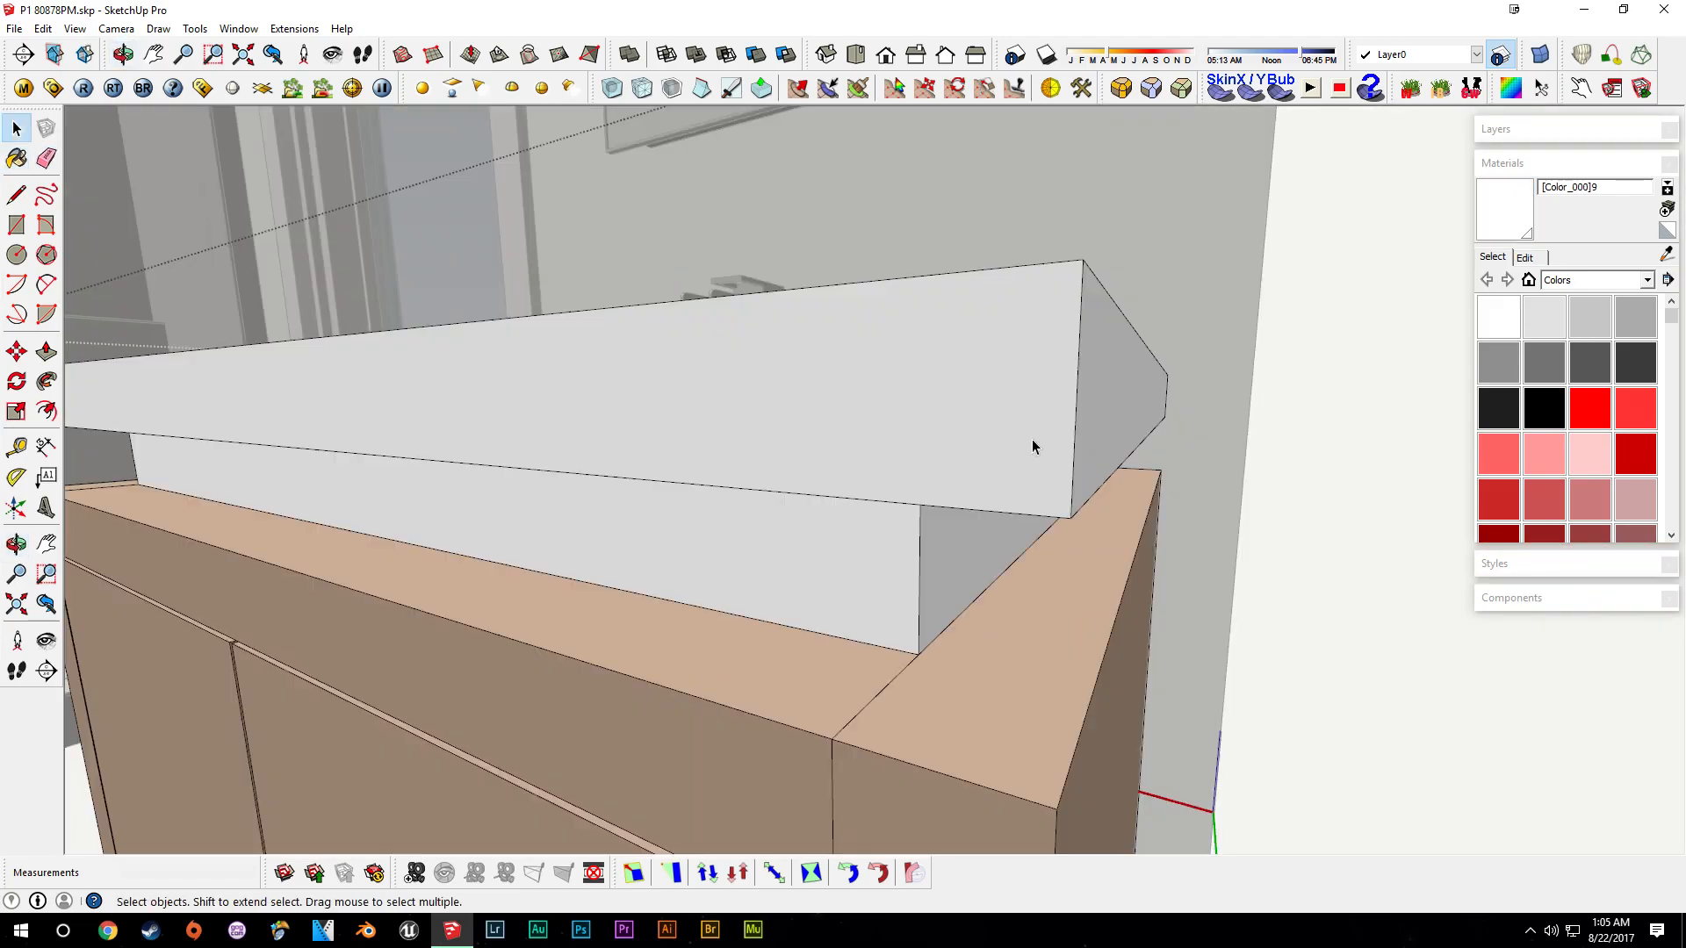
- Push-pull the top slab's end face out 0.25" and its front face out 1/4"
key("p")
left_click_drag(1091, 406, 1079, 413)
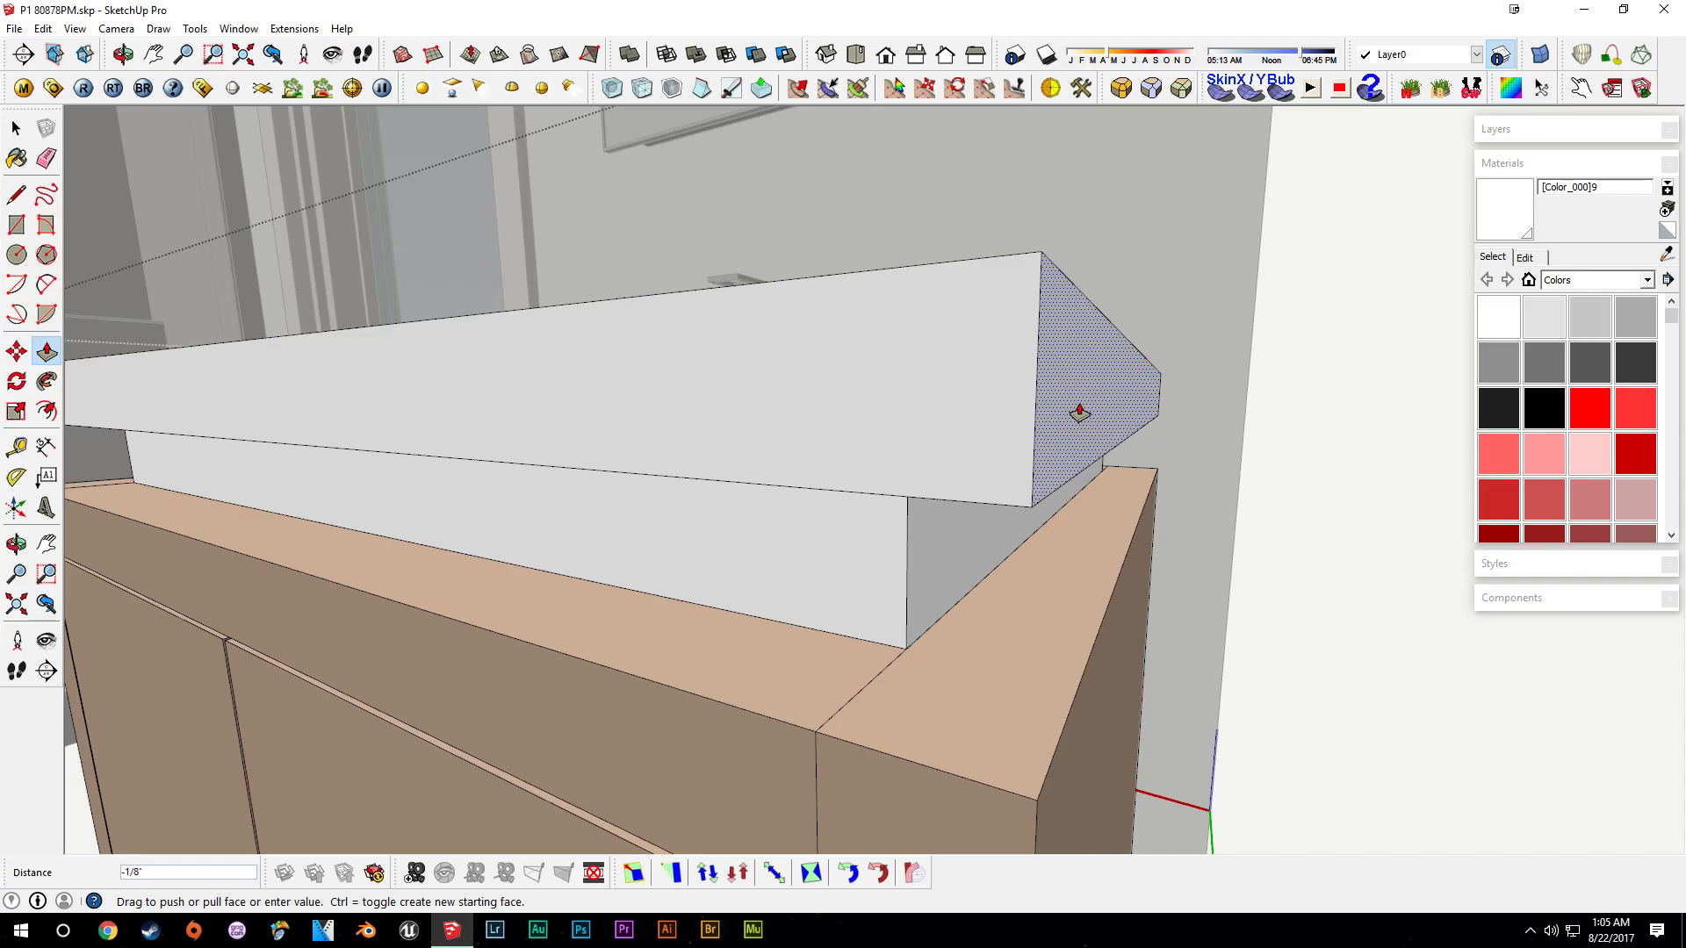
type(".25")
key("Return")
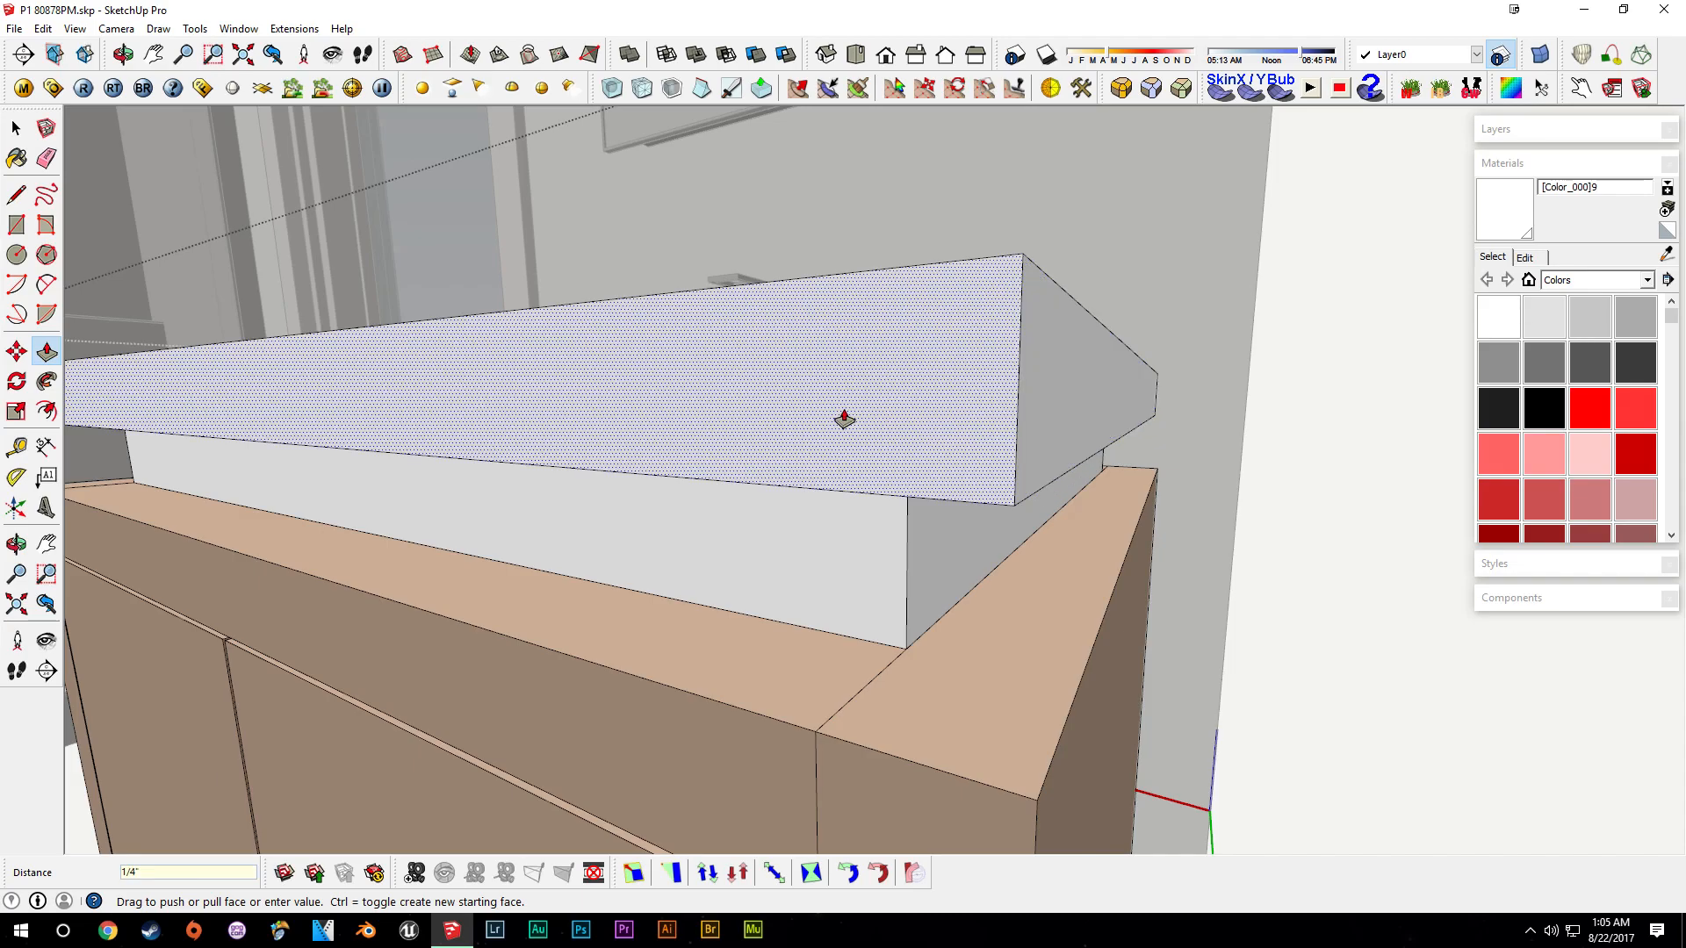
left_click_drag(843, 418, 854, 419)
type("1/4")
key("Return")
- Select the faucet and move it 2" on the countertop
middle_click_drag(693, 518, 1220, 540, "shift")
middle_click_drag(530, 553, 491, 536)
key("space")
scroll(973, 551, "down", 2)
middle_click_drag(492, 535, 817, 615)
scroll(965, 377, "down", 3)
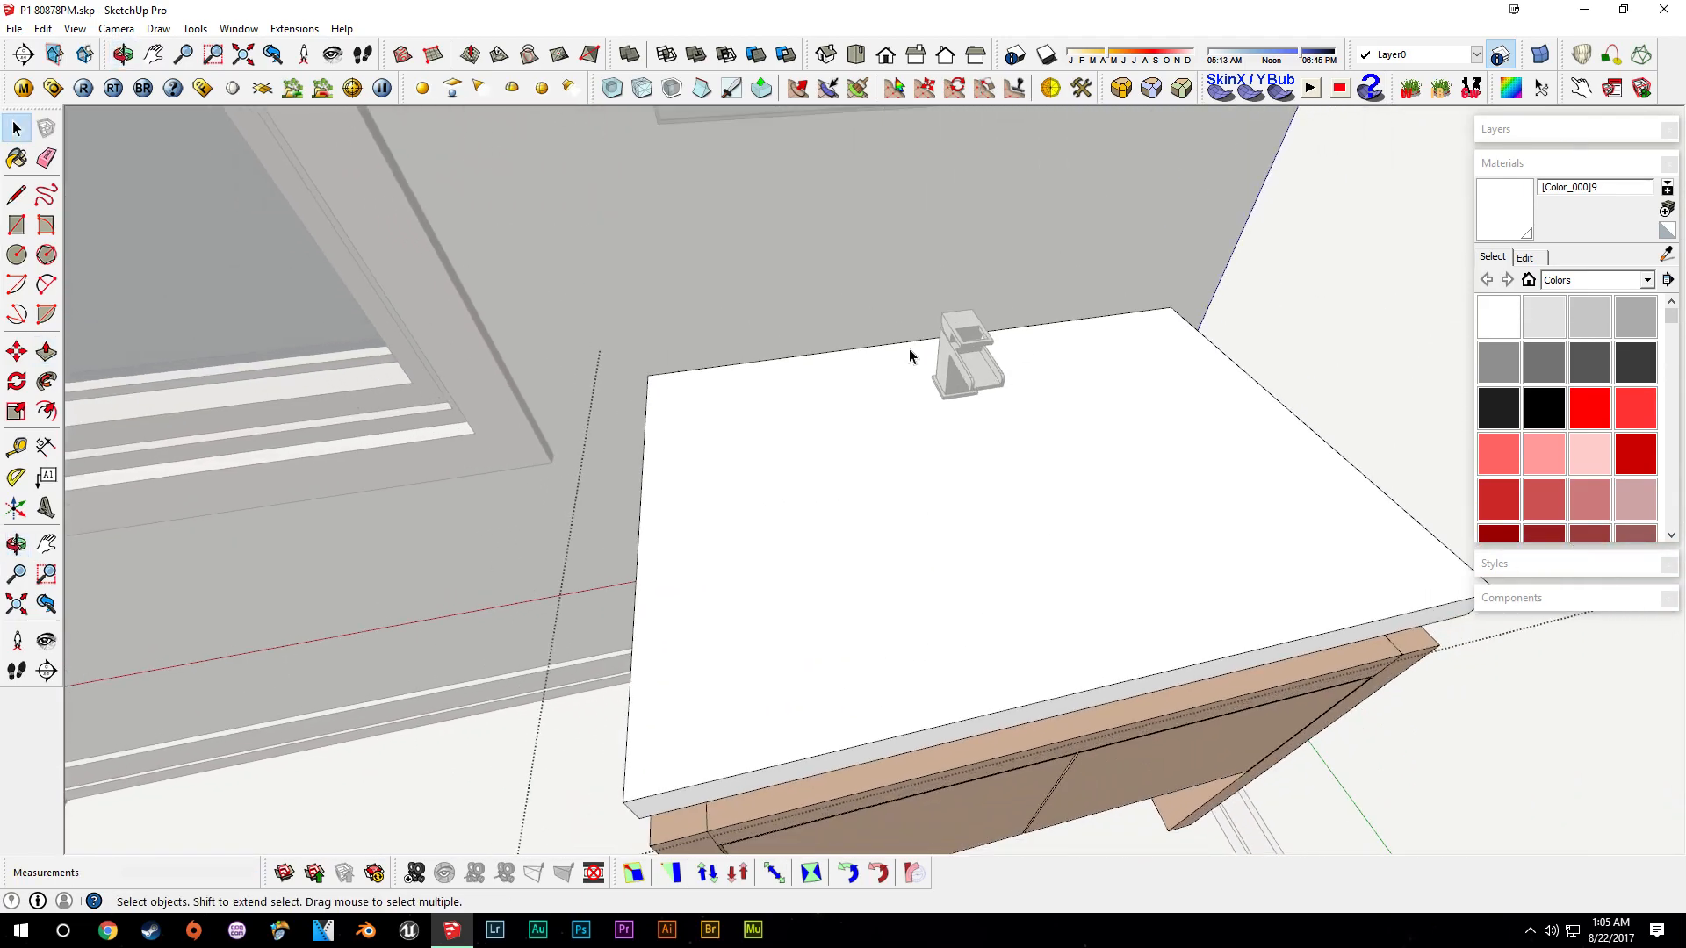
middle_click_drag(943, 540, 1011, 423)
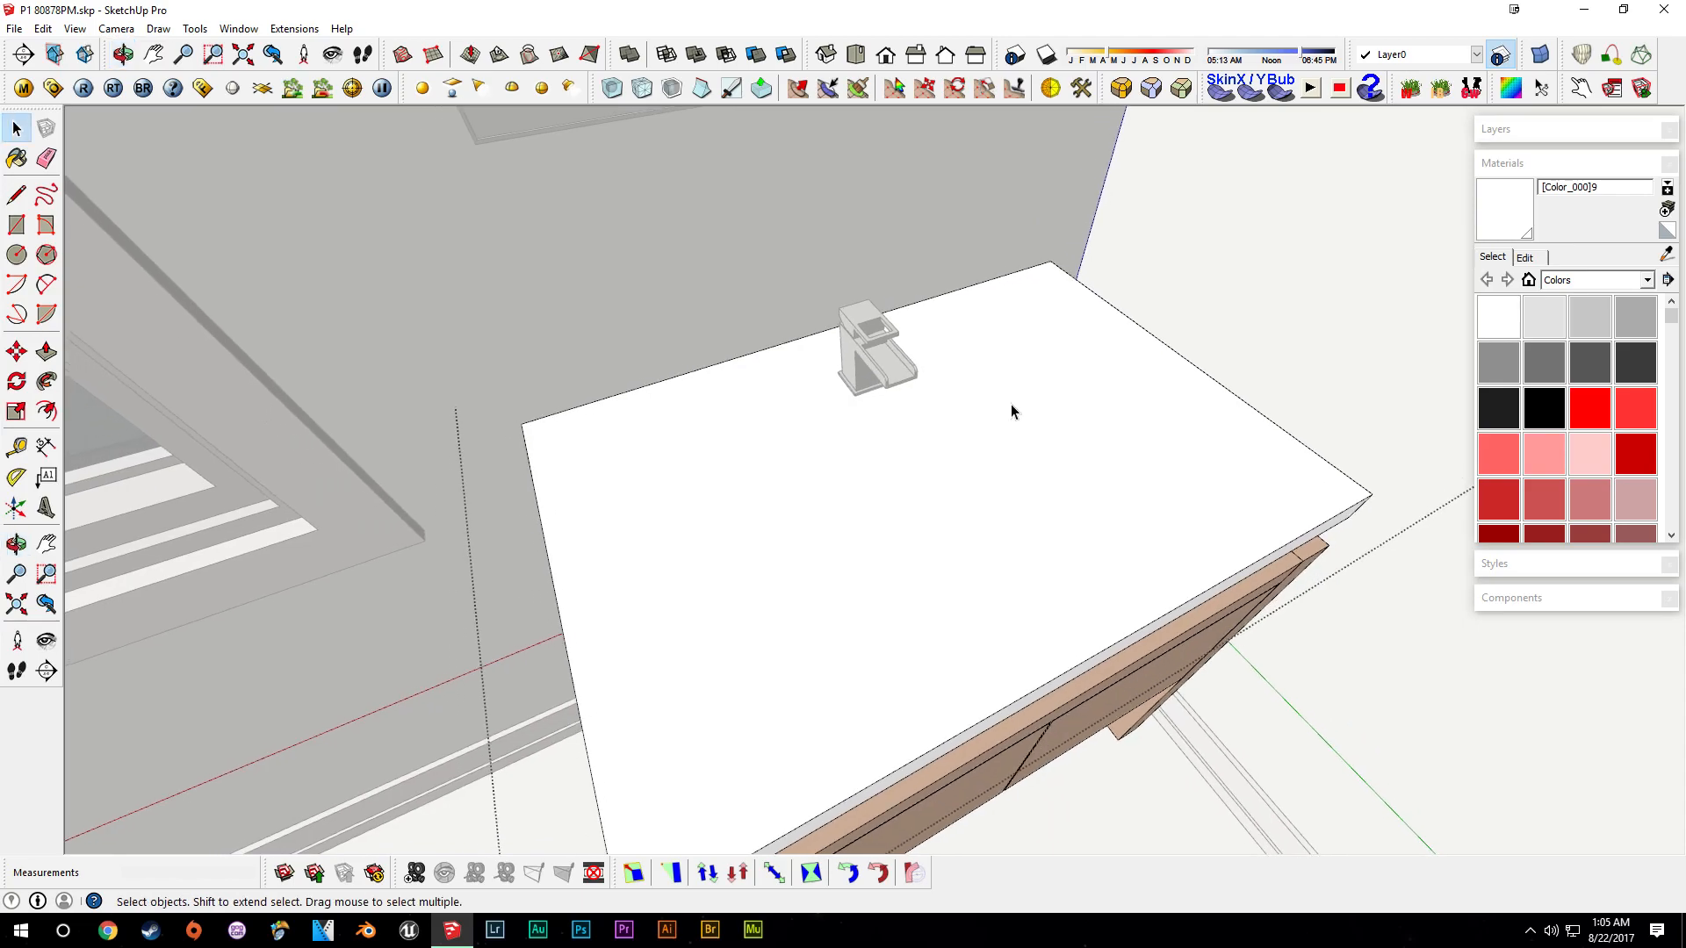
key("t")
key("space")
middle_click_drag(808, 545, 794, 383)
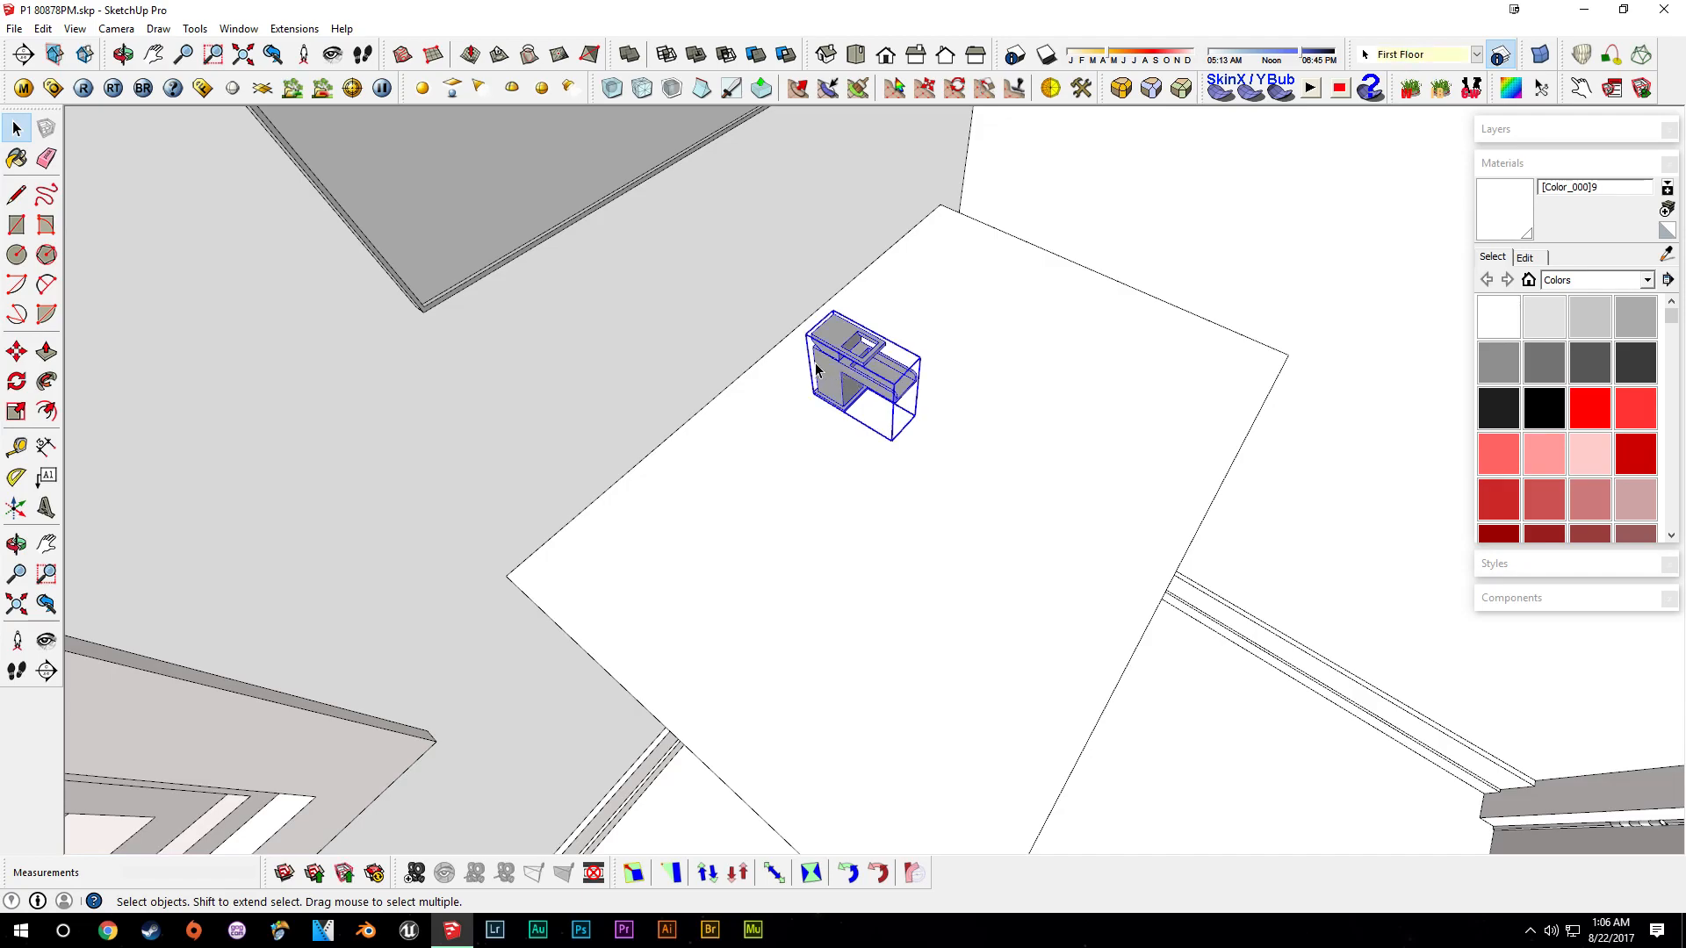
middle_click_drag(815, 369, 801, 451)
key("m")
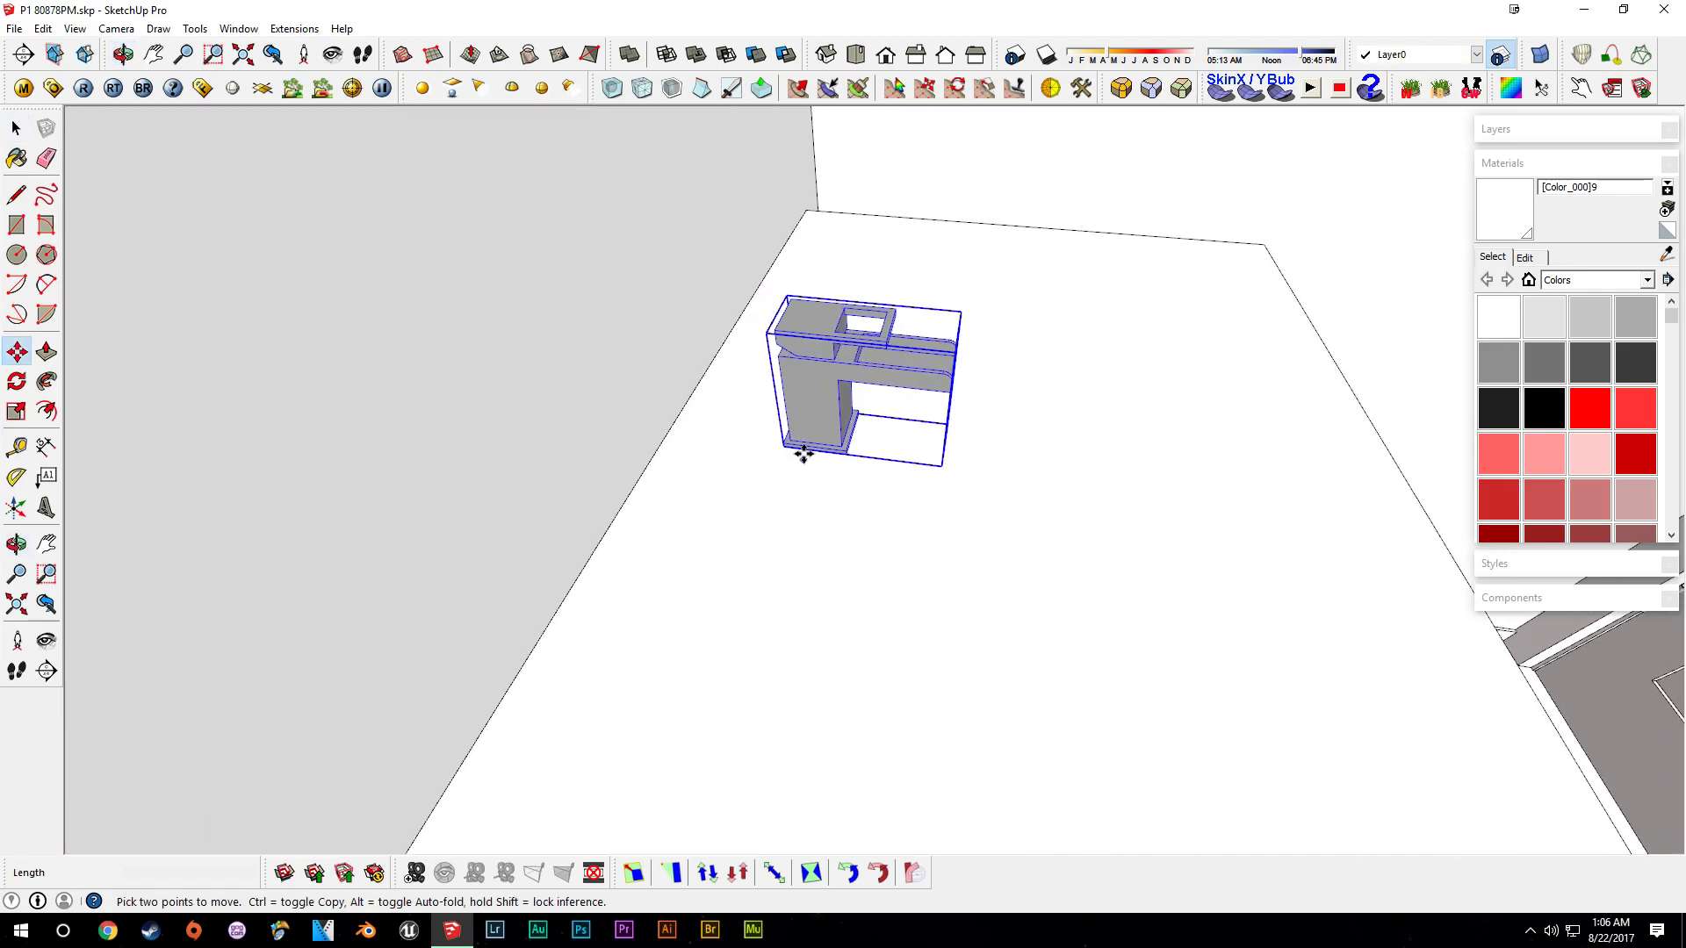
left_click(809, 405)
type("2")
key("Return")
key("space")
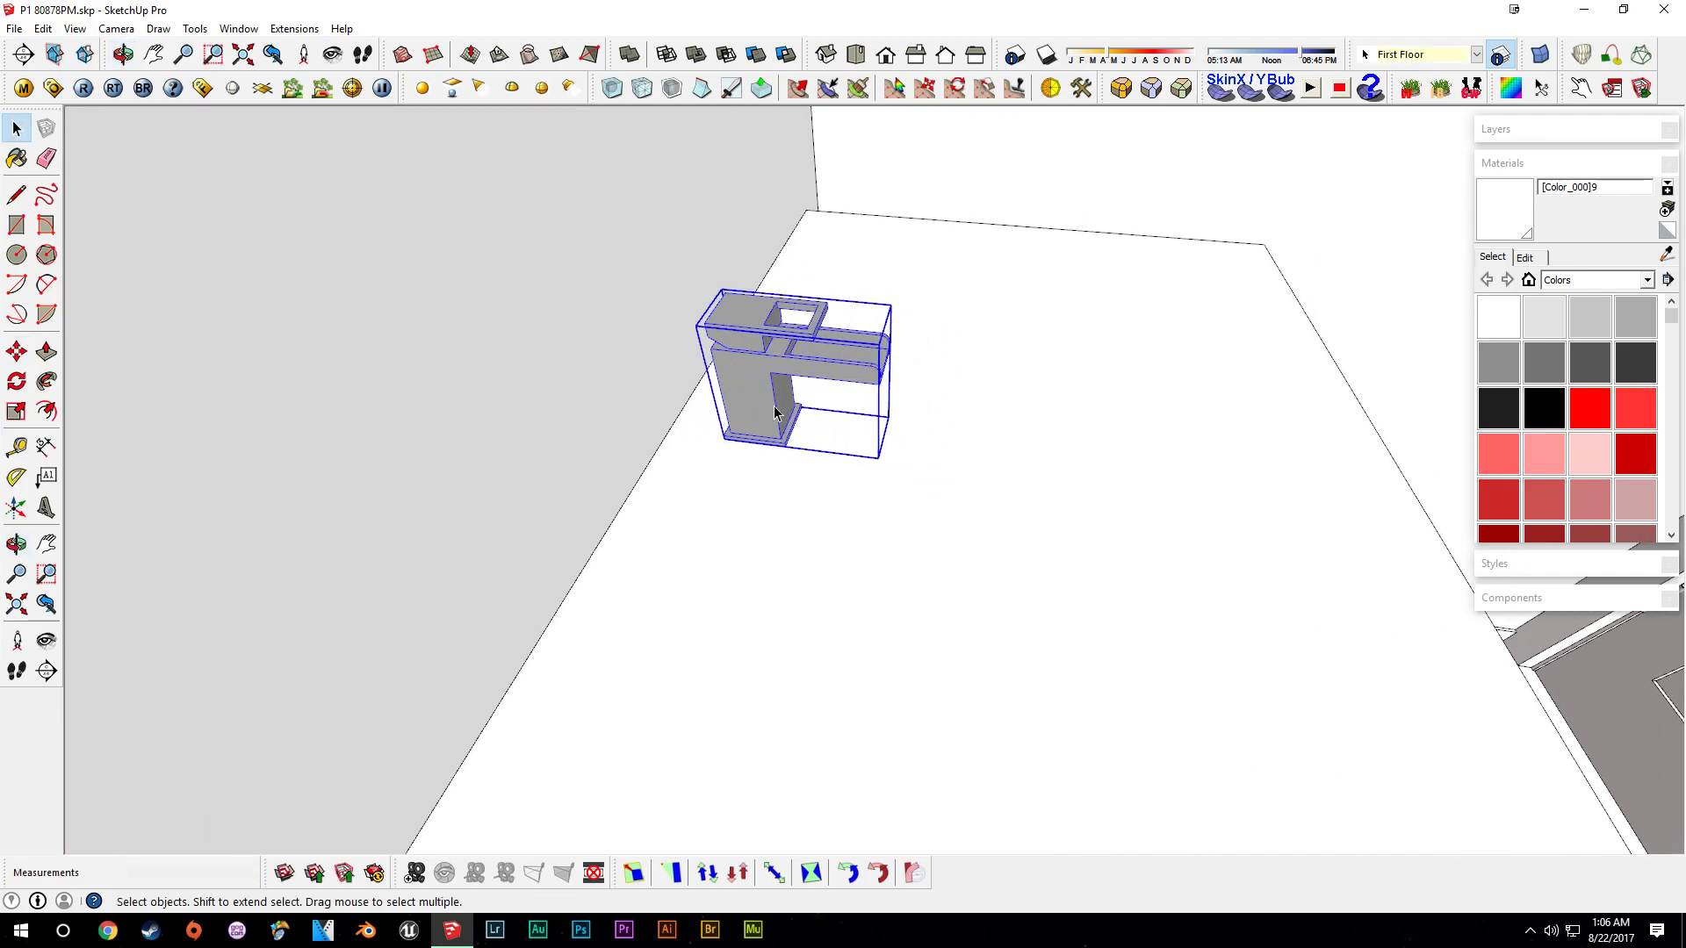
- Offset the countertop's top face outline inward 3" to outline a sink basin
middle_click_drag(877, 474, 776, 568)
left_click(776, 568)
middle_click_drag(1067, 570, 687, 446)
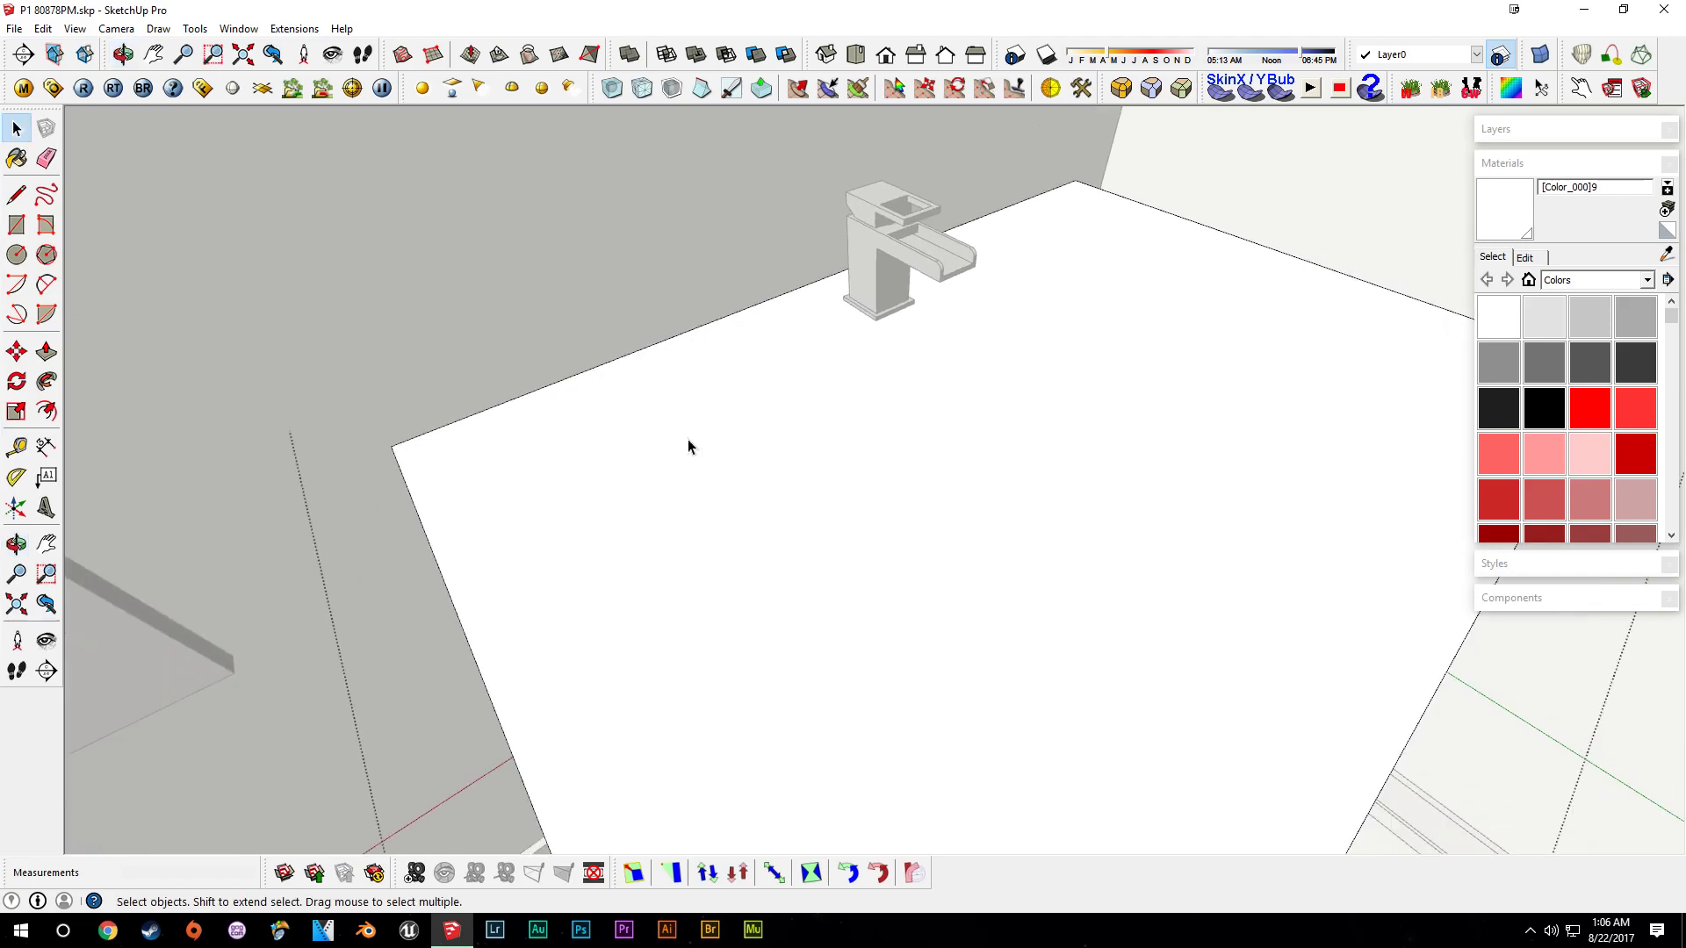
left_click(46, 411)
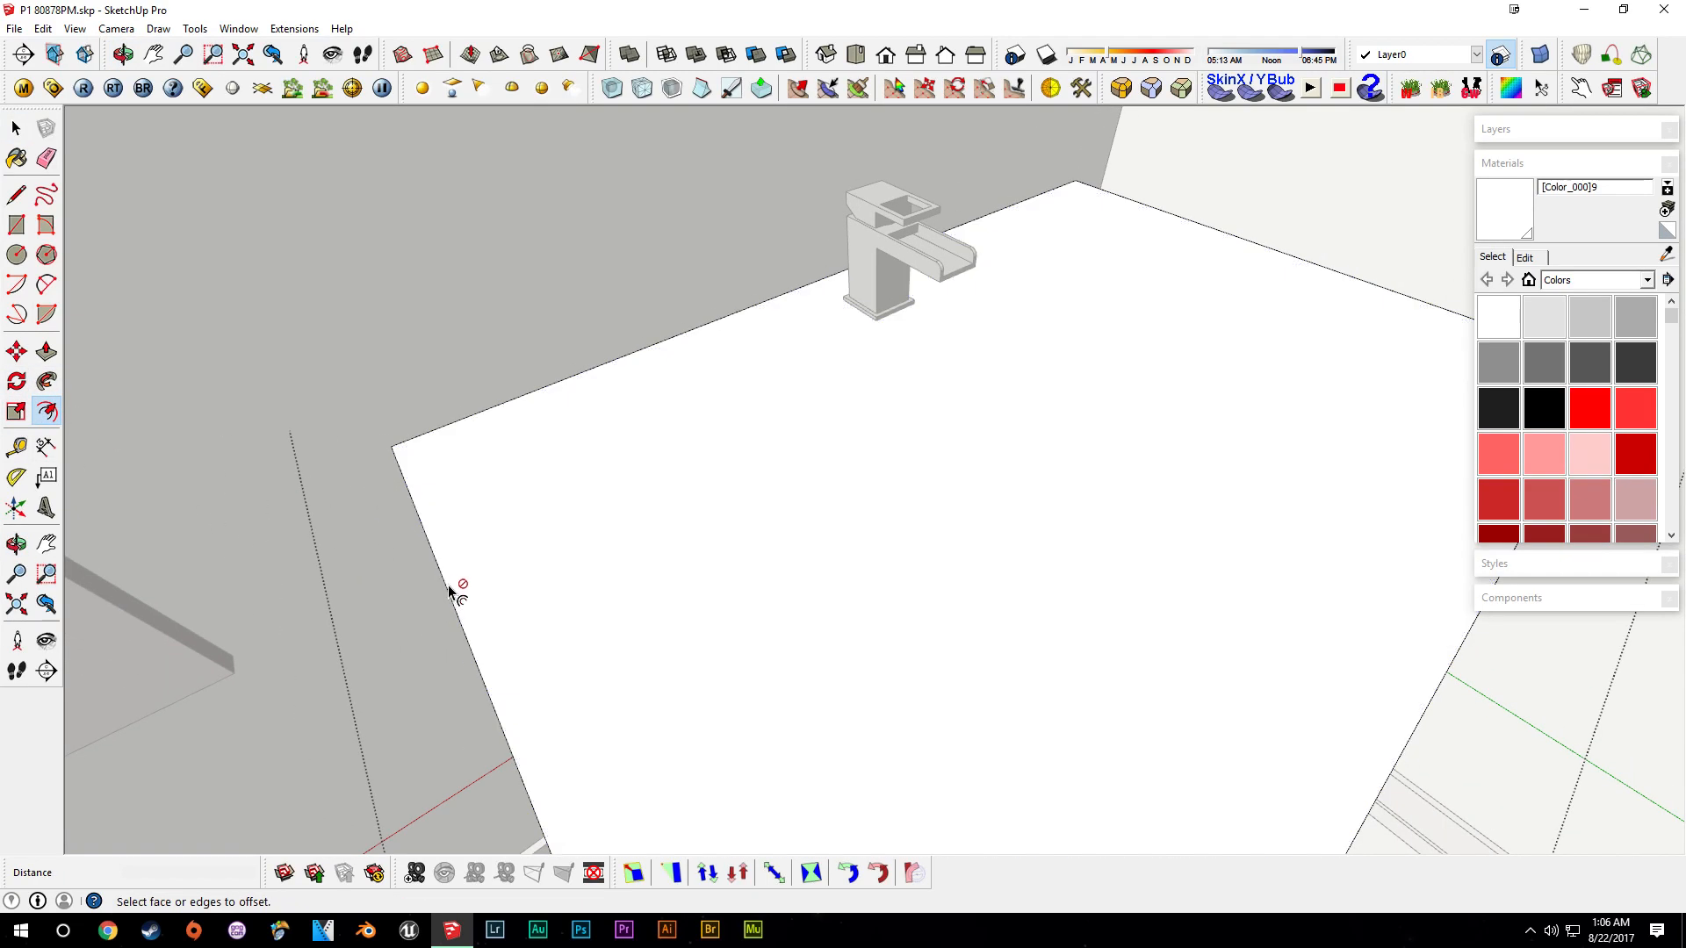
scroll(447, 581, "down", 3)
middle_click_drag(448, 581, 470, 391)
left_click(475, 383)
left_click(565, 376)
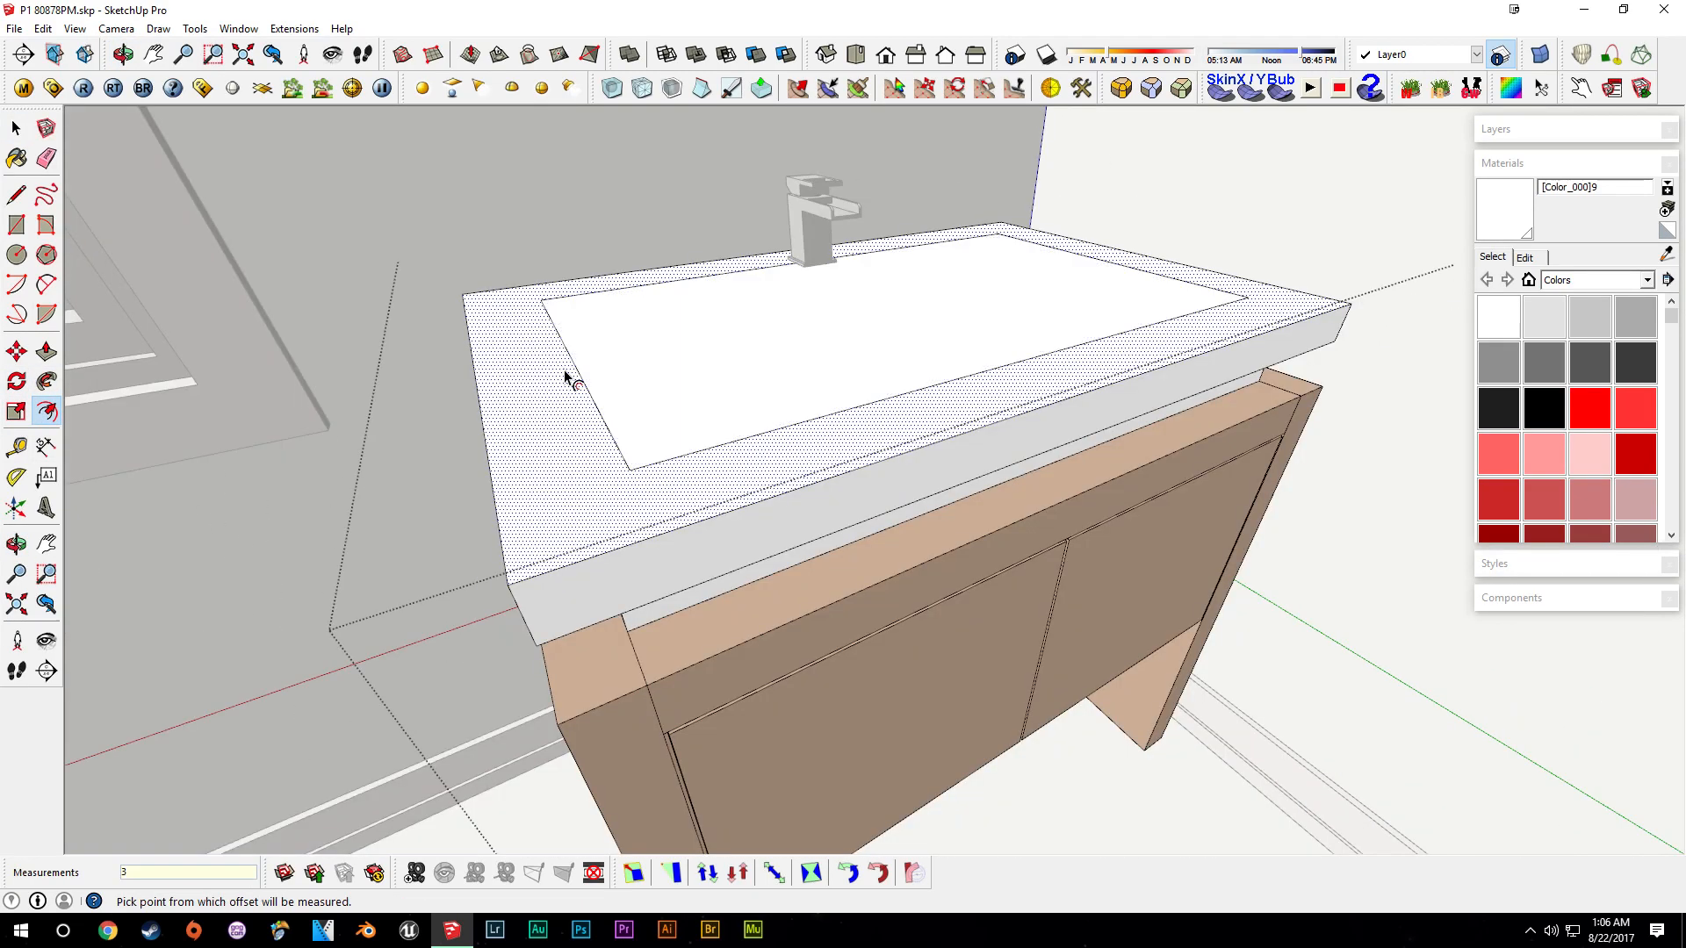
- Move the inset outline's faucet-side edge 2" along the green axis
key("space")
scroll(831, 494, "up", 5)
left_click(837, 485)
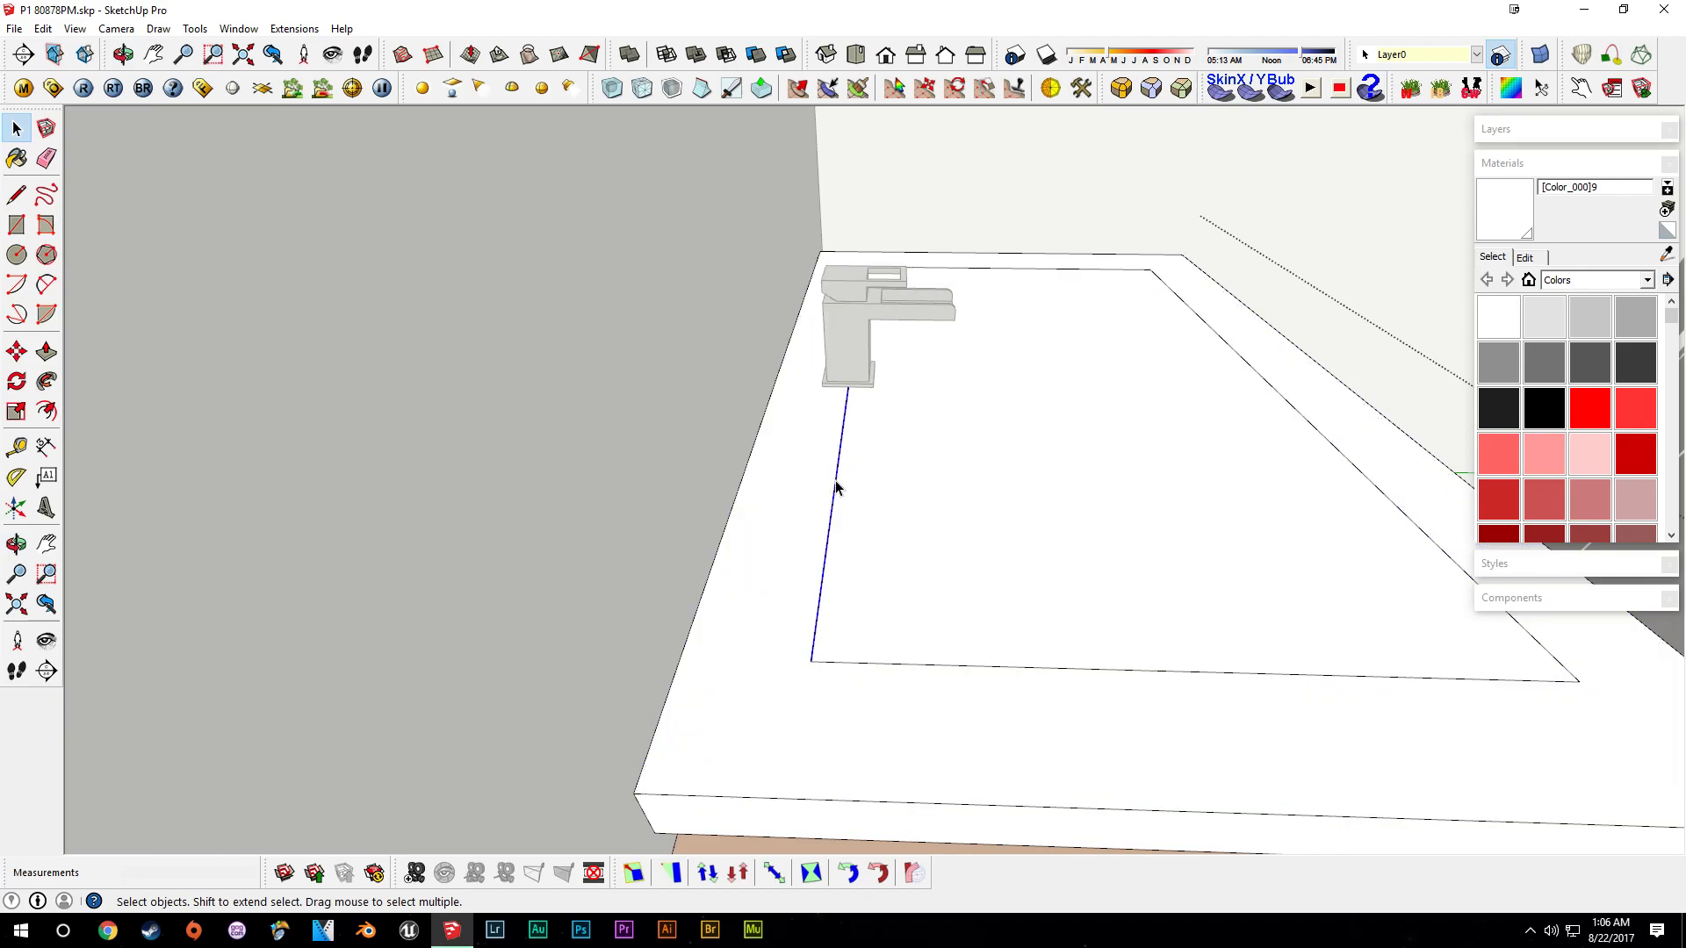
key("m")
left_click(836, 481)
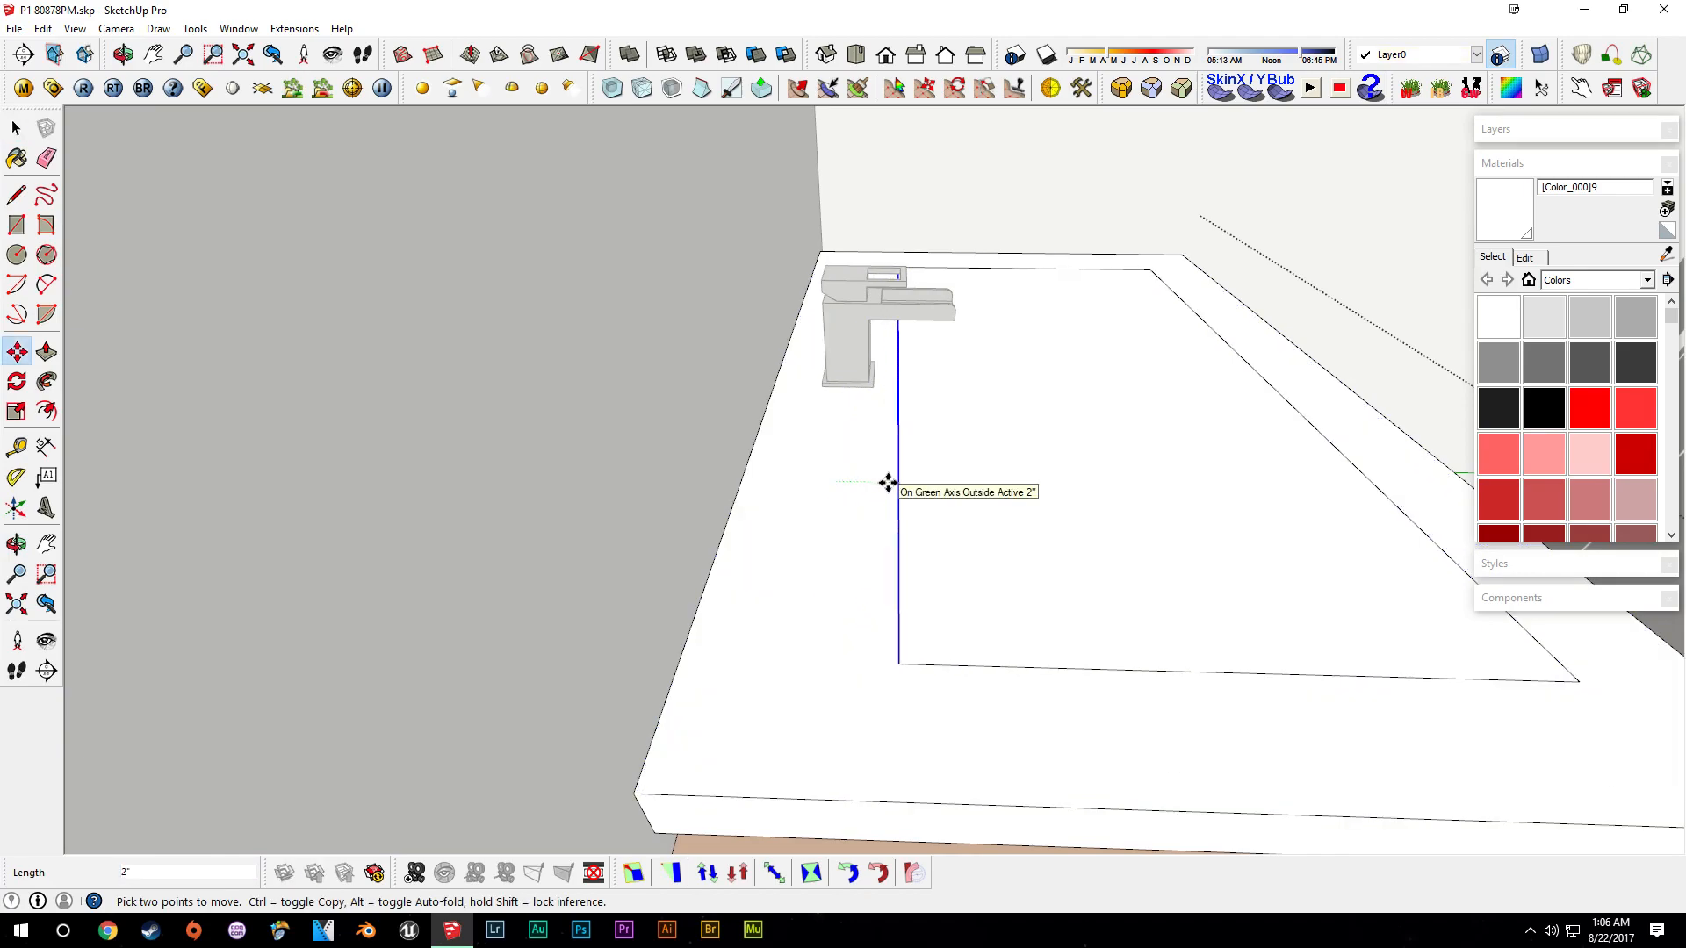
key("Return")
middle_click_drag(888, 482, 963, 407)
- Push the inset rectangle down 3" to form the sink basin
key("space")
left_click(919, 479)
key("p")
left_click(963, 406)
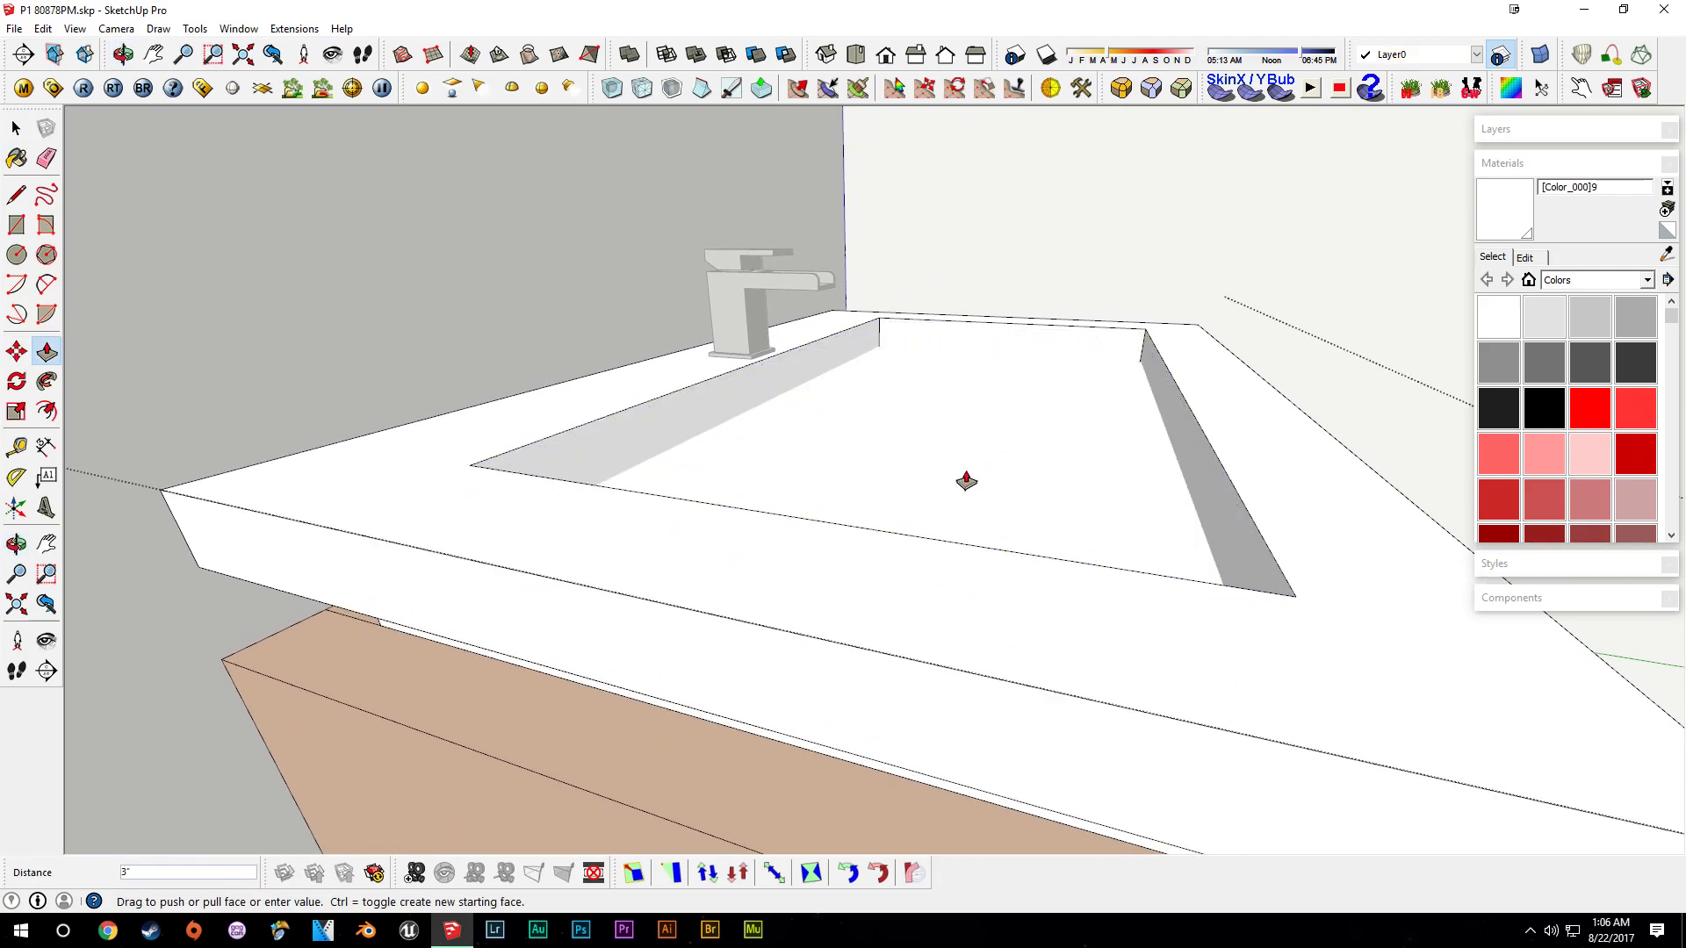
left_click(966, 472)
- Delete a stray face and erase leftover edges beneath the countertop overhang
key("space")
left_click(982, 456)
key("Delete")
mouse_move(1080, 538)
middle_mouse_down()
mouse_move(911, 346)
mouse_move(974, 289)
middle_mouse_up()
key("e")
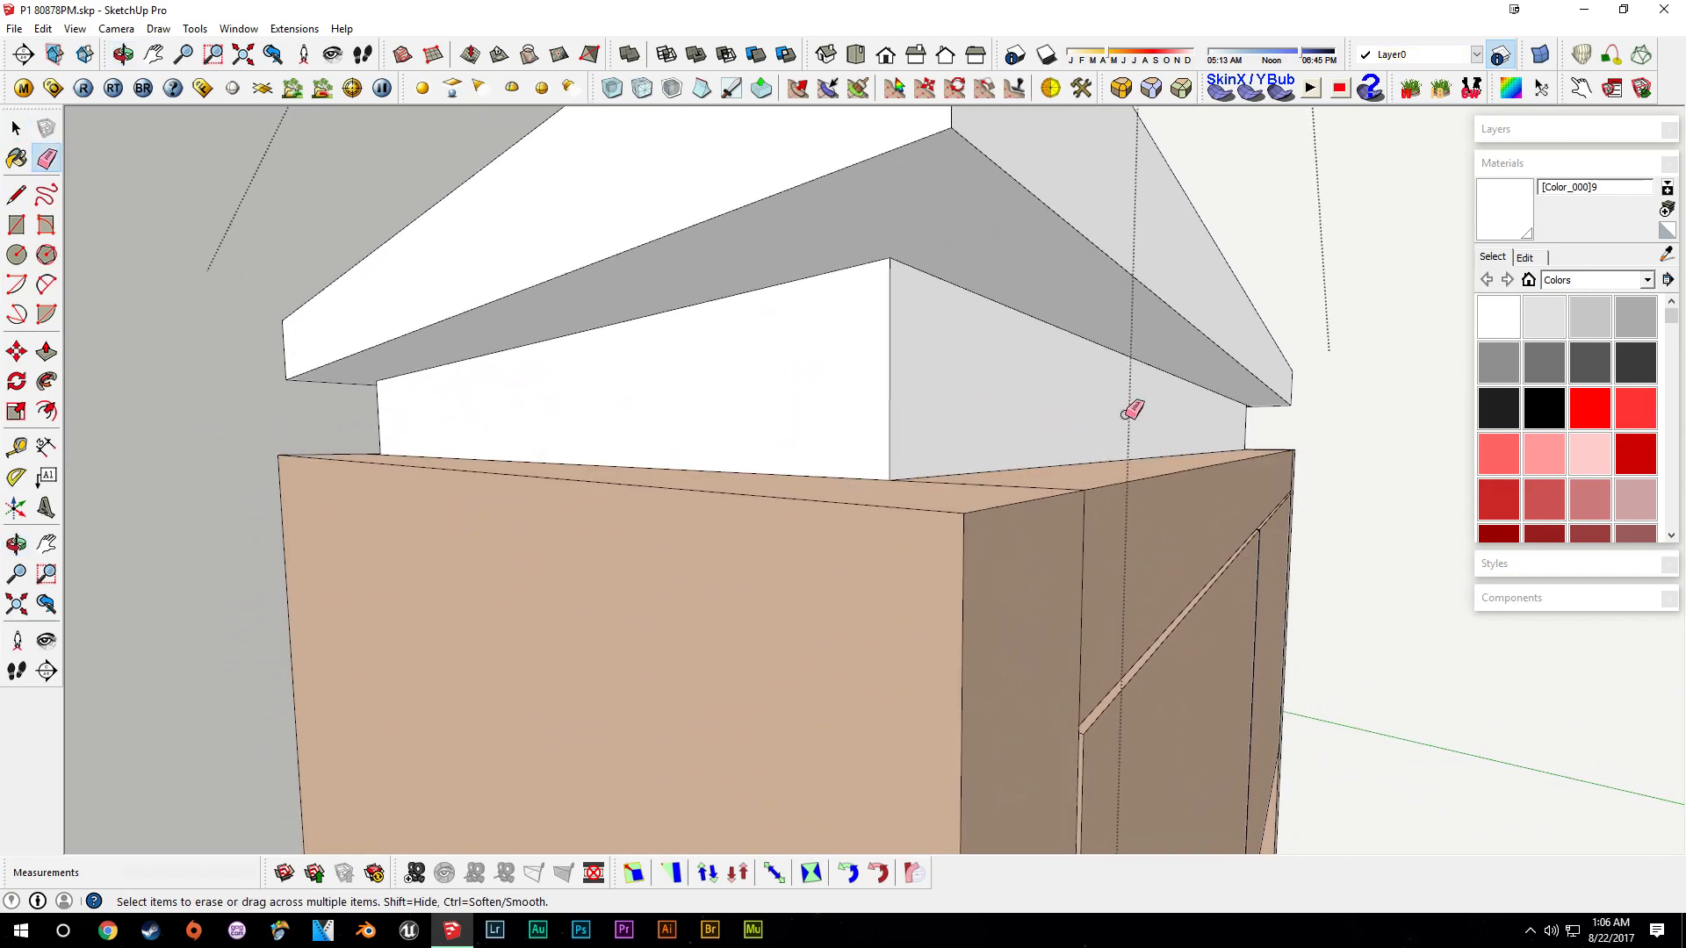
middle_click_drag(1125, 414, 887, 387)
middle_click_drag(1320, 332, 504, 305, "shift")
scroll(966, 395, "up", 2)
scroll(967, 395, "down", 3)
key("space")
mouse_move(967, 395)
middle_mouse_down()
mouse_move(933, 520)
mouse_move(808, 516)
mouse_move(898, 460)
mouse_move(752, 560)
mouse_move(749, 609)
middle_mouse_up()
key("ctrl+z")
scroll(707, 532, "up", 3)
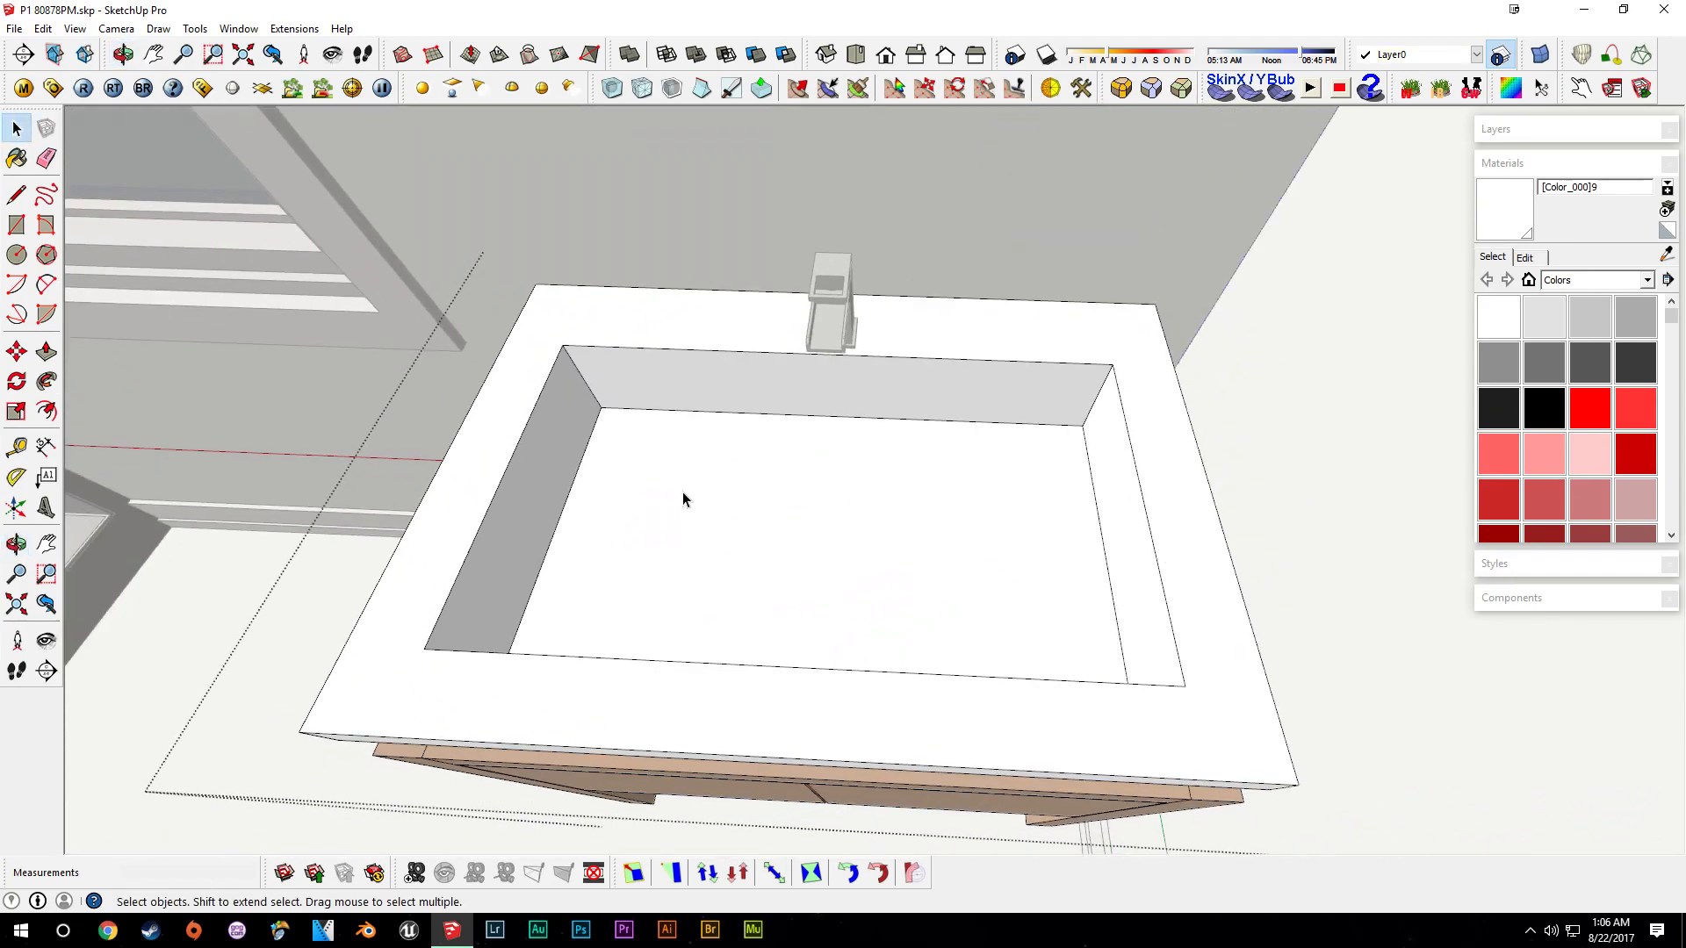
- Push-pull the basin's inner side walls to reshape the sink
key("p")
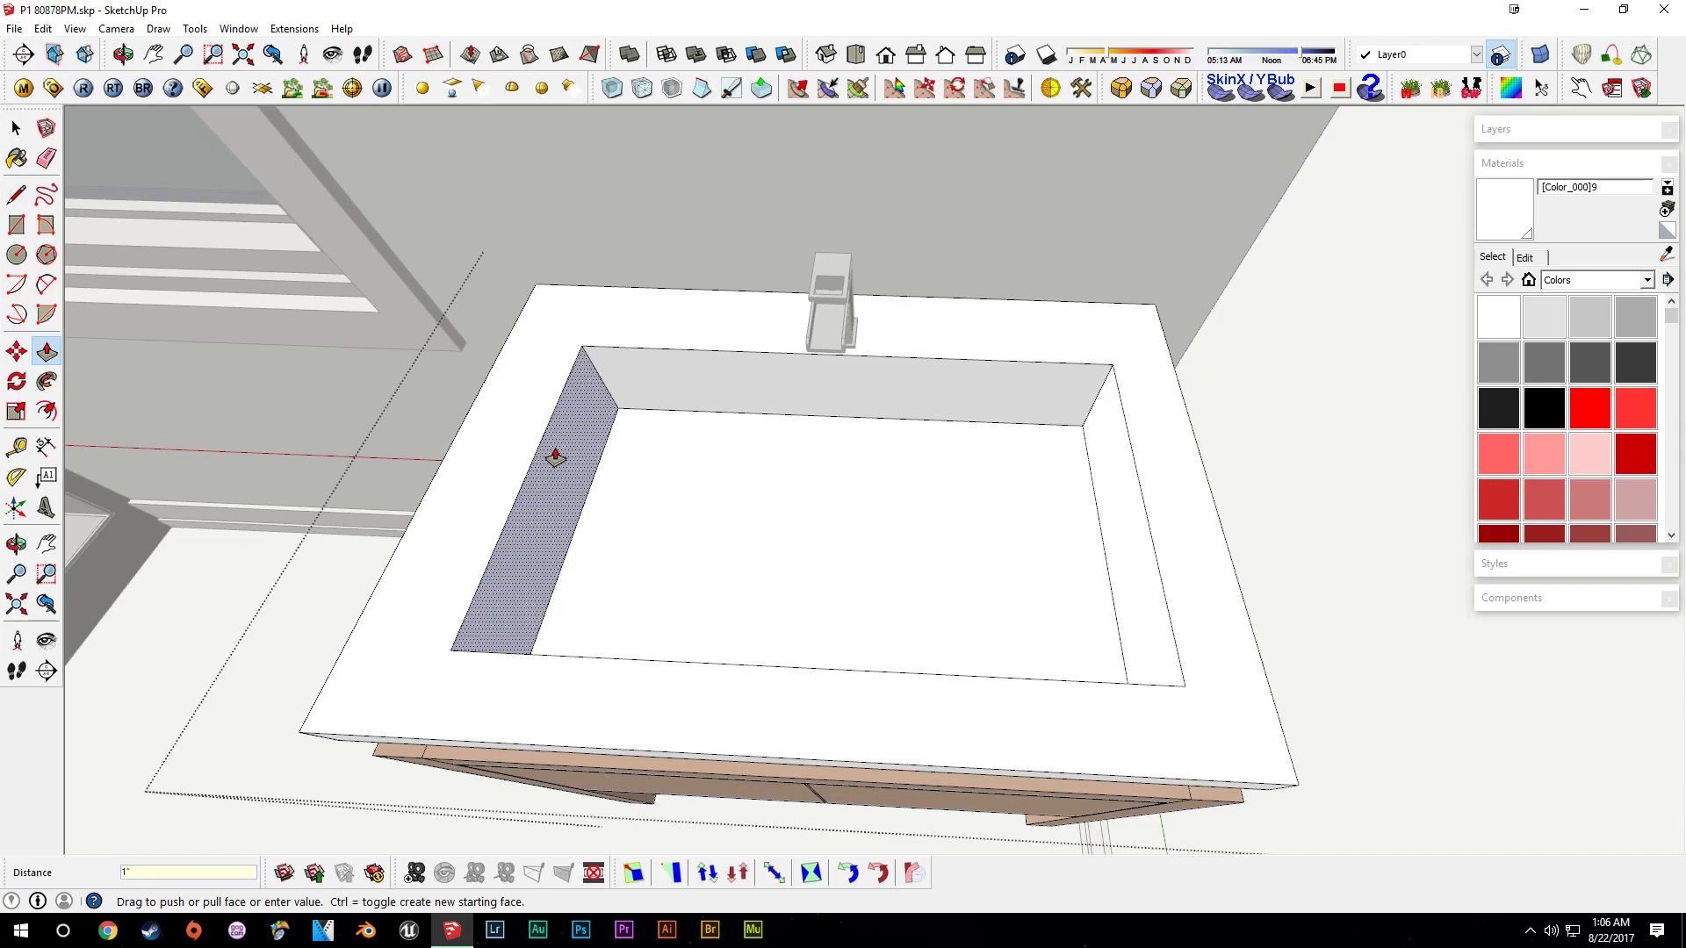
middle_click_drag(615, 509, 1039, 524)
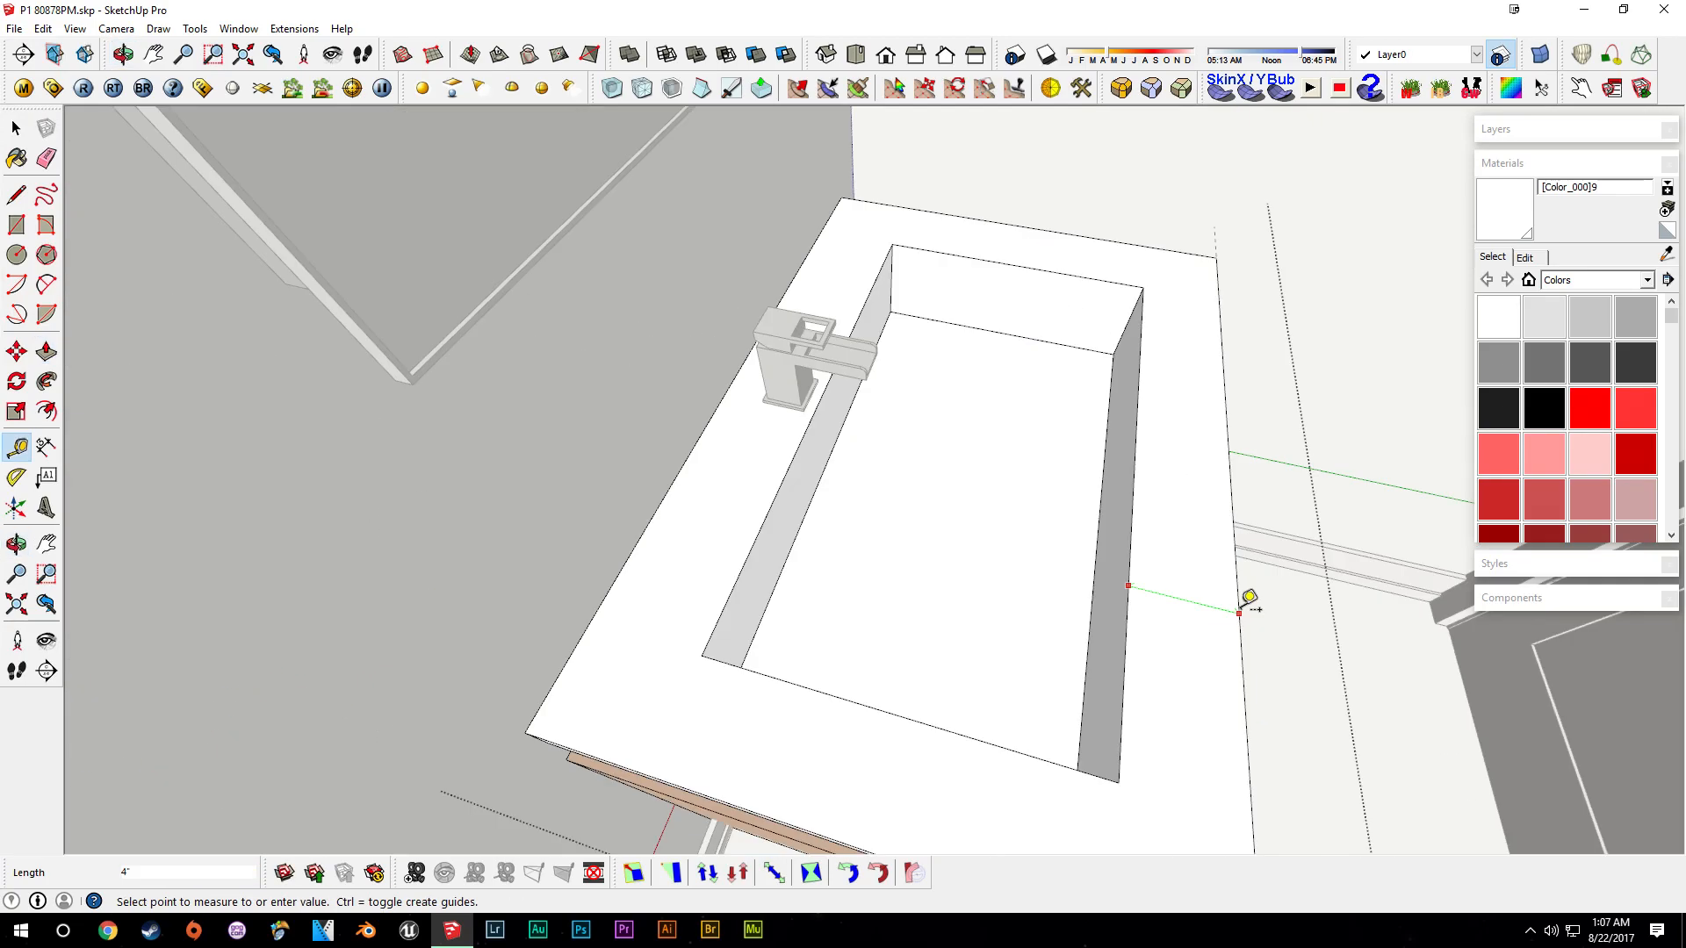
key("Escape")
middle_click_drag(1185, 605, 1151, 516)
left_click(665, 486)
key("space")
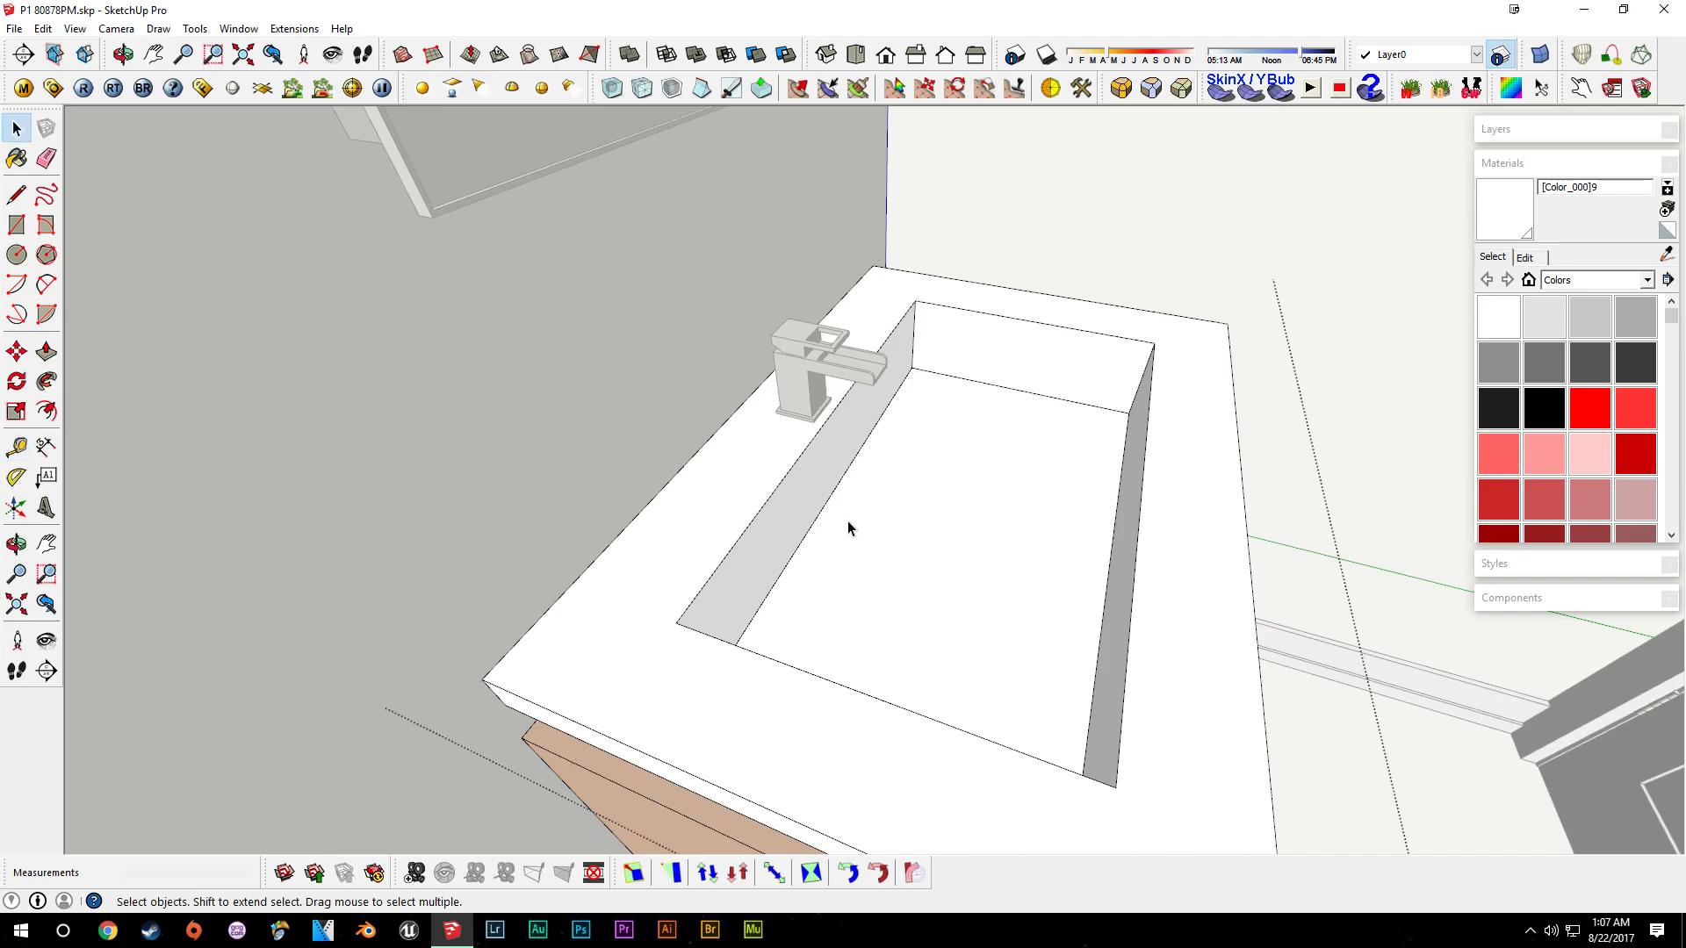
middle_click_drag(846, 519, 821, 512)
key("p")
key("Return")
key("space")
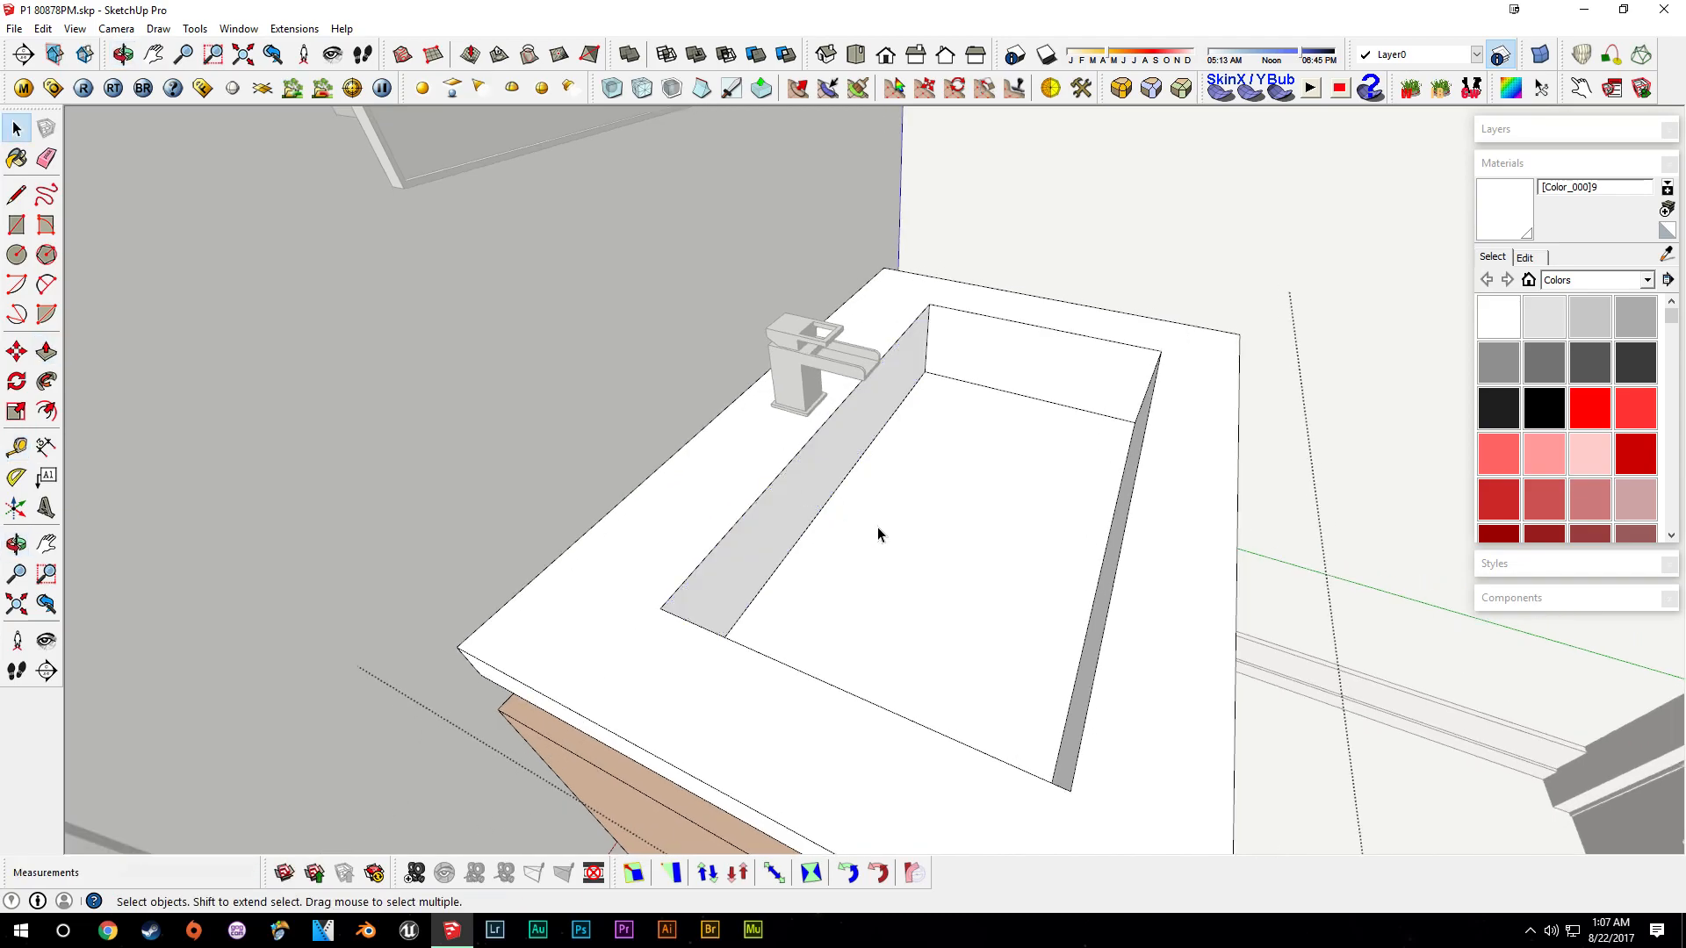
- Place guides and edges inside the vanity's open lower compartment beneath the cabinet doors
left_click(1292, 757)
middle_click_drag(1150, 693, 880, 538)
scroll(963, 497, "up", 5)
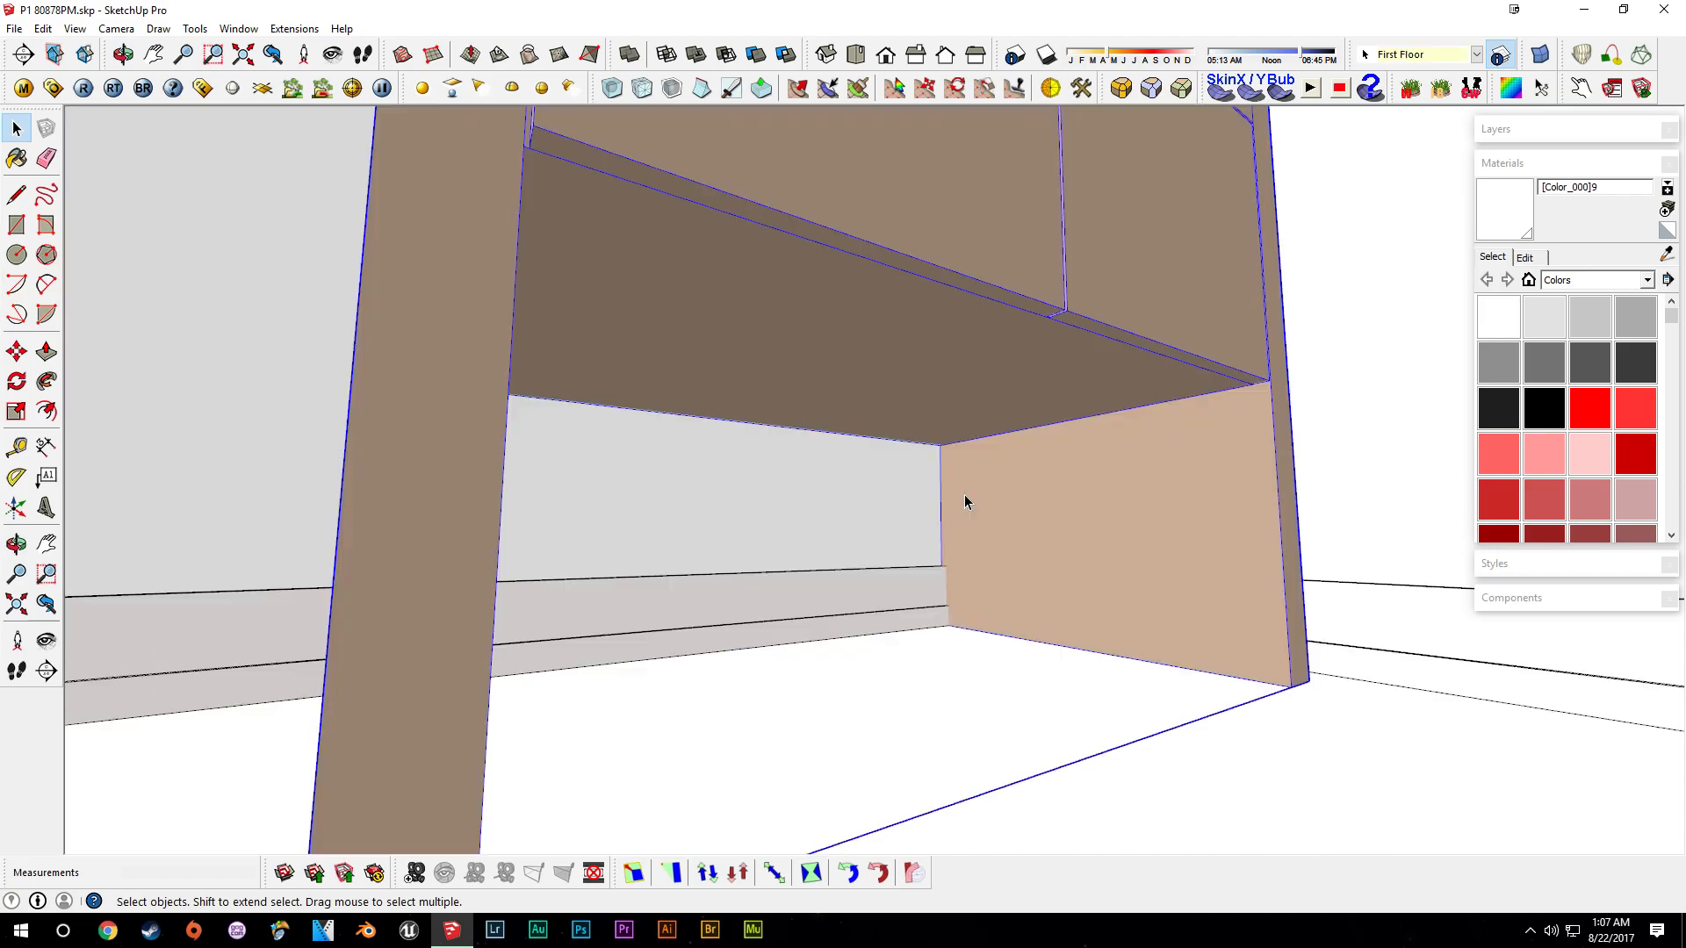
scroll(944, 504, "up", 3)
key("t")
left_click(941, 461)
key("Return")
key("l")
left_click(984, 755)
key("space")
key("p")
left_click(966, 564)
middle_click_drag(921, 571, 1624, 713)
left_click(621, 485)
scroll(808, 532, "down", 2)
middle_click_drag(627, 497, 930, 643)
scroll(807, 532, "down", 2)
scroll(930, 643, "down", 2)
key("space")
left_click(948, 612)
middle_click_drag(1040, 644, 997, 596)
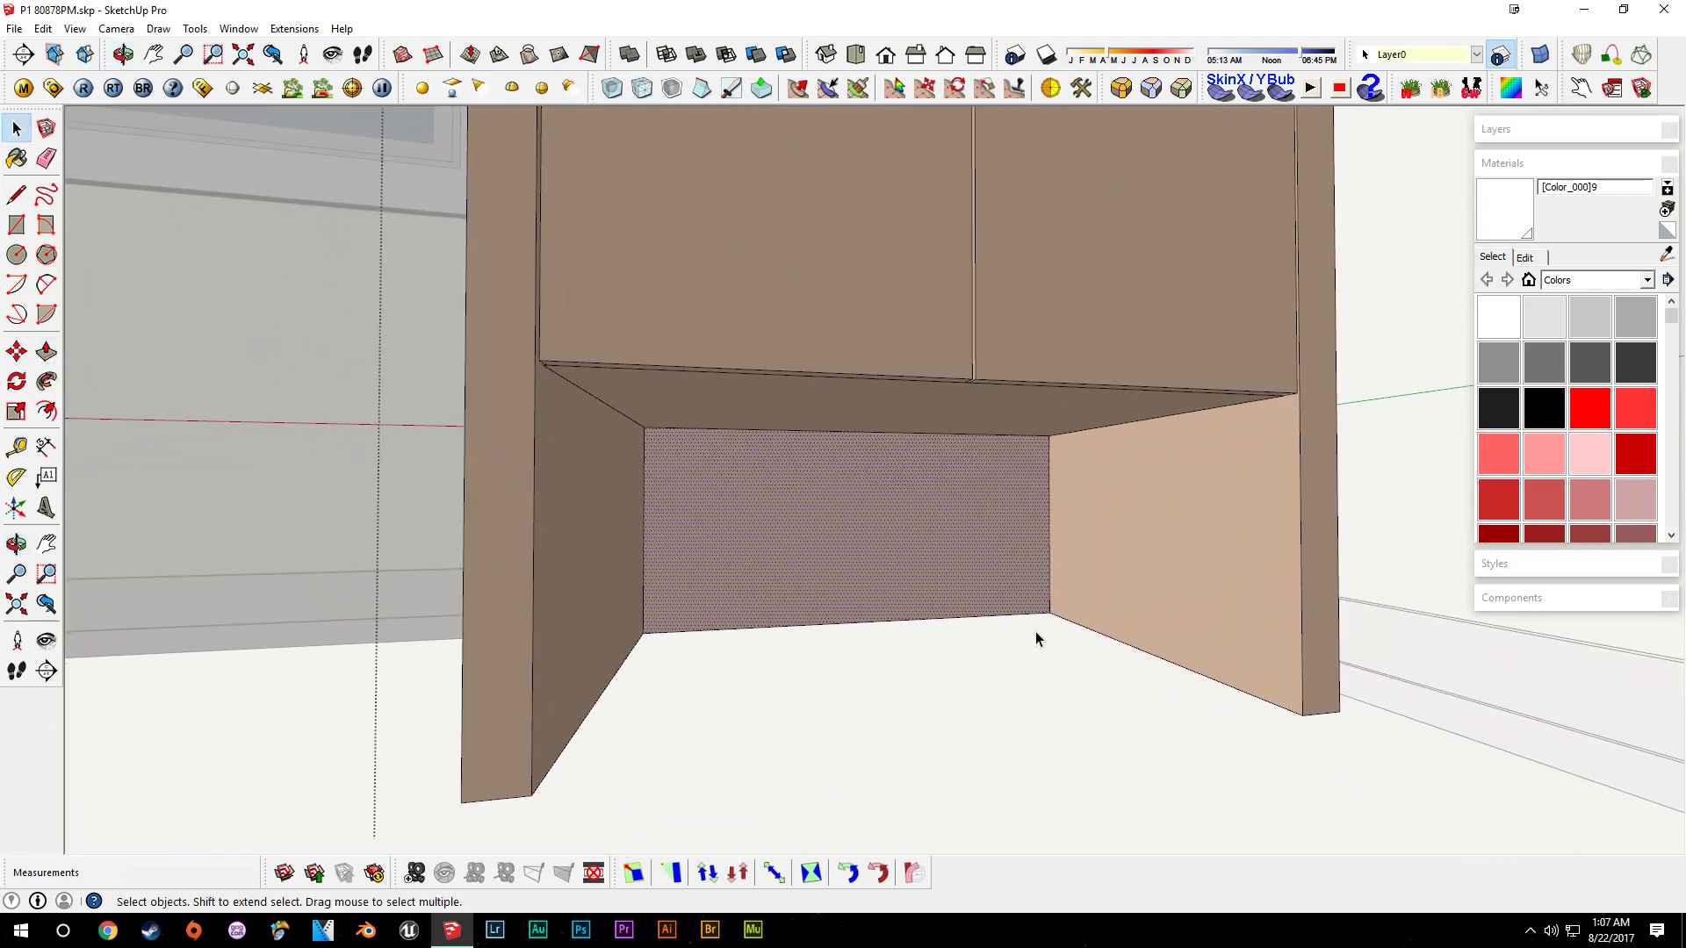
- Draw a horizontal strip rectangle across the lower compartment's back panel and extrude it forward into a shelf
middle_click_drag(620, 512, 595, 502)
left_click(16, 225)
left_click(648, 504)
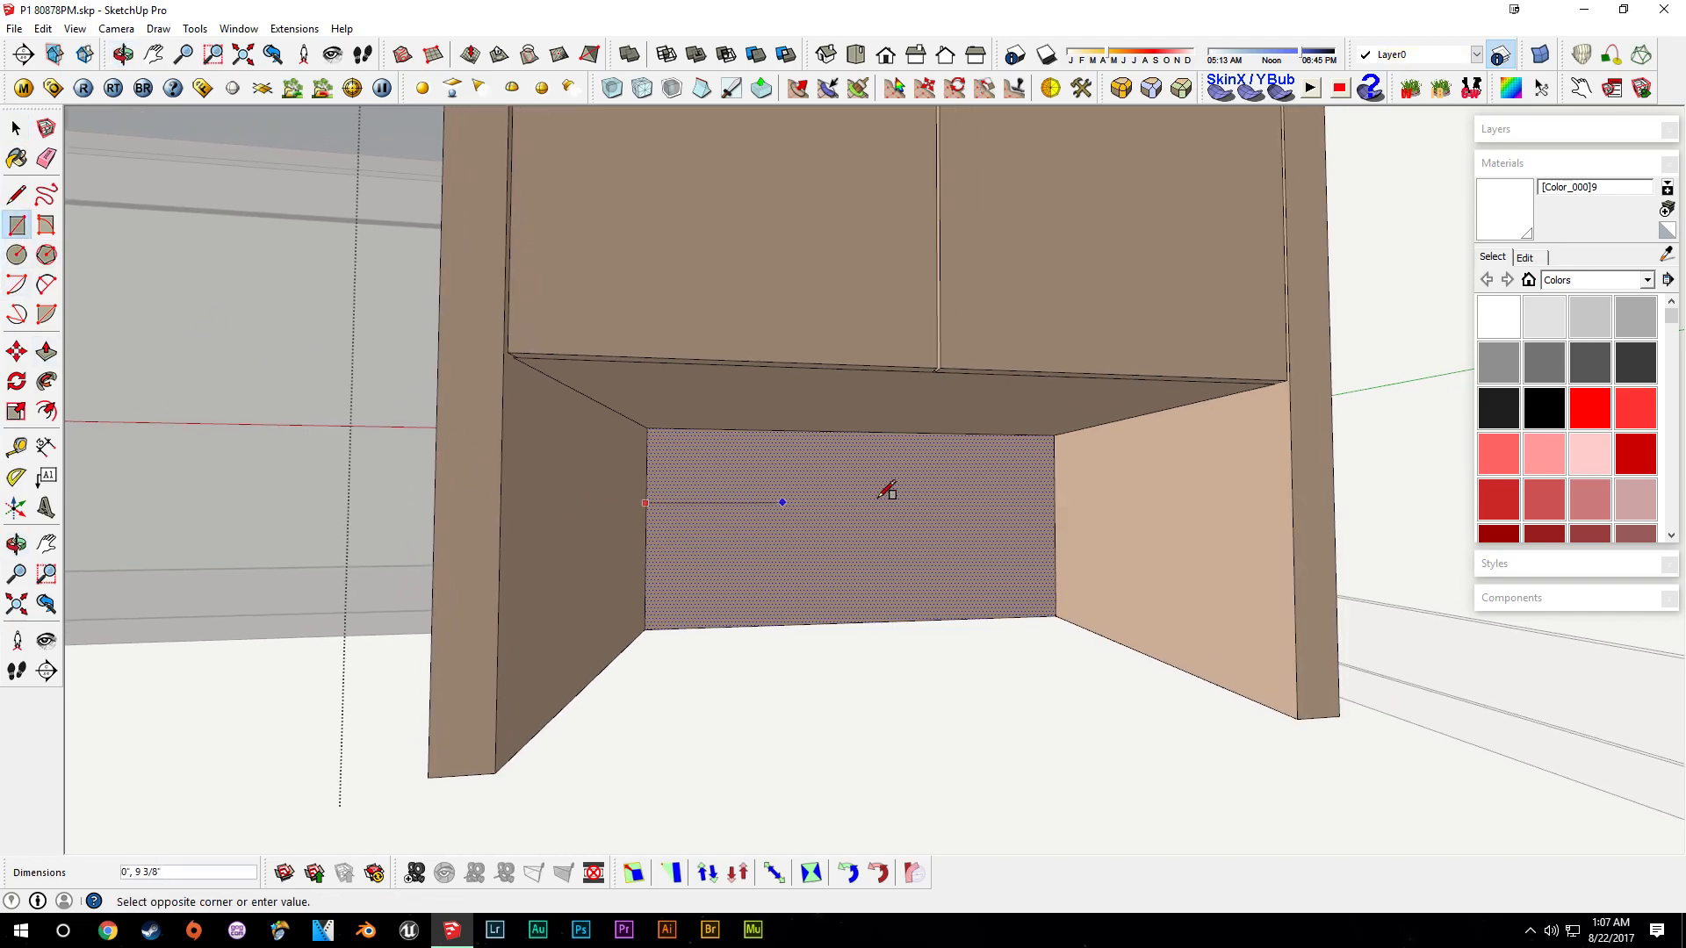
left_click(1054, 553)
key("t")
left_click(895, 503)
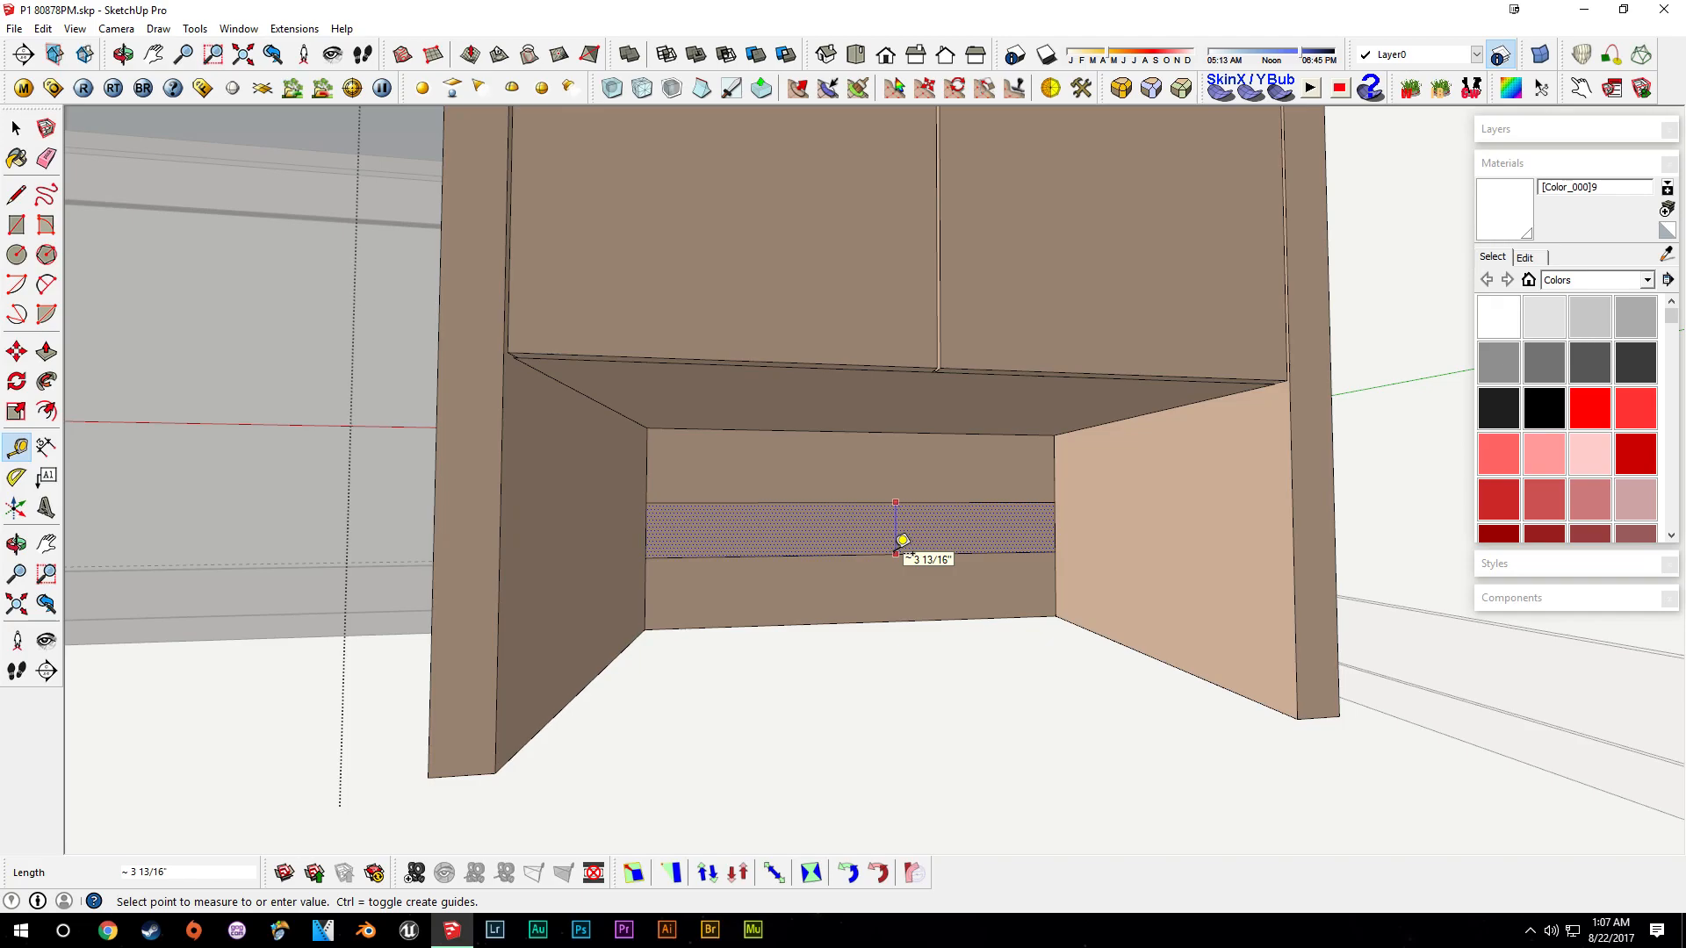
key("space")
key("l")
left_click(647, 531)
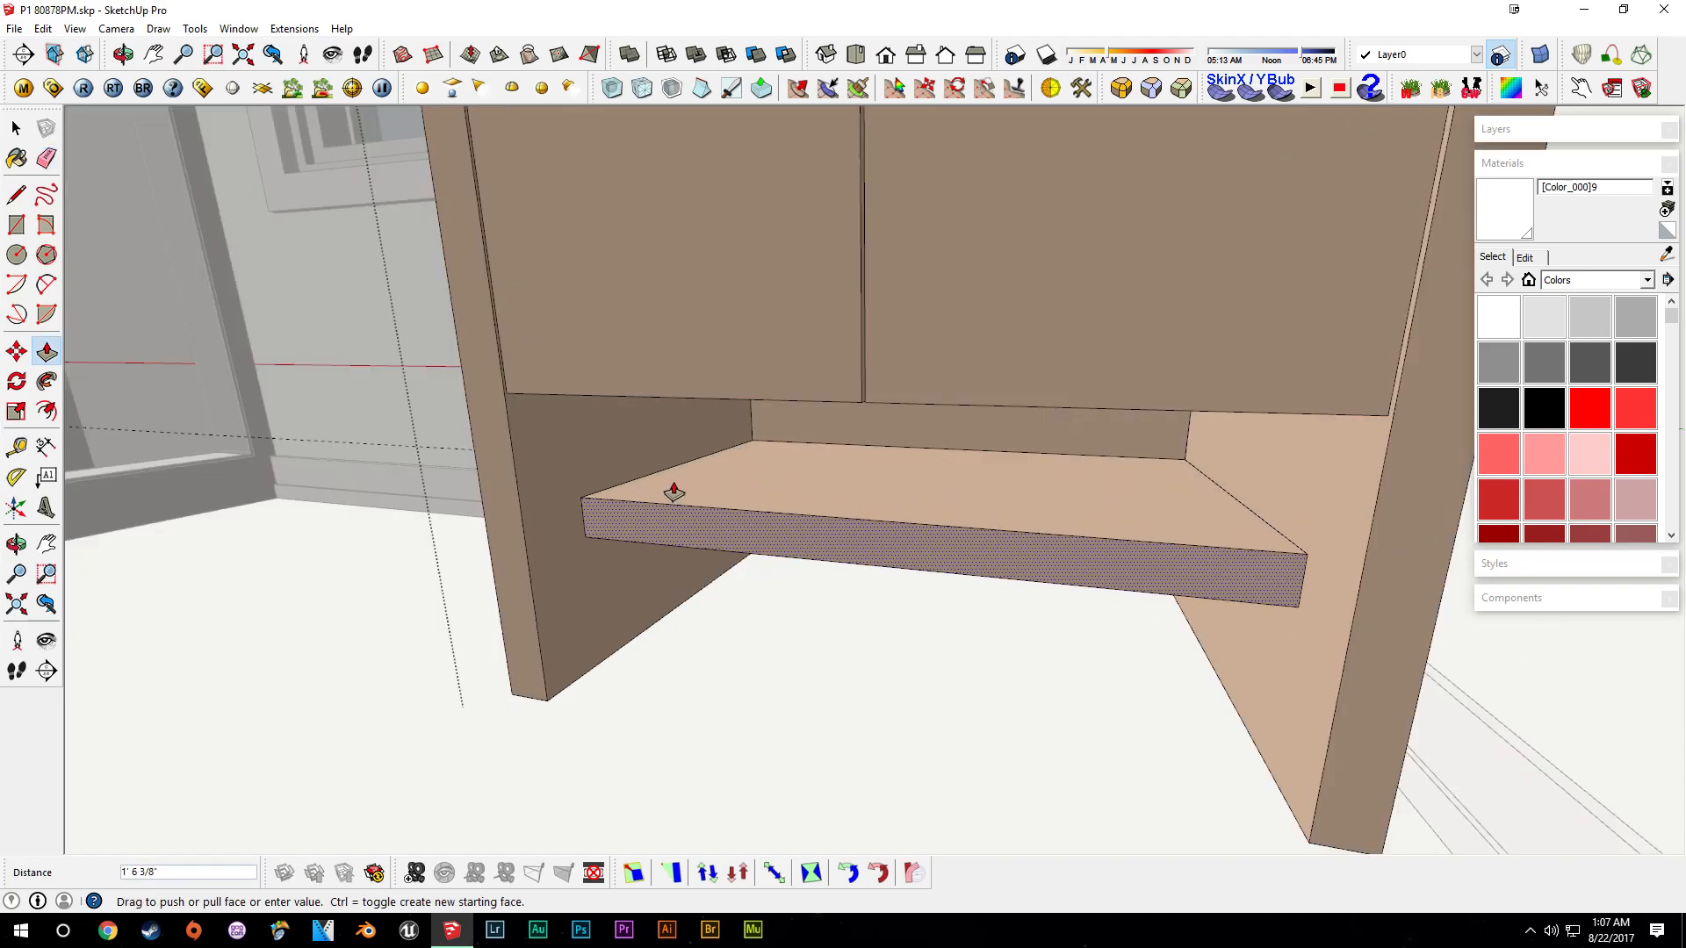
key("space")
key("t")
left_click(519, 500)
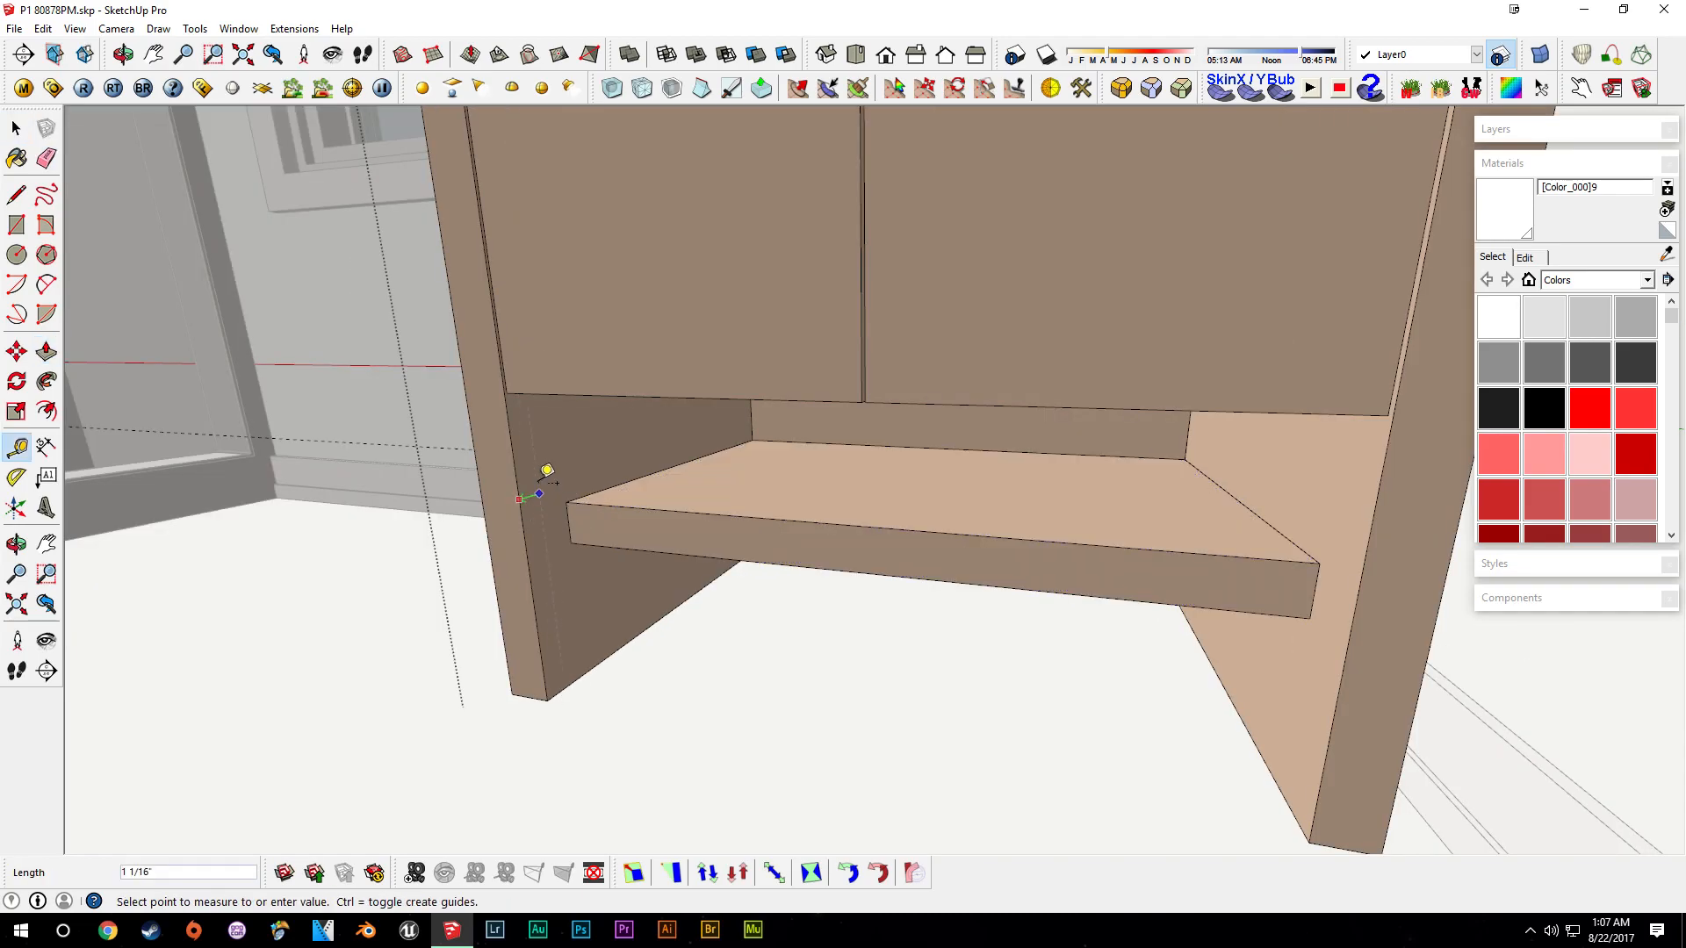
key("space")
- Adjust the new shelf's front and top faces with Push/Pull
key("p")
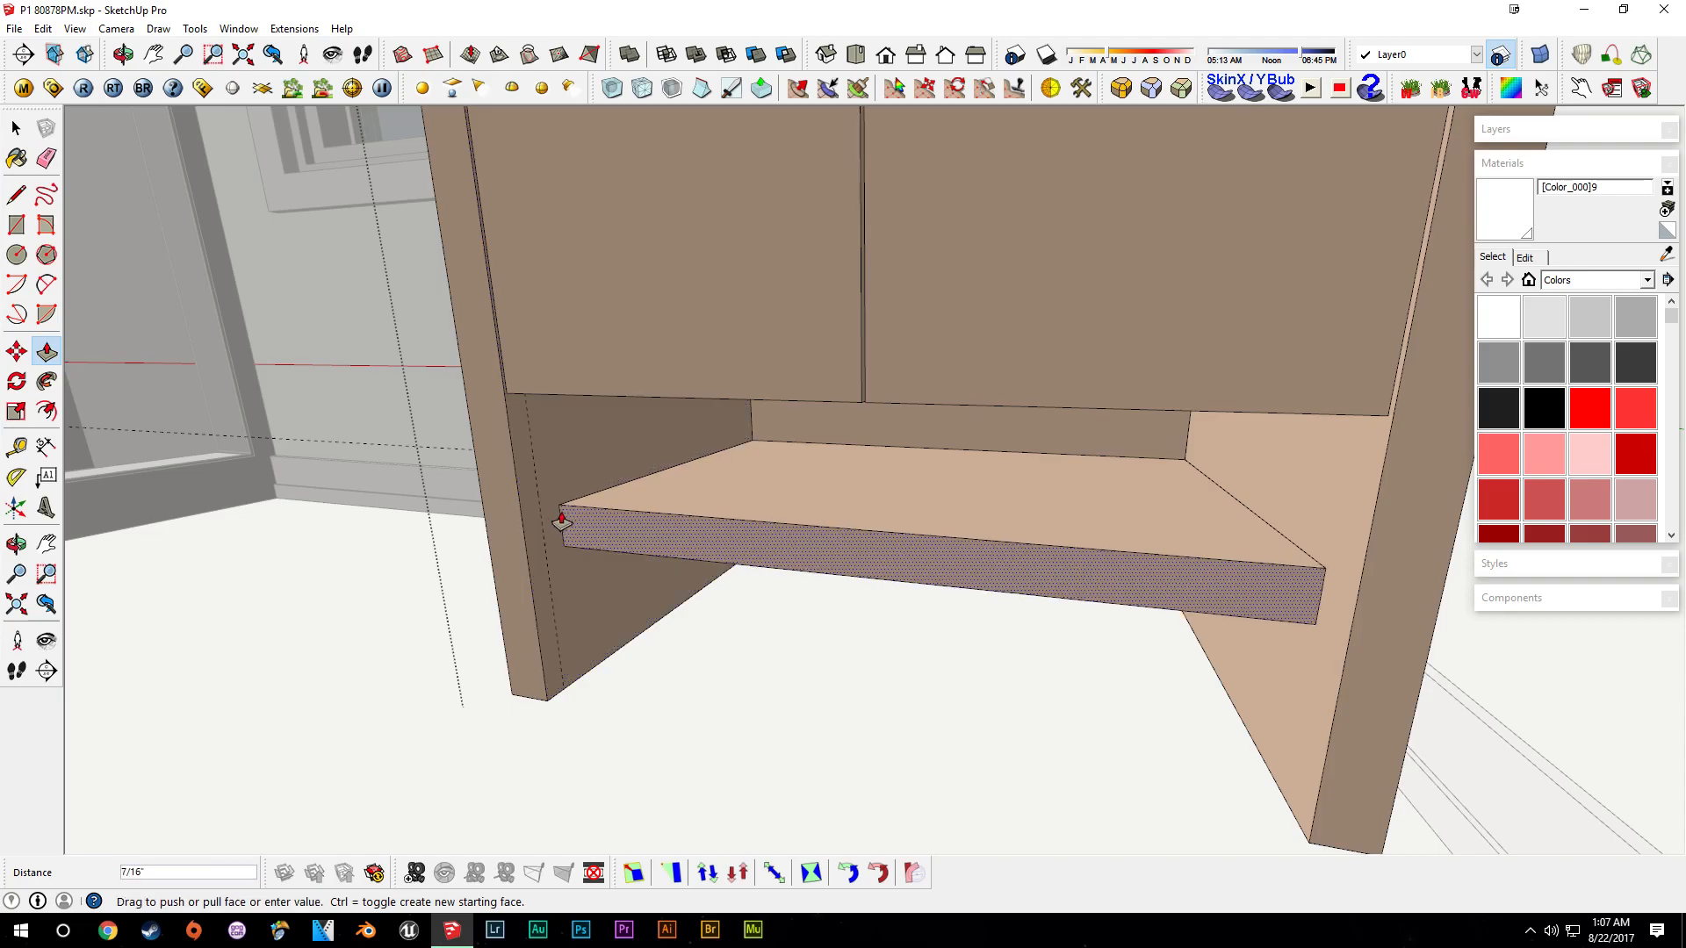
middle_click_drag(615, 518, 926, 594)
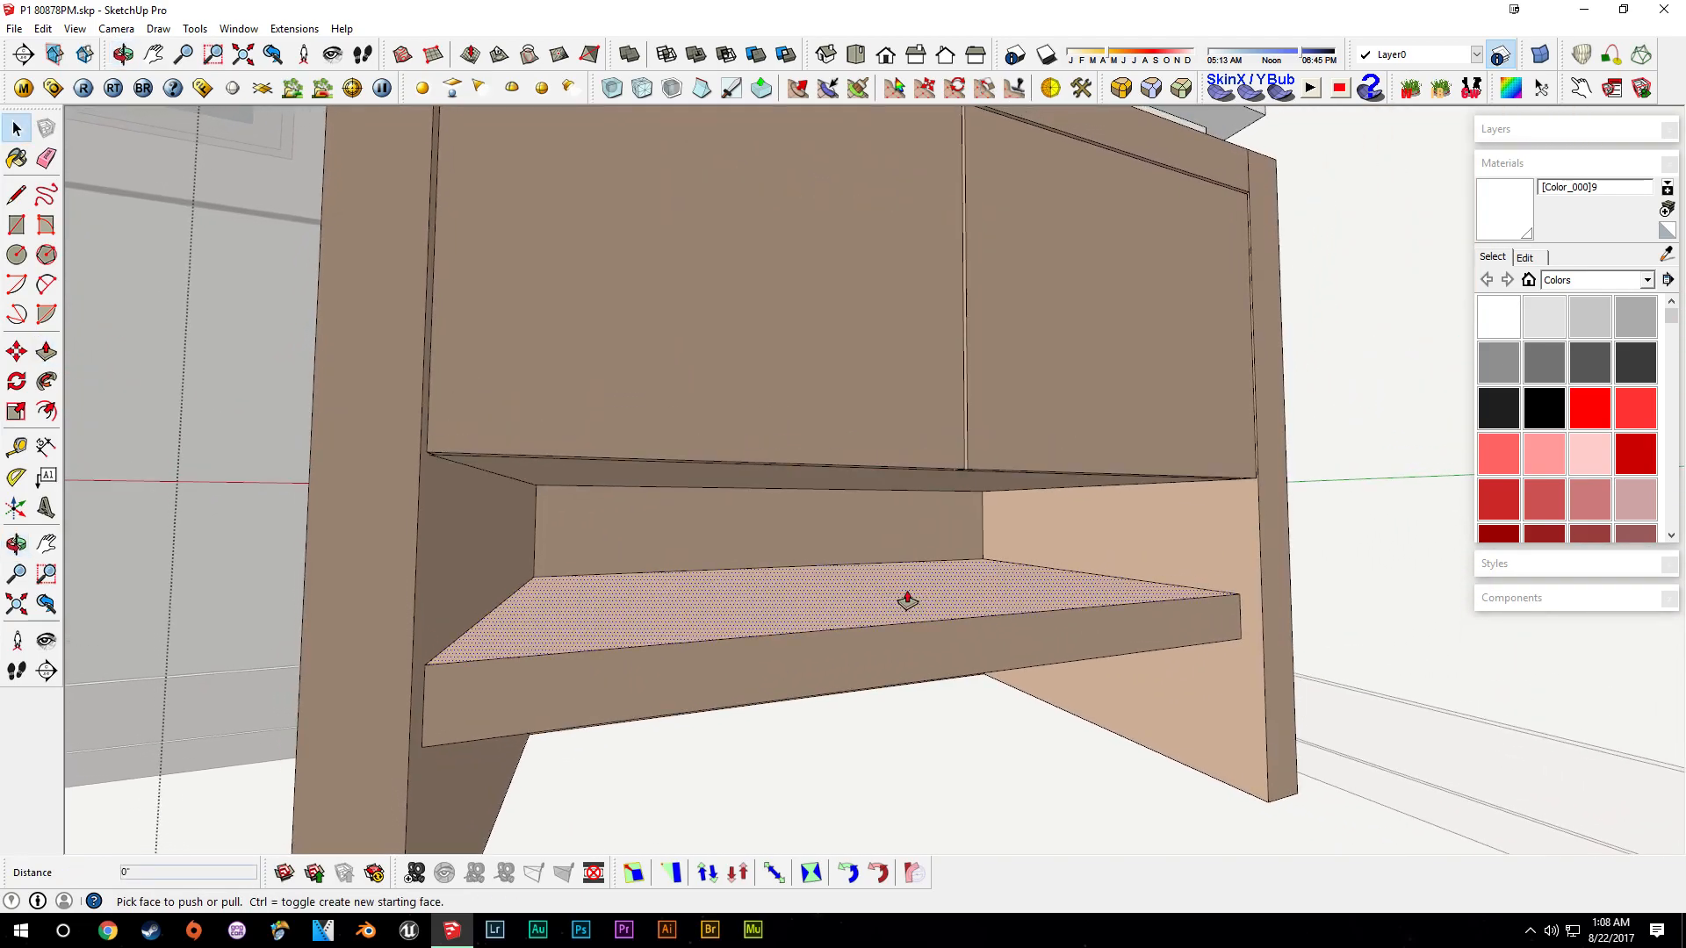
left_click(907, 602)
left_click(906, 608)
key("space")
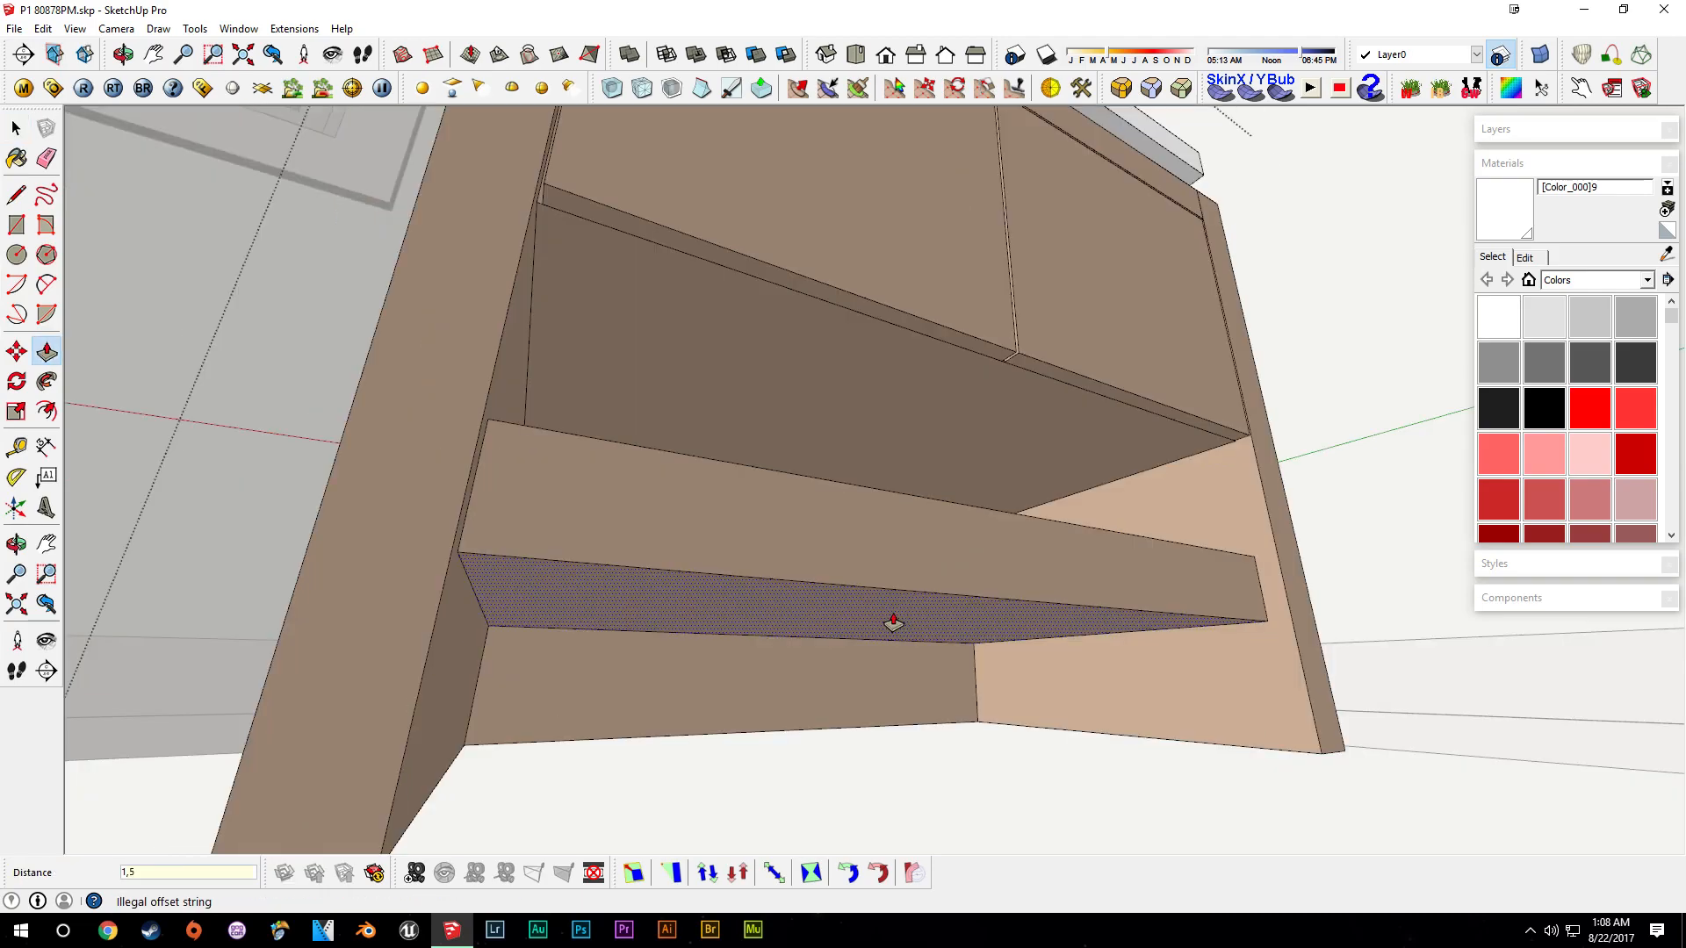
middle_click_drag(895, 612, 930, 597)
- Measure the gap between the shelf and the underside of the cabinet
key("t")
left_click(1204, 531)
scroll(1215, 389, "up", 1)
mouse_move(1215, 388)
middle_mouse_down()
mouse_move(1220, 410)
mouse_move(1219, 386)
middle_mouse_up()
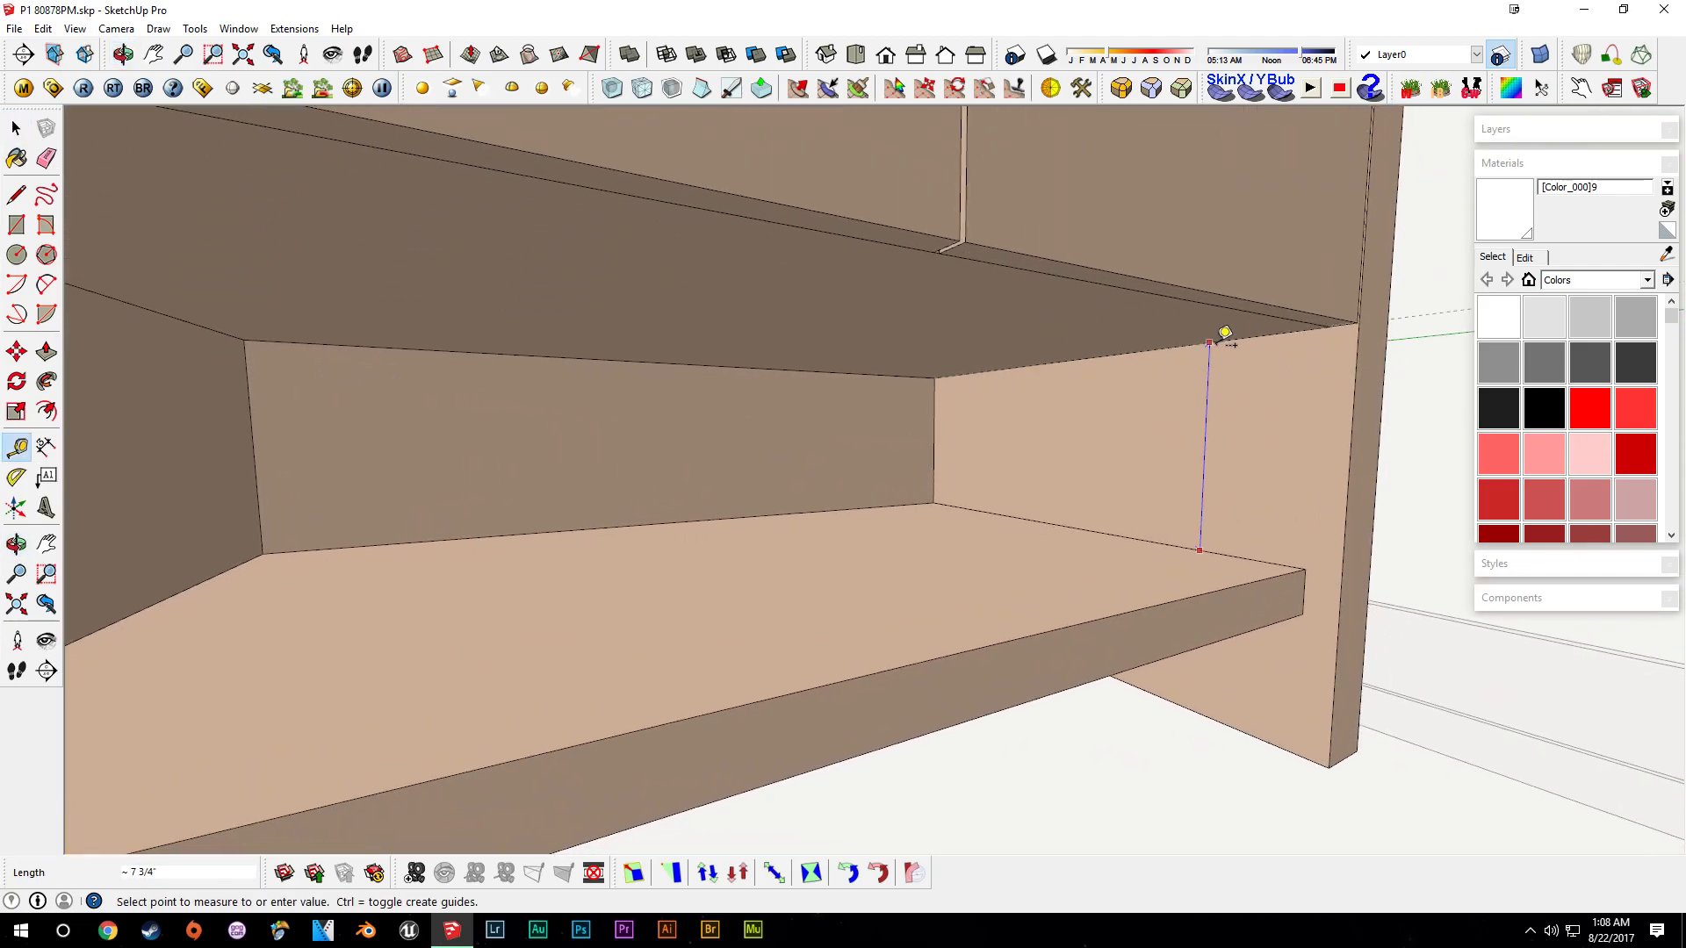
middle_click_drag(1215, 344, 1284, 250)
scroll(1280, 387, "up", 2)
scroll(1287, 242, "up", 3)
- Push the narrow strips beneath the cabinet doors back 1 inch
key("p")
left_click(907, 339)
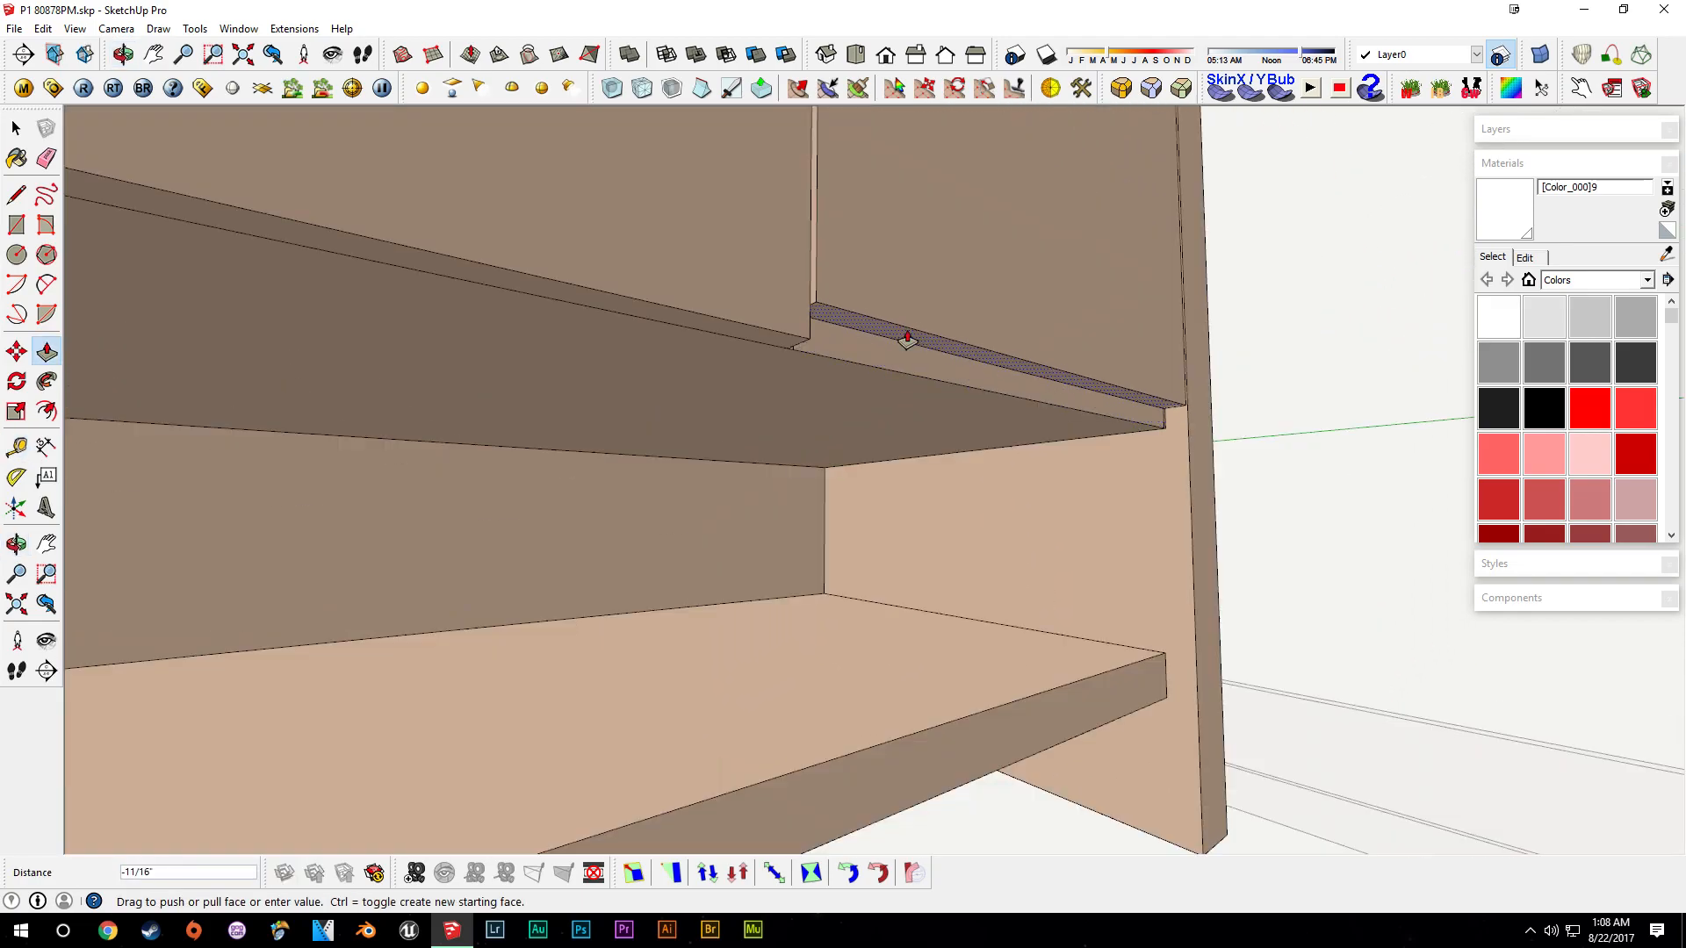
type("1")
key("Return")
left_click(766, 338)
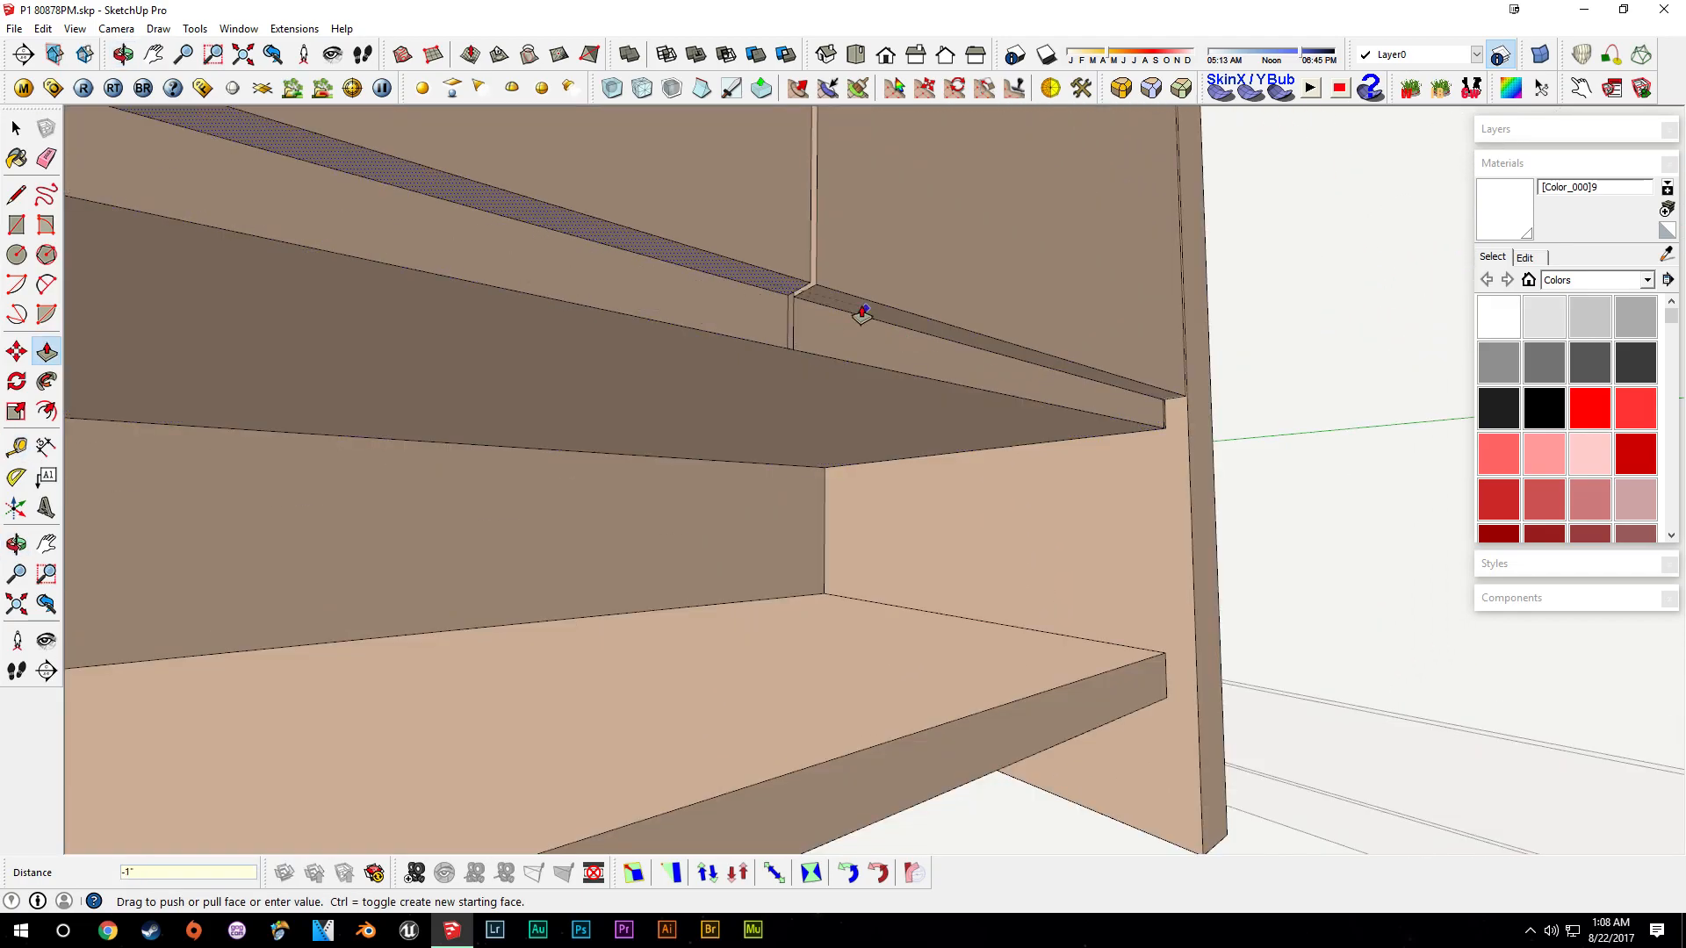
left_click(858, 310)
left_click(817, 367)
left_click(812, 317)
key("space")
- Measure the height of the cabinet front and its door panels
scroll(862, 376, "down", 4)
middle_click_drag(861, 376, 896, 516)
key("t")
left_click(895, 521)
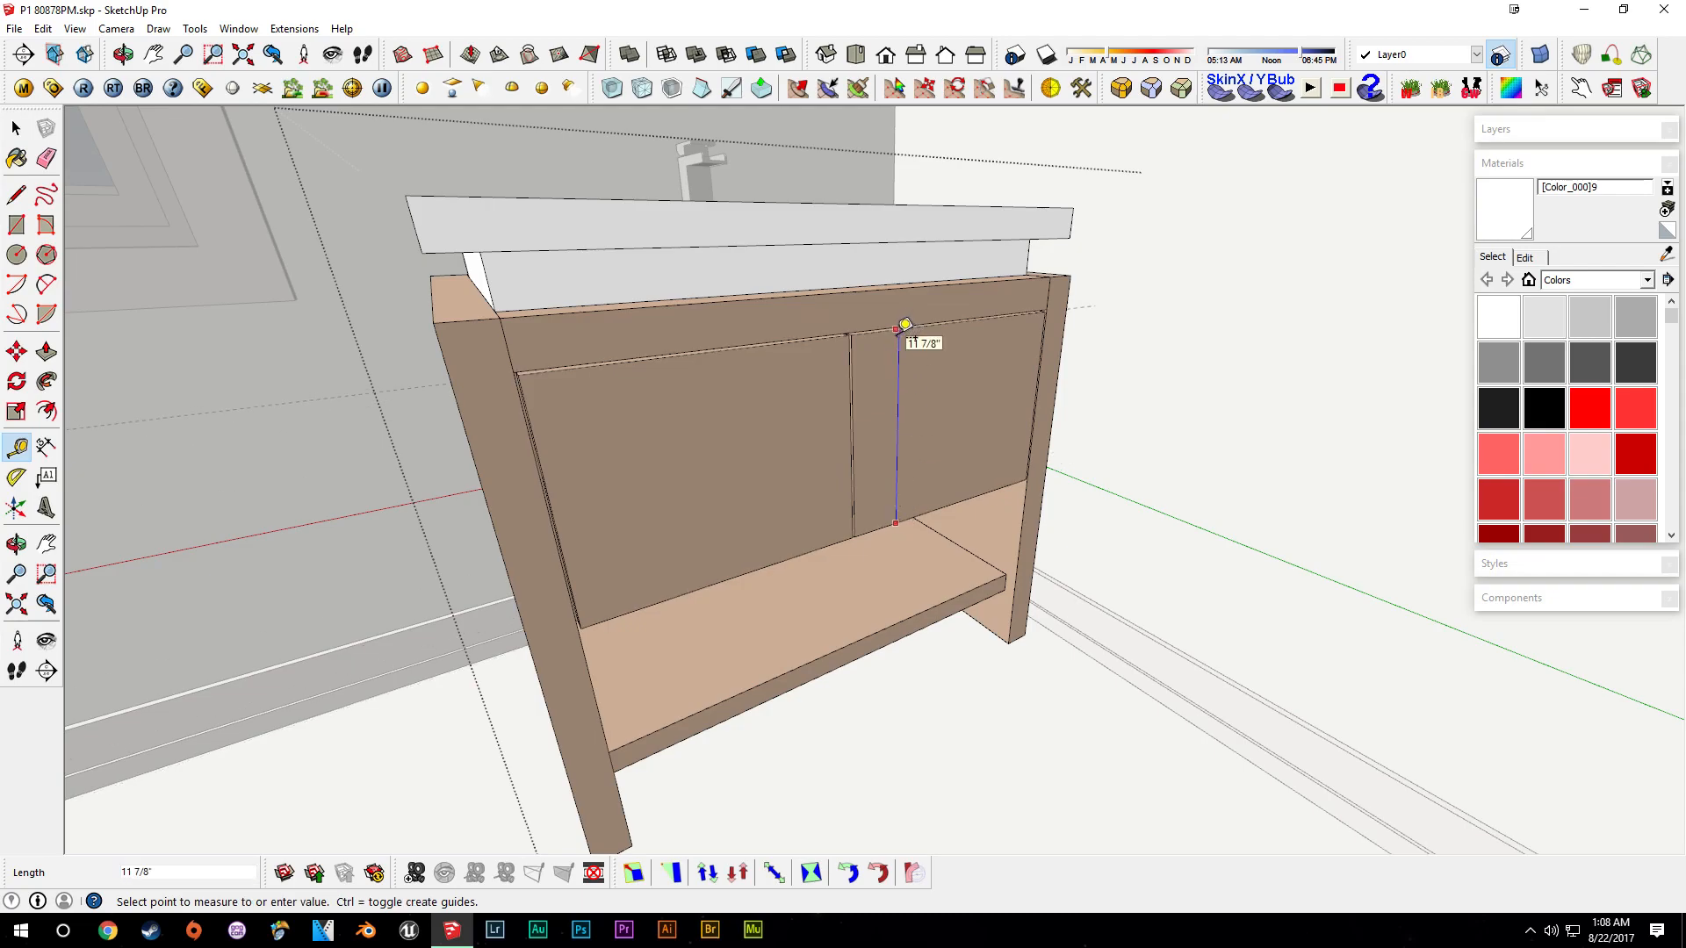
scroll(904, 324, "up", 4)
middle_click_drag(941, 282, 1017, 518)
key("space")
middle_click_drag(1086, 215, 1073, 220)
key("t")
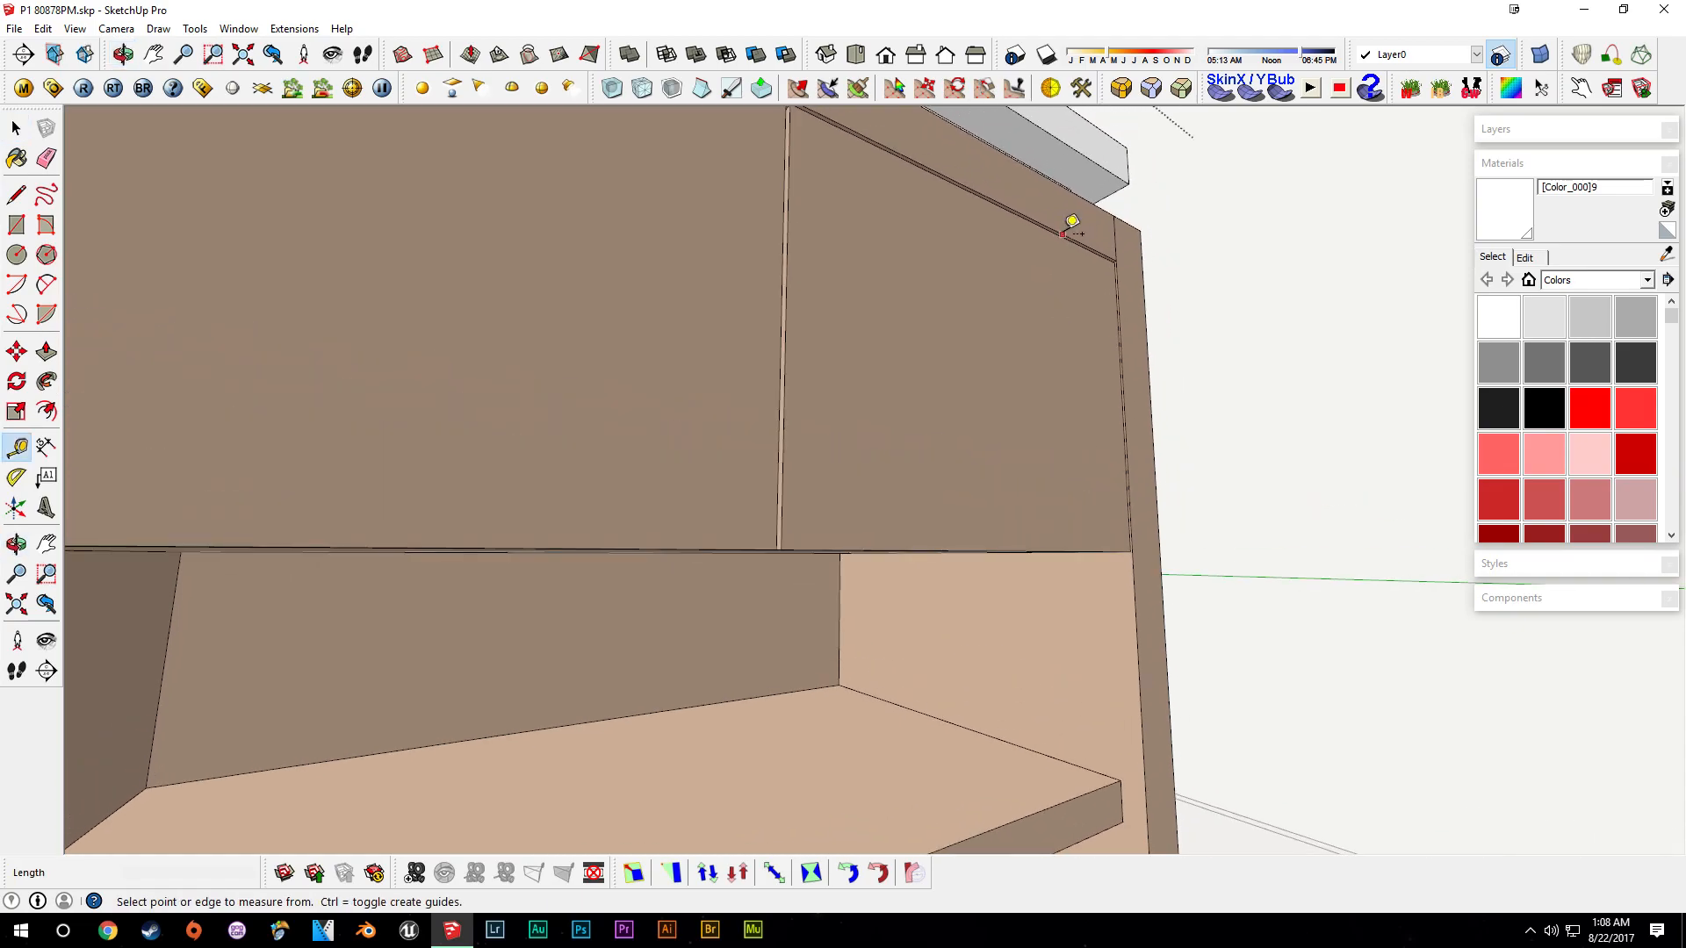
left_click(1060, 235)
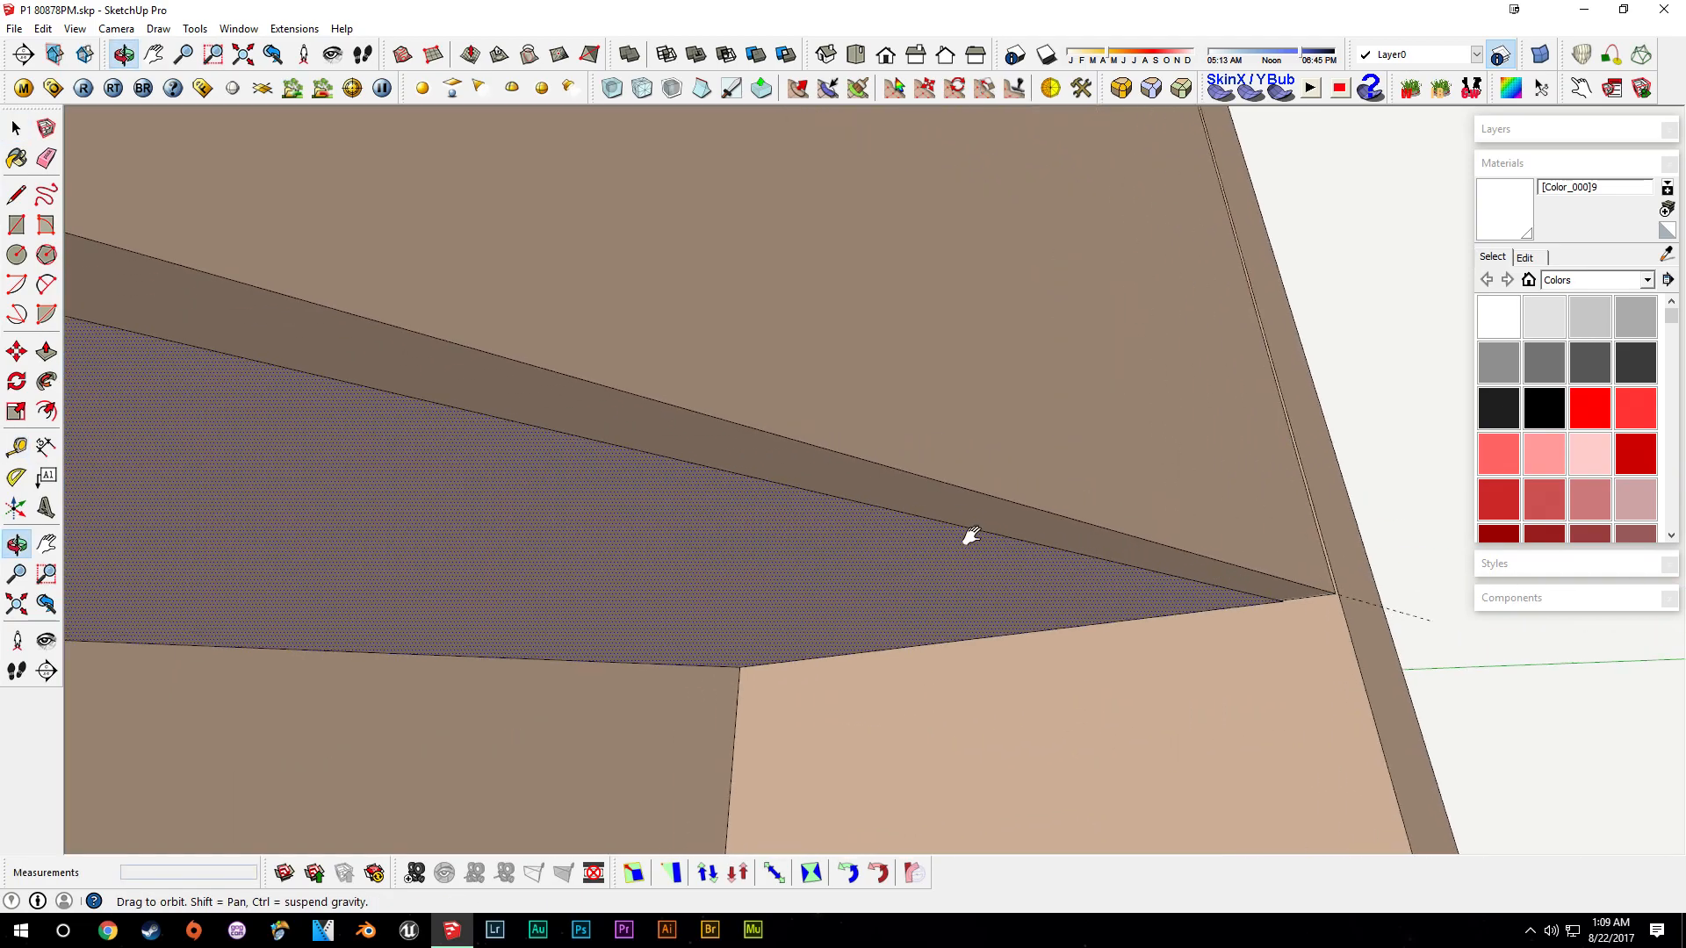
- Push-pull the left cabinet door panel to set it apart from the frame
middle_click_drag(970, 538, 1031, 531)
middle_click_drag(539, 418, 770, 401)
left_click(689, 430)
left_click(698, 427)
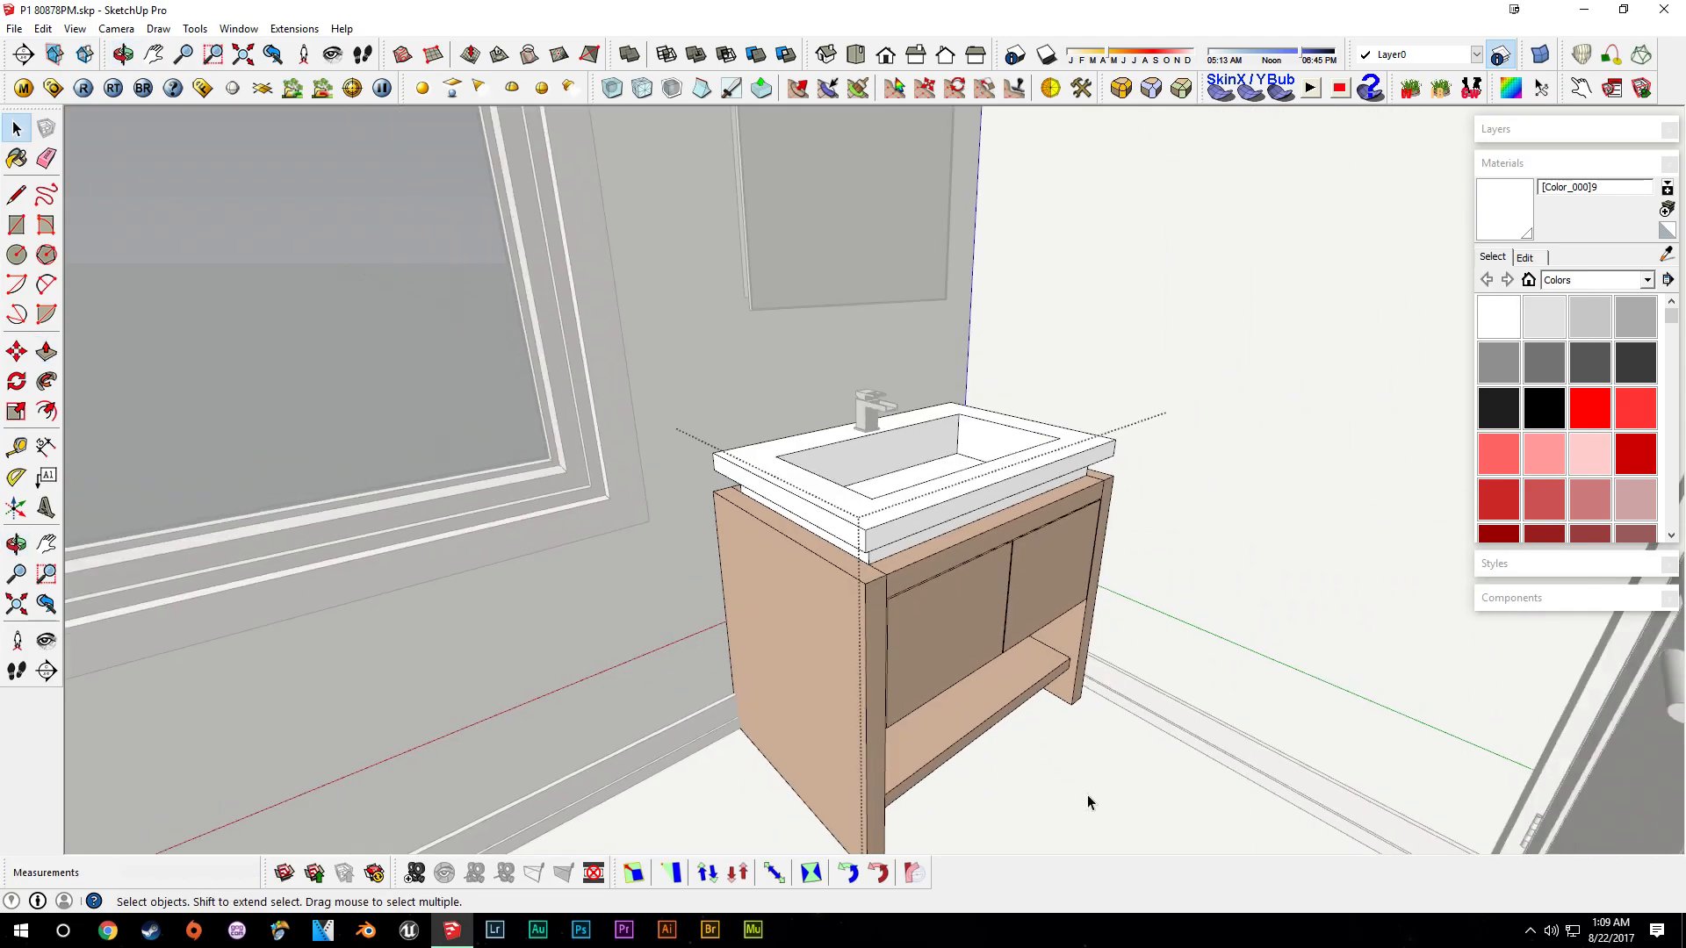
left_click(1087, 793)
middle_click_drag(1037, 745, 1045, 408)
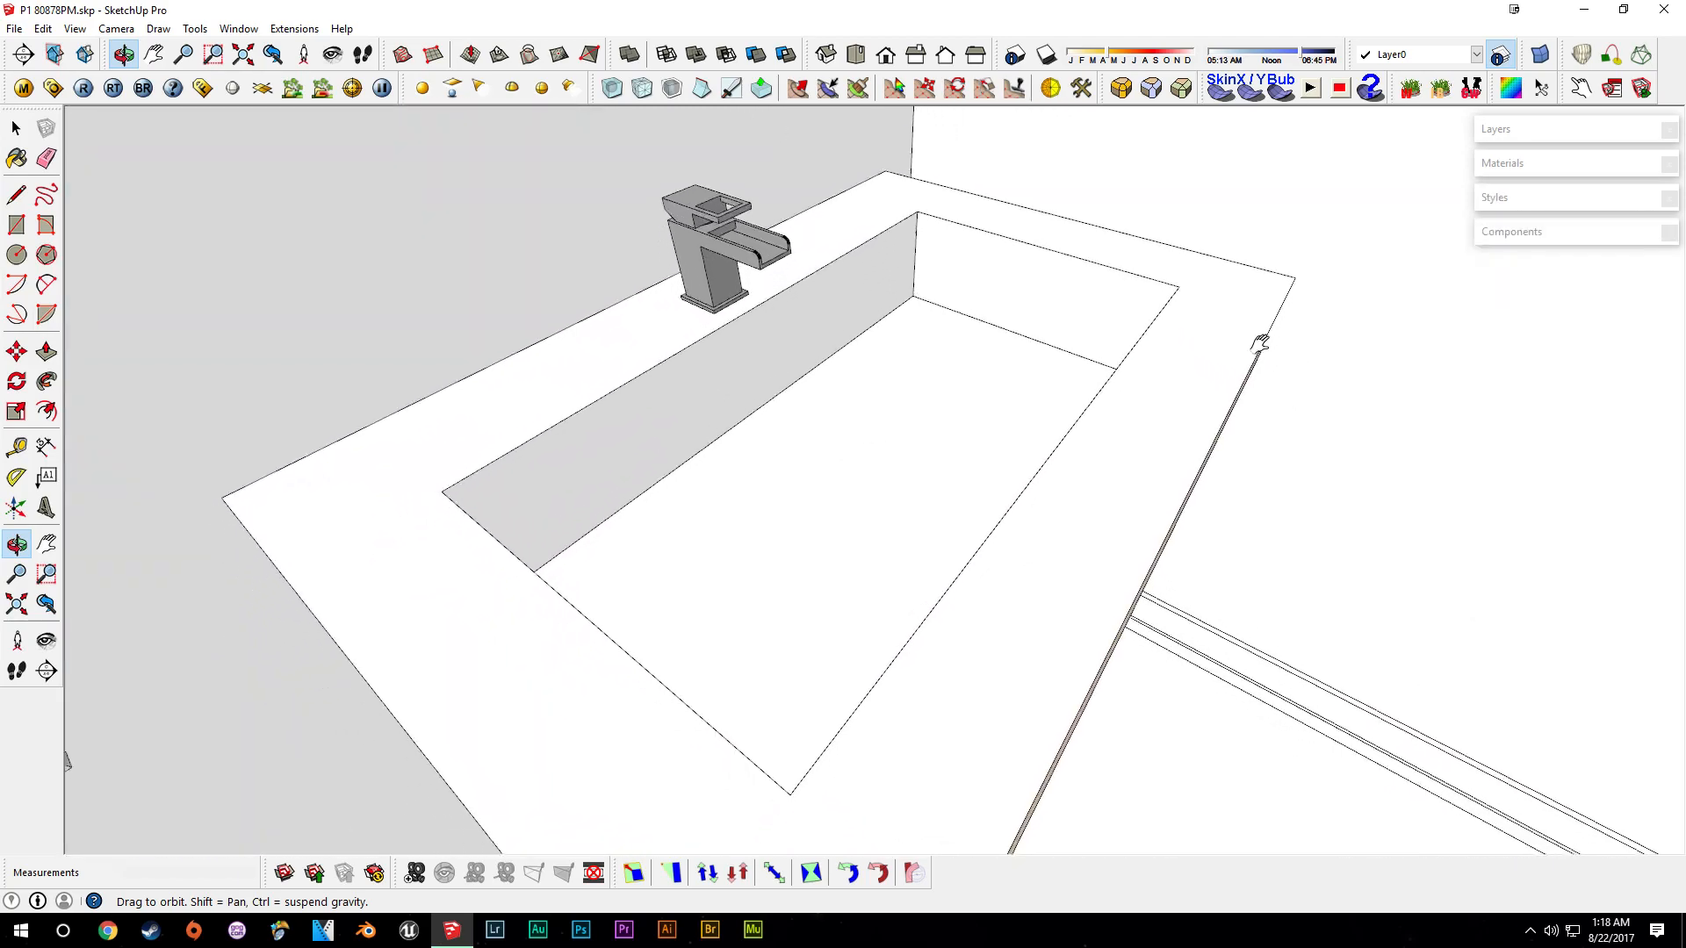
- Select the sink basin's faces and round their edges with Round Corner at a 3/16" offset
middle_click_drag(1260, 343, 1229, 288)
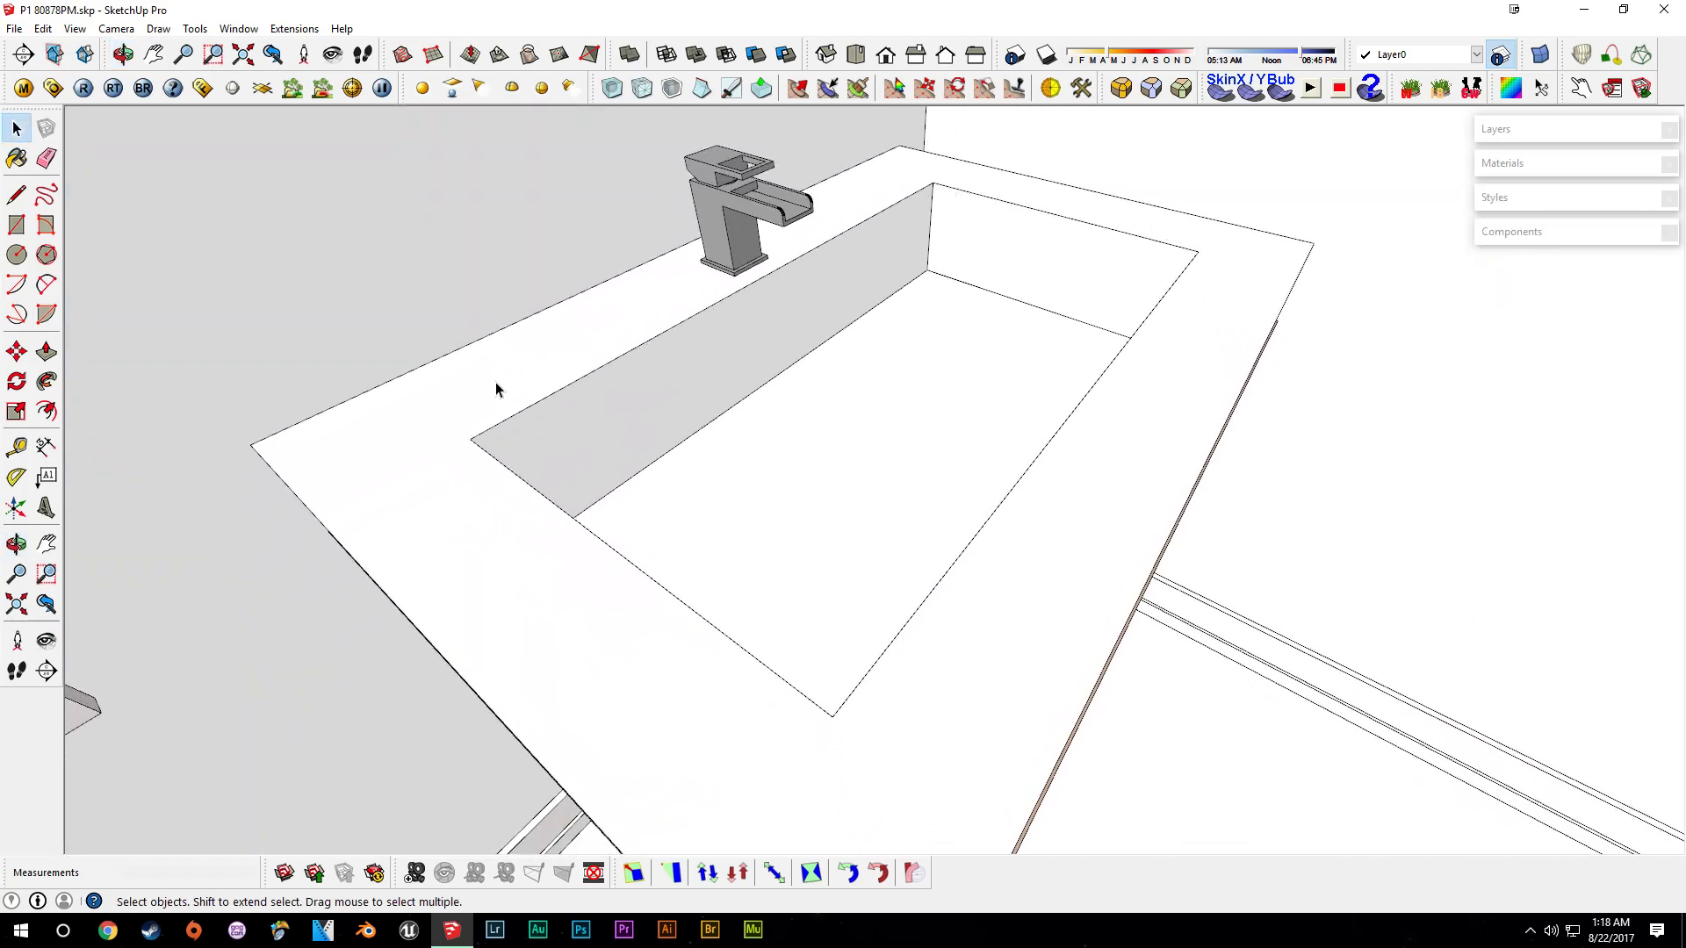
middle_click_drag(1202, 281, 1104, 465)
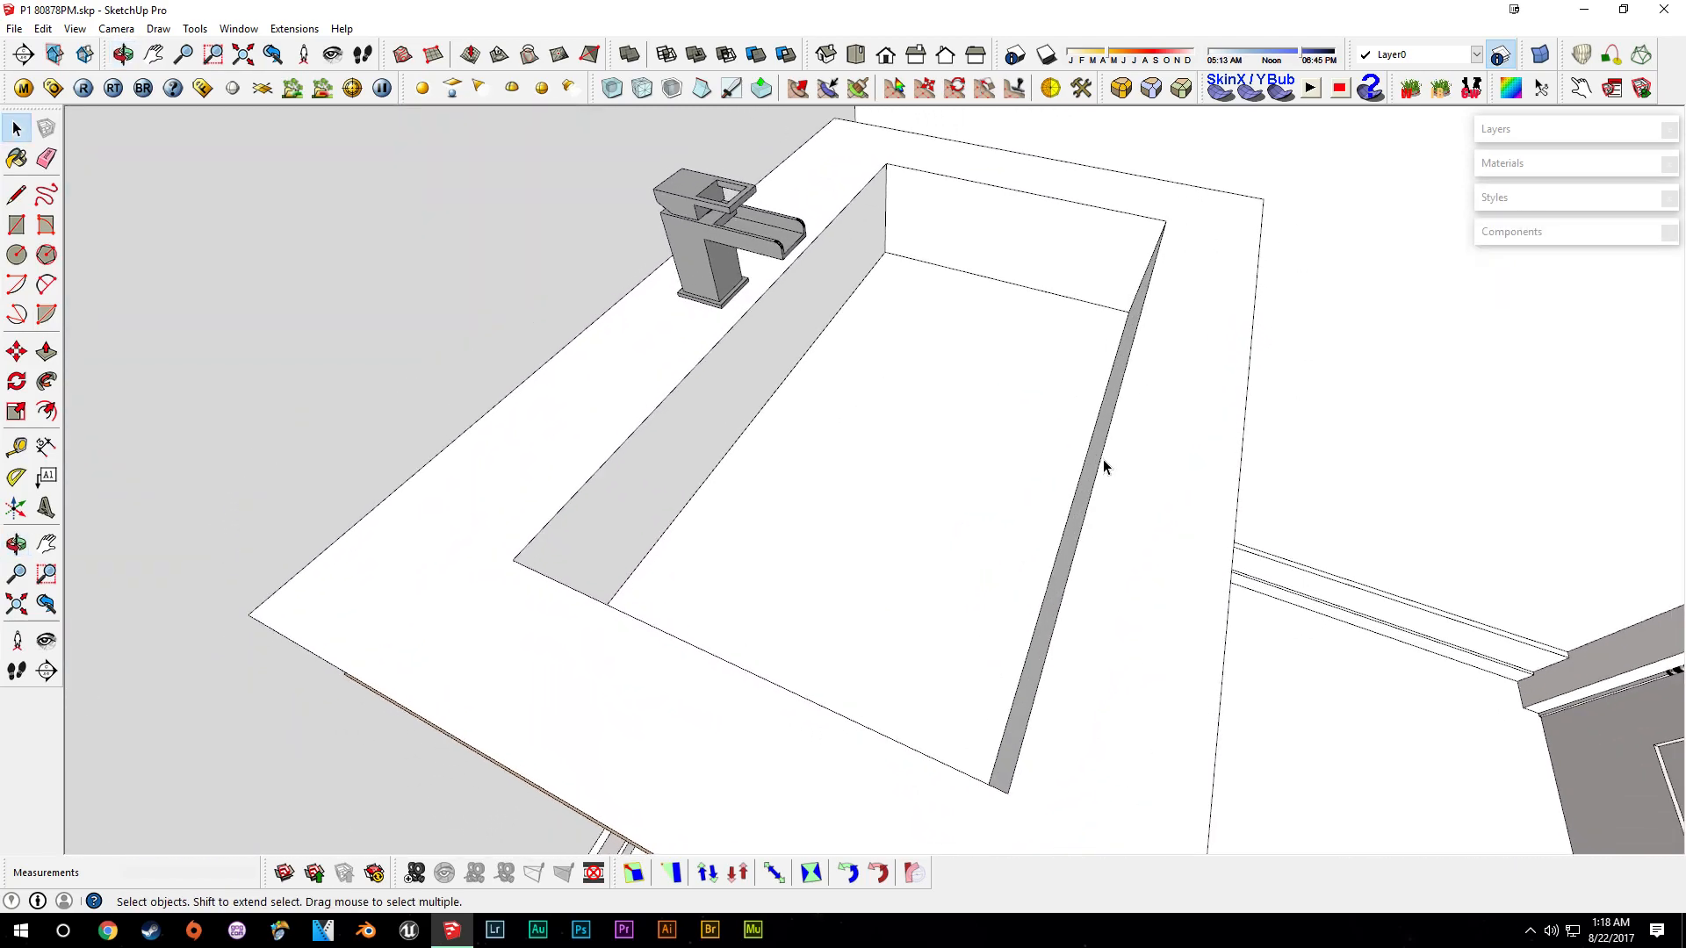
scroll(1171, 213, "up", 4)
double_click(1054, 235)
middle_click_drag(1055, 235, 862, 415)
left_click(867, 308)
left_click(700, 346, "shift")
left_click(746, 527, "shift")
middle_click_drag(745, 526, 816, 323)
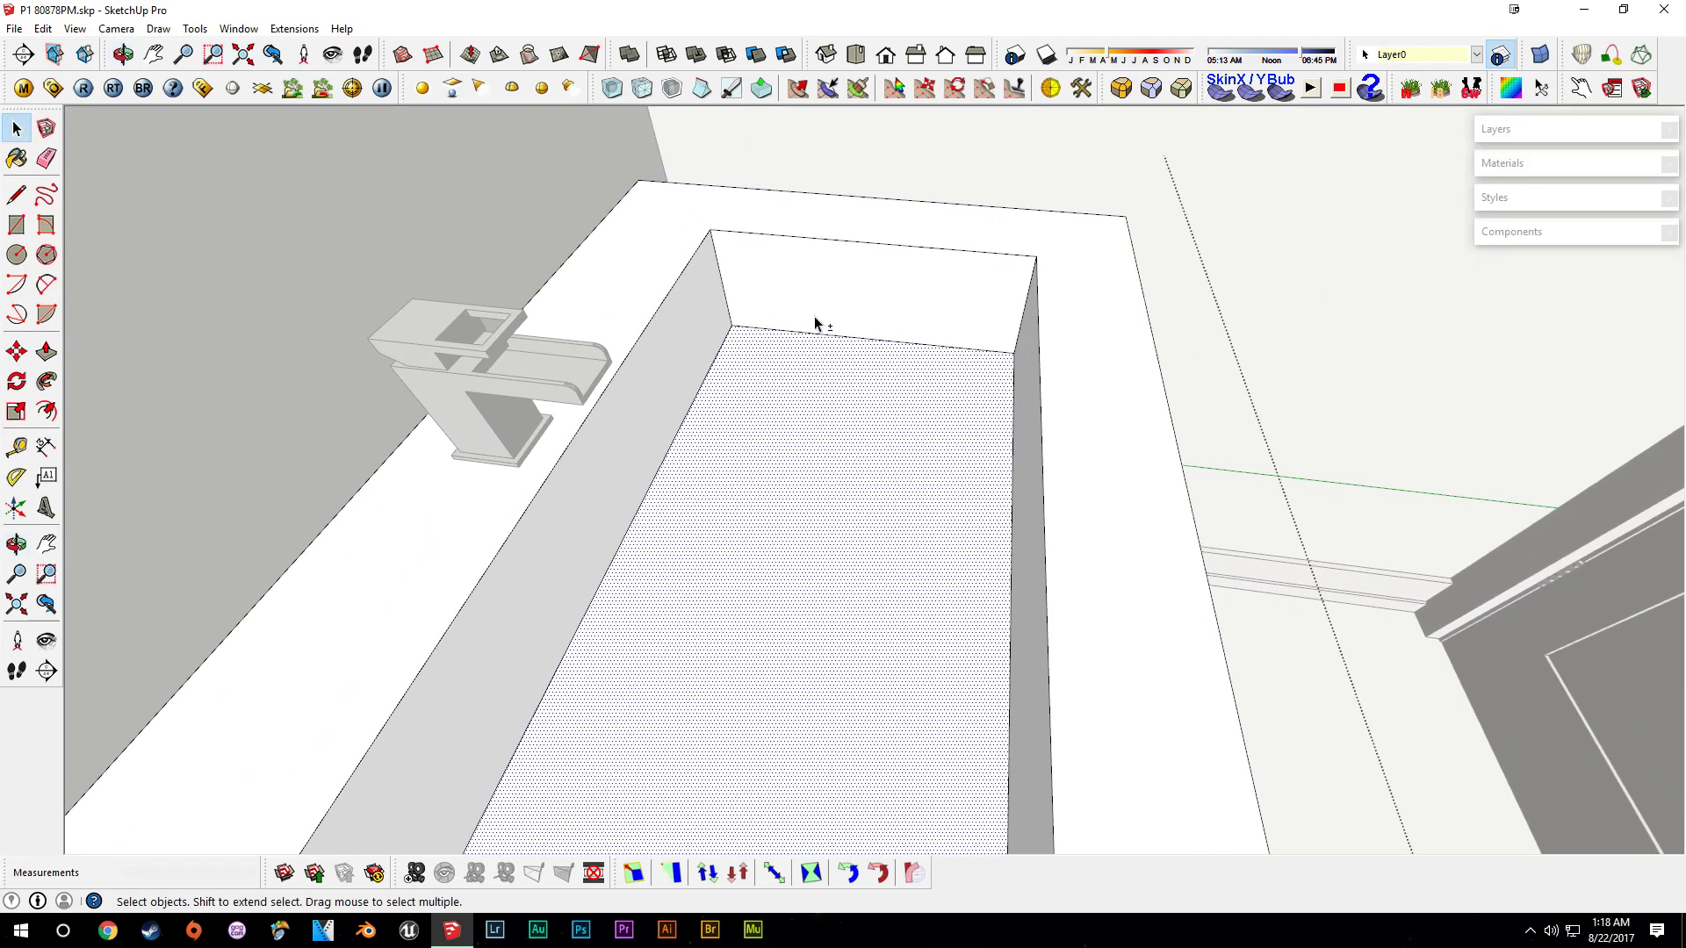
left_click(273, 54)
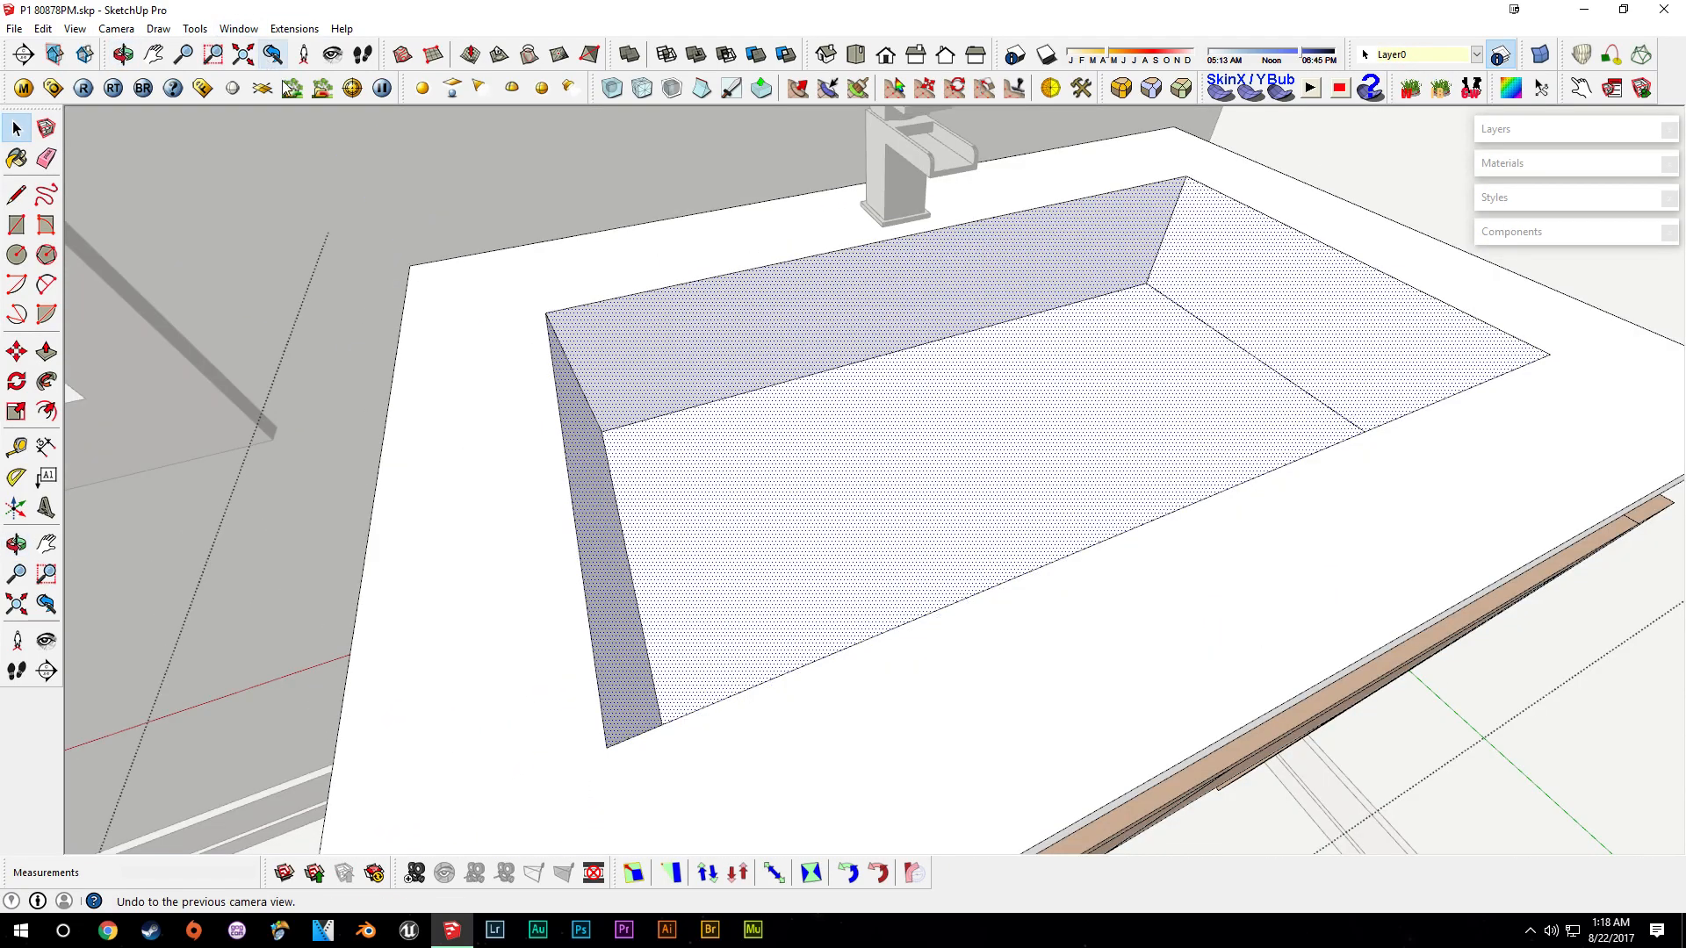
left_click(1121, 88)
middle_click_drag(978, 406, 698, 162)
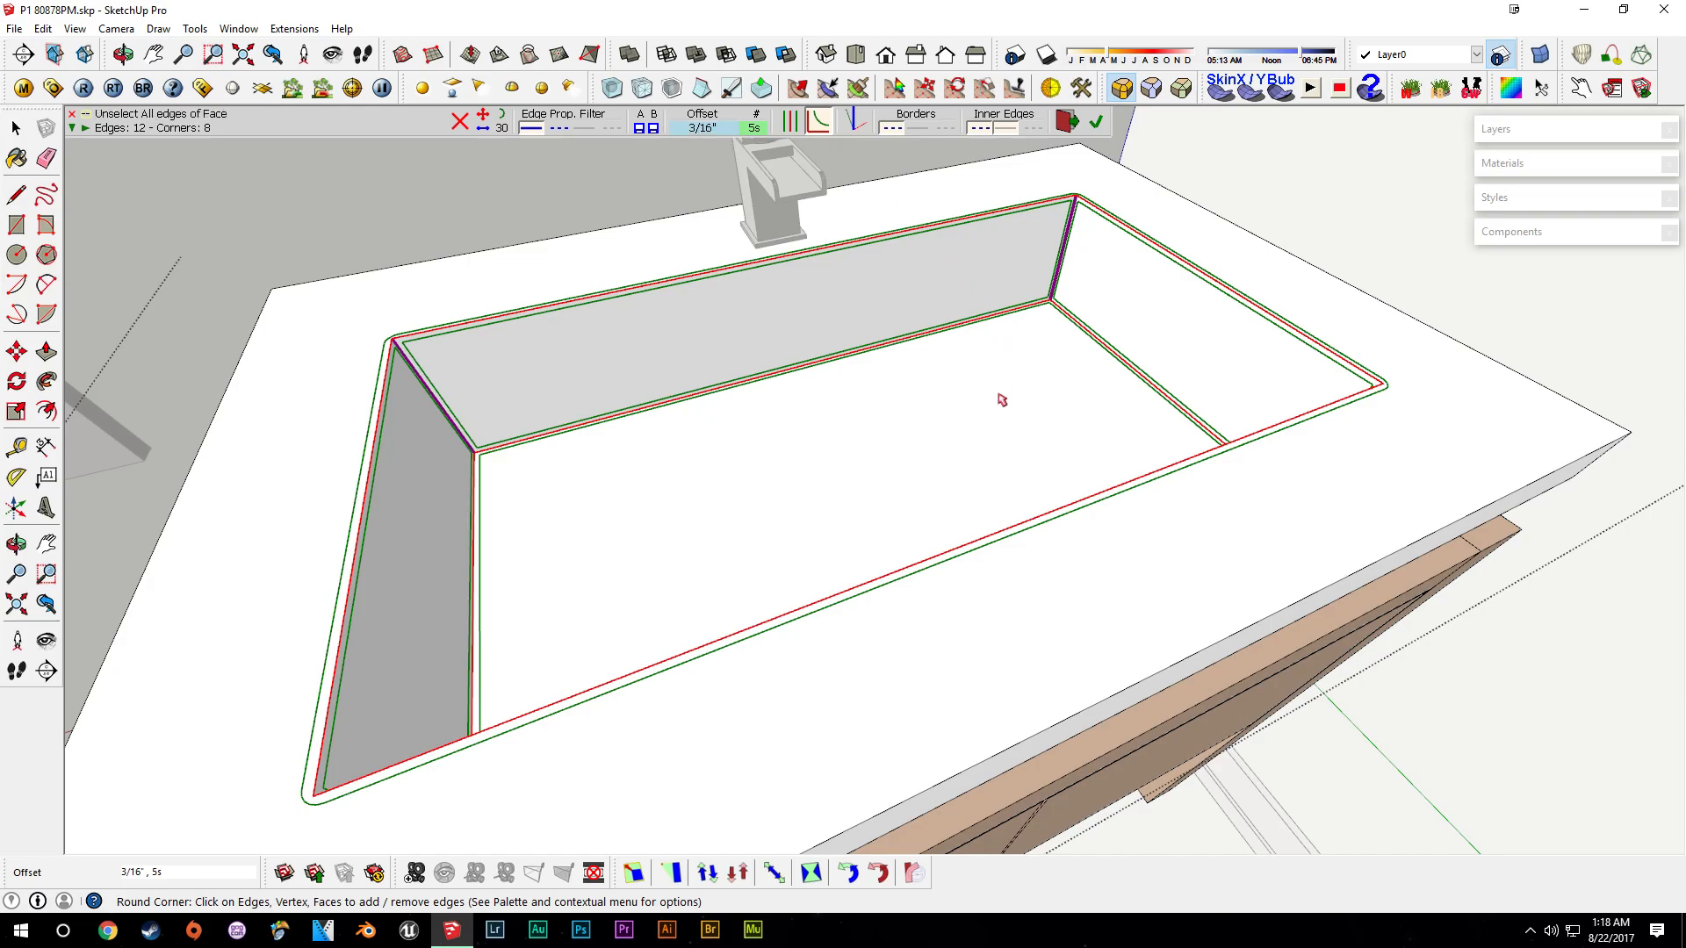
key("Return")
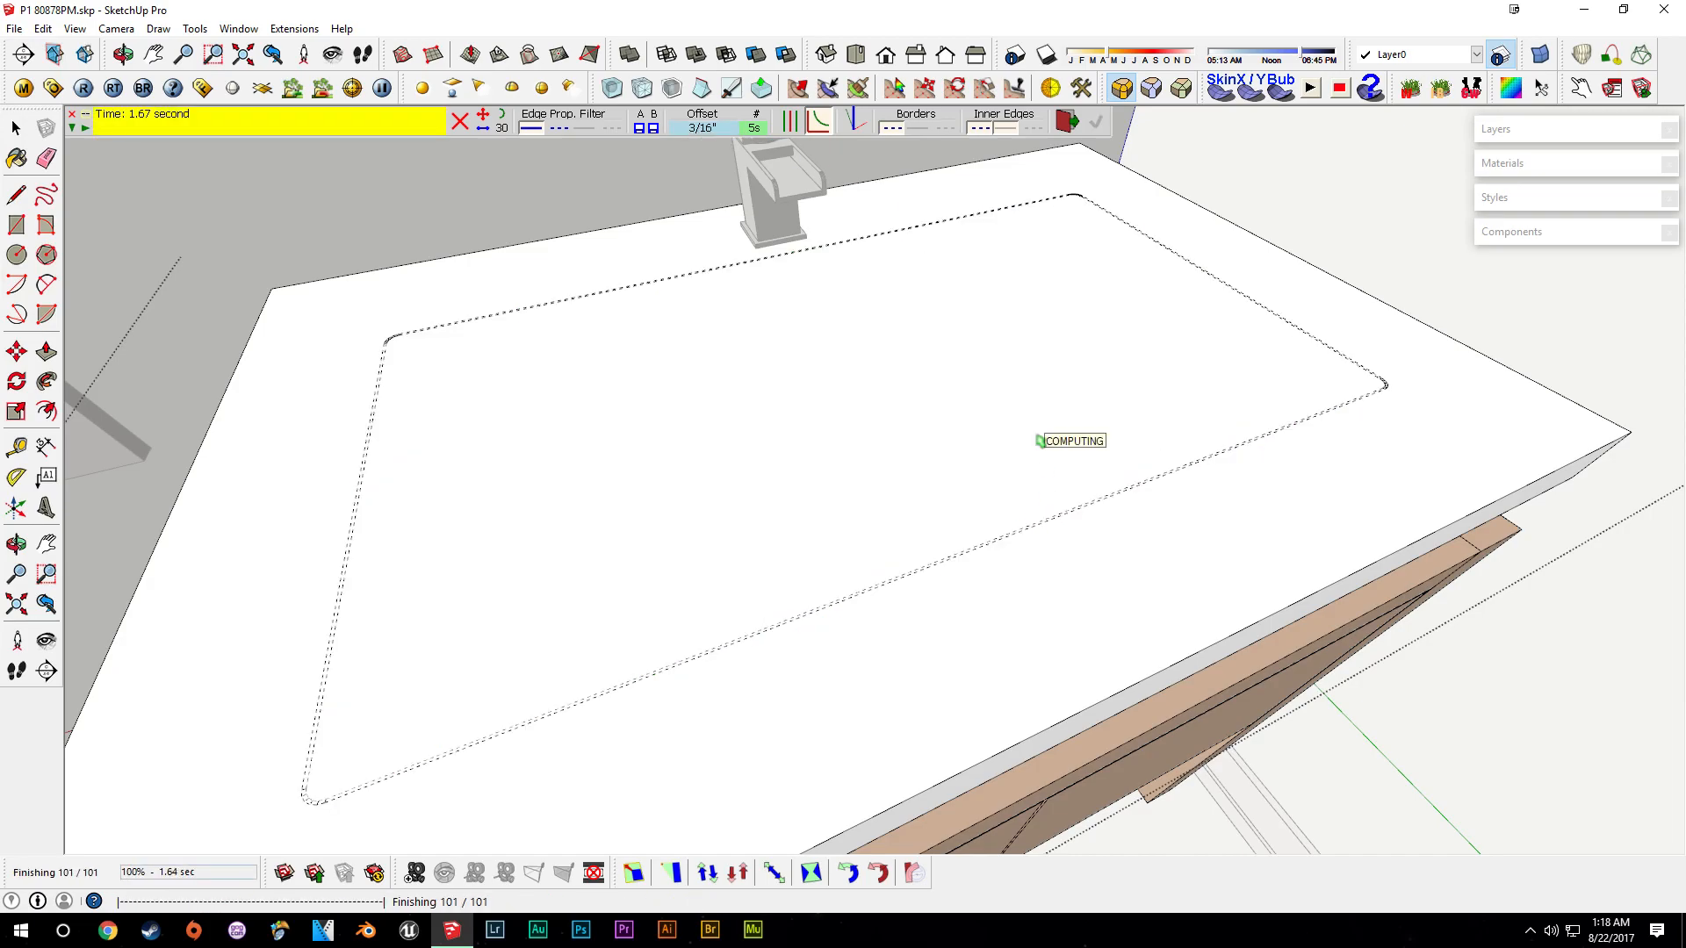
key("space")
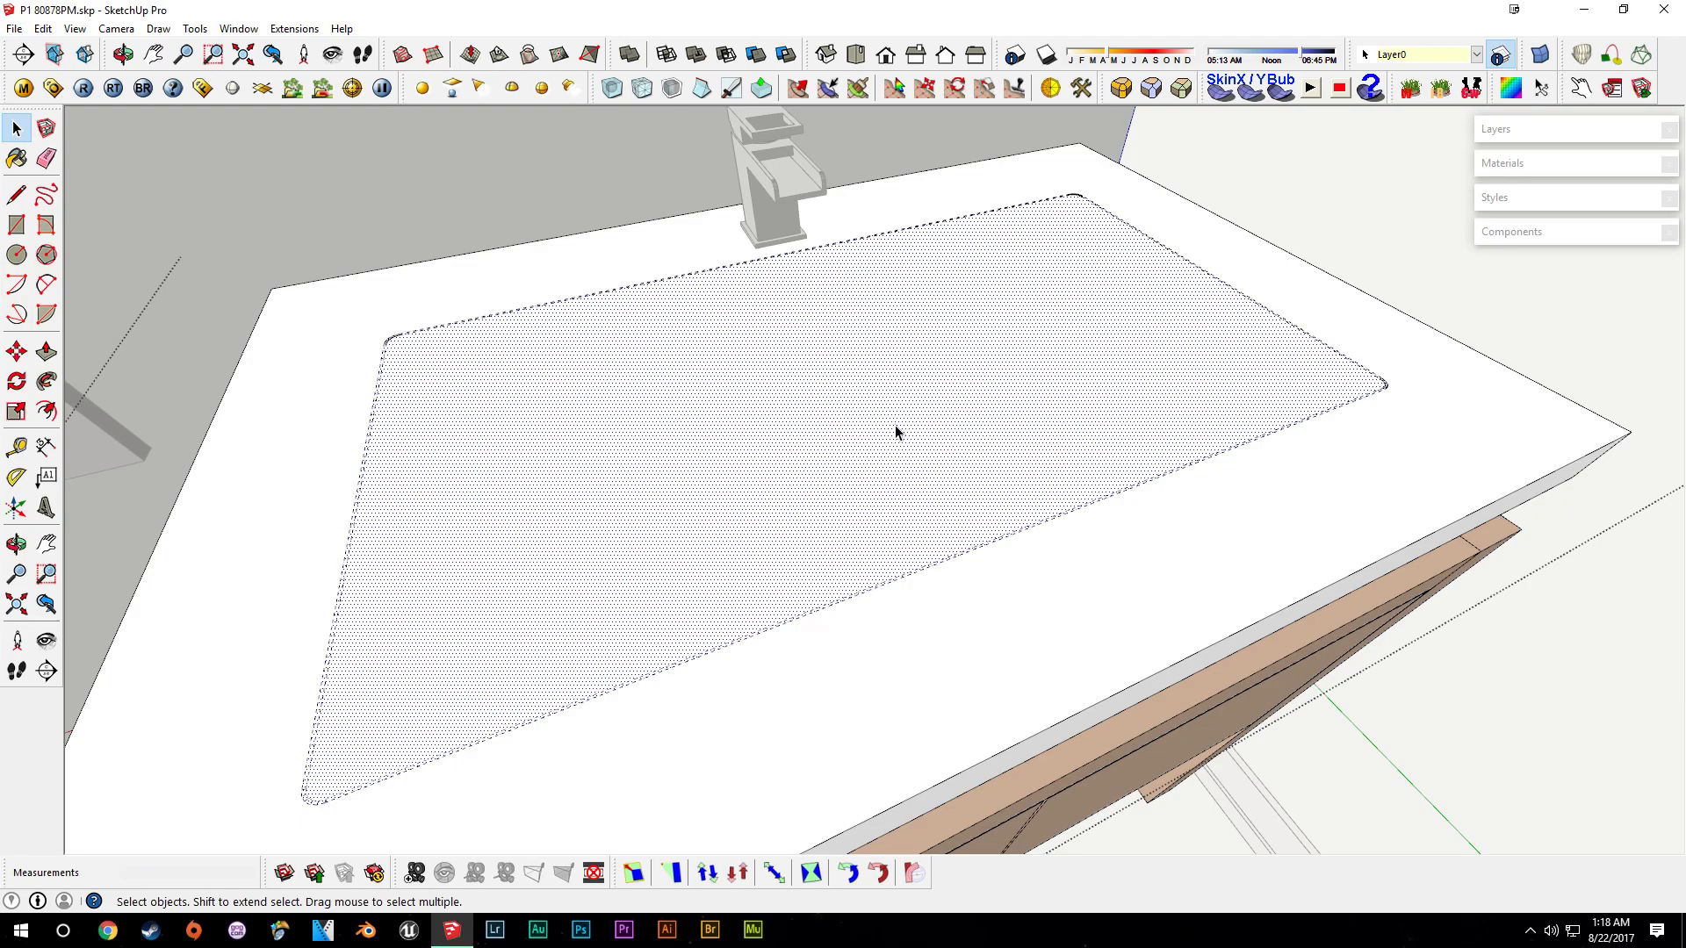
- Select the countertop's outer faces and round their edges with Round Corner
mouse_move(872, 469)
middle_mouse_down()
mouse_move(945, 493)
mouse_move(935, 516)
mouse_move(956, 414)
middle_mouse_up()
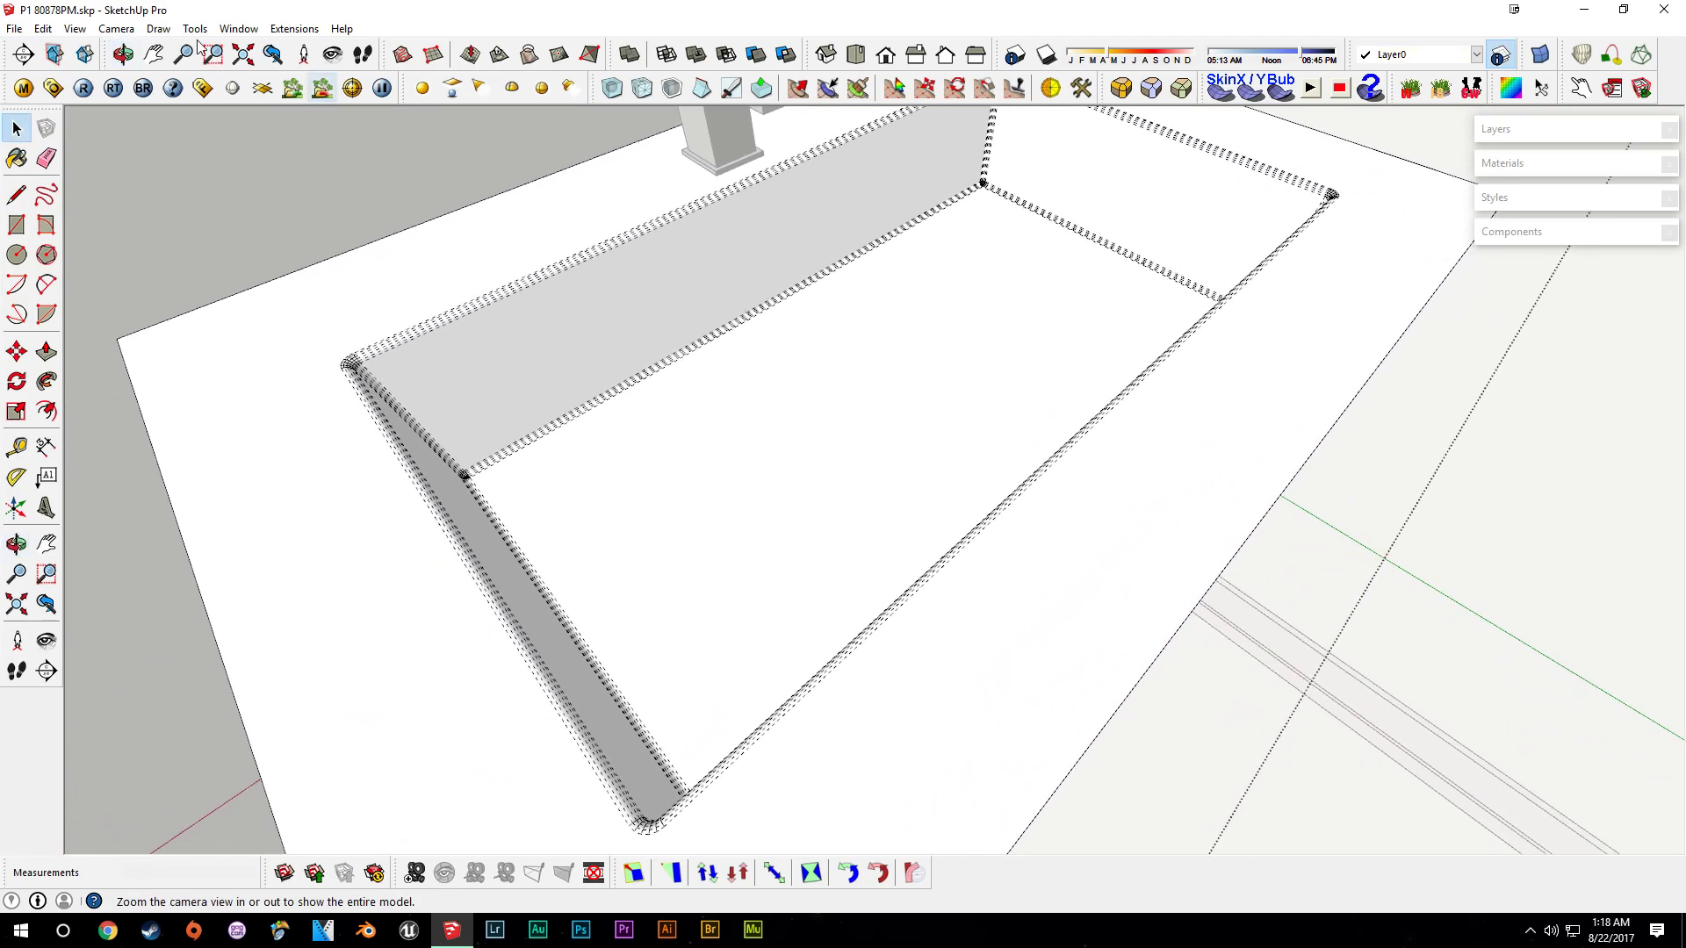
left_click(74, 29)
left_click(105, 96)
middle_click_drag(686, 479, 776, 290)
scroll(570, 438, "down", 4)
scroll(732, 399, "up", 2)
left_click(727, 530)
left_click(781, 523, "shift")
middle_click_drag(492, 463, 993, 406)
middle_click_drag(556, 603, 925, 504)
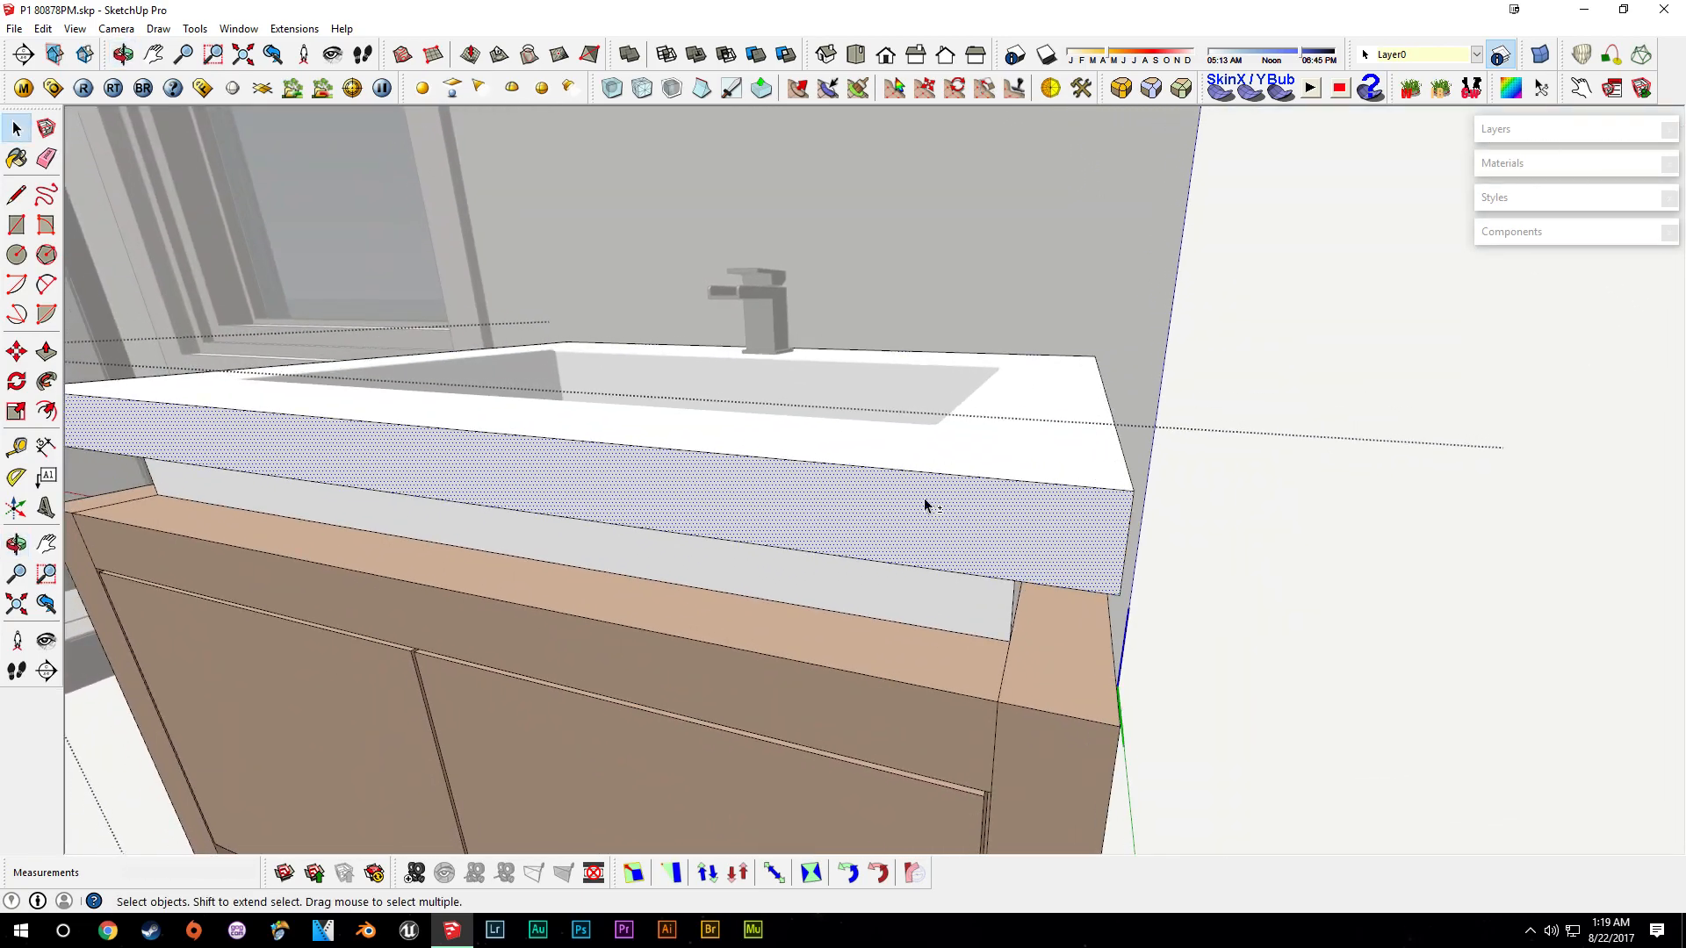
left_click(1121, 88)
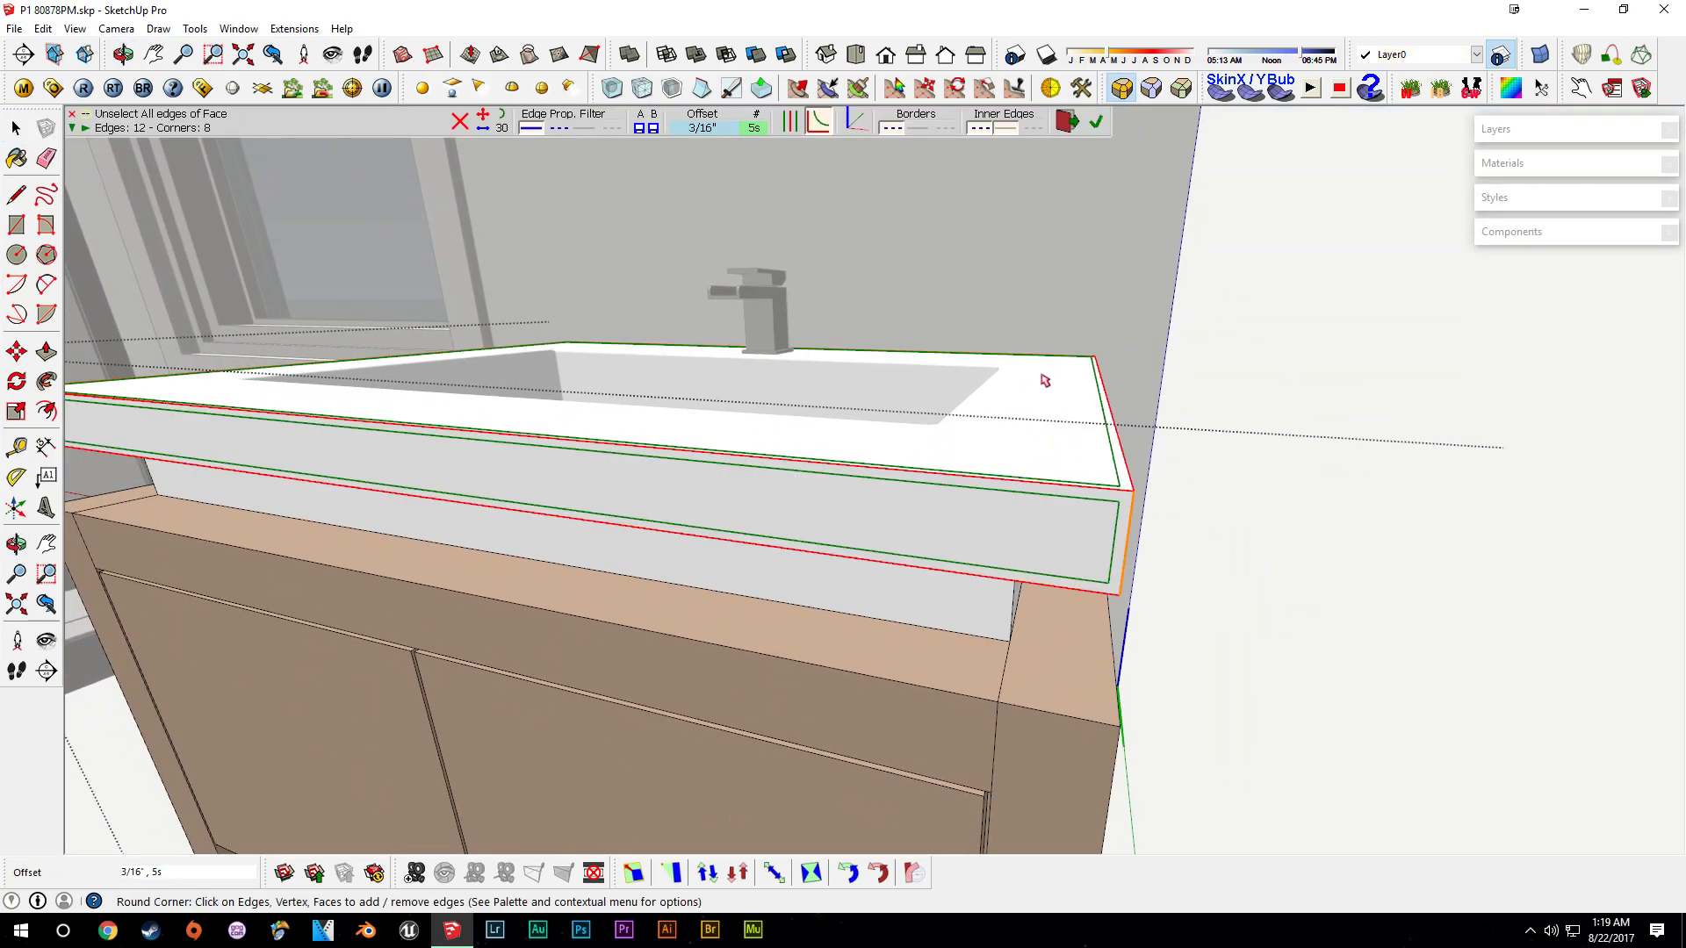
key("Return")
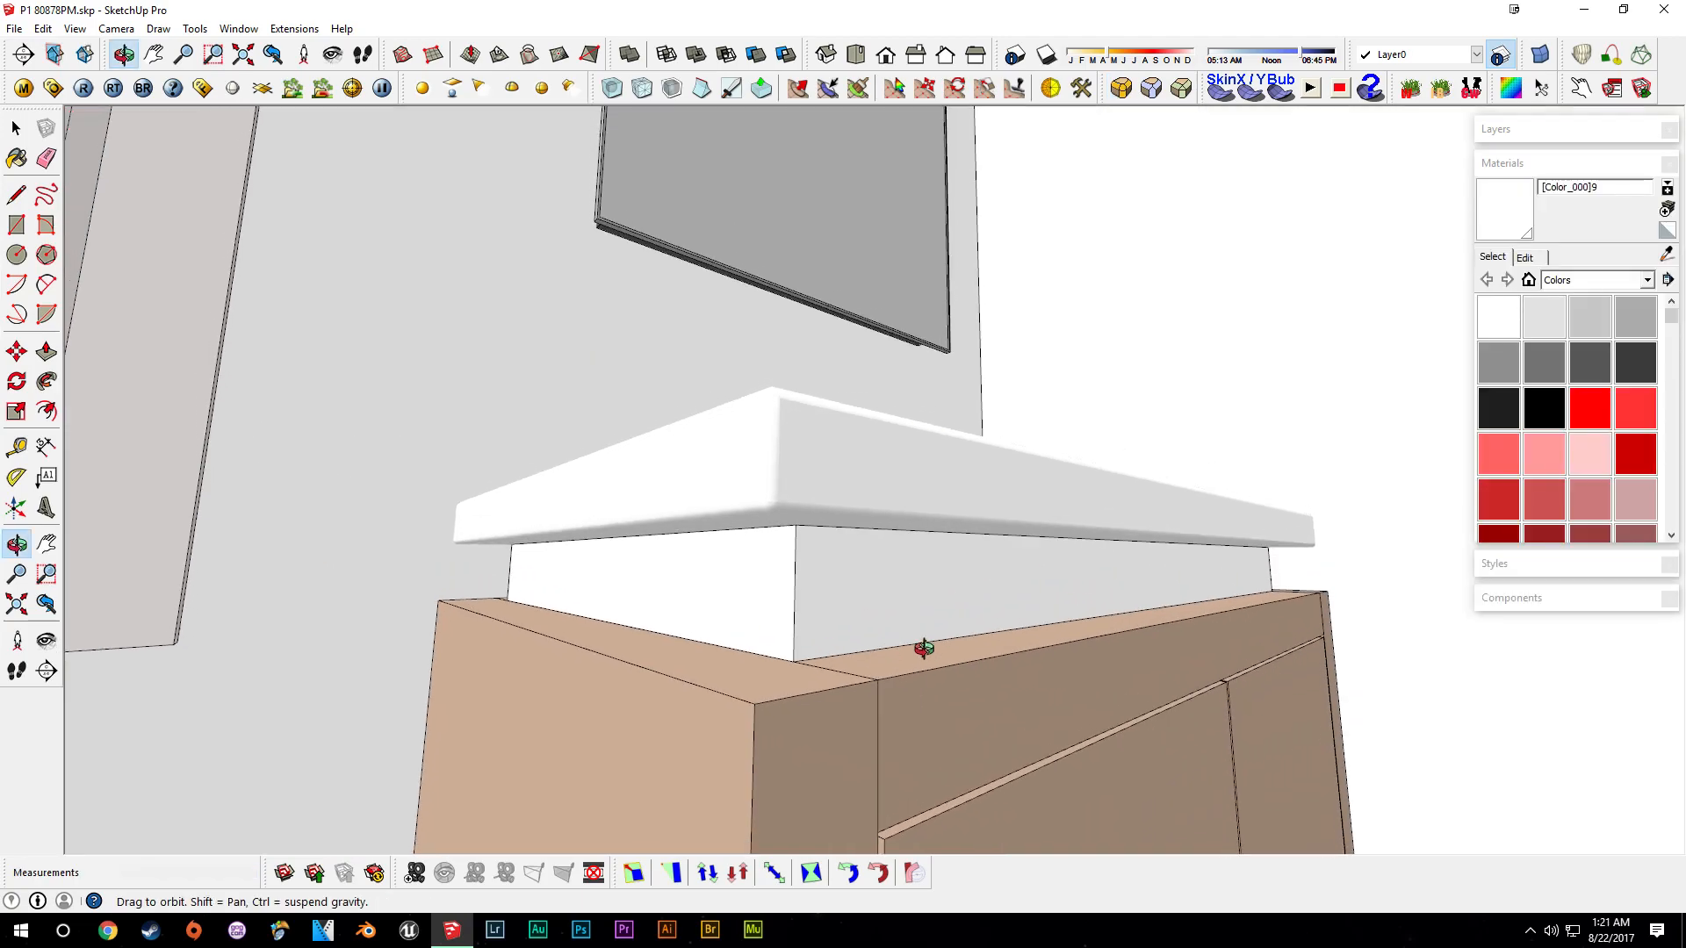
- Examine the rounded countertop edge where it overhangs the cabinet
middle_click_drag(922, 647, 926, 757)
middle_click_drag(928, 501, 1223, 373)
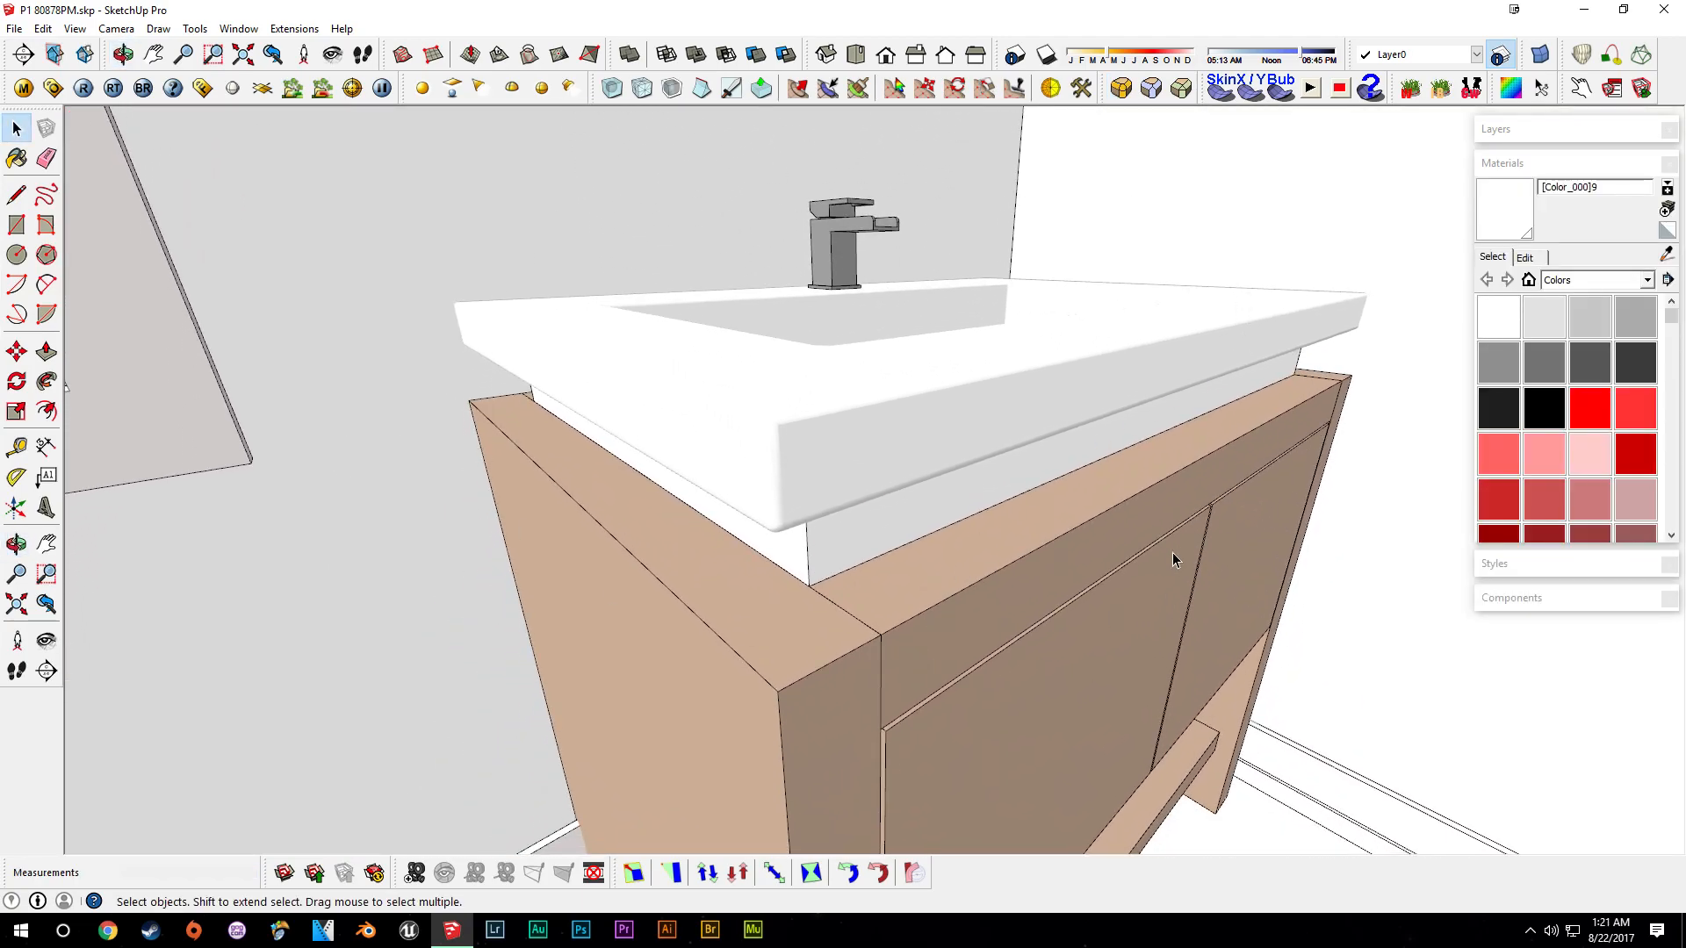
scroll(785, 466, "up", 1)
middle_click_drag(785, 467, 597, 418)
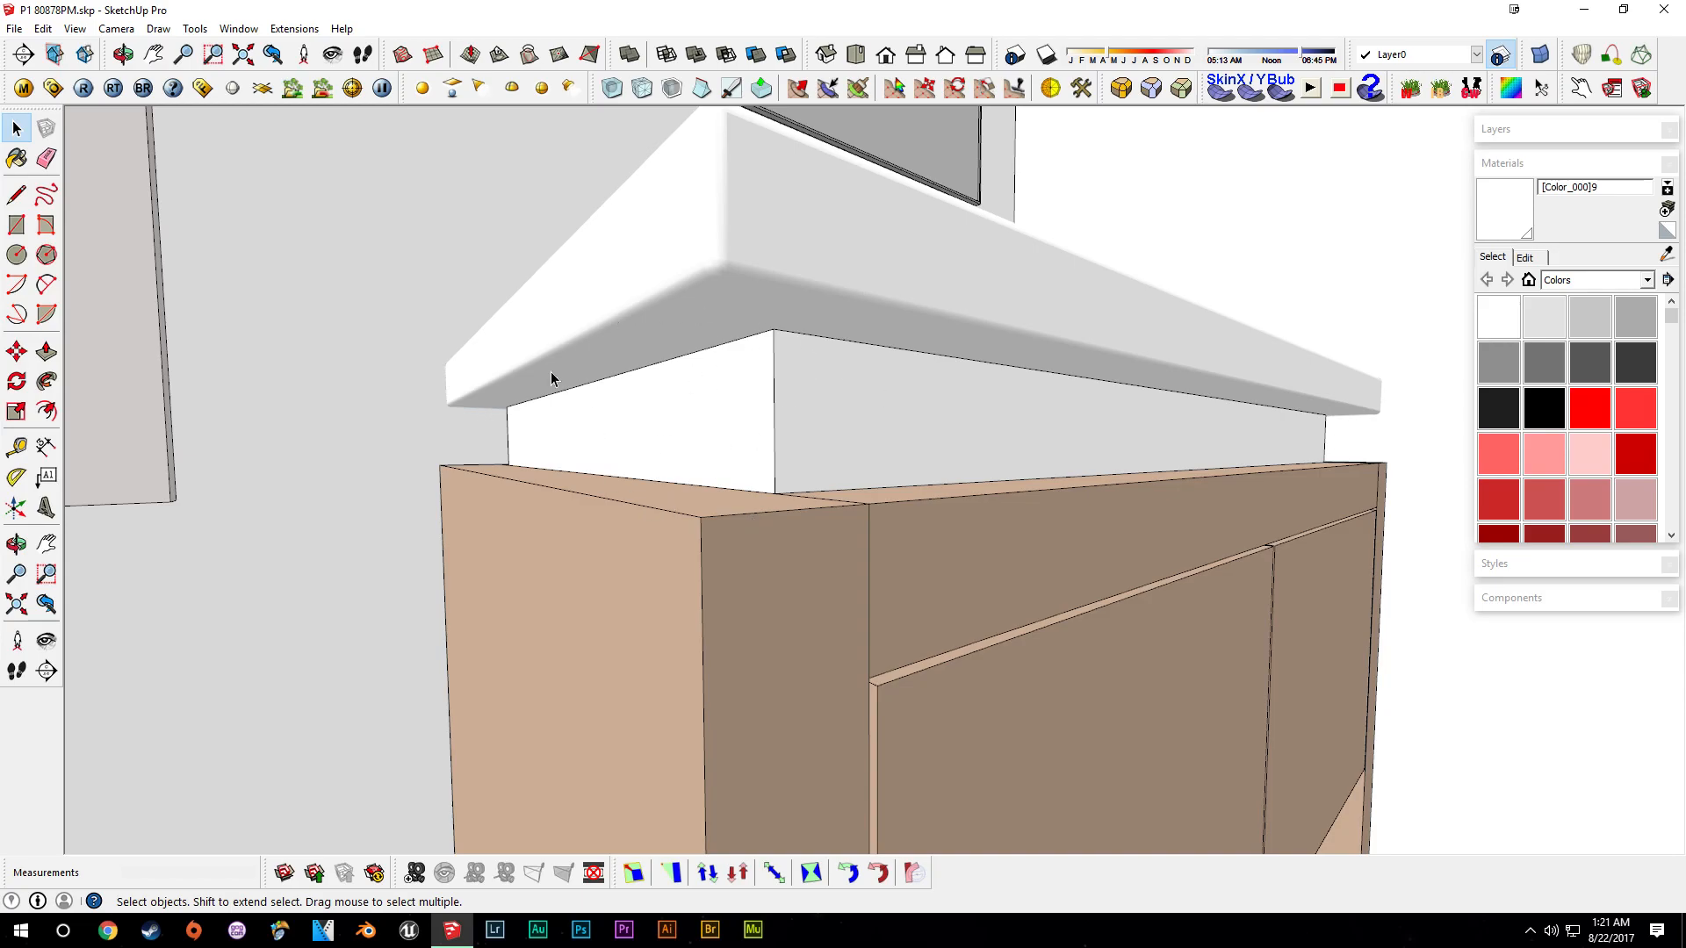
- Examine the rounded countertop edge and the sink basin from several angles
scroll(835, 368, "up", 2)
middle_click_drag(835, 369, 932, 367)
scroll(776, 319, "up", 8)
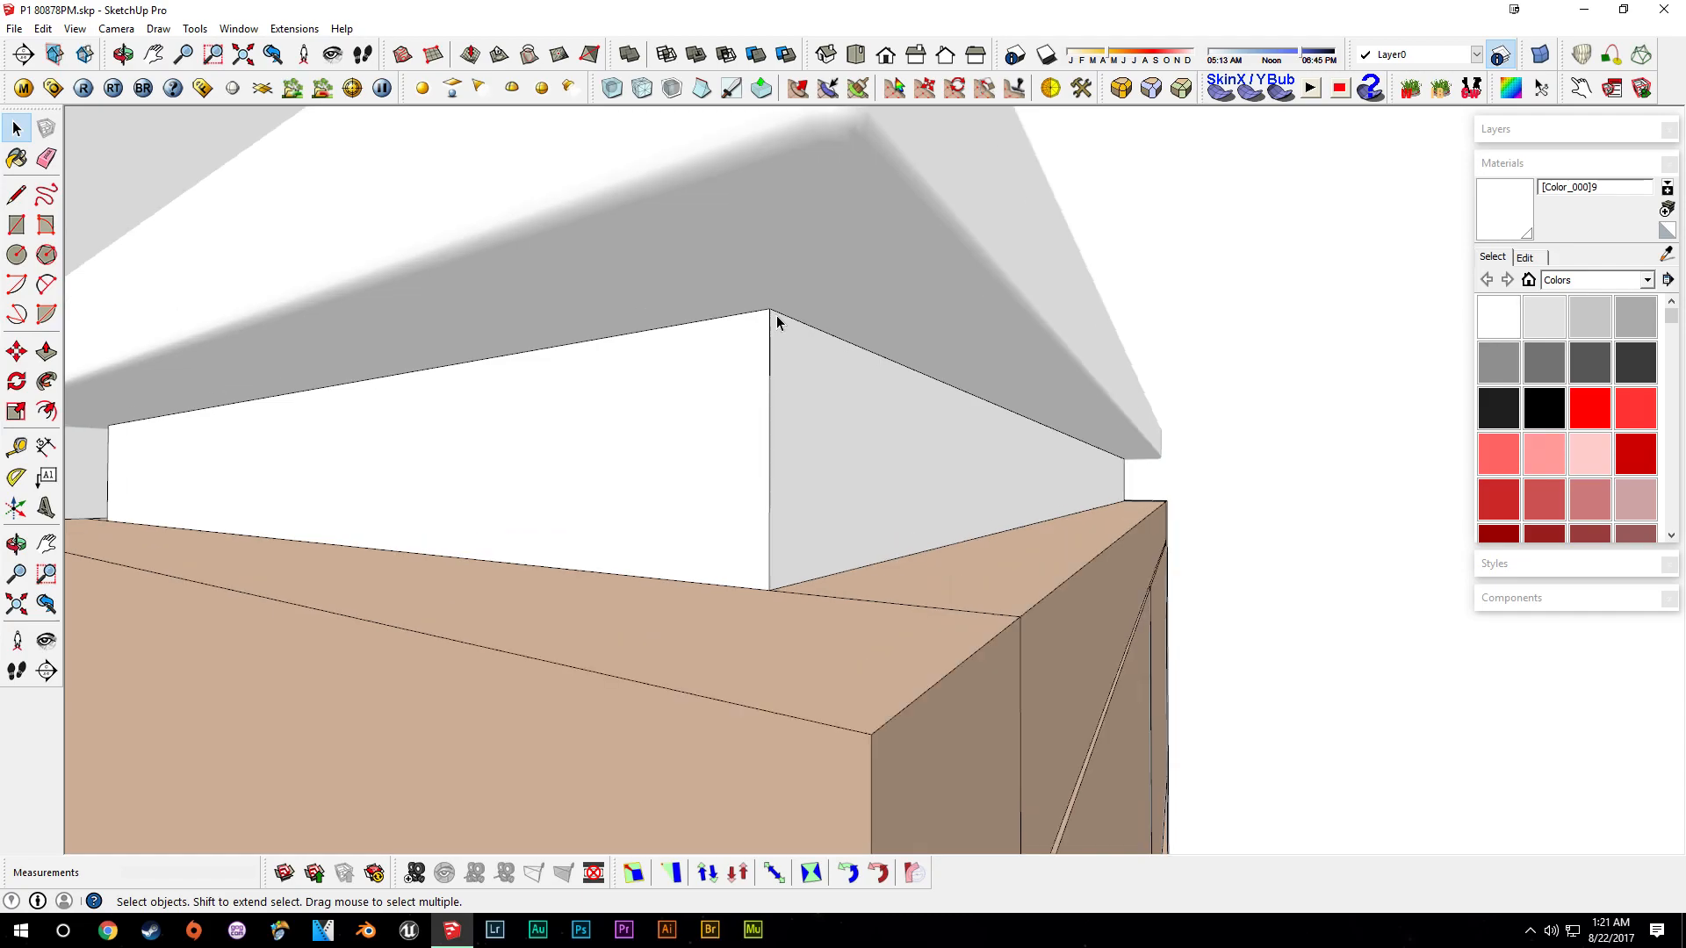
key("a")
scroll(727, 289, "up", 2)
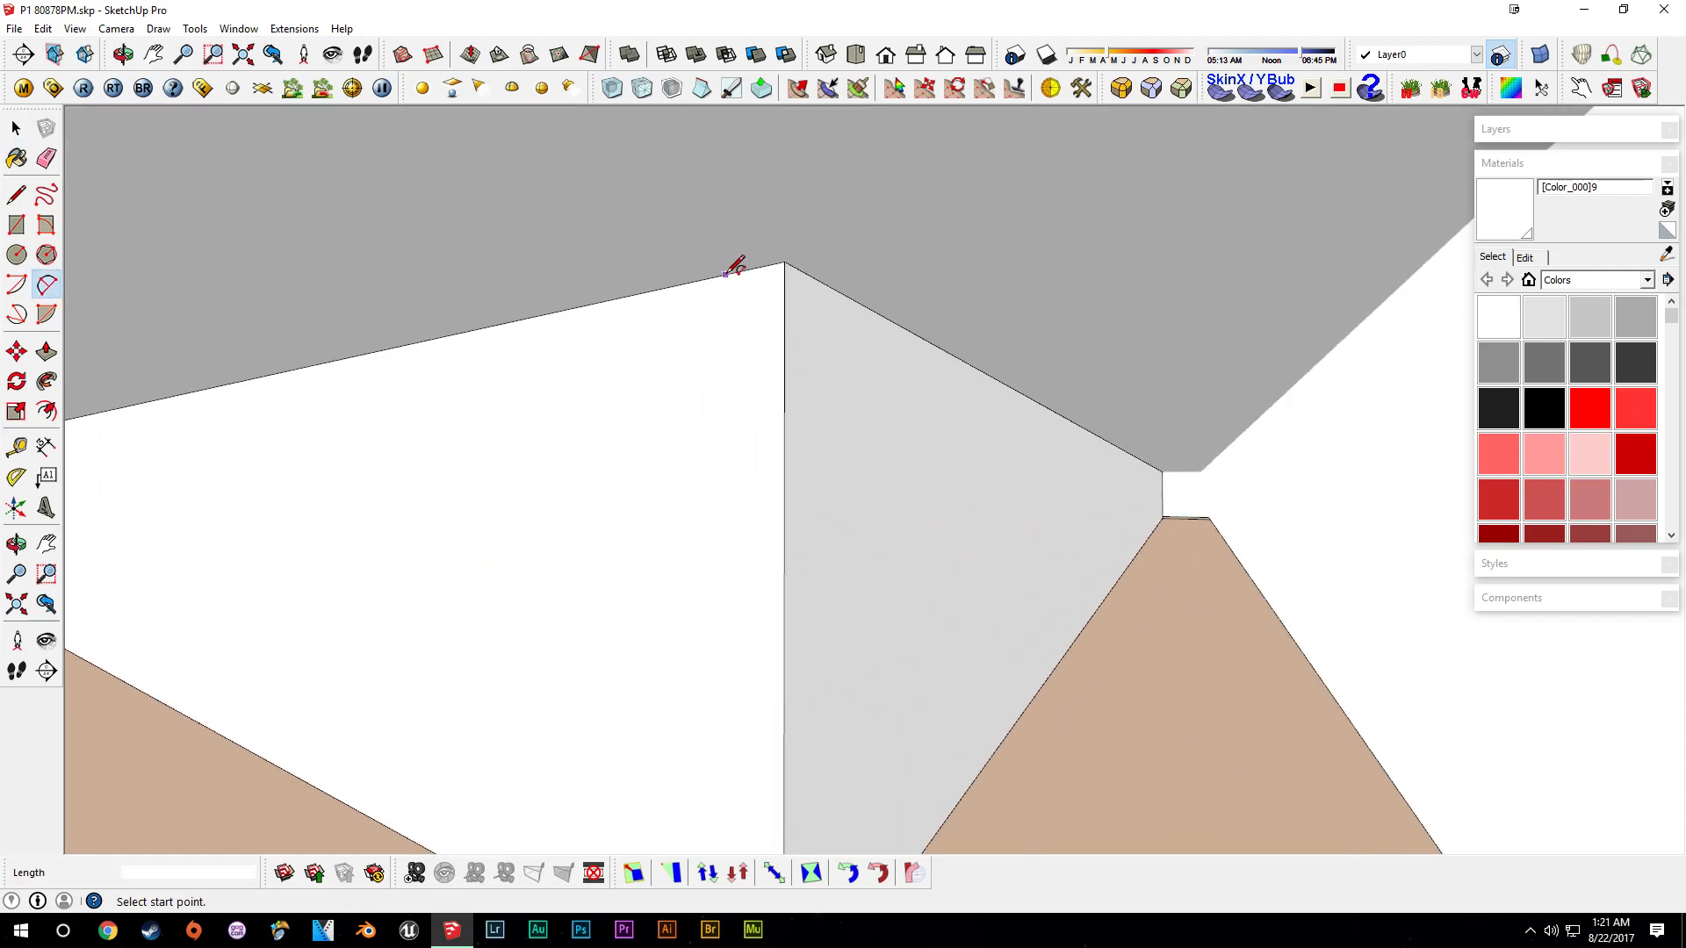
key("space")
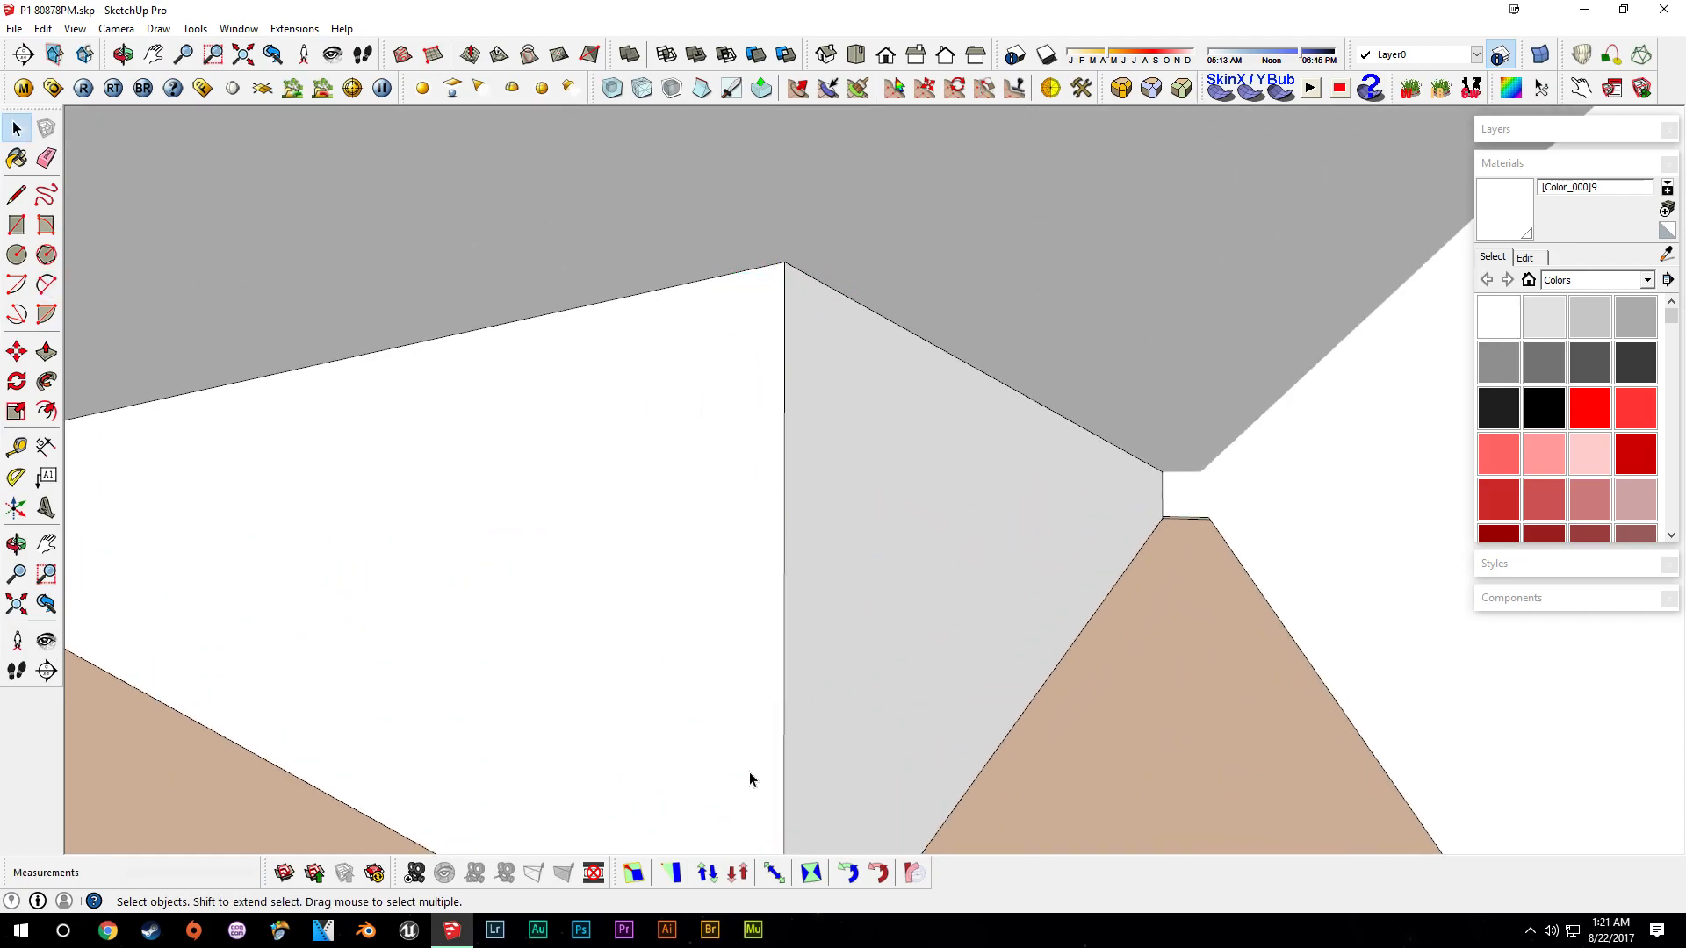
scroll(795, 605, "down", 10)
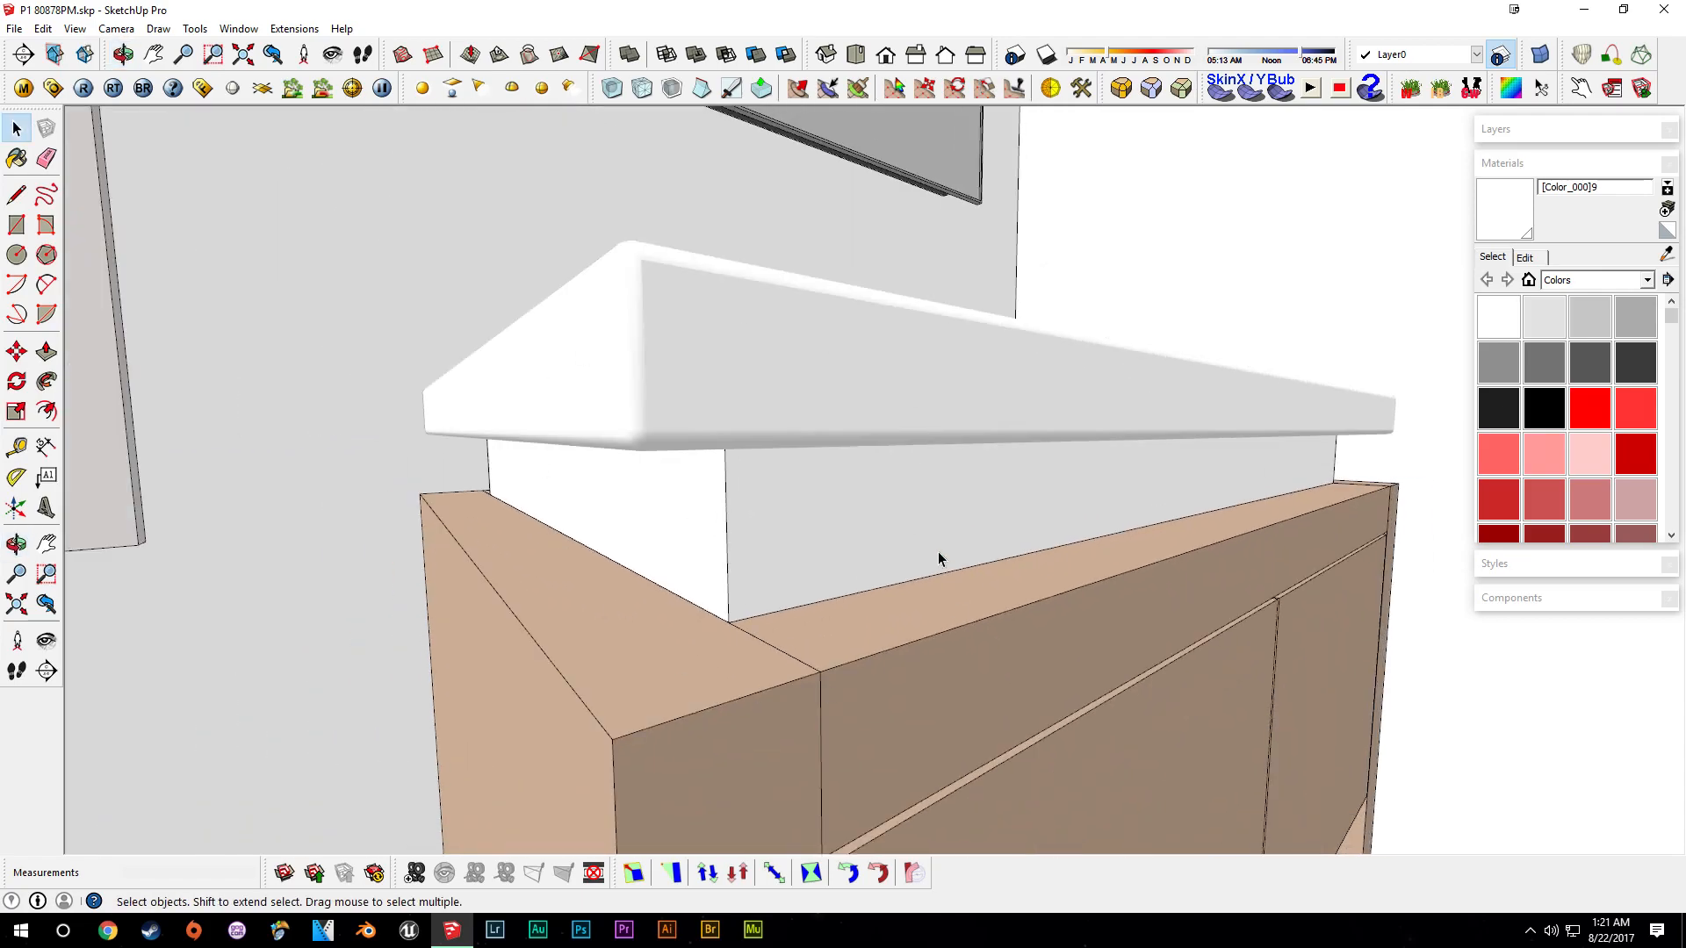
scroll(939, 554, "down", 3)
middle_click_drag(940, 526, 904, 643)
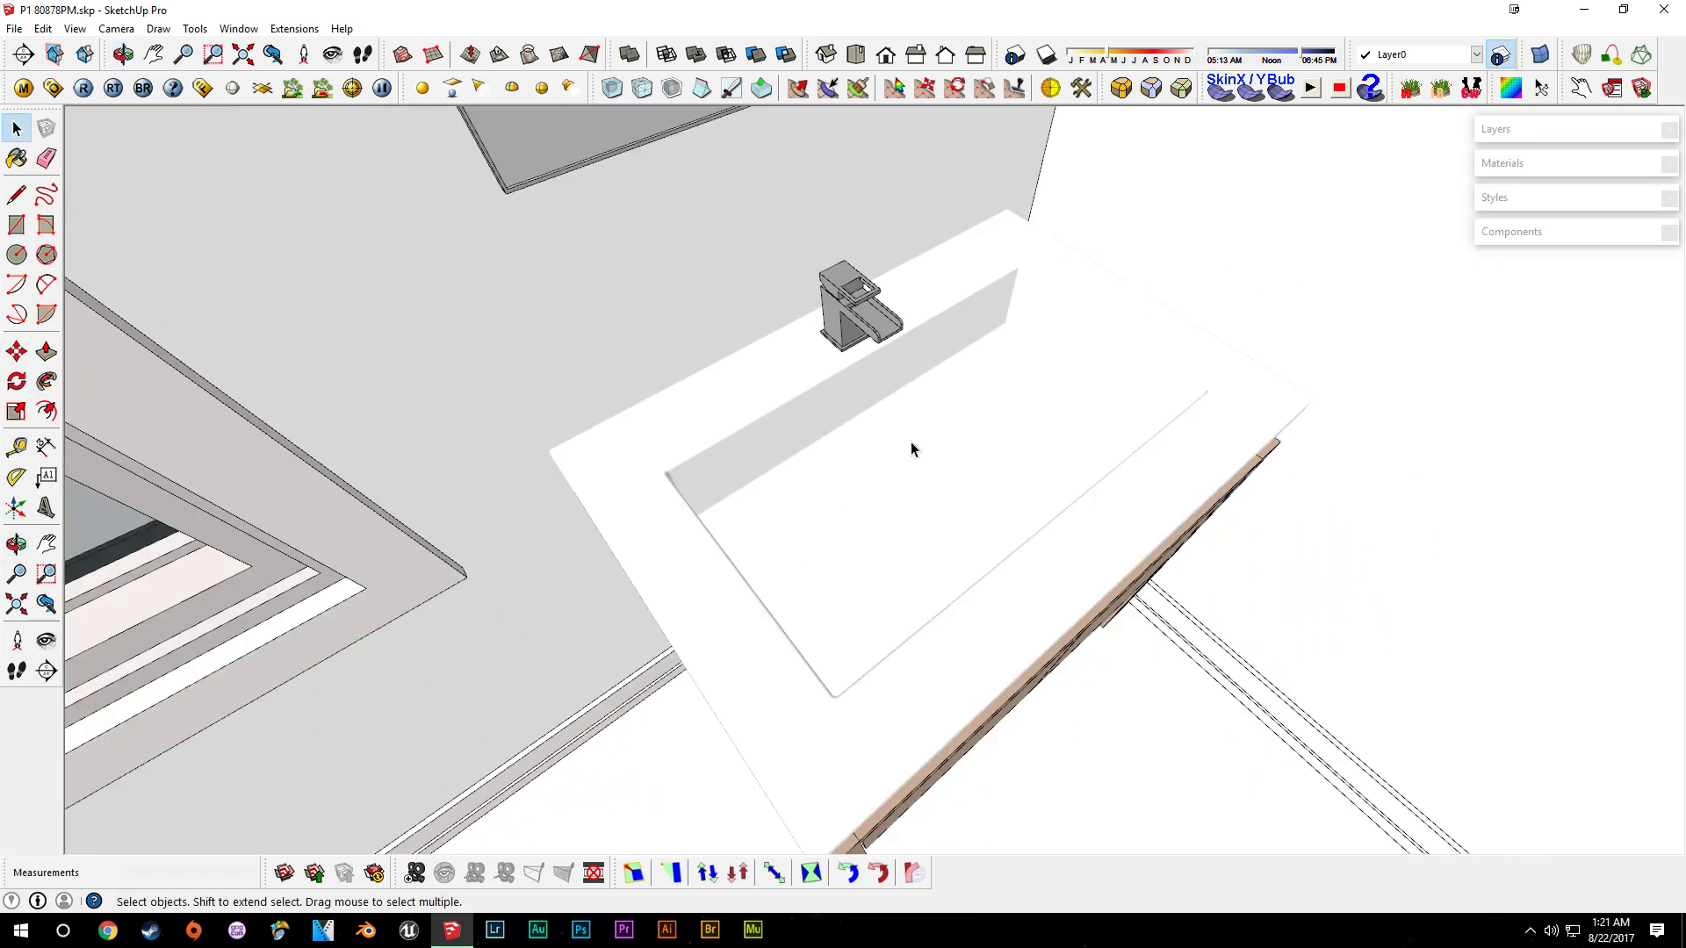
middle_click_drag(913, 492, 879, 472)
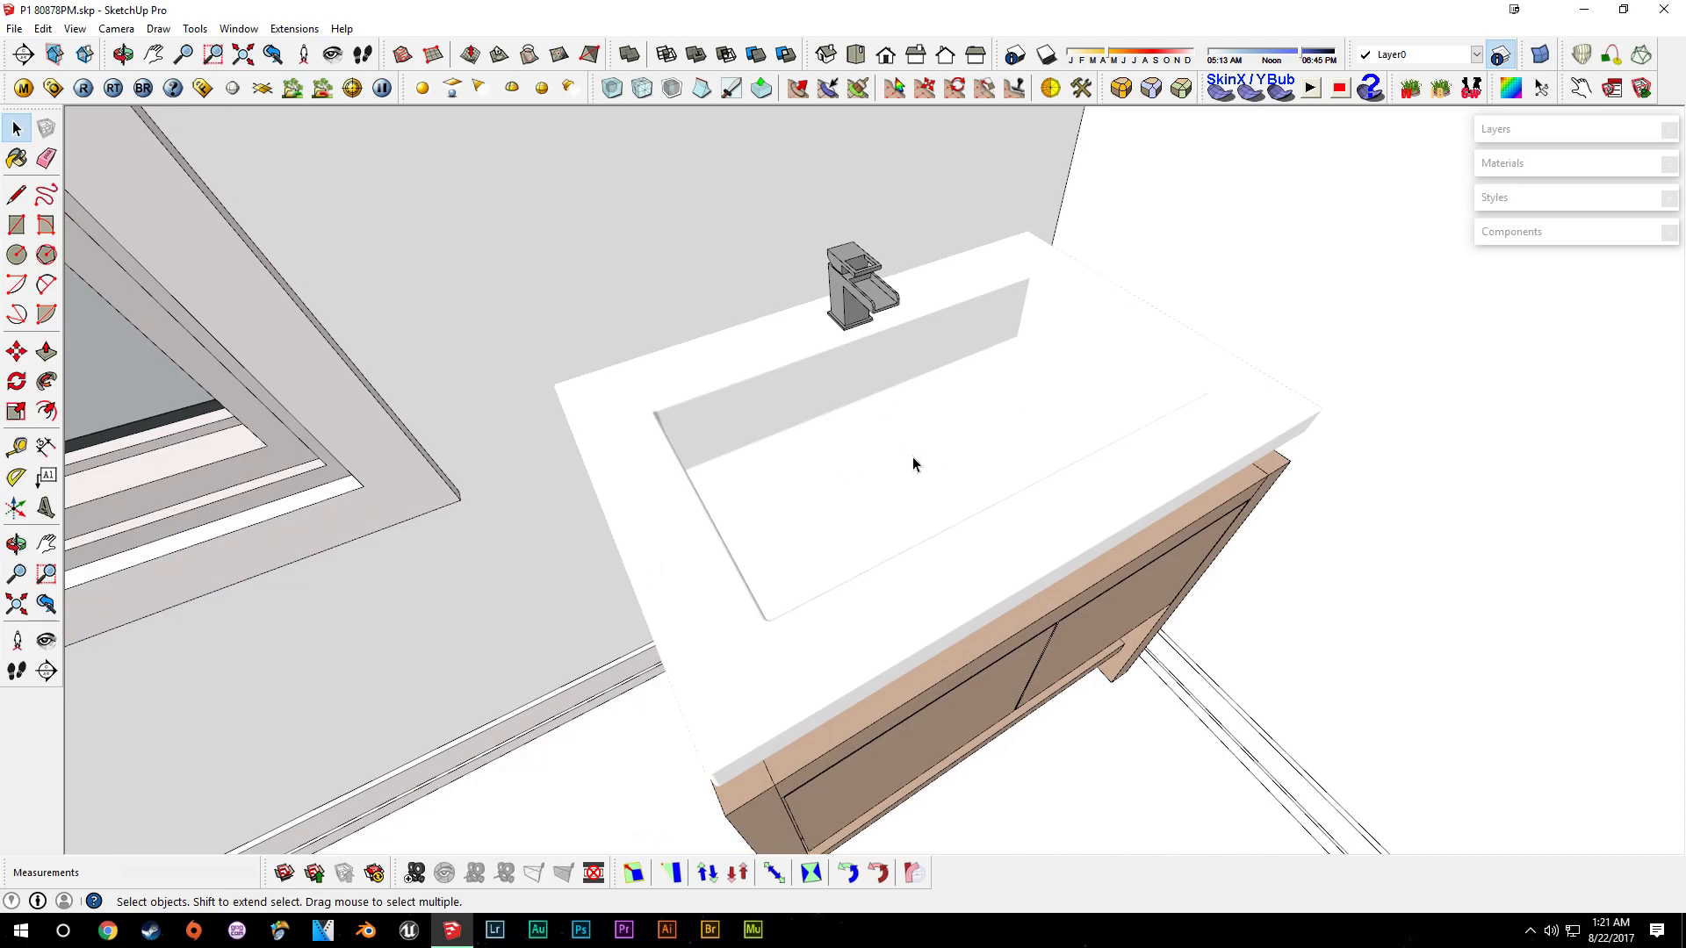
middle_click_drag(789, 451, 1340, 443)
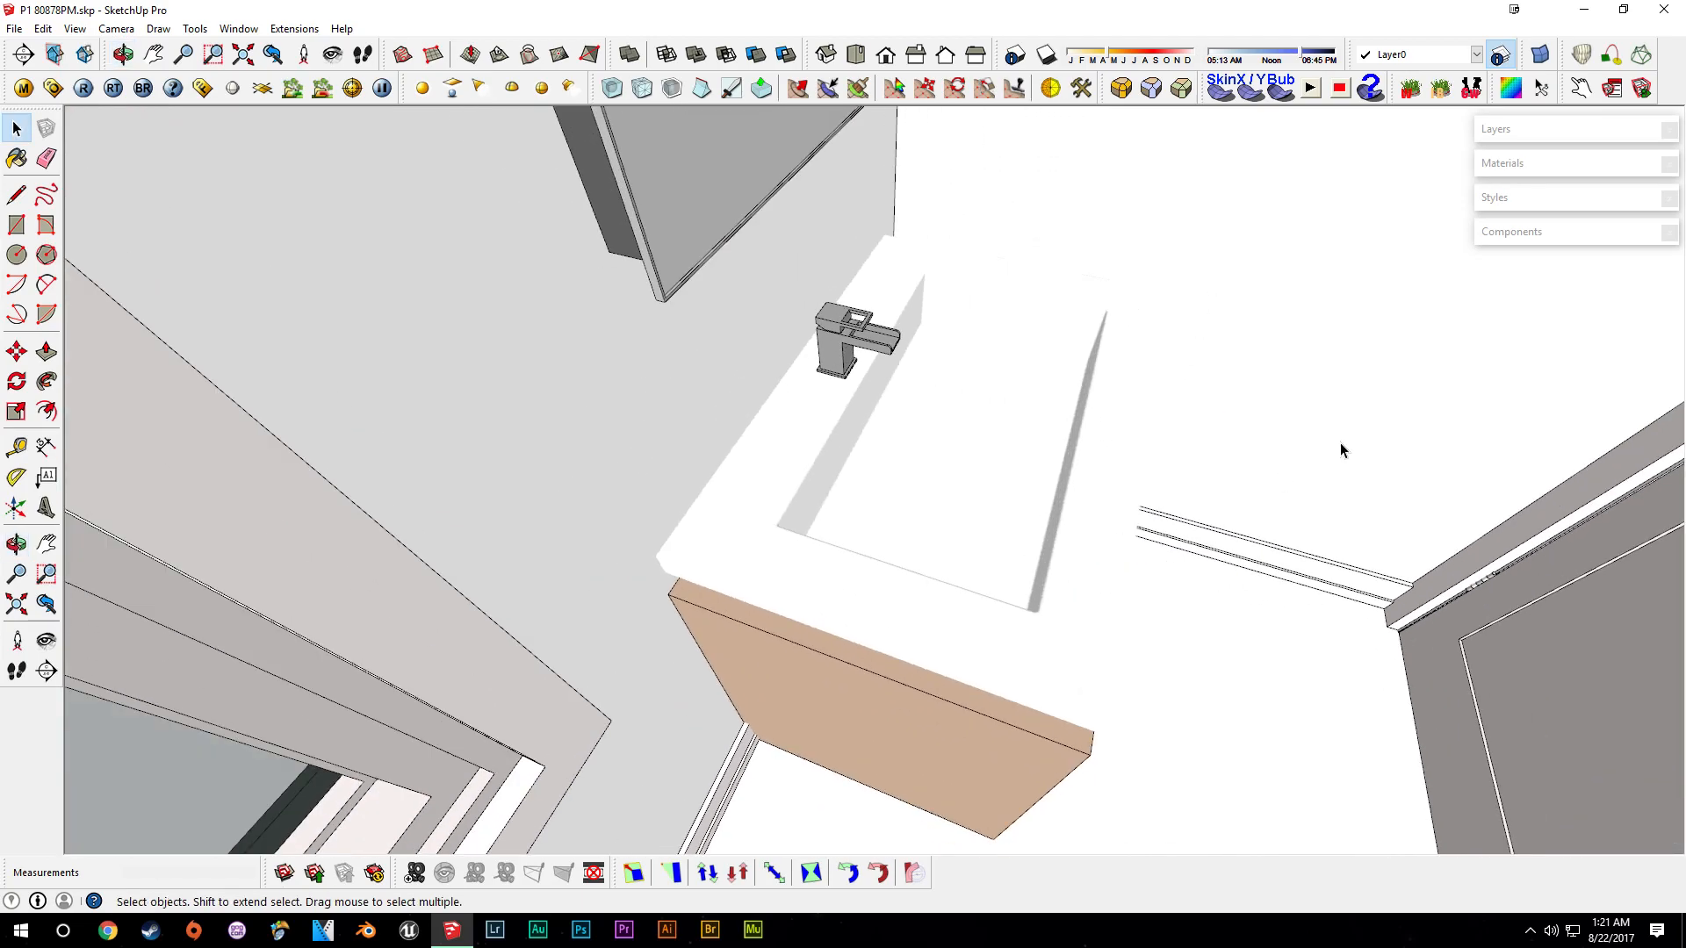
- Hide the Second Floor layer and assign the selected vanity and mirror to the Second Floor layer
left_click(1532, 132)
left_click(1623, 235)
middle_click_drag(1215, 553, 1014, 614)
left_click(948, 493)
scroll(1014, 617, "down", 3)
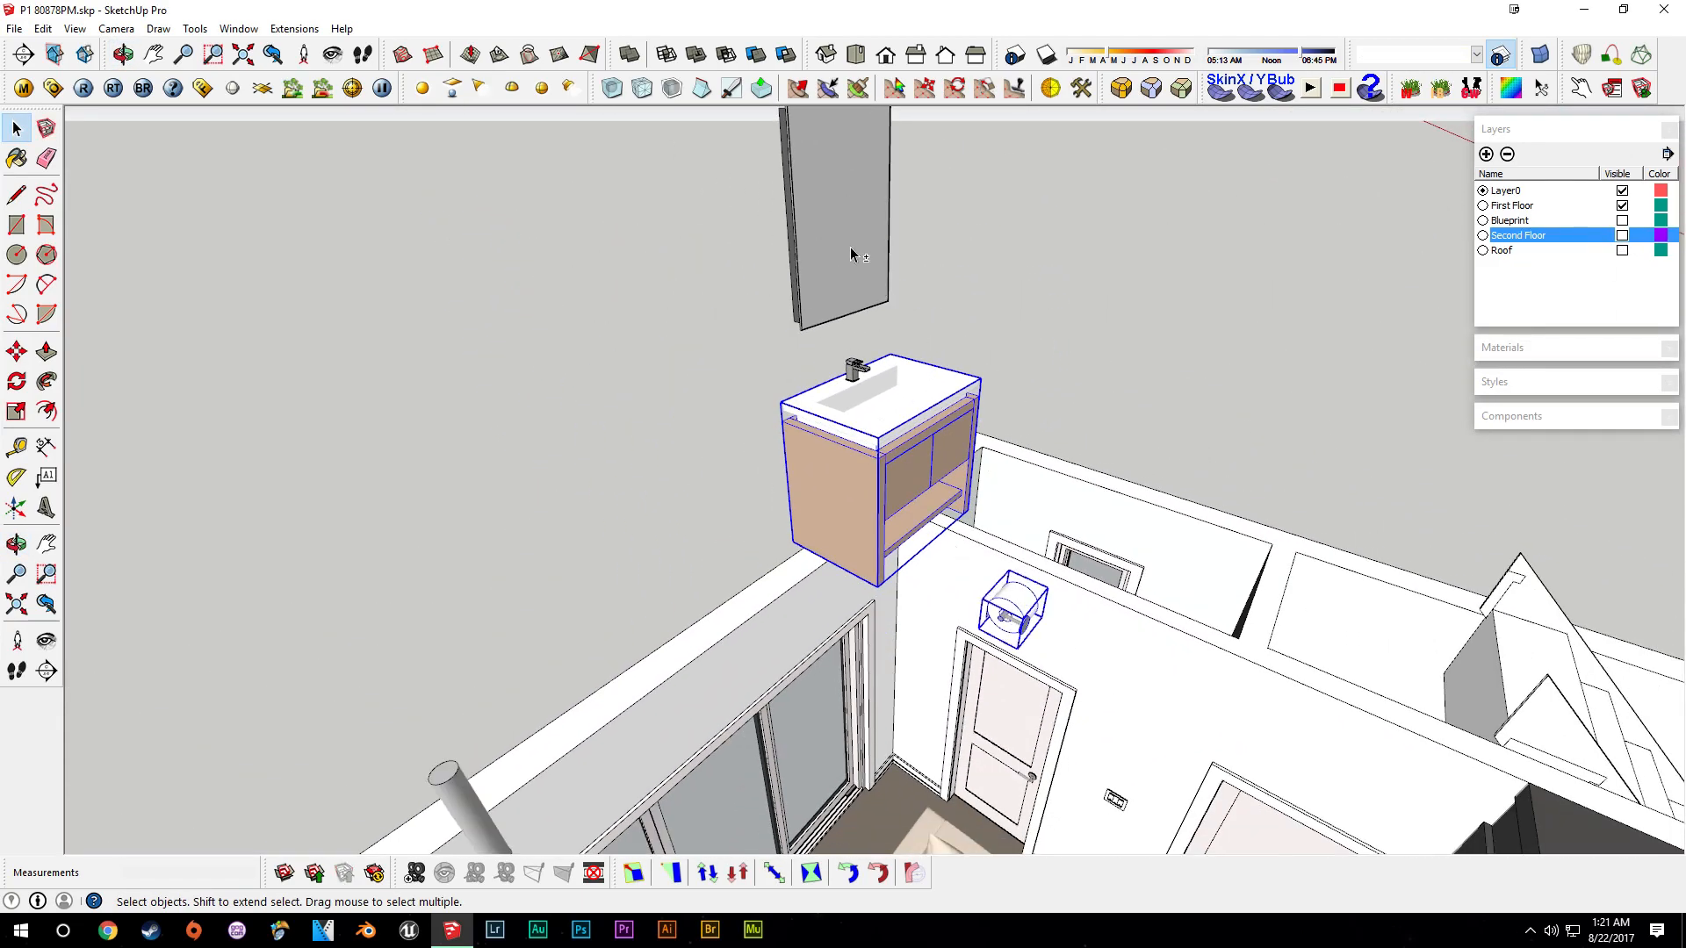
left_click(1449, 55)
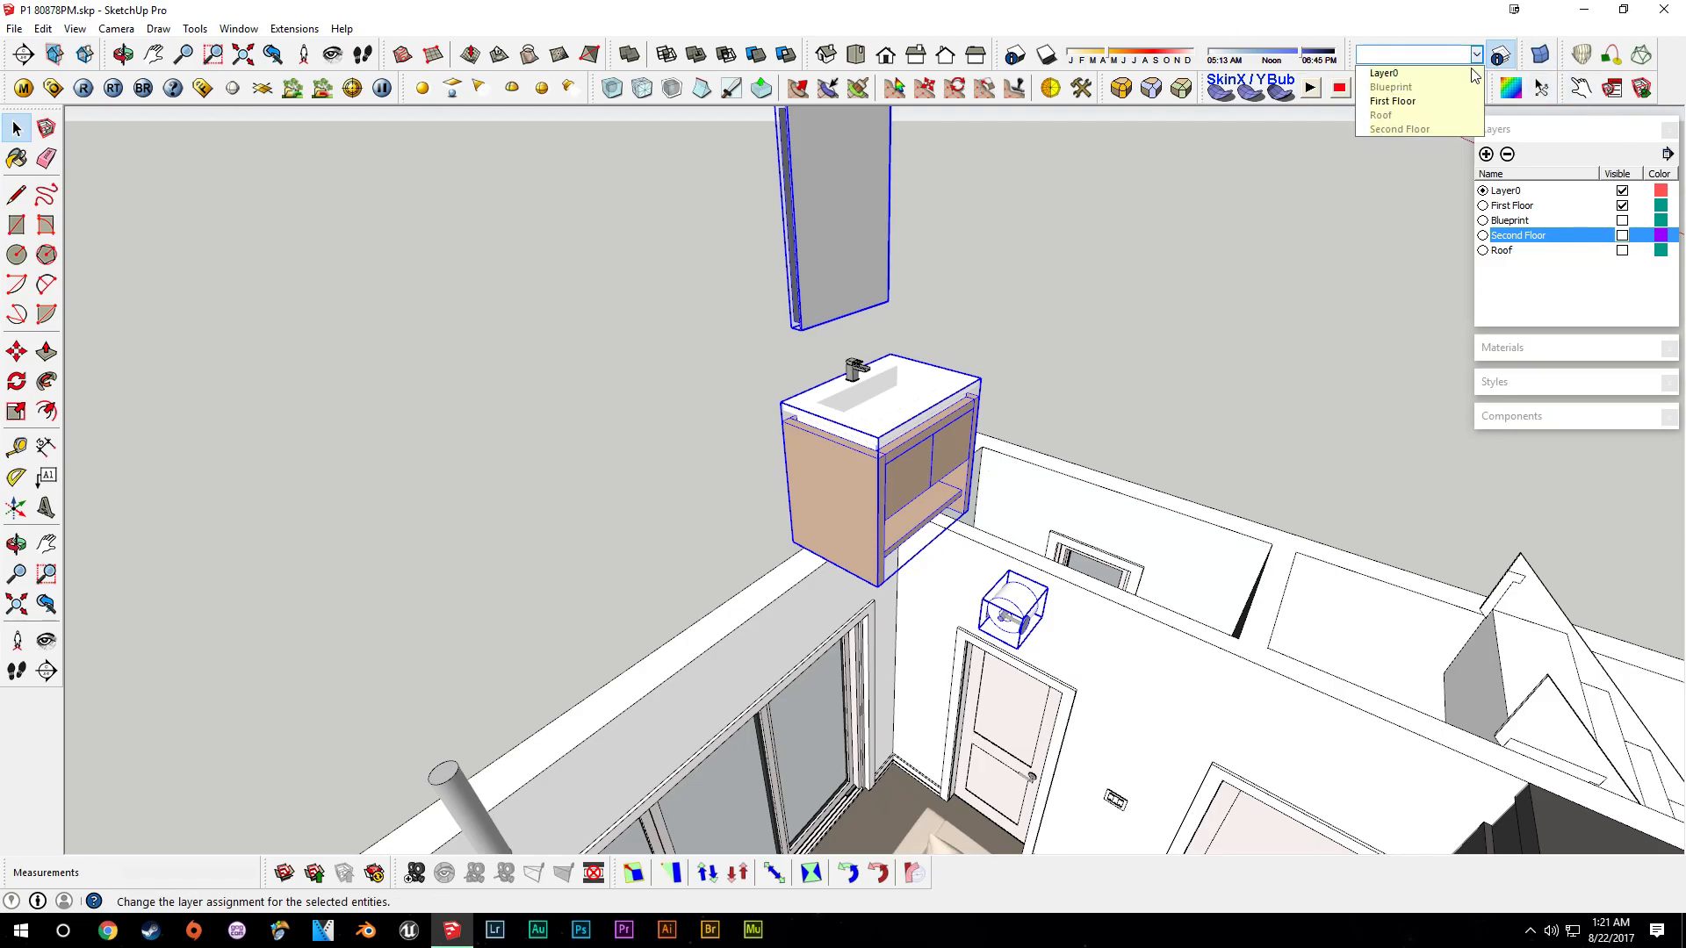
left_click(1436, 129)
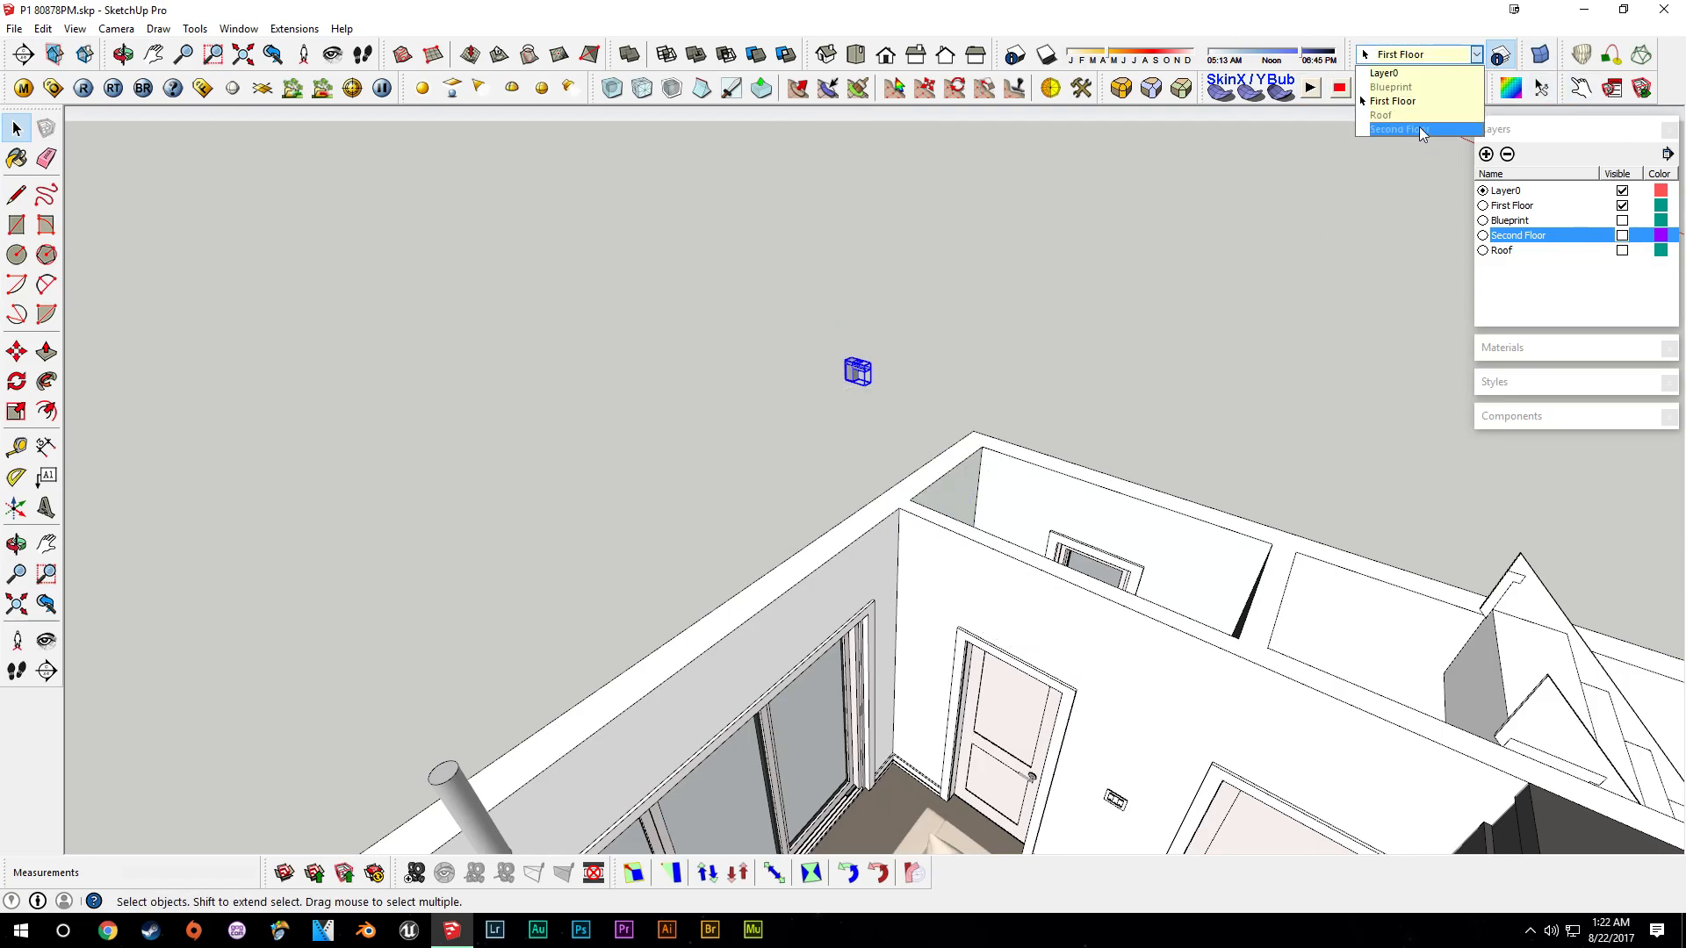
- Assign the shower fixture and the round ceiling fitting to the Second Floor layer
left_click(1418, 128)
middle_click_drag(1119, 430, 837, 560)
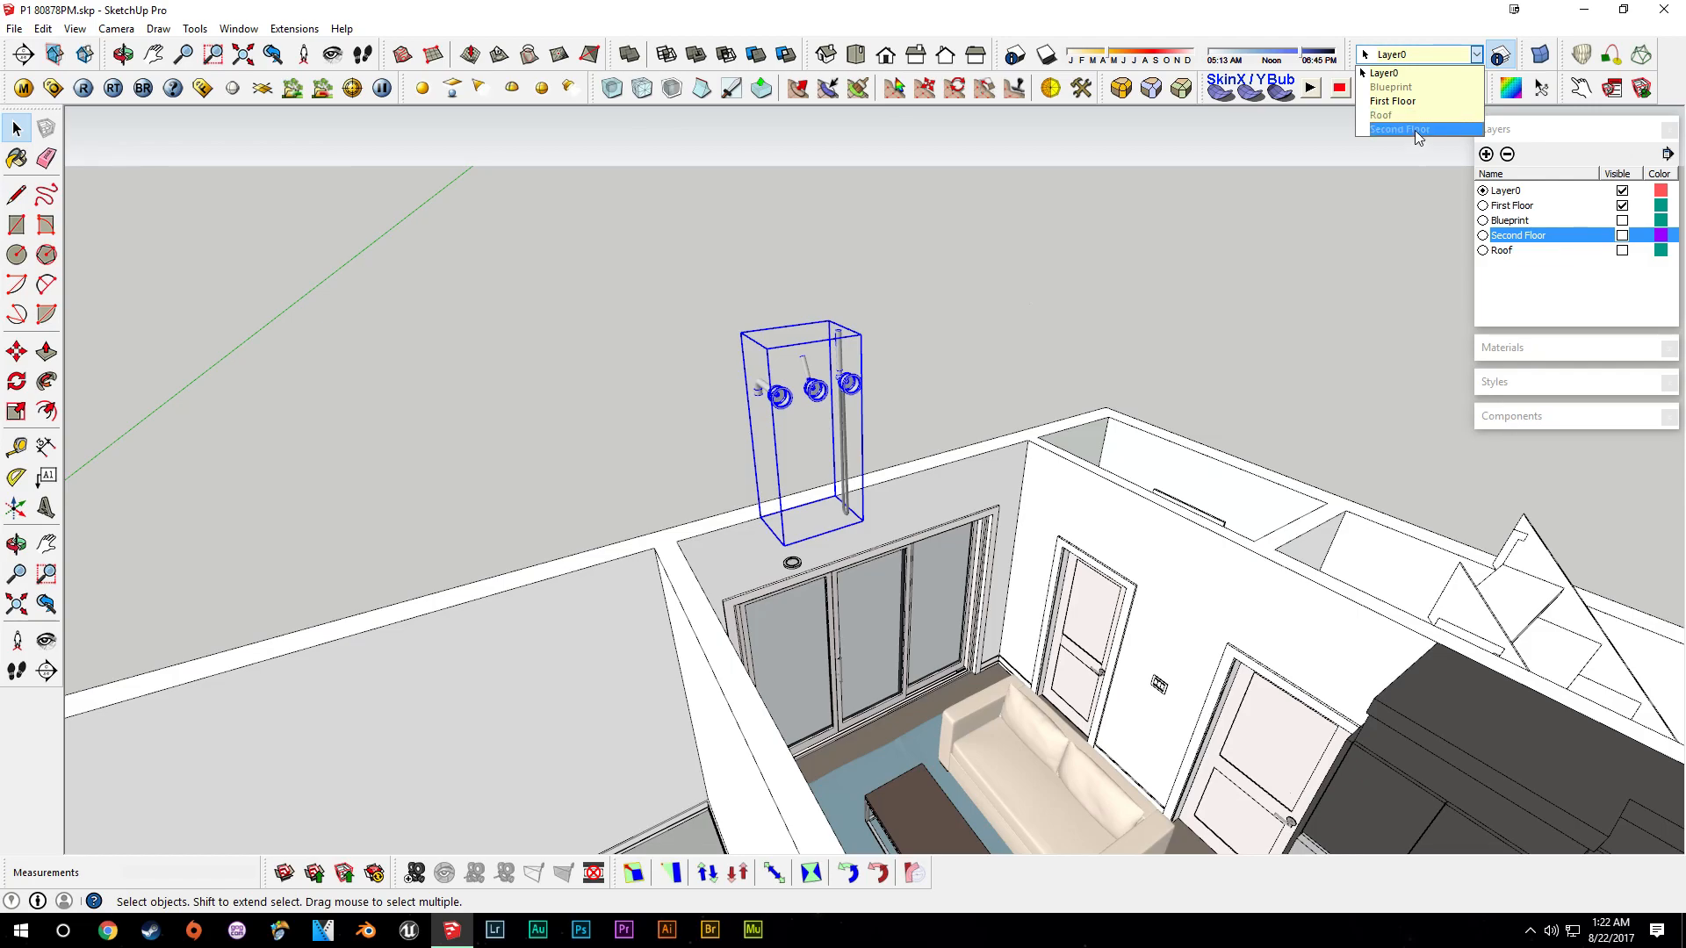
left_click(1415, 132)
middle_click_drag(1185, 572, 931, 579)
scroll(894, 572, "up", 4)
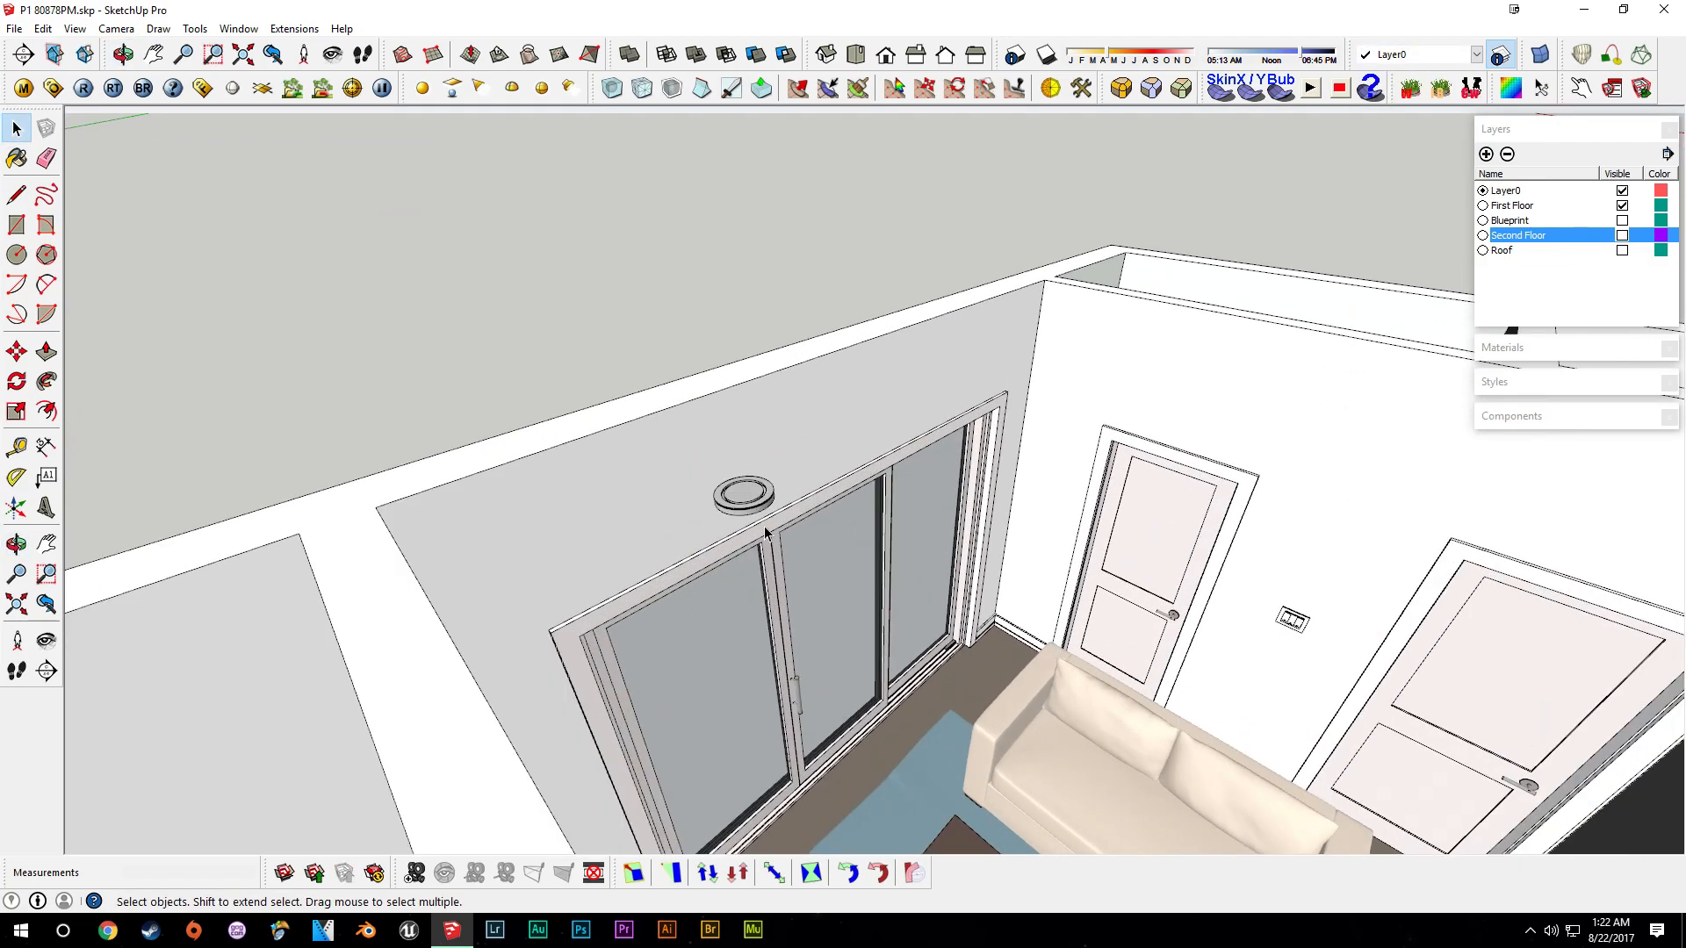
middle_click_drag(685, 527, 693, 572)
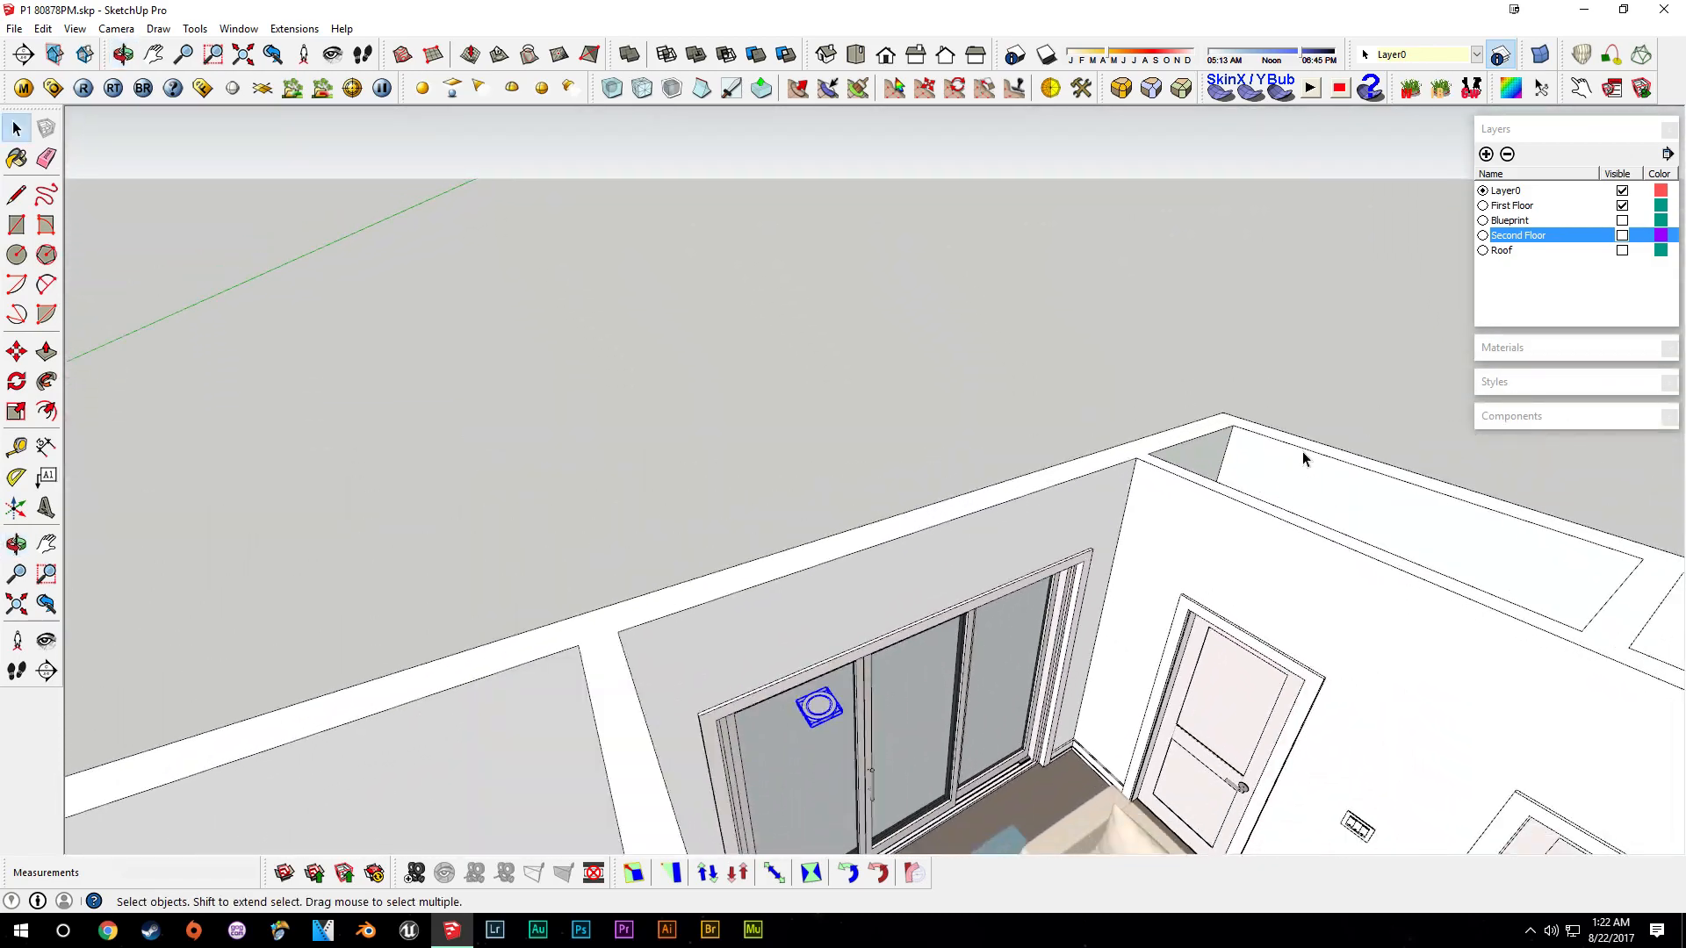
left_click(1475, 55)
left_click(1457, 130)
scroll(1050, 671, "down", 5)
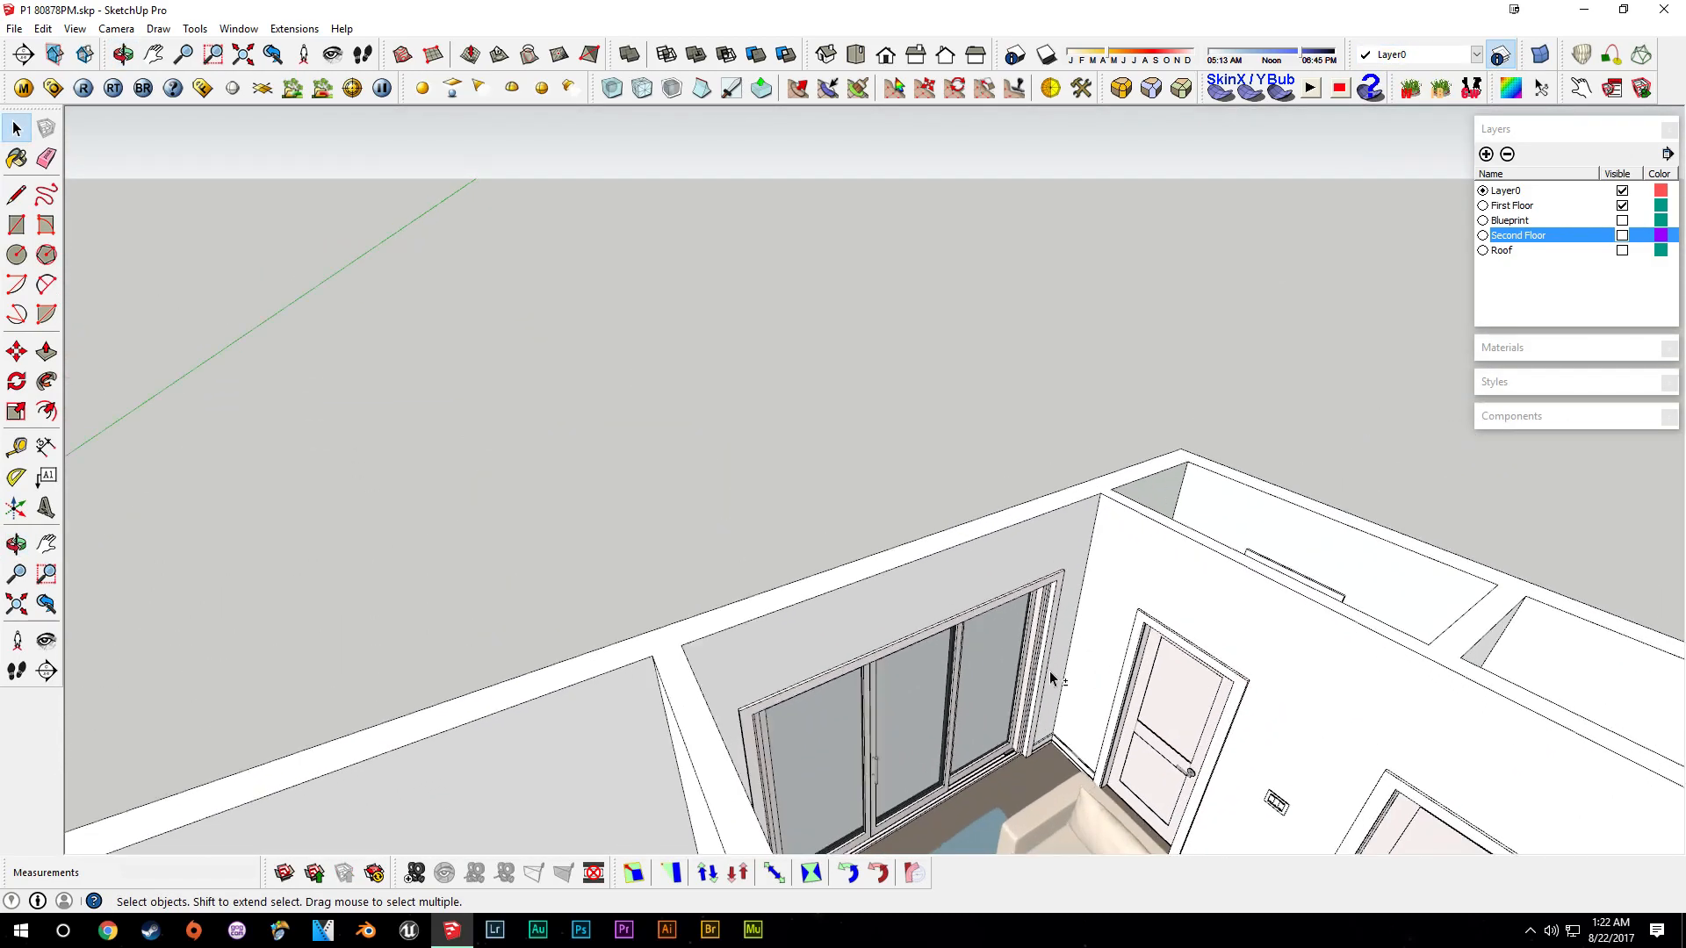
middle_click_drag(1010, 590, 1054, 627)
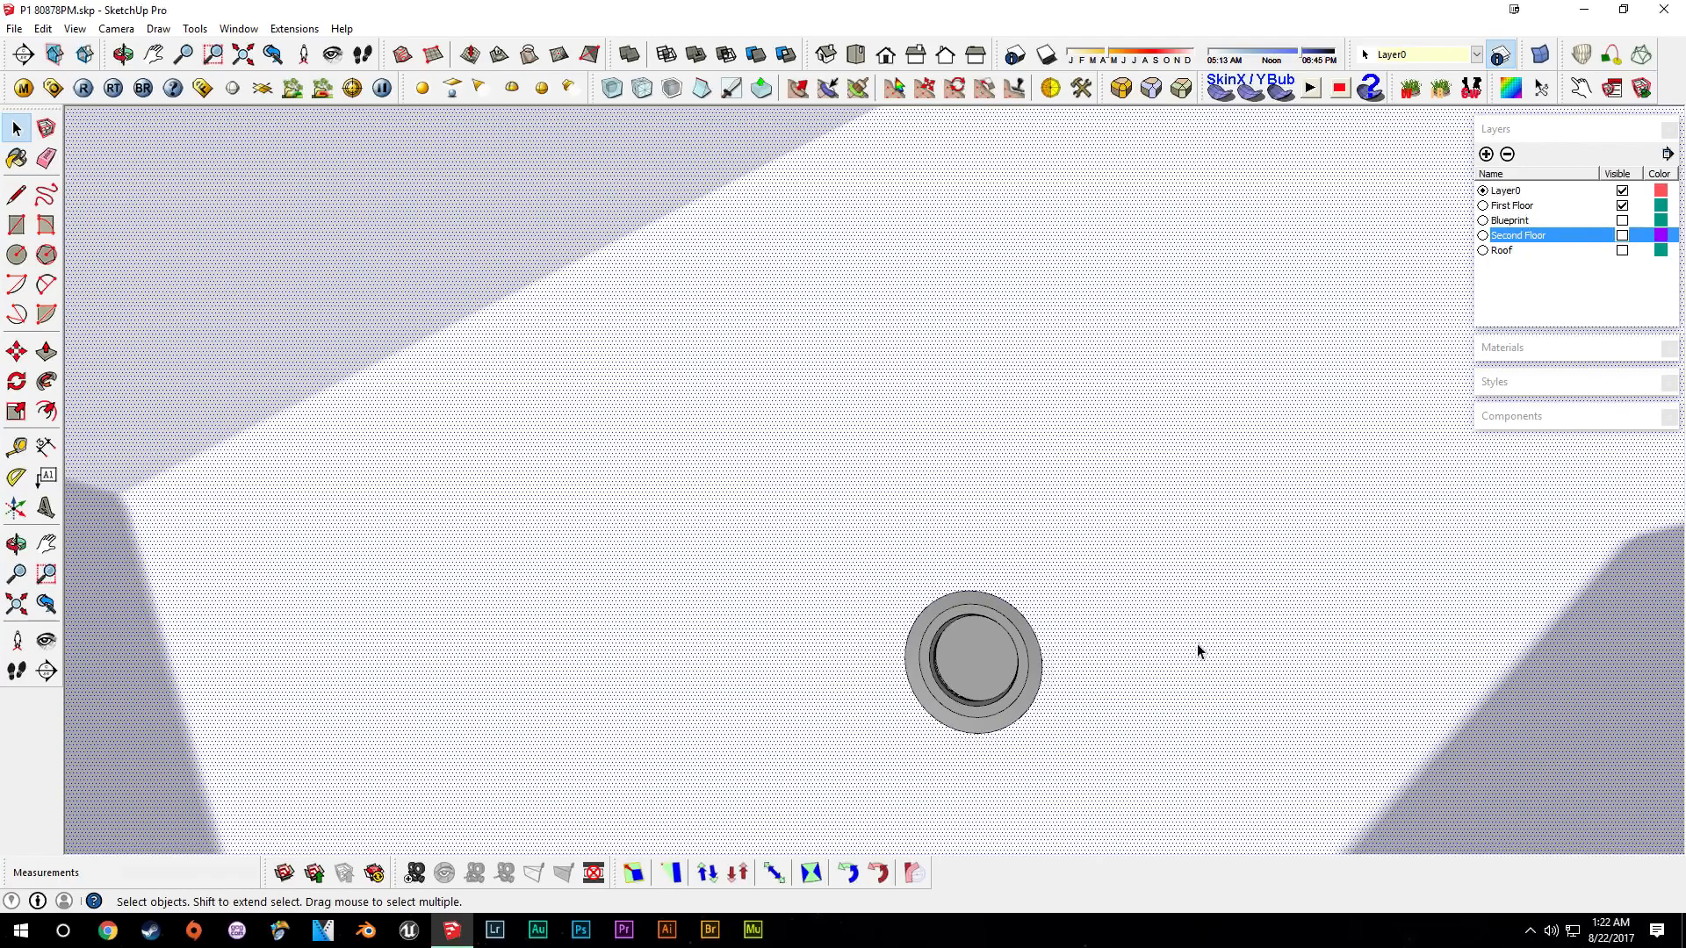
key("Delete")
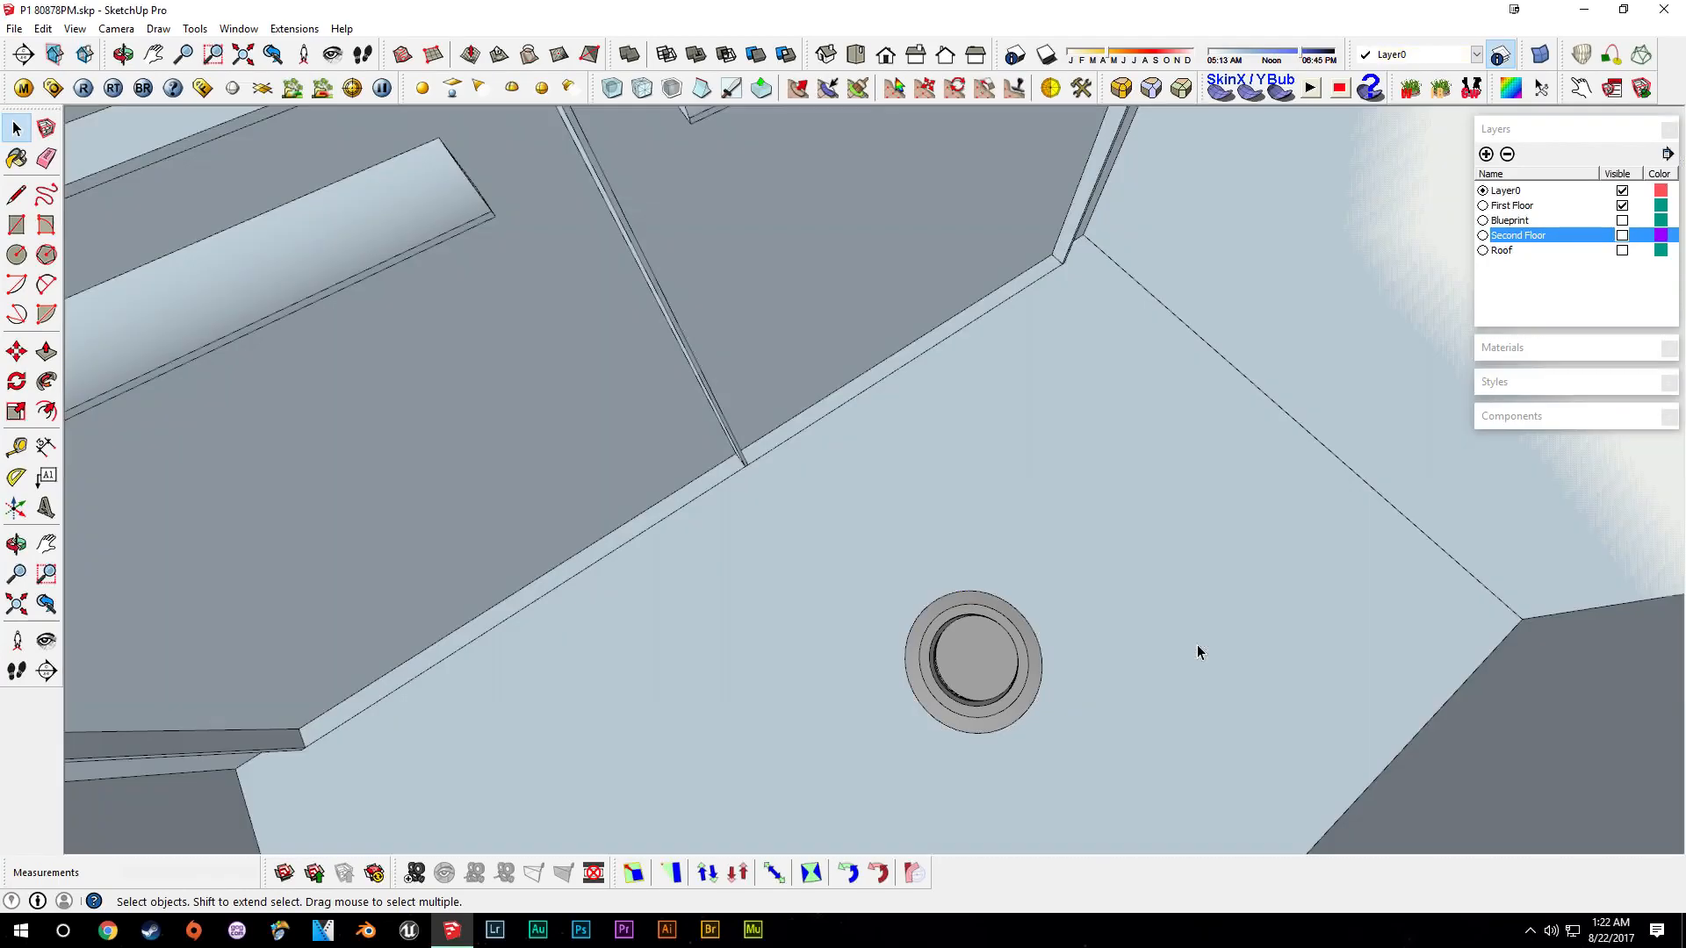
left_click(980, 670)
key("ctrl+z")
- Show the Second Floor layer again and open the sink countertop group for editing
middle_click_drag(1037, 642, 993, 520)
scroll(993, 520, "down", 6)
middle_click_drag(1009, 456, 971, 558, "shift")
scroll(971, 559, "down", 10)
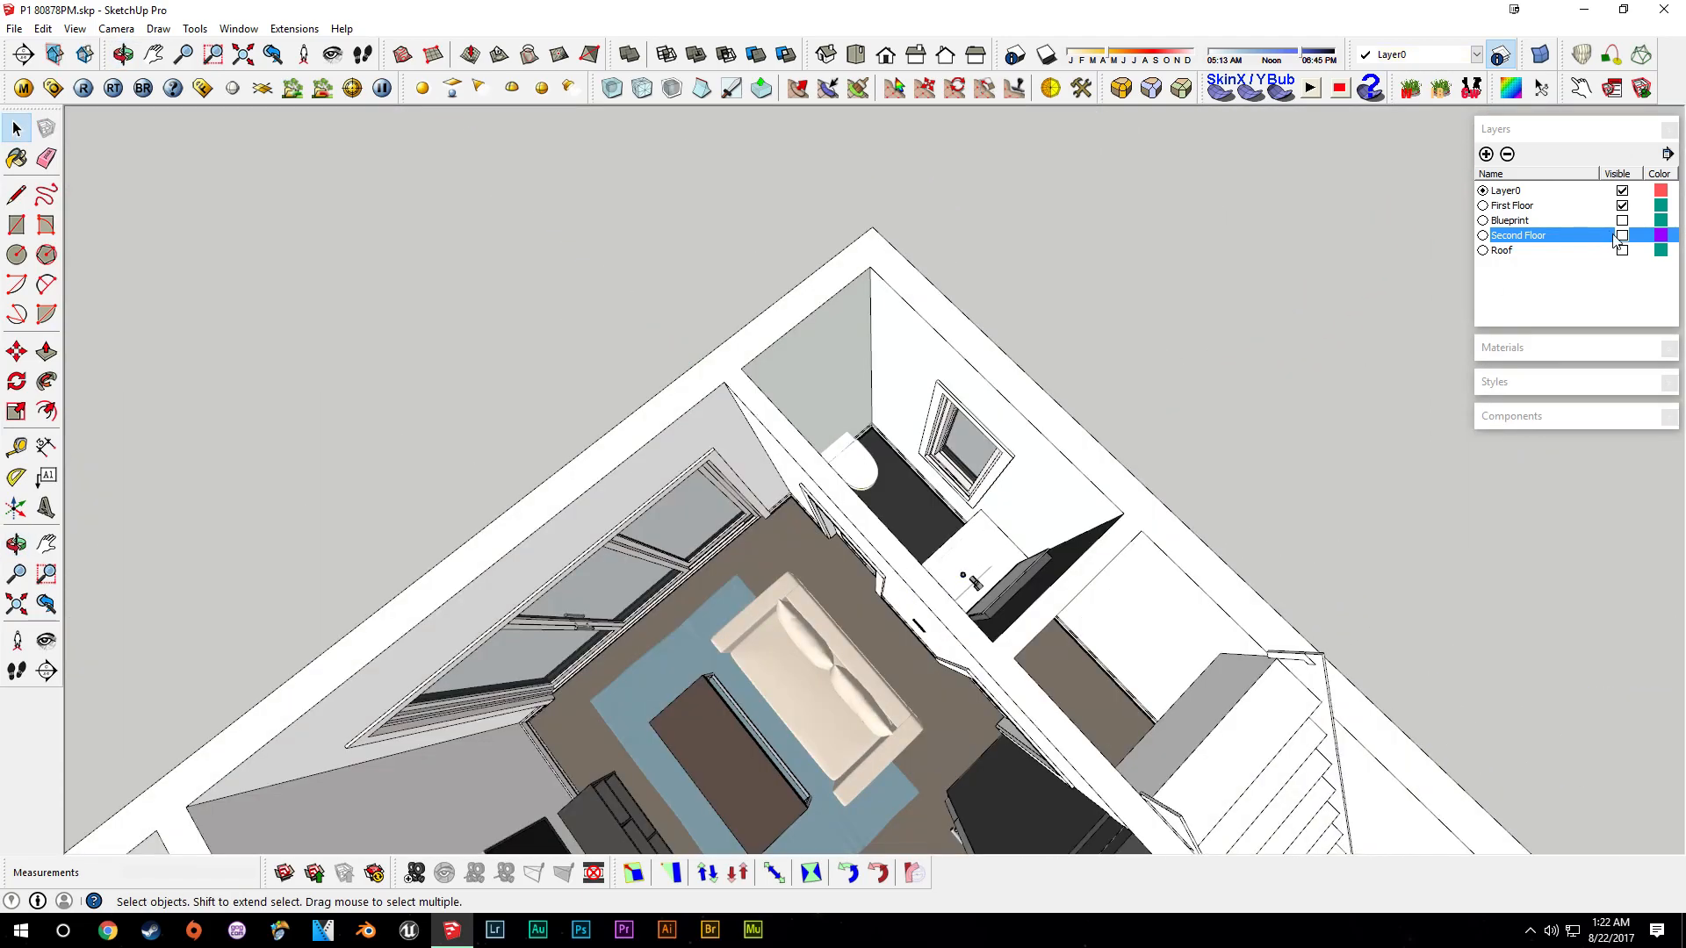
left_click(1621, 236)
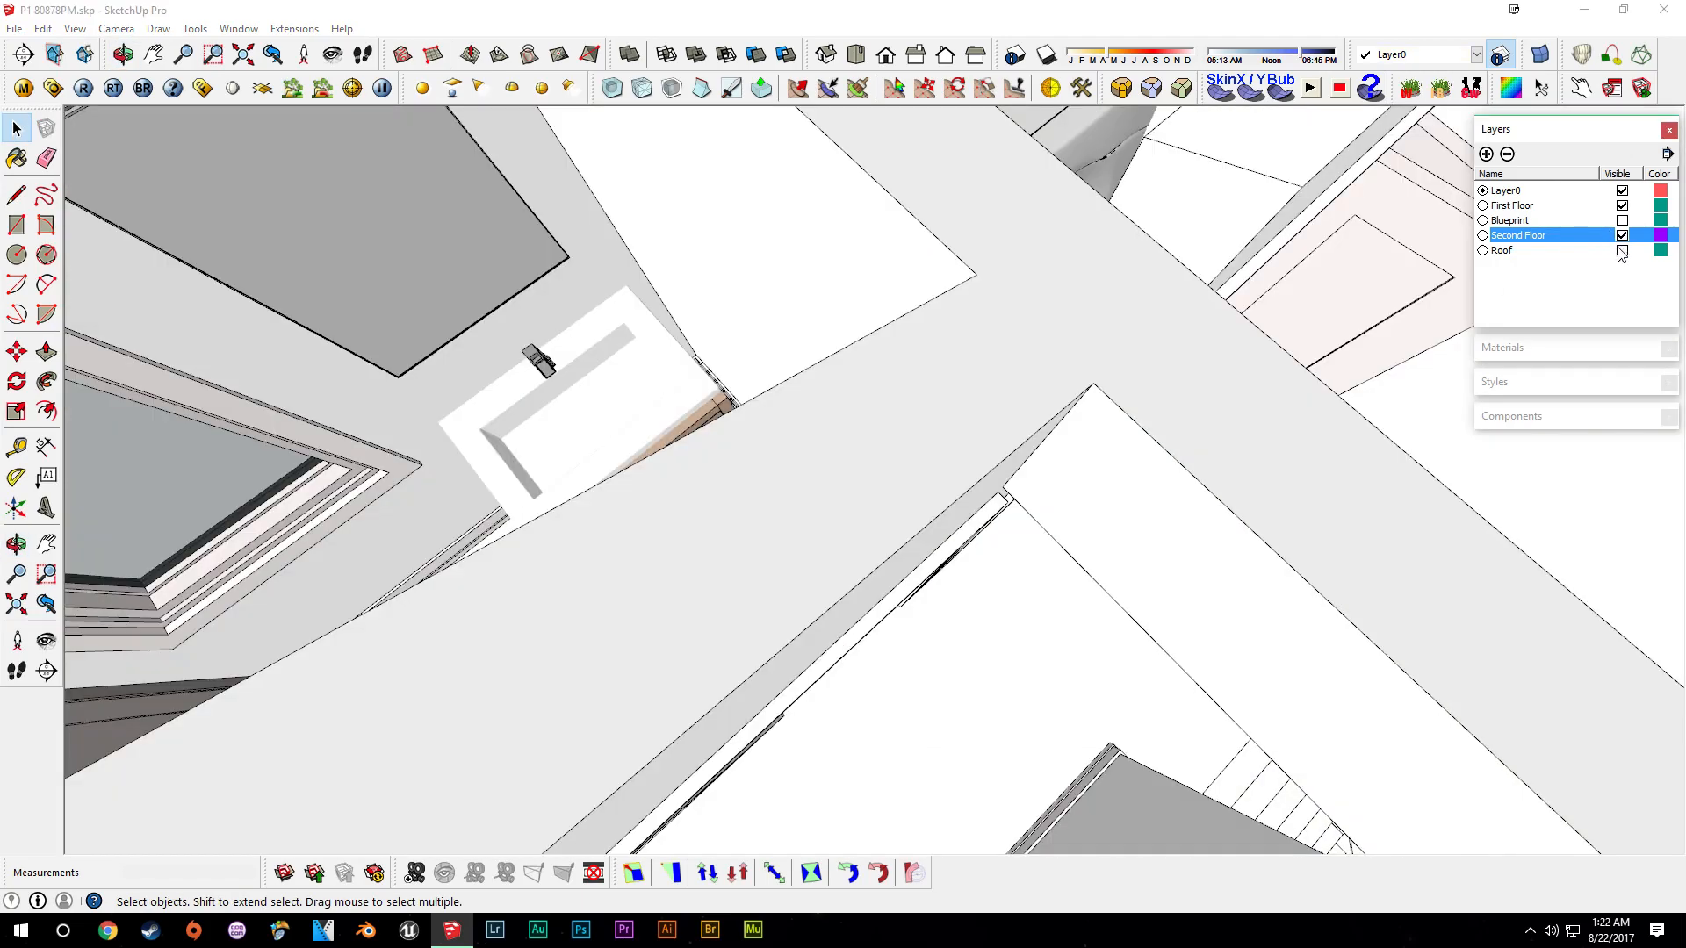
middle_click_drag(768, 444, 683, 465, "shift")
scroll(841, 547, "up", 4)
scroll(847, 410, "up", 3)
left_click(846, 411)
double_click(683, 465)
scroll(703, 469, "up", 4)
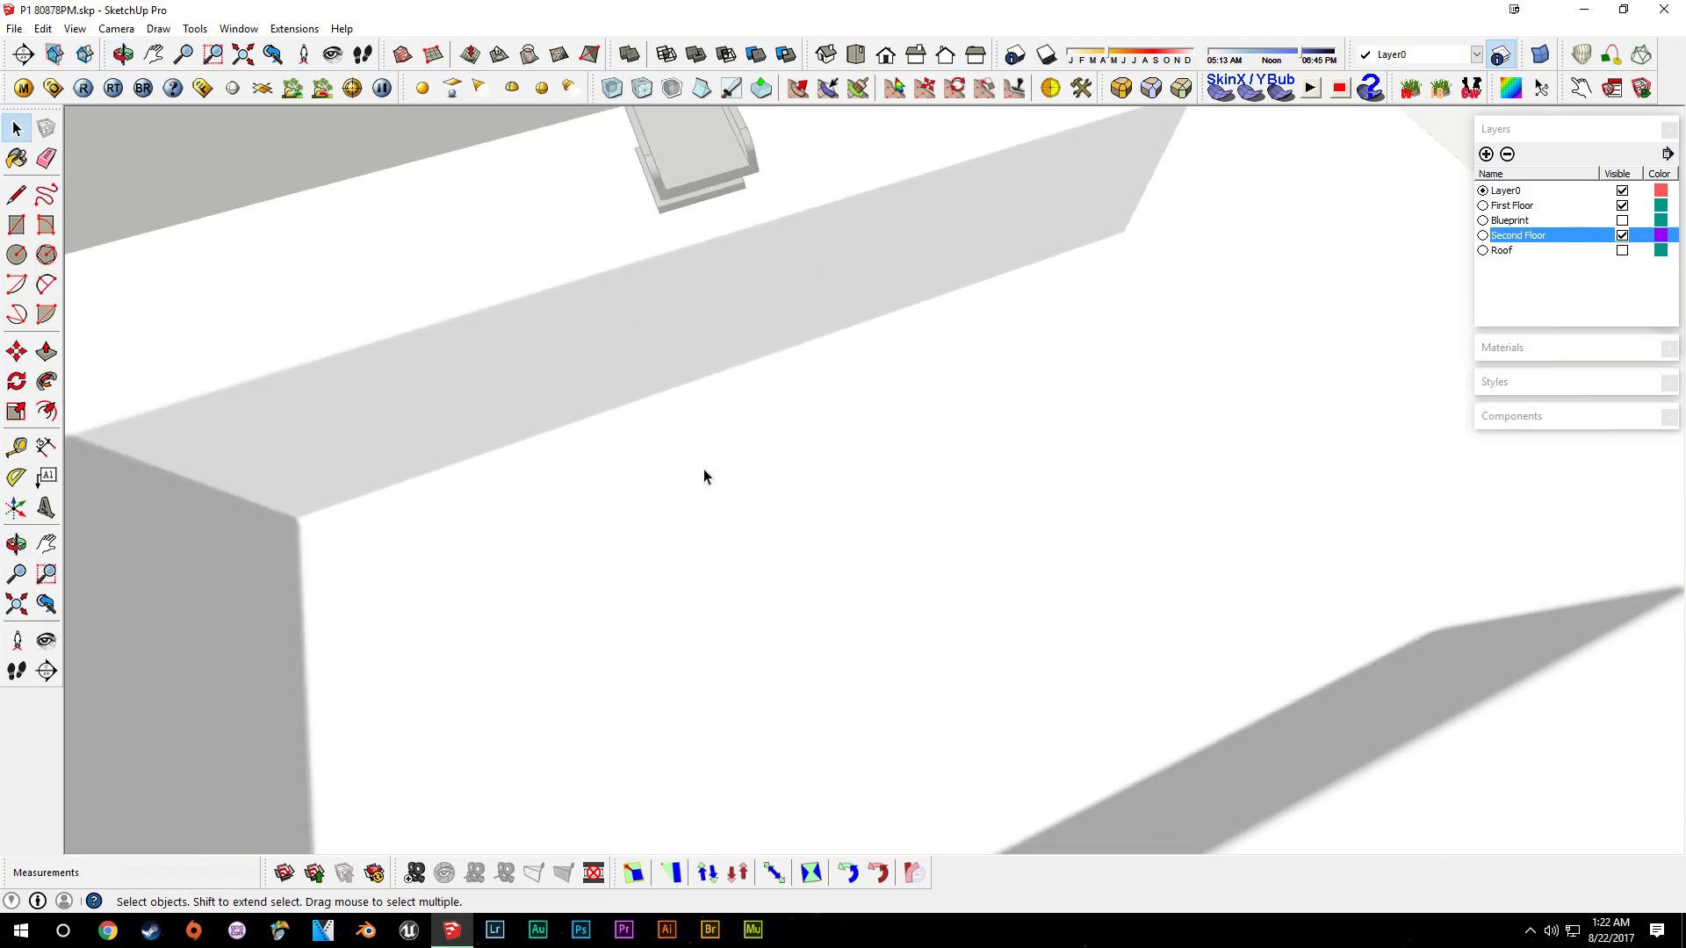
- Display hidden geometry and add a Tape Measure guide across the middle of the sink basin
left_click(75, 28)
left_click(114, 87)
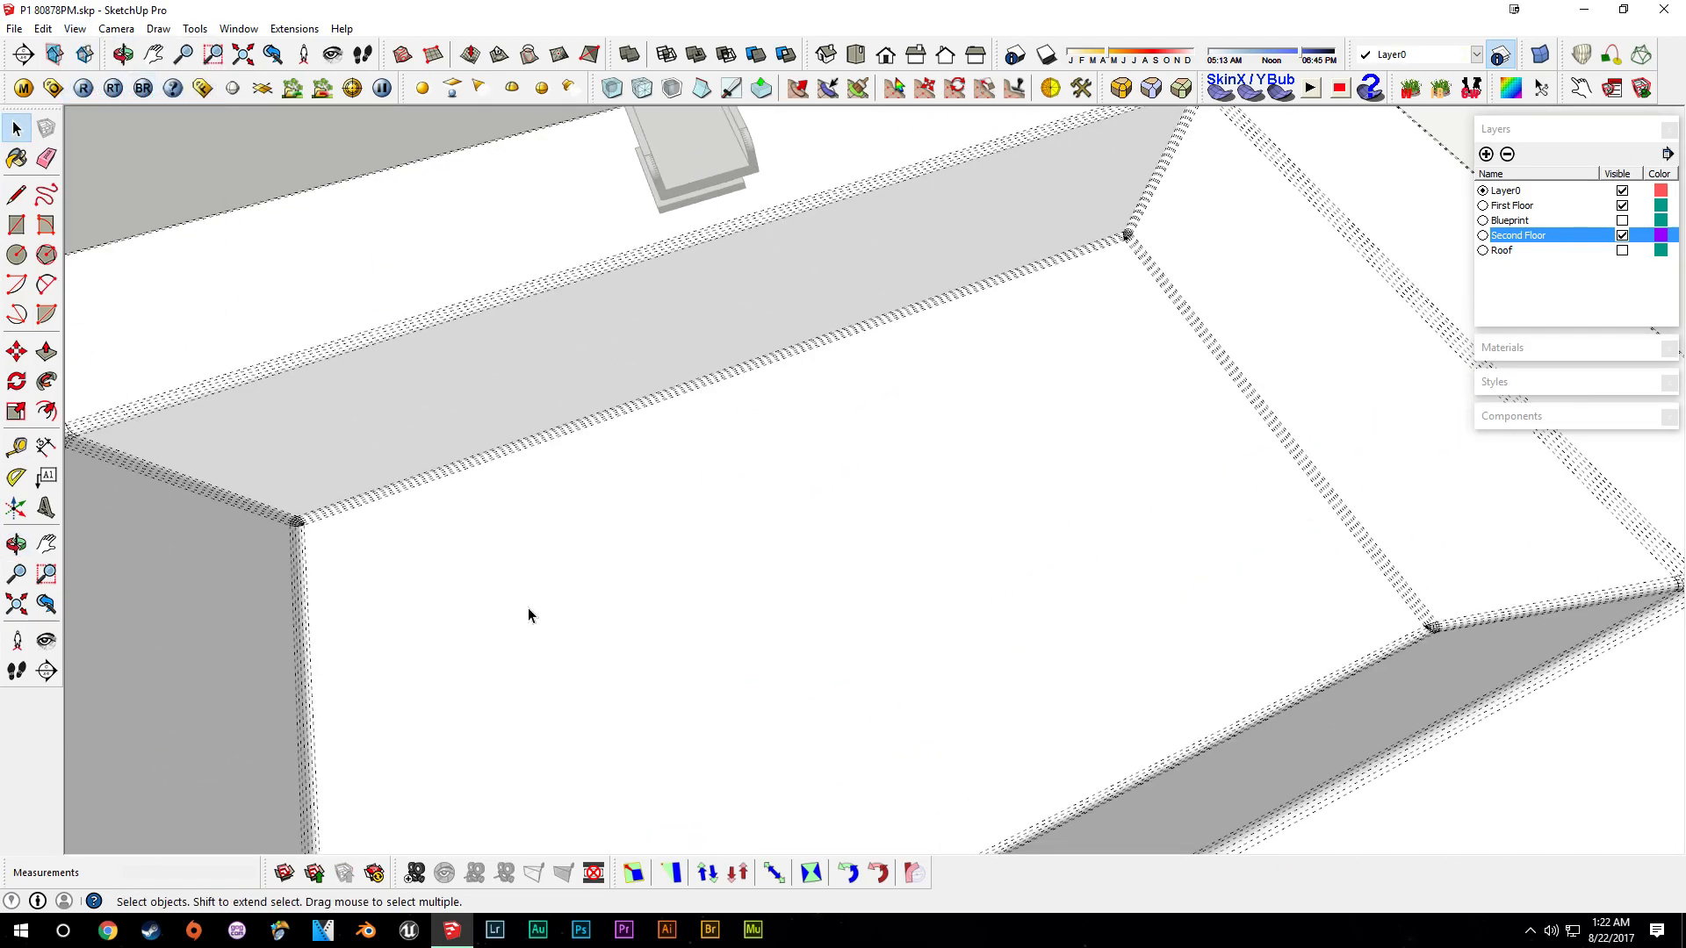
middle_click_drag(527, 610, 336, 530)
key("t")
left_click(335, 534)
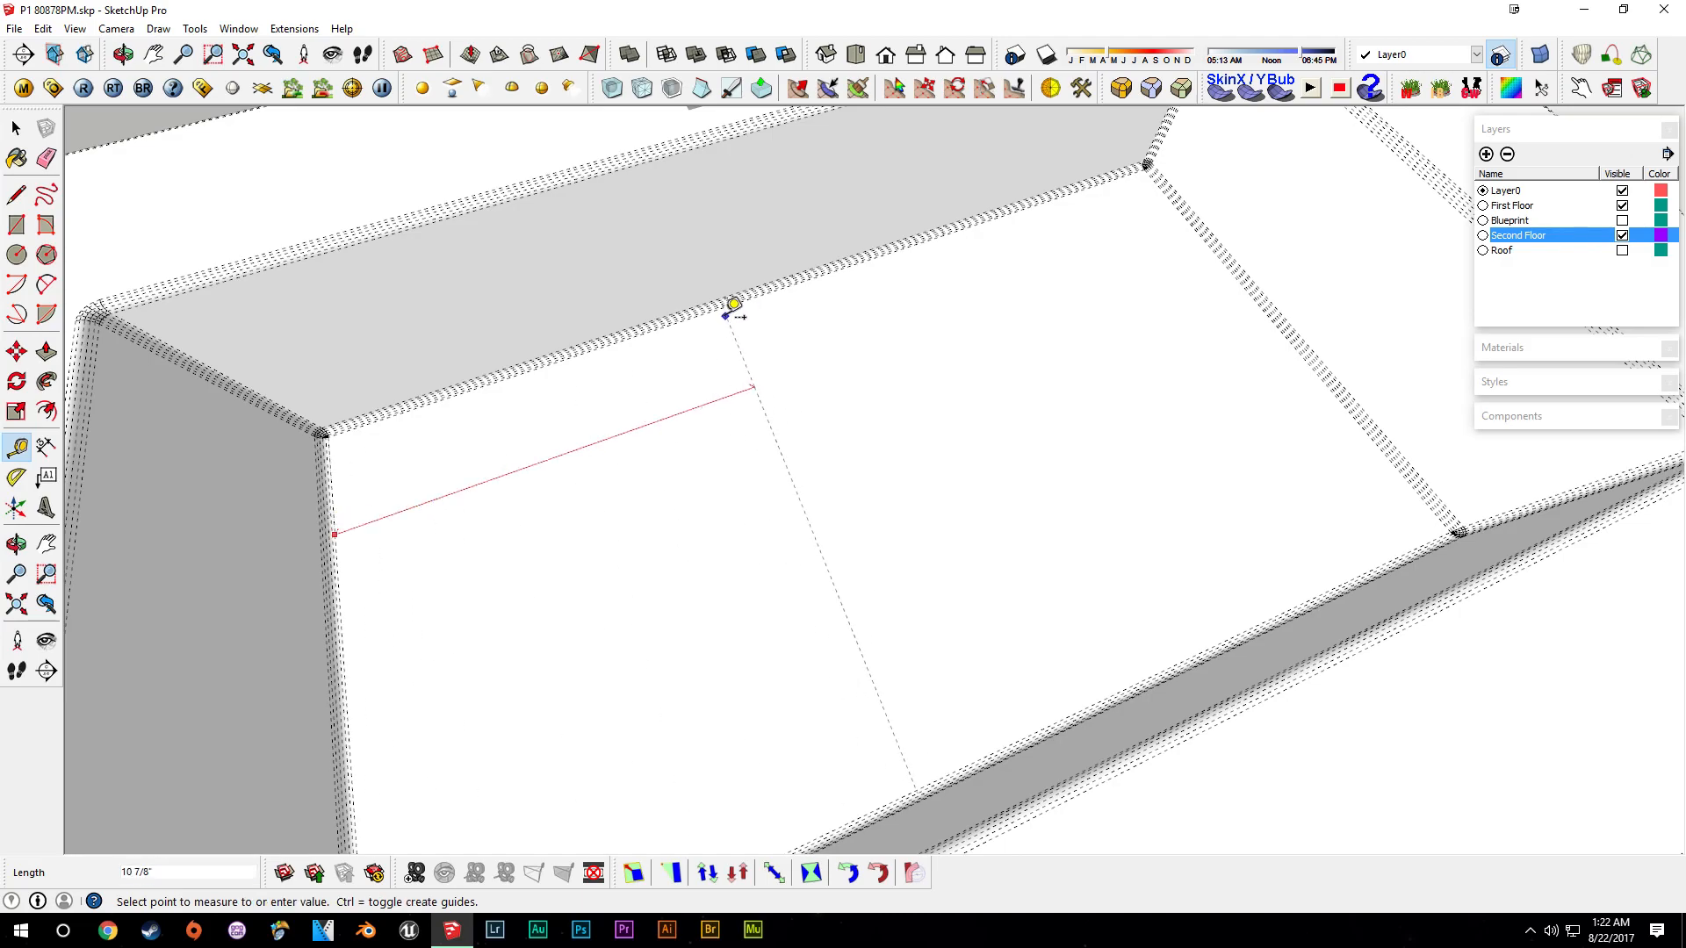
left_click(788, 280)
- Add a second guide across the basin floor about 3 1/16" from the basin's side wall
scroll(896, 432, "down", 5)
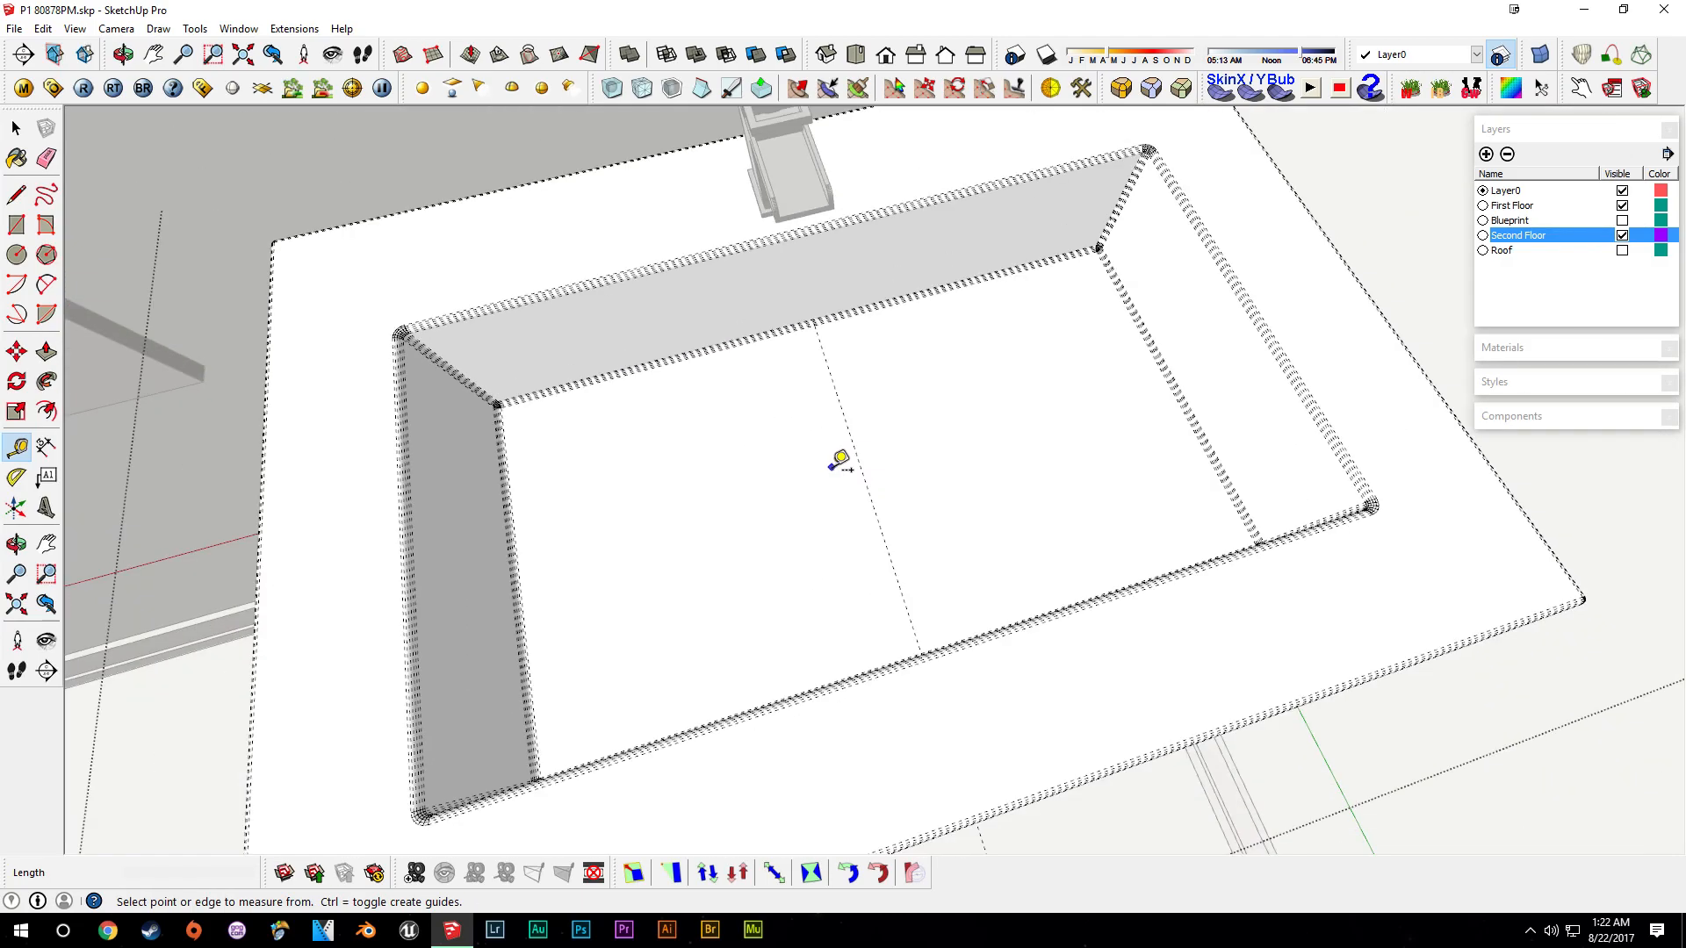
middle_click_drag(843, 459, 1024, 444)
scroll(657, 430, "up", 5)
scroll(641, 454, "up", 3)
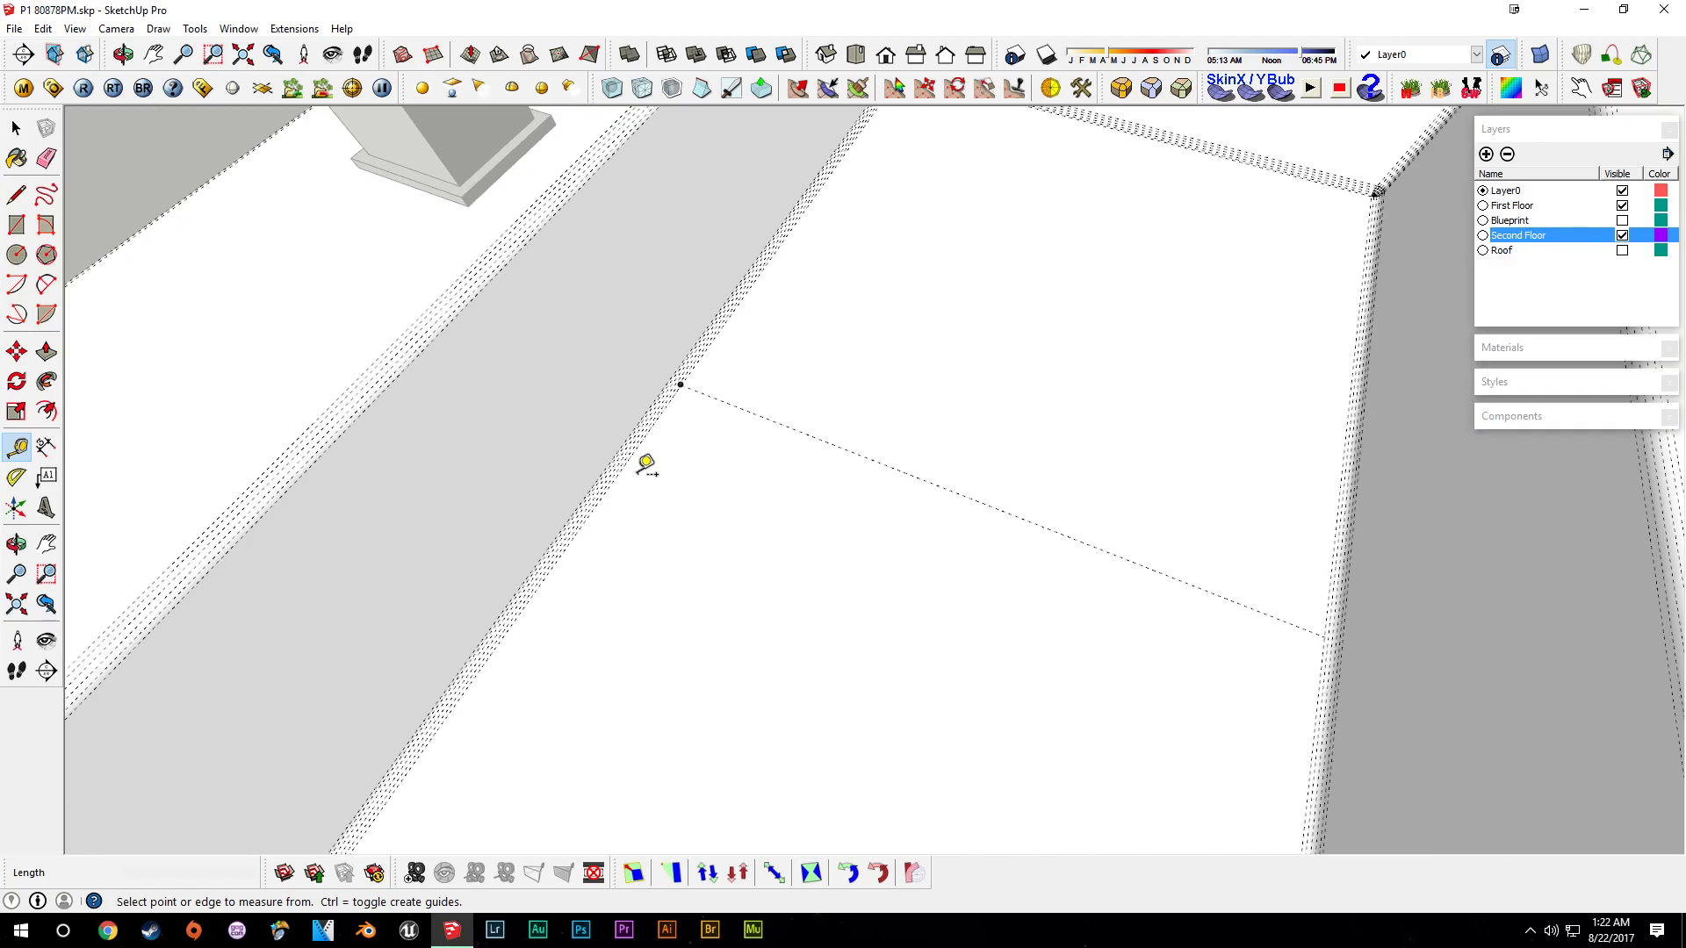
left_click(614, 466)
scroll(797, 511, "down", 3)
scroll(796, 512, "down", 3)
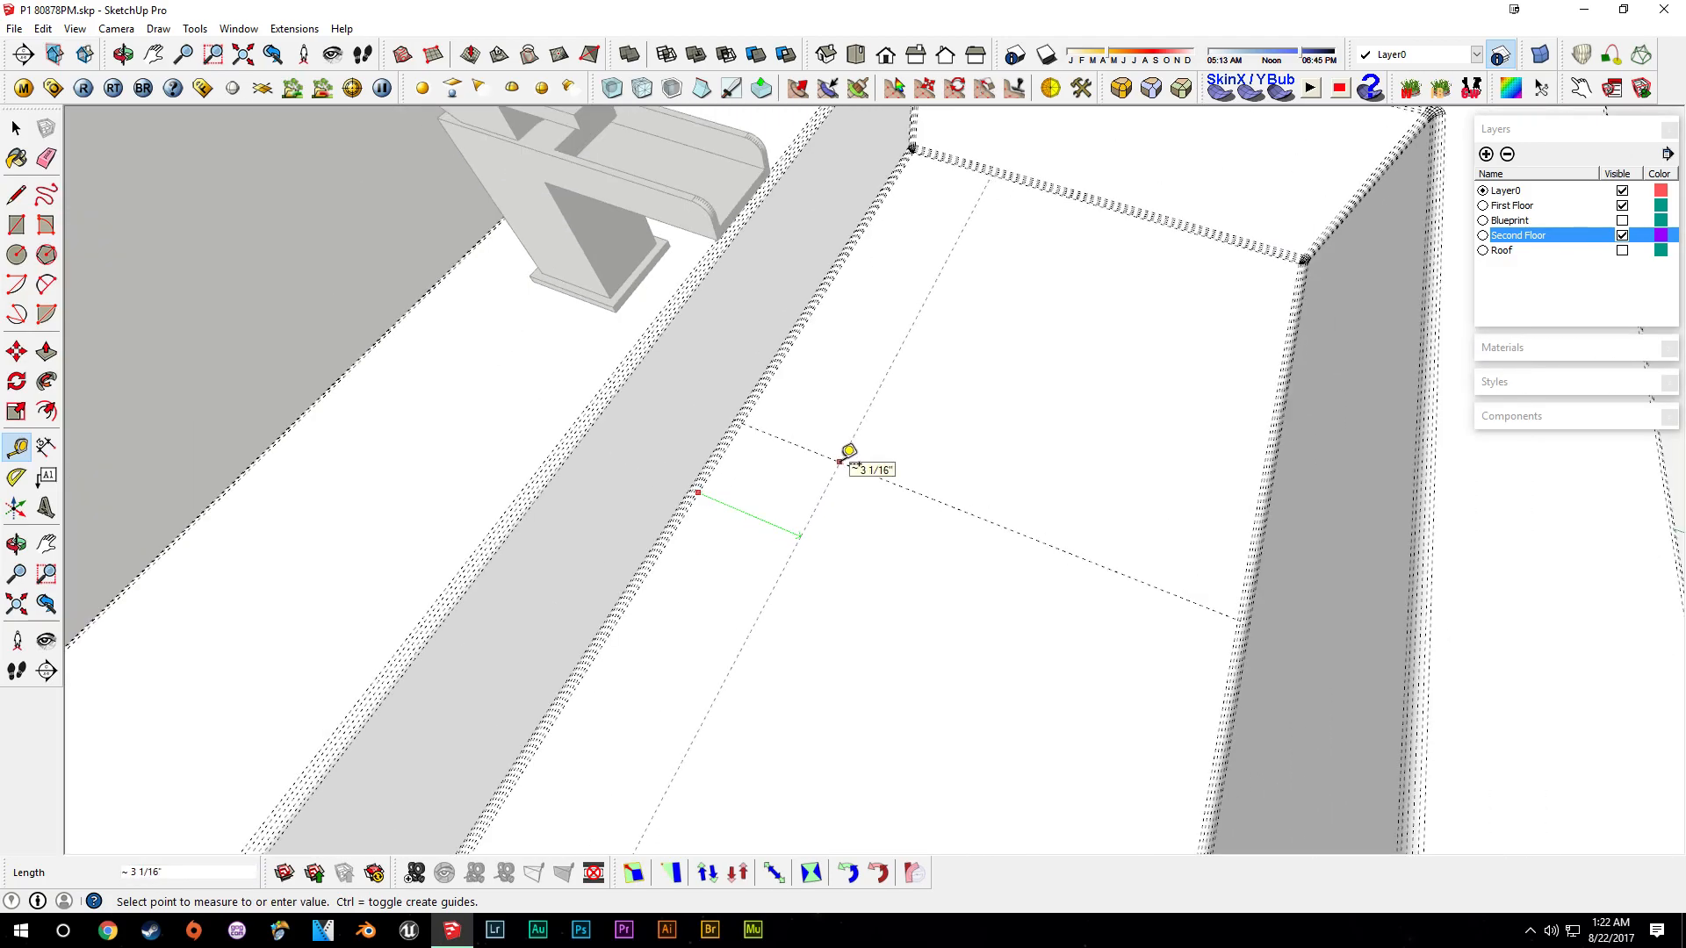
key("space")
- Paste the drain into the sink basin and move it down onto the basin floor
key("ctrl+v")
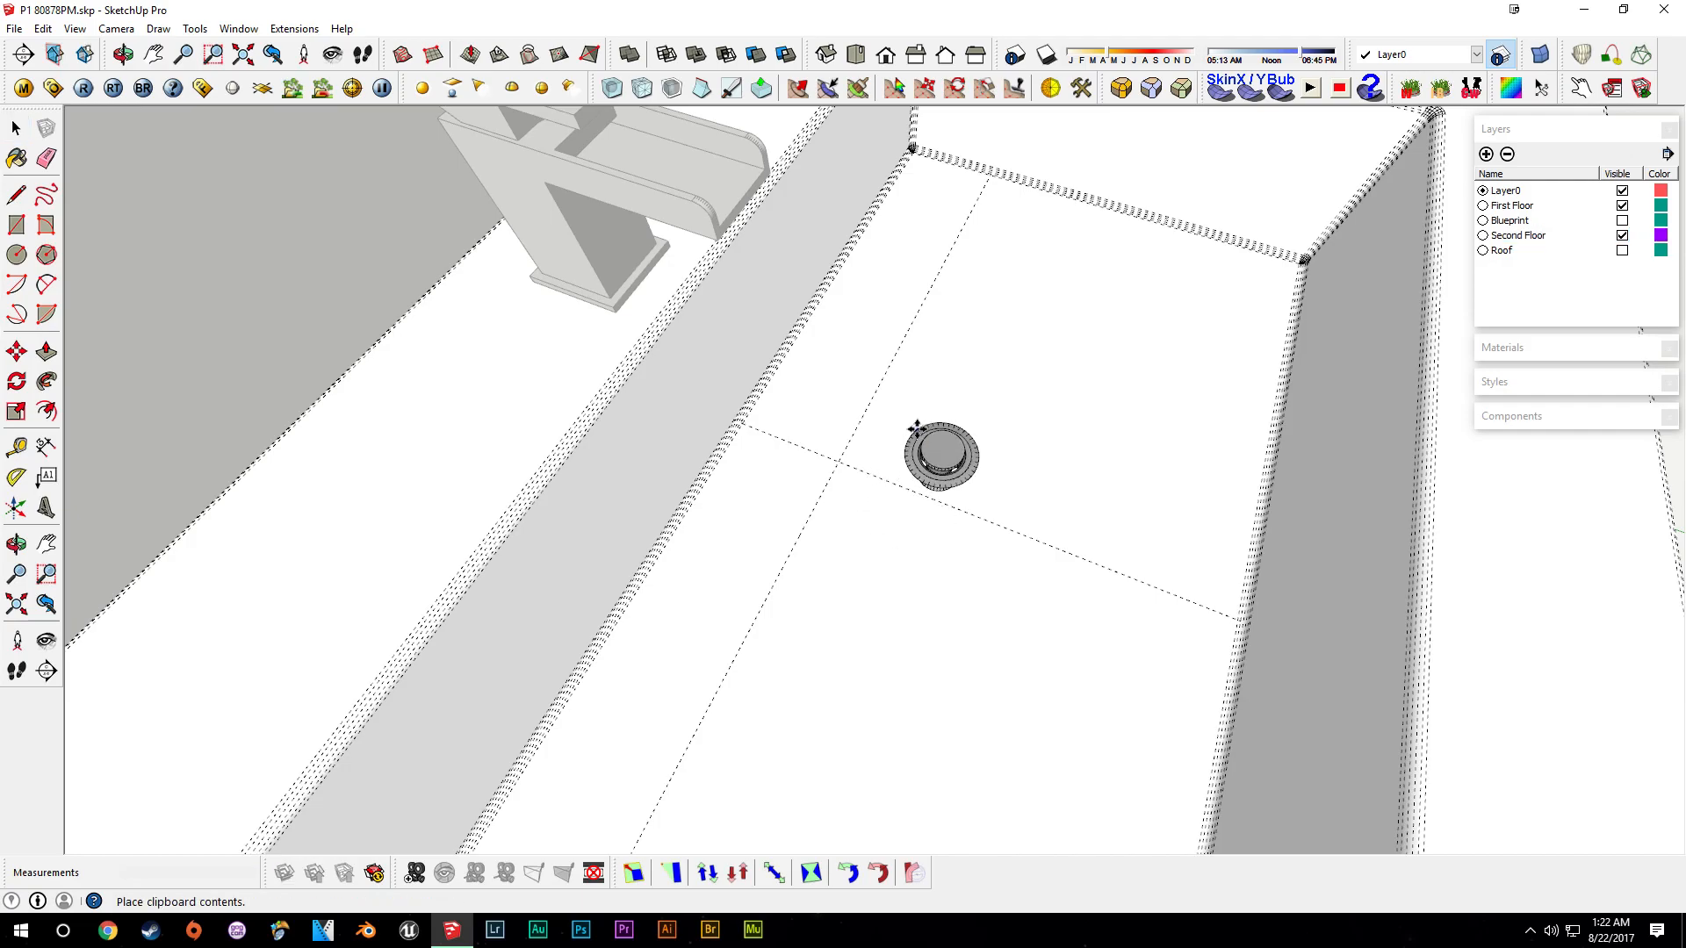
left_click(916, 421)
scroll(935, 453, "up", 5)
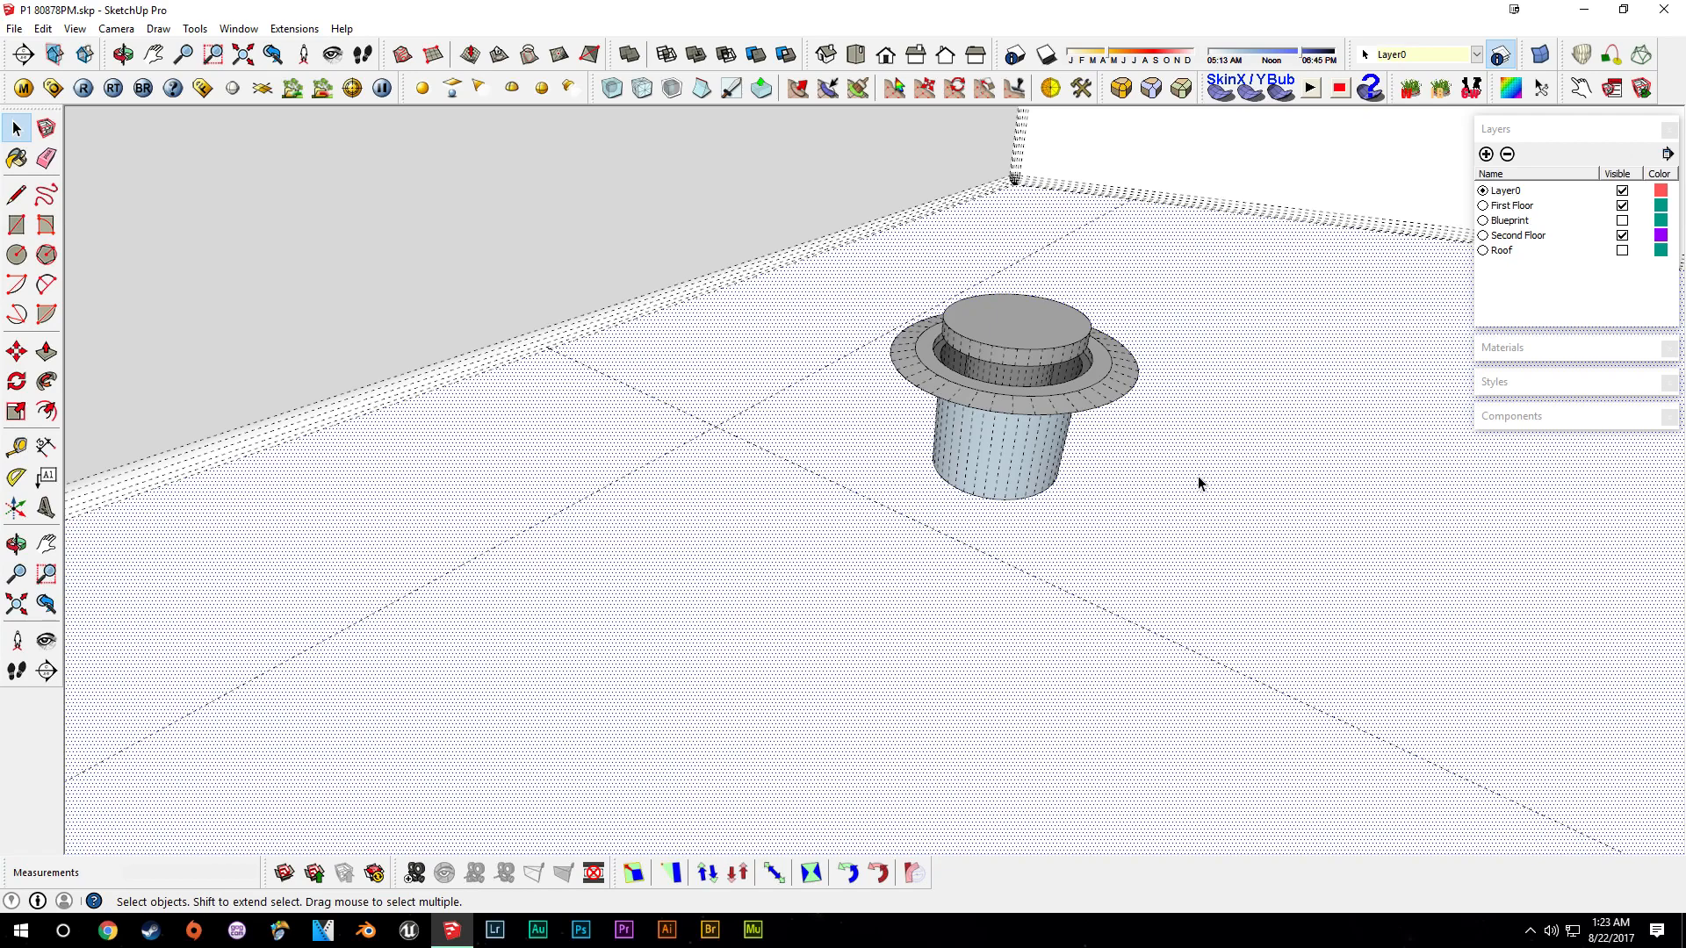
key("Delete")
triple_click(1019, 399)
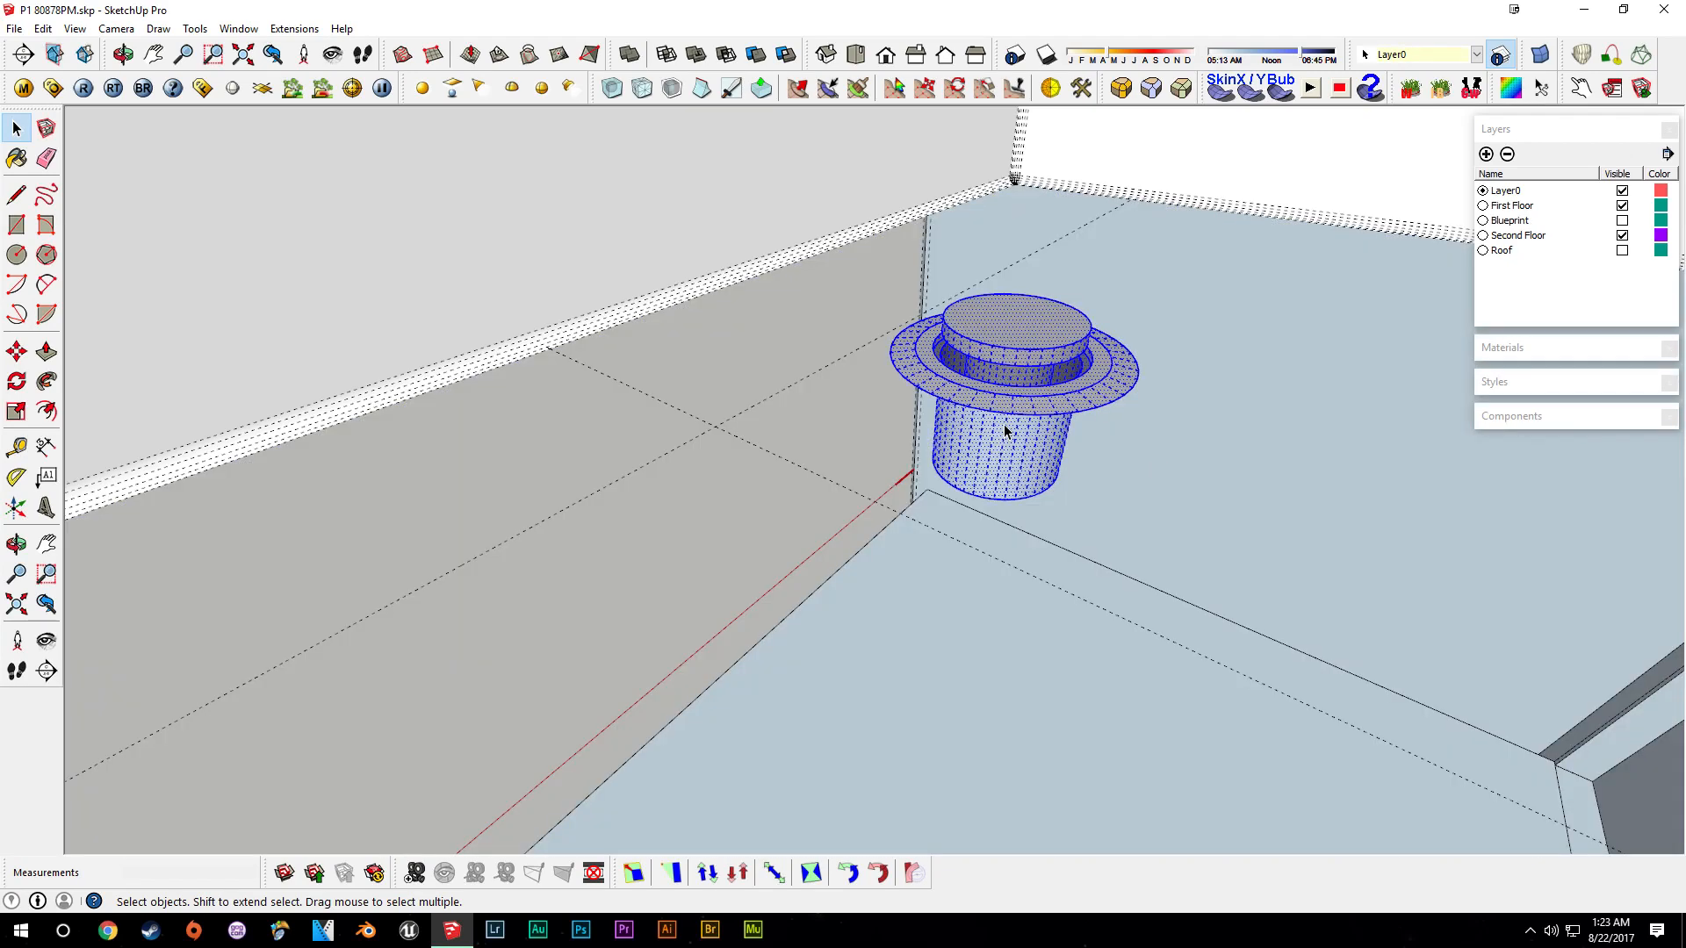
key("m")
left_click(1010, 413)
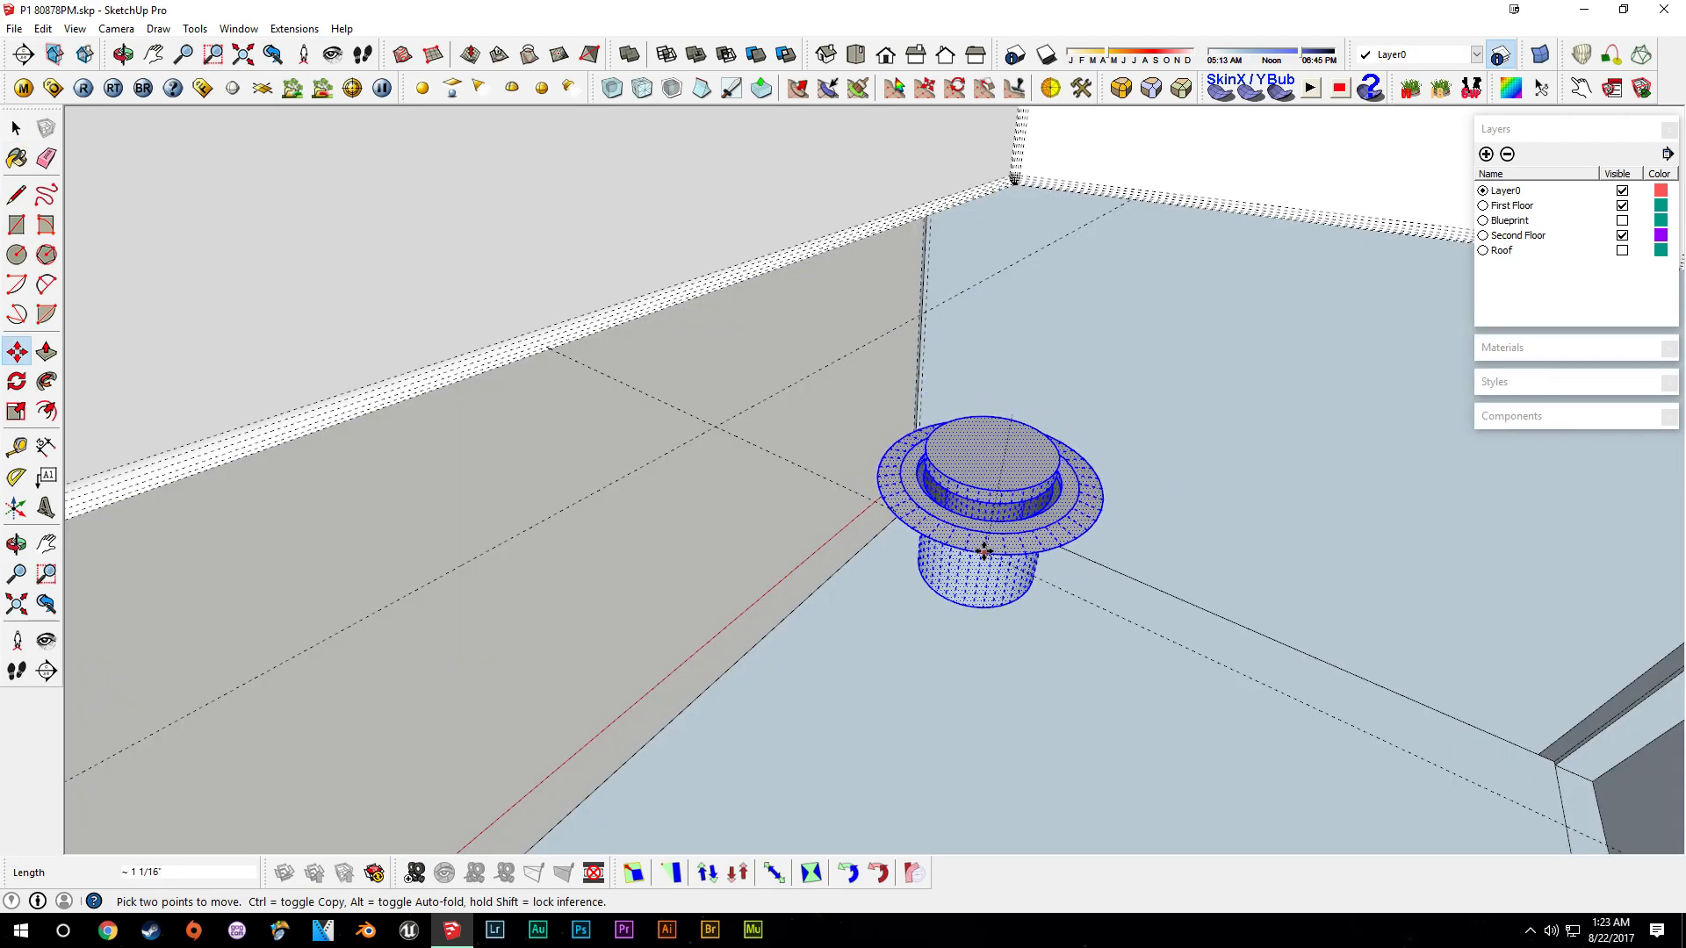
left_click(1011, 565)
- Move the drain onto the intersection of the two guides in the basin
key("space")
mouse_move(978, 459)
middle_mouse_down()
mouse_move(997, 461)
mouse_move(967, 541)
mouse_move(1024, 496)
mouse_move(971, 430)
middle_mouse_up()
scroll(967, 542, "down", 2)
key("m")
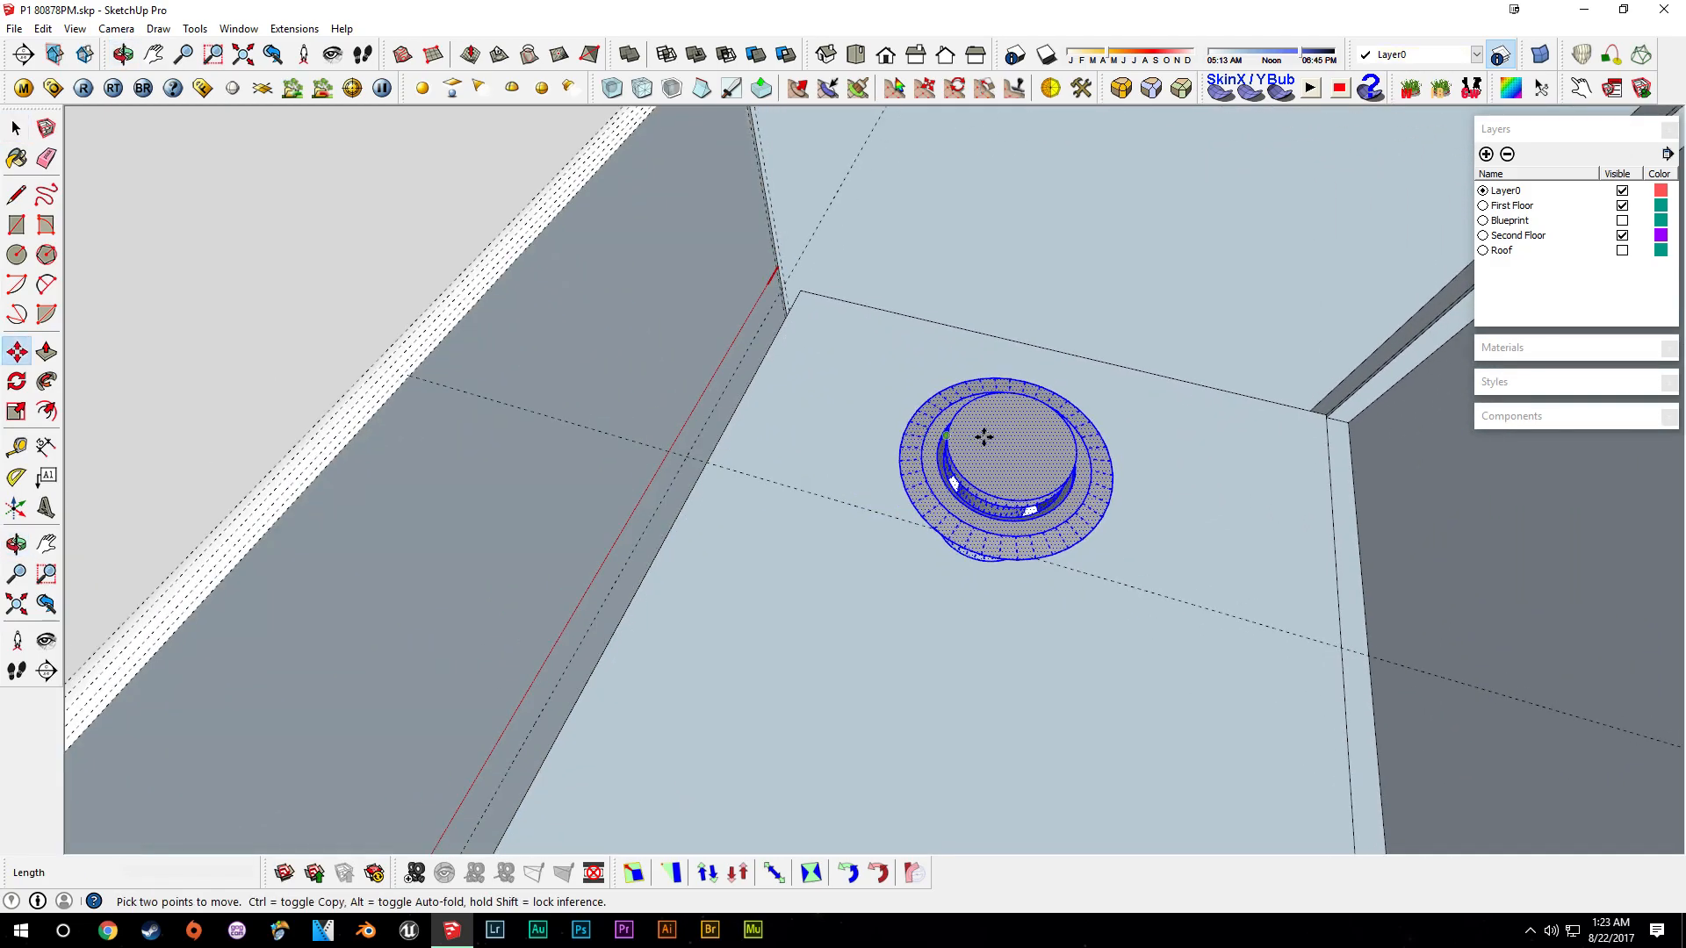
left_click(971, 429)
left_click(700, 375)
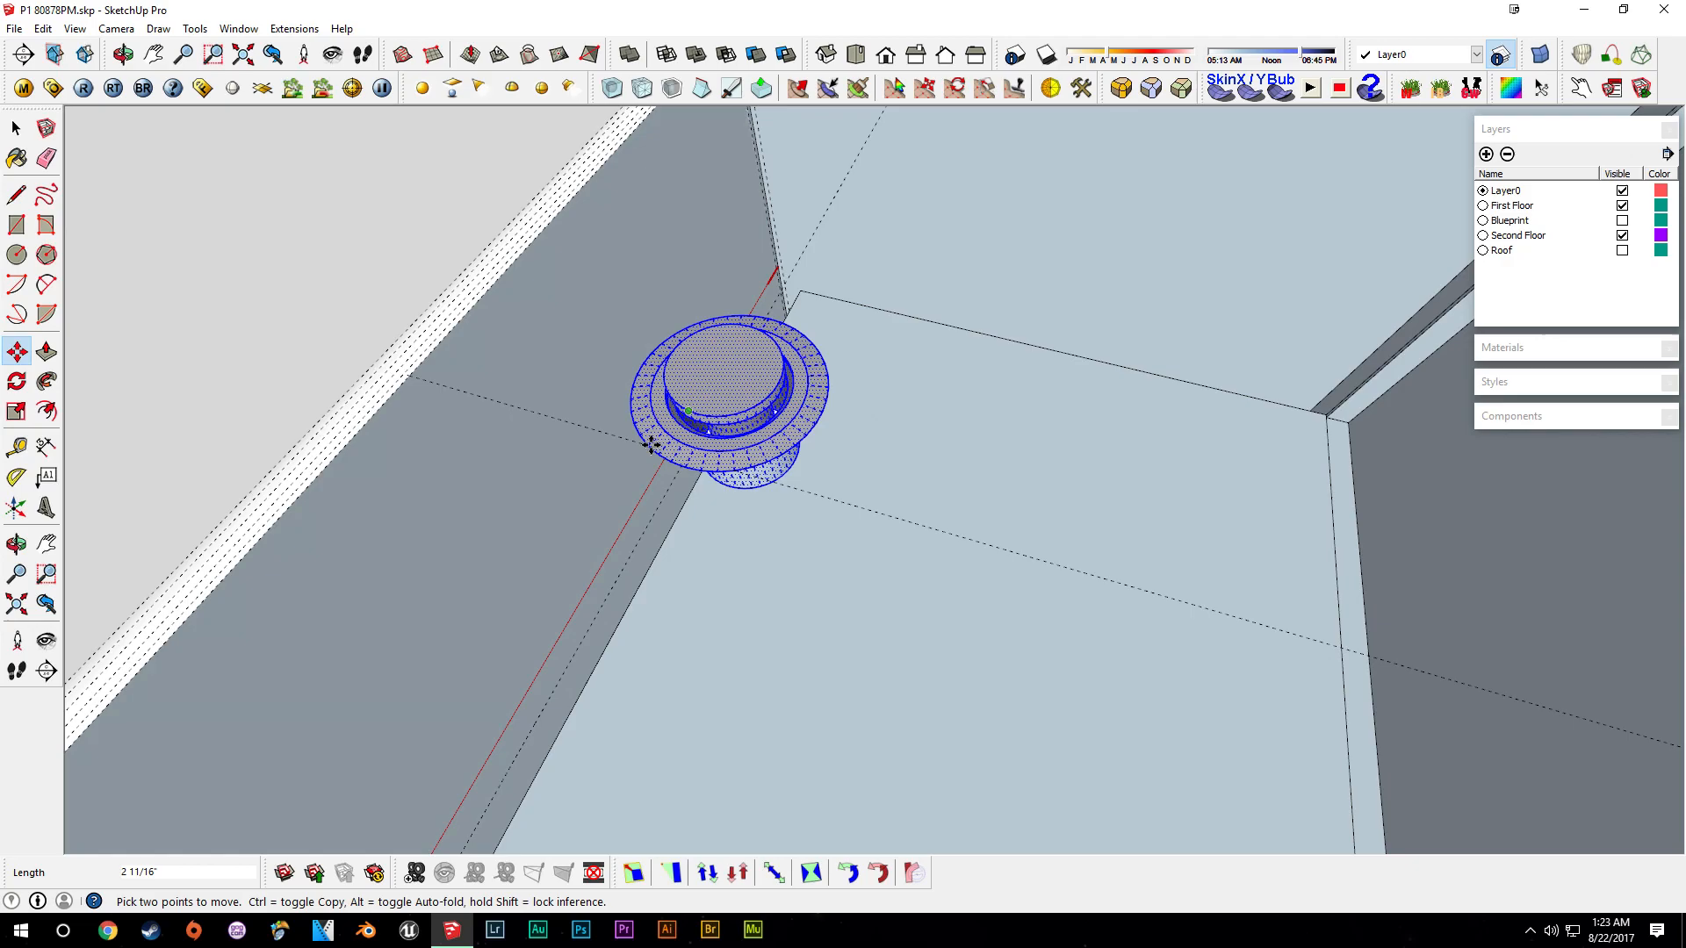
middle_click_drag(700, 375, 579, 491)
scroll(895, 500, "up", 4)
left_click(1118, 498)
left_click(1121, 504)
mouse_move(861, 590)
middle_mouse_down()
mouse_move(858, 609)
mouse_move(1151, 572)
mouse_move(990, 539)
mouse_move(854, 572)
middle_mouse_up()
key("space")
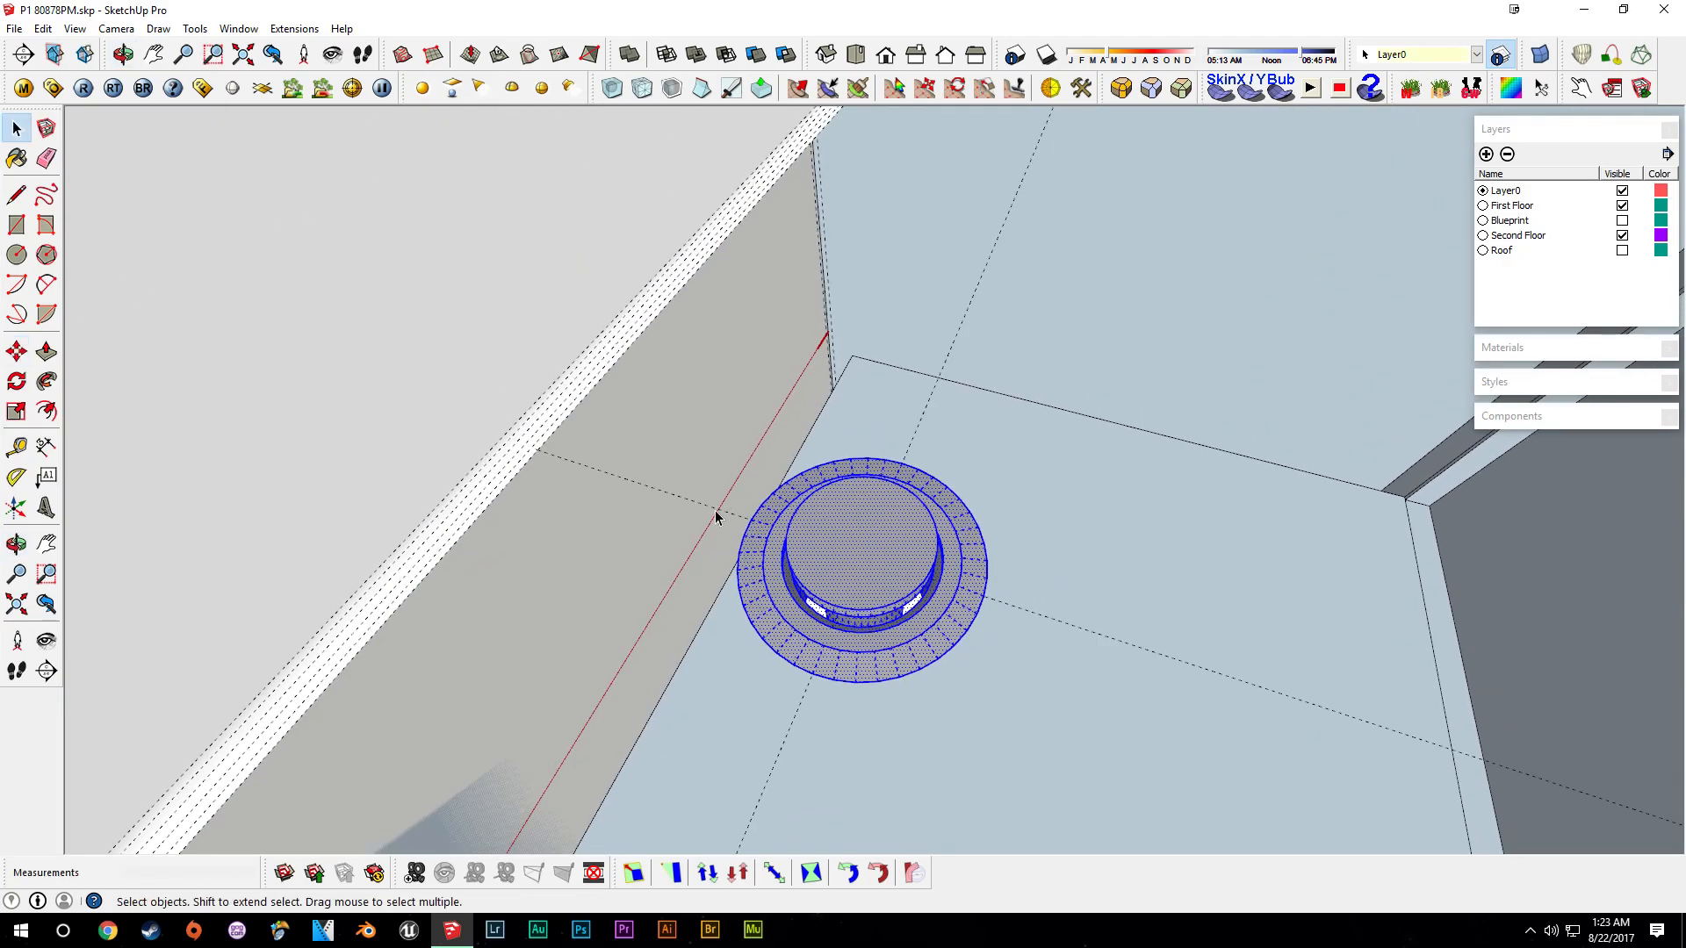
scroll(715, 514, "up", 4)
key("l")
scroll(834, 528, "down", 2)
key("space")
scroll(886, 547, "down", 5)
scroll(1058, 277, "up", 4)
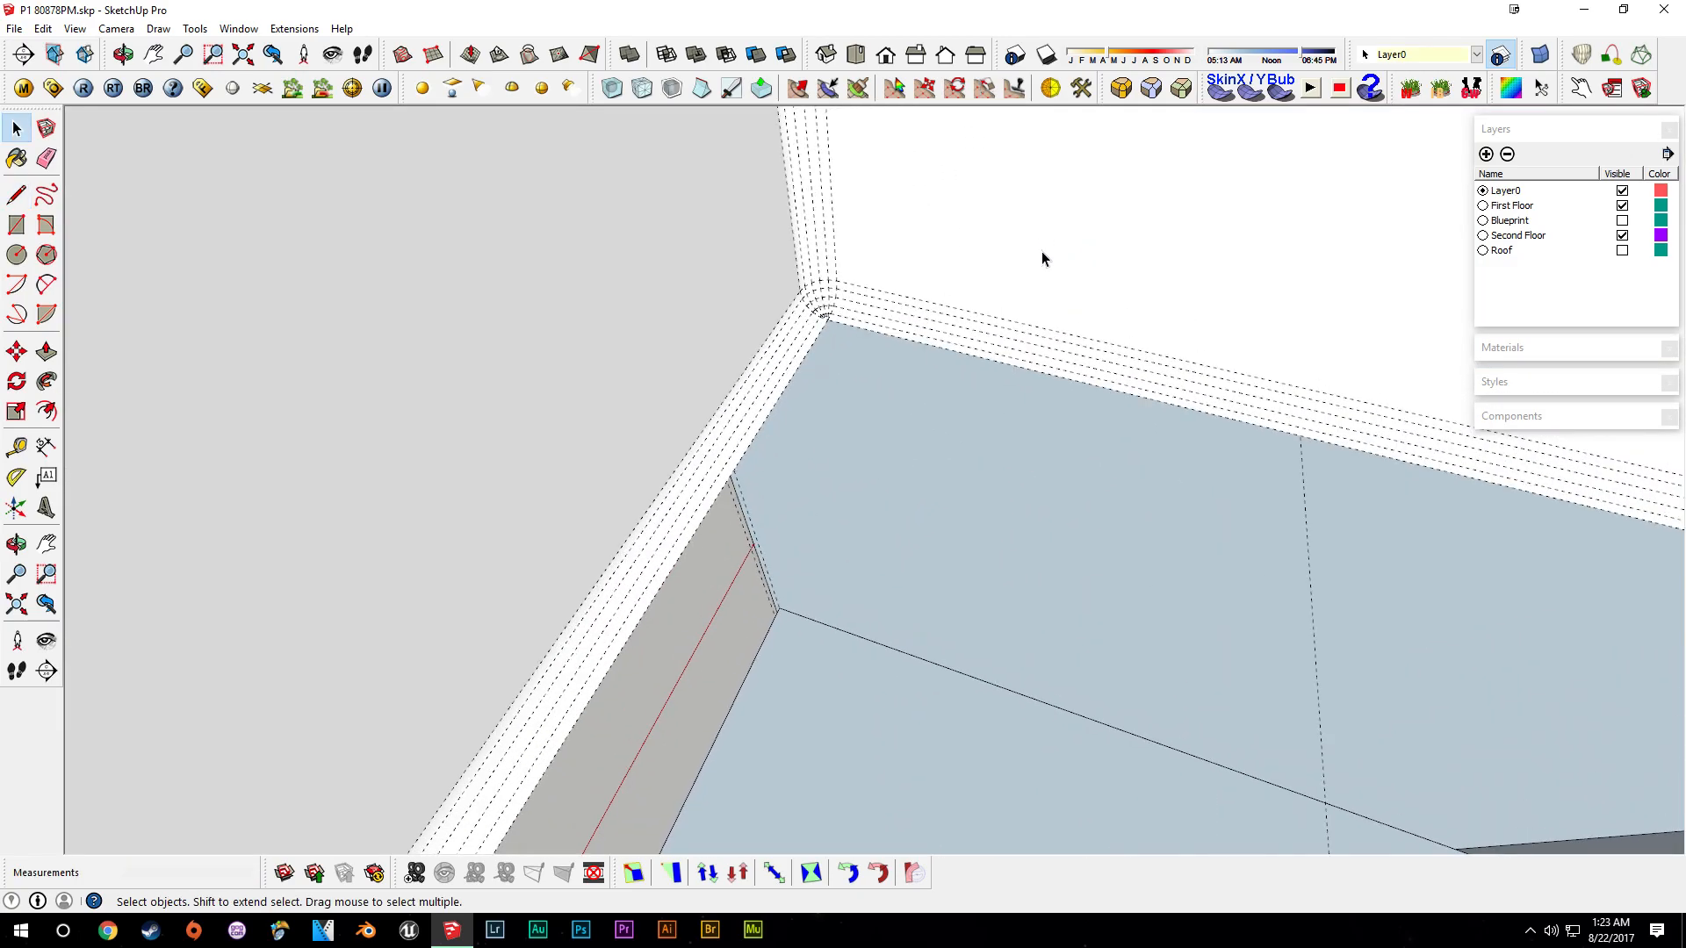
key("l")
key("Escape")
key("e")
key("space")
key("b")
left_click(952, 429)
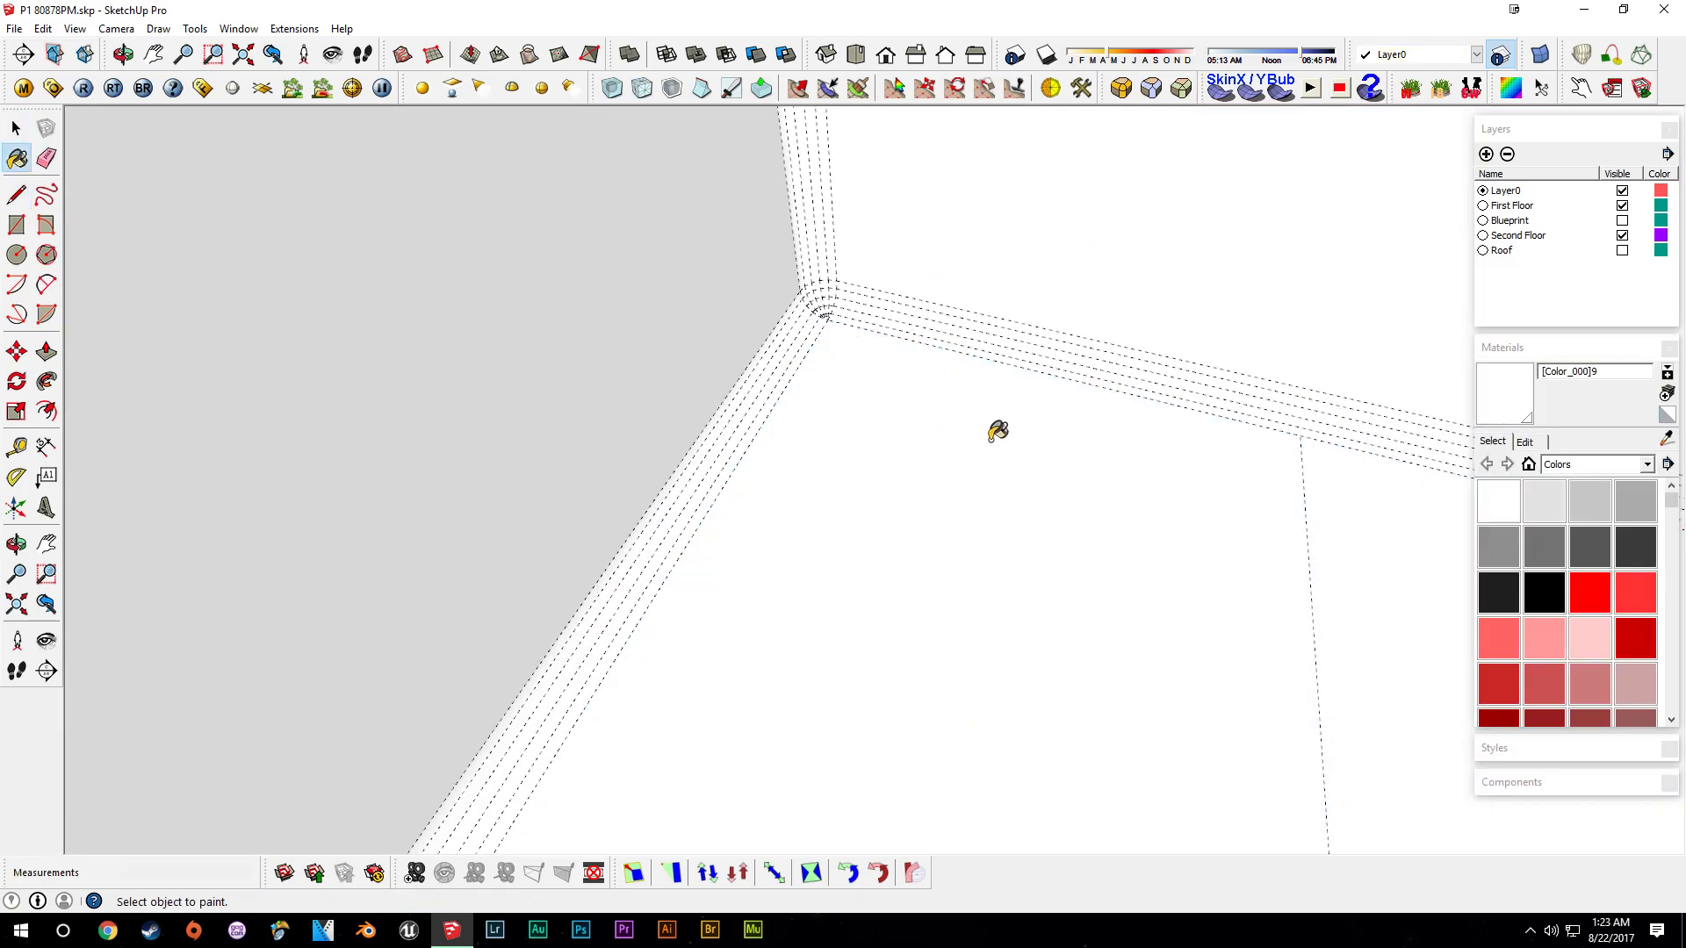
middle_click_drag(955, 426, 902, 477)
key("space")
- Delete the construction guides from the sink basin
scroll(902, 477, "down", 3)
middle_click_drag(833, 644, 942, 476)
scroll(931, 536, "down", 4)
middle_click_drag(806, 703, 839, 528)
scroll(794, 653, "up", 7)
left_click(871, 616)
middle_click_drag(881, 624, 997, 515)
scroll(882, 619, "up", 3)
right_click(888, 623)
mouse_move(1020, 417)
left_click(1127, 420)
left_click(881, 641)
key("Delete")
middle_click_drag(930, 628, 997, 542)
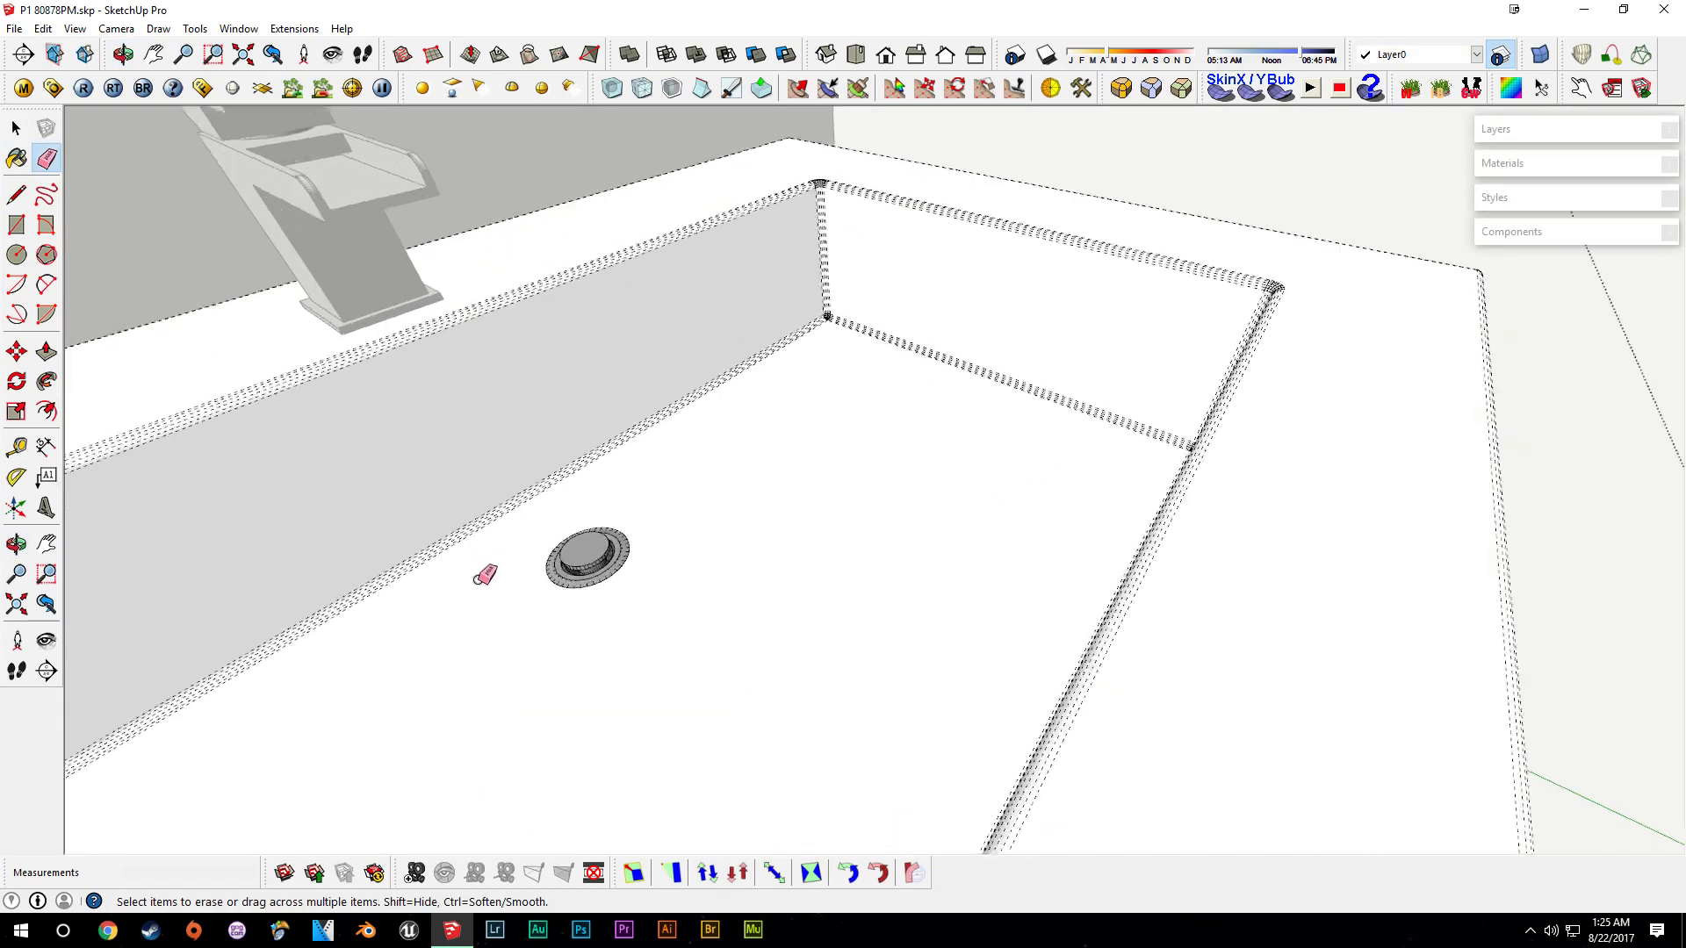
mouse_move(478, 579)
middle_mouse_down()
mouse_move(565, 629)
mouse_move(692, 606)
middle_mouse_up()
scroll(738, 461, "up", 1)
scroll(700, 461, "down", 1)
key("space")
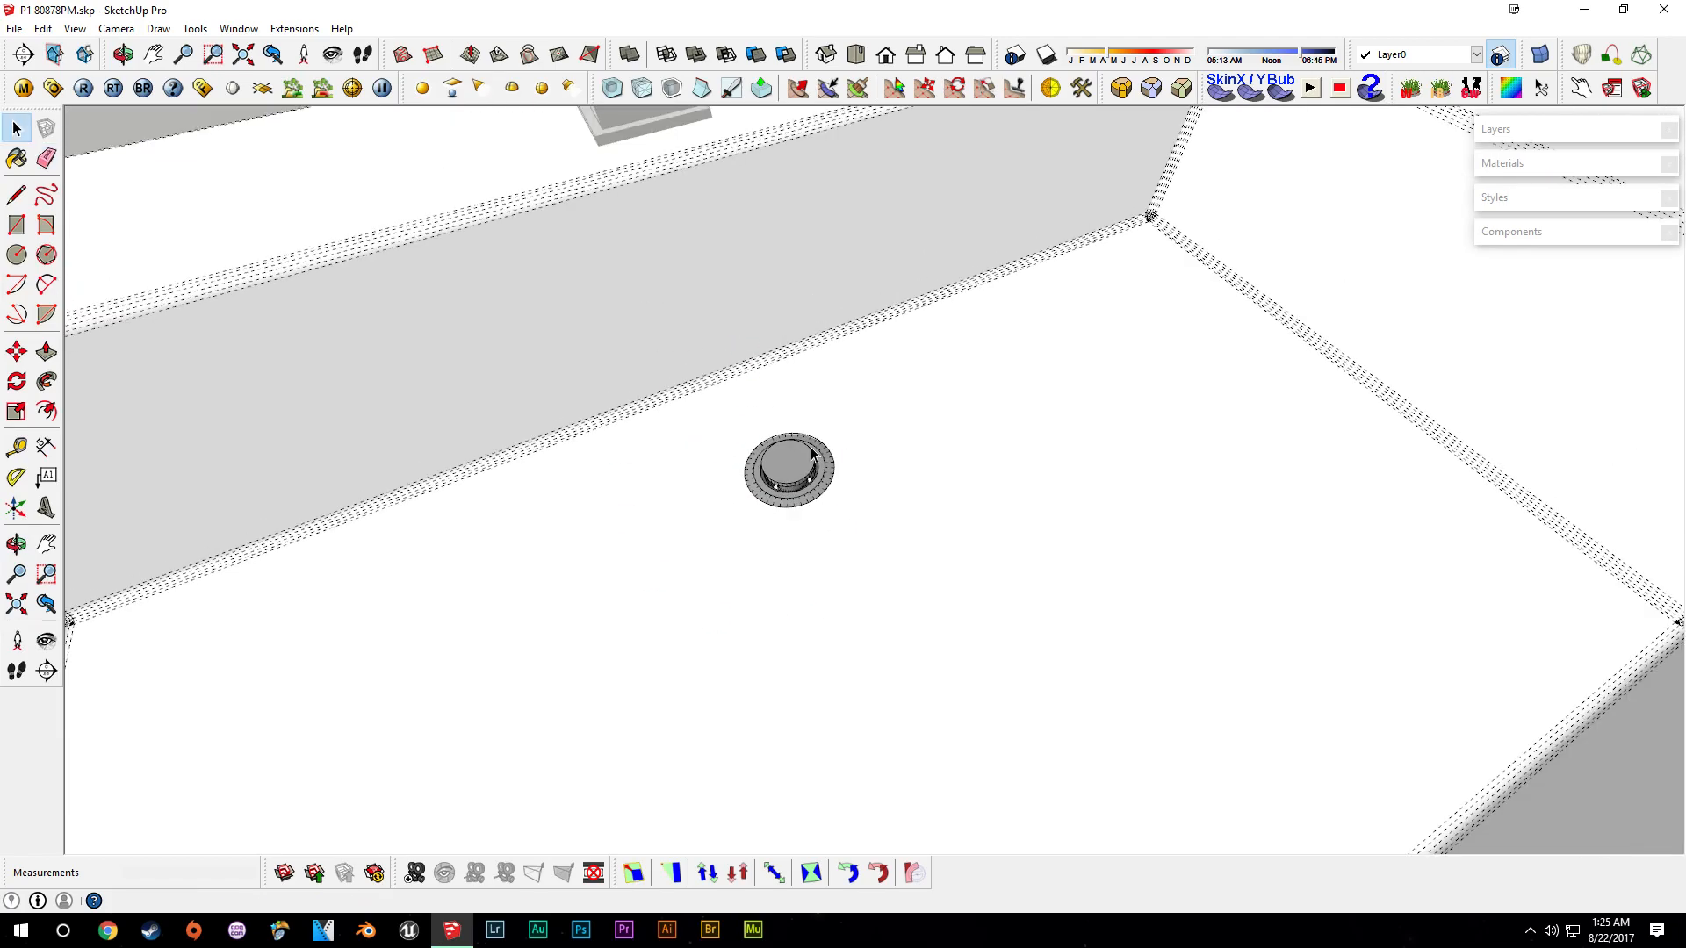
- Turn off the hidden geometry display and view the finished vanity
scroll(803, 449, "down", 4)
middle_click_drag(813, 461, 900, 493)
left_click(77, 29)
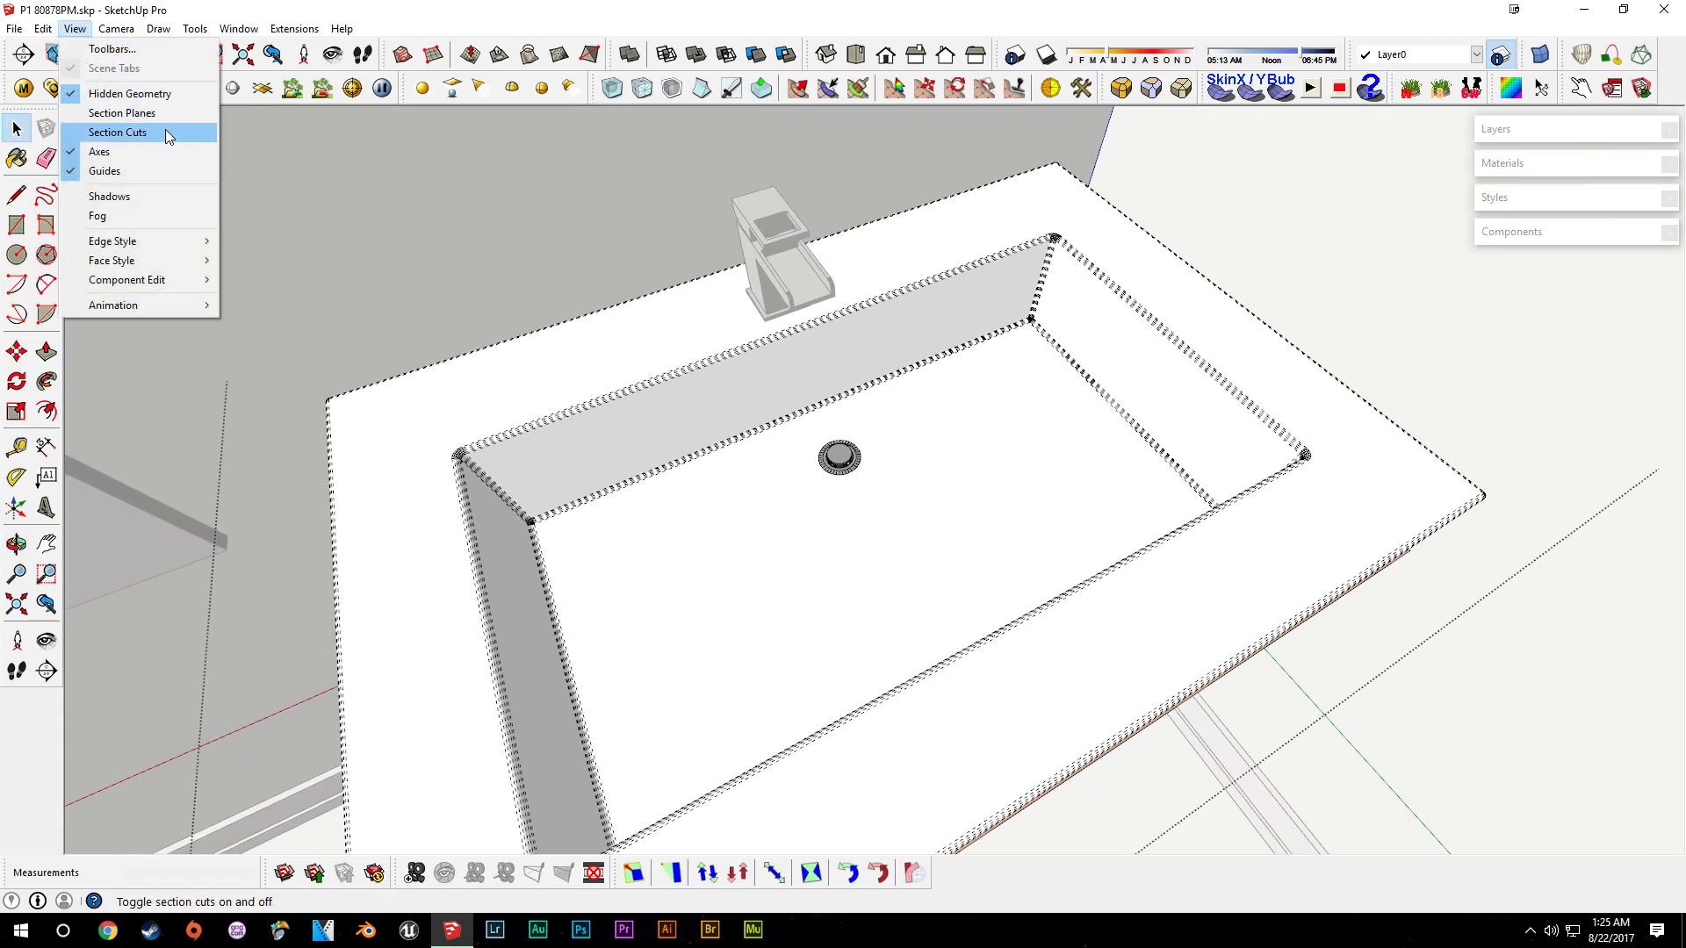
left_click(132, 93)
middle_click_drag(1097, 727, 818, 456)
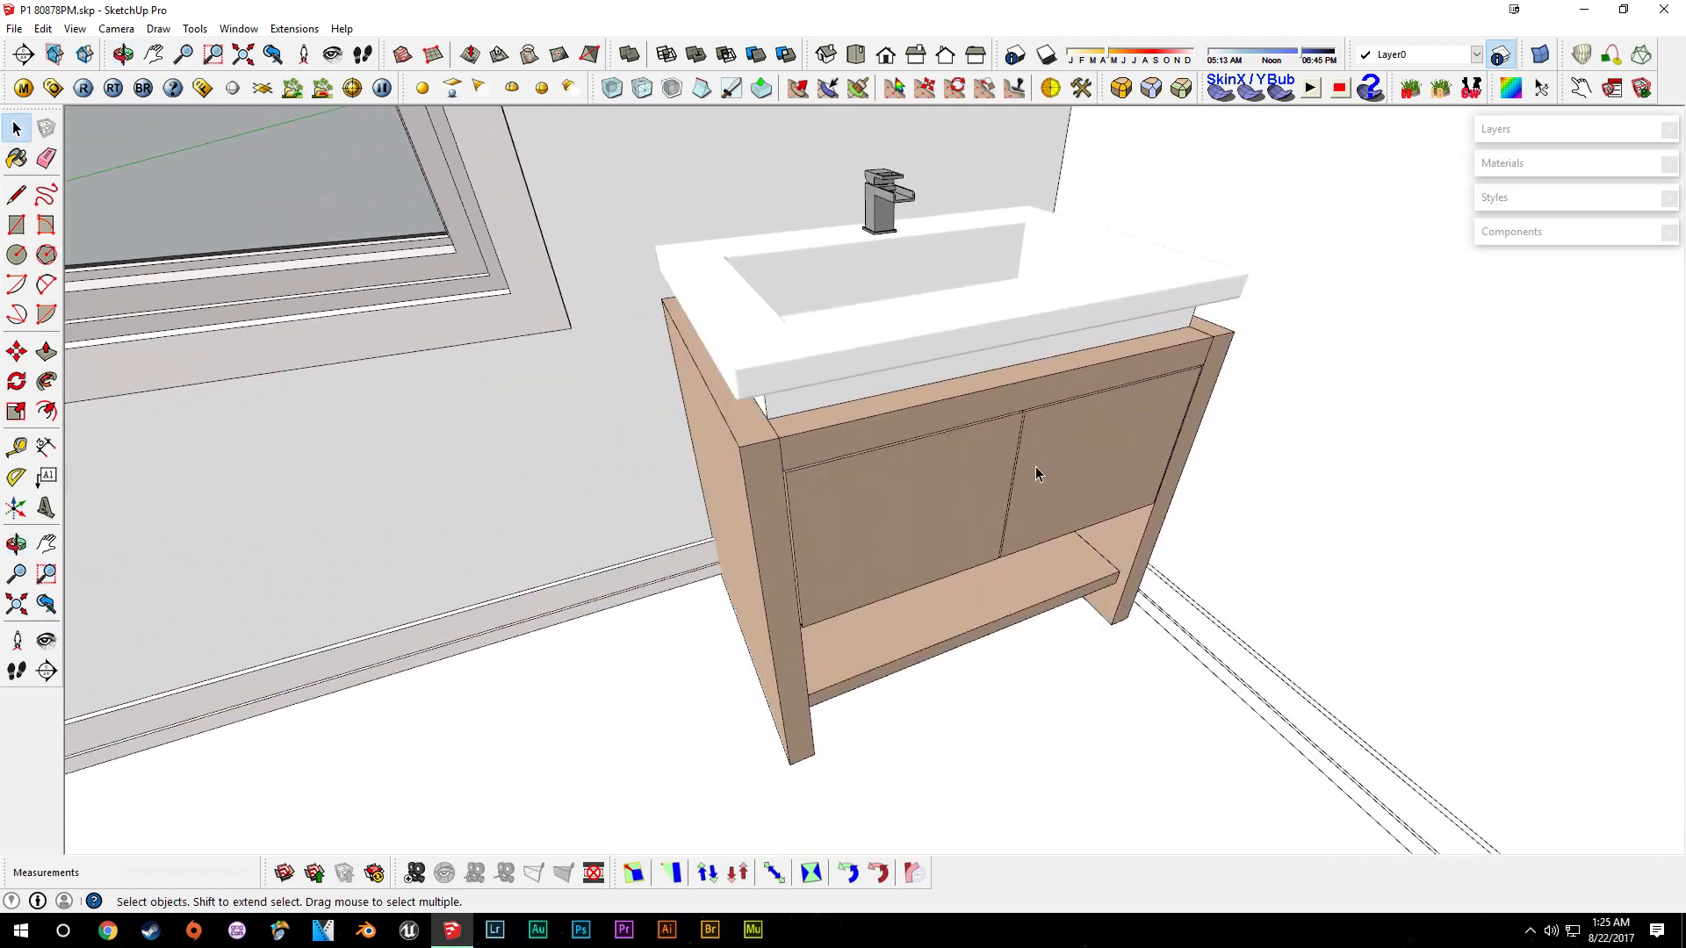
- Enter the vanity and place guide lines across its two doors with the Tape Measure
scroll(1036, 407, "up", 3)
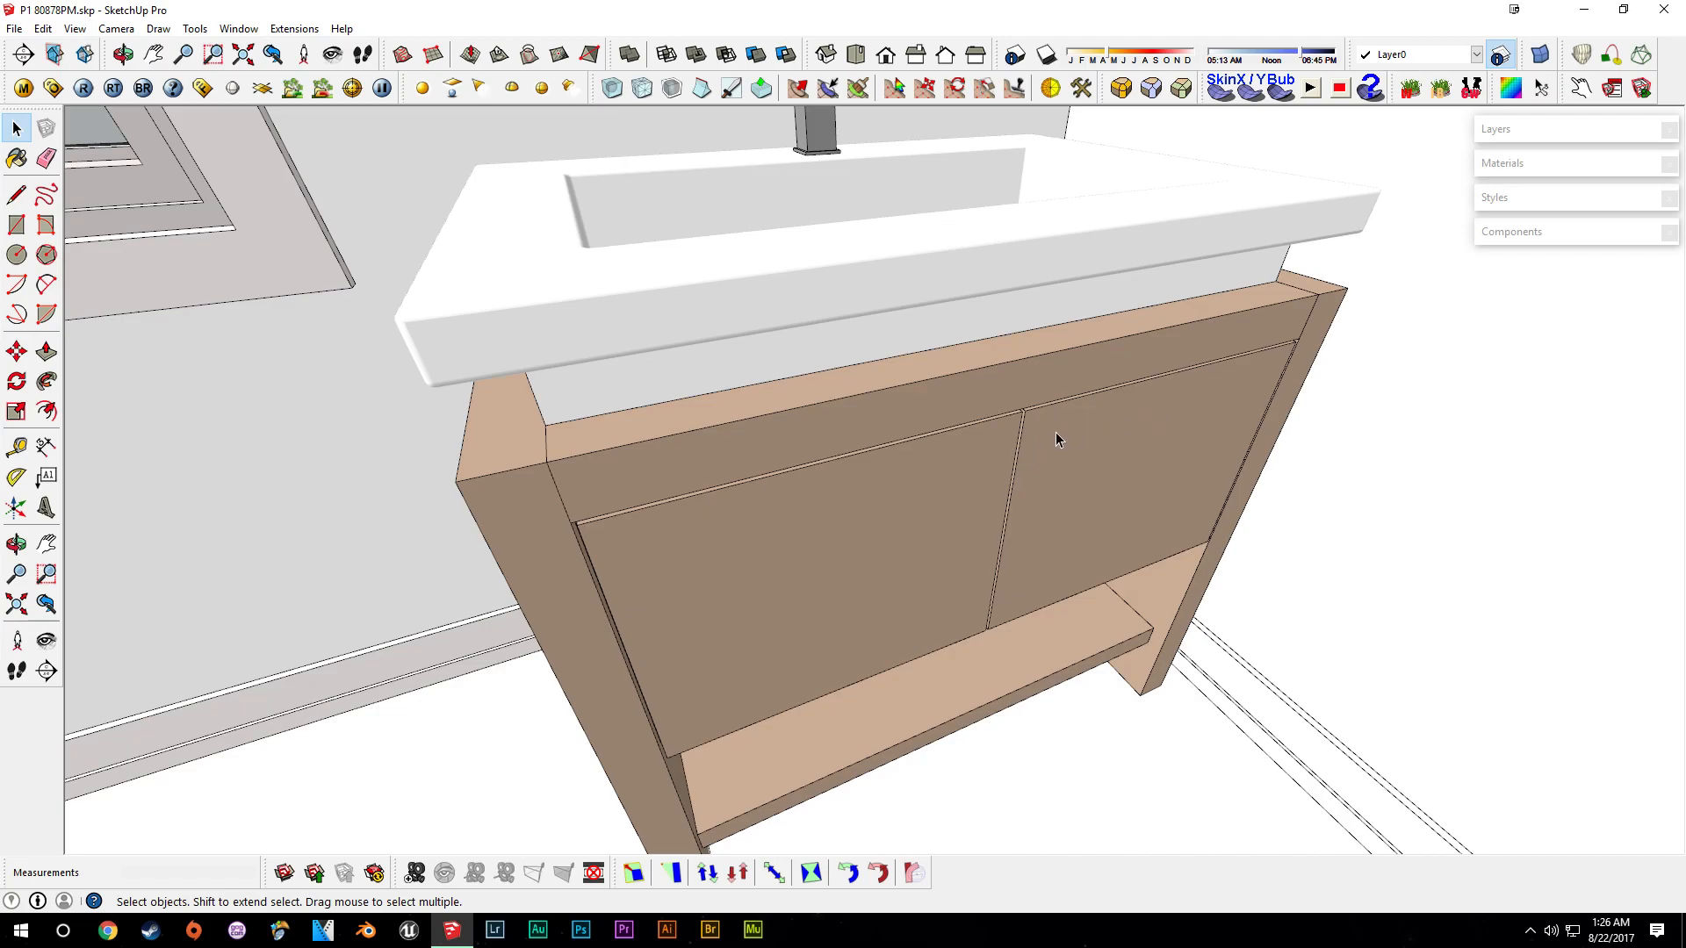
scroll(1109, 432, "up", 4)
left_click(988, 541)
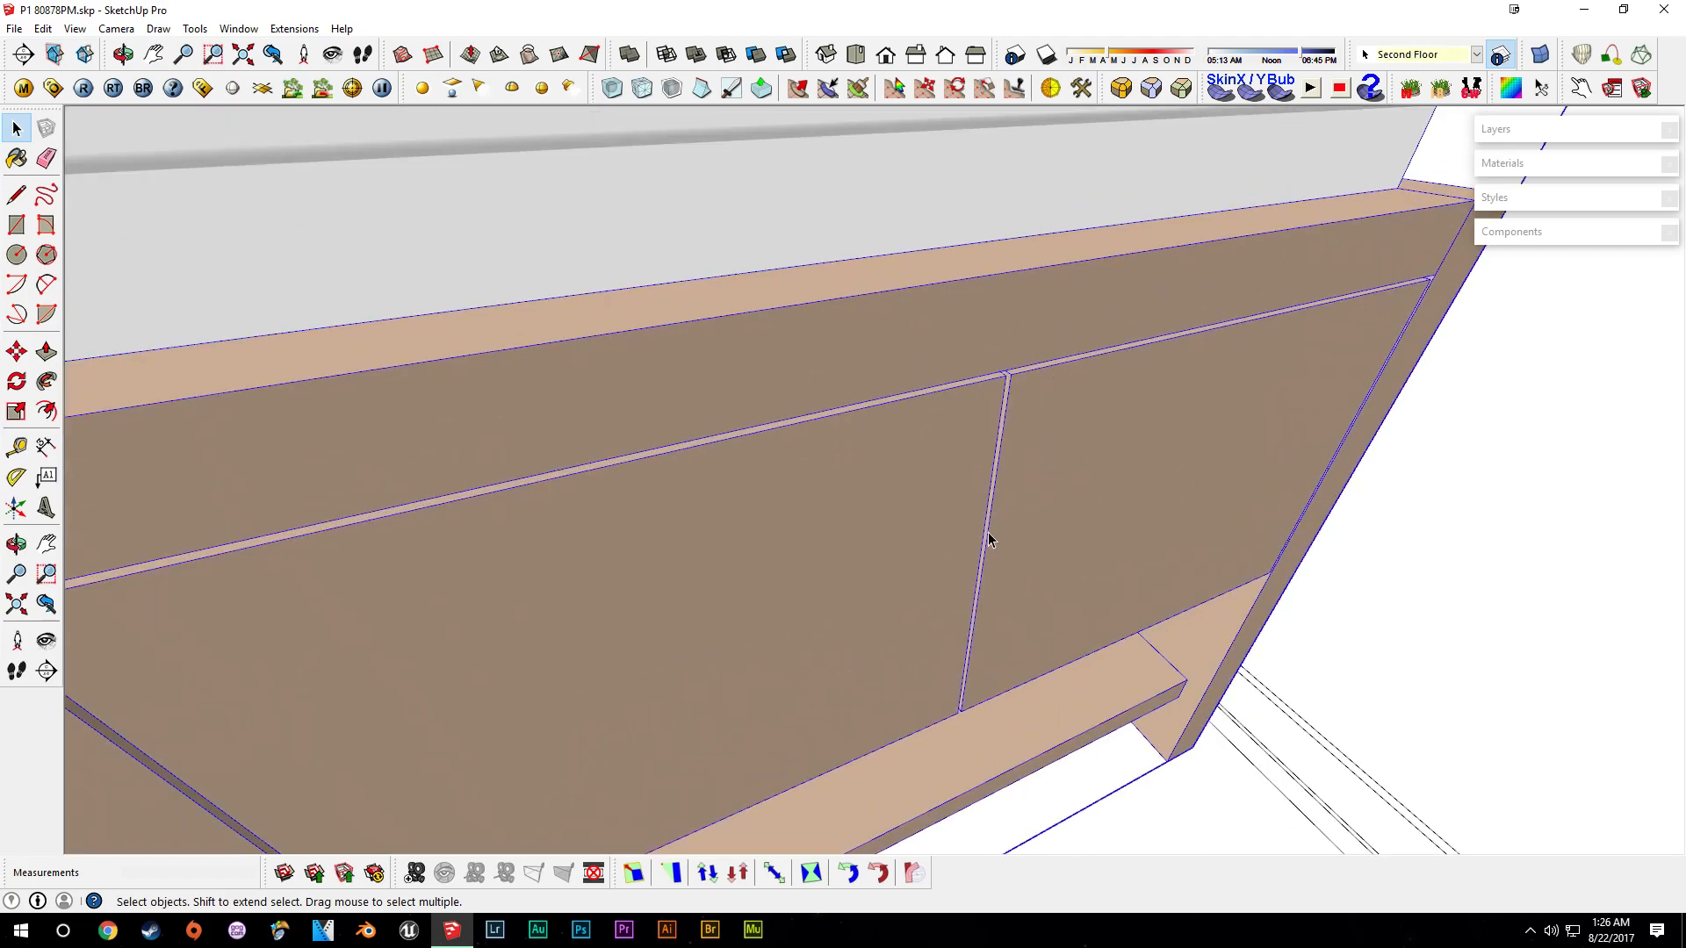
double_click(908, 511)
middle_click_drag(952, 503, 881, 391)
key("t")
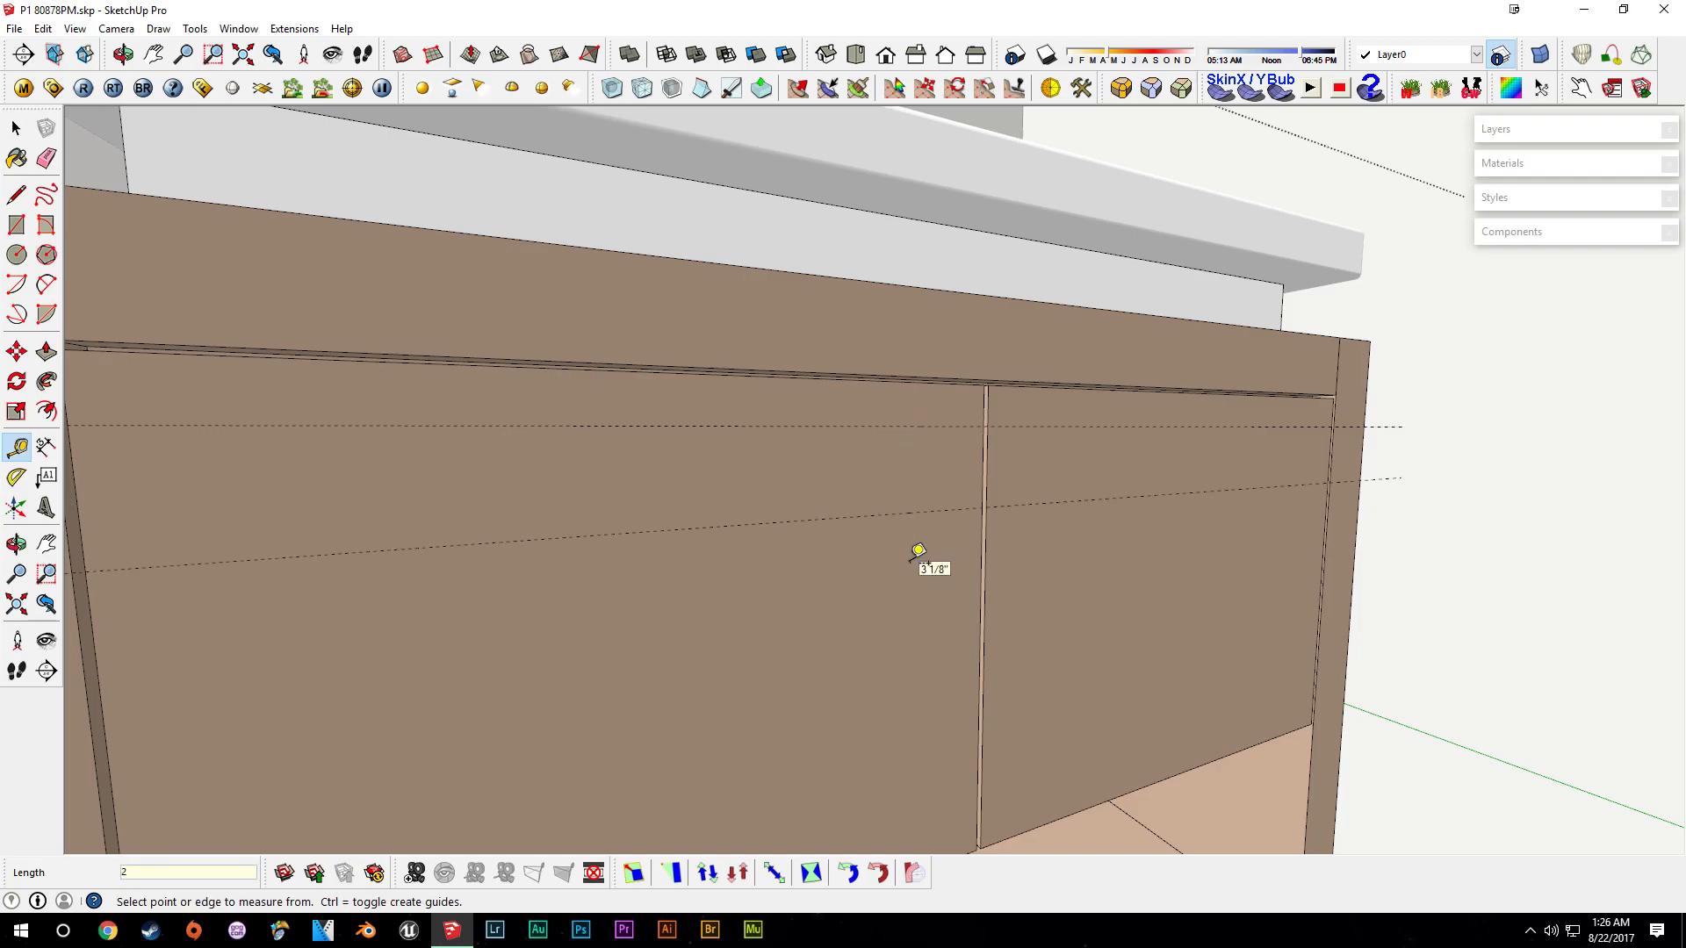
scroll(917, 551, "down", 5)
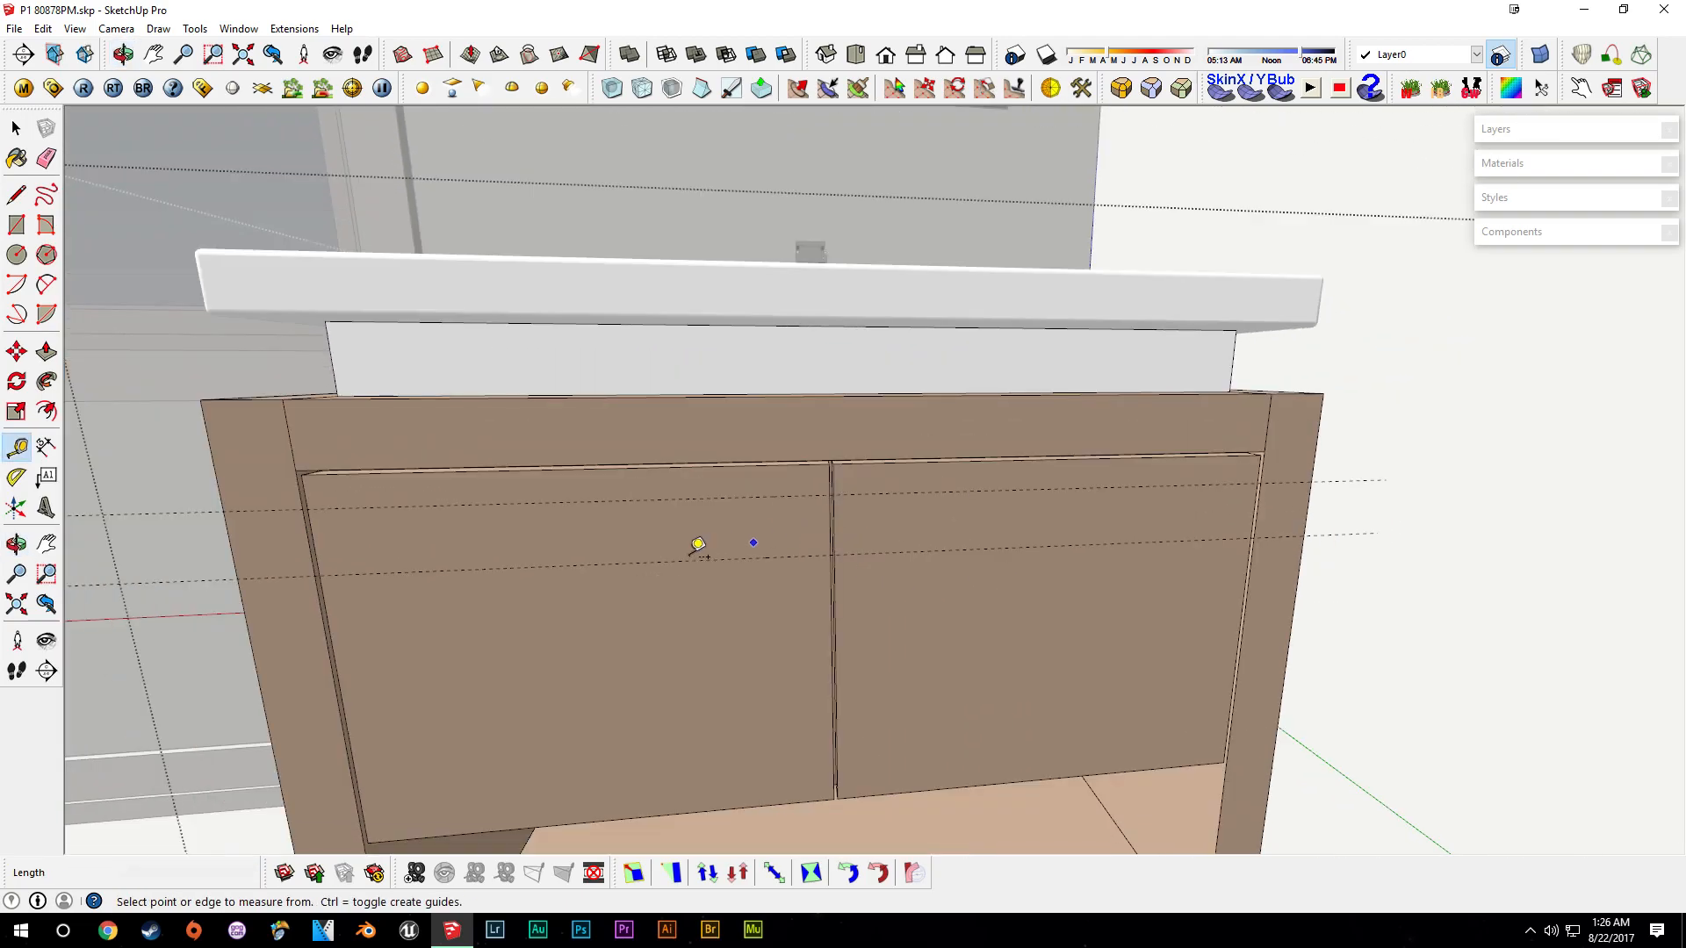
scroll(705, 543, "up", 5)
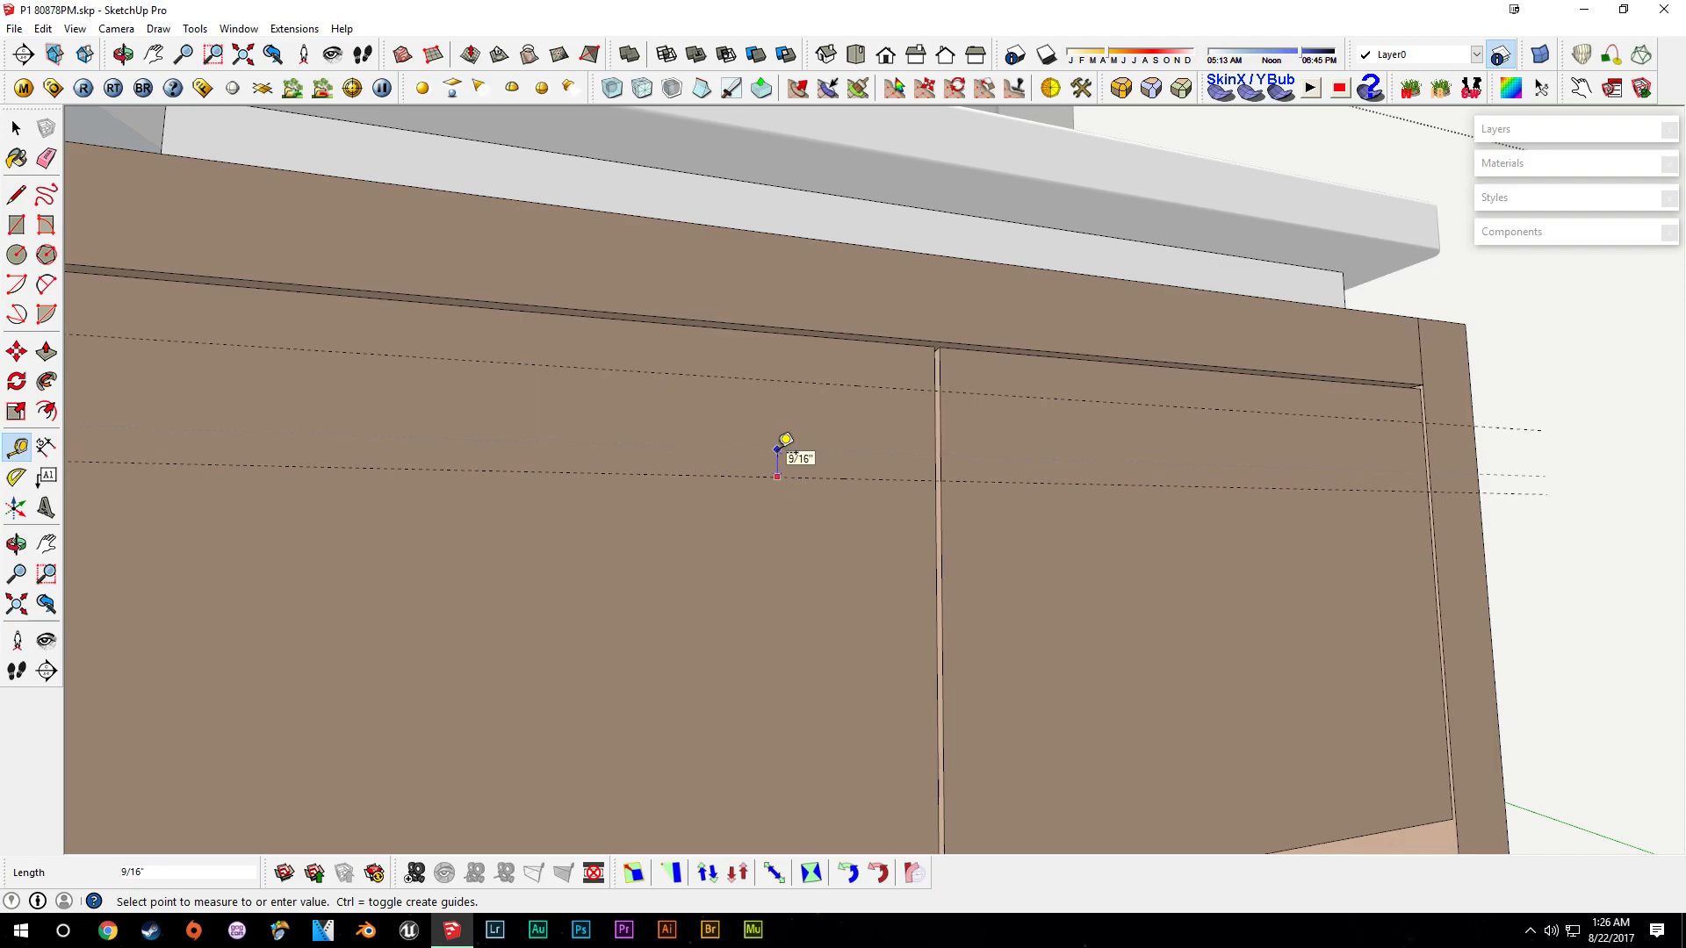
middle_click_drag(786, 439, 895, 425)
- Draw a rectangle about 4 1/2" by 1 1/2" across both doors between the guides and push it out 1 1/2"
left_click(887, 434)
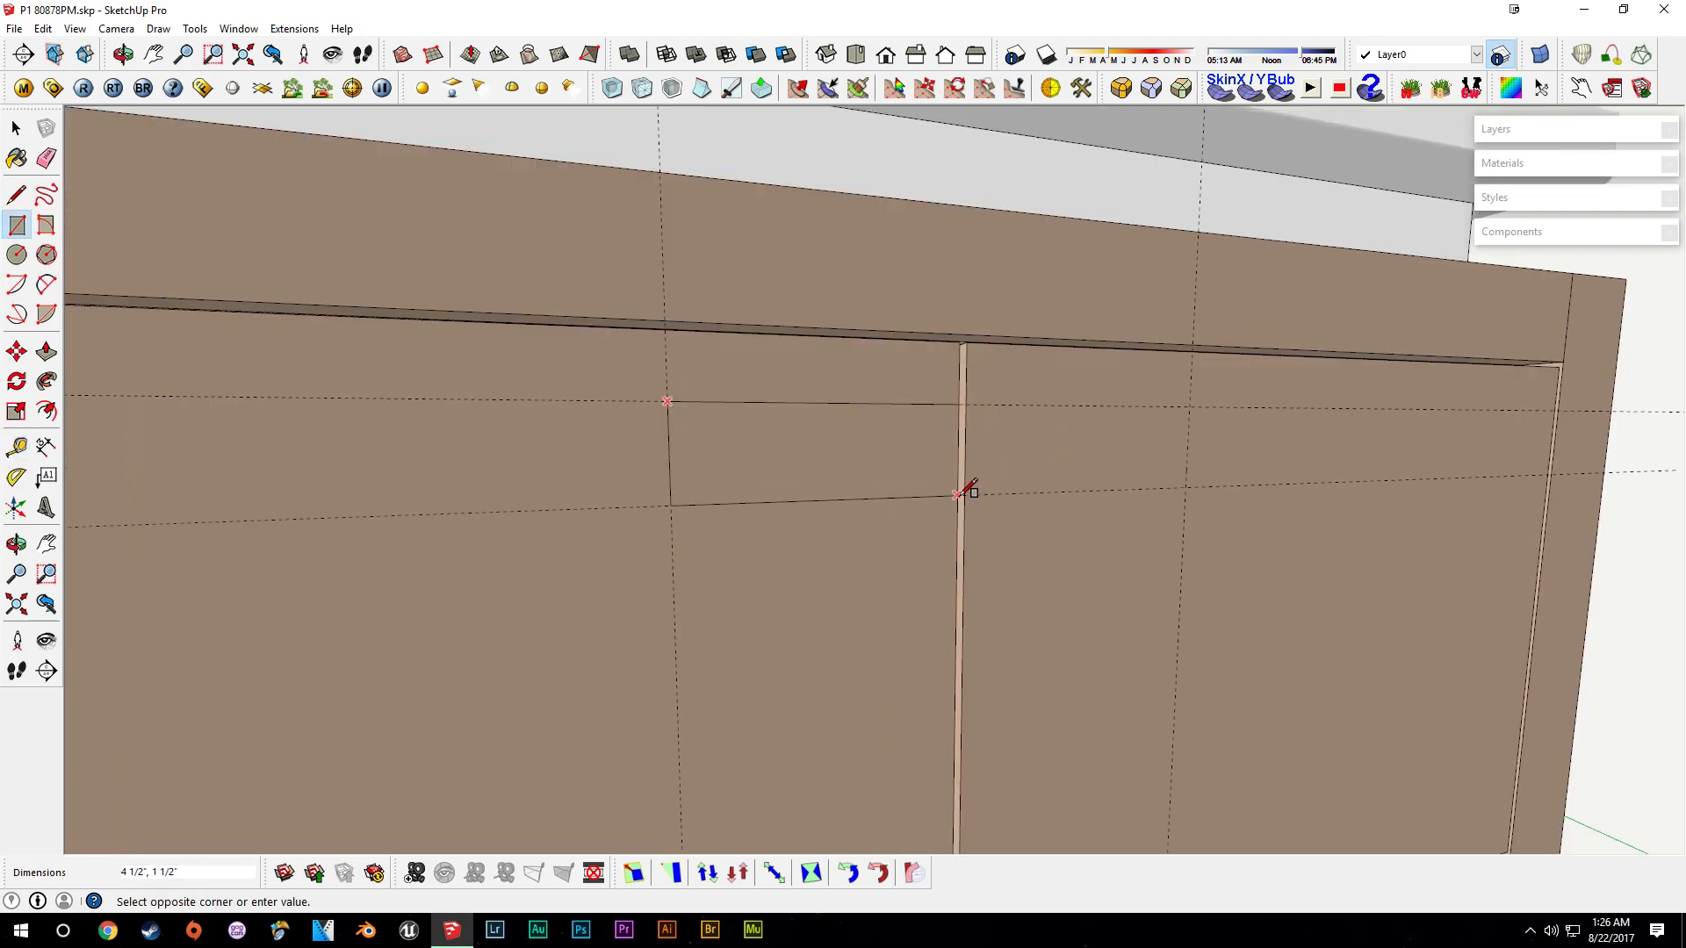
left_click(965, 404)
left_click(1185, 487)
middle_click_drag(1185, 488, 892, 565)
key("space")
key("p")
left_click(892, 561)
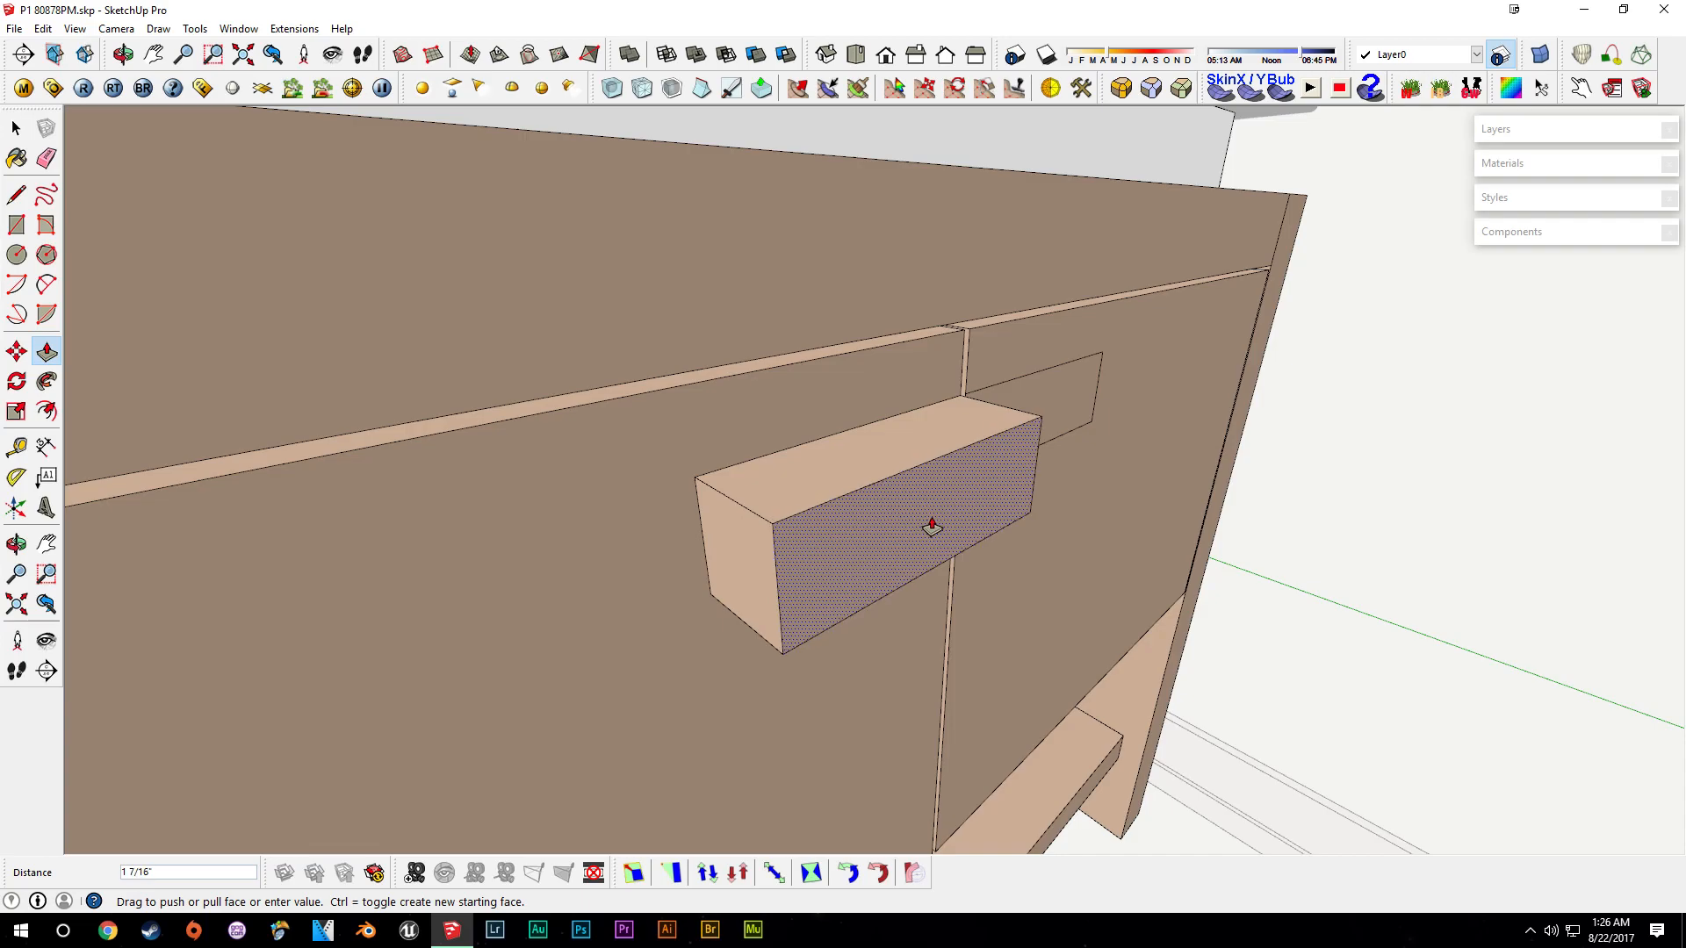
type("1 1/2")
key("Return")
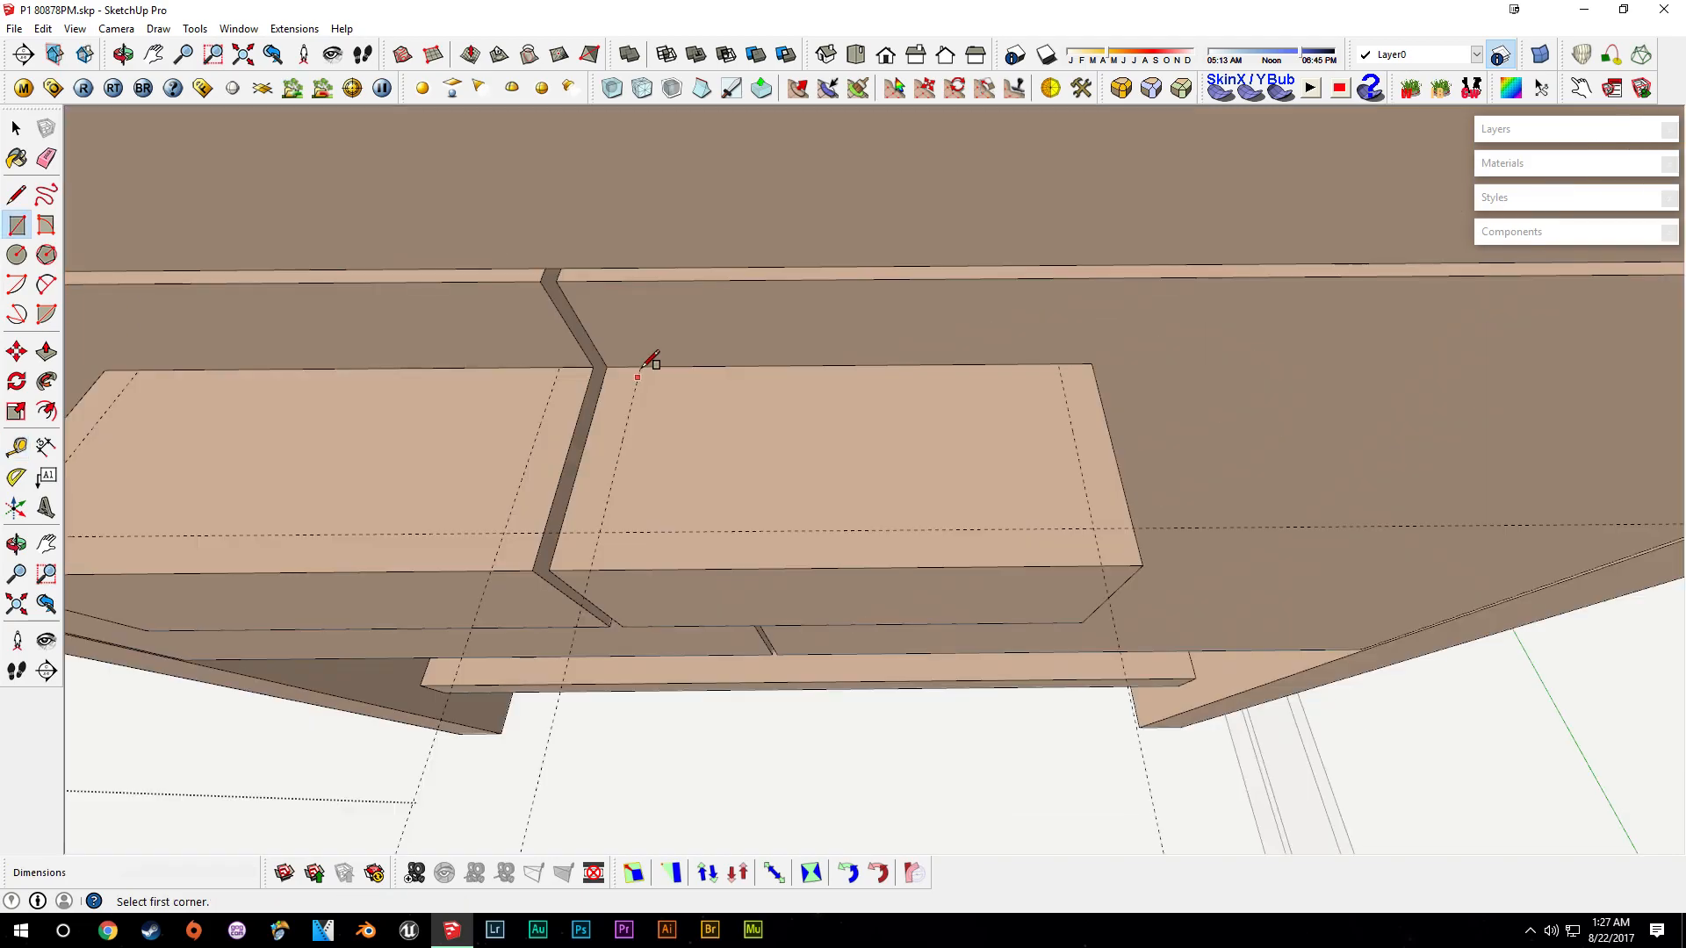
- Draw rectangles on the handle block and push them through to hollow it into two U-shaped door pulls
left_click(639, 366)
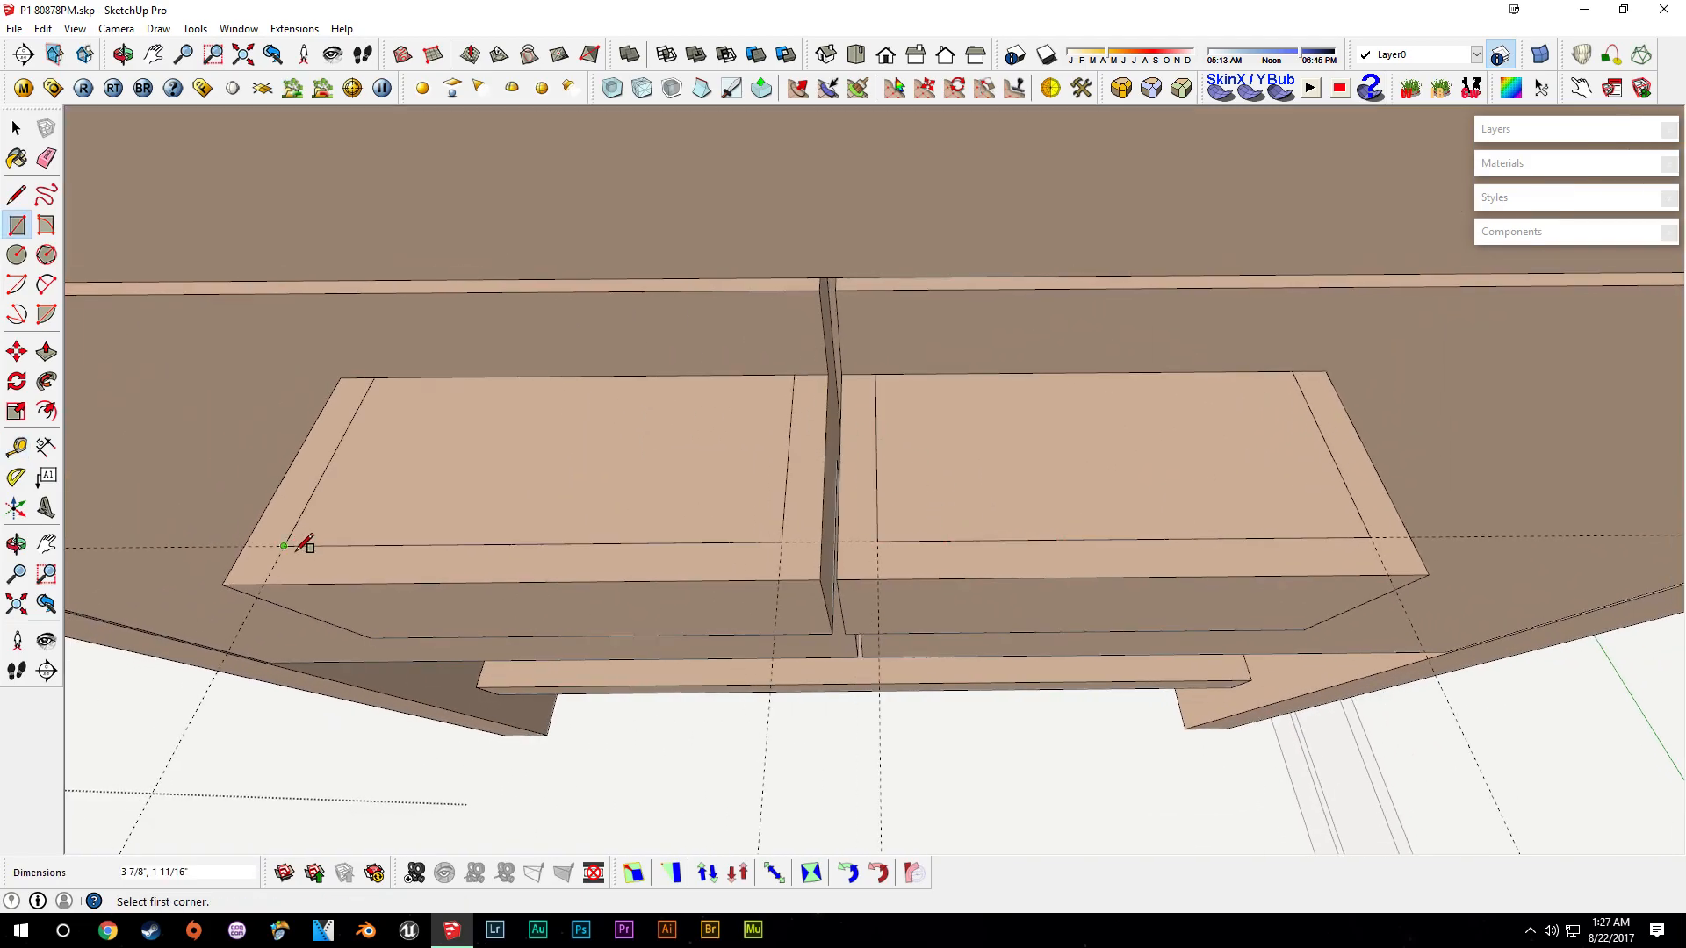
middle_click_drag(301, 538, 647, 557)
key("space")
key("p")
left_click_drag(573, 539, 729, 689)
left_click_drag(947, 486, 934, 627)
middle_click_drag(830, 626, 955, 478)
scroll(955, 487, "down", 4)
scroll(894, 587, "down", 2)
middle_click_drag(756, 629, 863, 553)
scroll(861, 554, "down", 2)
key("space")
scroll(797, 568, "down", 2)
middle_click_drag(797, 651, 1028, 583)
- Paint the door pulls with the gray Color_004 material
key("b")
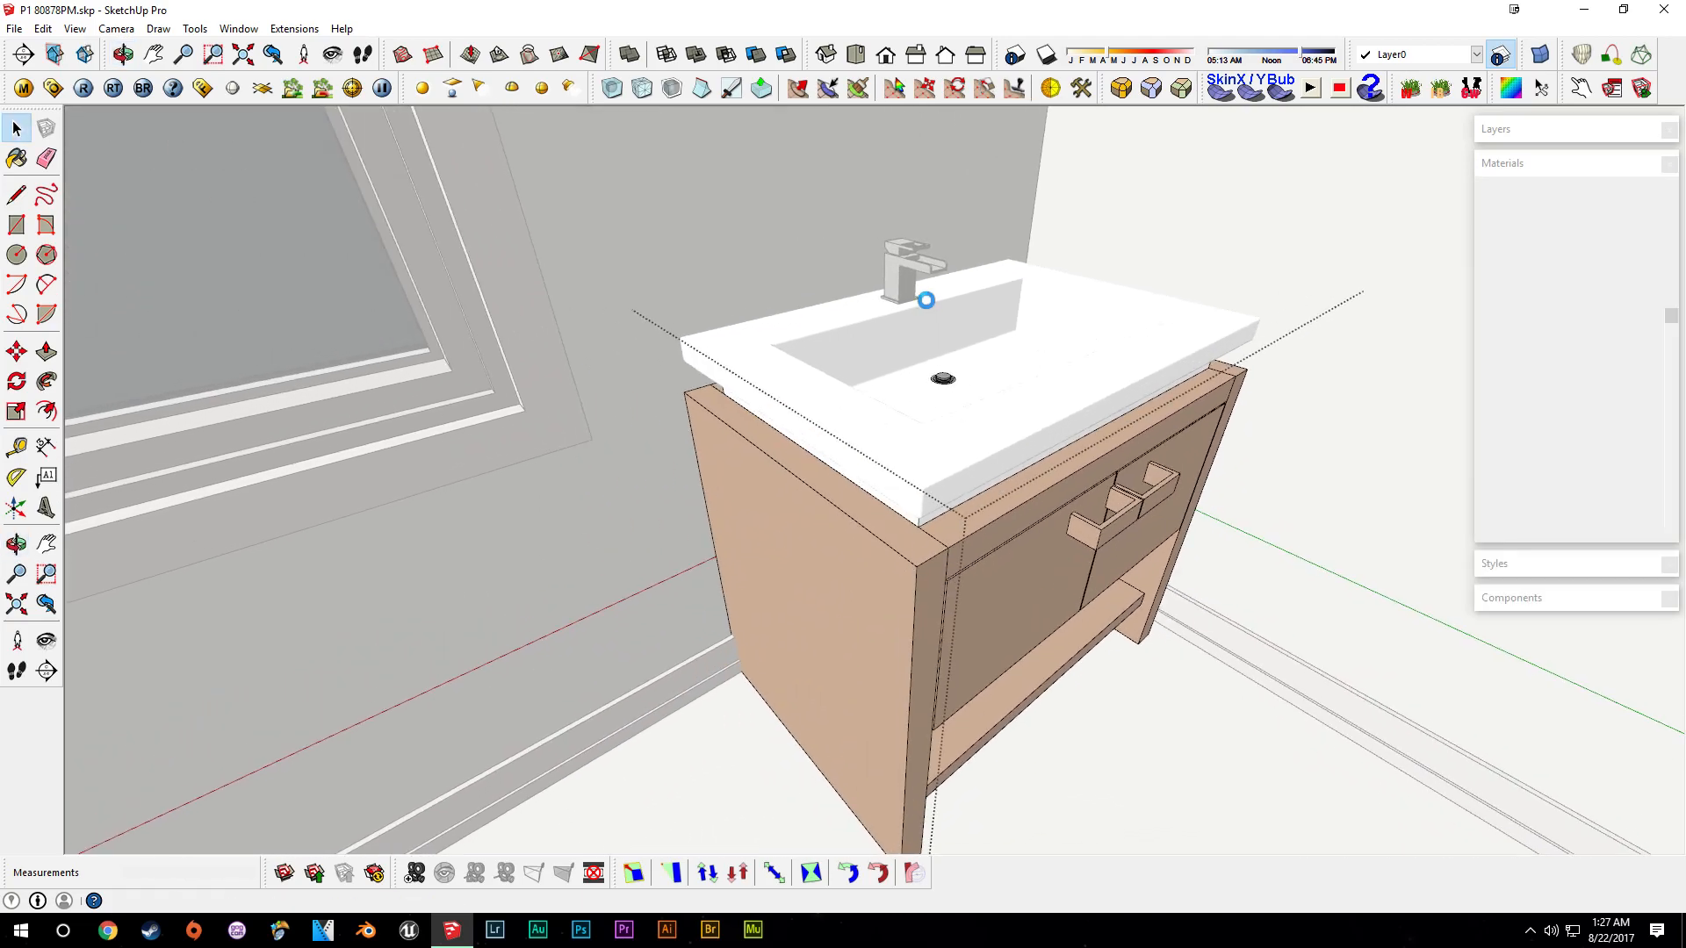
scroll(927, 301, "up", 3)
left_click(889, 253, "alt")
middle_click_drag(1210, 514, 992, 439)
left_click(910, 711)
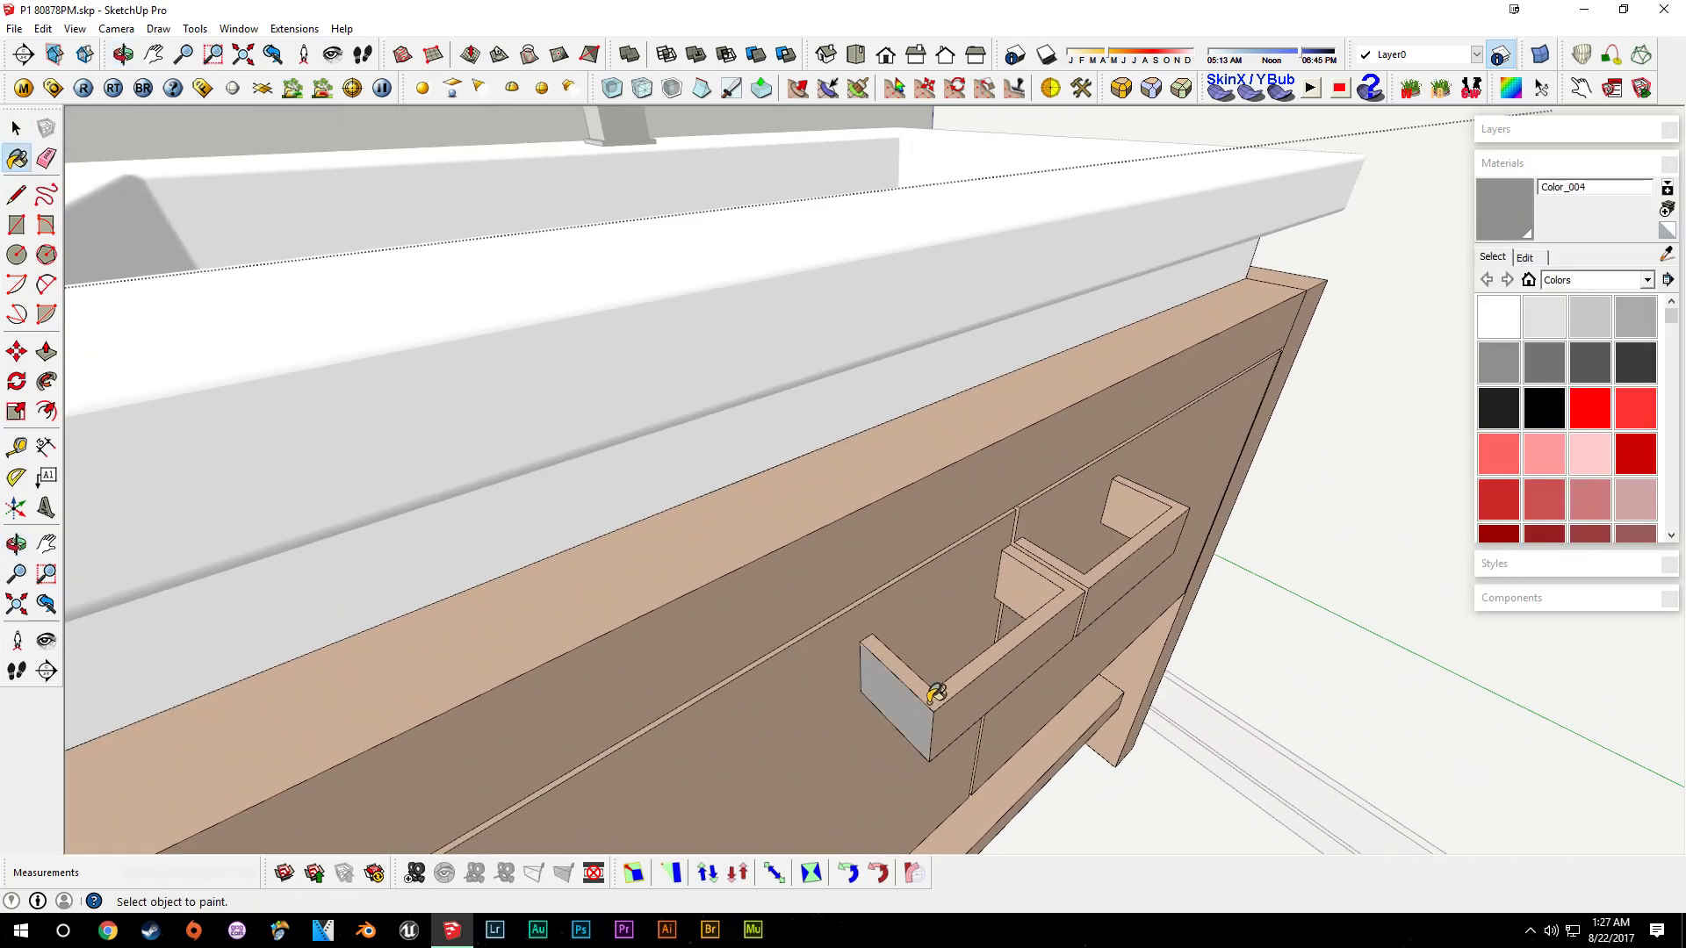
left_click(934, 695)
scroll(983, 690, "up", 1)
left_click(980, 694)
left_click(1051, 559)
scroll(1094, 551, "up", 1)
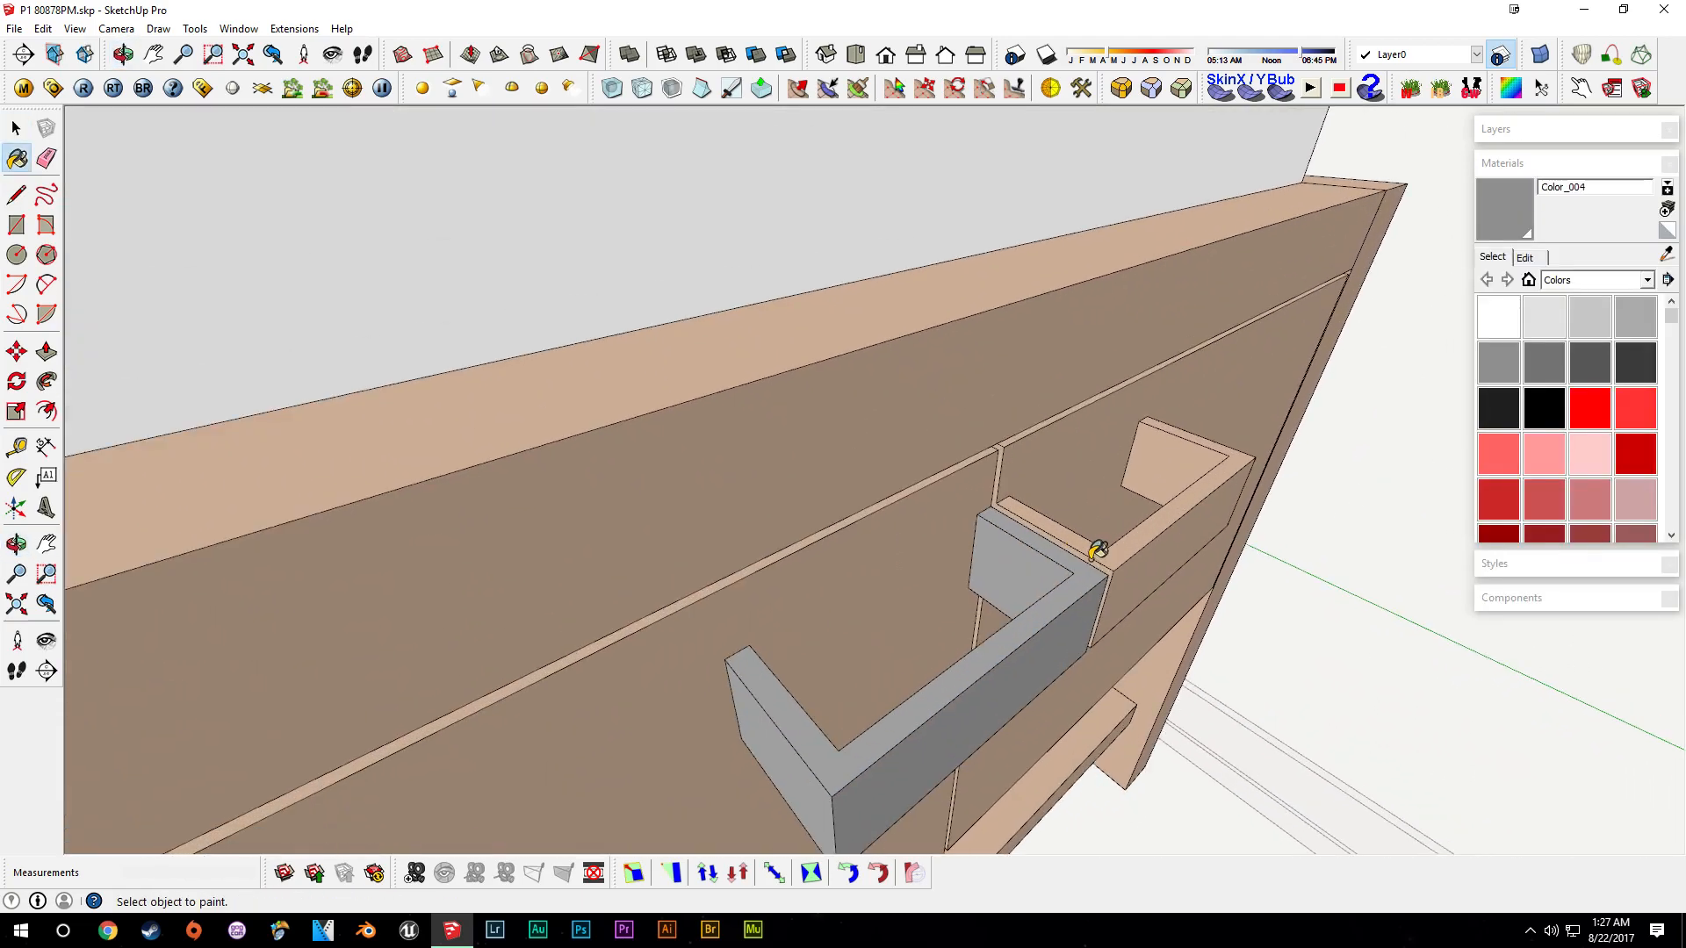
middle_click_drag(1101, 551, 941, 562)
- Draw dividing lines across a pull's inner faces and repaint one face with the Paint Bucket
scroll(937, 526, "up", 3)
key("l")
left_click(929, 483)
mouse_move(918, 620)
middle_mouse_down()
mouse_move(915, 649)
mouse_move(1020, 569)
middle_mouse_up()
left_click(937, 466)
mouse_move(936, 465)
middle_mouse_down()
mouse_move(911, 535)
mouse_move(851, 568)
mouse_move(1001, 589)
mouse_move(1047, 544)
mouse_move(990, 508)
mouse_move(1092, 549)
mouse_move(1266, 576)
middle_mouse_up()
left_click(923, 607)
scroll(1001, 611, "down", 3)
key("space")
key("b")
left_click(971, 632)
- Push the pull's inner face outward to narrow the handle opening
scroll(971, 632, "down", 8)
scroll(1053, 538, "up", 10)
scroll(1267, 576, "up", 1)
scroll(1264, 576, "down", 1)
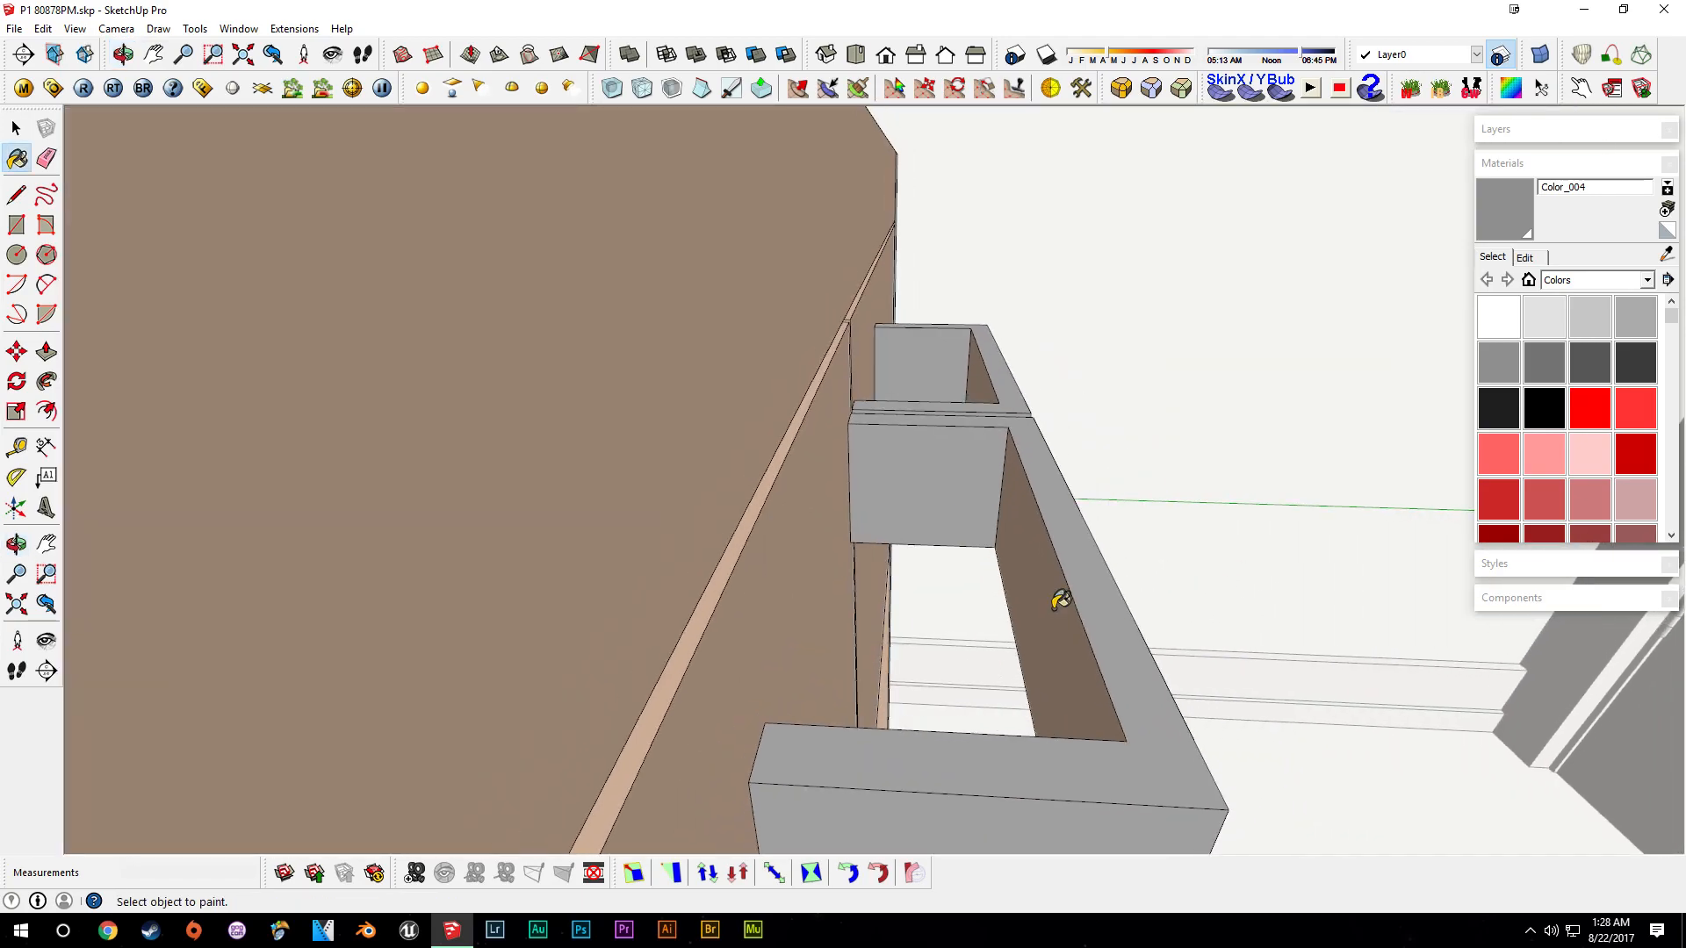
middle_click_drag(985, 380, 940, 435)
middle_click_drag(841, 389, 942, 451)
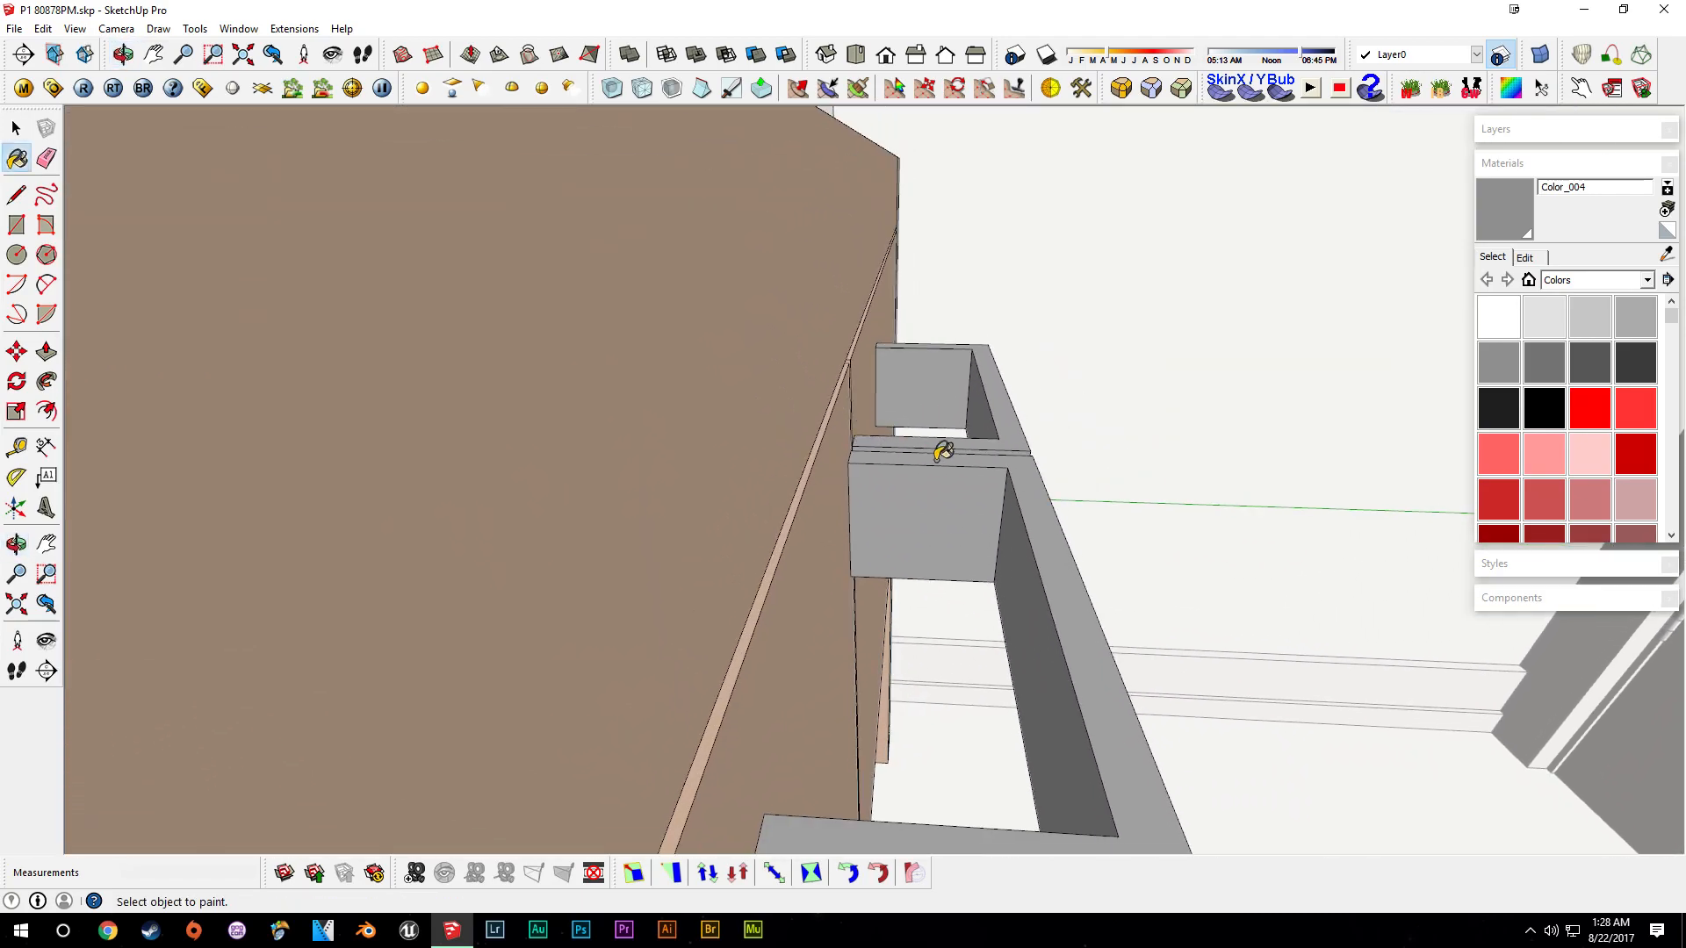
left_click(1020, 598)
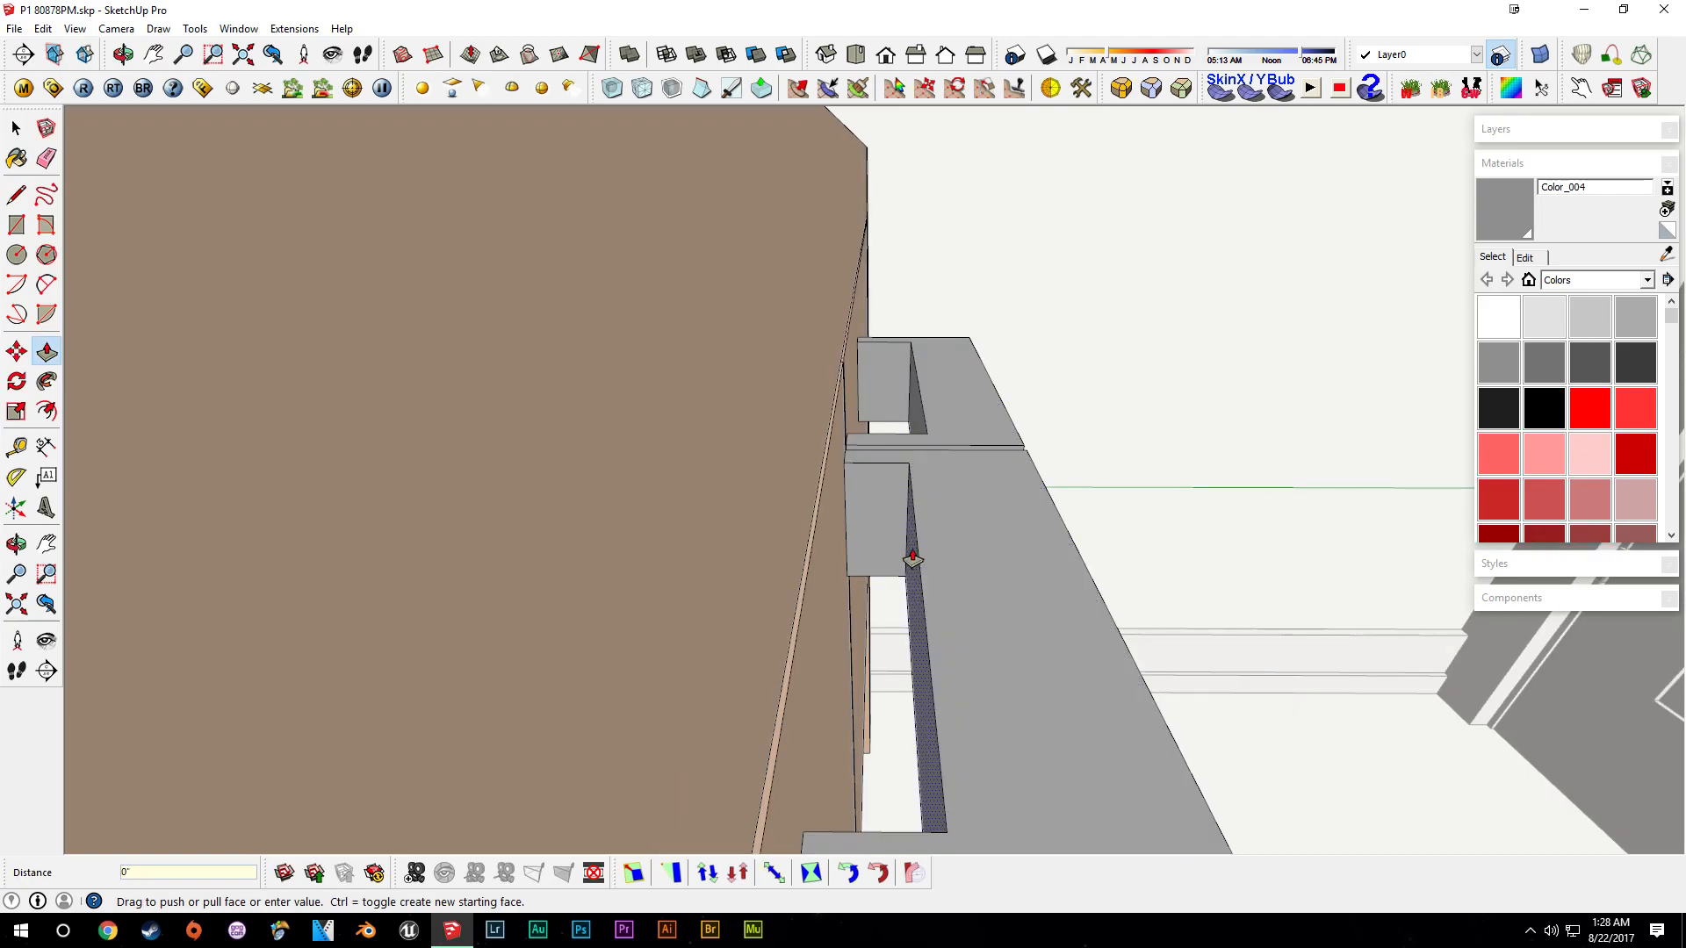
left_click(921, 443)
key("space")
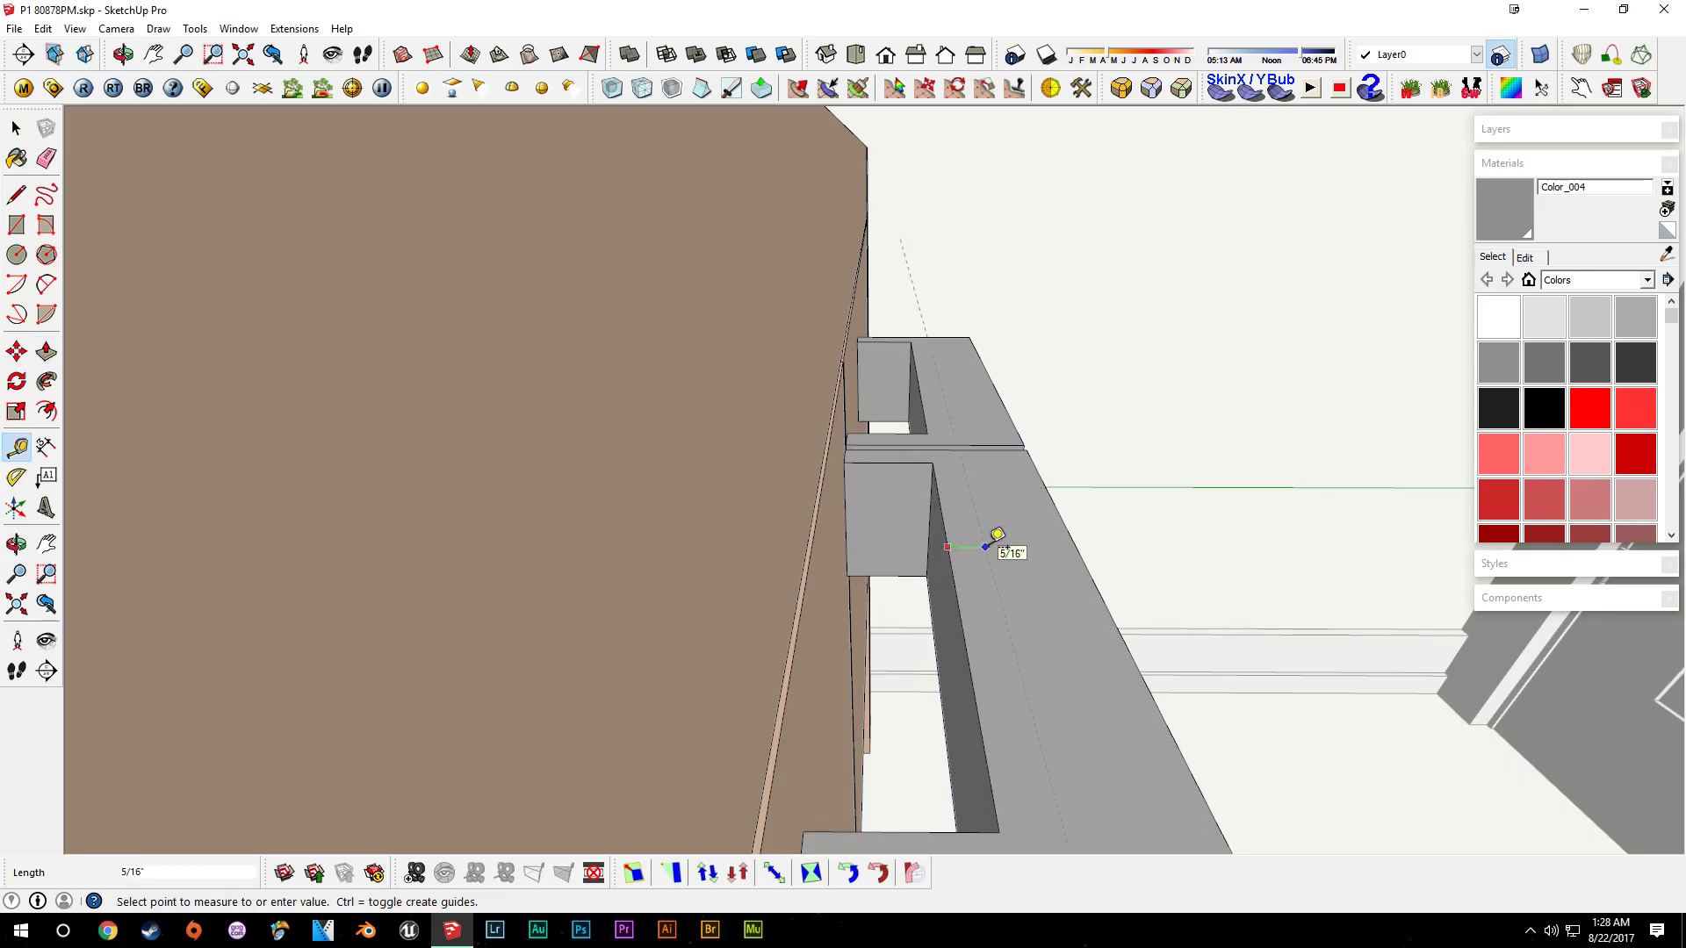
- Push/pull the remaining inner faces of the pulls flush so they become solid handle bars
middle_click_drag(1005, 531, 967, 619)
key("space")
key("p")
left_click(956, 684)
left_click_drag(956, 684, 881, 609)
left_click(881, 609)
middle_click_drag(880, 610, 1072, 406)
key("space")
left_click(1022, 699)
left_click(1583, 164)
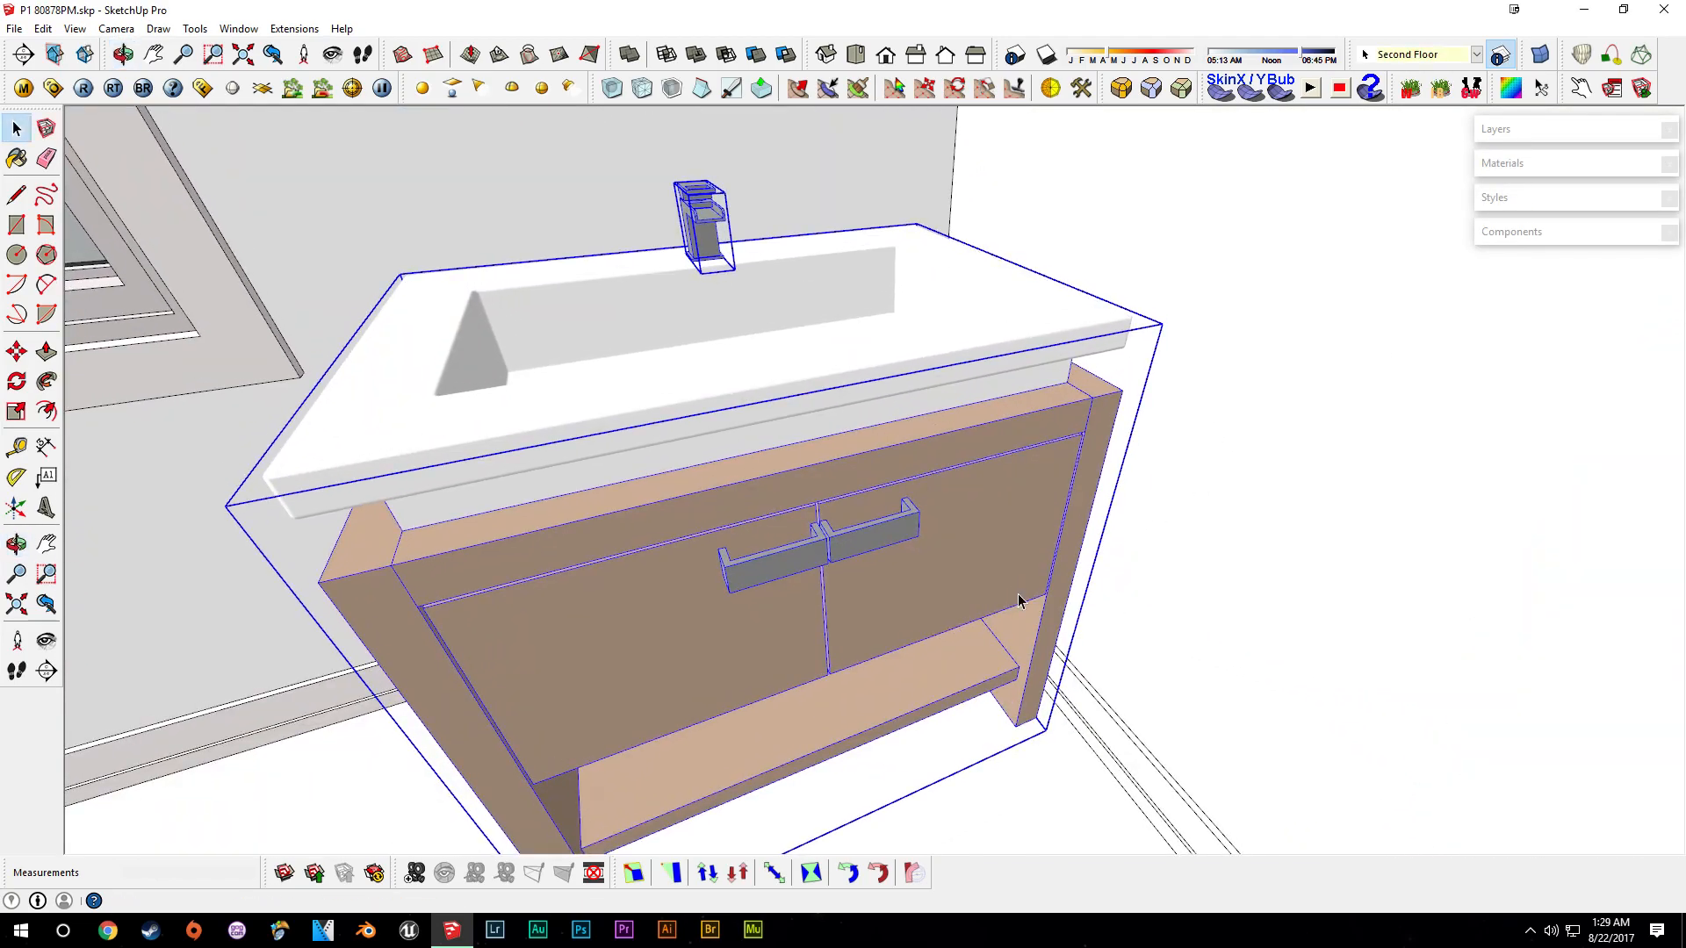
middle_click_drag(1018, 600, 955, 481)
- Move the whole vanity slightly into position against the wall
key("m")
scroll(1011, 755, "up", 5)
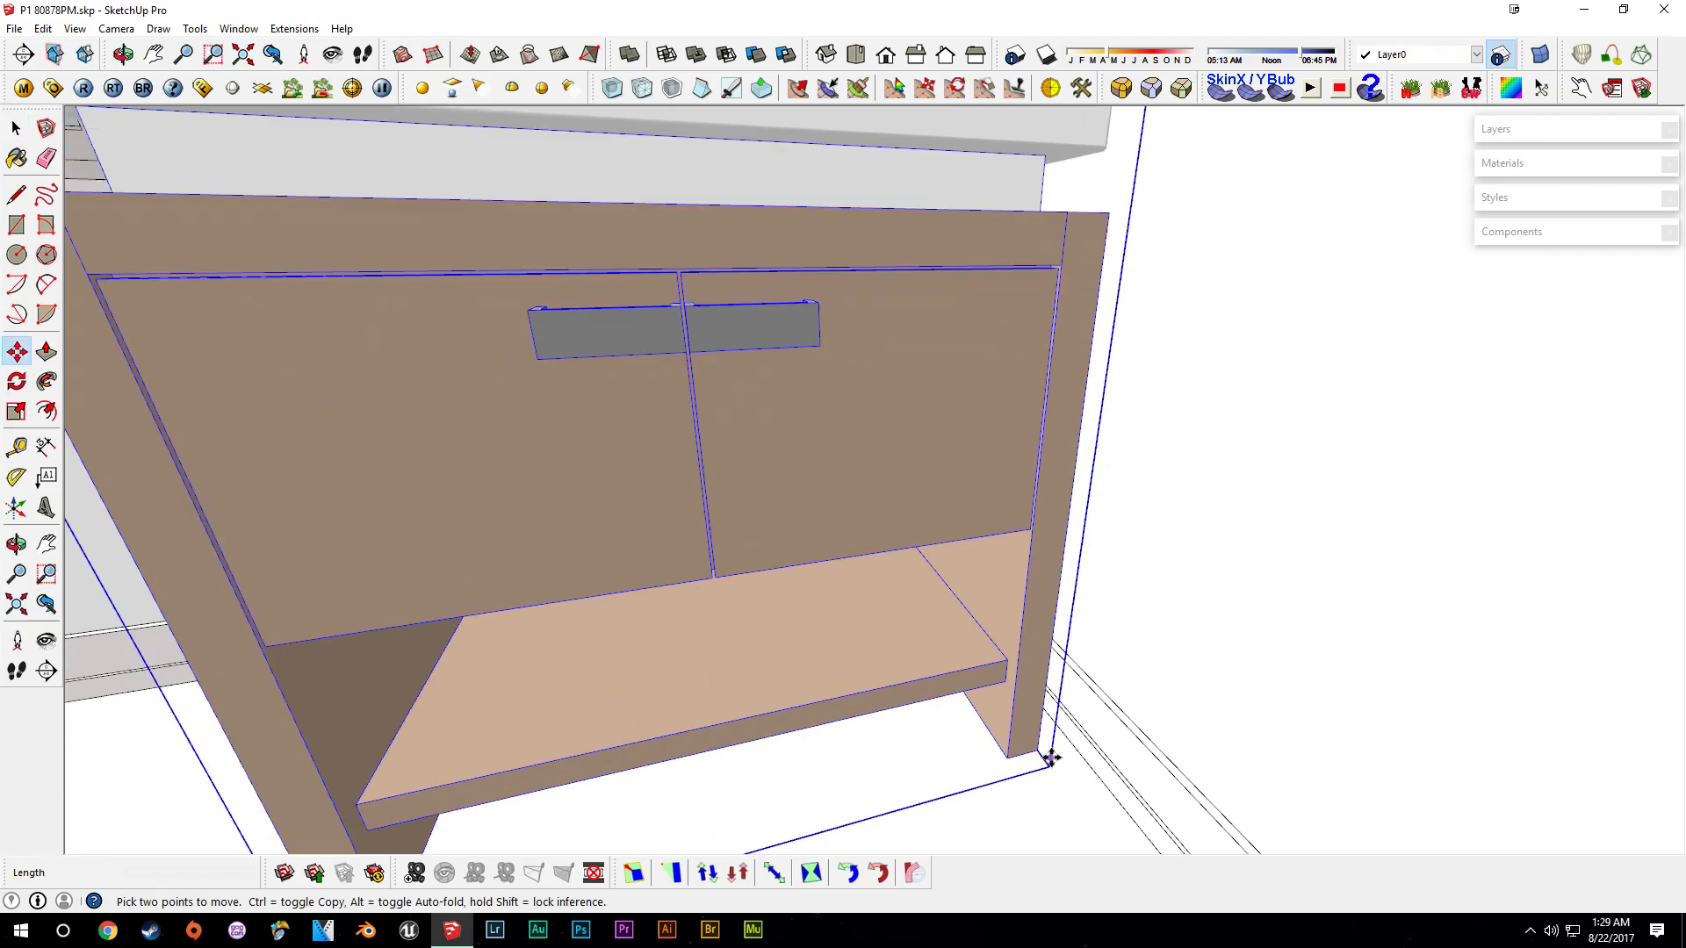
left_click(1060, 576)
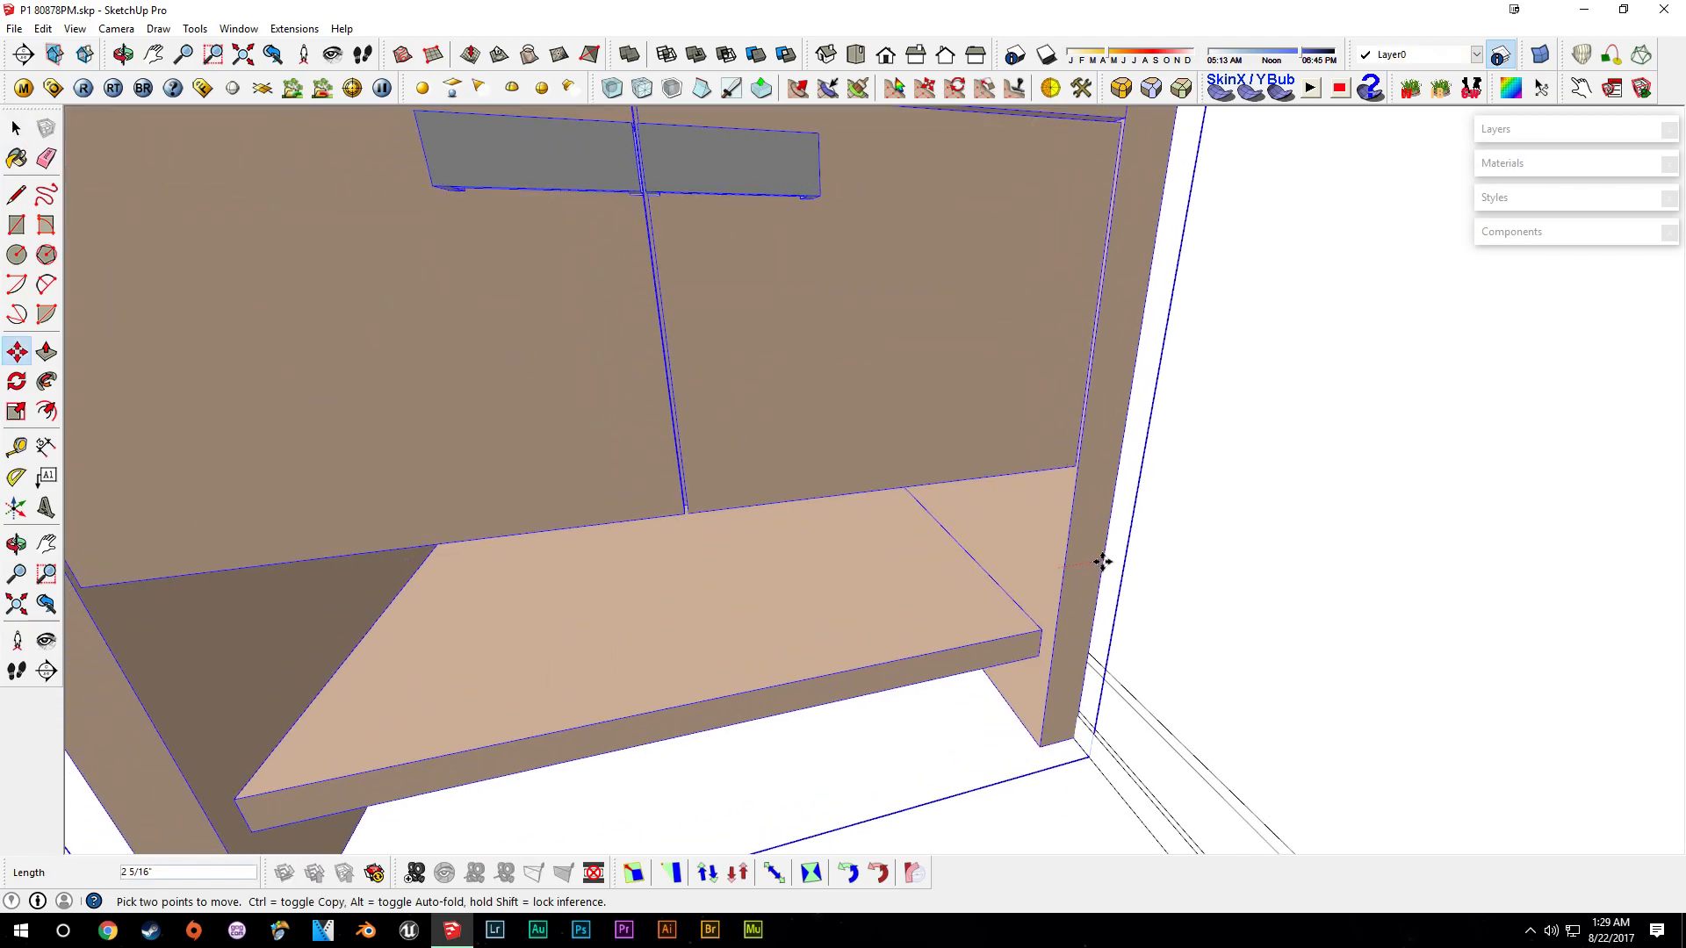
middle_click_drag(1111, 556, 704, 629)
scroll(734, 627, "down", 5)
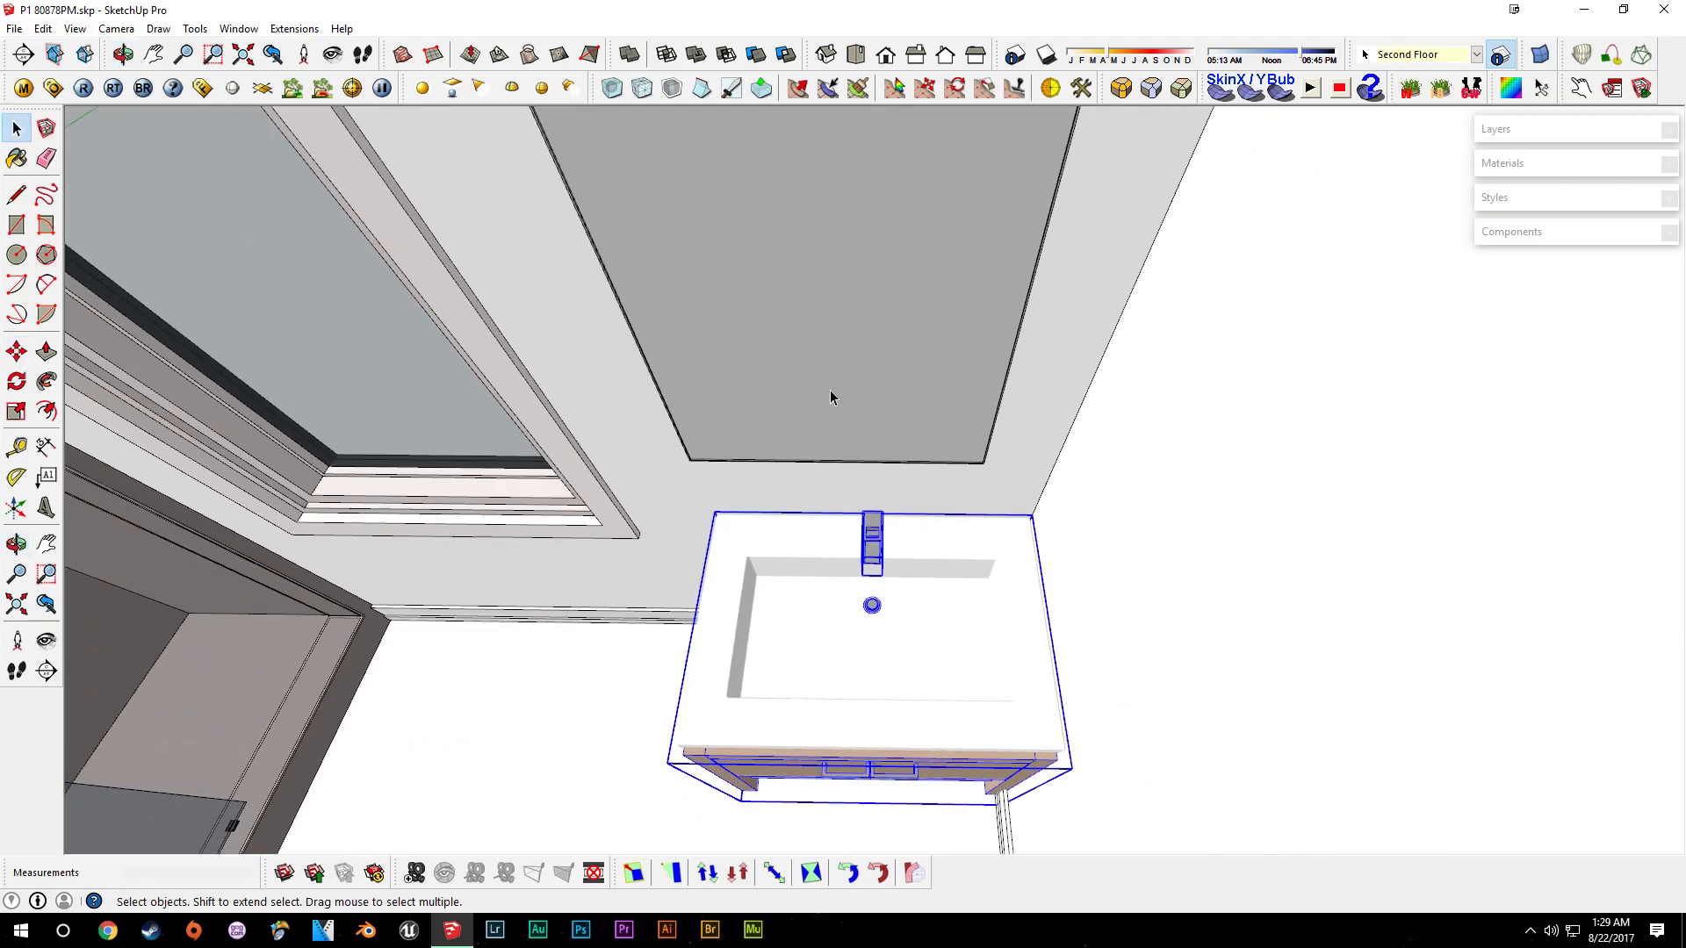
left_click(835, 416)
key("m")
left_click(834, 401)
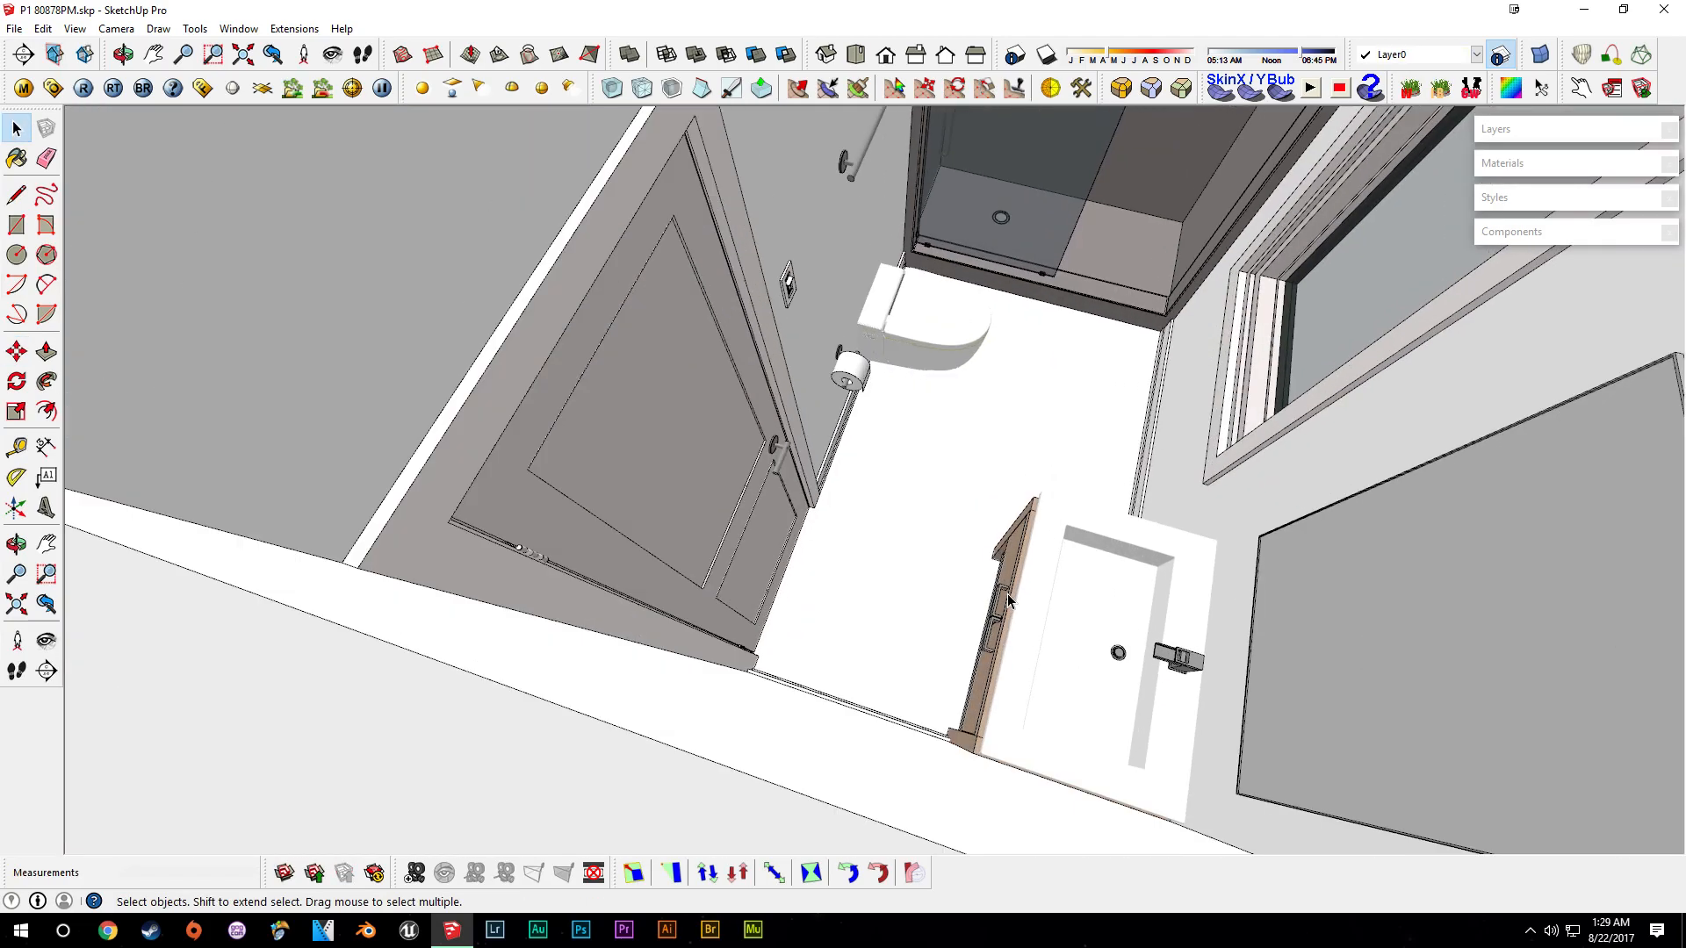
- Rotate the bathroom door about its hinge to a new swing position
scroll(1008, 593, "up", 2)
left_click(719, 569)
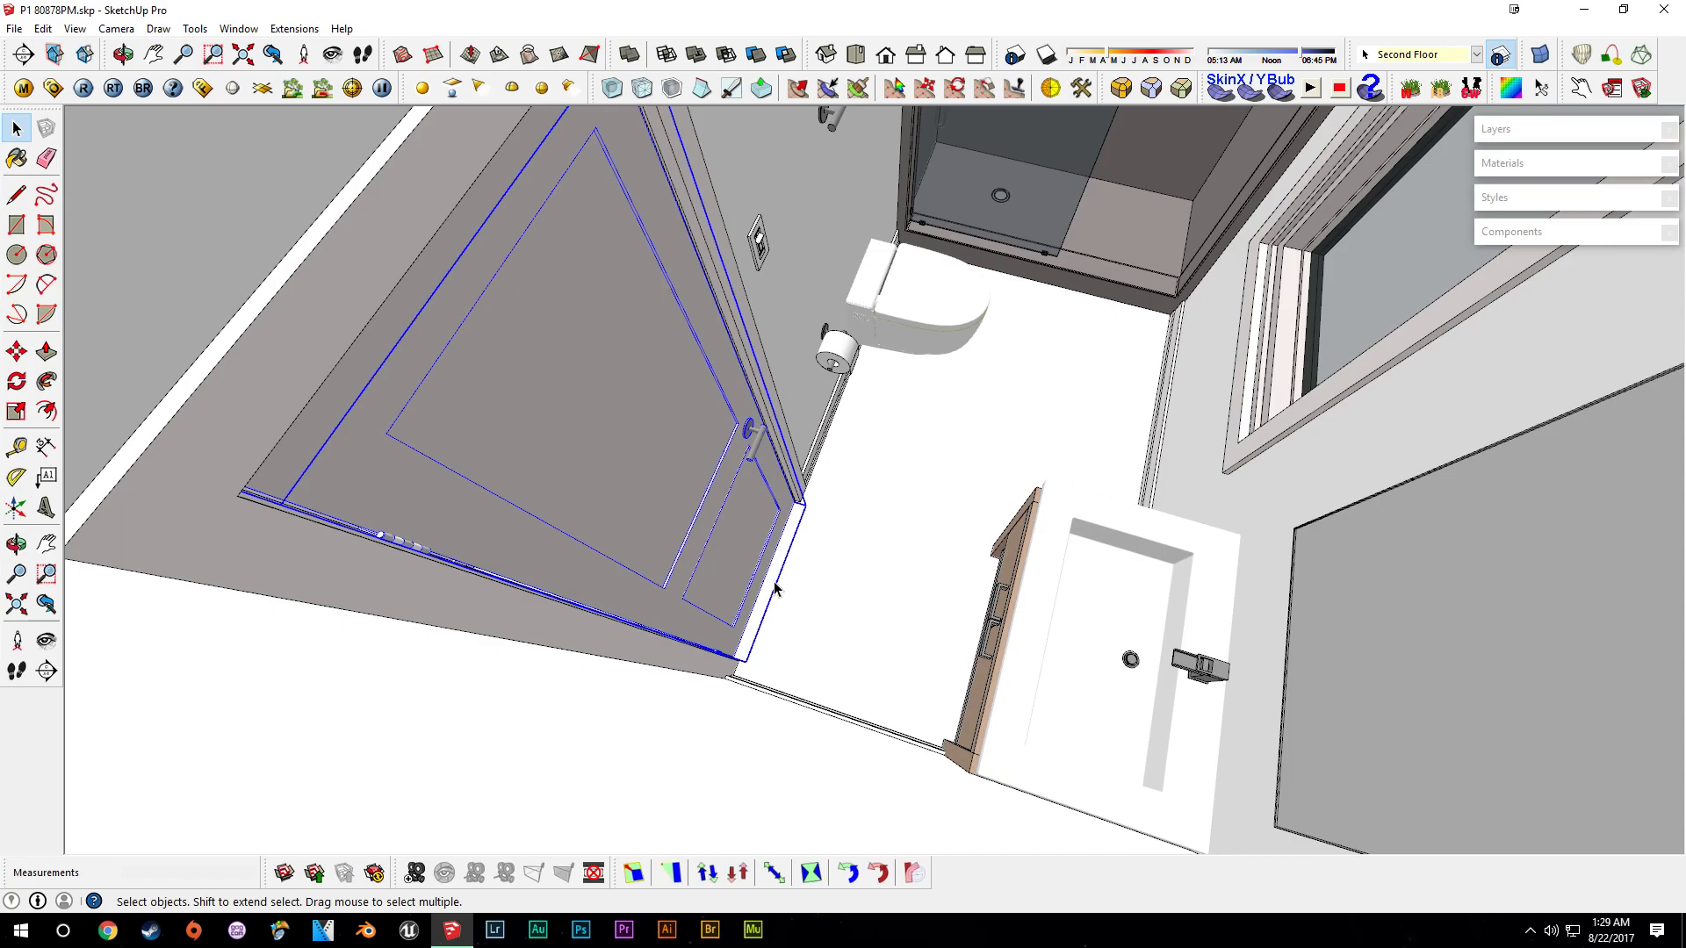
scroll(764, 641, "up", 5)
key("q")
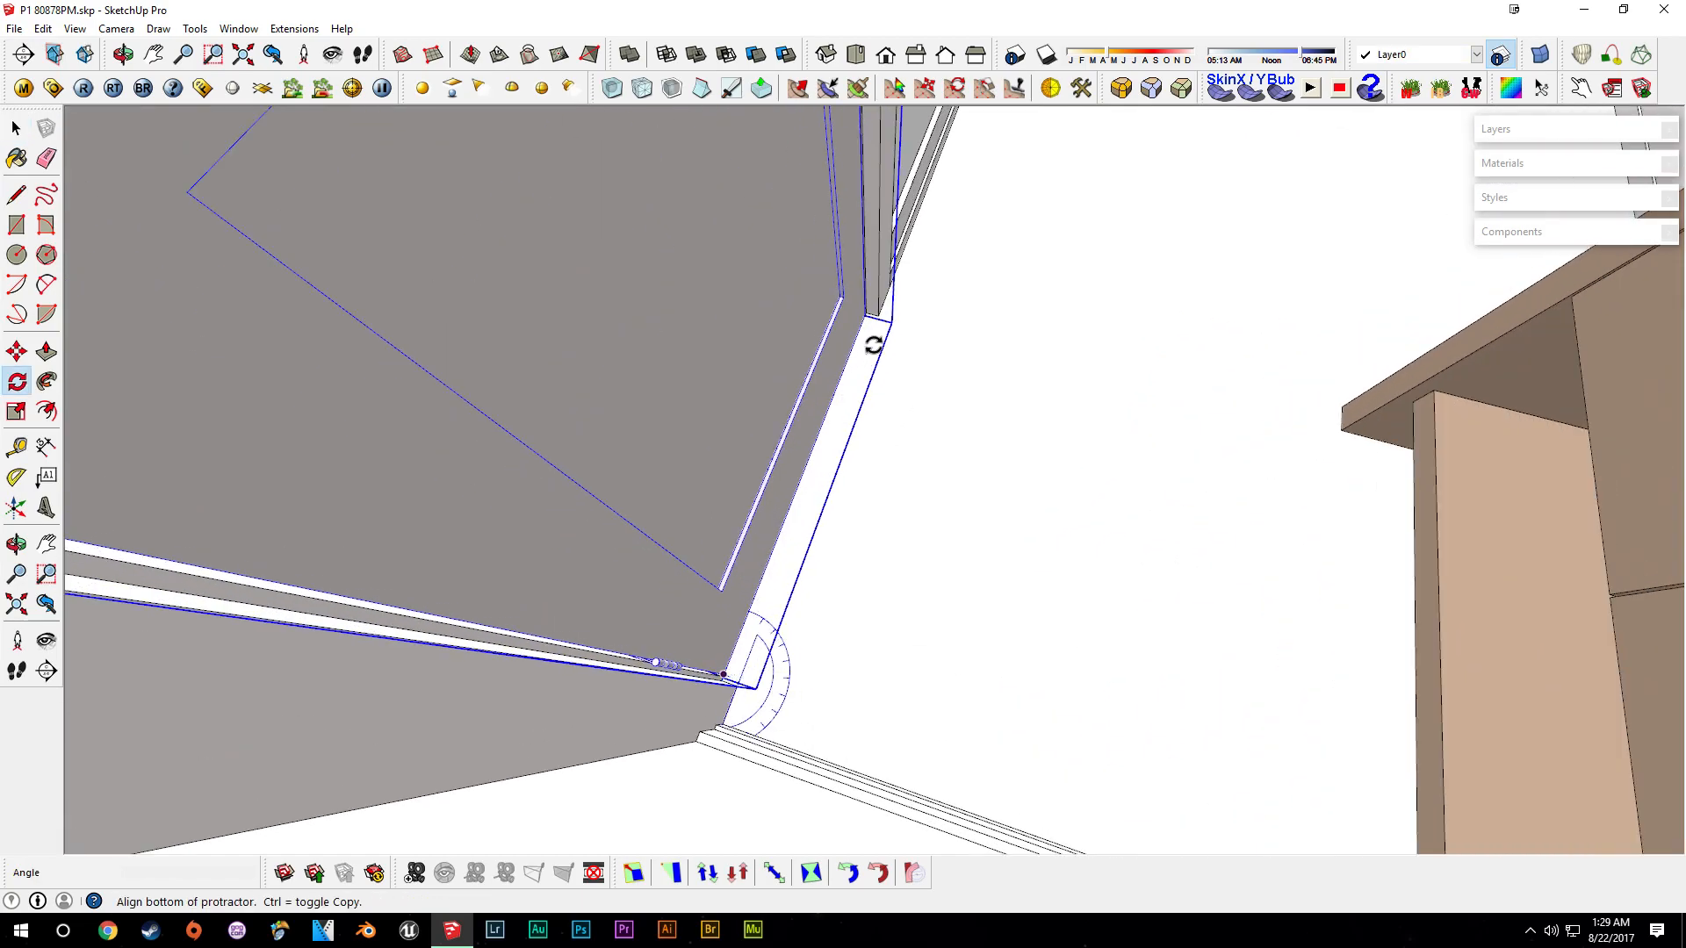
left_click(863, 321)
middle_click_drag(1133, 410, 824, 515)
scroll(894, 544, "down", 3)
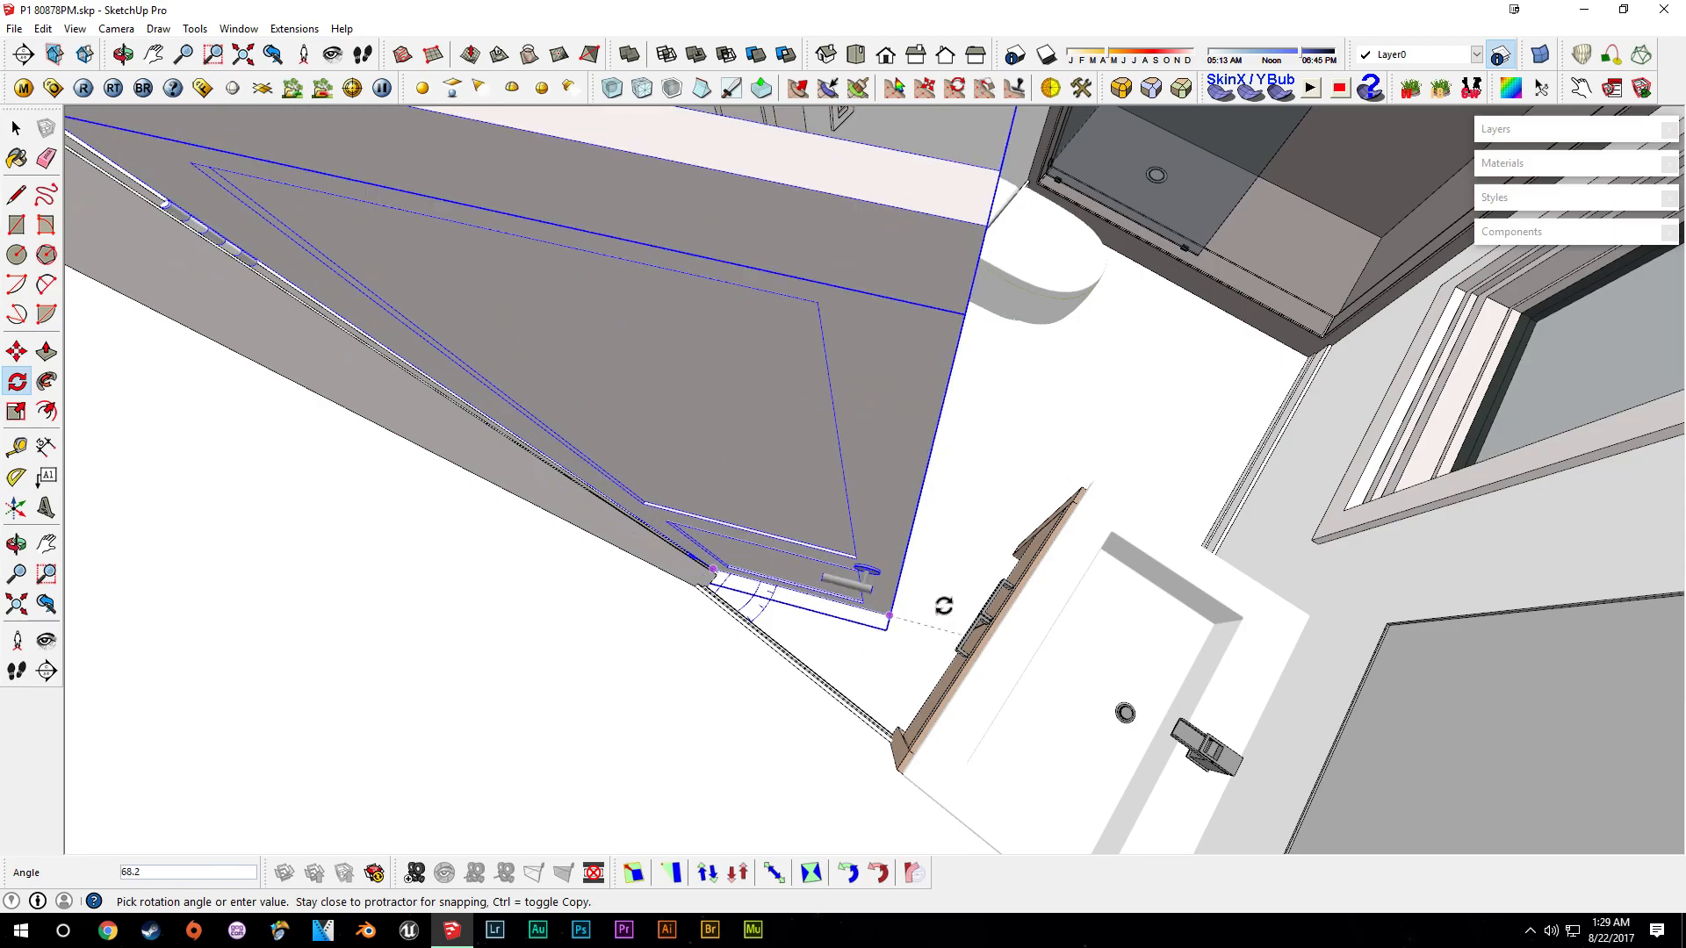
middle_click_drag(930, 441, 704, 501)
left_click(756, 482)
key("space")
middle_click_drag(865, 503, 917, 518)
left_click(913, 516)
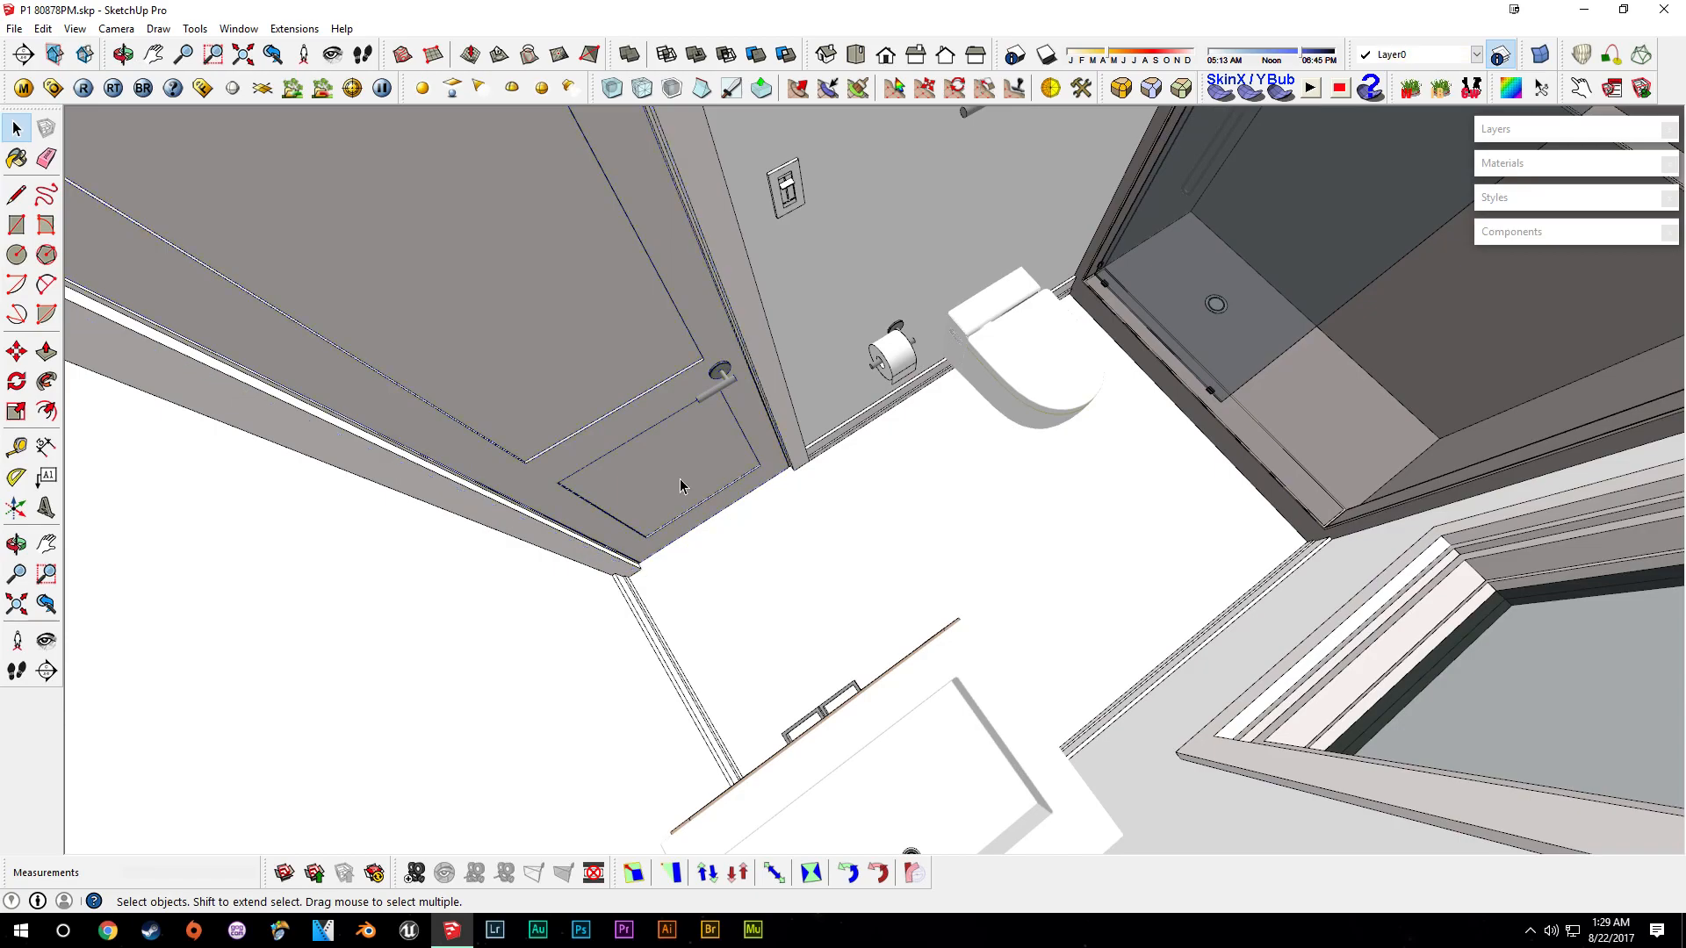
- Orbit to the first-floor wall switch plate and select it for copying
middle_click_drag(680, 477, 935, 476)
scroll(935, 476, "down", 2)
middle_click_drag(1073, 549, 1044, 453)
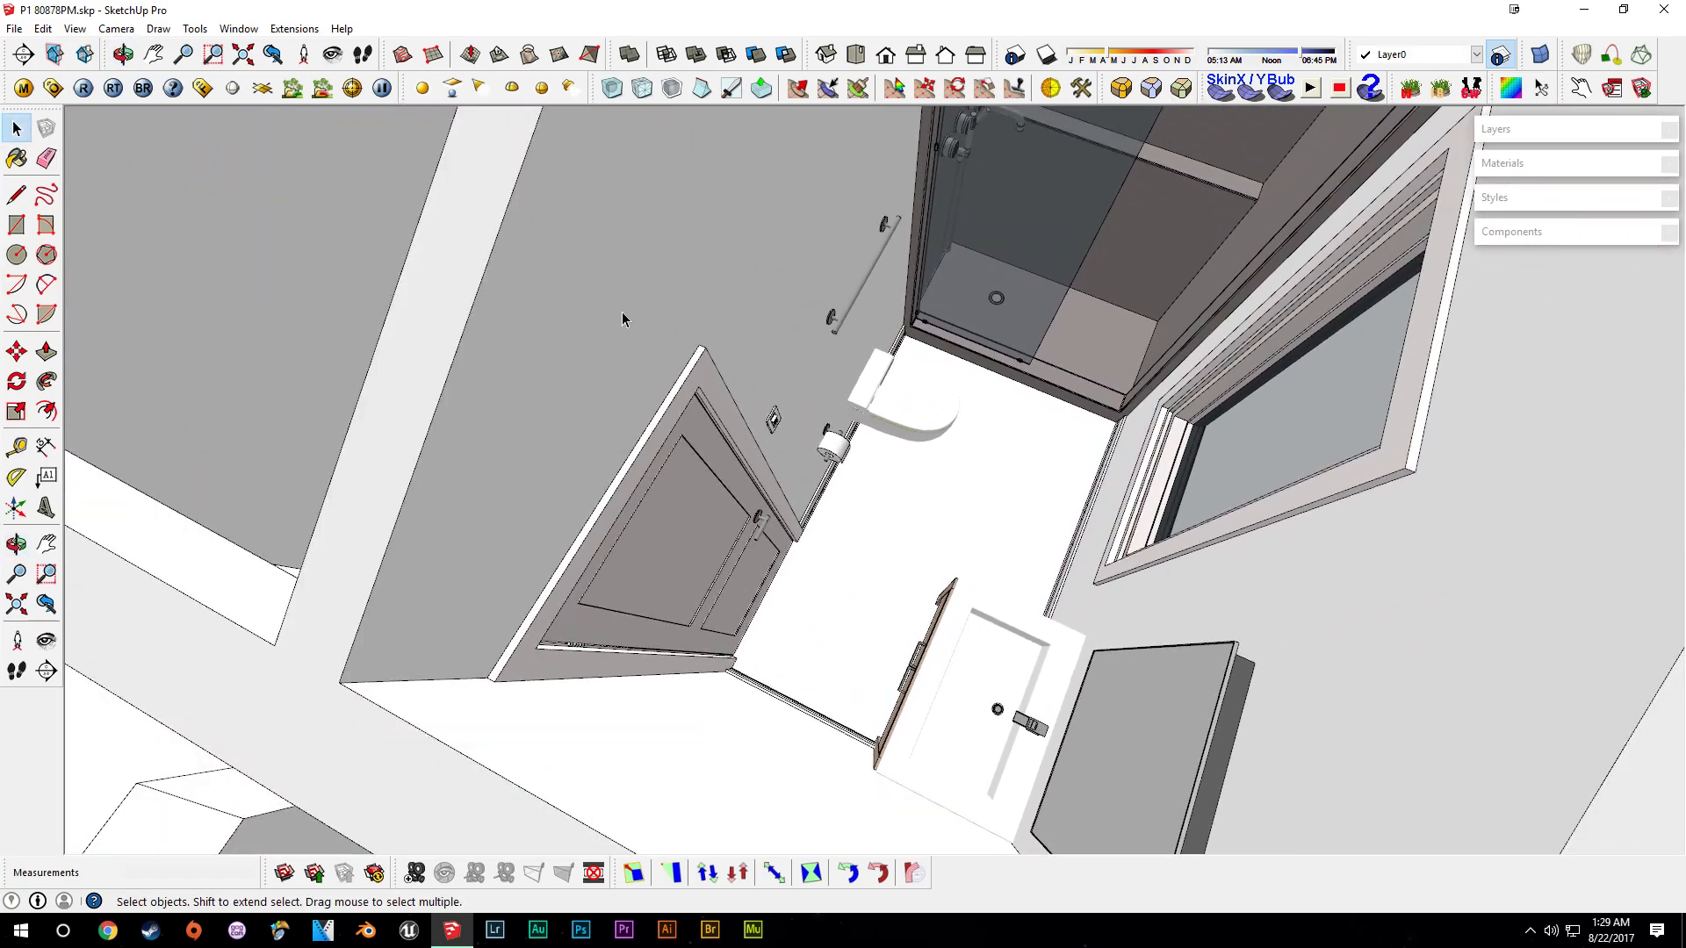
middle_click_drag(815, 303, 1084, 518)
scroll(792, 386, "down", 3)
middle_click_drag(792, 390, 1172, 384)
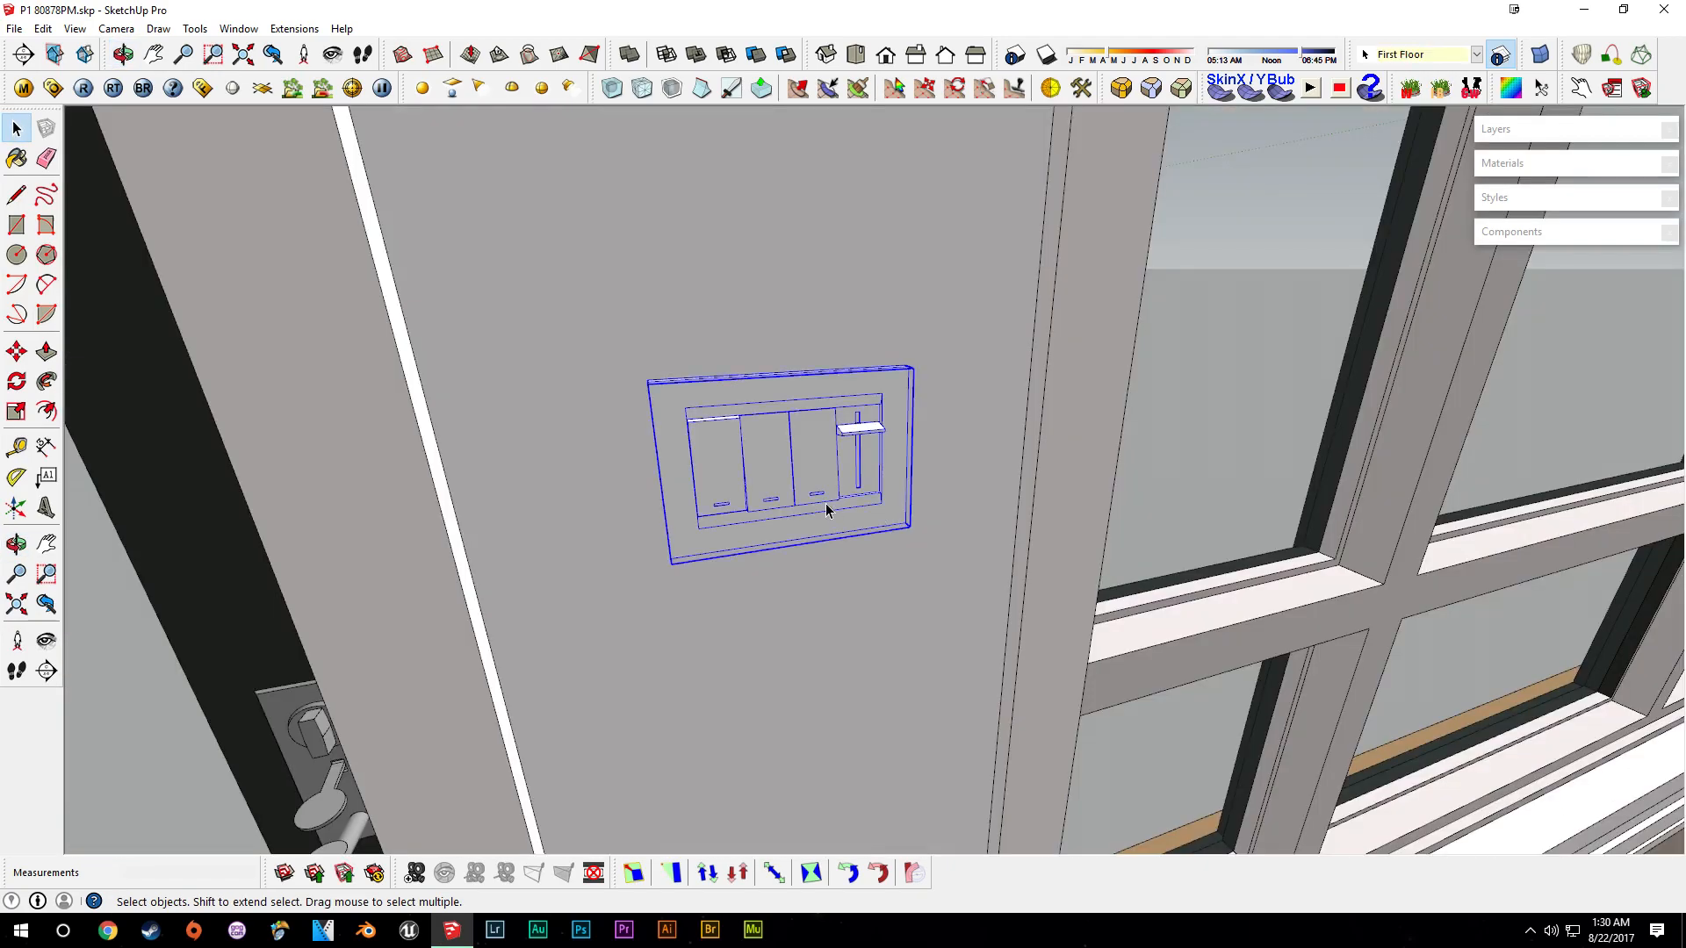
middle_click_drag(826, 510, 781, 371)
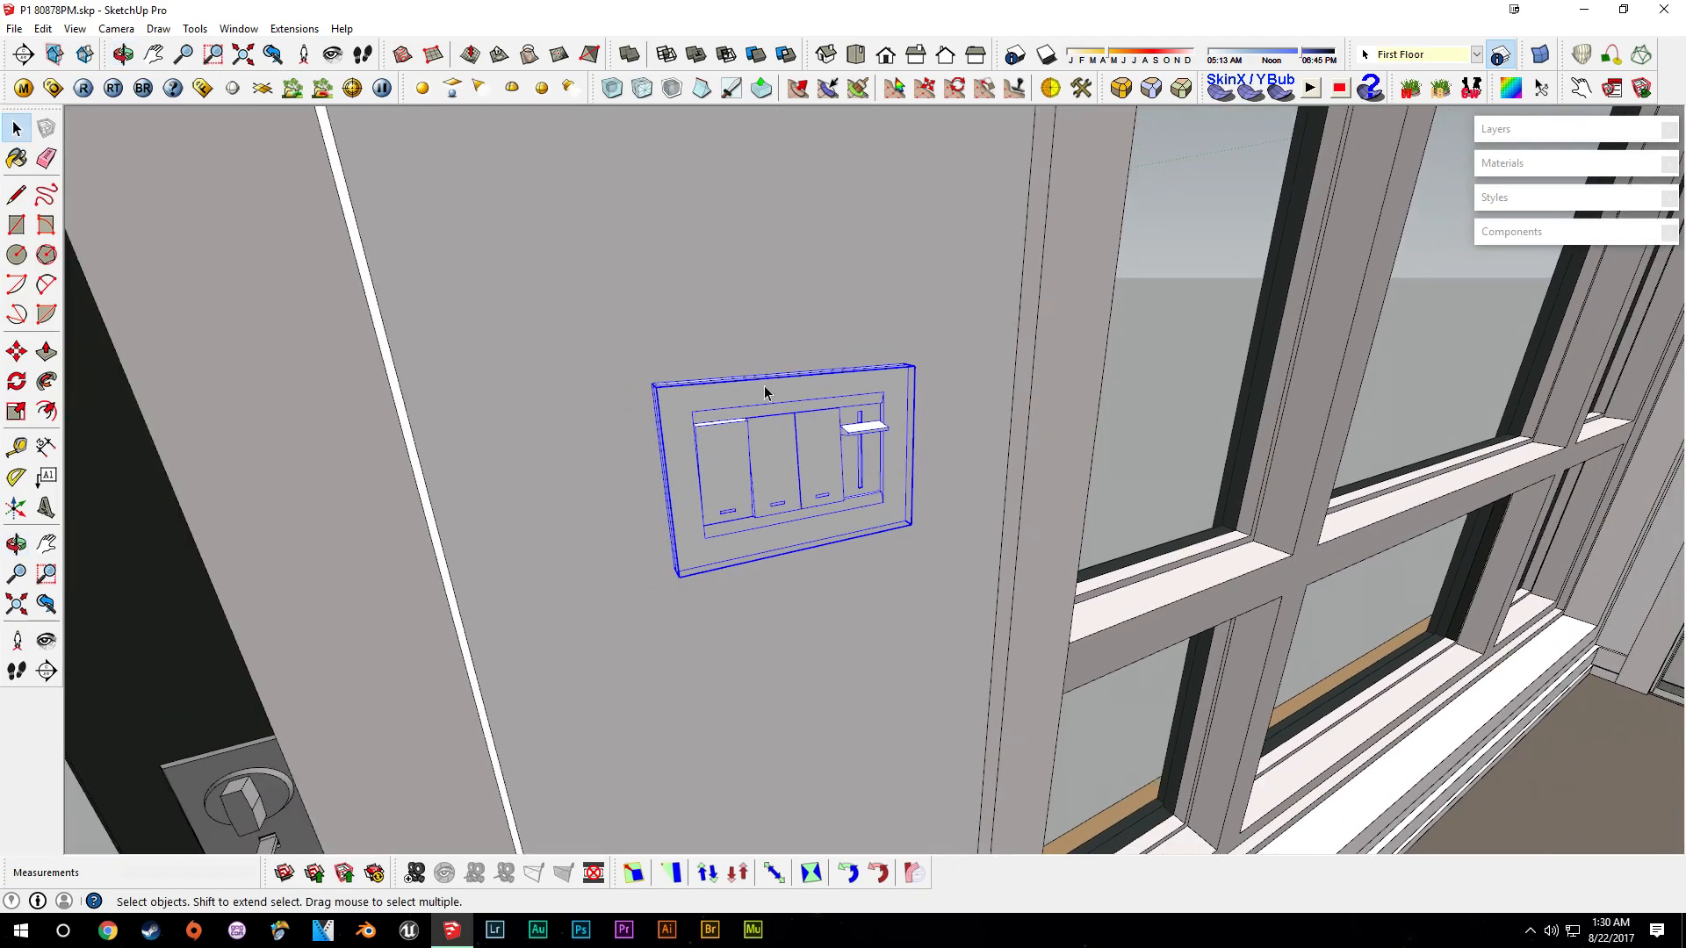
middle_click_drag(753, 491, 1098, 532)
middle_click_drag(1314, 512, 1434, 591, "shift")
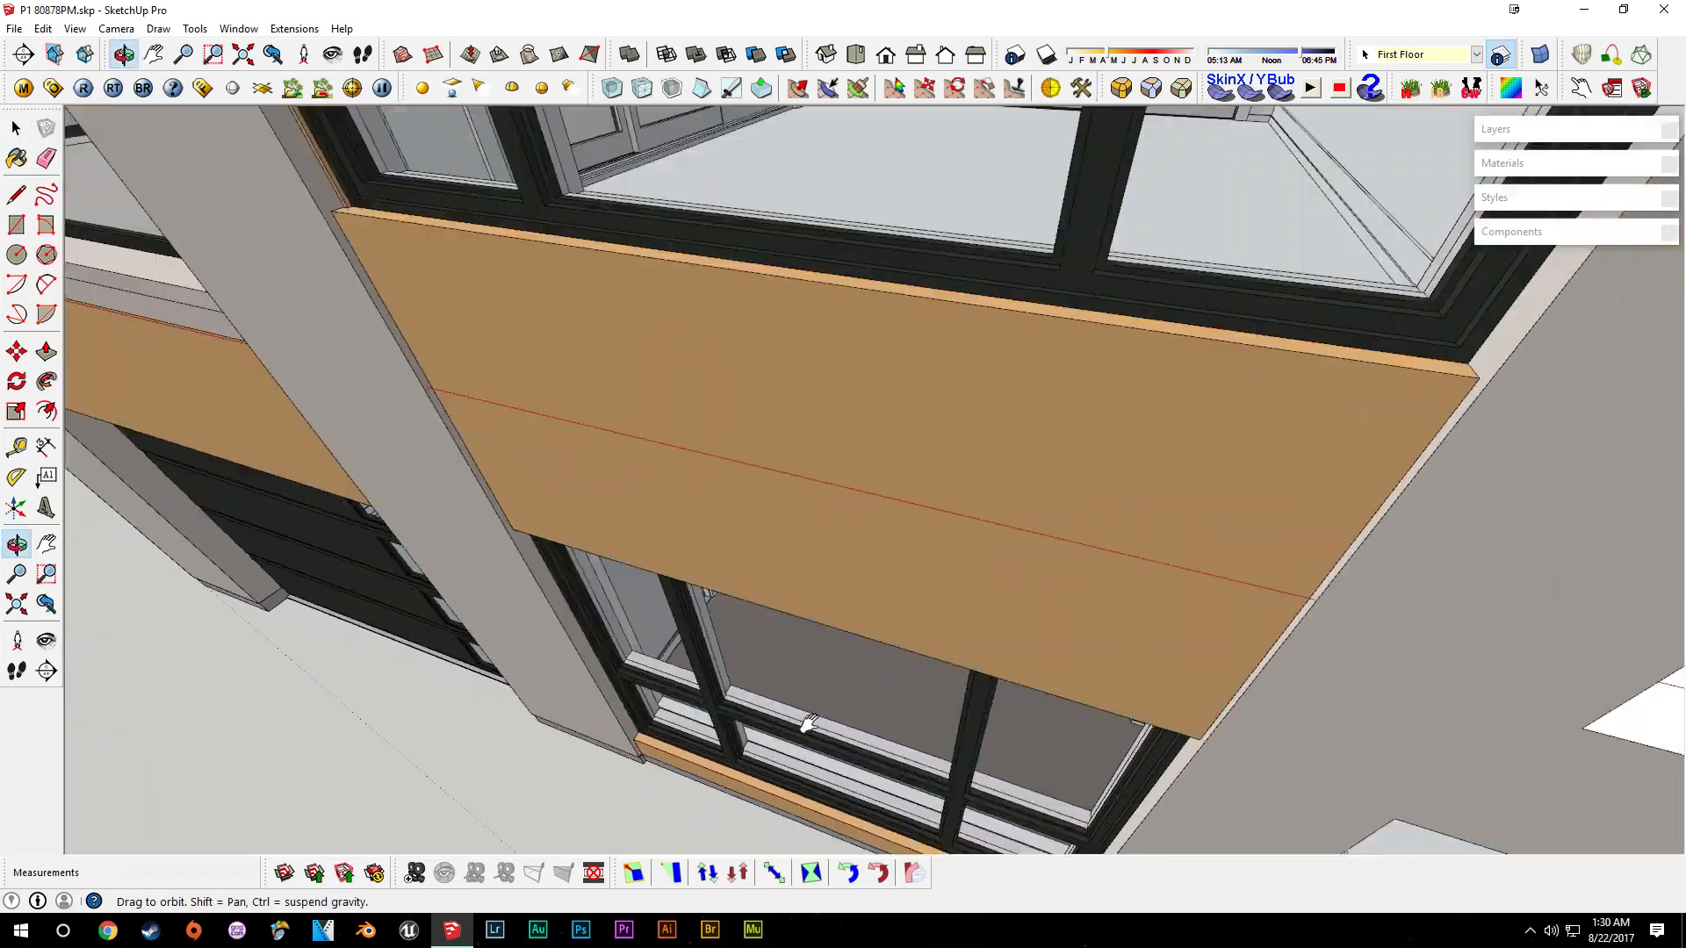
- Paste the three-switch plate onto the second-floor bathroom wall and move it beside the existing switch
scroll(1065, 290, "down", 3)
middle_click_drag(808, 723, 772, 812, "shift")
scroll(1065, 516, "down", 3)
scroll(597, 569, "up", 2)
scroll(597, 569, "up", 2)
middle_click_drag(597, 605, 351, 667)
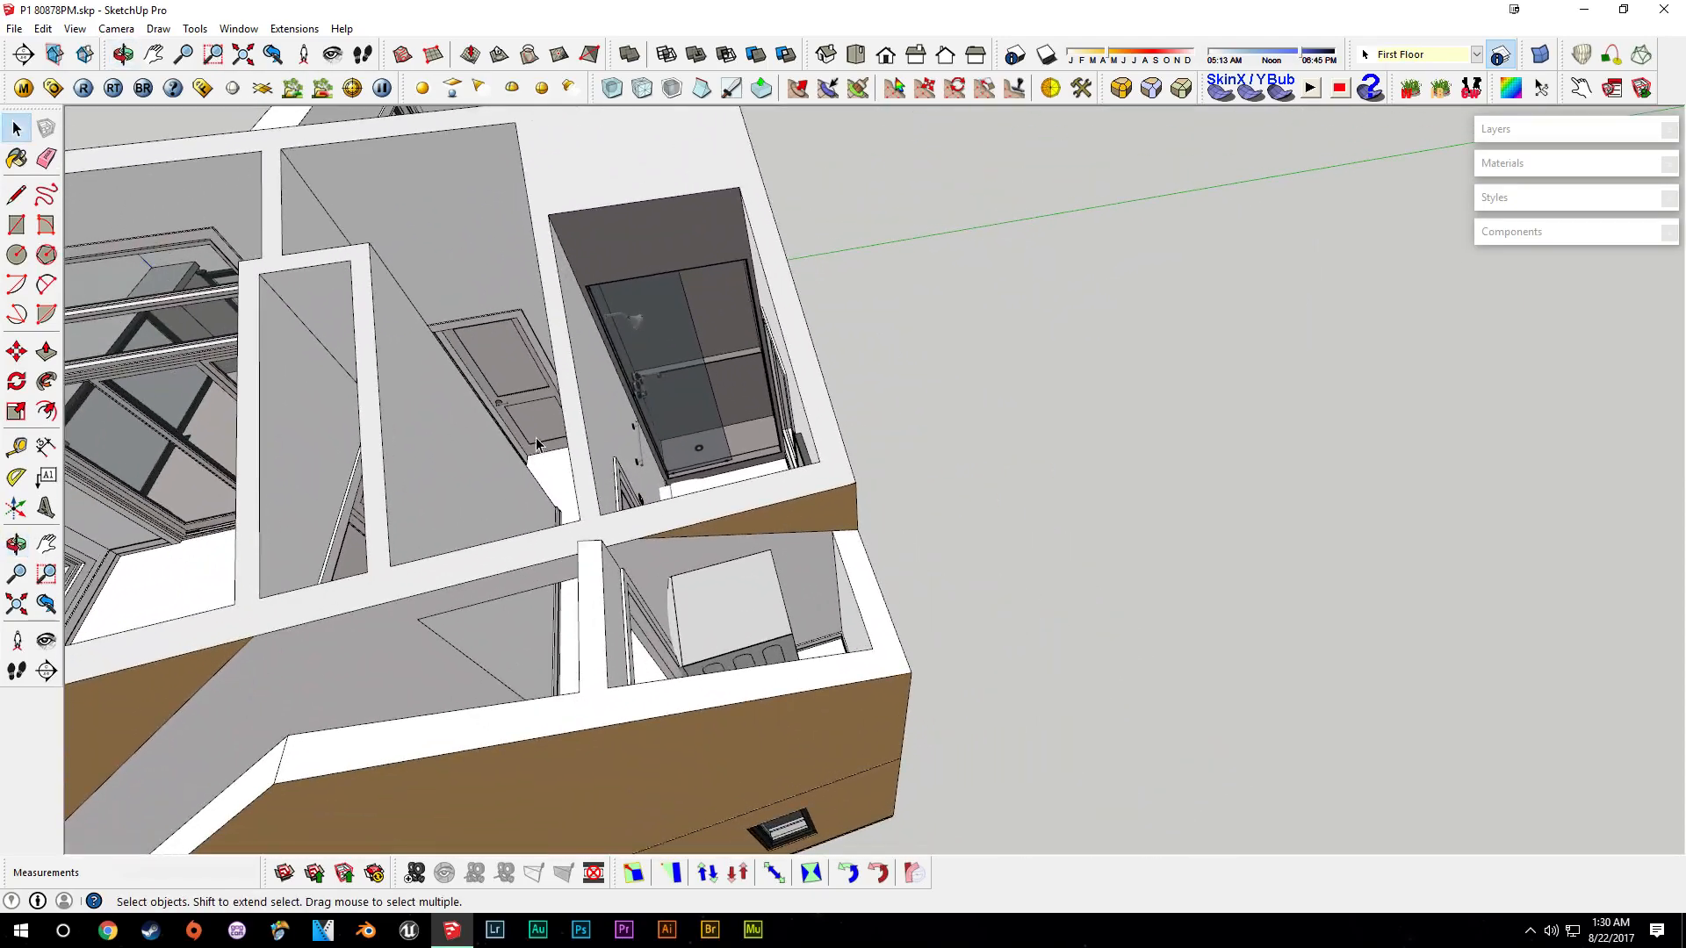
scroll(632, 459, "up", 5)
middle_click_drag(801, 564, 518, 571)
scroll(564, 523, "up", 5)
middle_click_drag(672, 532, 518, 538)
scroll(720, 496, "up", 3)
middle_click_drag(618, 507, 900, 348)
key("ctrl+v")
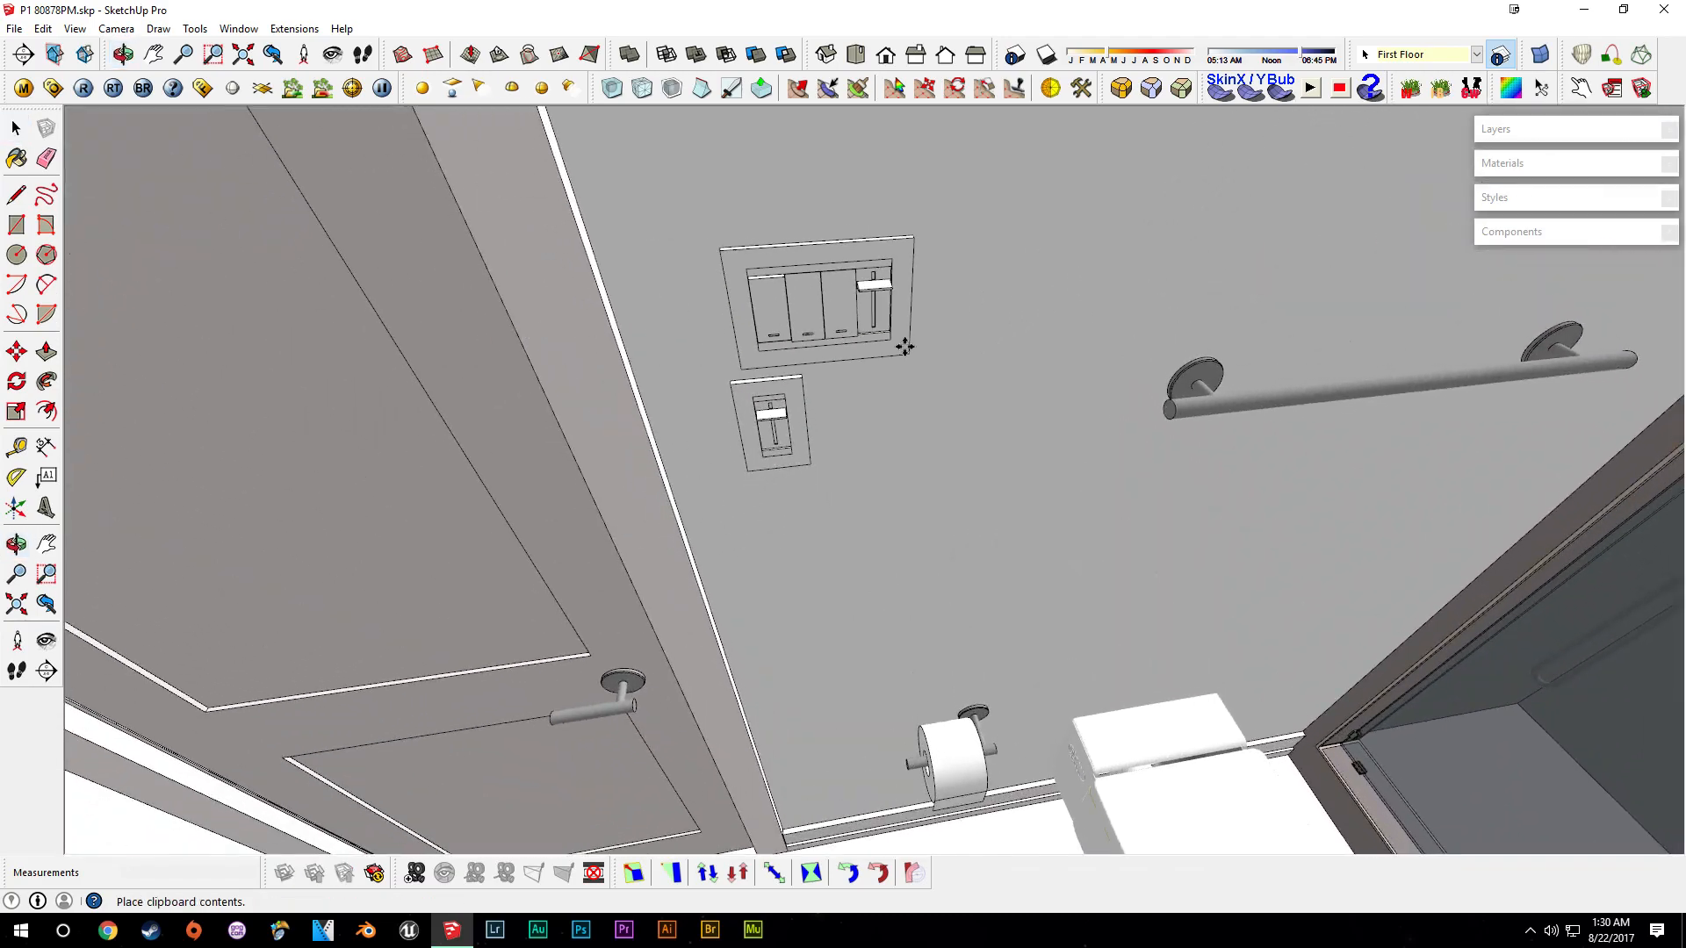
left_click(970, 437)
scroll(895, 421, "up", 5)
middle_click_drag(667, 412, 904, 369)
middle_click_drag(840, 294, 650, 260)
middle_click_drag(851, 324, 855, 271)
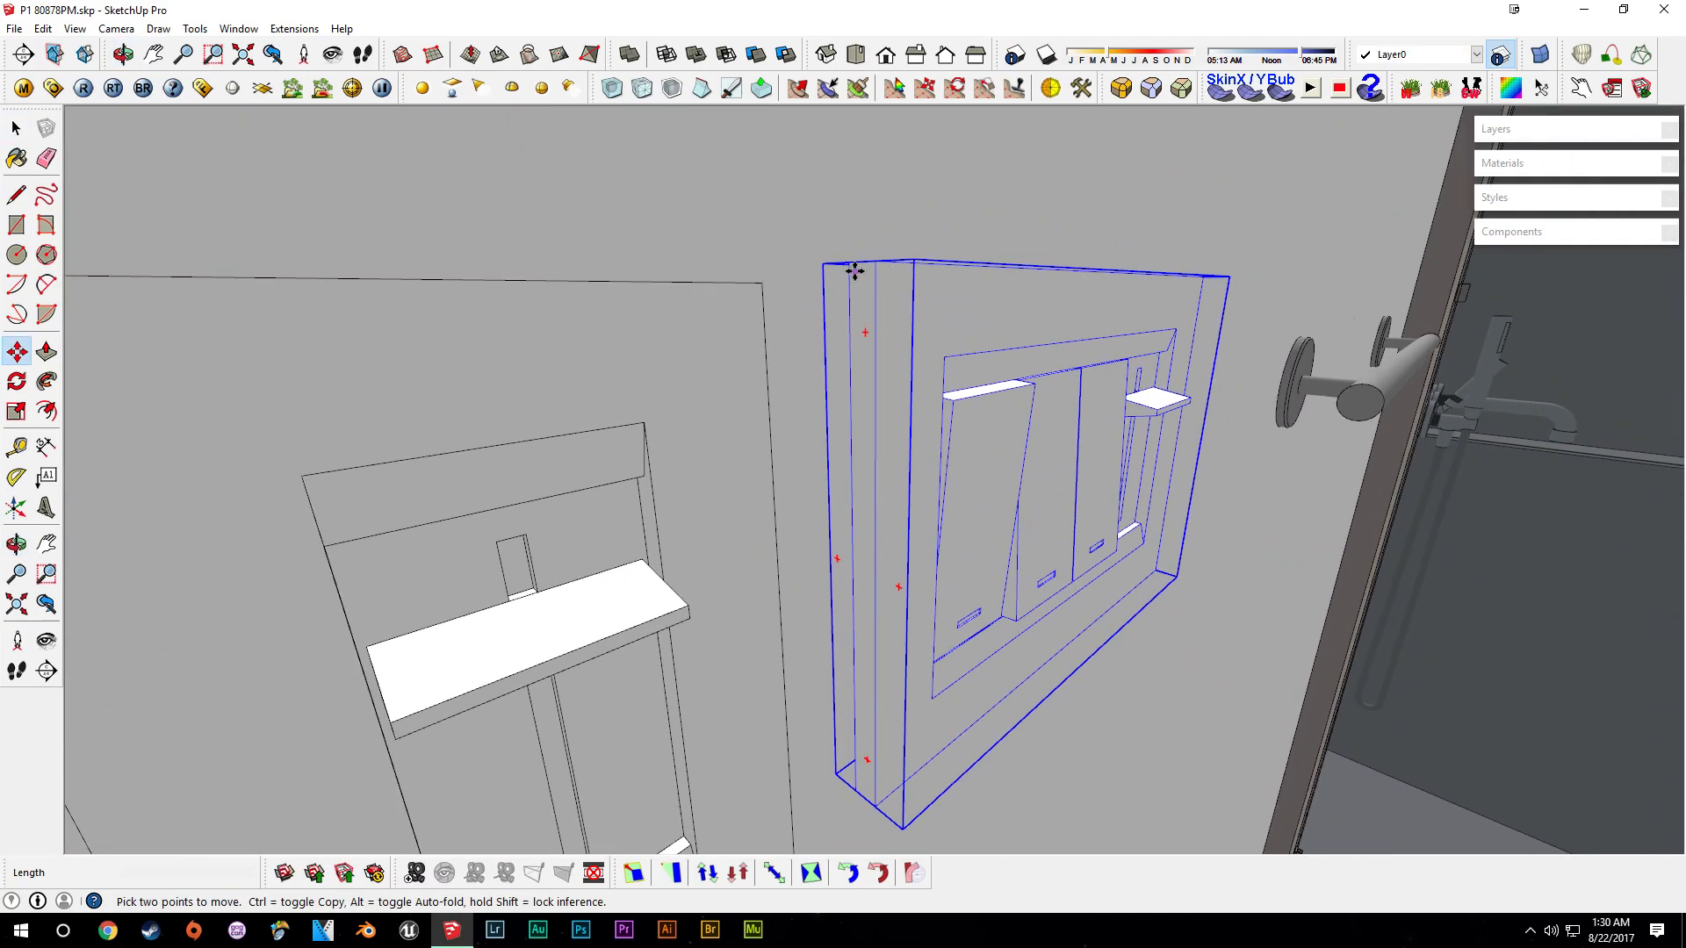
middle_click_drag(808, 331, 575, 324)
left_click_drag(721, 305, 797, 293)
- Make the pasted switch plate unique, open it and erase two of its switches
right_click(879, 313)
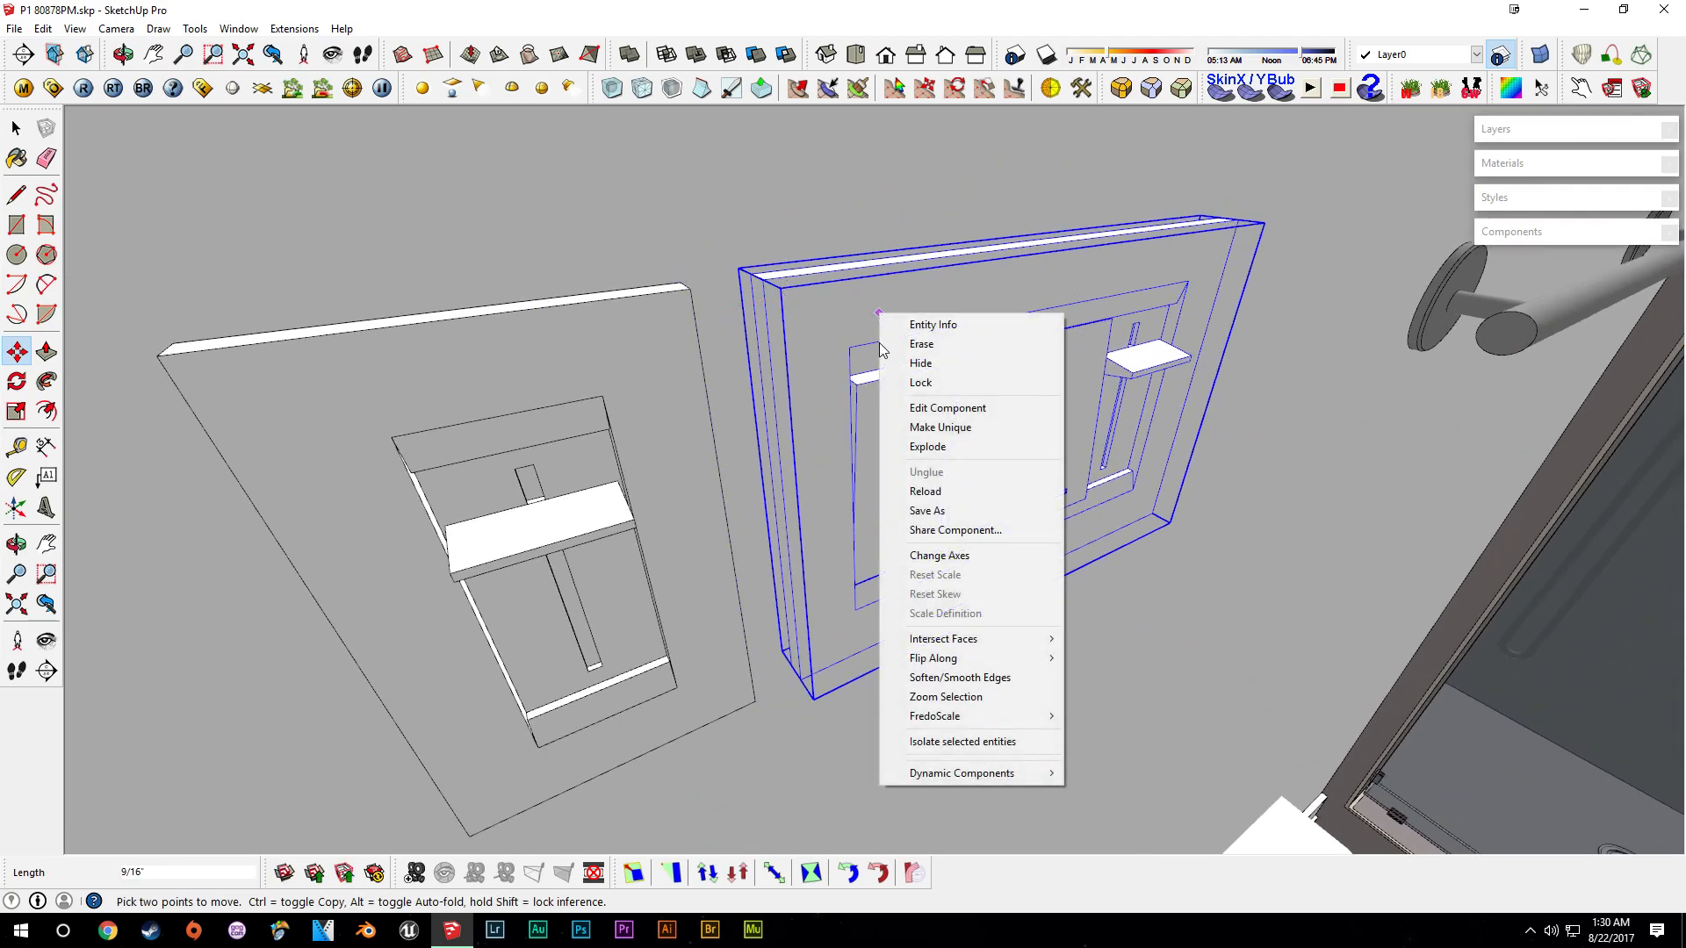
left_click(955, 430)
key("space")
double_click(1045, 400)
left_click(1048, 401)
mouse_move(1048, 400)
middle_mouse_down()
mouse_move(919, 489)
mouse_move(843, 463)
middle_mouse_up()
left_click(869, 443)
right_click(899, 434)
left_click(957, 553)
double_click(738, 411)
left_click(717, 463)
key("e")
left_click(717, 467)
key("space")
- Push/pull the plate's face to fill the empty switch openings, leaving one switch
key("p")
left_click_drag(591, 448, 813, 416)
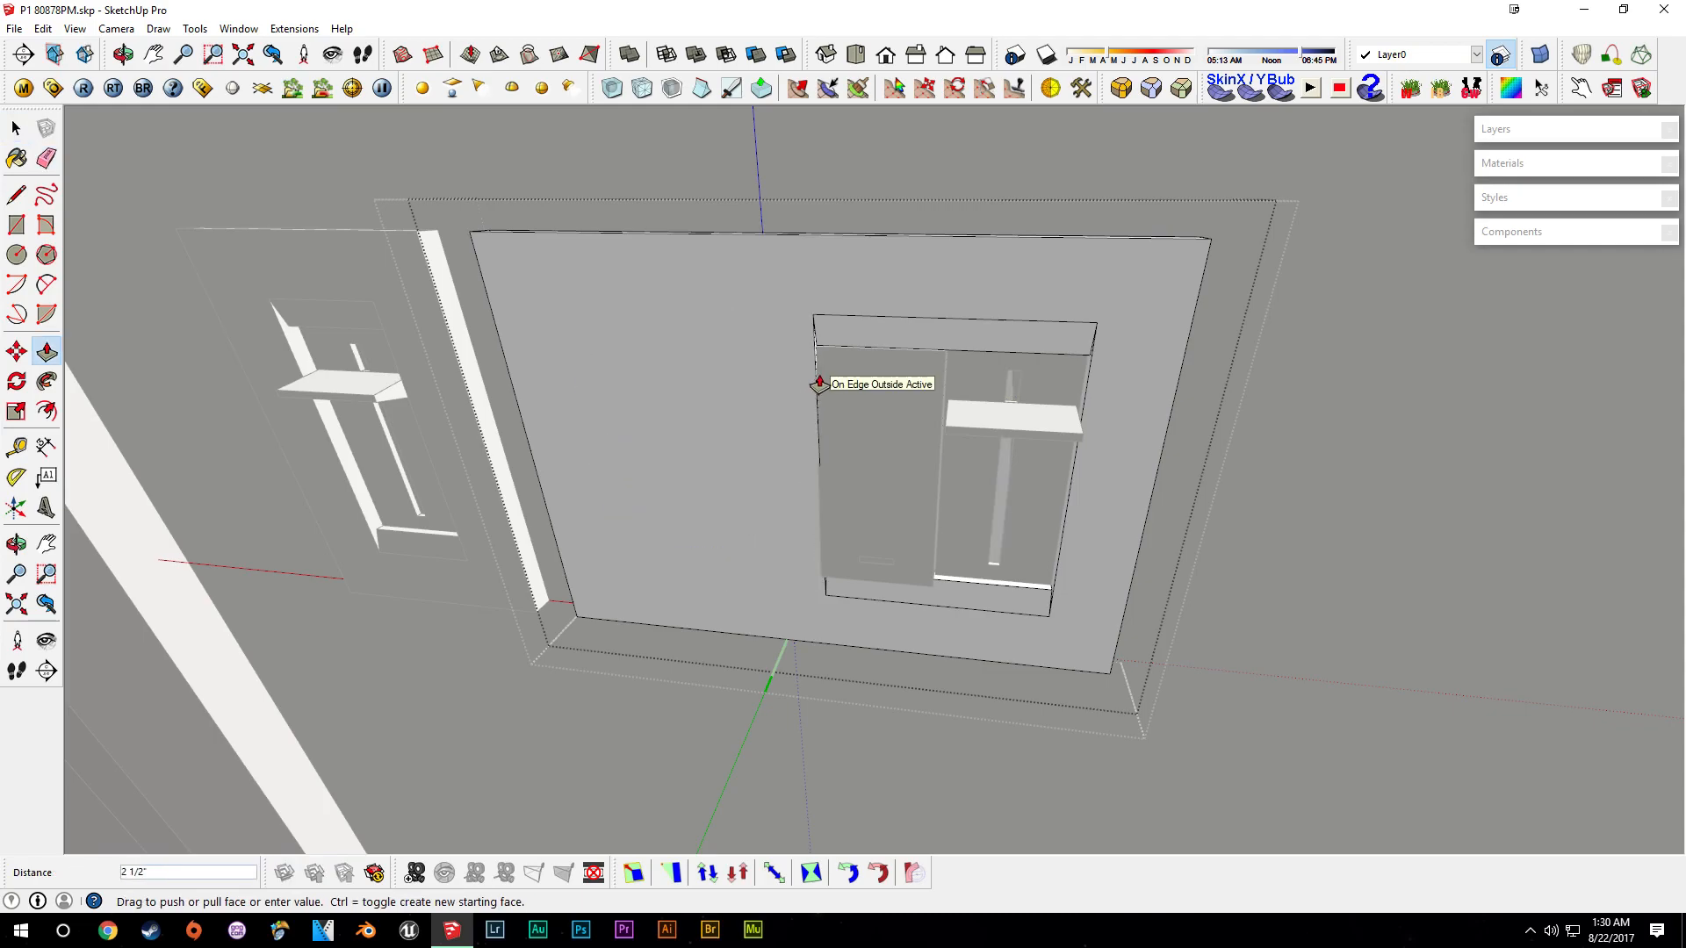
scroll(817, 369, "up", 3)
middle_click_drag(813, 354, 705, 696)
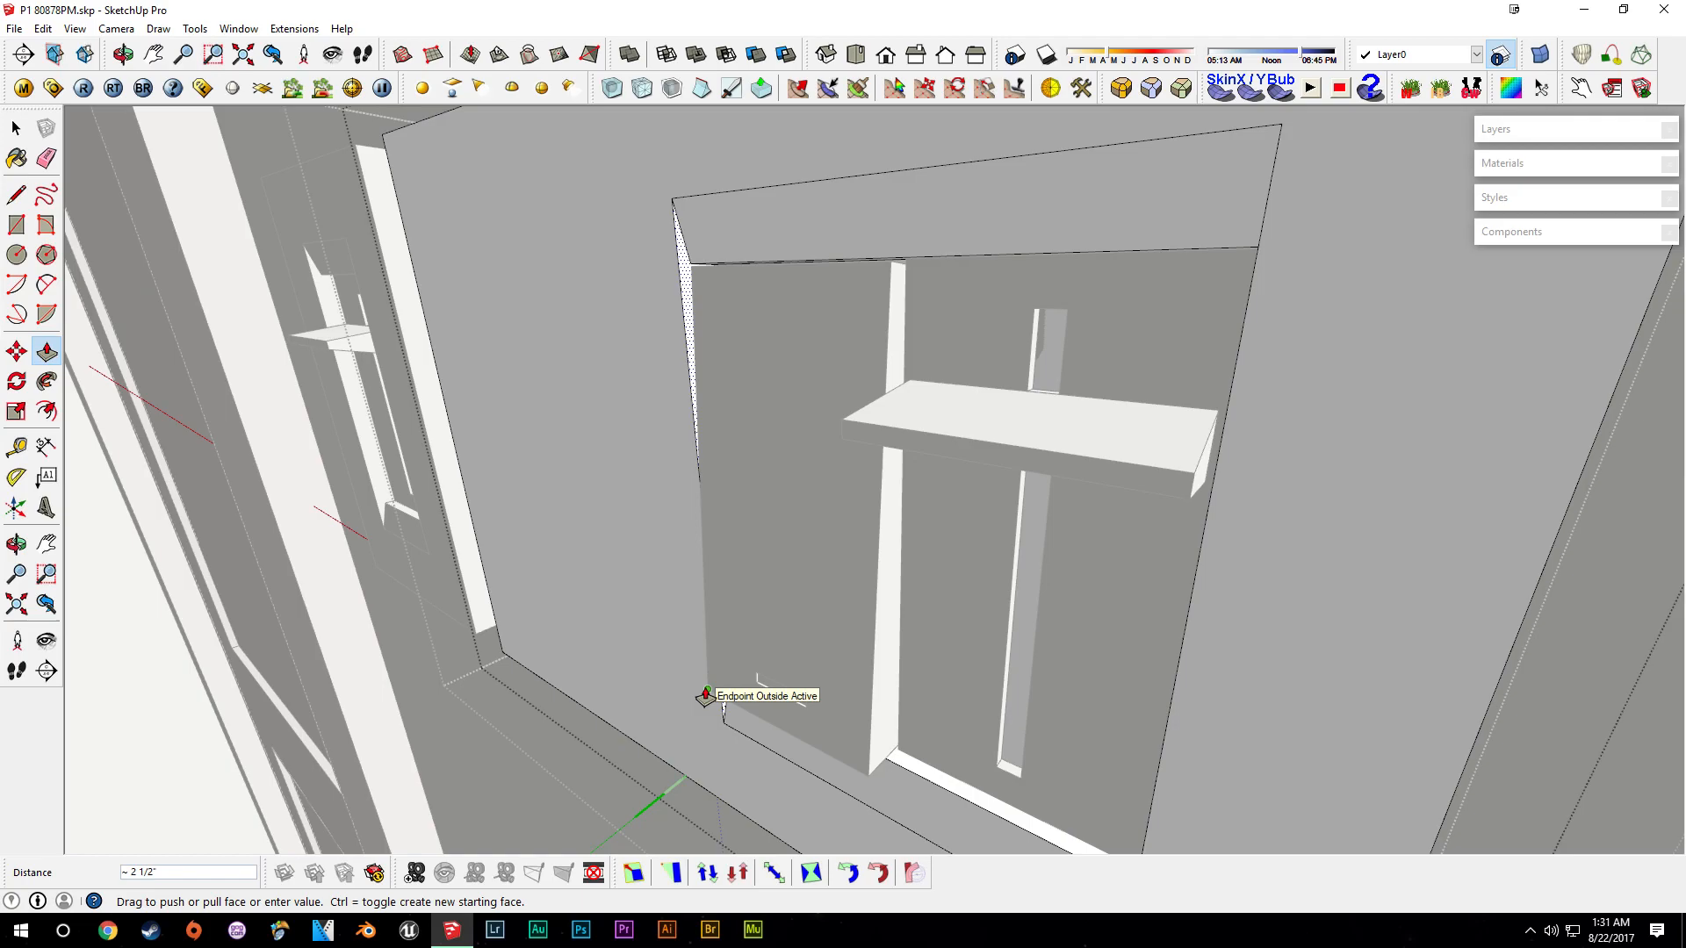
left_click(705, 696)
middle_click_drag(693, 693, 1307, 279)
key("t")
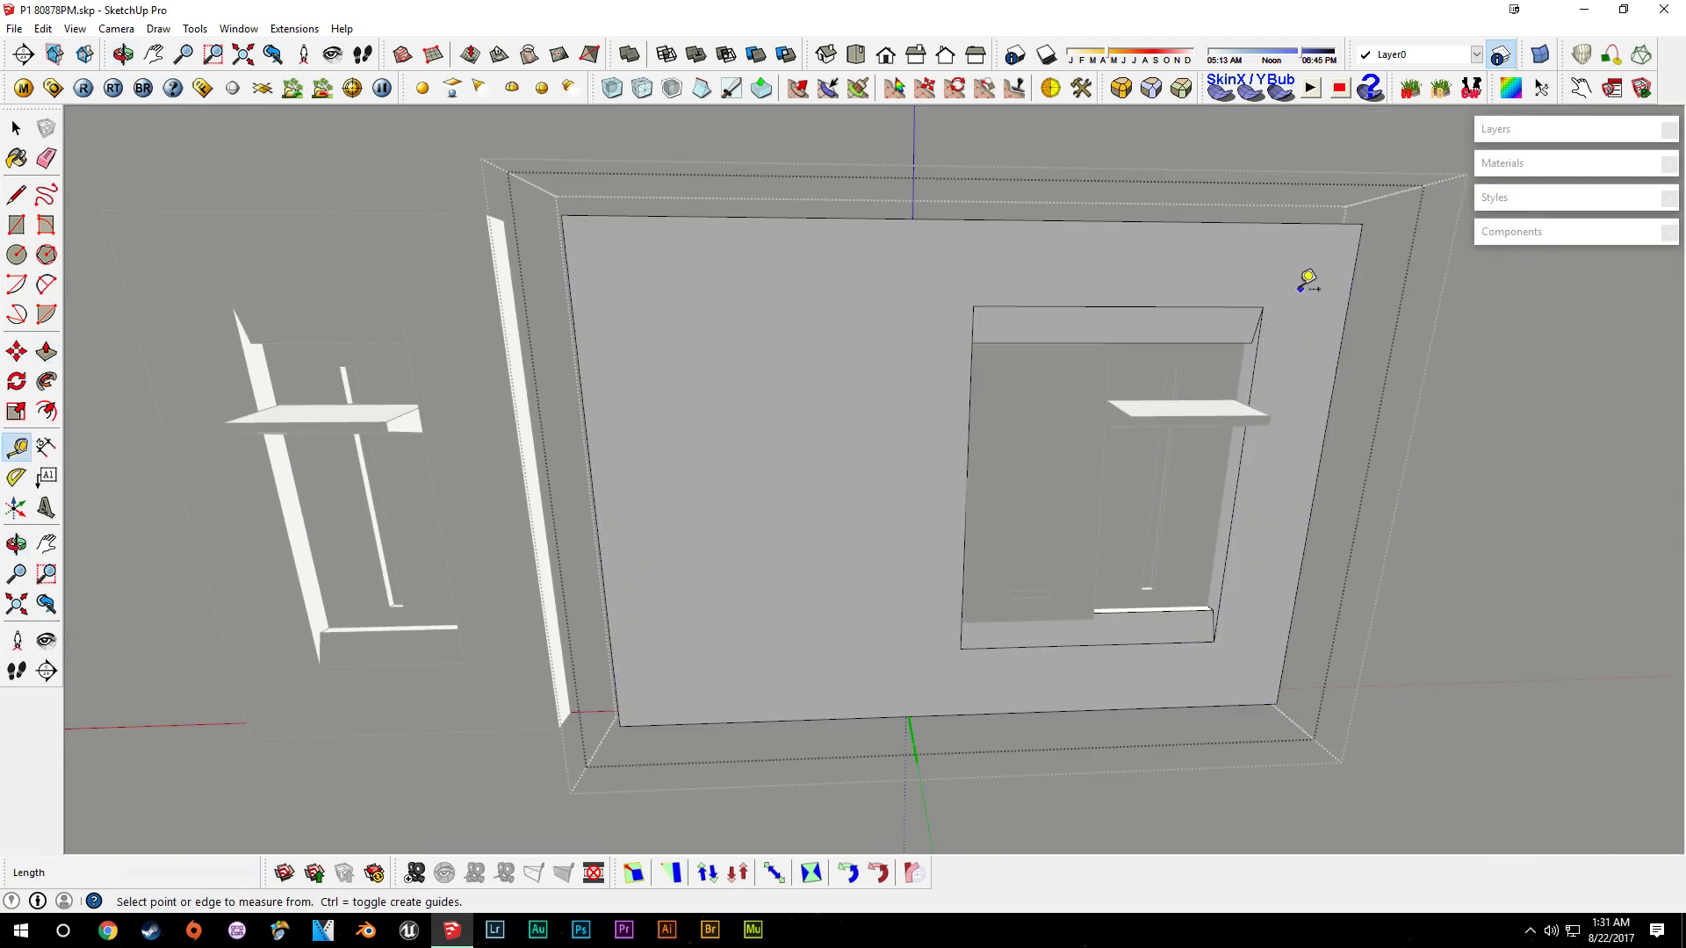
- Push/pull the remaining face inside the new switch plate and erase the stray edges left within it
key("space")
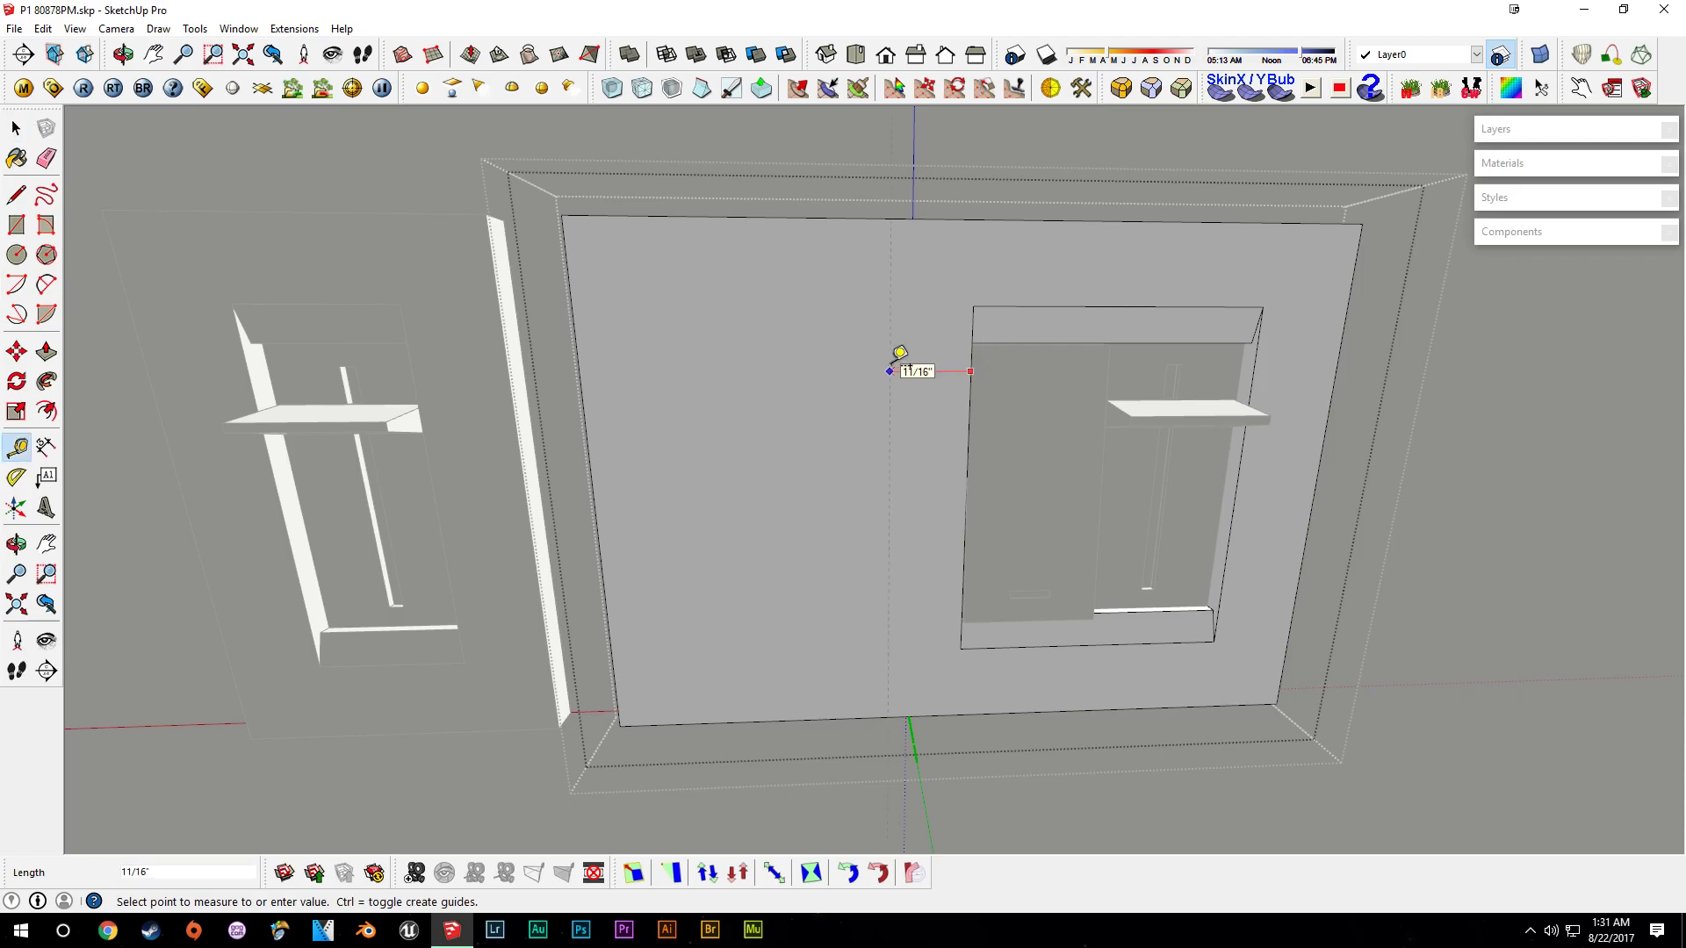
key("p")
middle_click_drag(764, 432, 877, 688)
mouse_move(711, 627)
middle_mouse_down()
mouse_move(726, 346)
mouse_move(866, 523)
middle_mouse_up()
key("e")
left_click_drag(713, 340, 711, 344)
mouse_move(711, 344)
middle_mouse_down()
mouse_move(629, 346)
mouse_move(691, 123)
middle_mouse_up()
left_click_drag(647, 783, 754, 581)
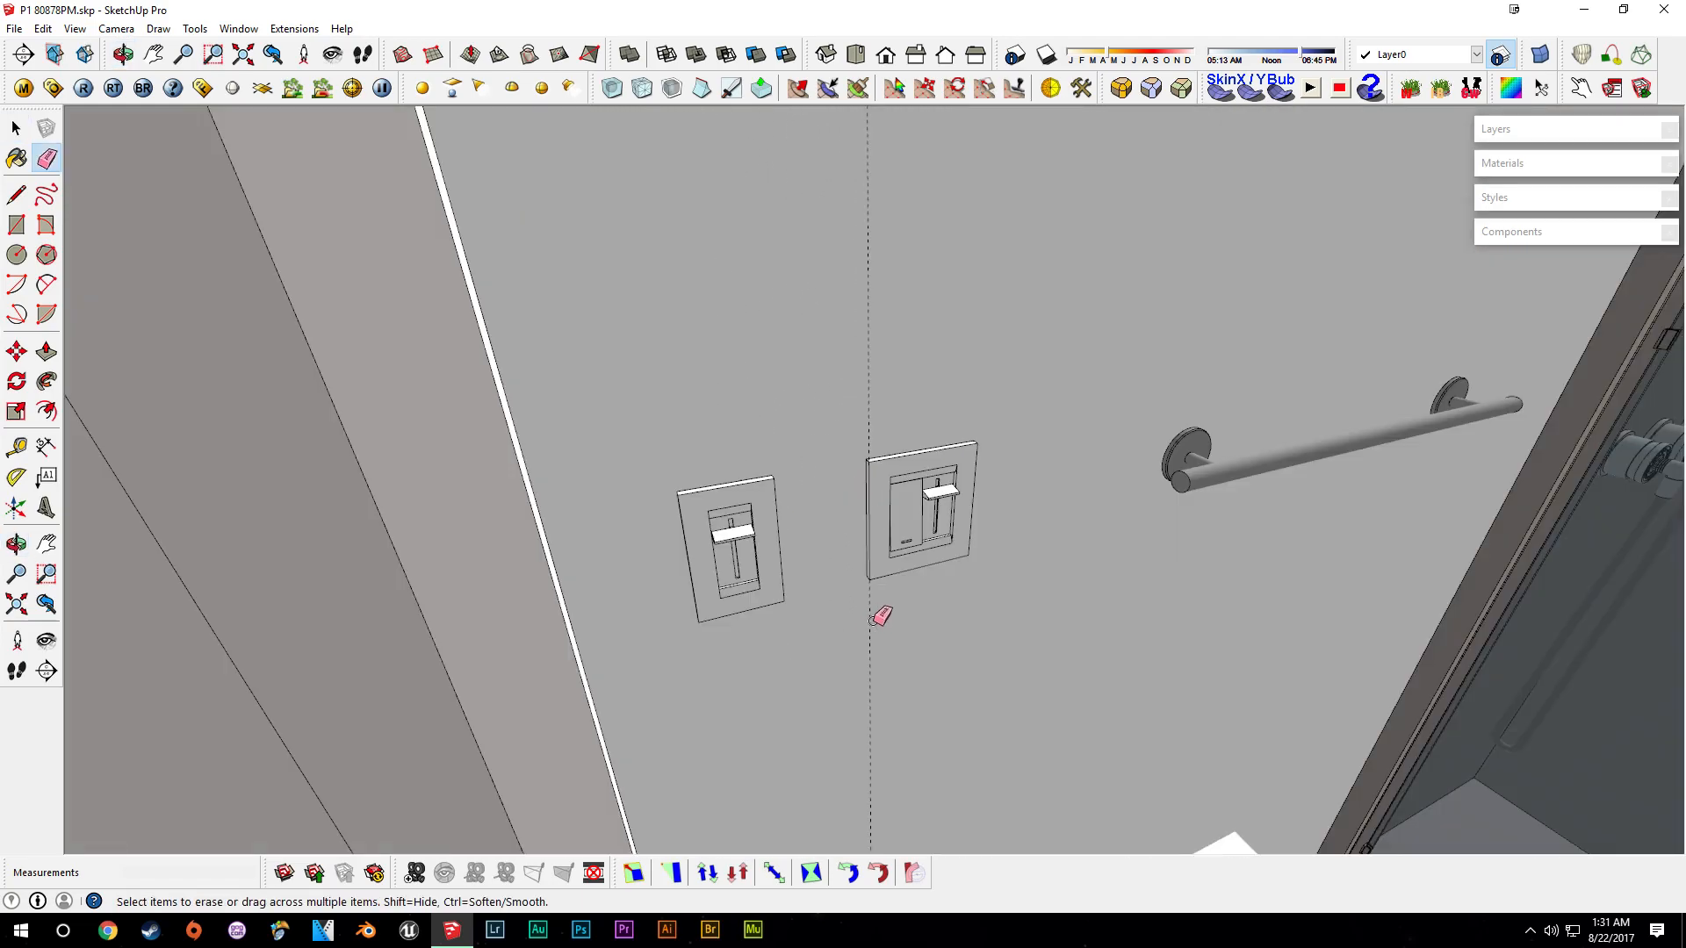
- Delete the old switch plate and move the new single-switch plate into its place on the bathroom wall
scroll(816, 601, "up", 3)
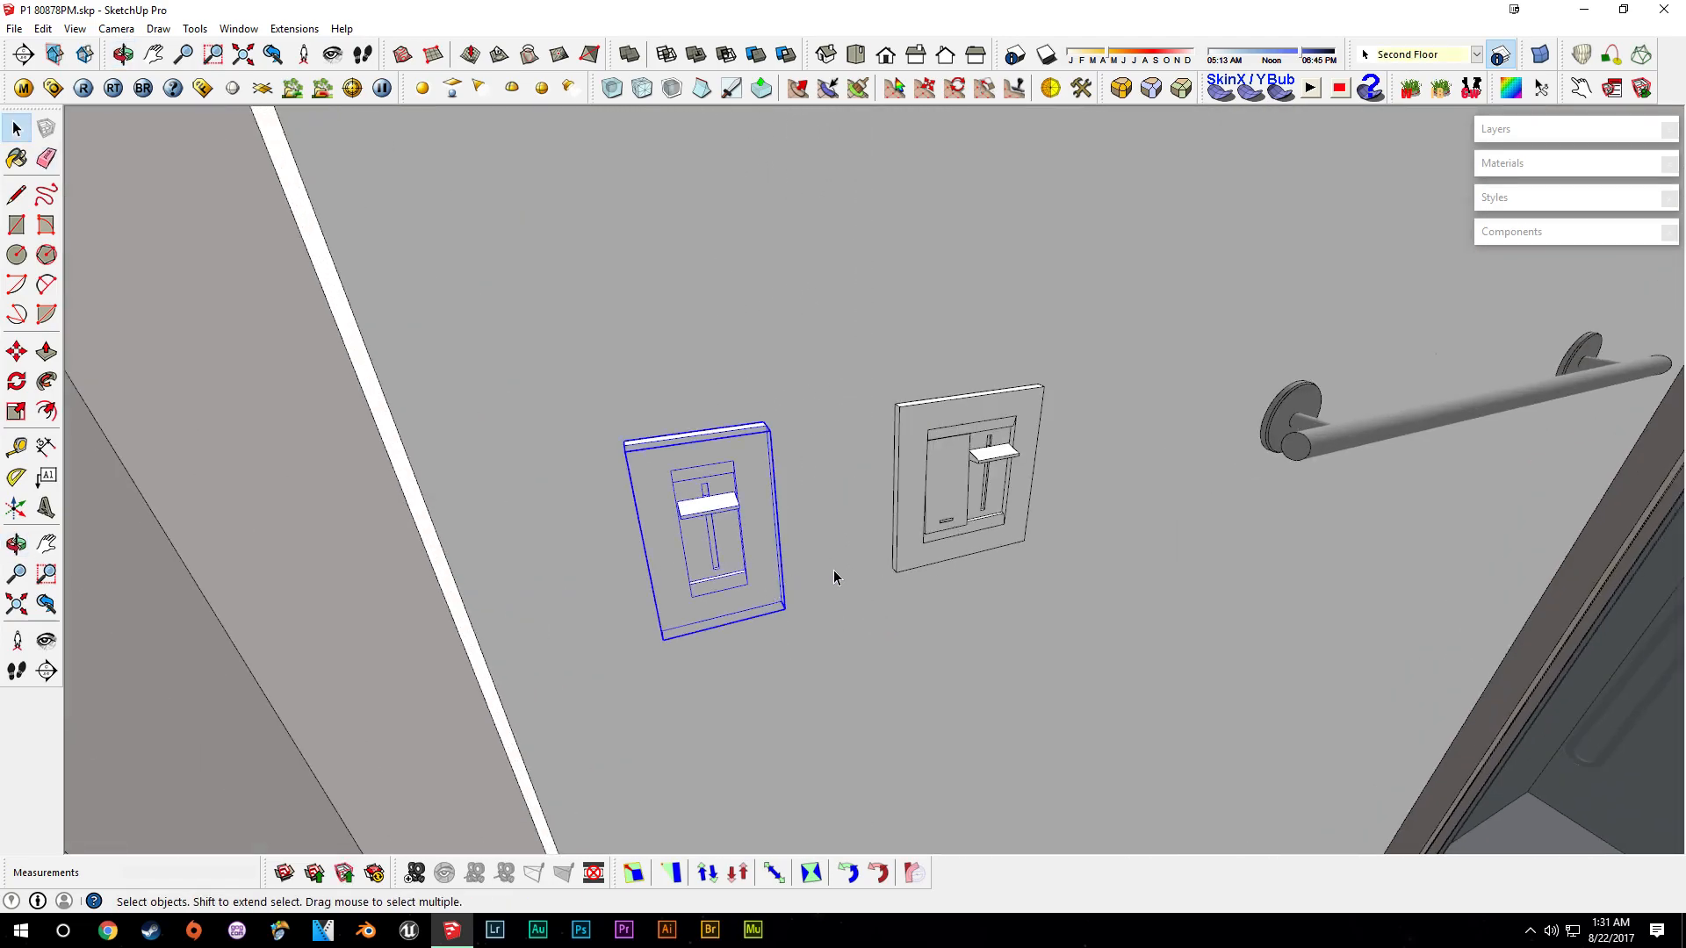
key("Delete")
key("m")
left_click(981, 518)
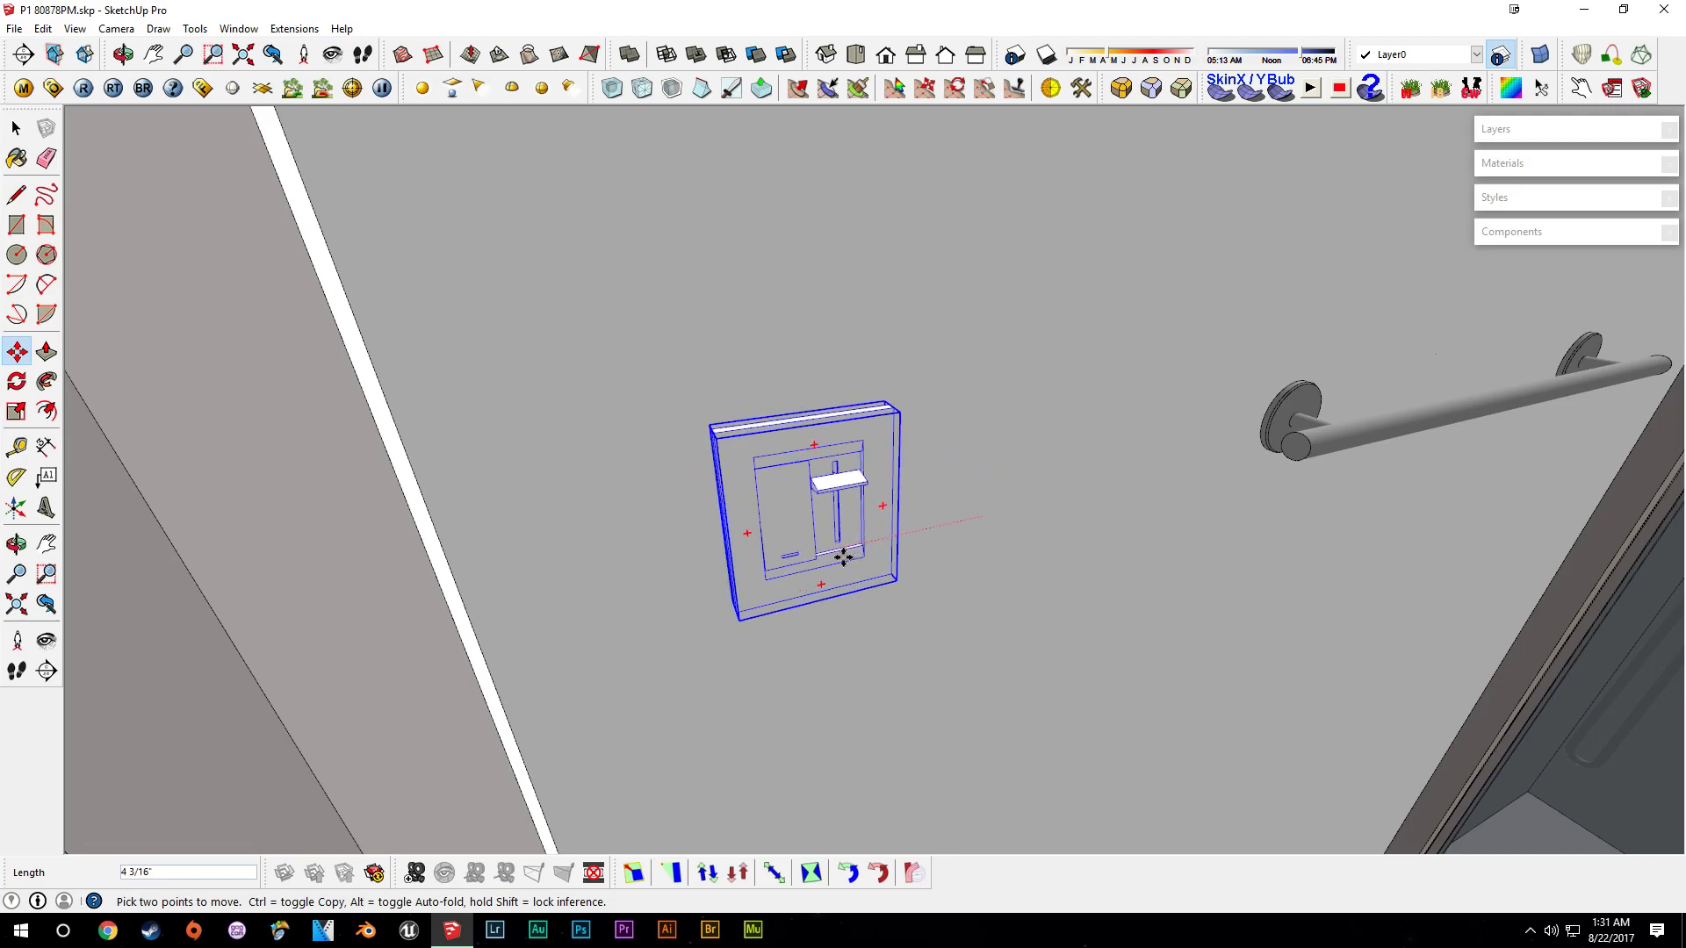
left_click(837, 549)
key("space")
scroll(843, 527, "down", 6)
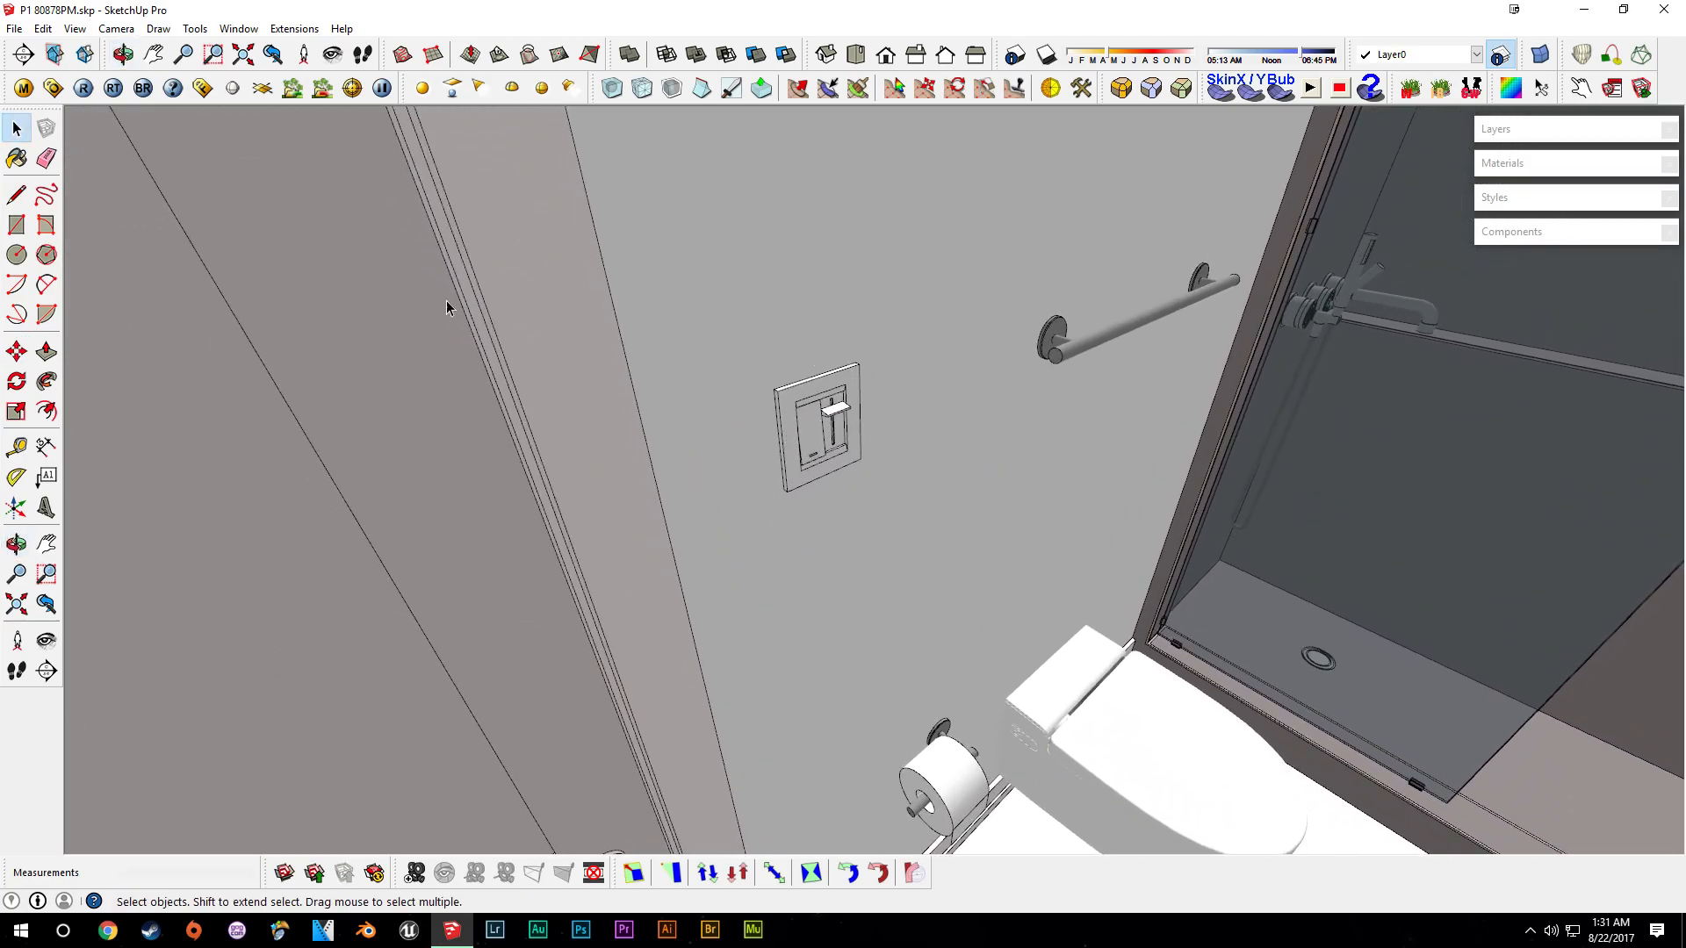
- Add a guide on the first-floor laundry closet doorframe and paste the switch plate onto it
middle_click_drag(1082, 499, 1130, 413)
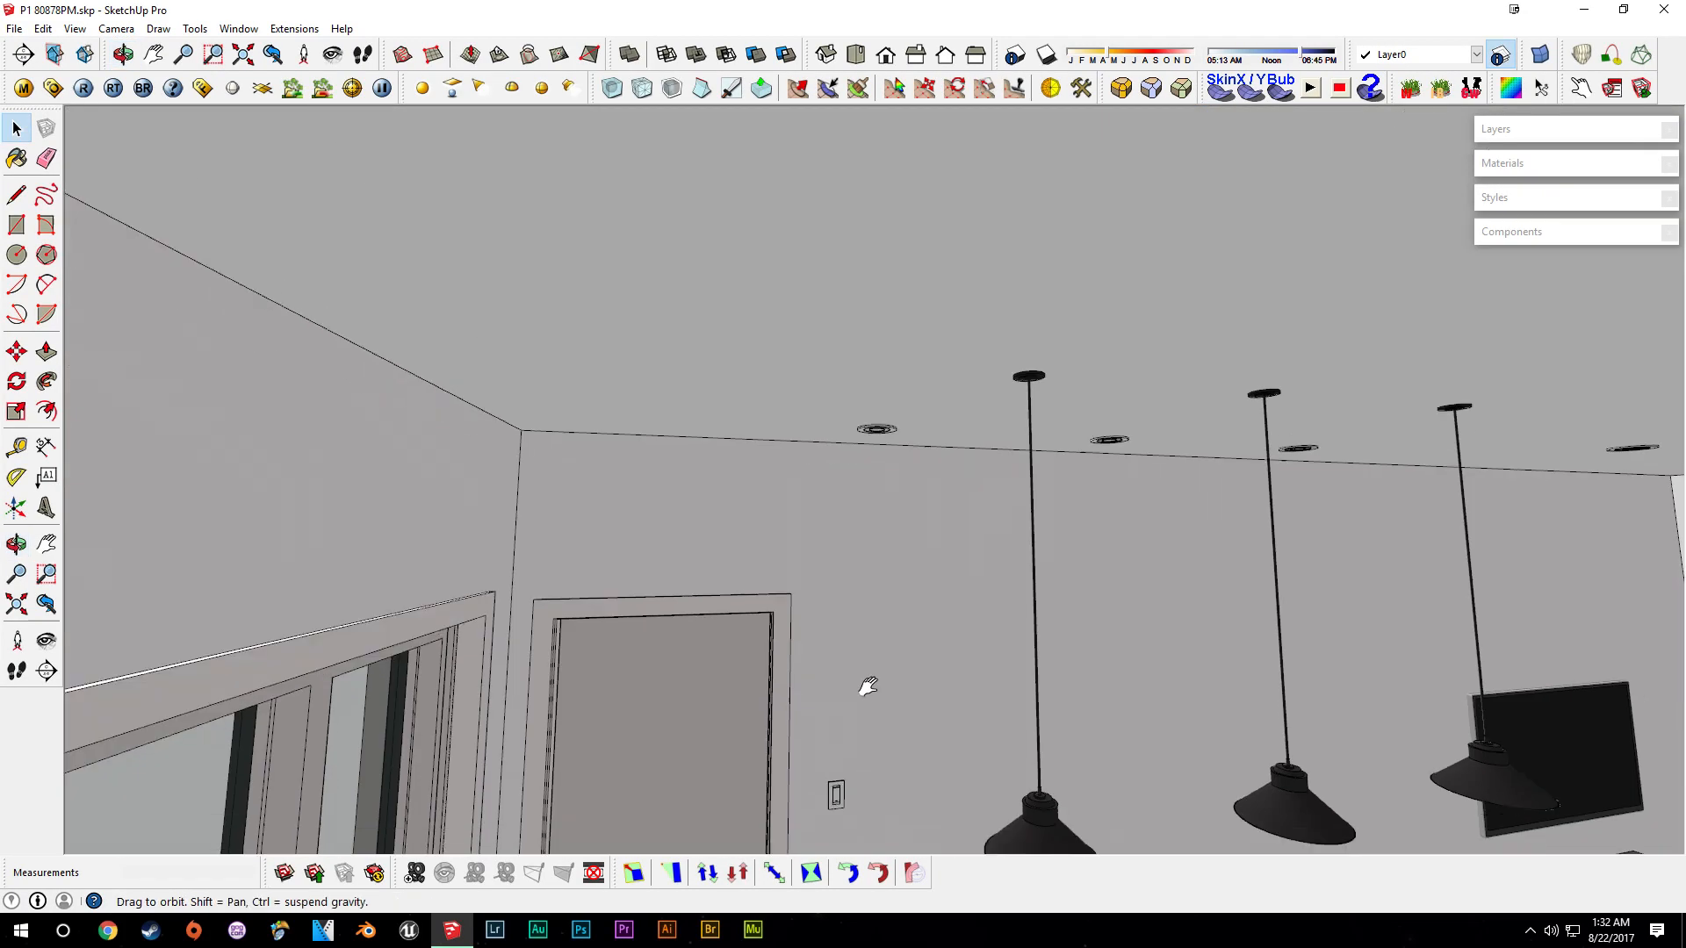
scroll(838, 593, "up", 5)
middle_click_drag(866, 689, 891, 553)
left_click(849, 575)
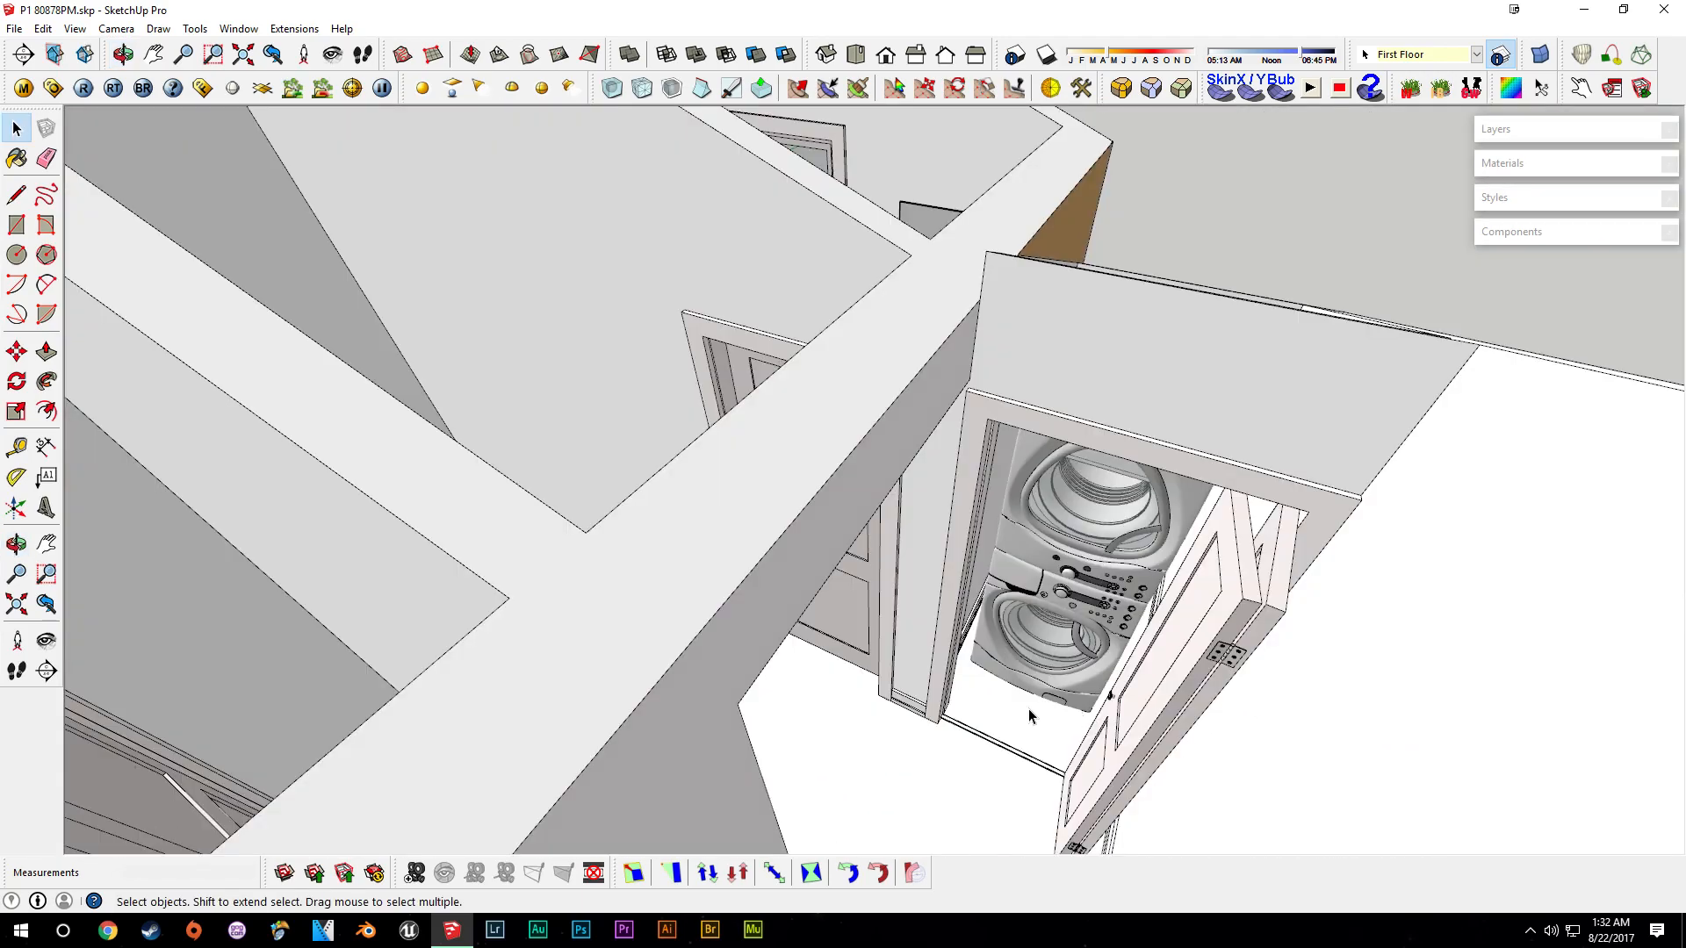
middle_click_drag(1065, 719, 852, 678)
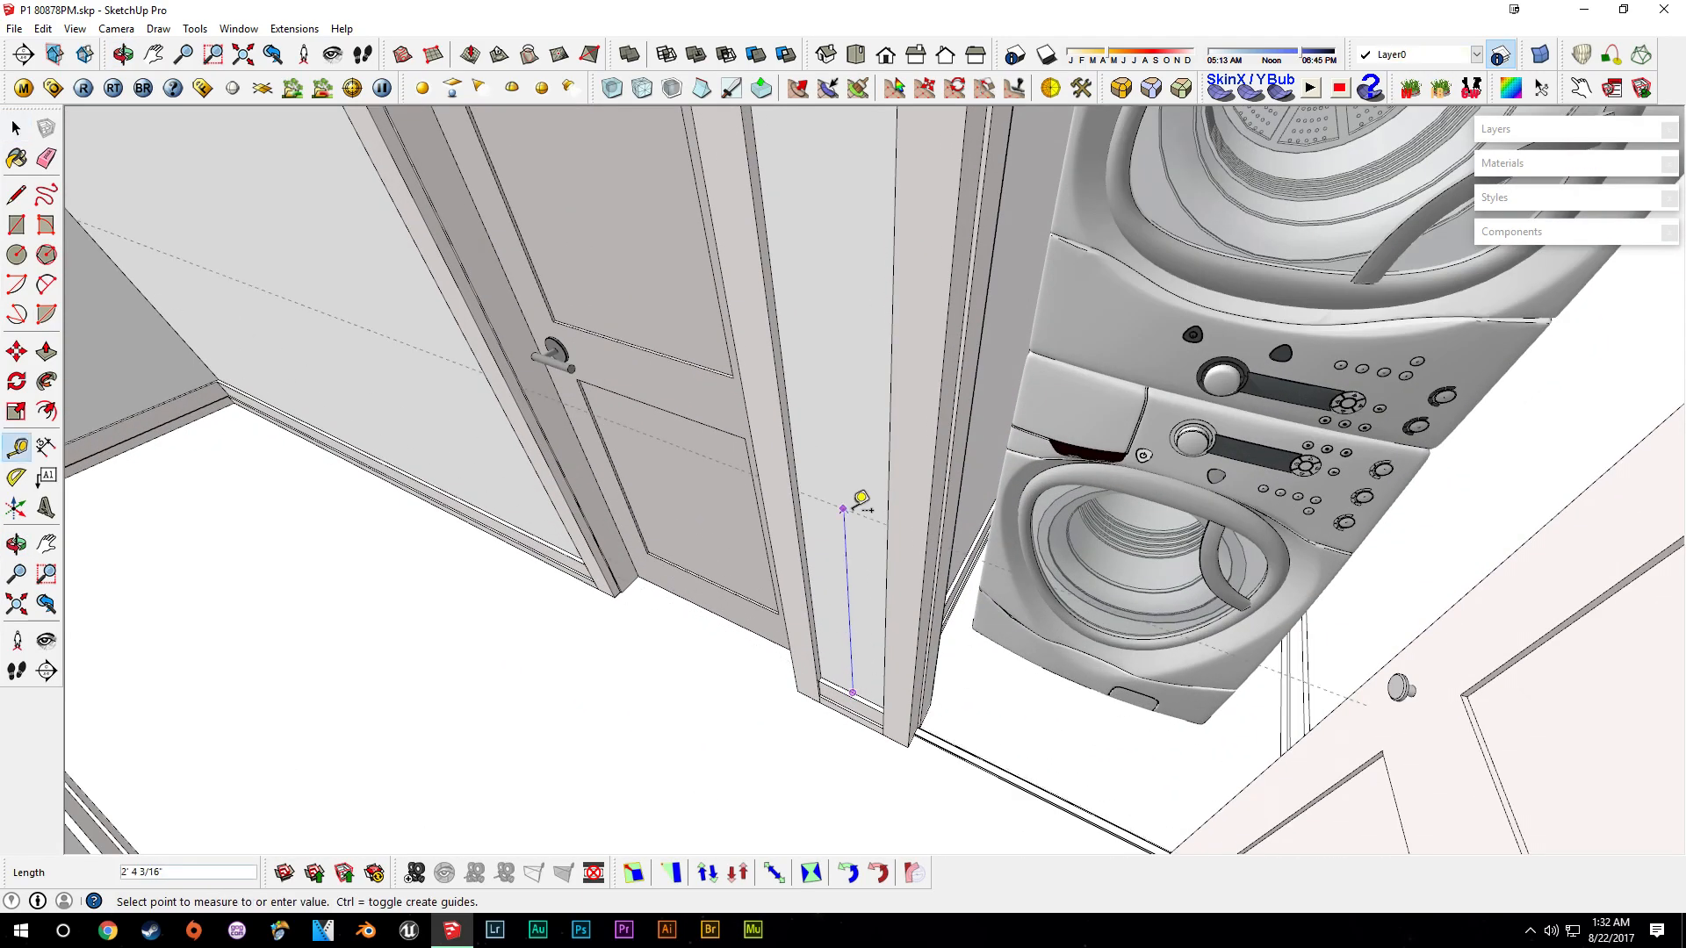
key("ctrl+v")
middle_click_drag(825, 492, 807, 596)
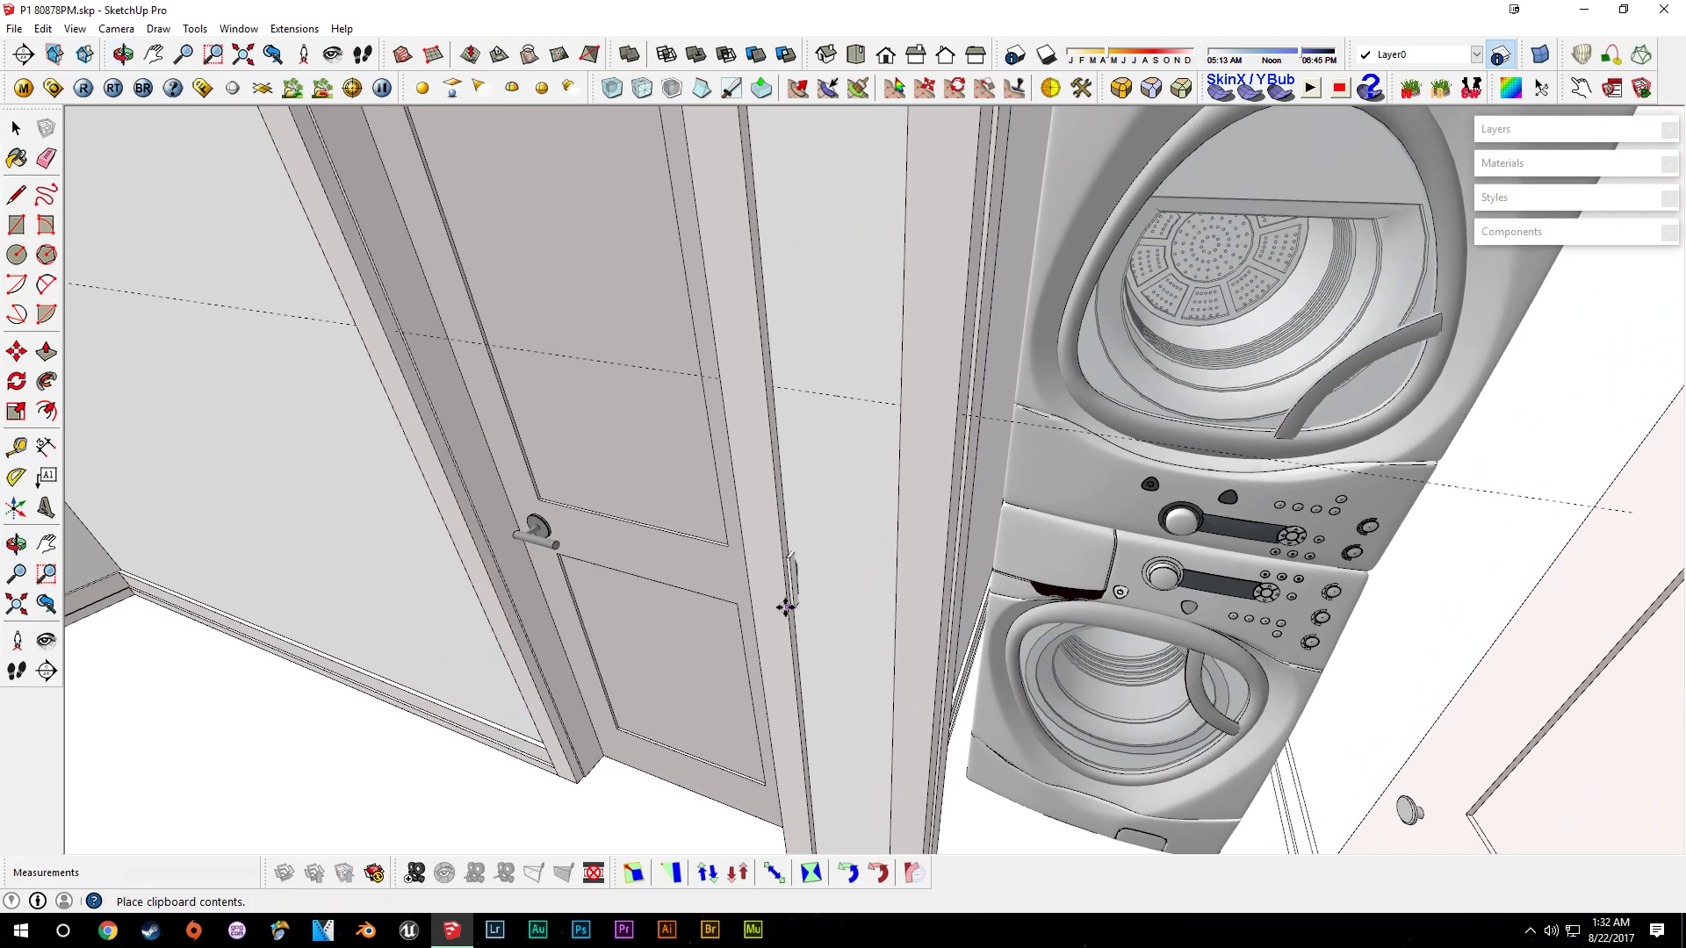
scroll(795, 602, "up", 3)
left_click(793, 544)
left_click(774, 568)
- Rotate the pasted switch plate to sit flat against the doorframe wall and move it into position
scroll(772, 584, "up", 4)
key("q")
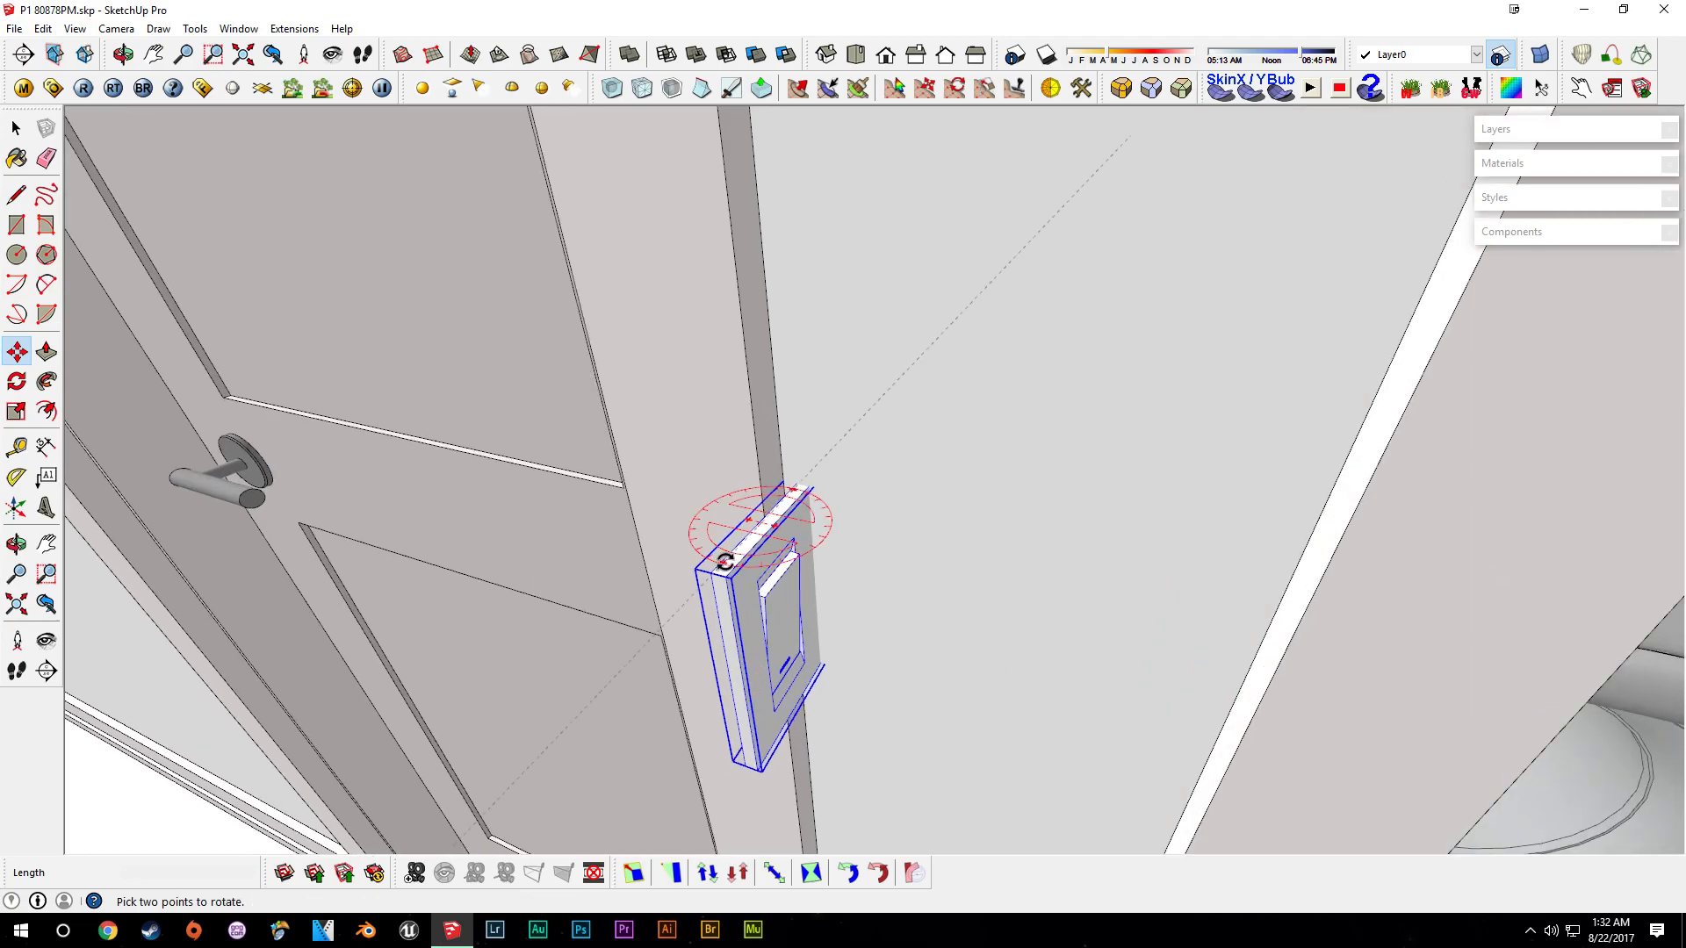
left_click(724, 562)
left_click(688, 514)
scroll(830, 575, "down", 3)
left_click(838, 553)
scroll(963, 332, "down", 1)
middle_click_drag(963, 332, 805, 703, "shift")
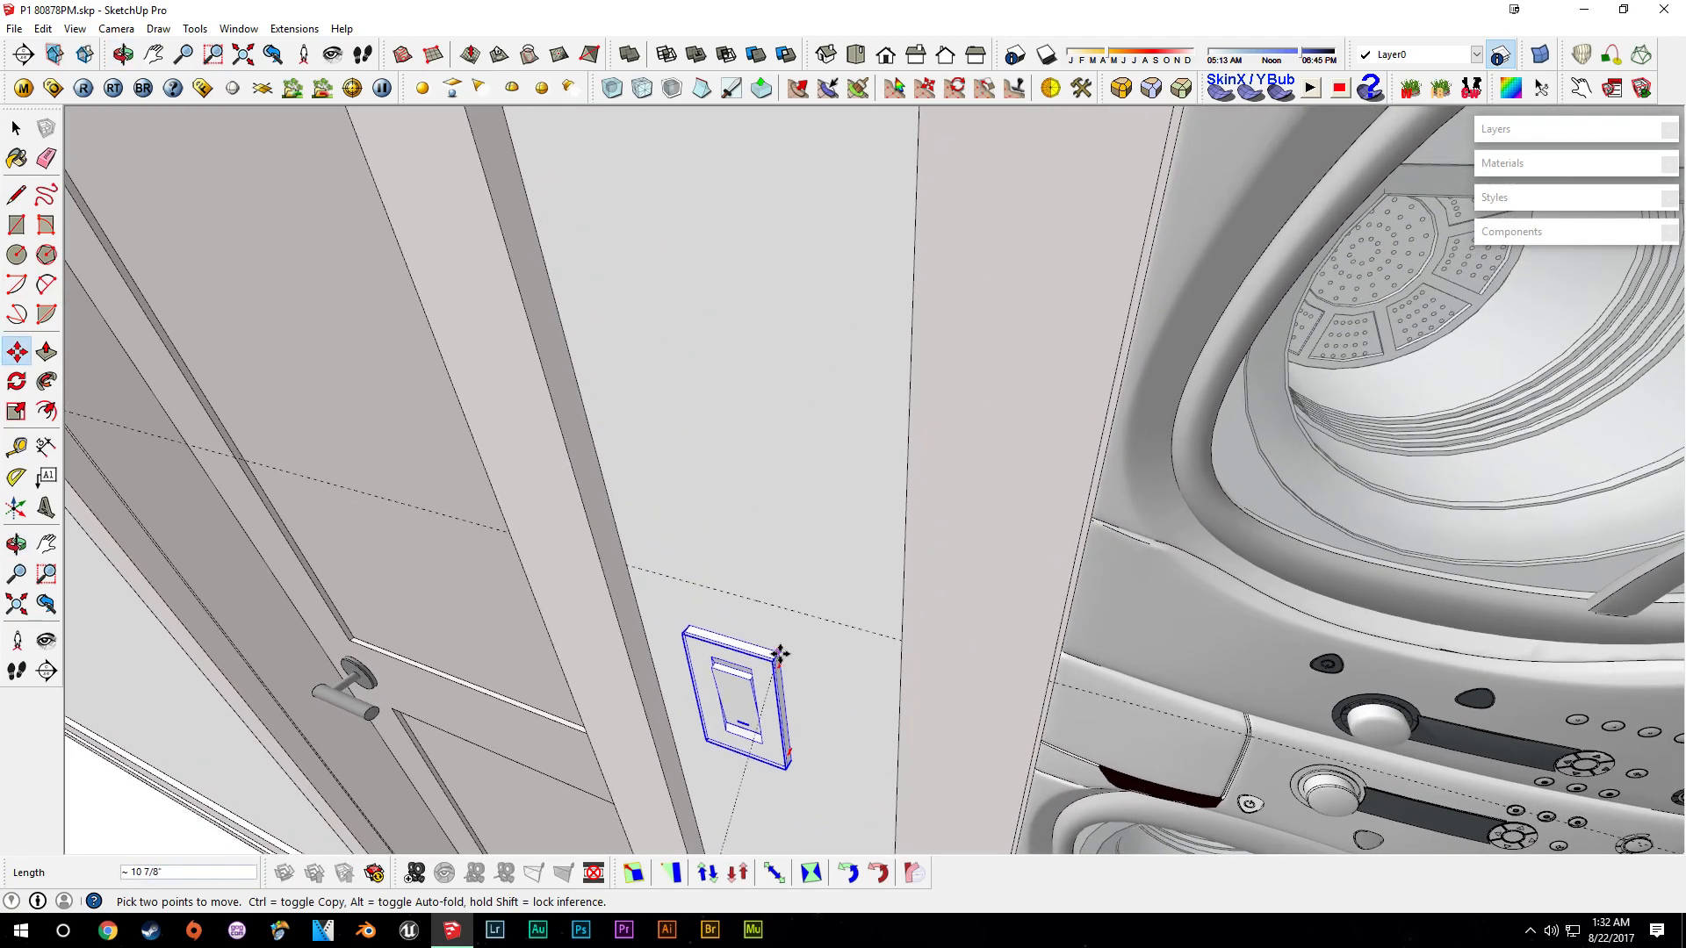
- Orbit to the first-floor multi-switch plate near the stairs and select it for copying
scroll(1033, 455, "down", 10)
scroll(997, 515, "up", 2)
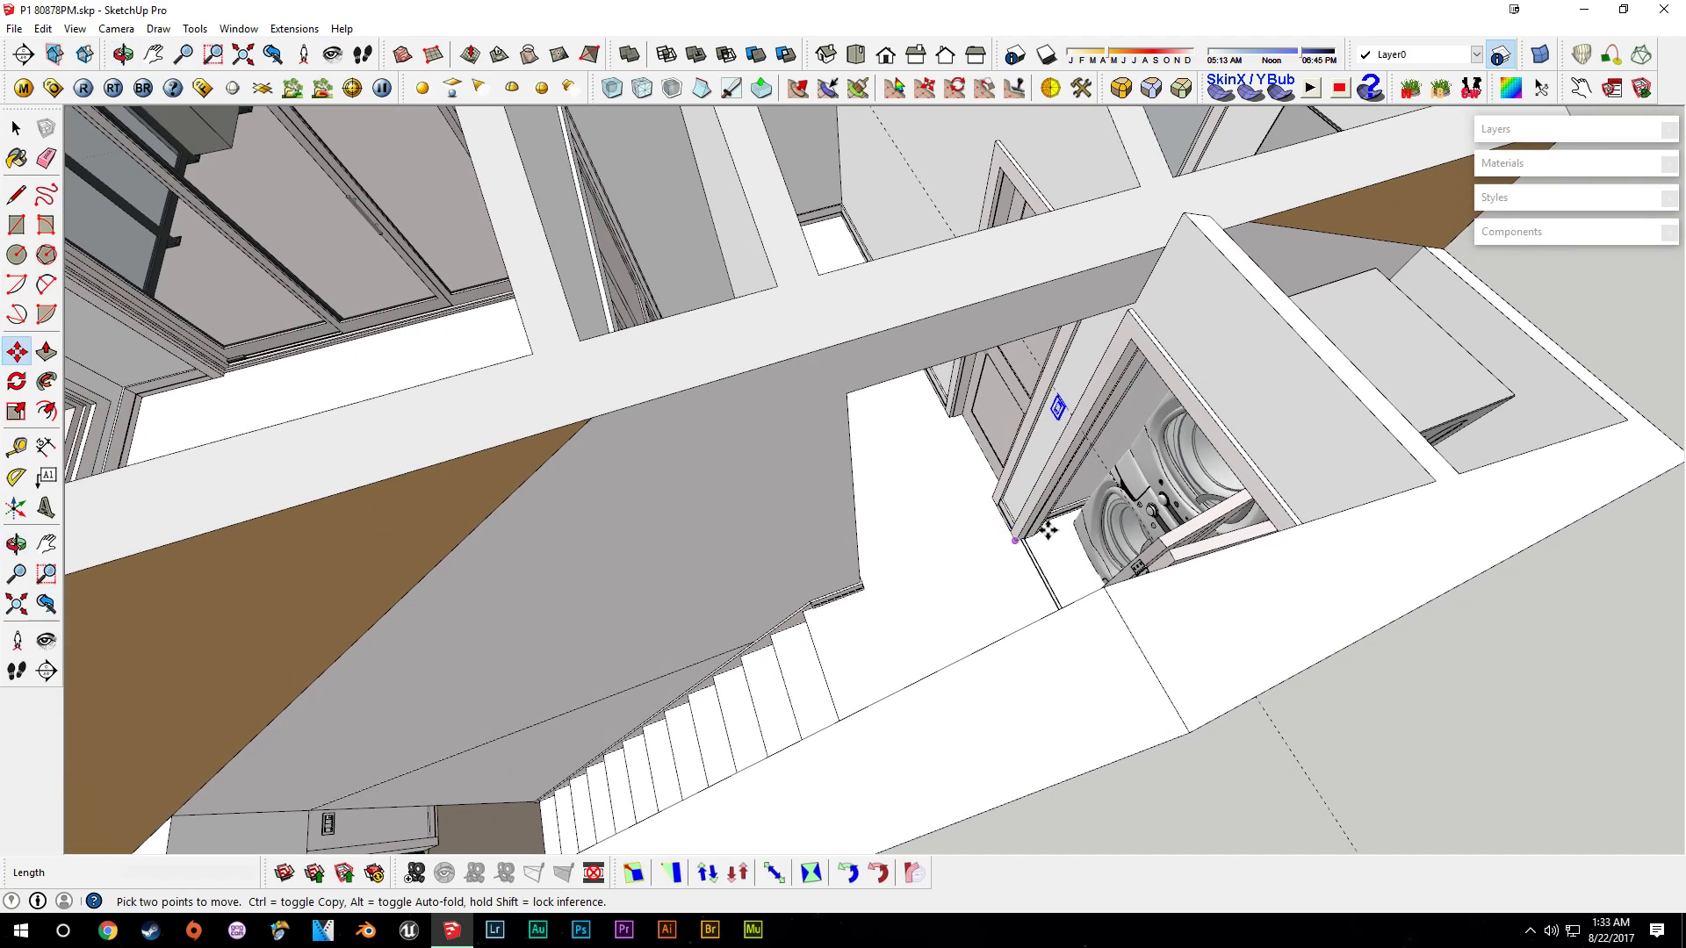
middle_click_drag(1076, 560, 756, 612)
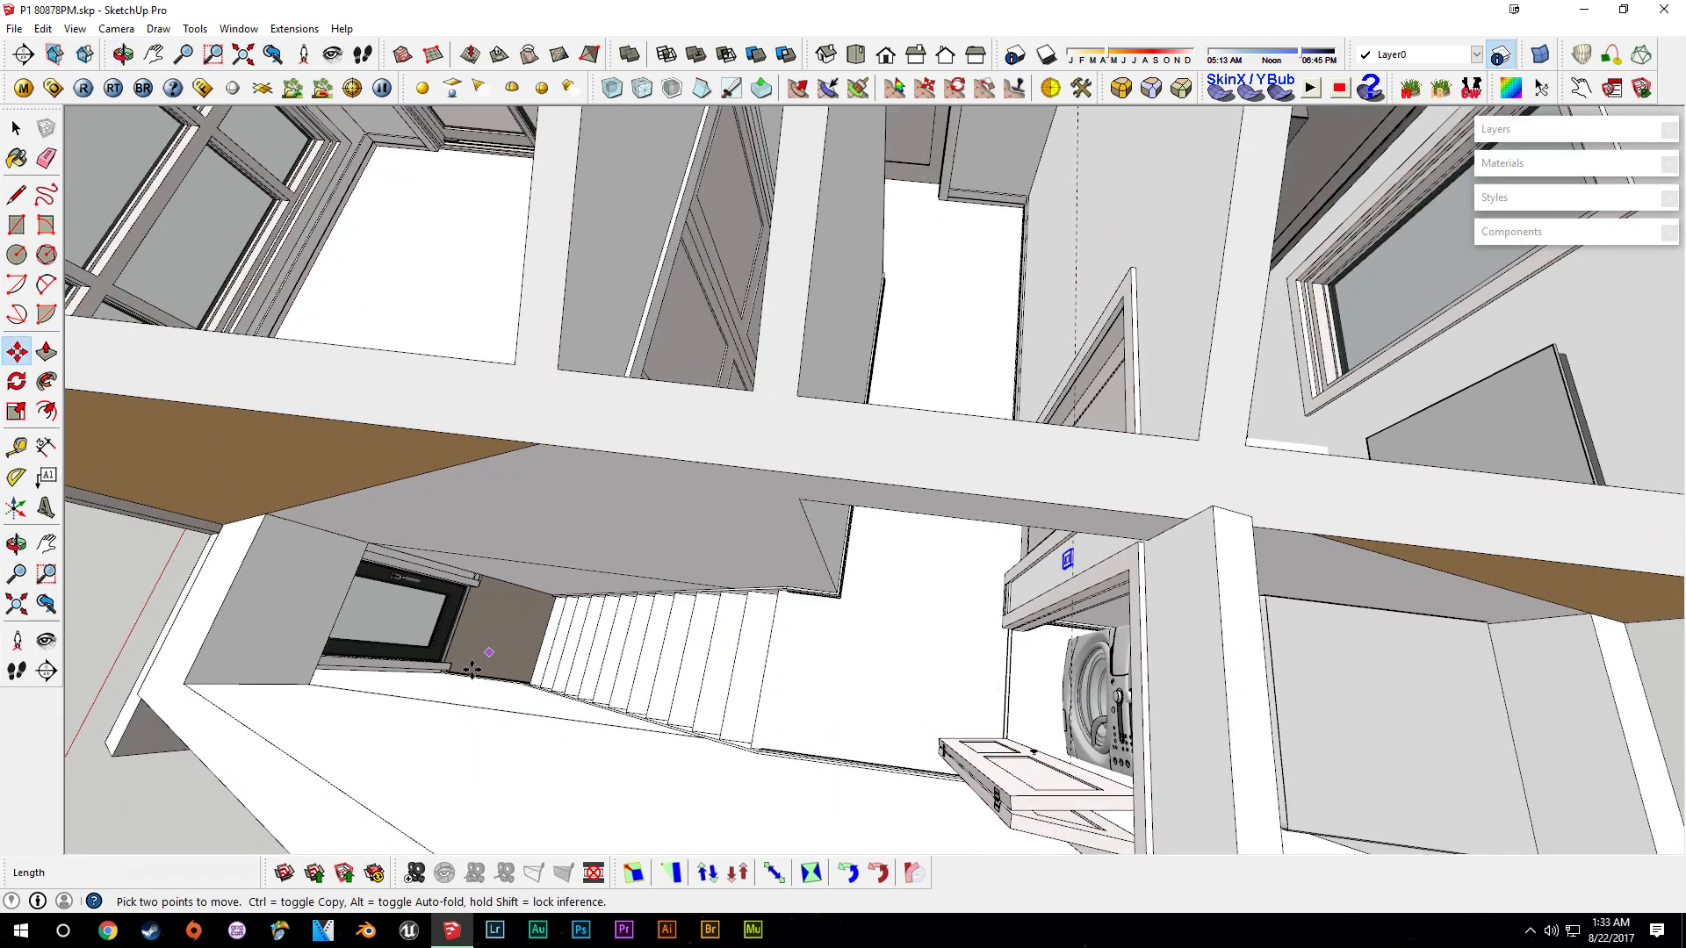
middle_click_drag(920, 437, 794, 400)
scroll(822, 560, "up", 5)
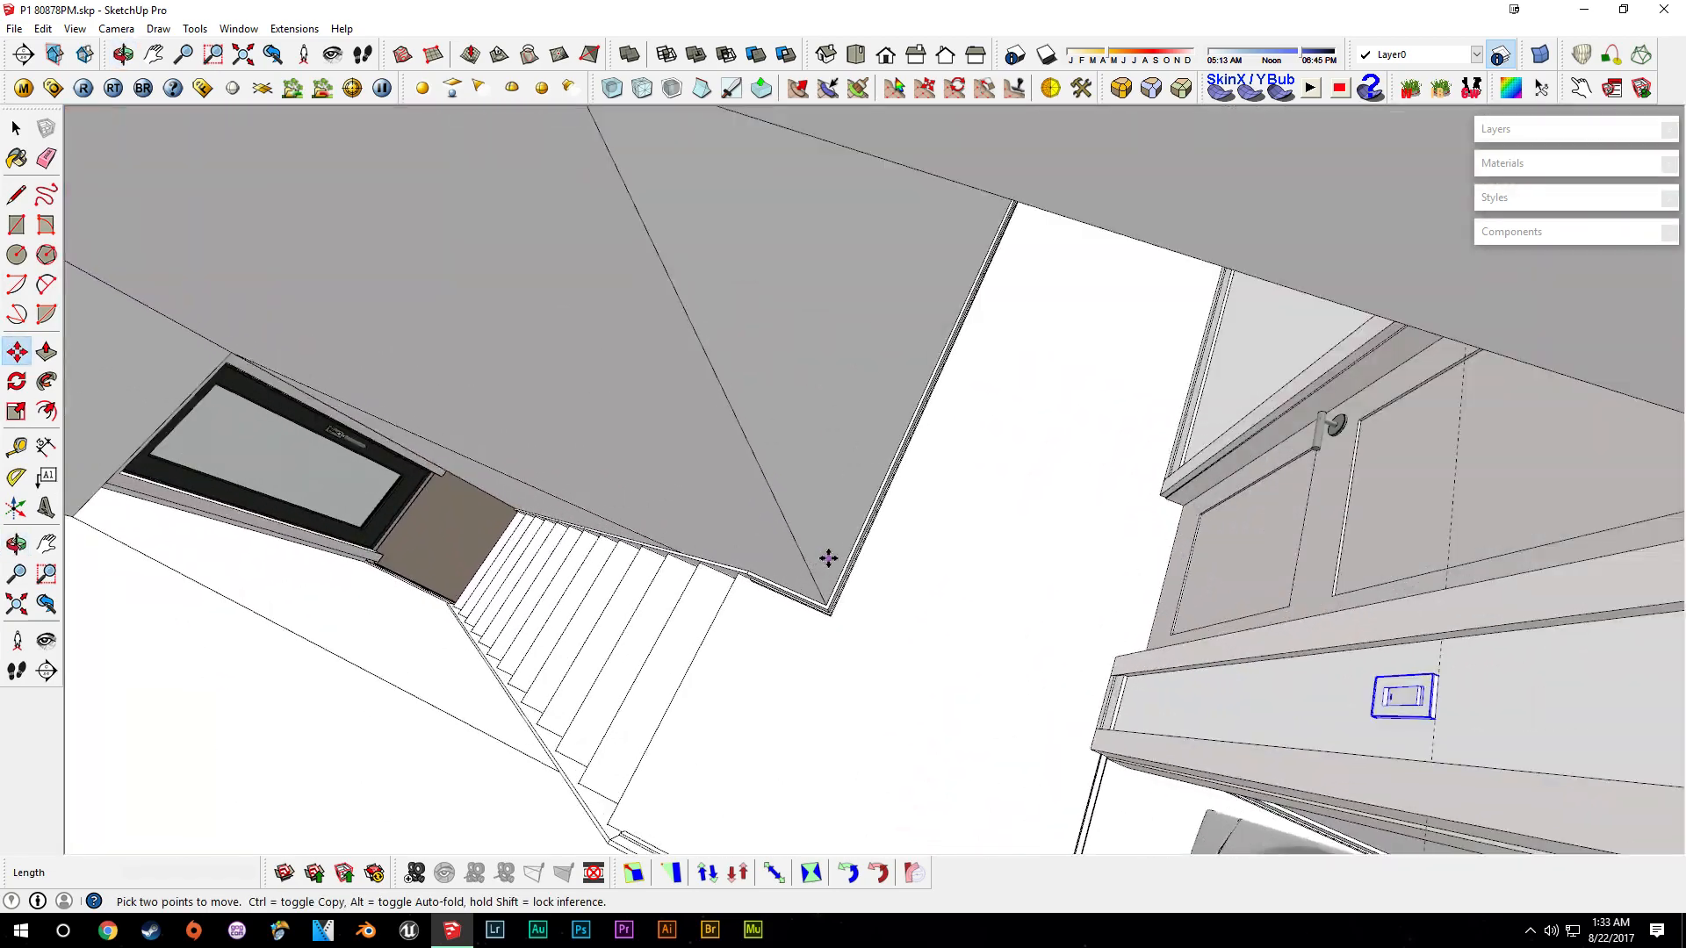
scroll(828, 559, "down", 5)
middle_click_drag(783, 613, 1071, 401)
scroll(1177, 576, "down", 3)
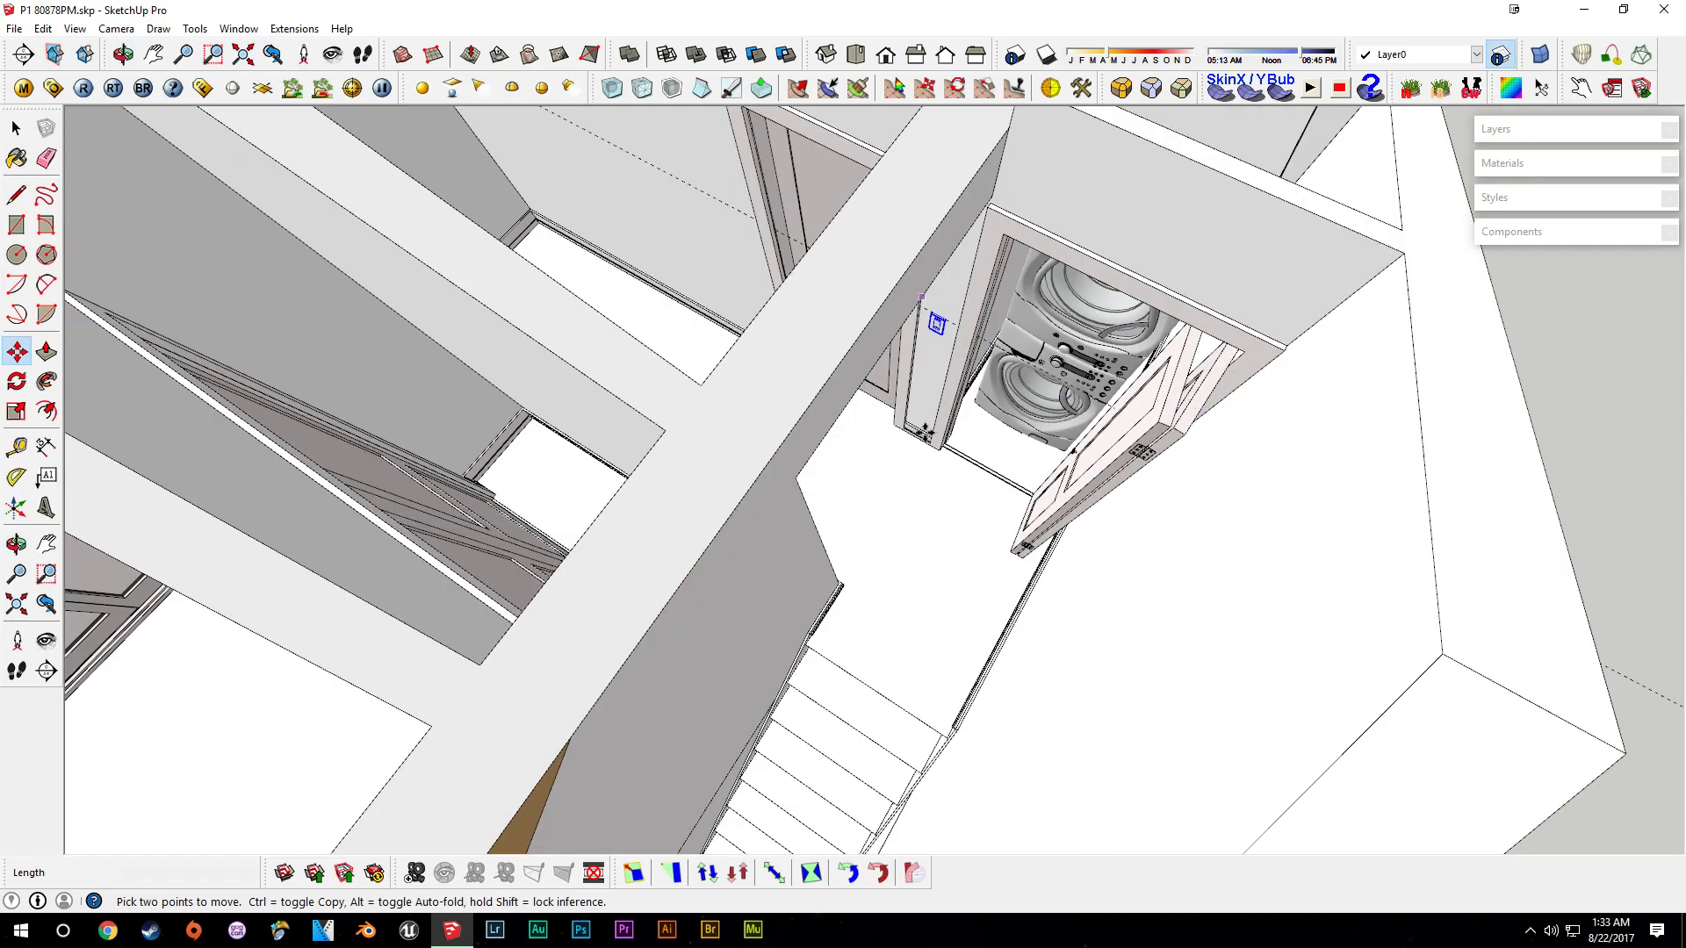
middle_click_drag(1056, 326, 1168, 455)
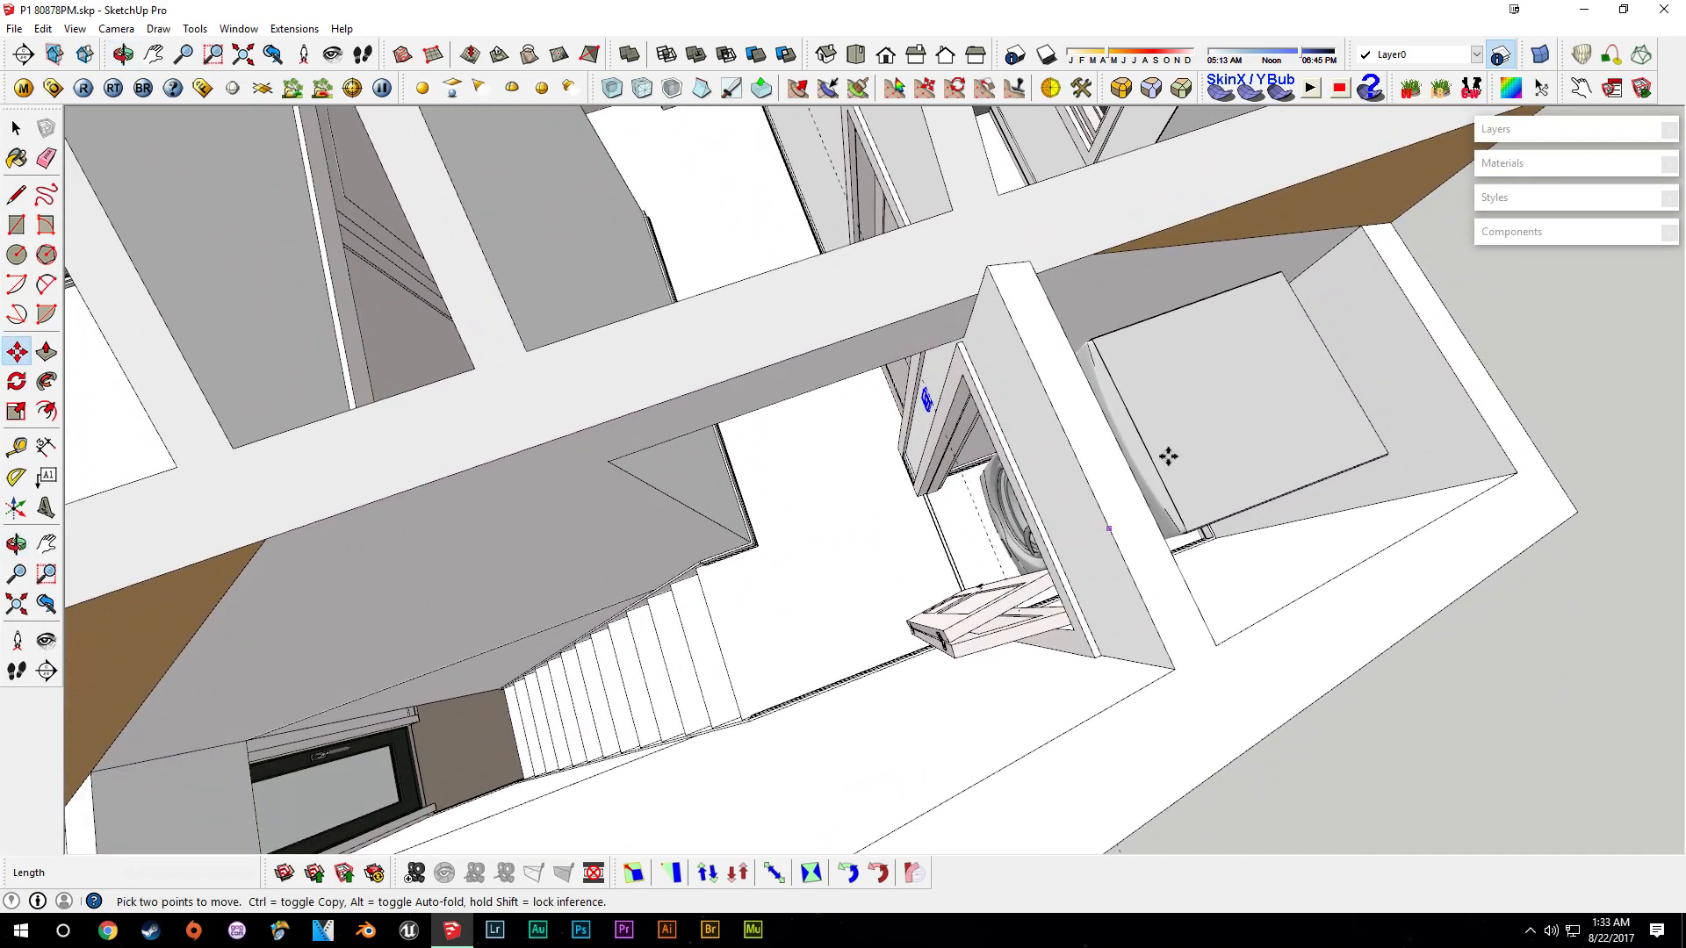
scroll(782, 585, "up", 2)
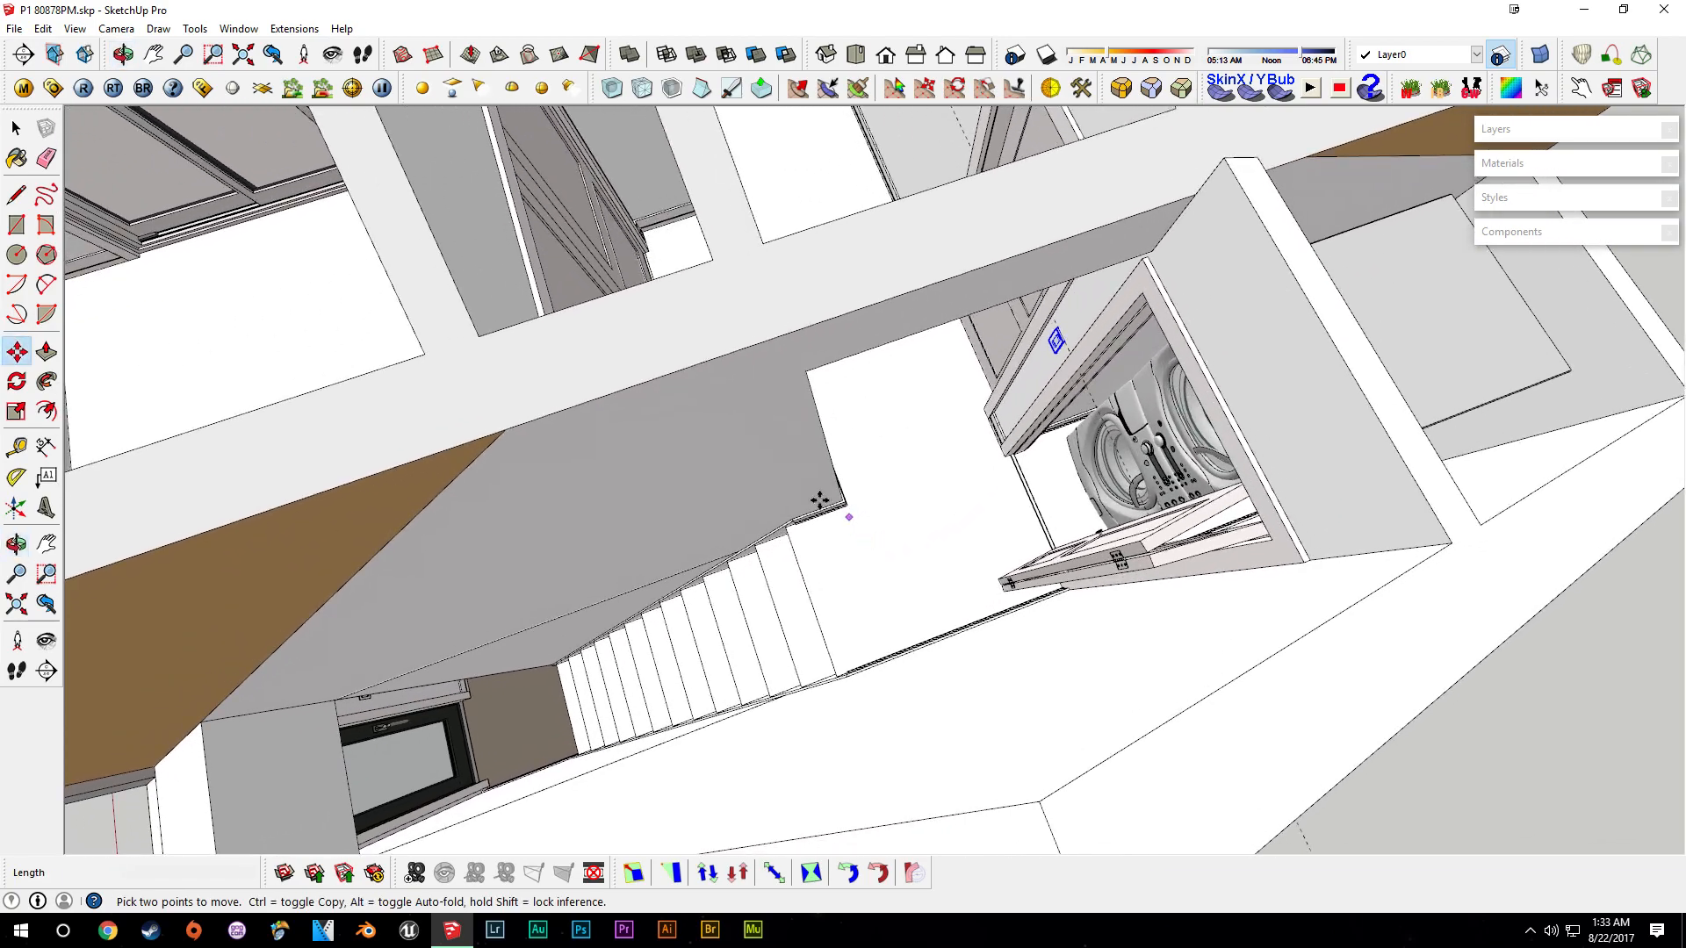
middle_click_drag(944, 459, 834, 237)
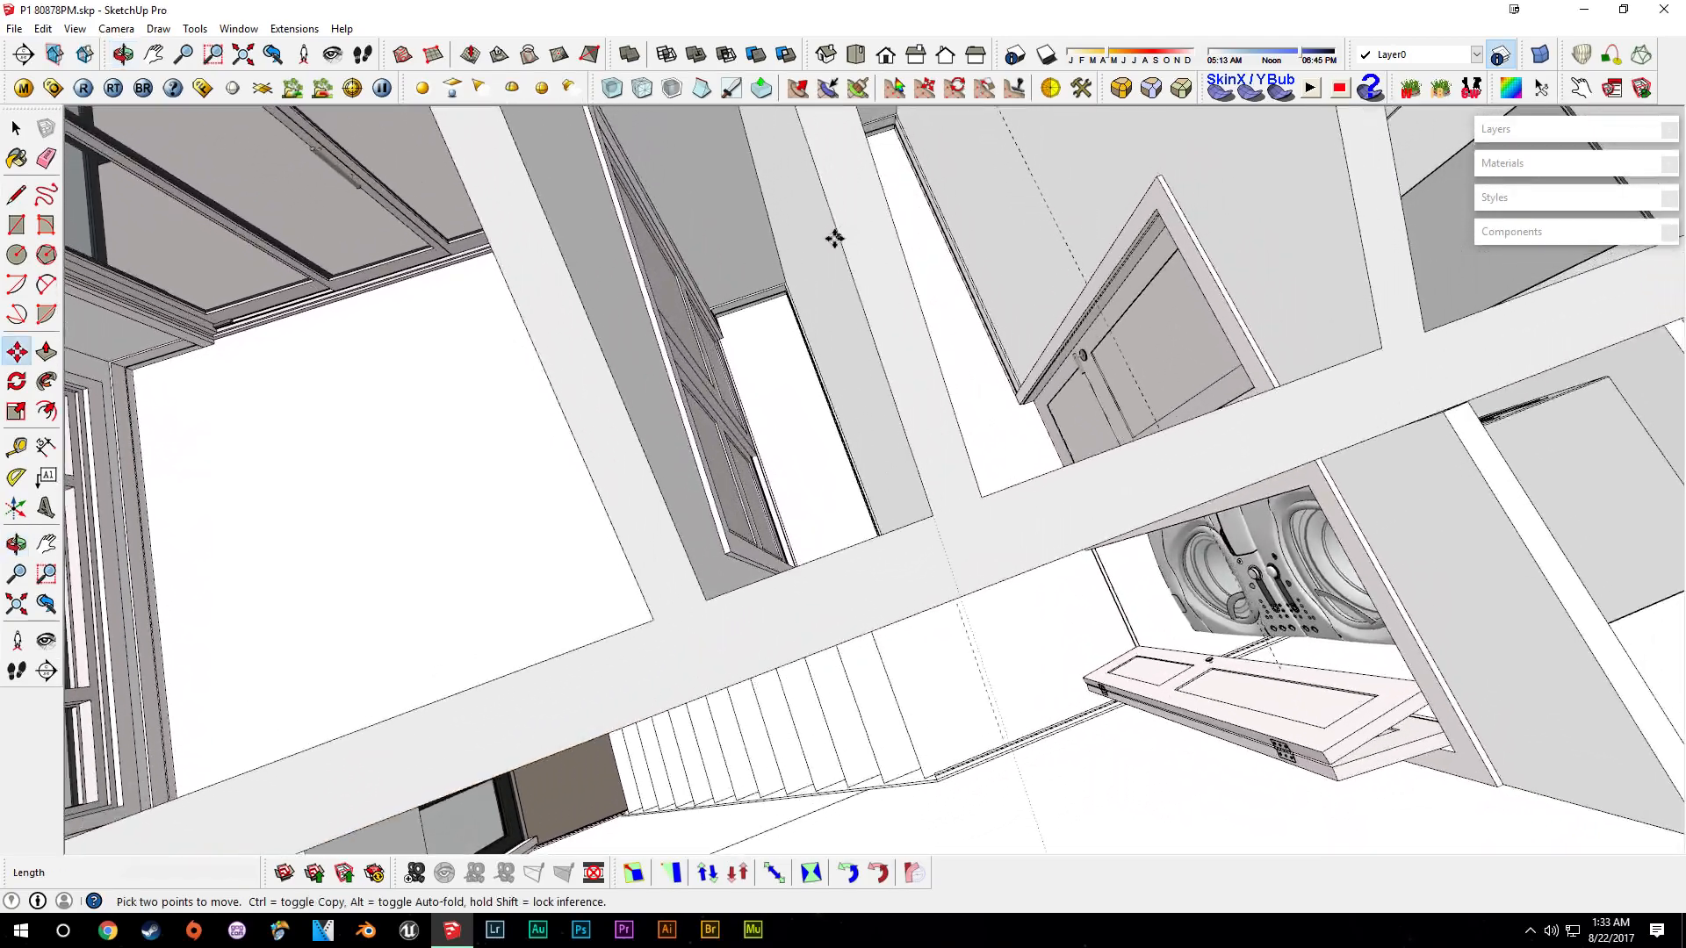
middle_click_drag(977, 690, 1081, 576)
middle_click_drag(1173, 520, 793, 425)
left_click(682, 305)
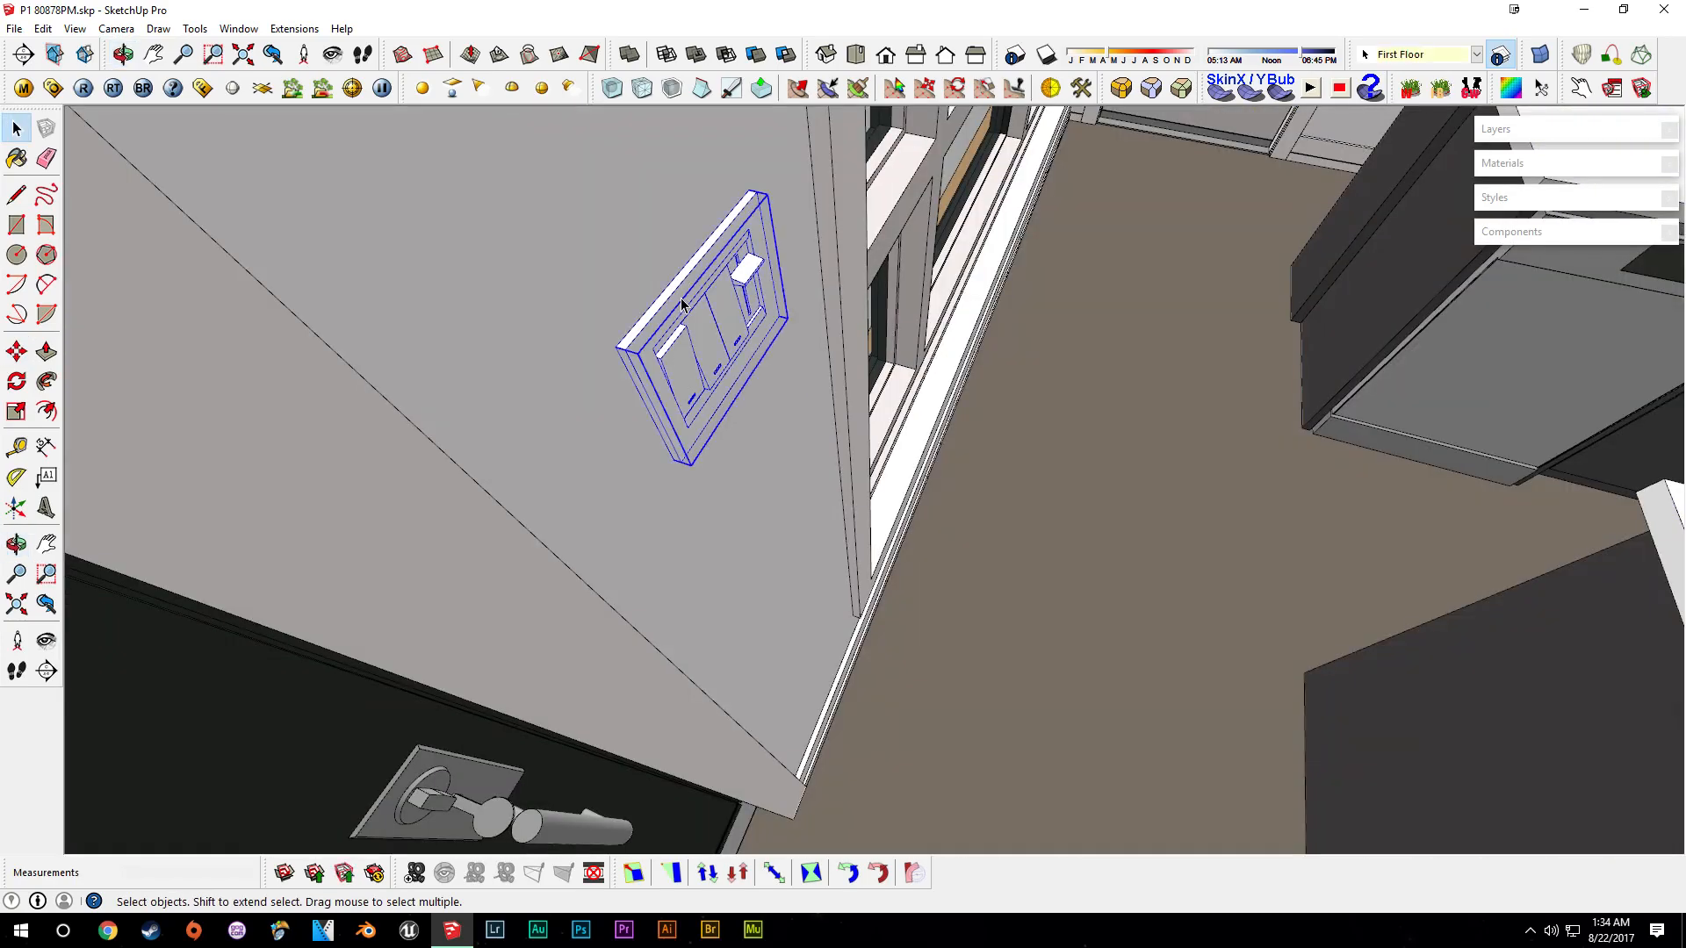
middle_click_drag(754, 479, 594, 381)
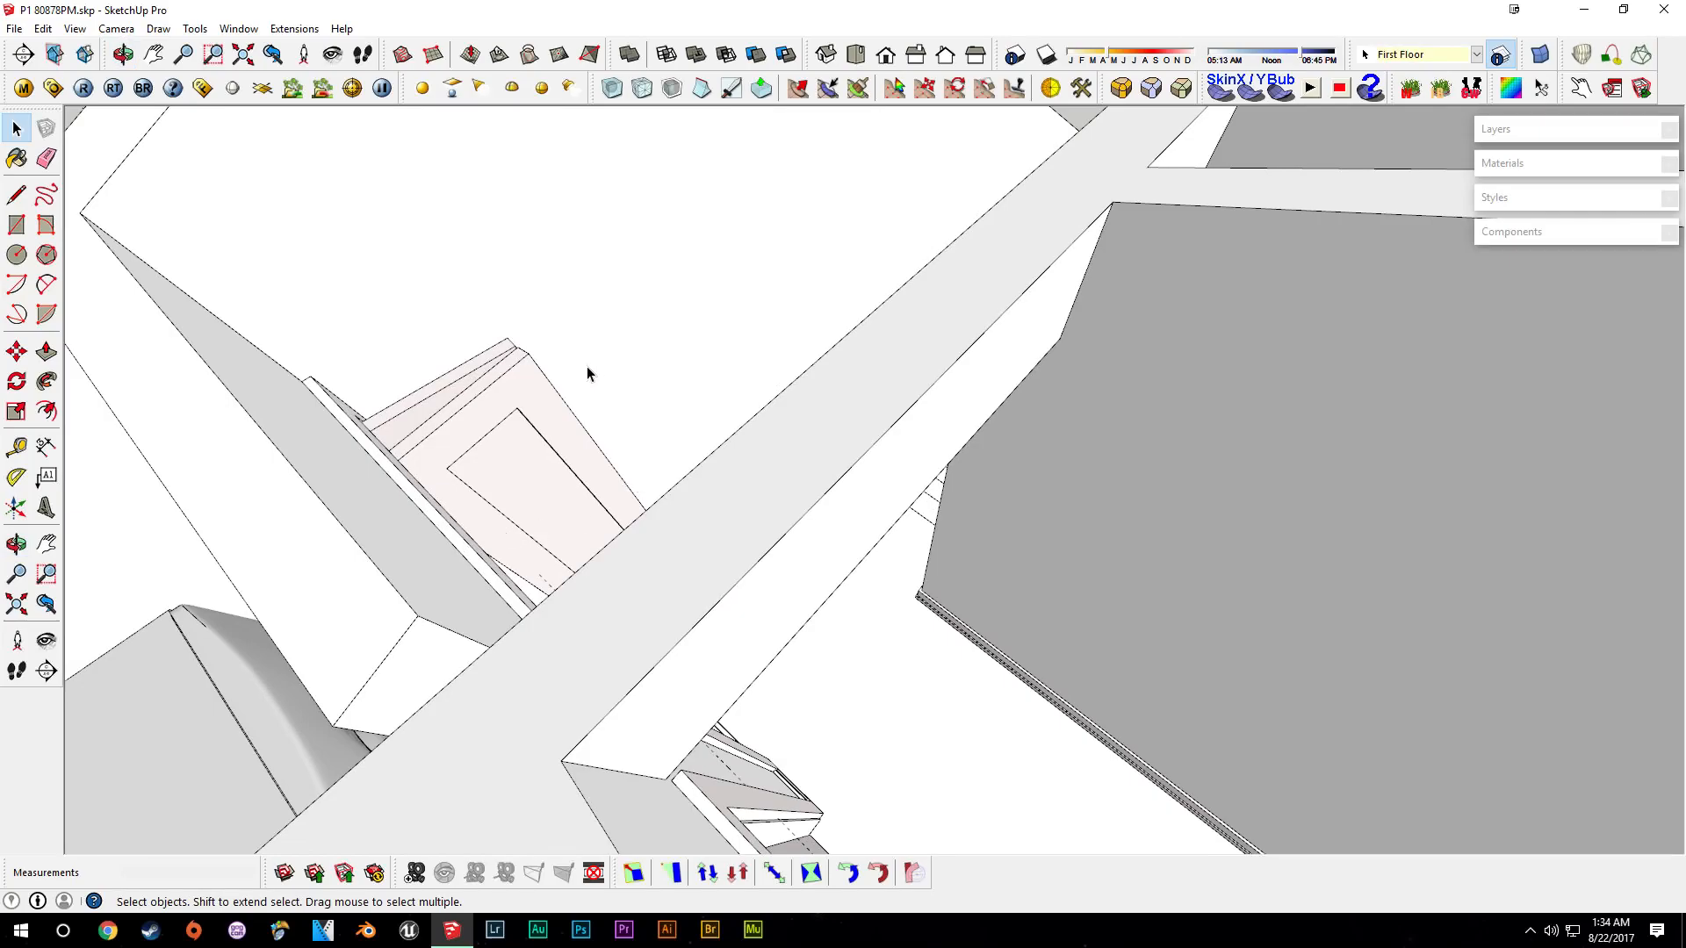
- Paste the multi-switch plate onto the stairwell wall beside the laundry closet
key("ctrl+v")
scroll(771, 347, "up", 3)
left_click(771, 348)
scroll(770, 349, "up", 4)
middle_click_drag(764, 422, 834, 632)
- Rotate the pasted multi-switch plate so it lines up with the wall
key("q")
left_click(849, 751)
left_click(876, 811)
left_click(937, 699)
middle_click_drag(556, 493, 932, 742)
- Draw a height guide on the wall and move the multi-switch plate onto it
key("t")
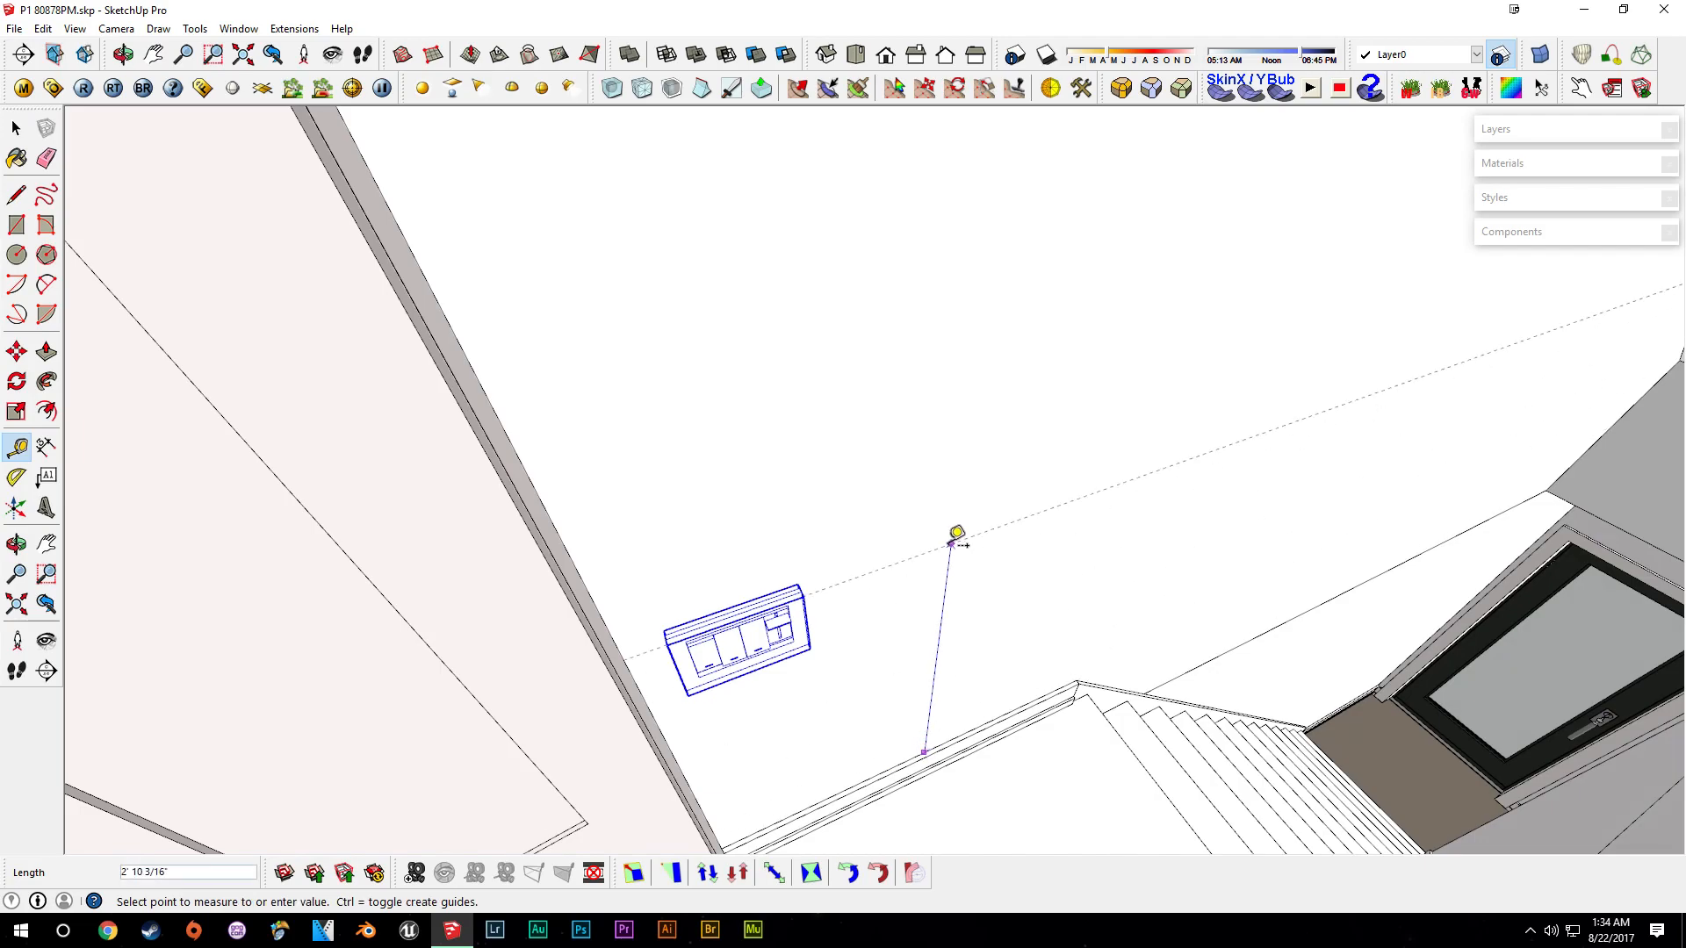
key("m")
scroll(746, 605, "up", 1)
left_click(745, 607)
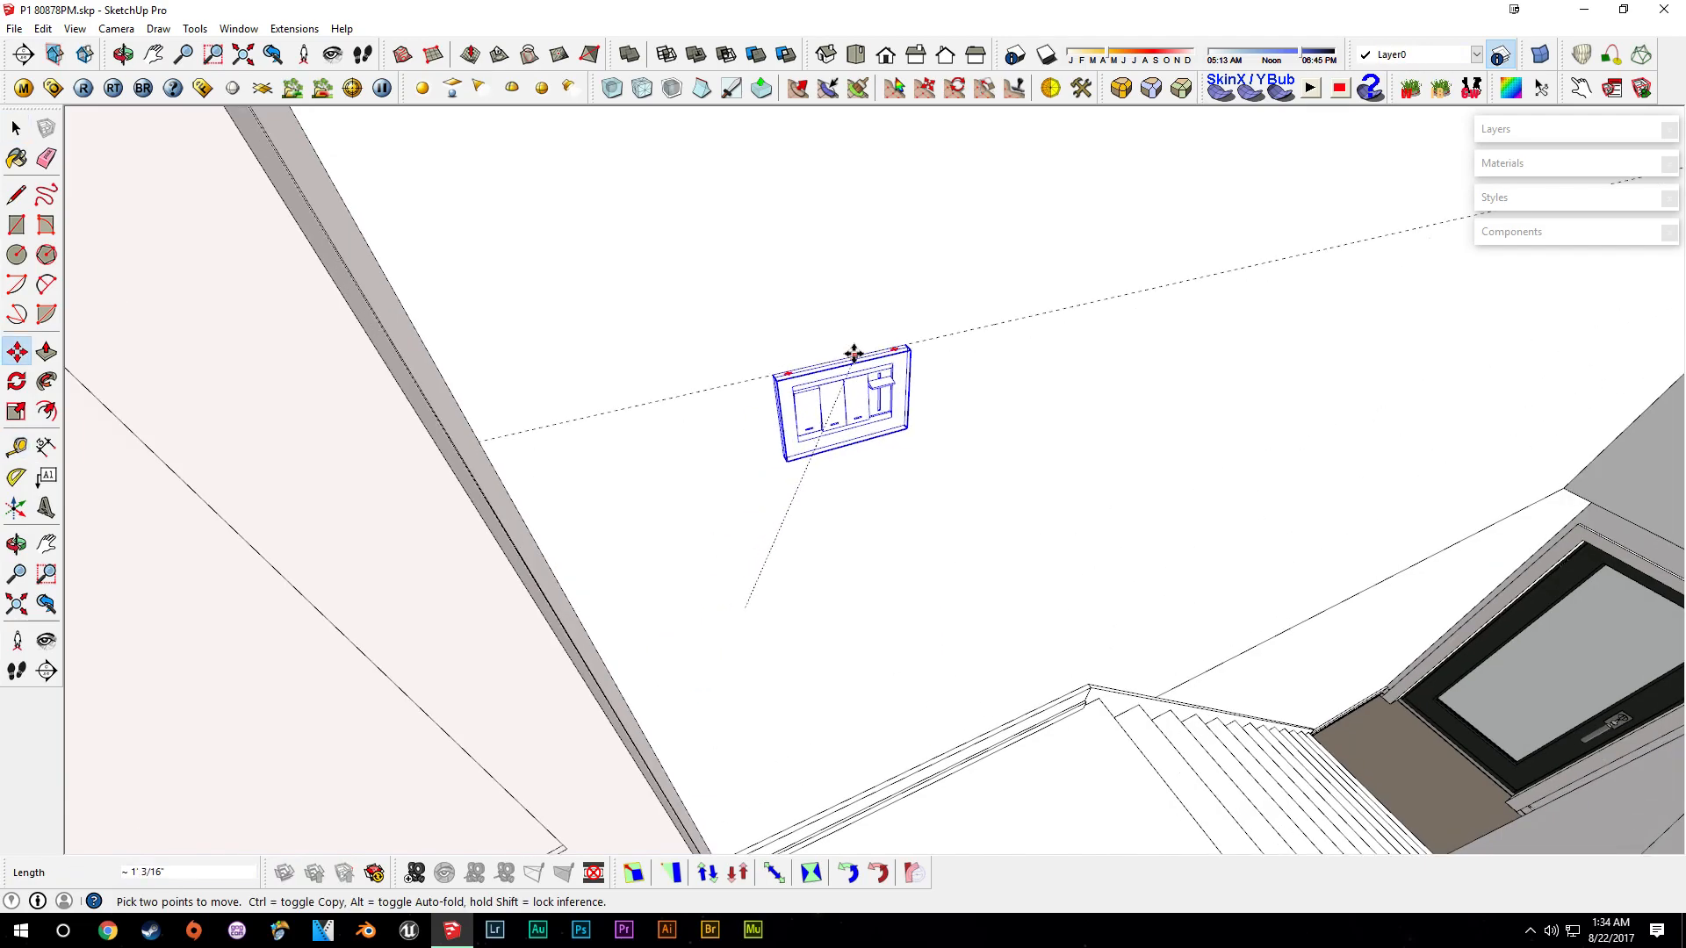
middle_click_drag(897, 365, 967, 402)
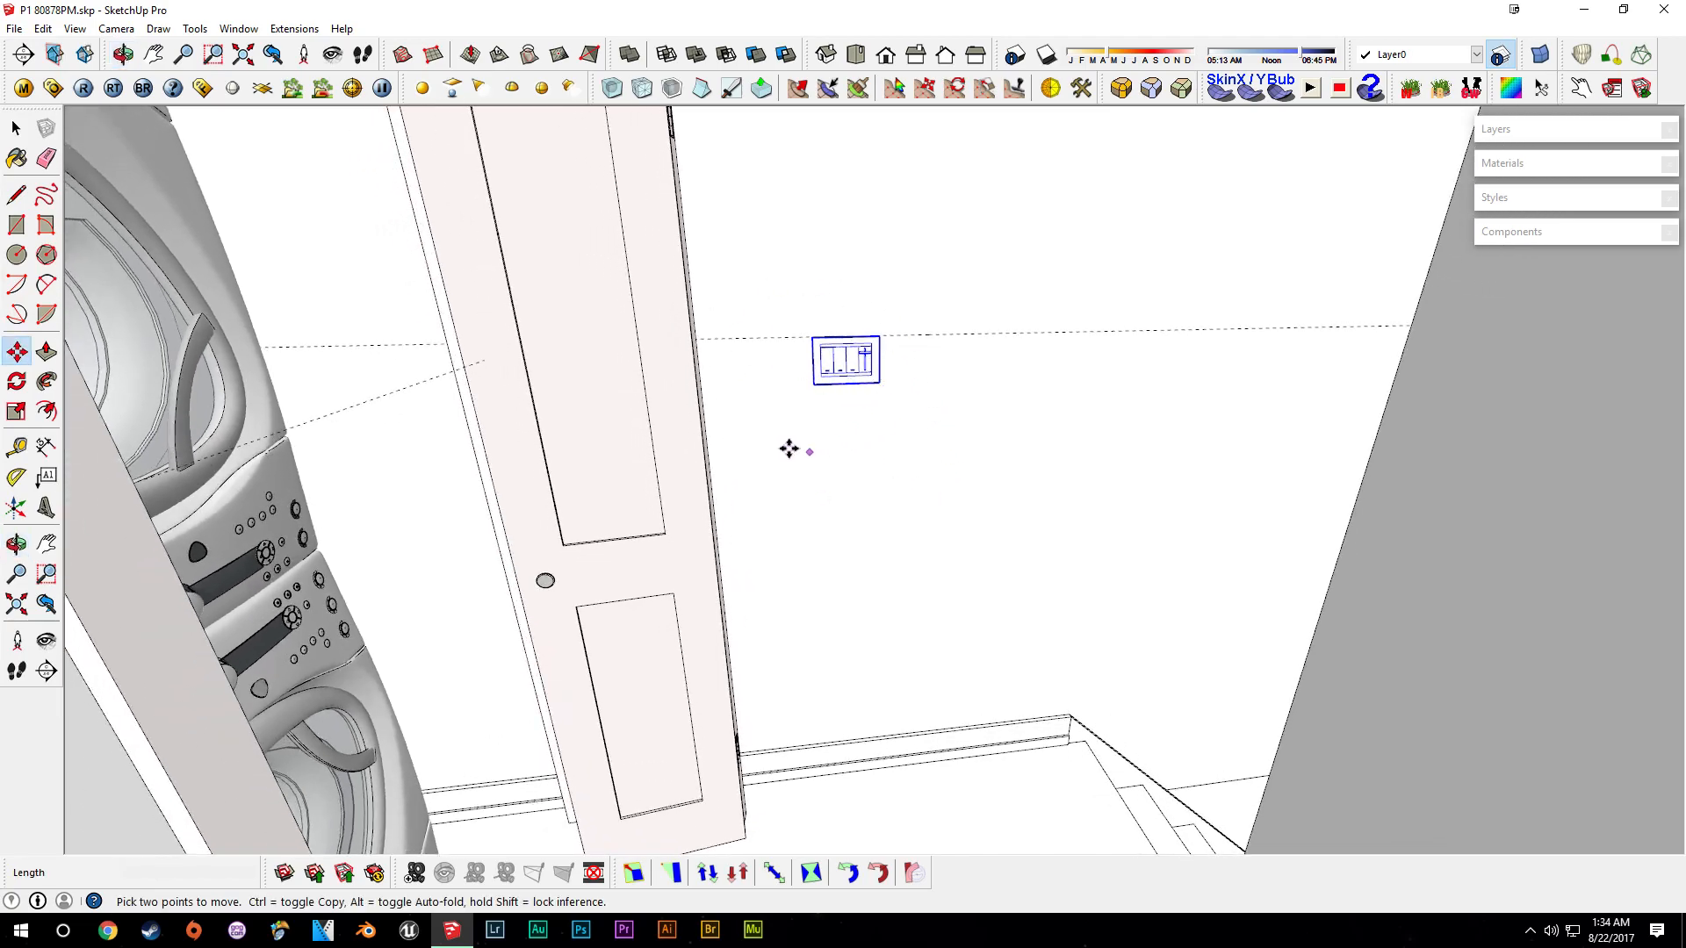
middle_click_drag(788, 448, 860, 427)
left_click(854, 401, "shift")
- Make the pasted multi-switch plate unique
scroll(853, 377, "up", 3)
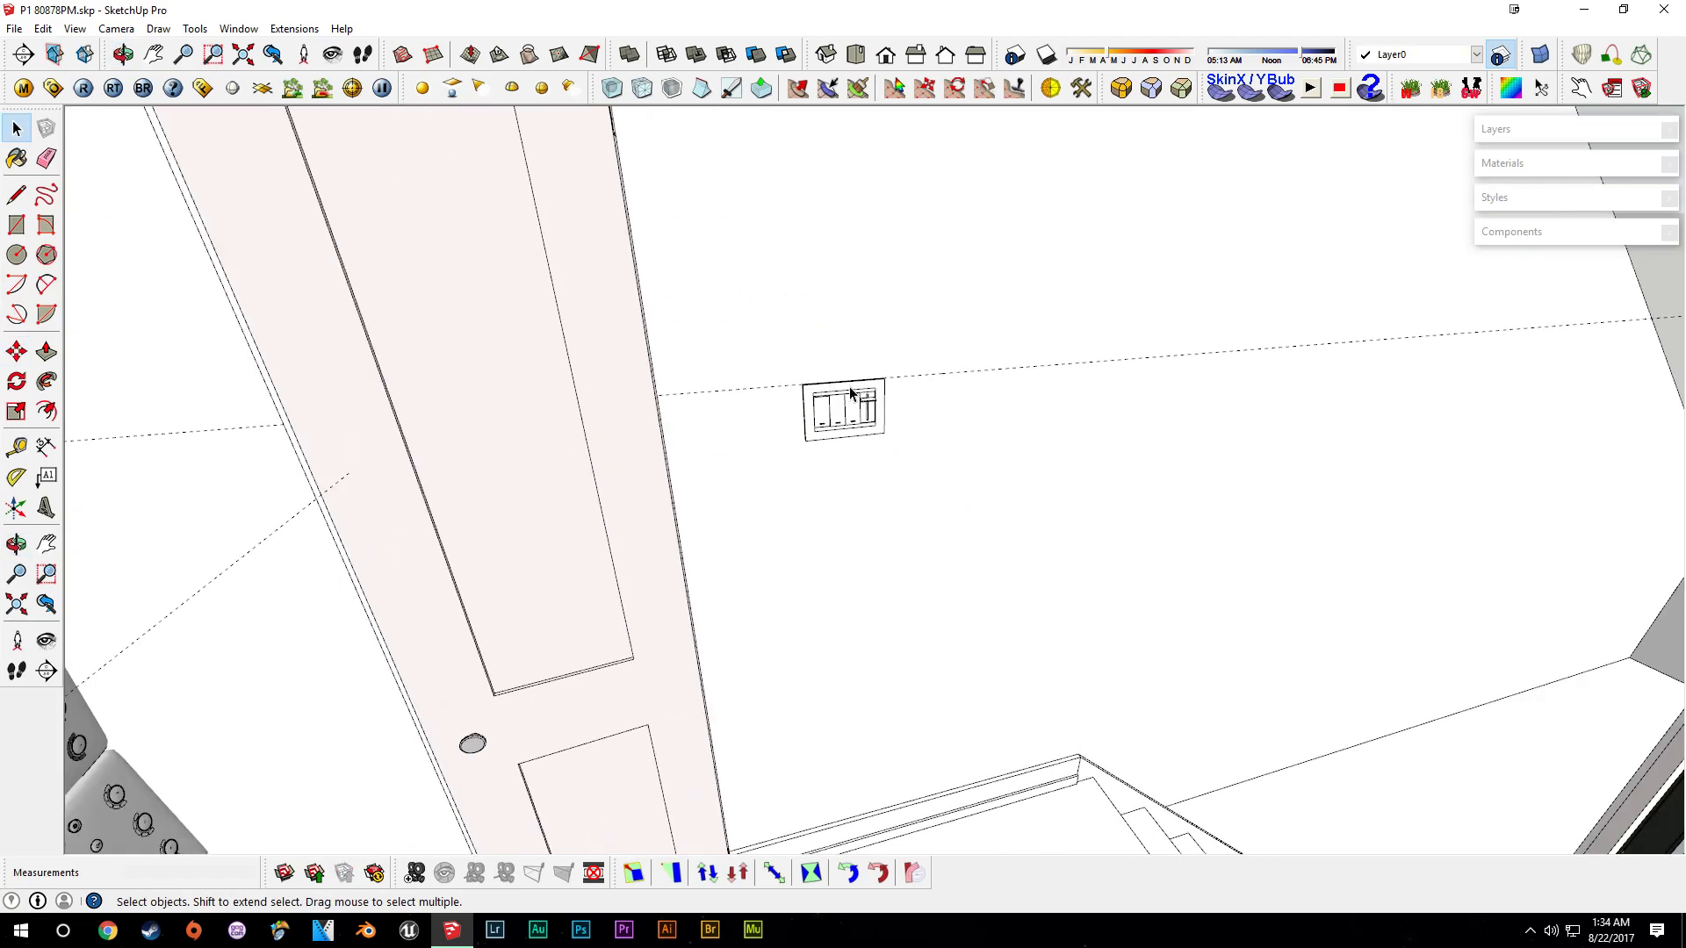
scroll(853, 426, "up", 3)
middle_click_drag(1144, 489, 431, 402)
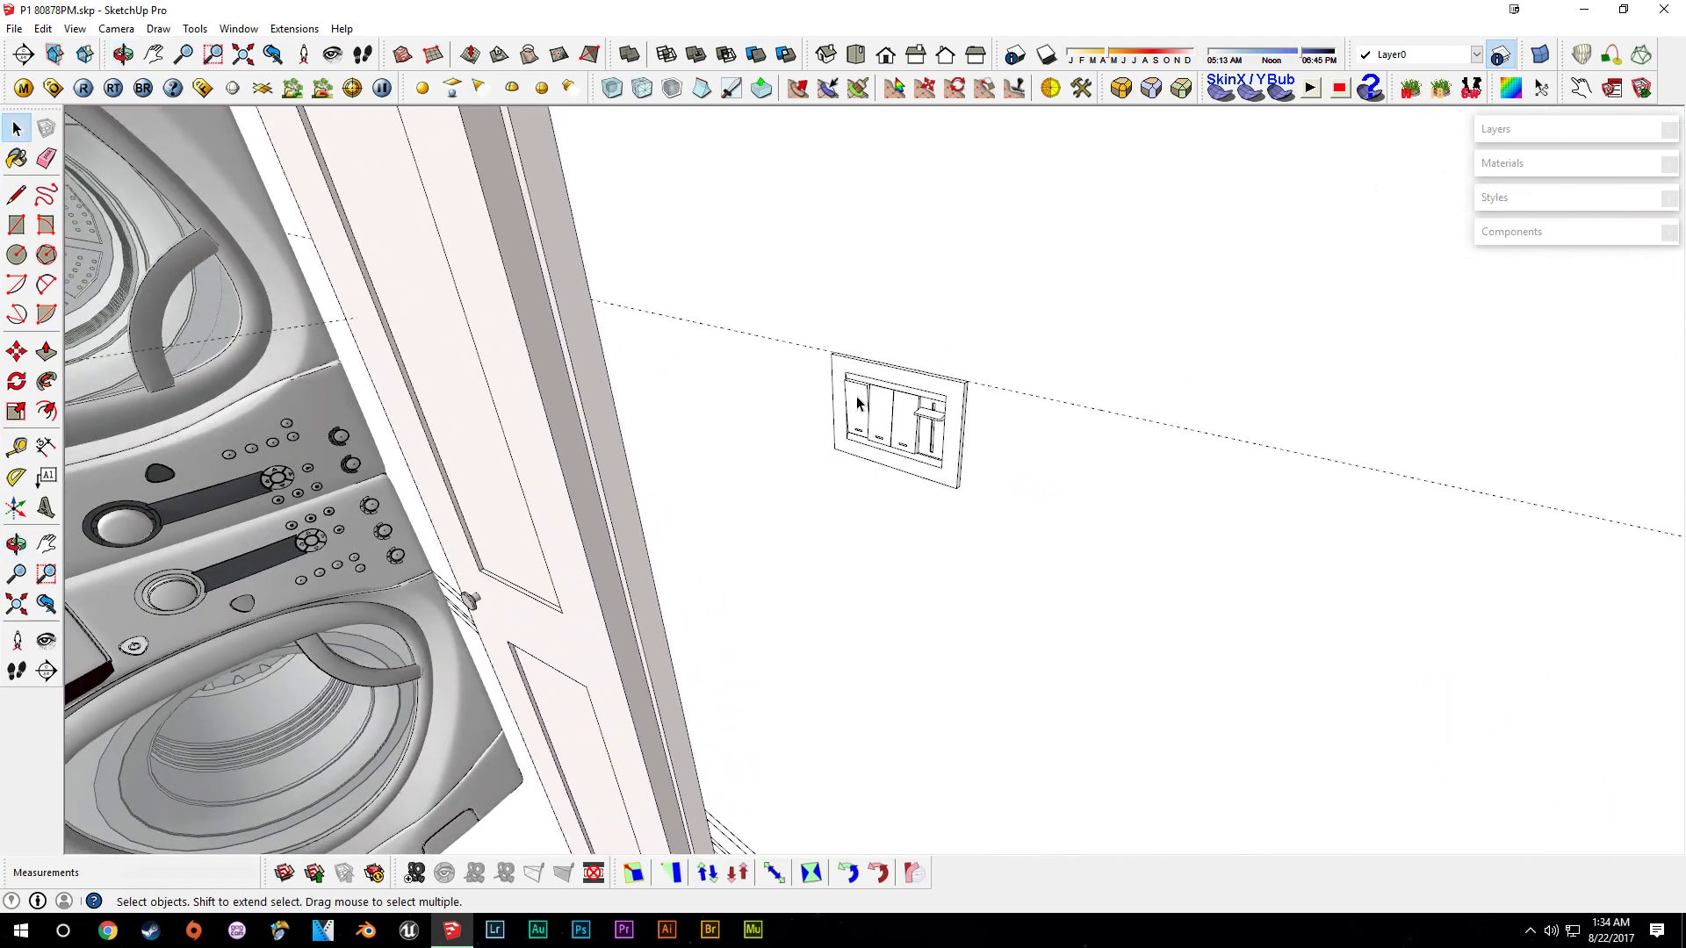
middle_click_drag(883, 414, 1123, 487)
scroll(1102, 525, "up", 5)
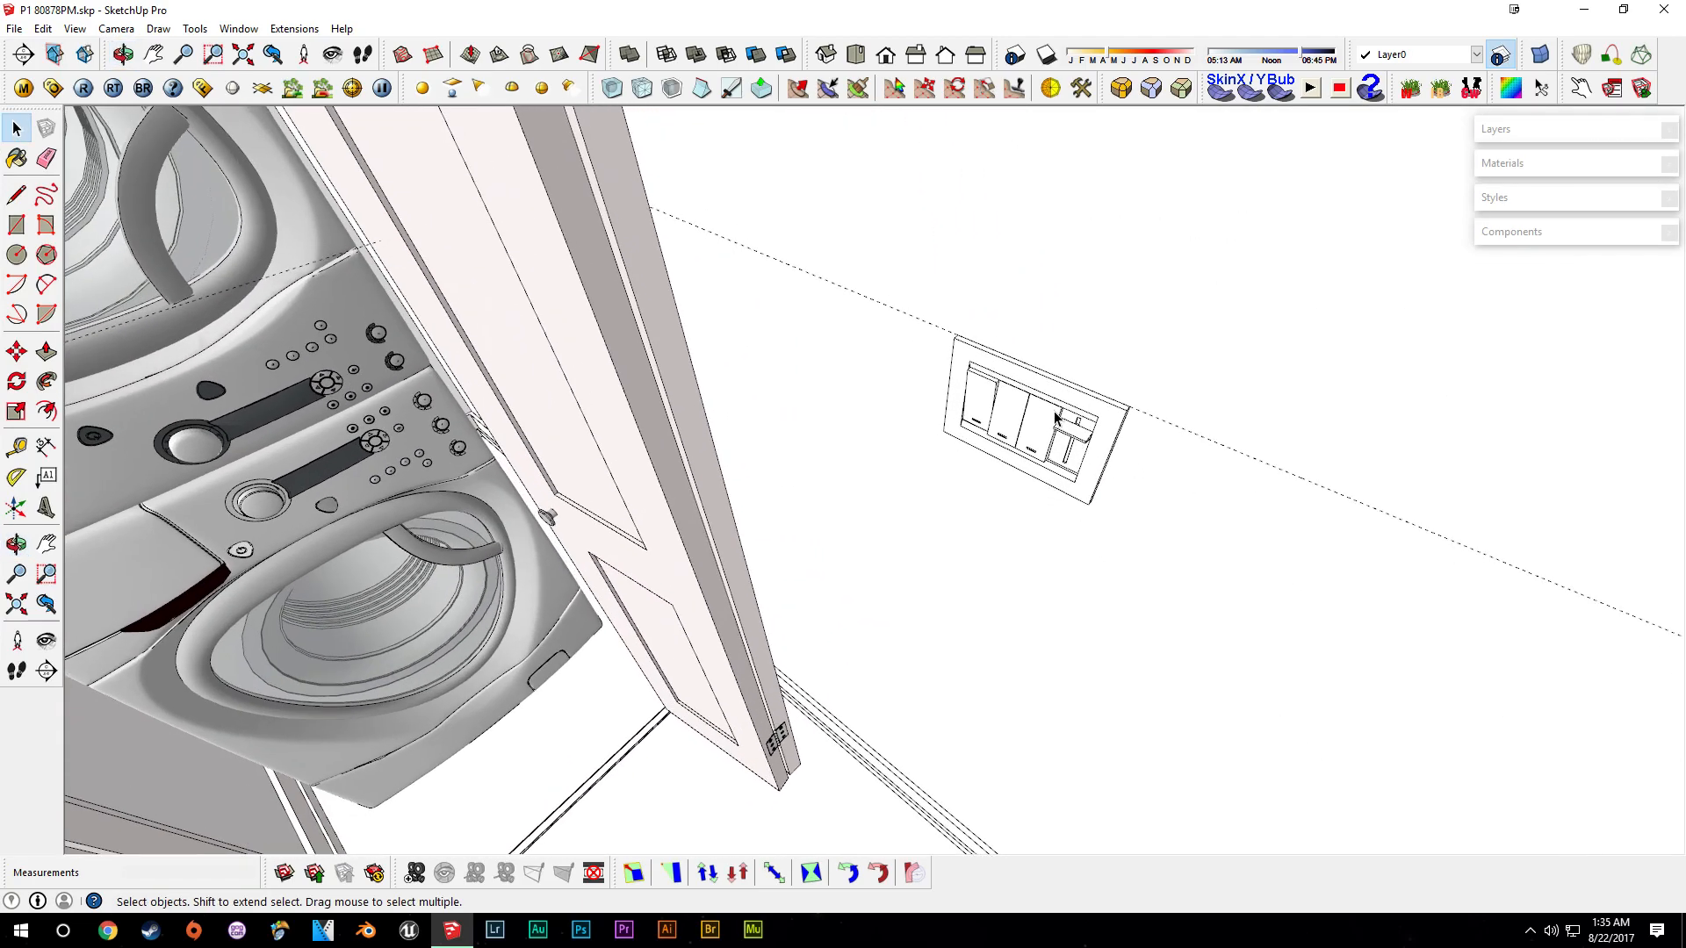
right_click(1050, 409)
left_click(1122, 523)
scroll(1070, 440, "up", 2)
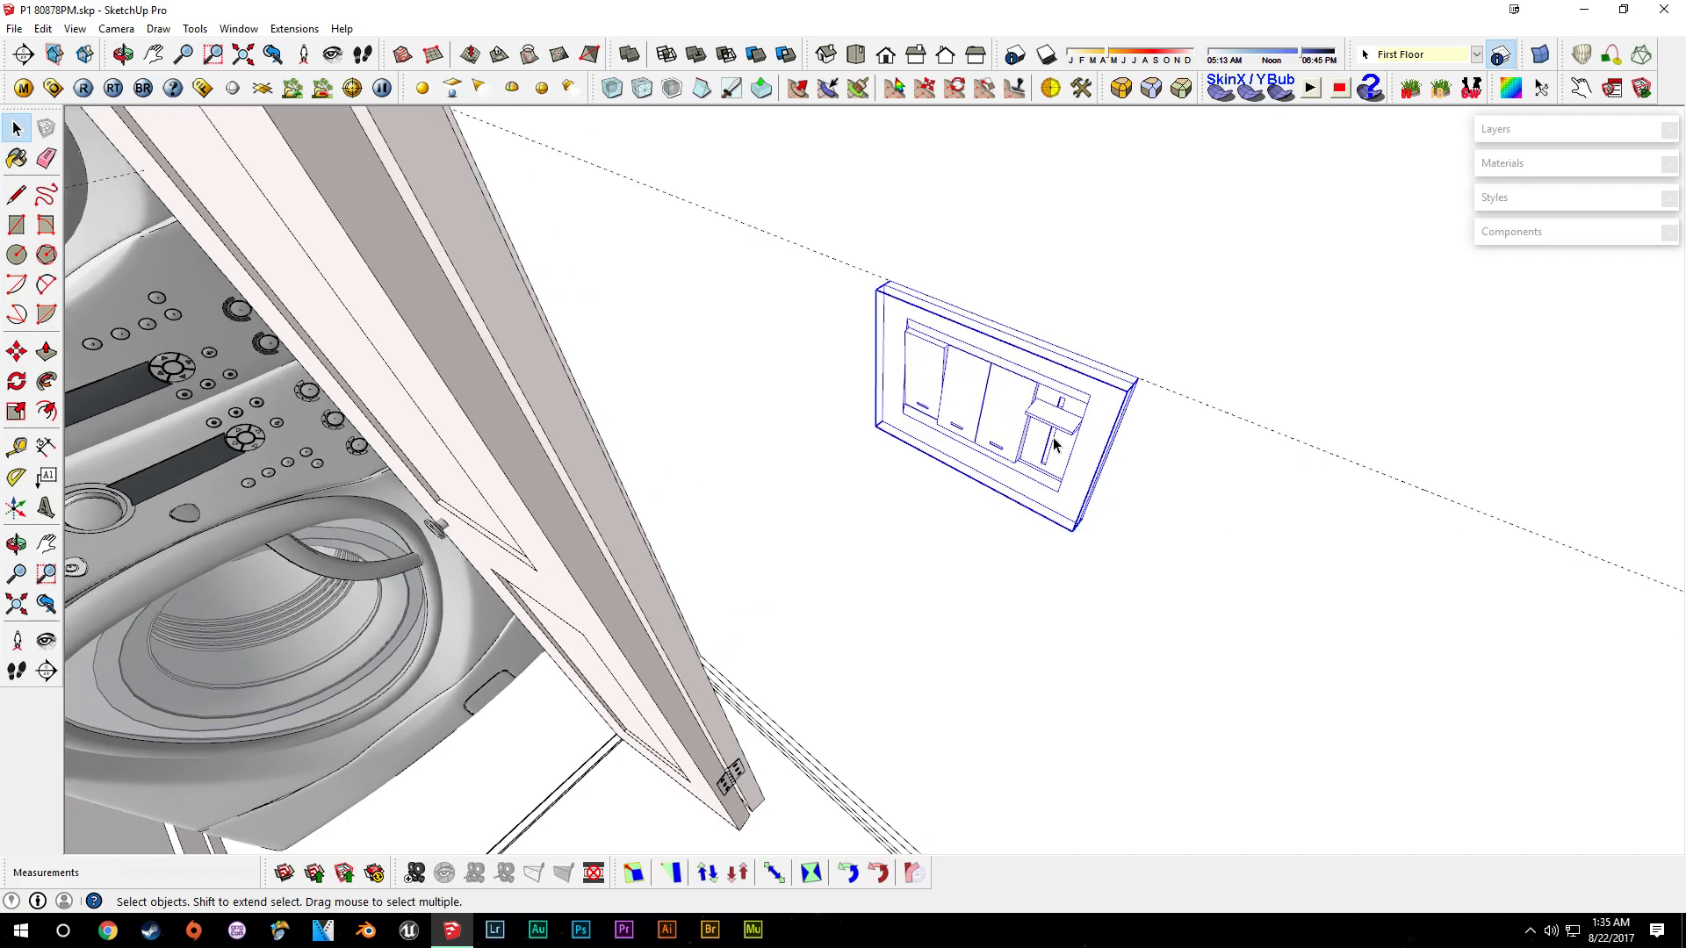
- Open the multi-switch plate and delete one of its switches
double_click(1061, 425)
scroll(1059, 426, "up", 3)
middle_click_drag(1059, 425, 1027, 369)
scroll(1025, 351, "up", 4)
key("Delete")
left_click(1022, 336)
scroll(1022, 337, "up", 2)
middle_click_drag(1059, 314, 856, 66)
scroll(909, 381, "up", 2)
- Push/pull the plate face across the empty switch opening by 1 1/4" to close it
key("p")
key("space")
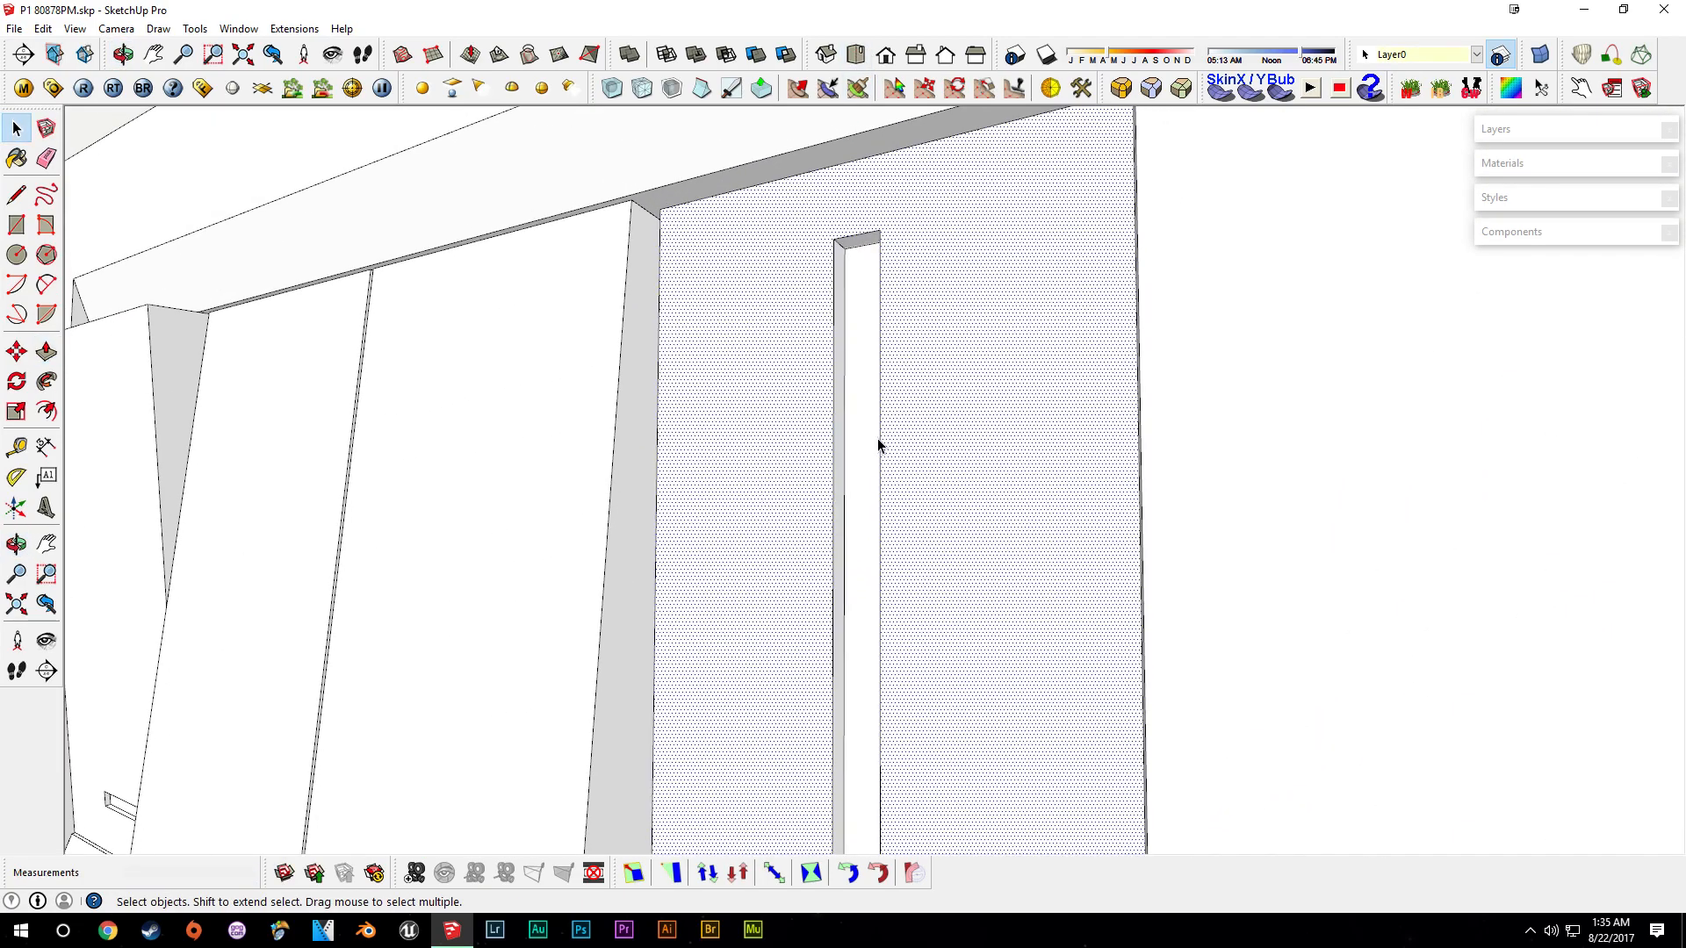
left_click(825, 389)
middle_click_drag(846, 445, 1050, 658)
scroll(1143, 668, "up", 3)
left_click_drag(1155, 673, 1150, 677)
mouse_move(1053, 659)
middle_mouse_down()
mouse_move(892, 702)
mouse_move(1141, 469)
middle_mouse_up()
left_click(840, 706)
scroll(842, 703, "down", 3)
key("space")
key("p")
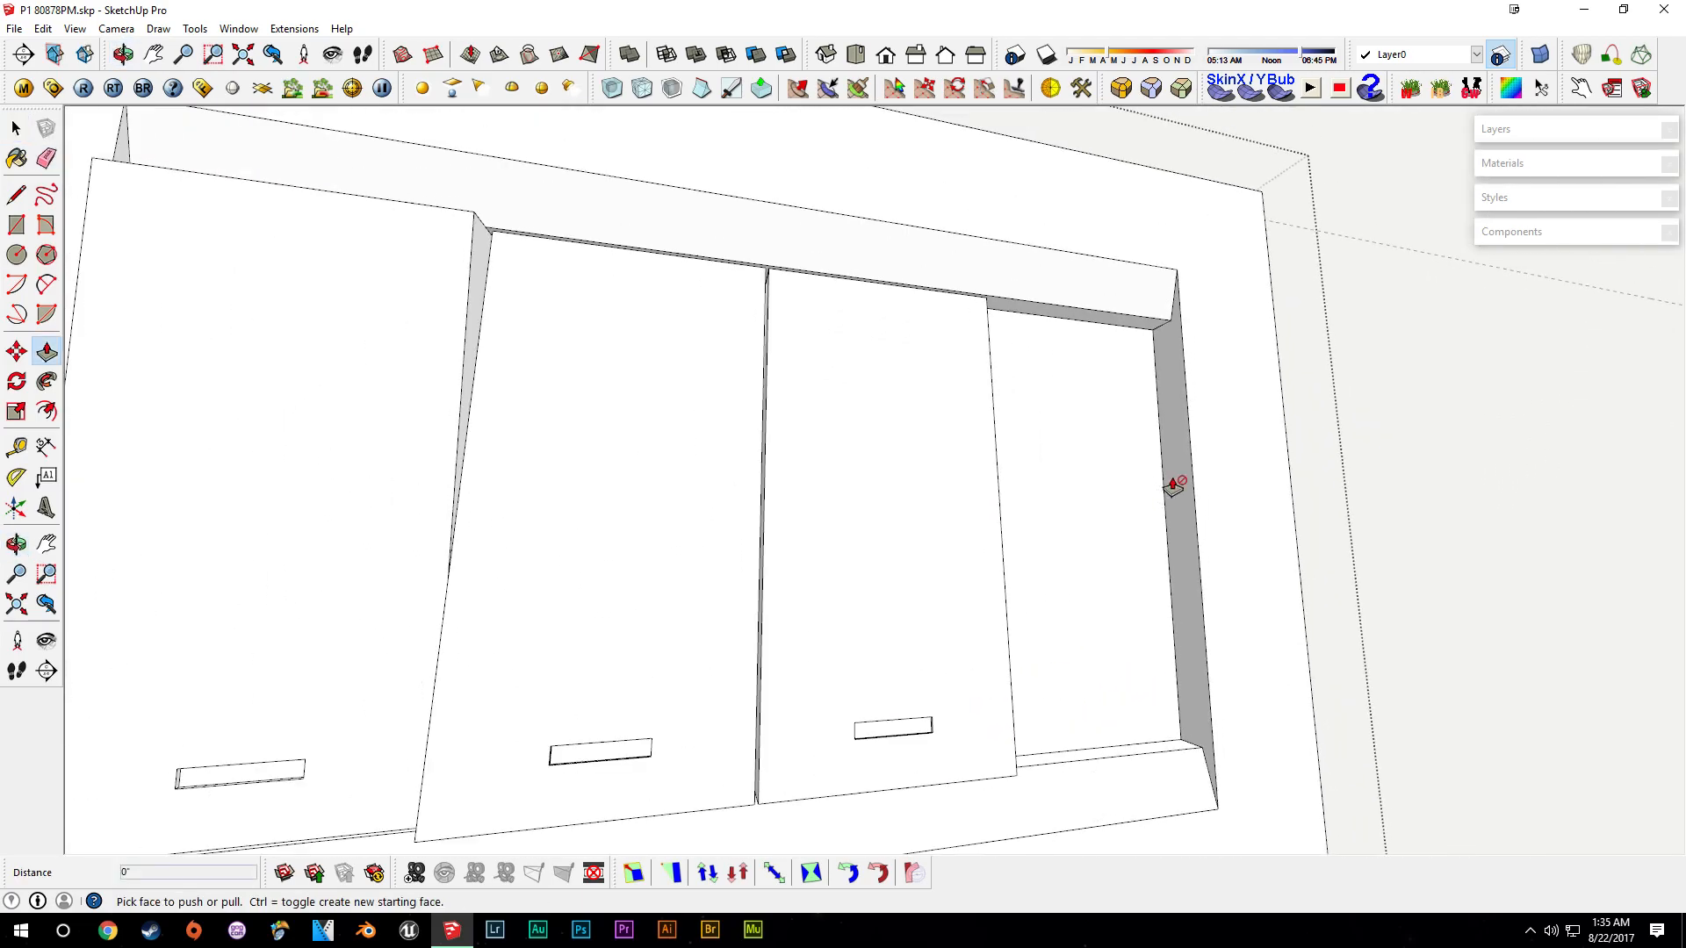
right_click(1195, 418)
left_click(1290, 529)
double_click(1195, 454)
middle_click_drag(1195, 454, 1027, 425)
key("p")
left_click(1166, 392)
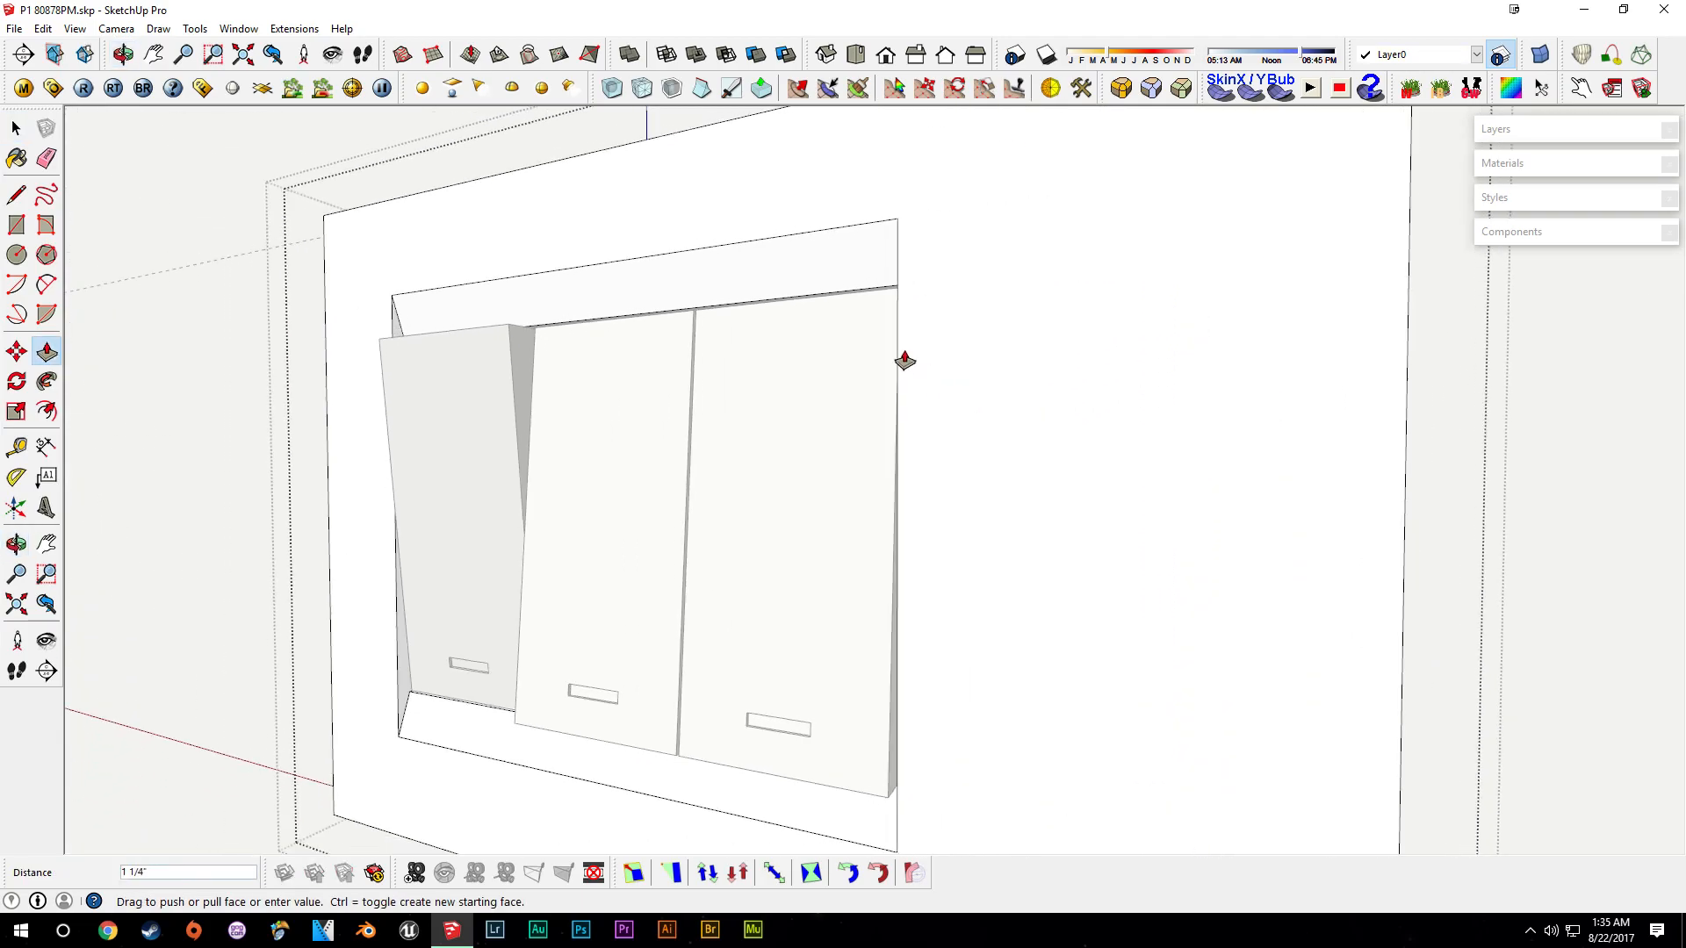
middle_click_drag(903, 363, 1004, 790)
left_click(1004, 800)
- Push/pull the plate's side face to trim its edge, then close the component
key("t")
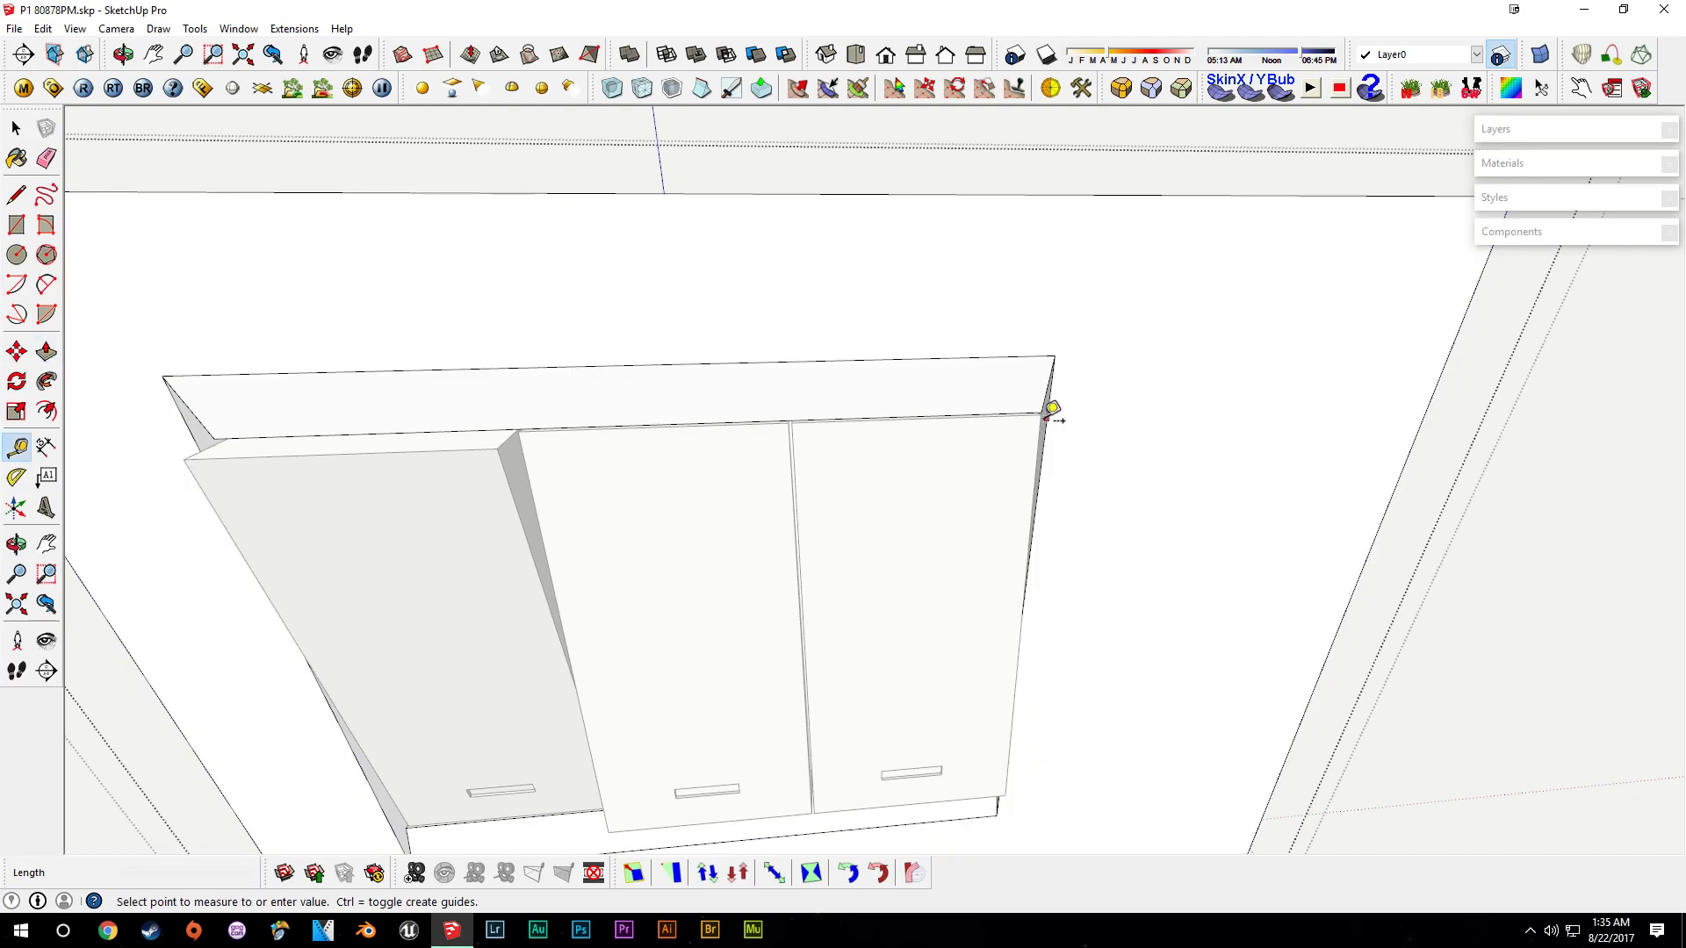
key("Return")
middle_click_drag(1139, 414, 824, 384)
key("p")
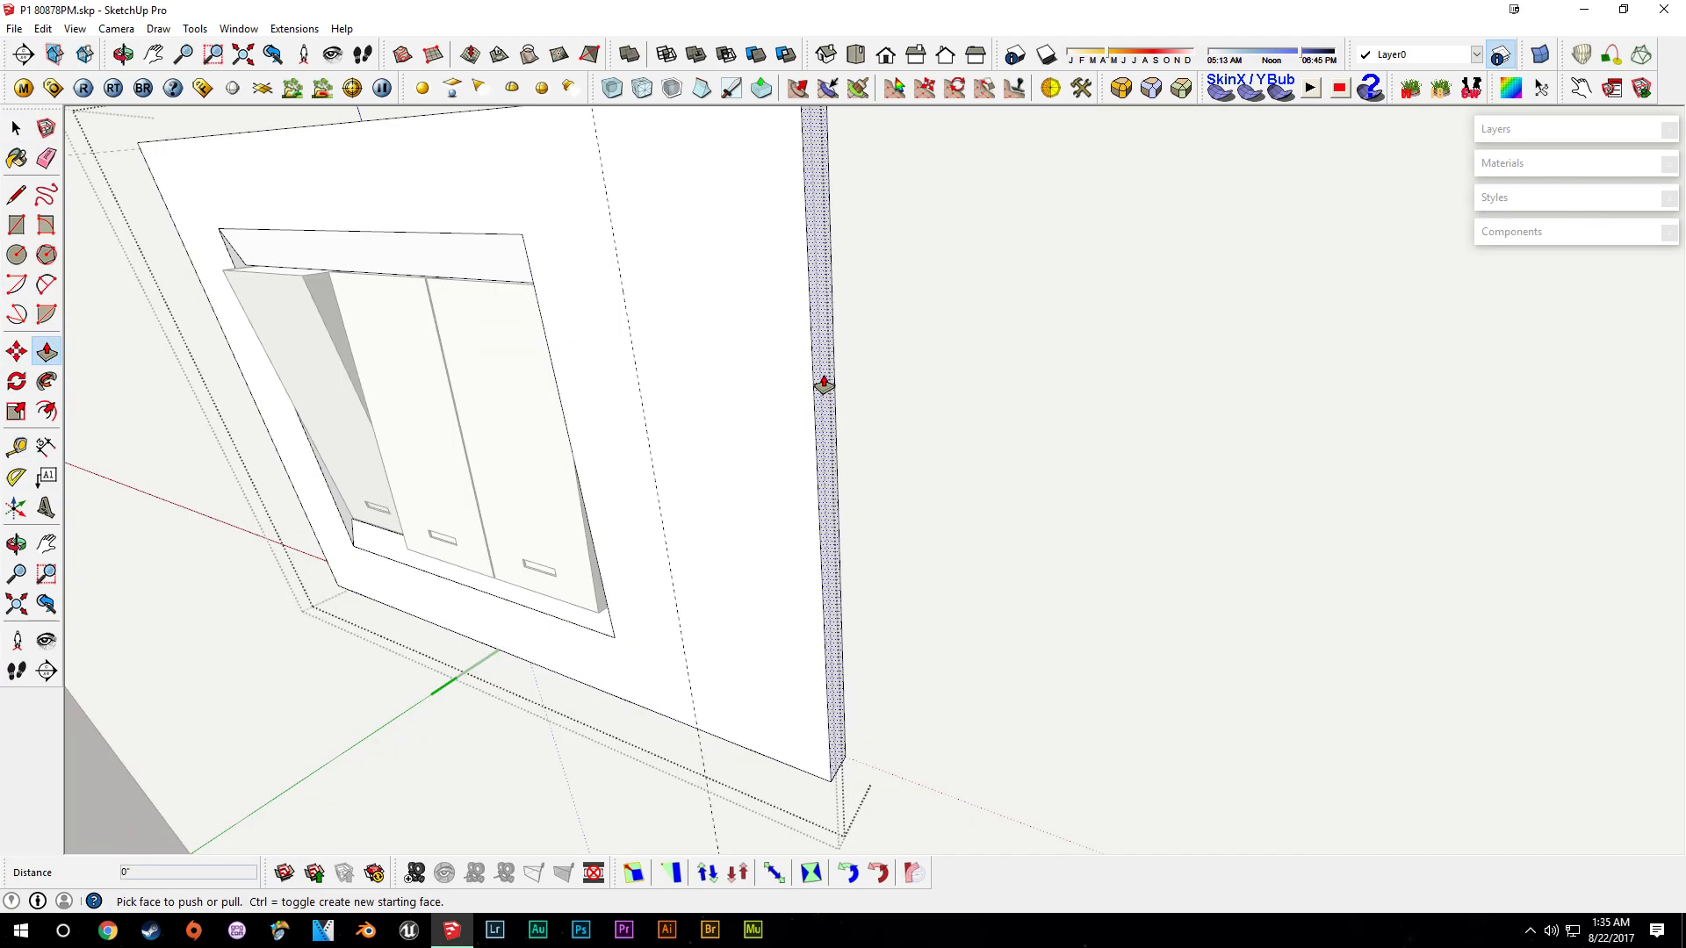
left_click(824, 384)
left_click(659, 530)
key("space")
middle_click_drag(692, 497, 1044, 528)
scroll(908, 538, "up", 3)
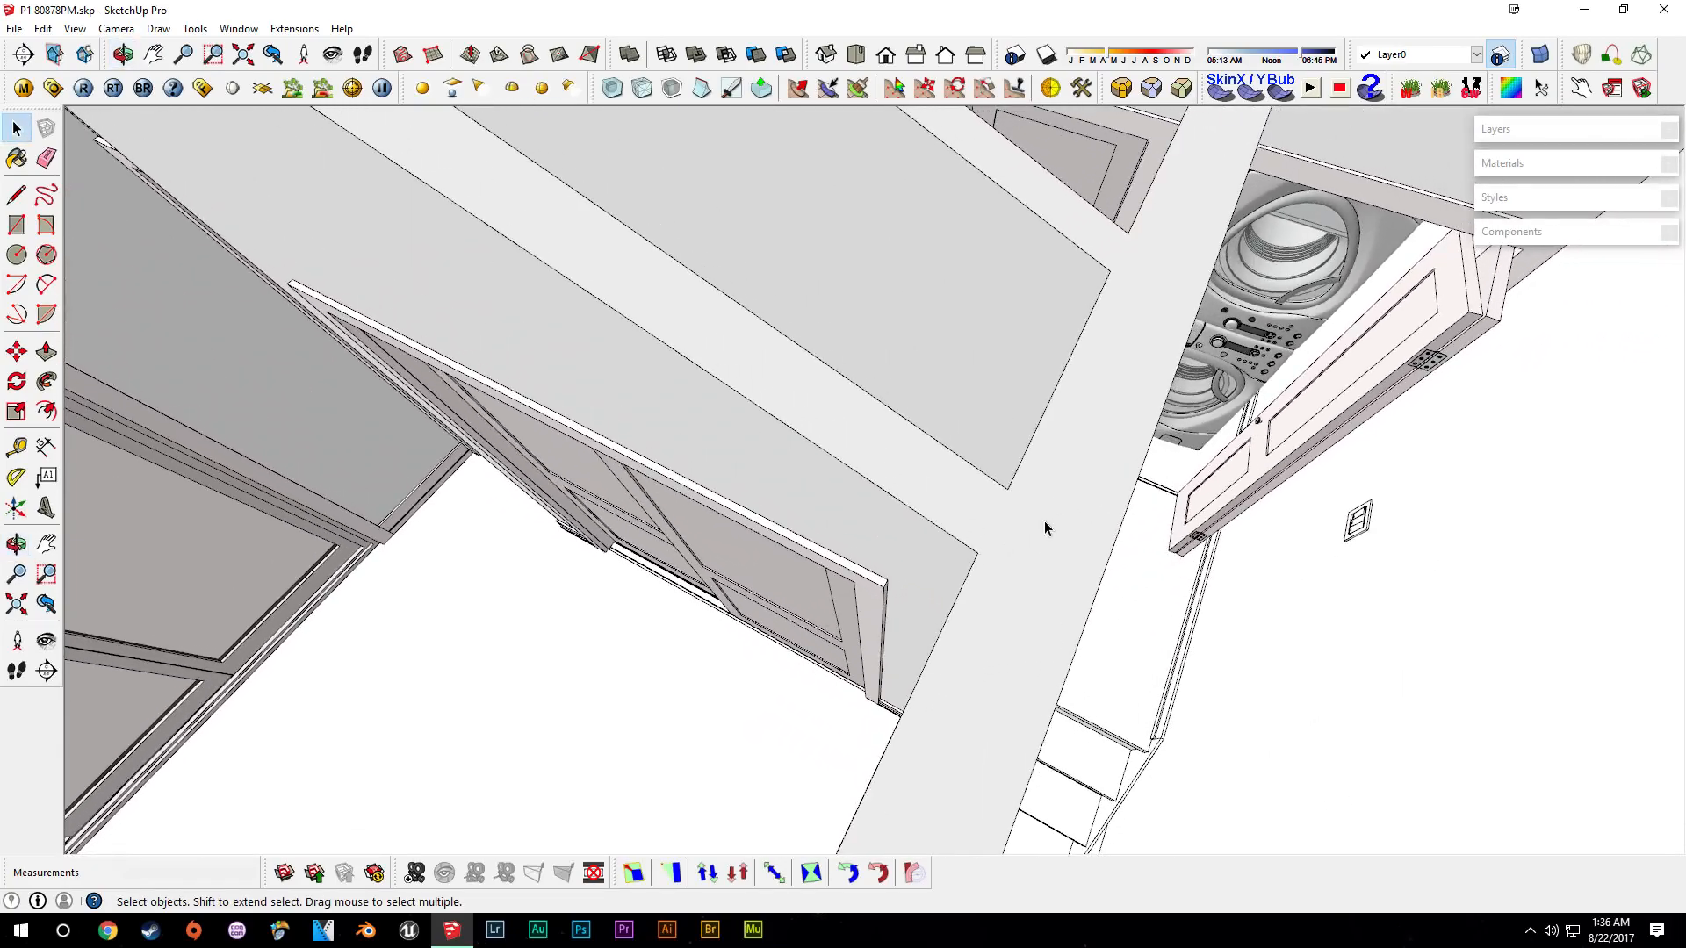
- Move the three-switch plate along the wall closer to the doorway
middle_click_drag(1098, 463, 1406, 592)
middle_click_drag(671, 373, 884, 553)
scroll(884, 554, "up", 5)
key("m")
left_click(1253, 314)
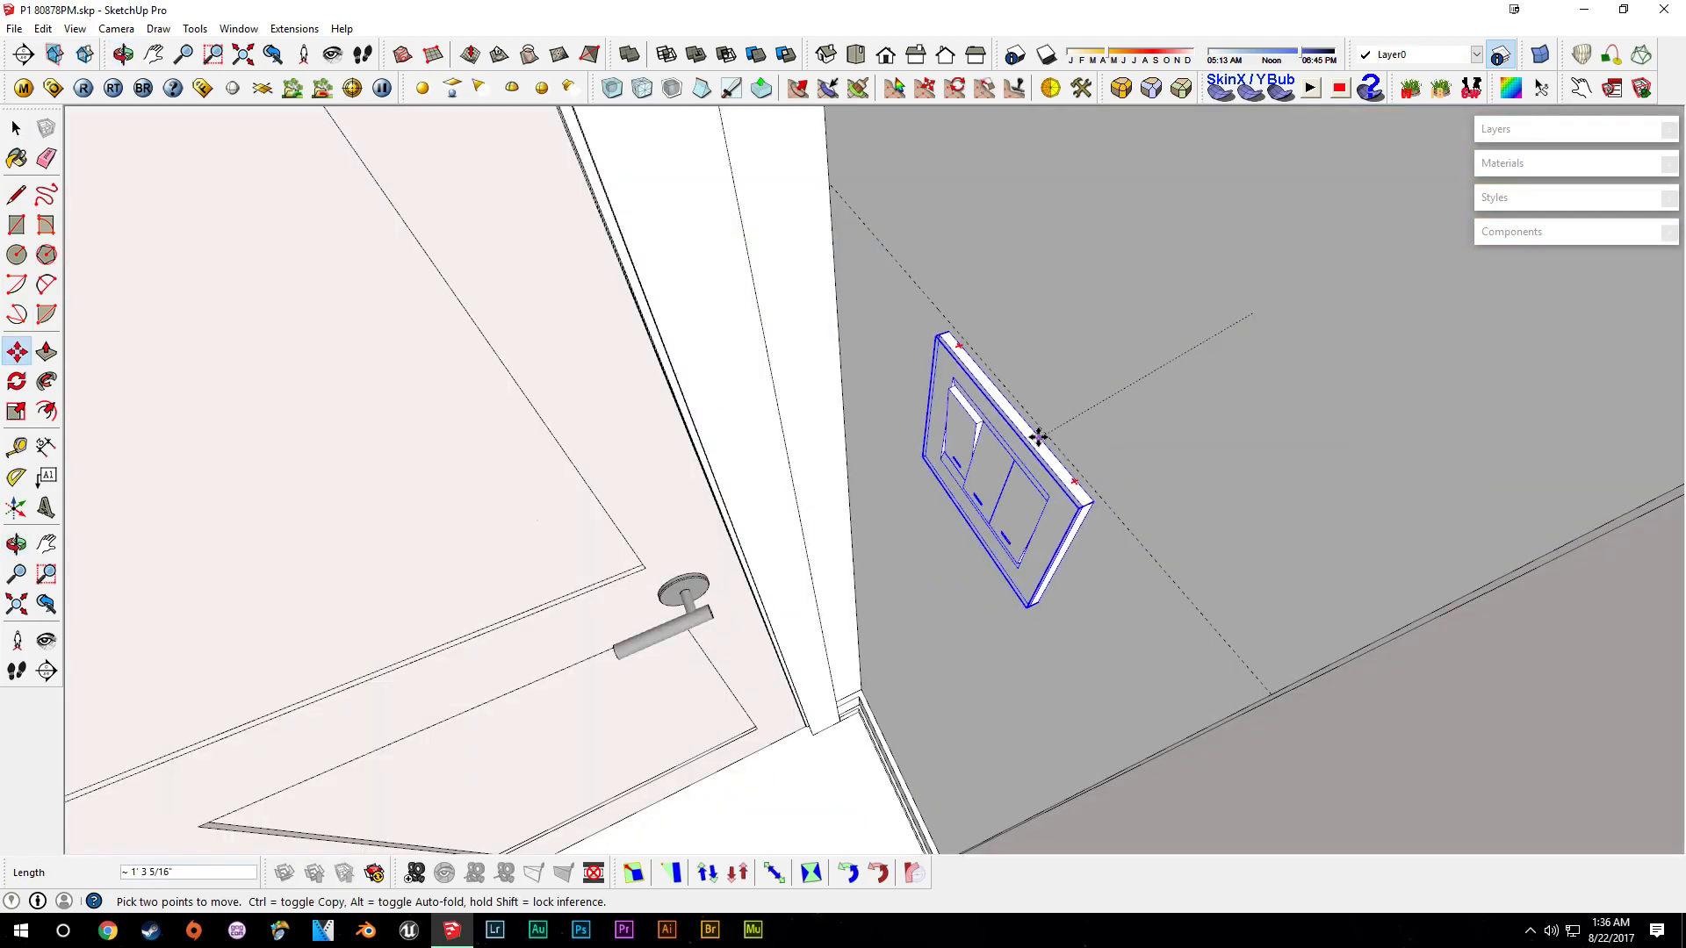
left_click(1046, 439)
scroll(998, 602, "down", 3)
middle_click_drag(997, 602, 1102, 519, "shift")
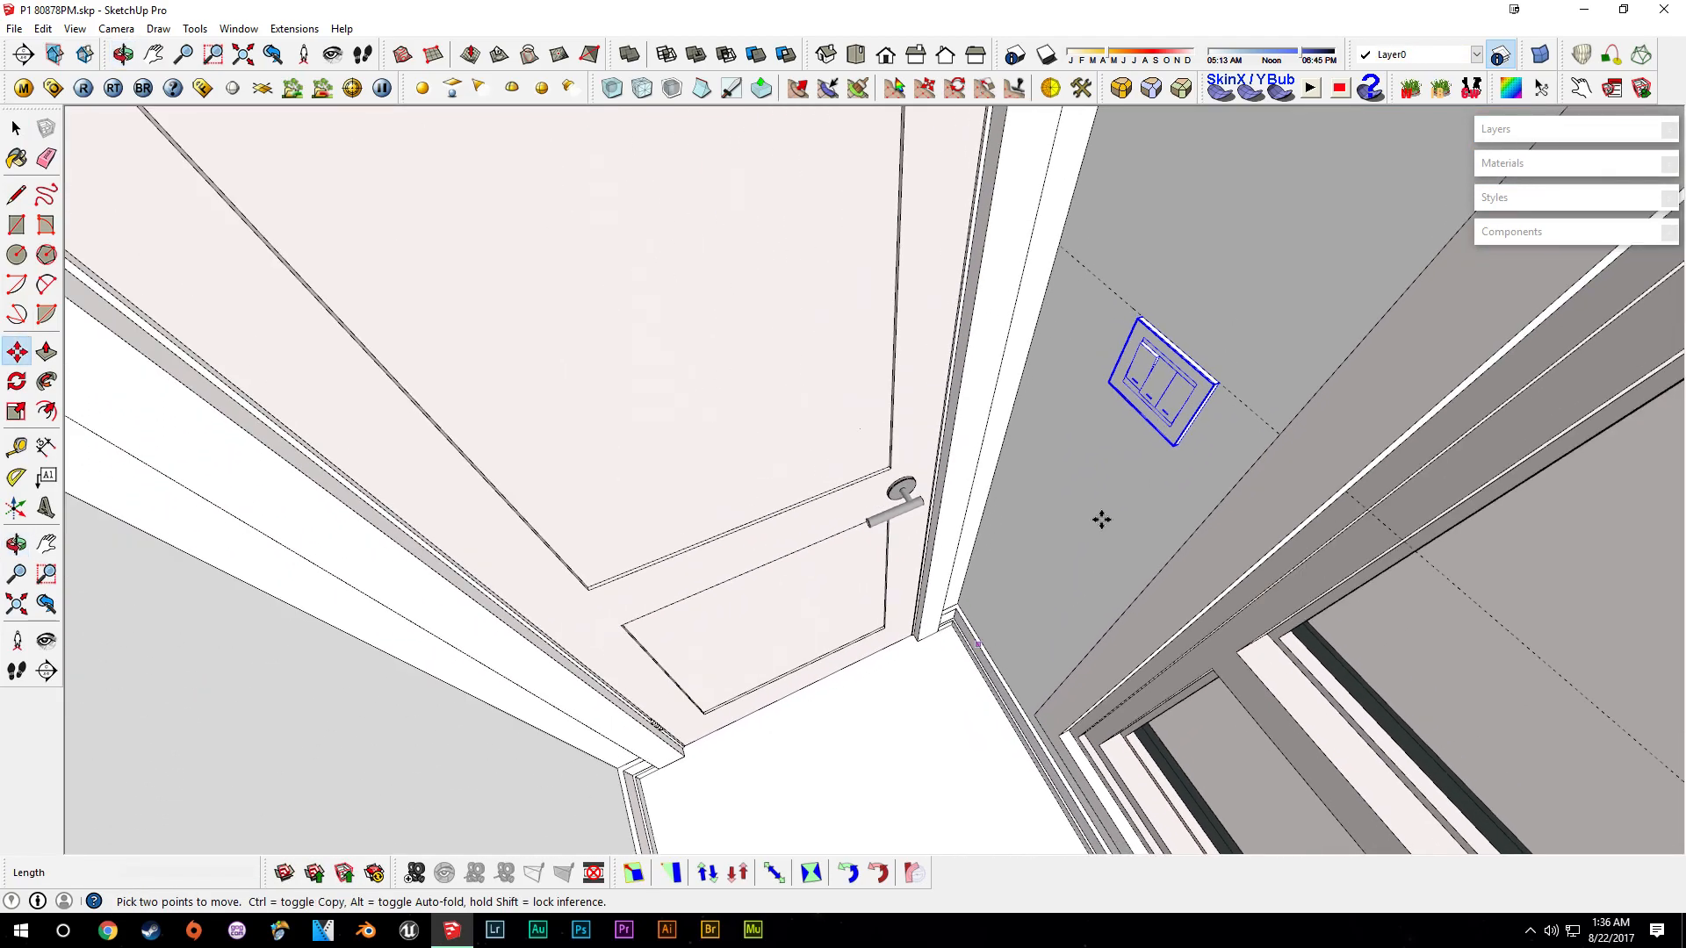
- Finish moving the three-switch plate into its position on the wall beside the doorway
scroll(773, 572, "down", 2)
scroll(466, 681, "down", 2)
scroll(1053, 492, "up", 8)
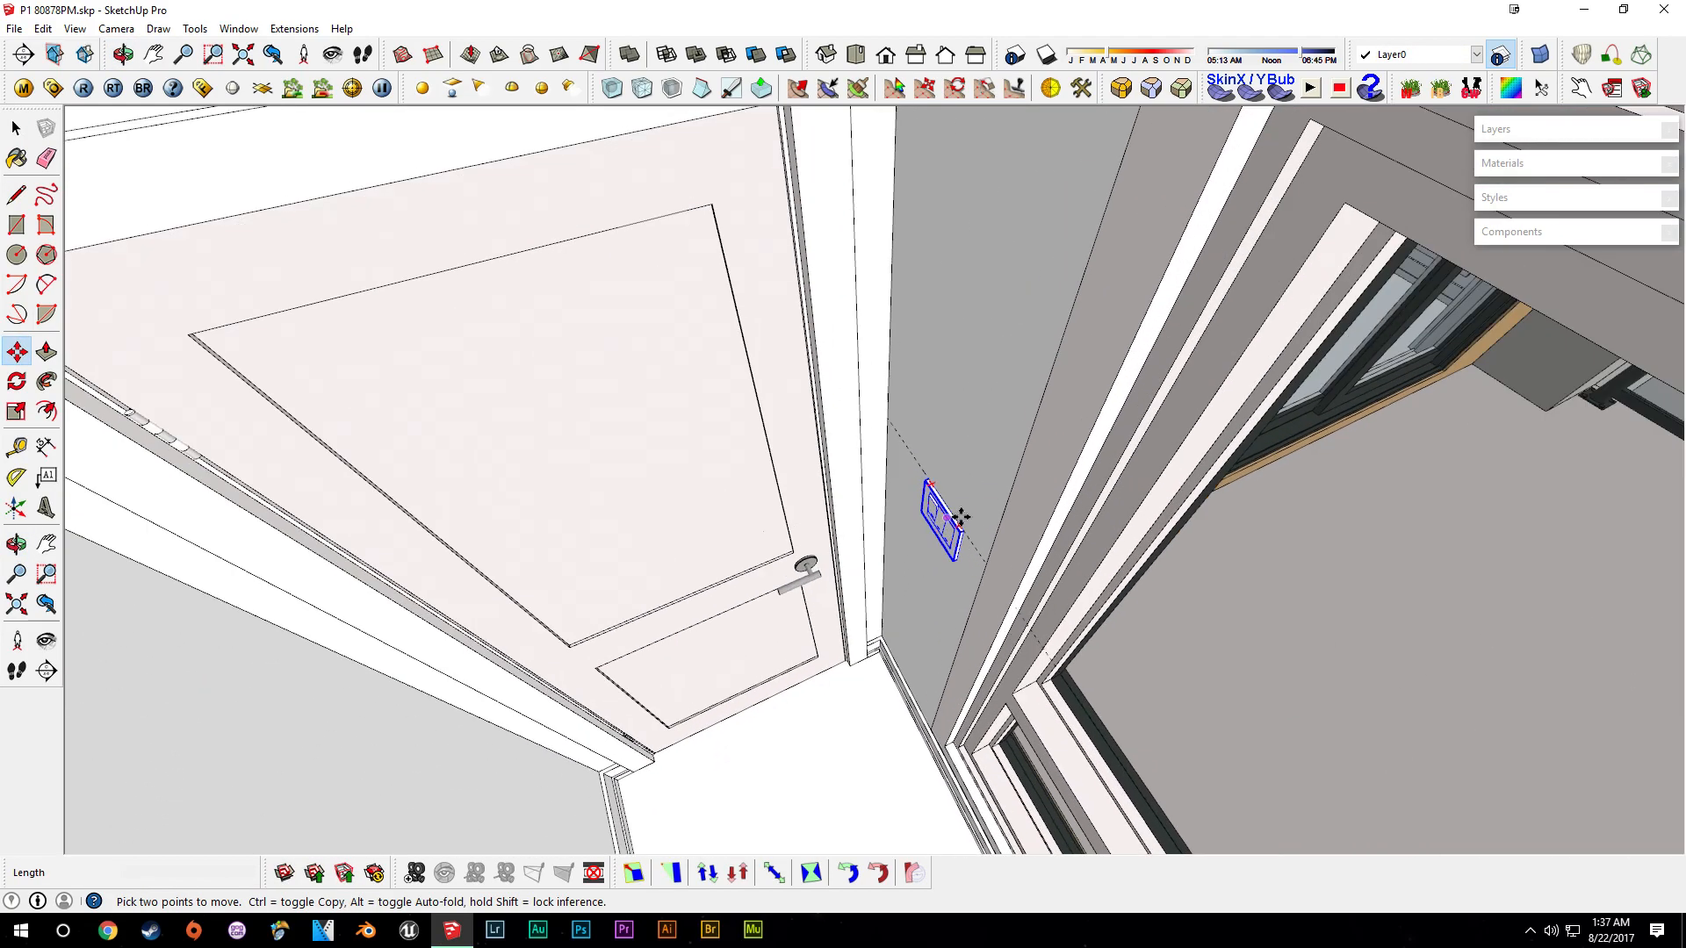
scroll(1016, 349, "down", 2)
middle_click_drag(1015, 348, 1136, 357)
scroll(978, 367, "up", 2)
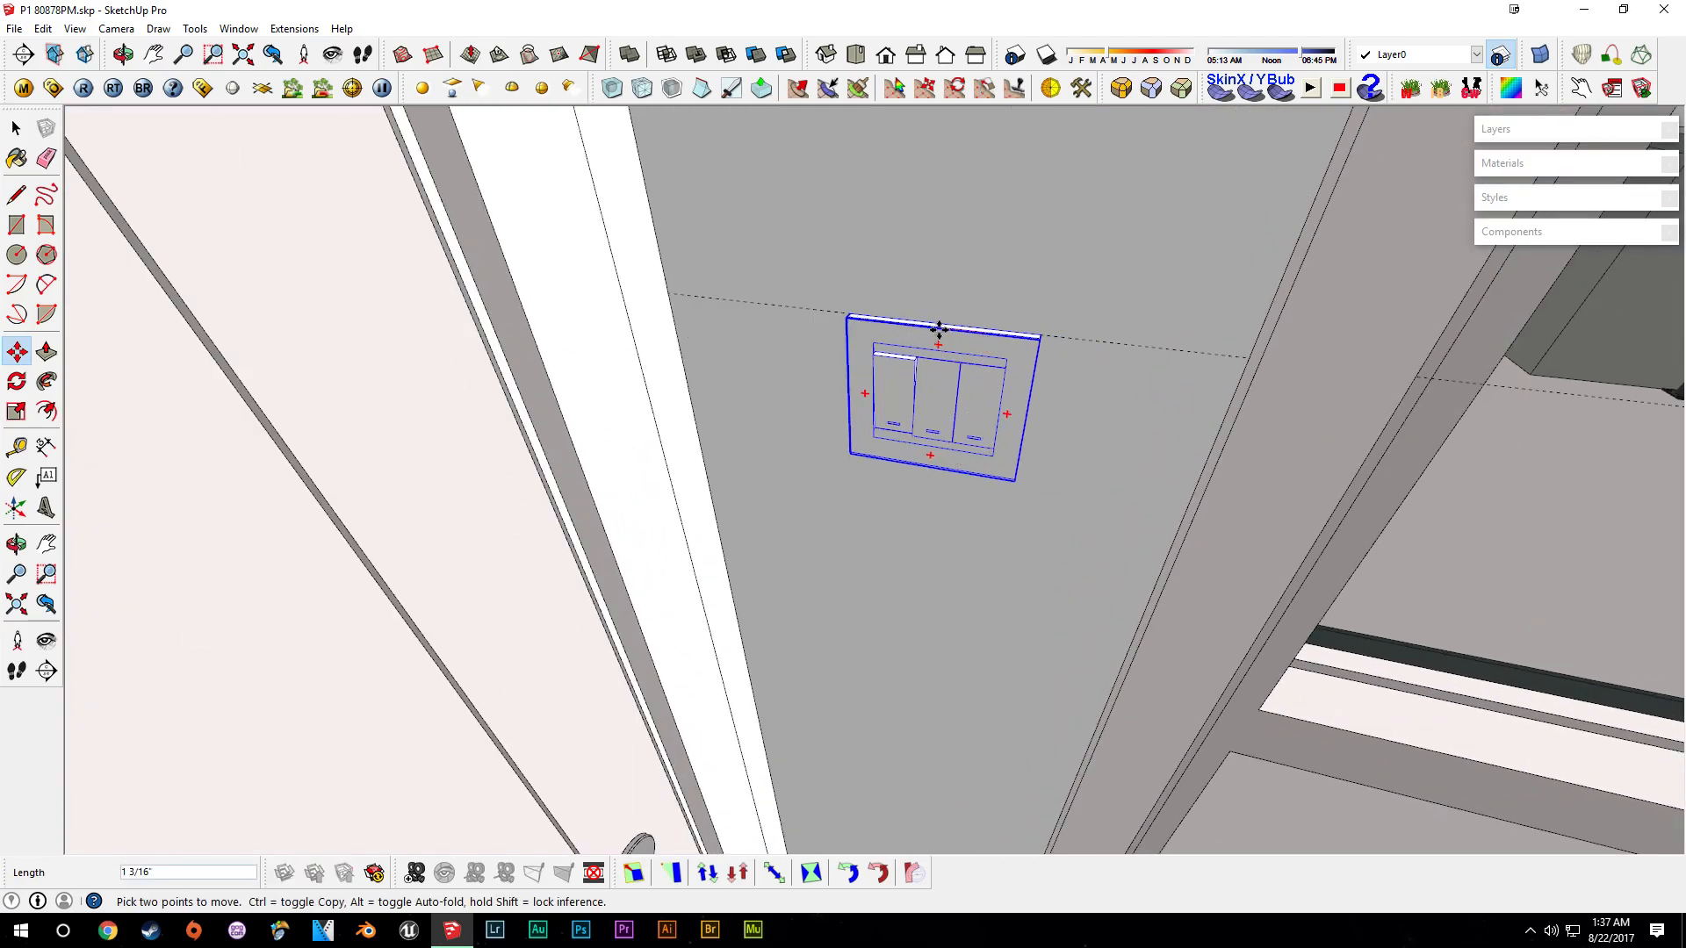
key("space")
- Make the three-switch plate a unique component
scroll(878, 395, "down", 3)
scroll(801, 461, "up", 4)
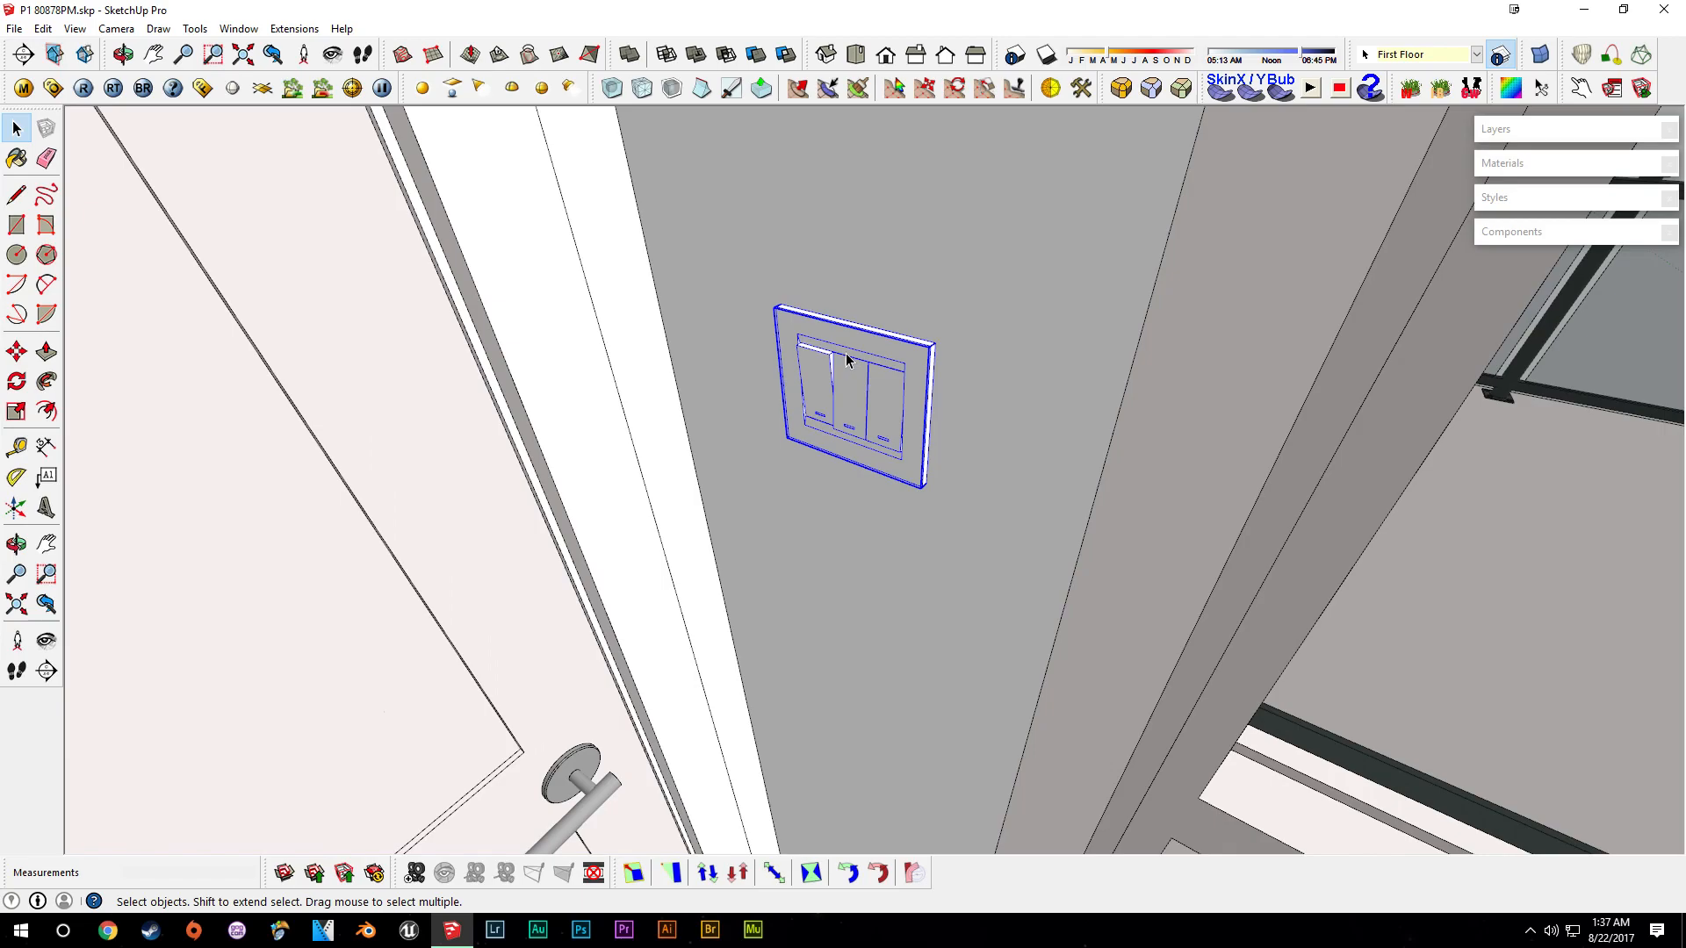
scroll(873, 387, "up", 3)
right_click(873, 387)
left_click(913, 503)
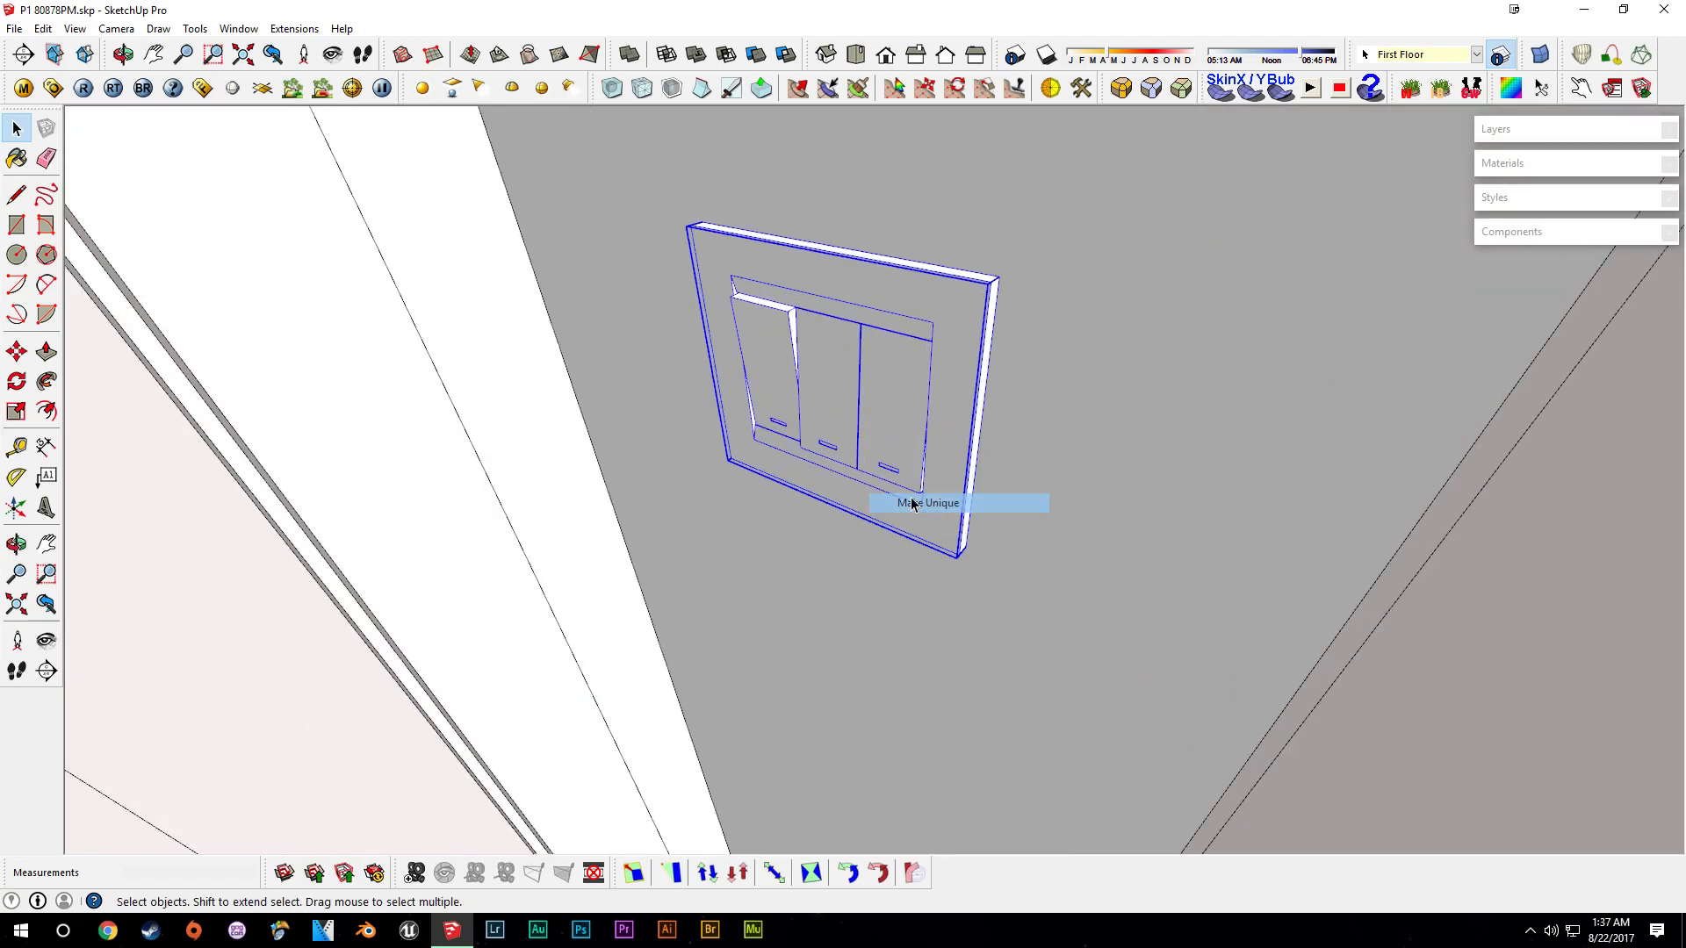
- Open the unique plate for editing and delete one of its switches
double_click(896, 431)
left_click(967, 413)
right_click(977, 423)
left_click(1043, 455)
- Push/pull the plate face 1 1/4" inward to close the emptied switch opening
scroll(959, 384, "up", 4)
scroll(960, 383, "up", 4)
key("p")
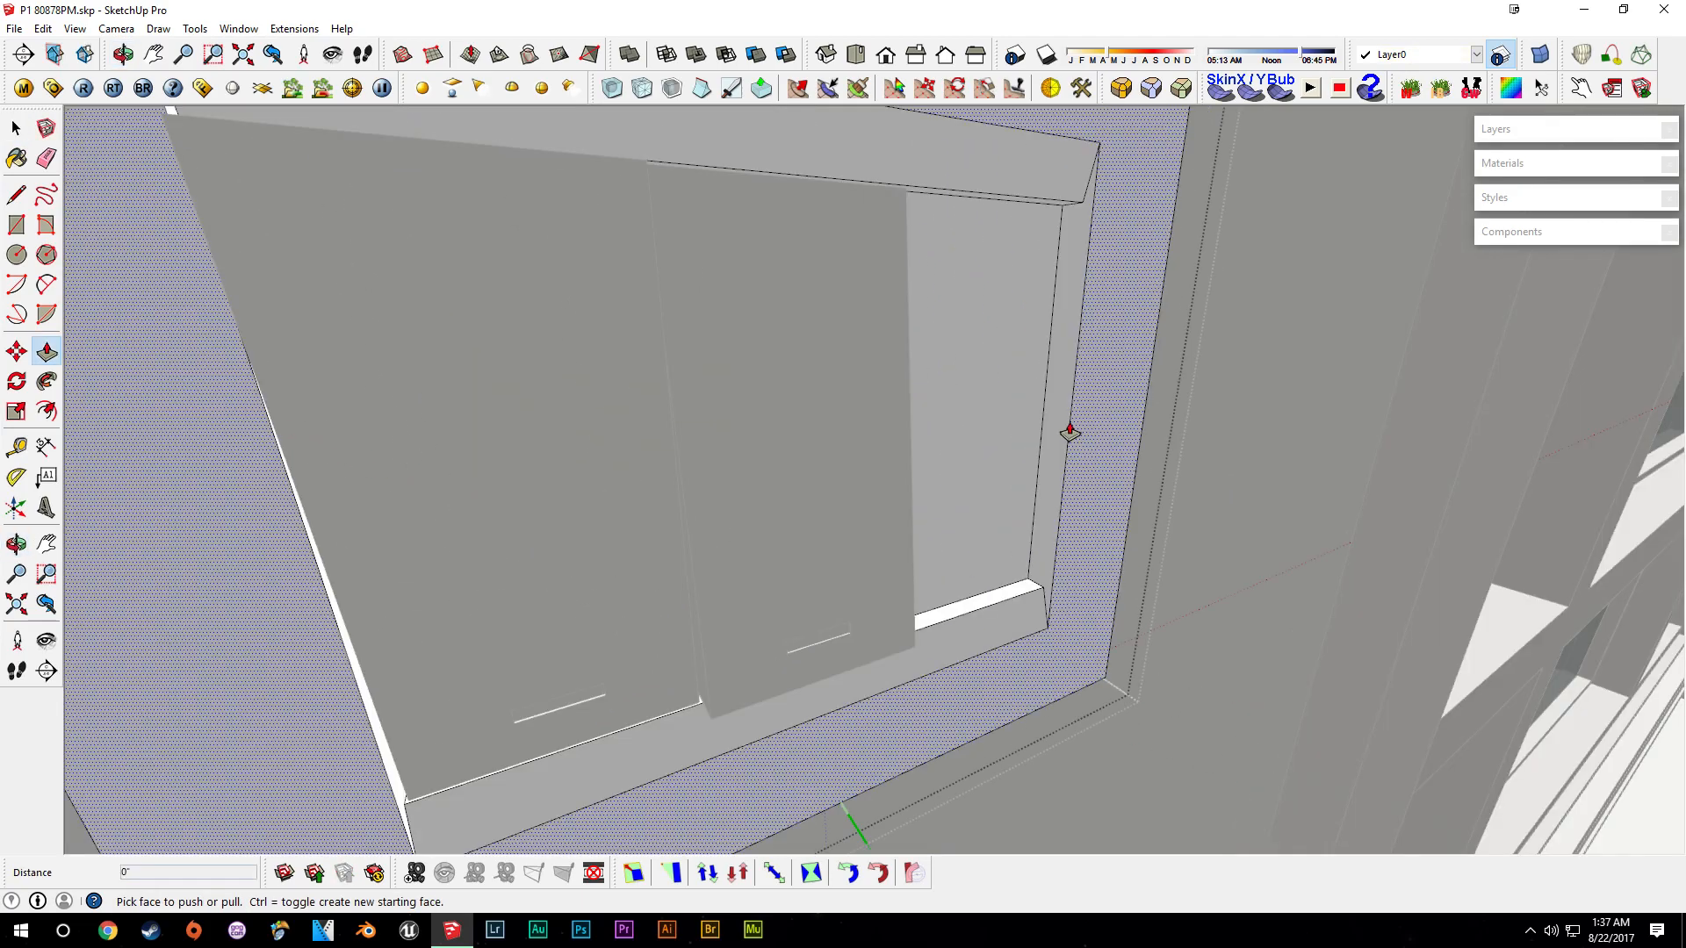
scroll(1042, 455, "down", 5)
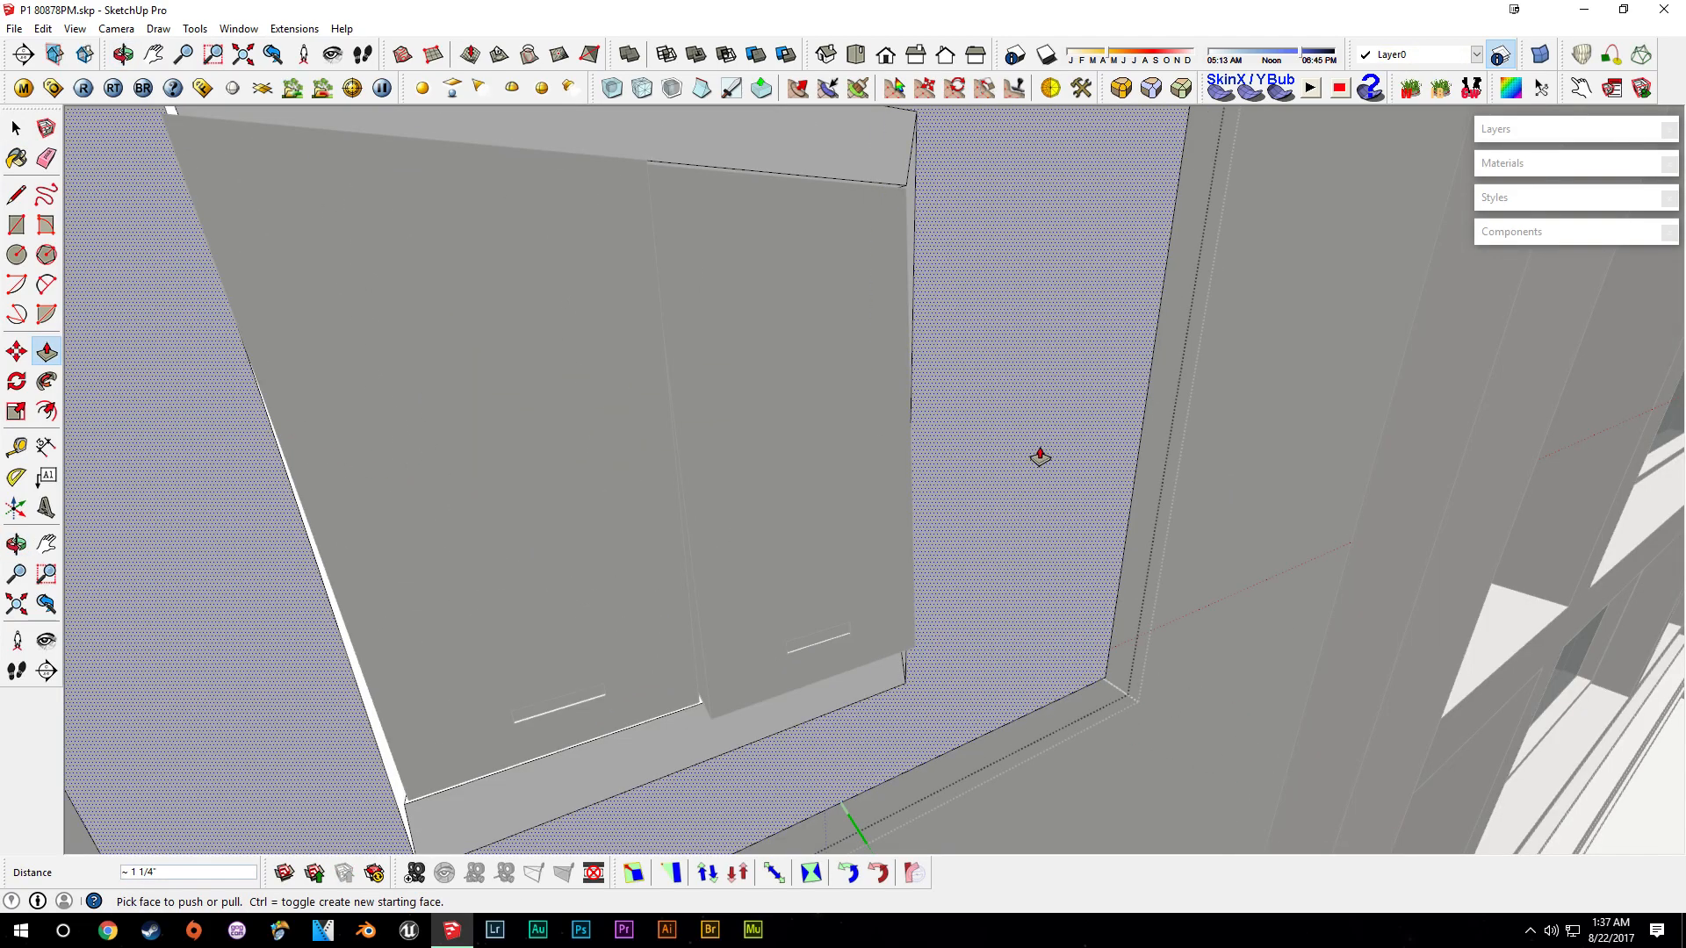
key("space")
left_click_drag(747, 552, 689, 669)
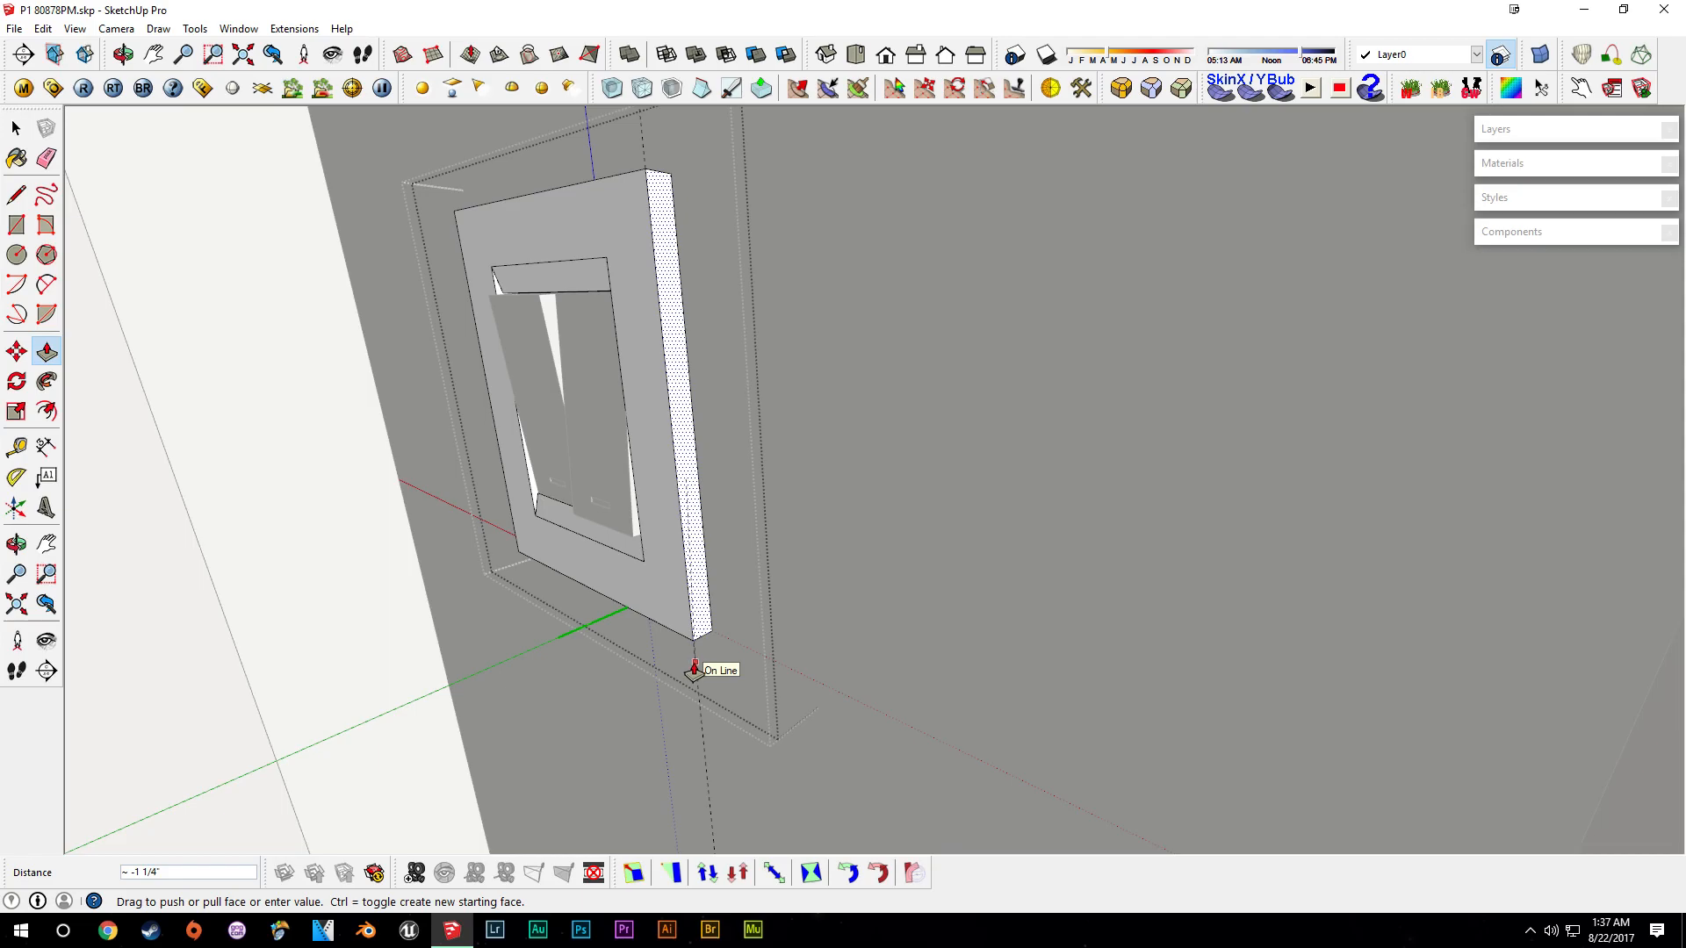
- Move the resulting two-switch plate along the wall next to the door
key("m")
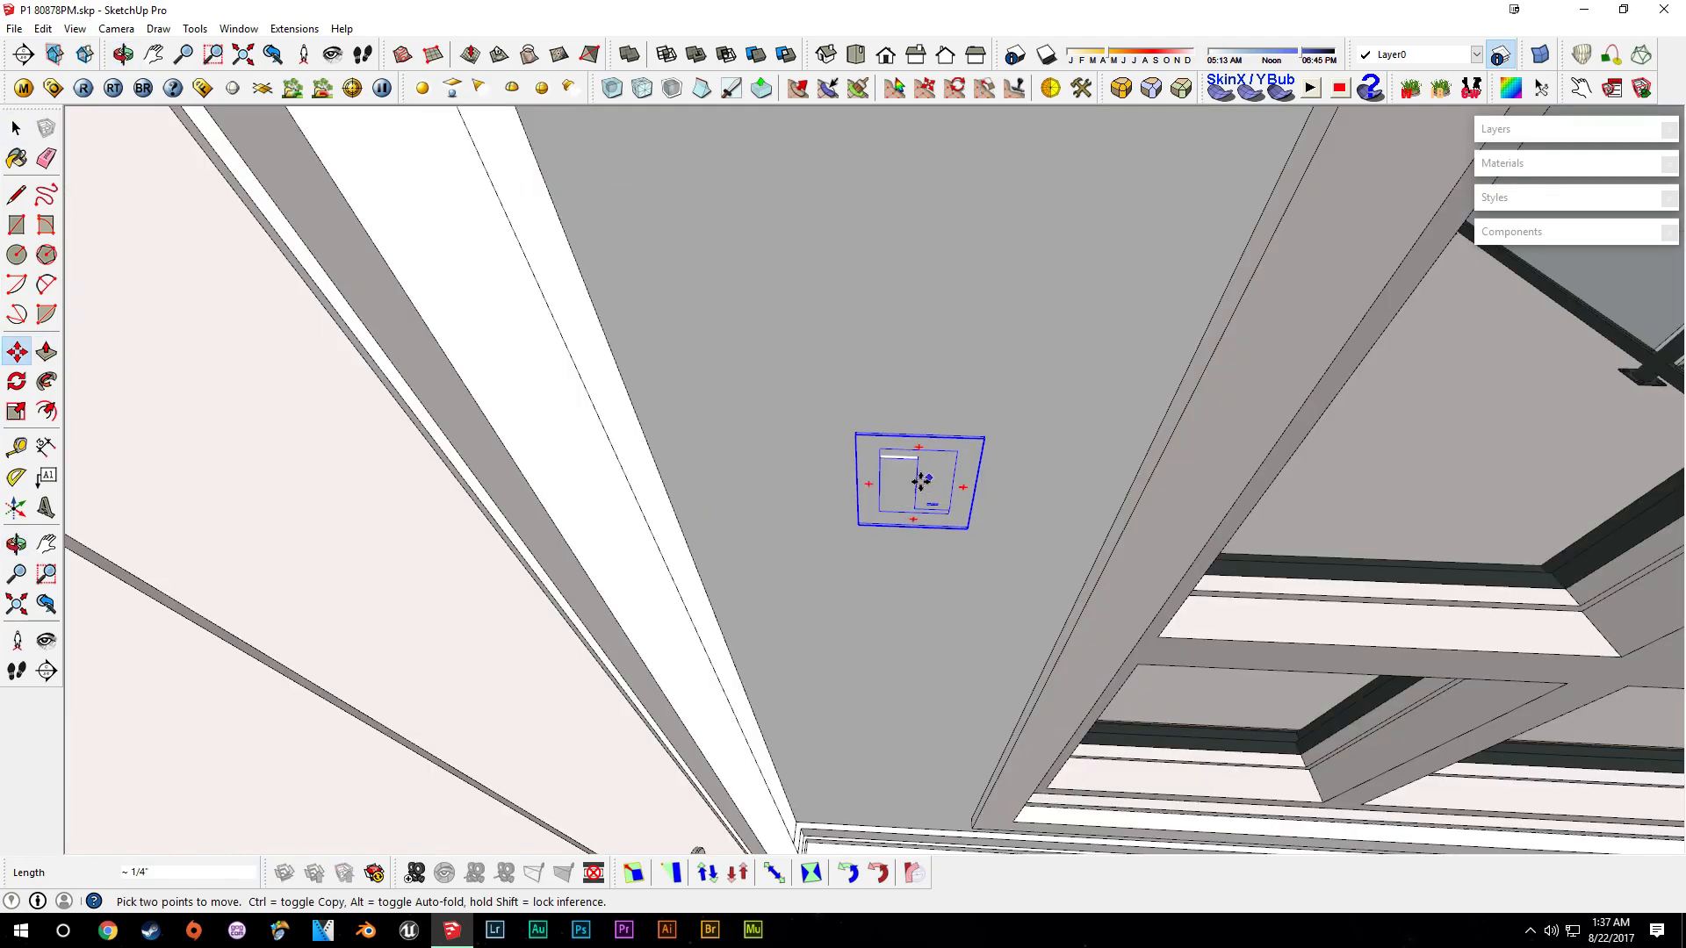
left_click(926, 504, "shift")
middle_click_drag(1058, 561, 887, 512)
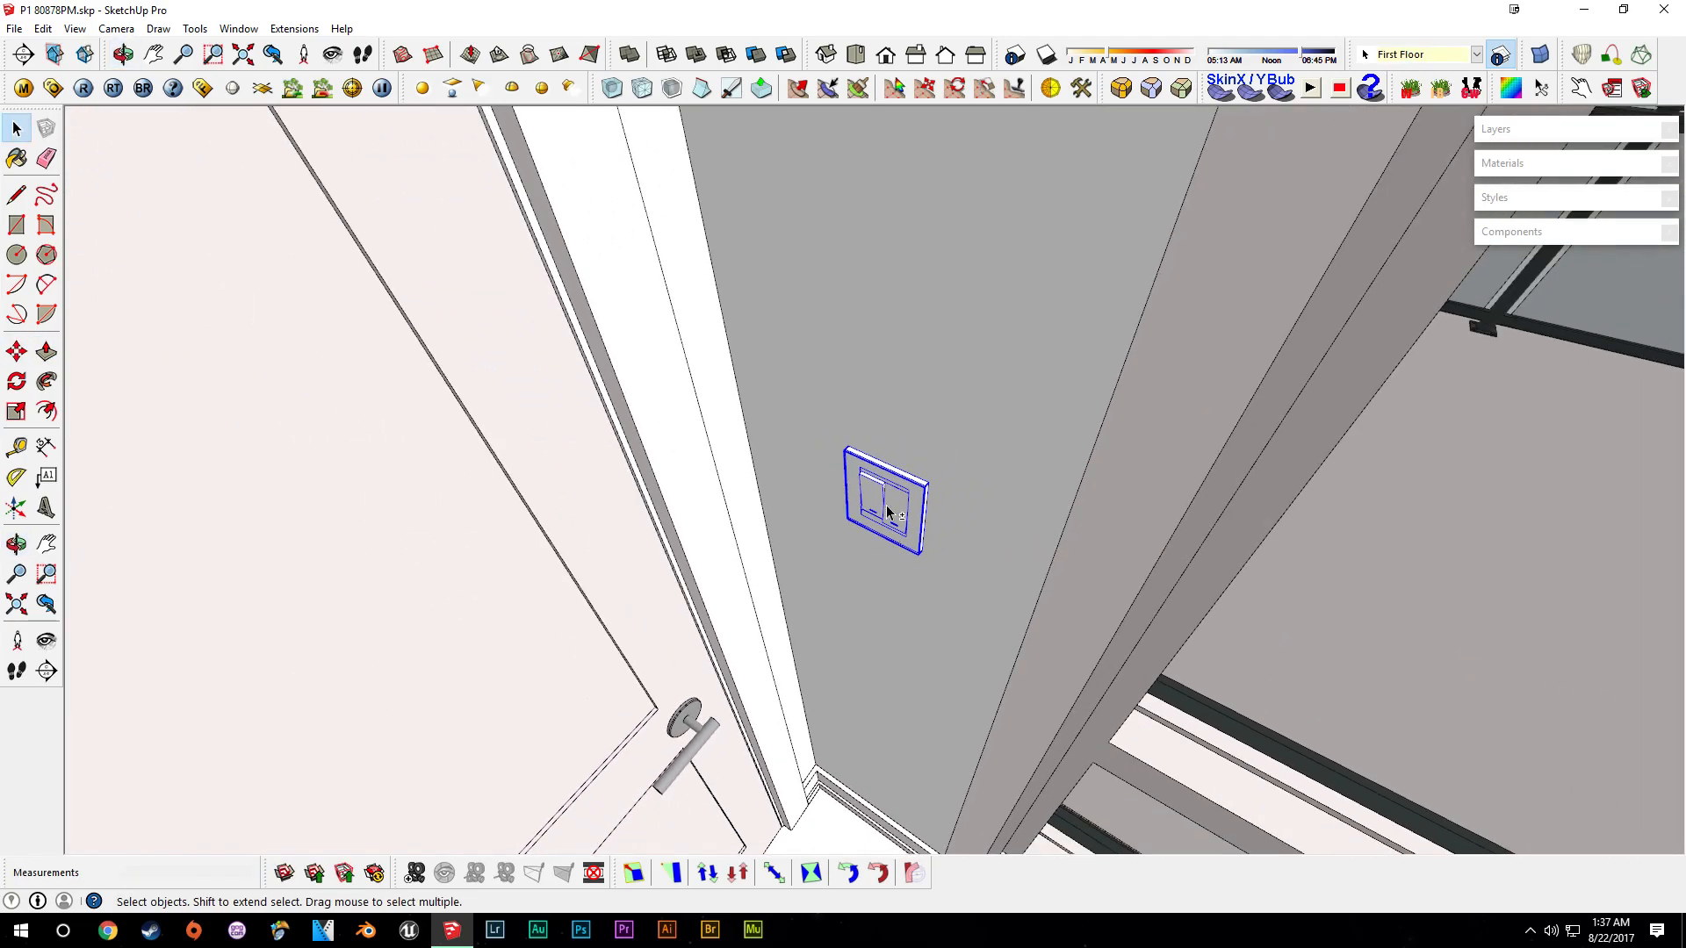
left_click(888, 512, "shift")
- Paste a copy of the two-switch plate onto the wall beside the neighbouring doorway
scroll(962, 530, "down", 4)
middle_click_drag(974, 580, 883, 518)
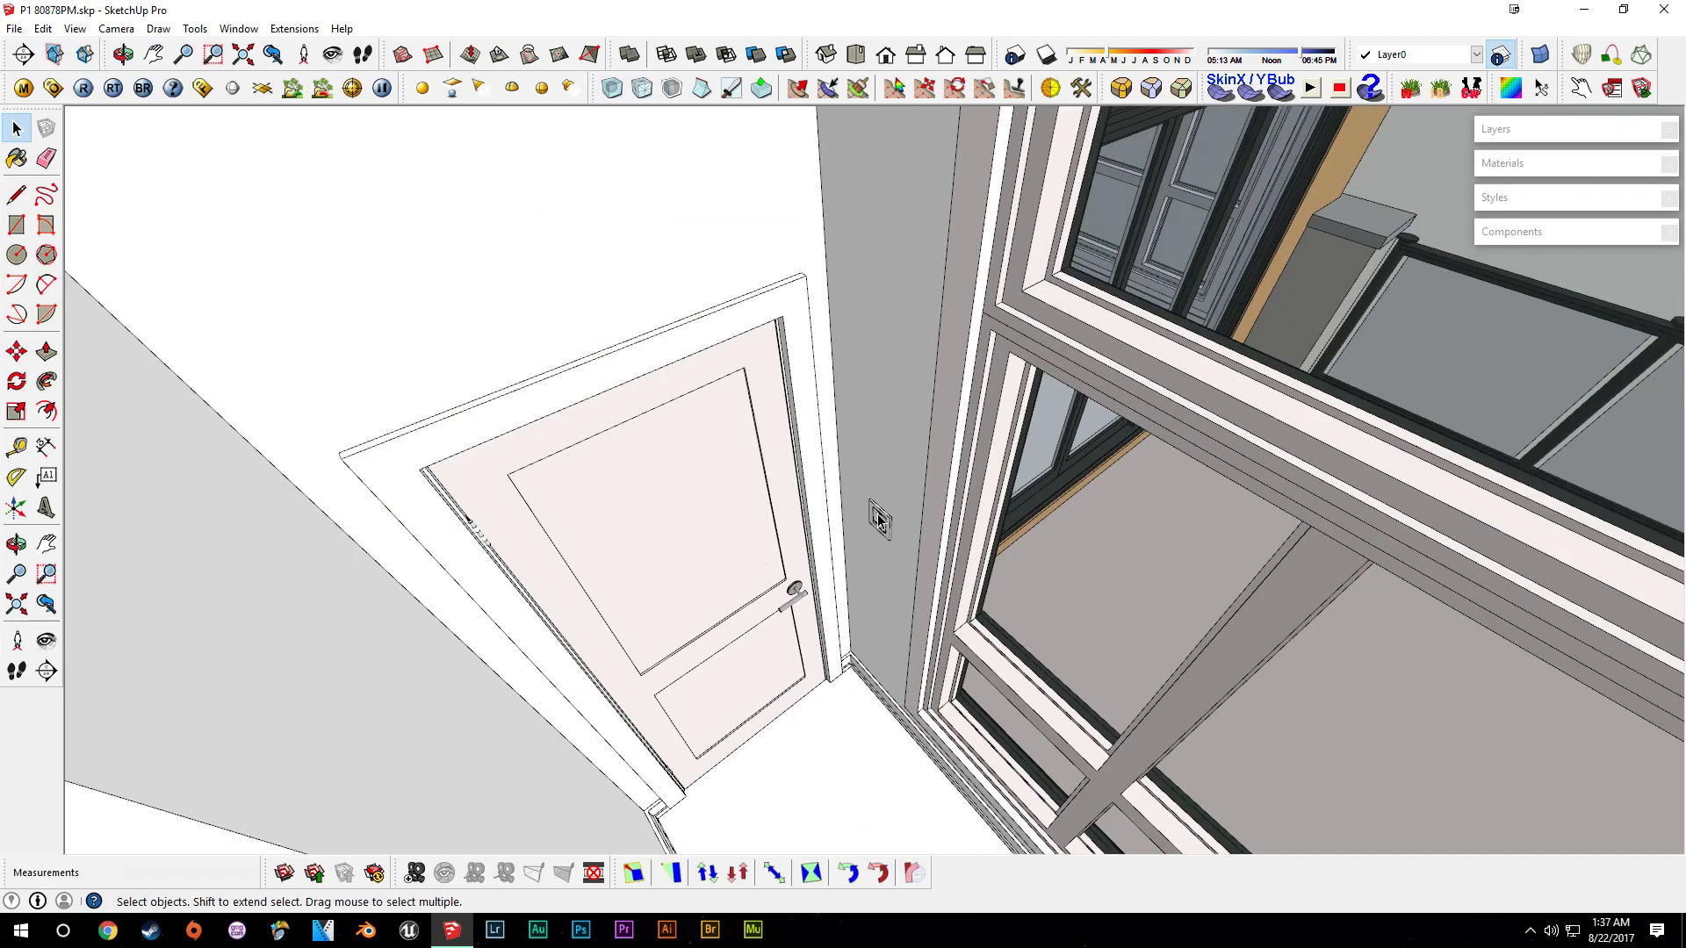
scroll(878, 519, "down", 3)
middle_click_drag(732, 645, 341, 589)
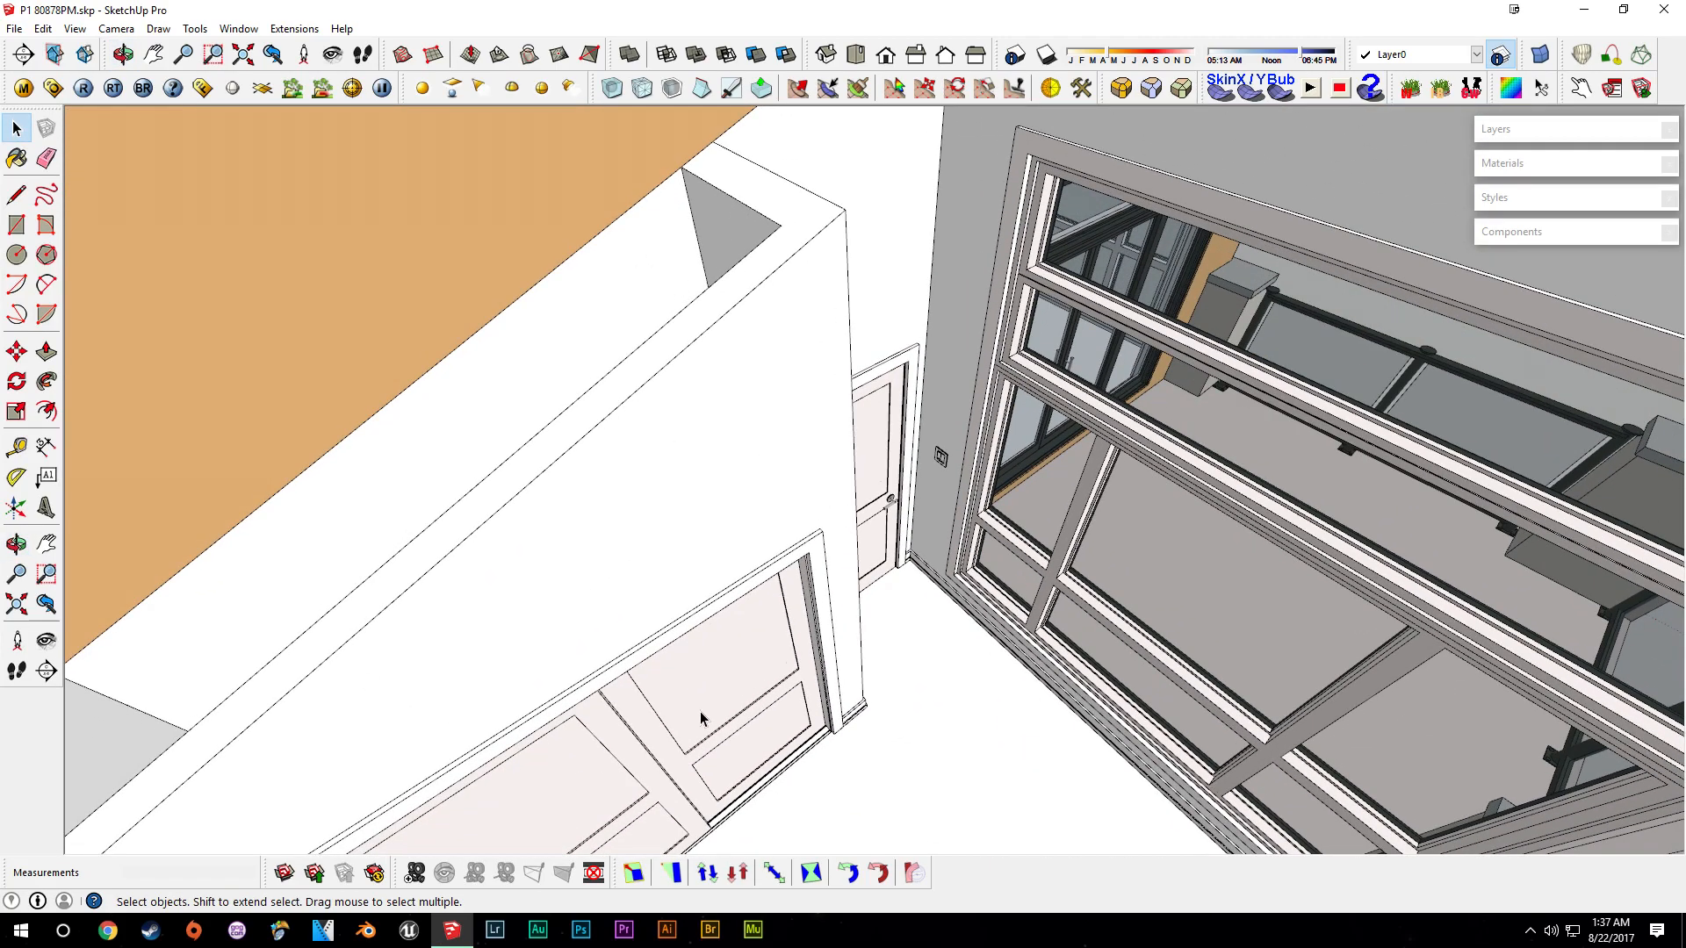
scroll(941, 458, "up", 4)
middle_click_drag(1036, 465, 963, 516)
left_click(963, 516, "ctrl")
middle_click_drag(1032, 291, 845, 436)
scroll(832, 466, "down", 3)
key("ctrl+v")
left_click(846, 440)
scroll(860, 418, "up", 5)
middle_click_drag(802, 600, 975, 399)
- Measure the pasted plate's height with a Tape Measure guide, then delete the guide
key("t")
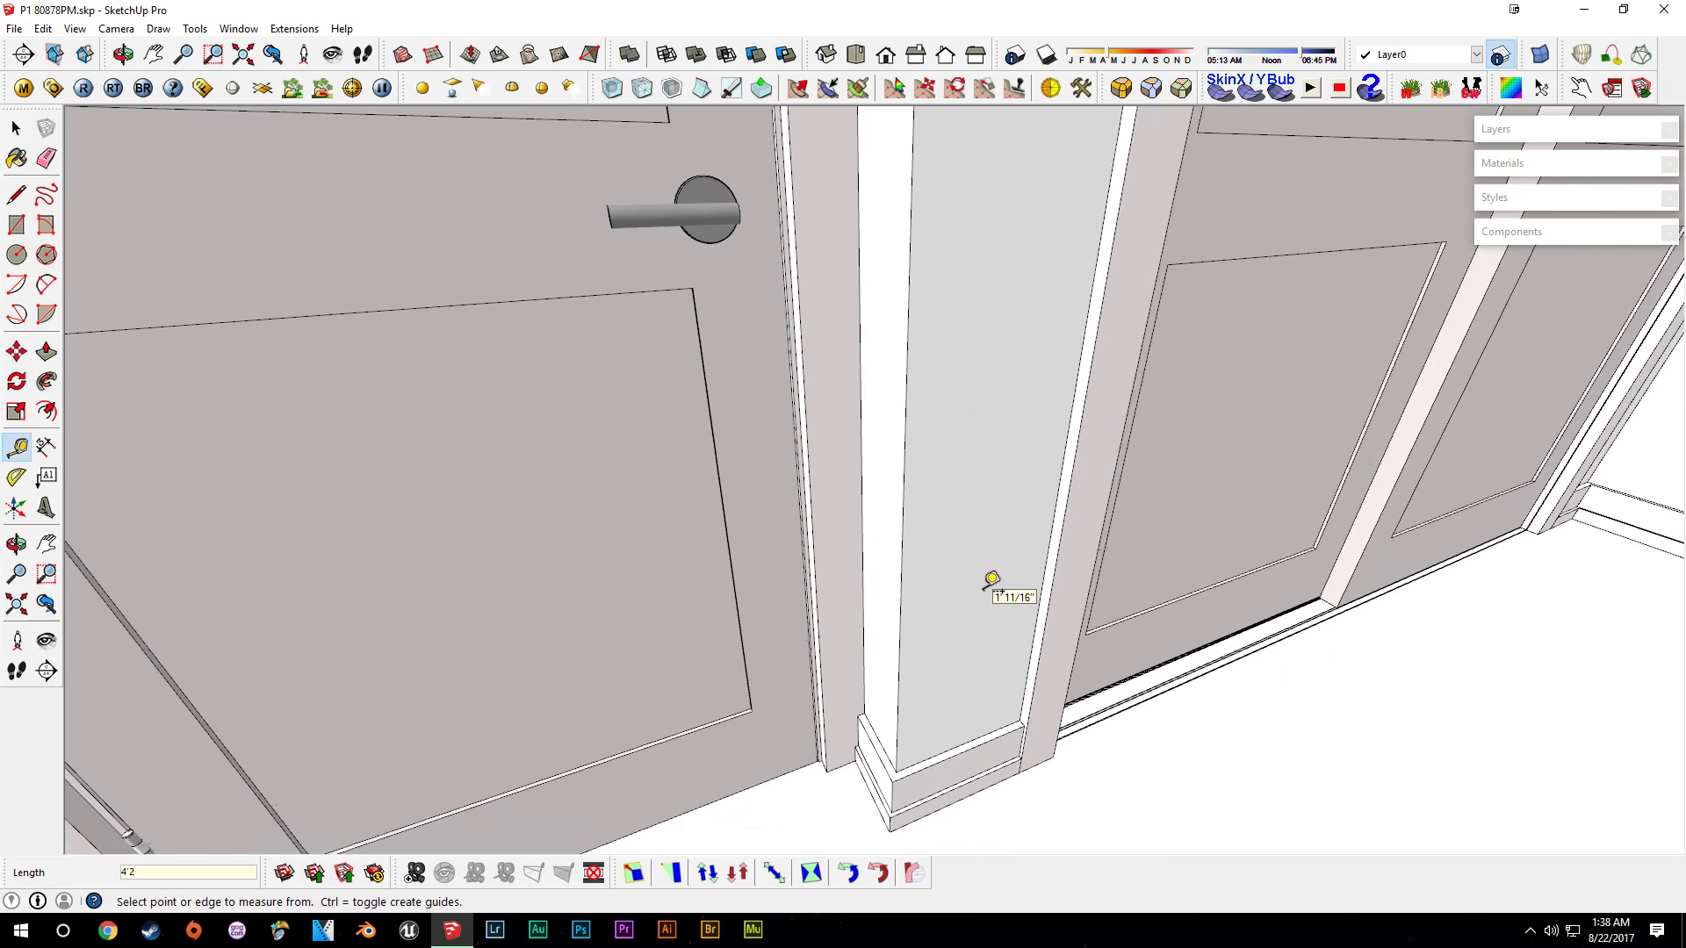
middle_click_drag(1009, 225, 910, 745)
scroll(919, 546, "up", 5)
key("m")
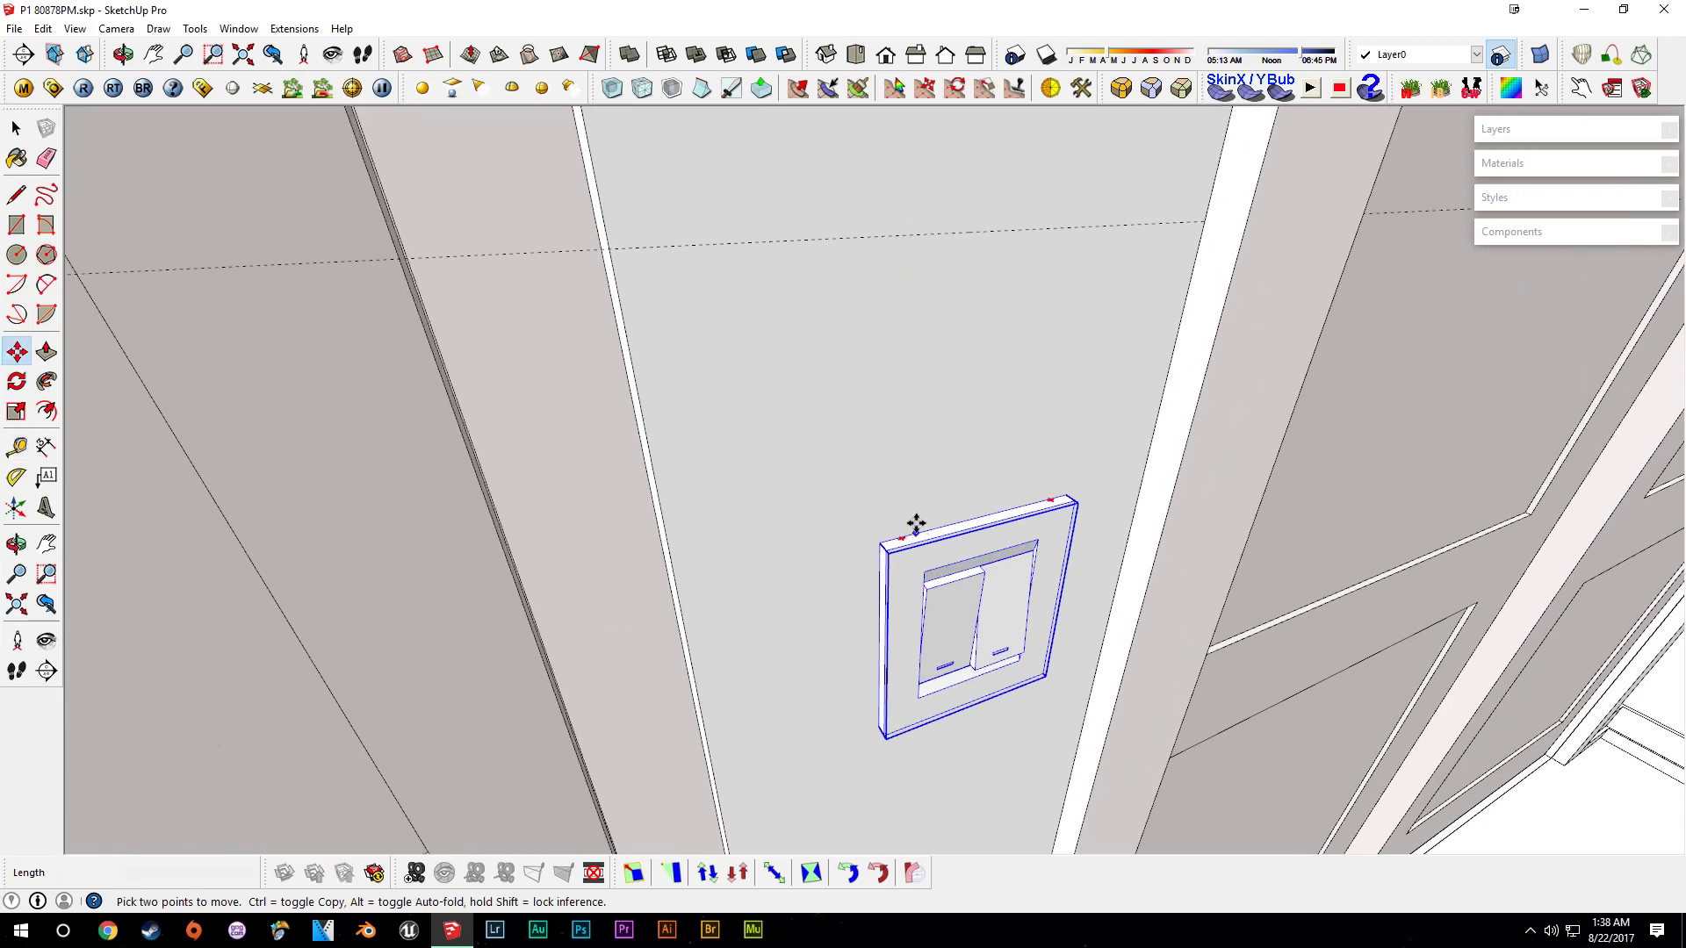
key("space")
left_click(933, 235)
key("Delete")
scroll(916, 342, "down", 6)
middle_click_drag(851, 392, 1129, 448)
scroll(1129, 448, "down", 3)
scroll(1050, 493, "down", 3)
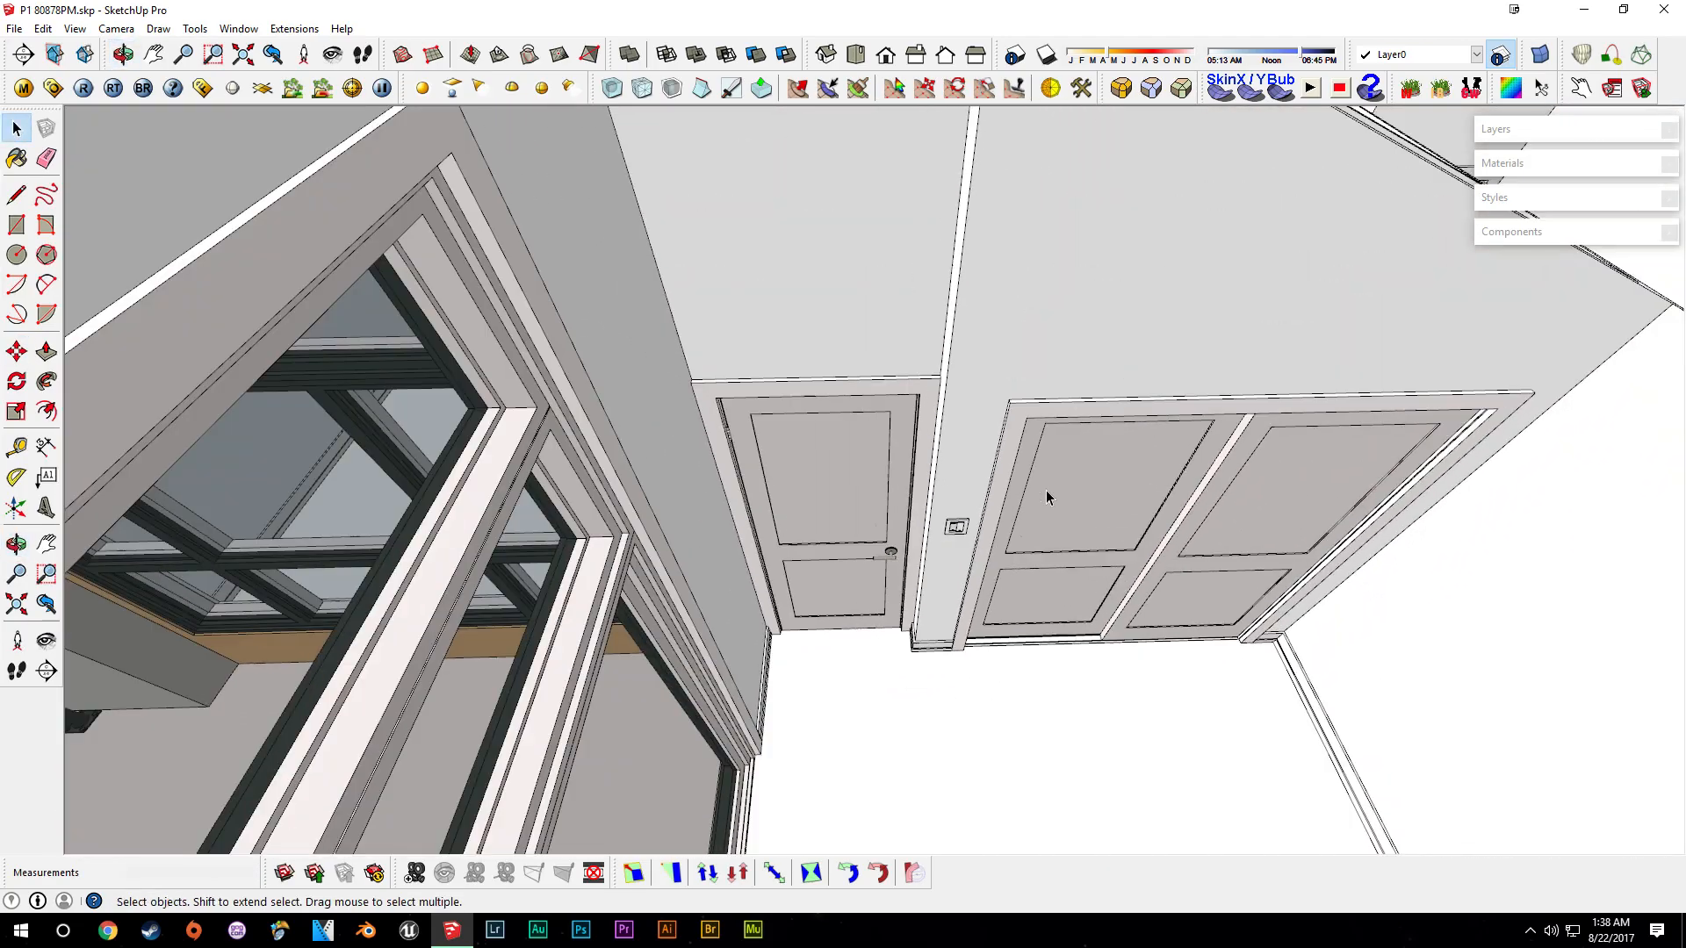
middle_click_drag(1050, 493, 840, 506)
scroll(840, 507, "down", 5)
middle_click_drag(975, 412, 915, 544)
scroll(997, 425, "down", 2)
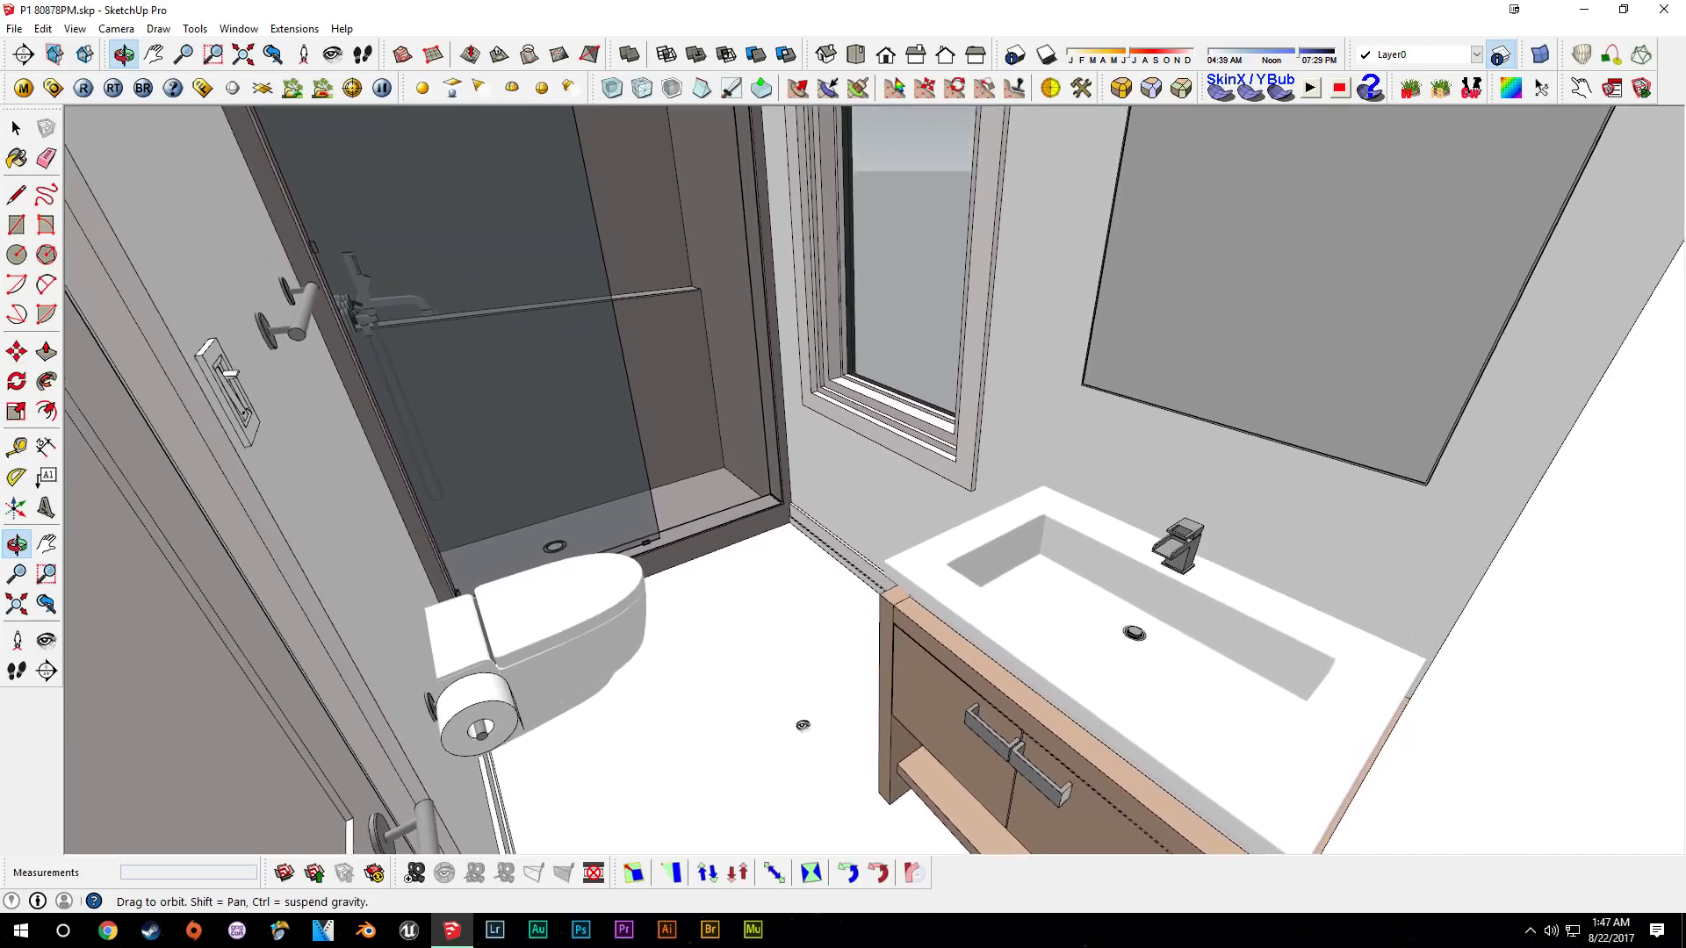
left_click_drag(802, 694, 784, 348)
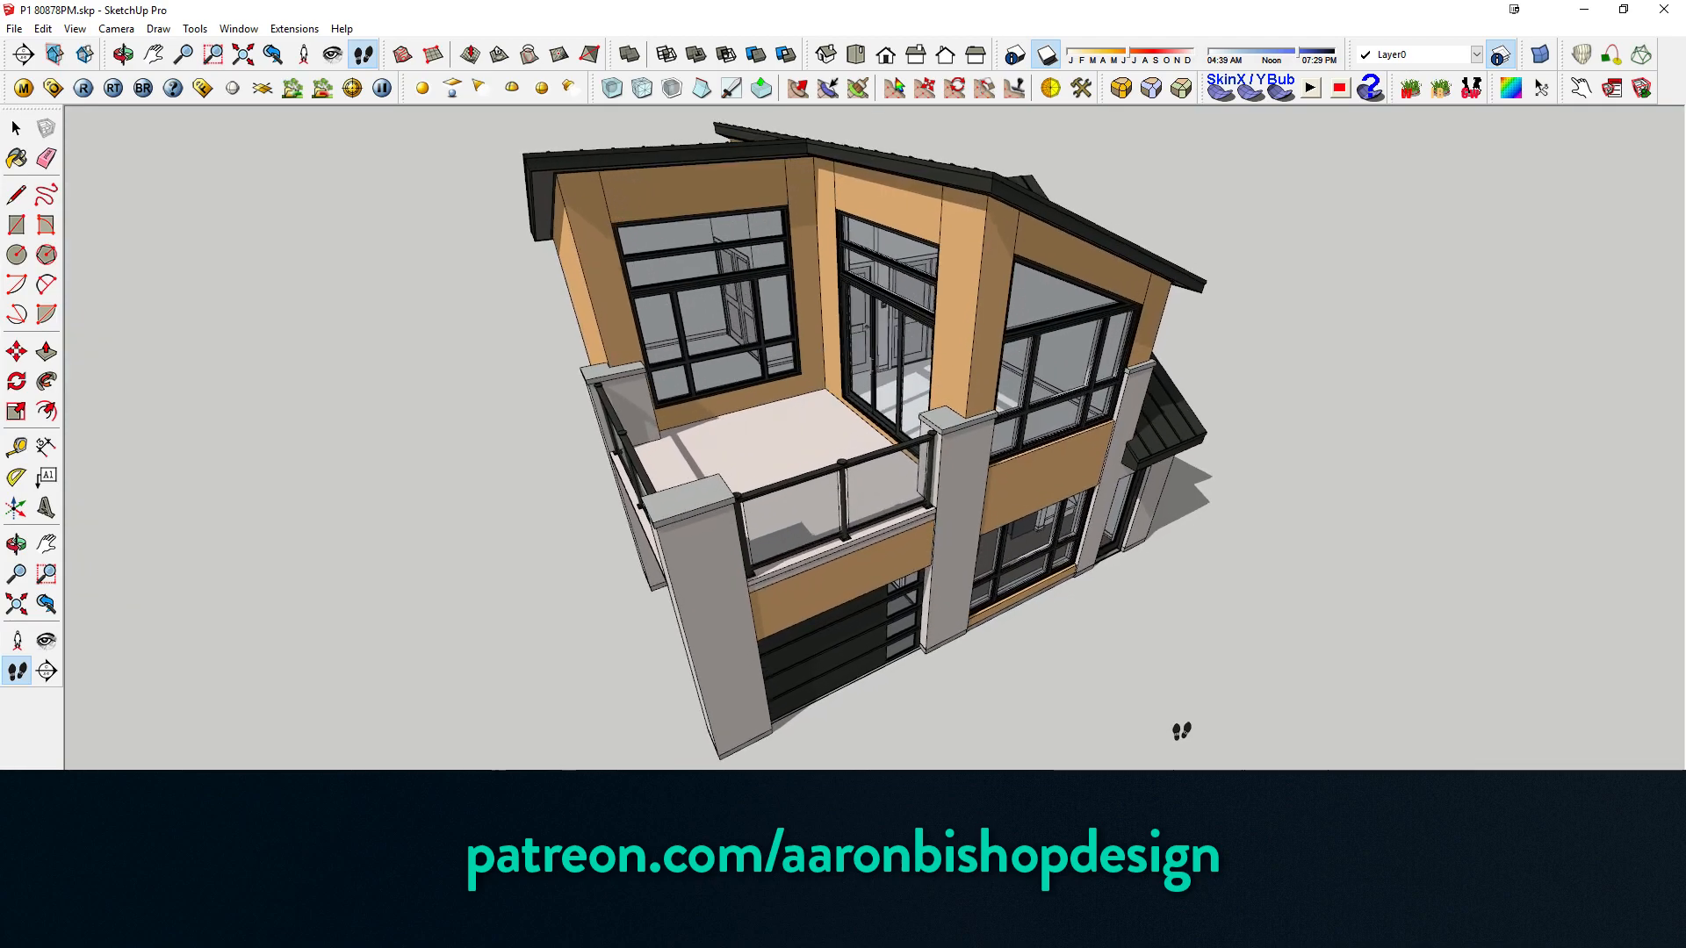
left_click_drag(1181, 732, 1174, 730)
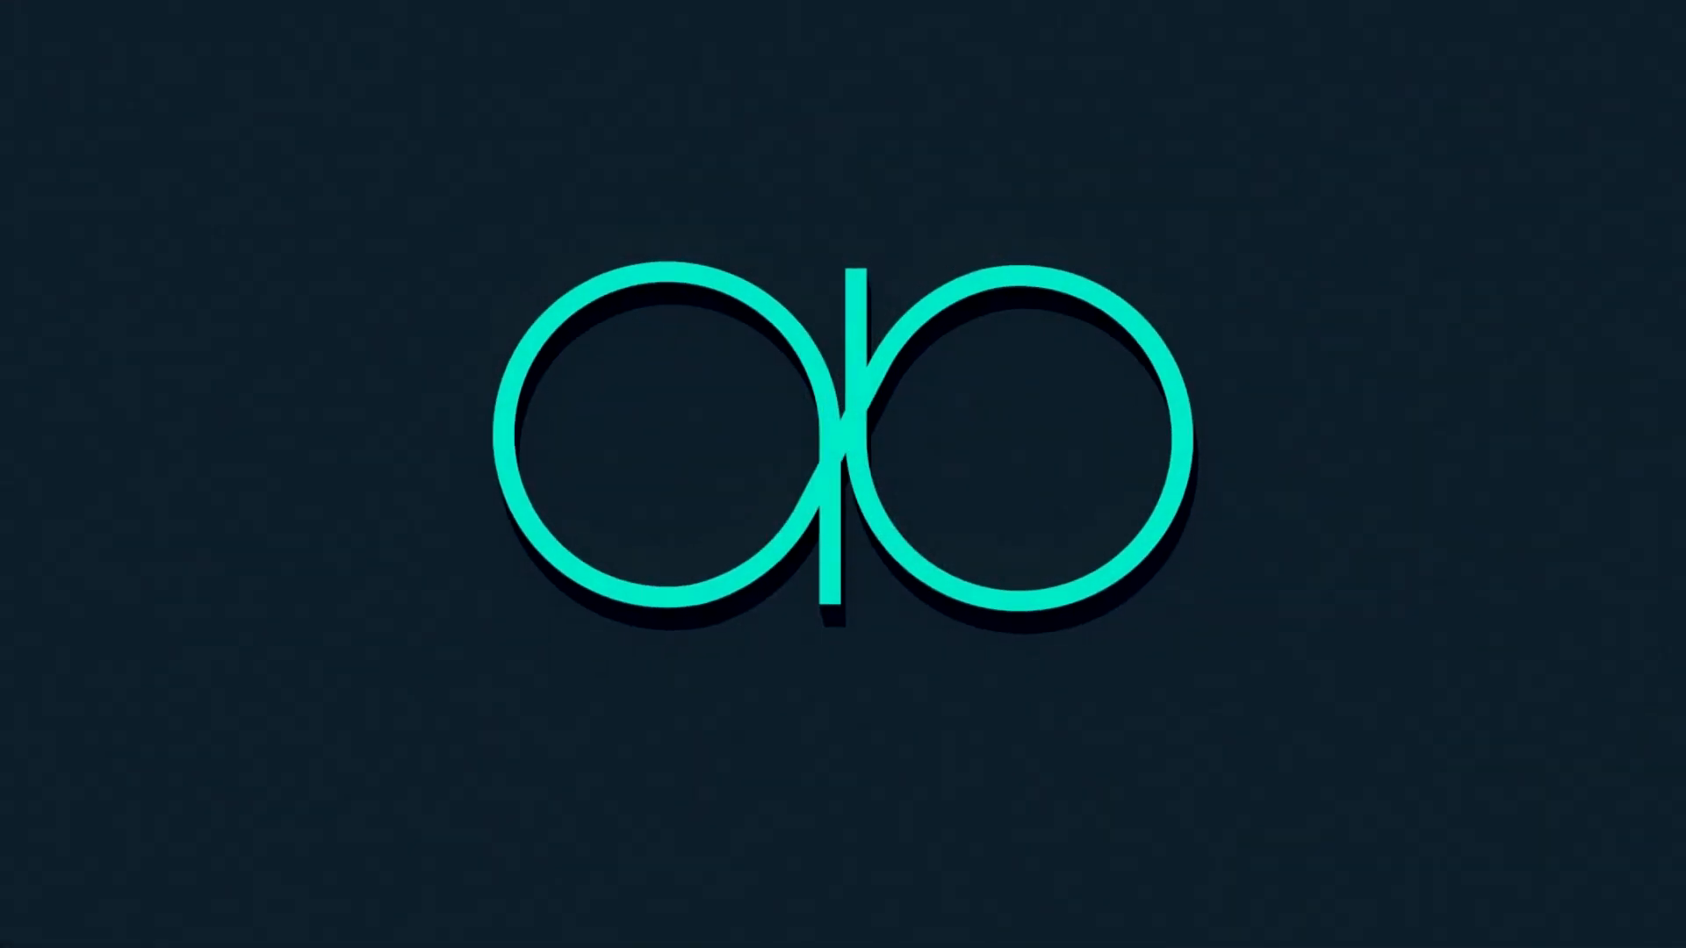